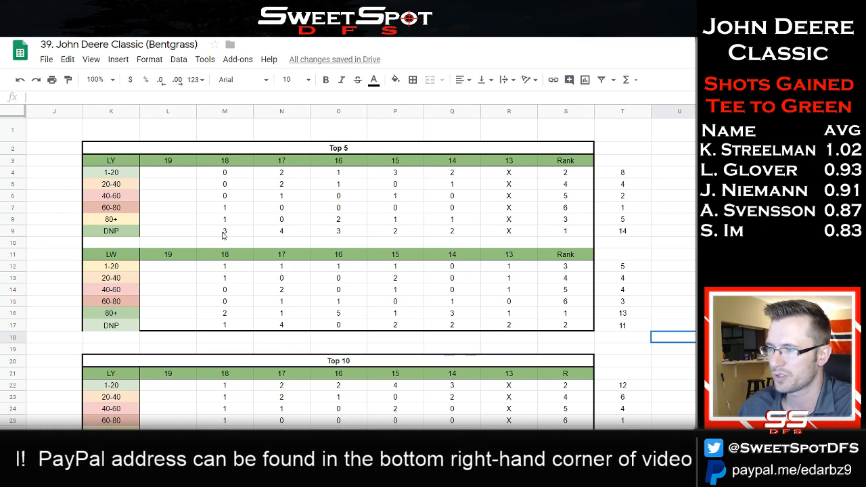
Examine the Top 5 table's LY and LW headings and highlight the LY DNP counts for years 18 through 14.
{"action": "left_click_drag", "start_coordinate": [223, 234], "coordinate": [427, 235]}
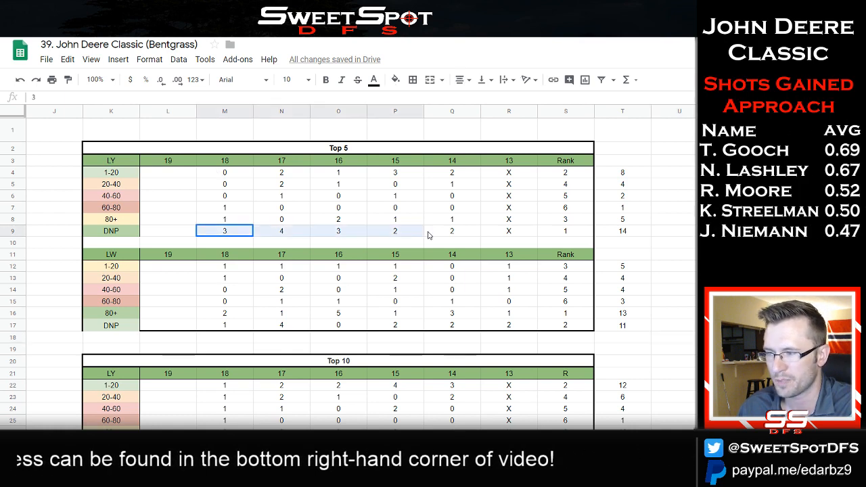
{"action": "left_click", "coordinate": [122, 162]}
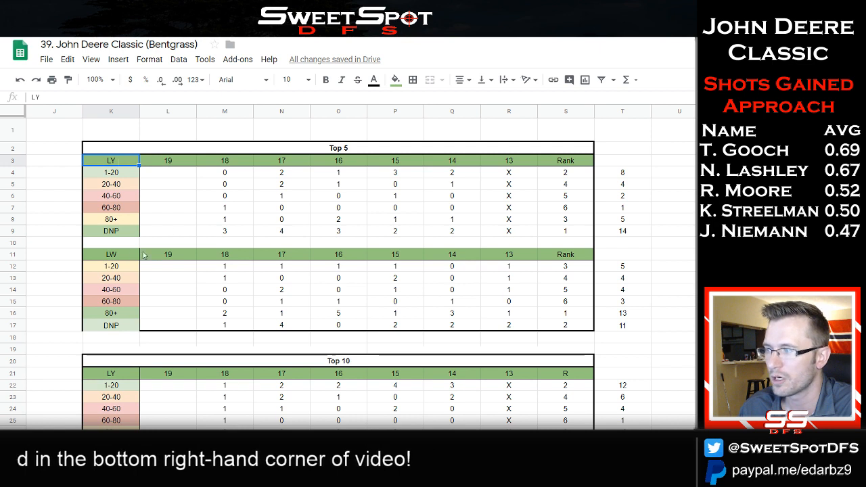
{"action": "left_click", "coordinate": [112, 254]}
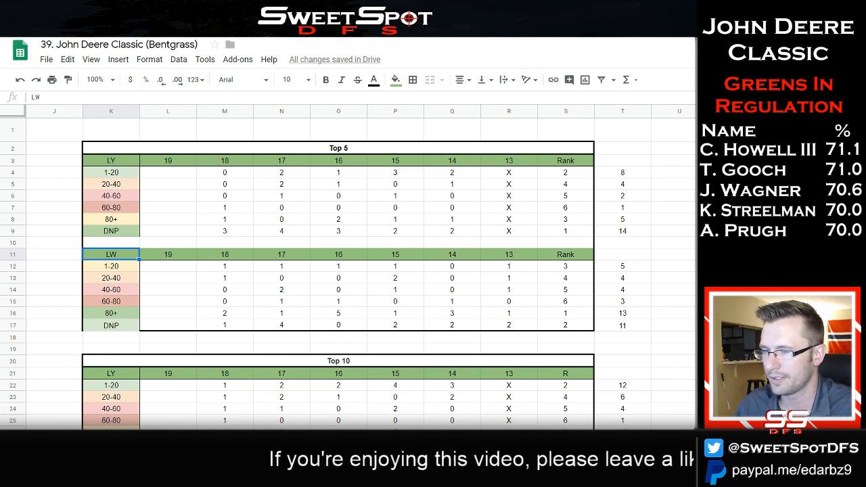
{"action": "left_click", "coordinate": [735, 219]}
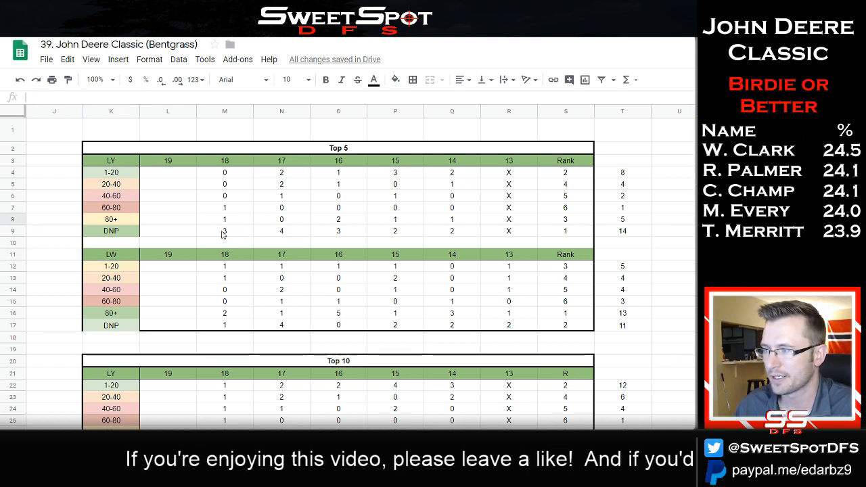
{"action": "left_click_drag", "start_coordinate": [222, 234], "coordinate": [459, 235]}
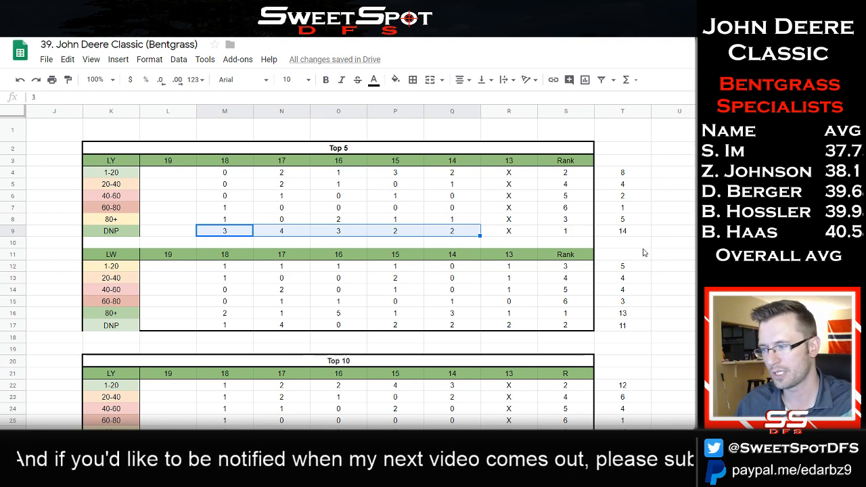
Highlight the entire Top 10 block, covering both its LY and LW sections.
{"action": "scroll", "coordinate": [644, 252], "scroll_direction": "down", "scroll_amount": 4}
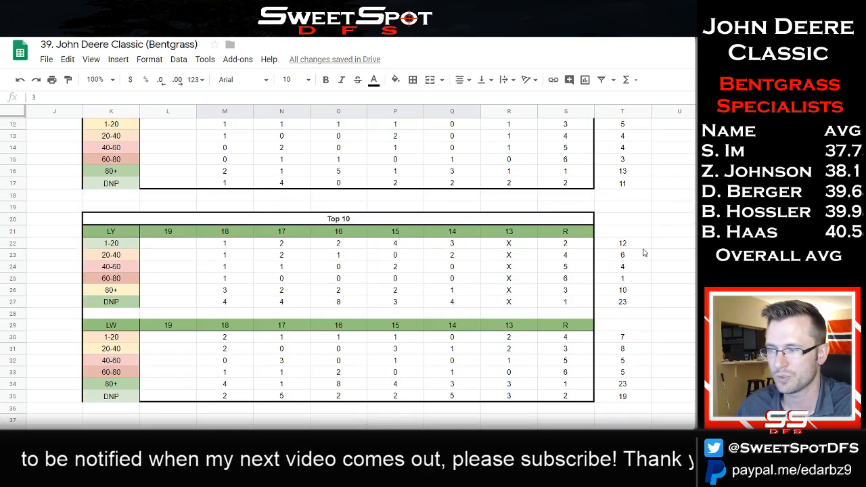
{"action": "left_click_drag", "start_coordinate": [355, 220], "coordinate": [349, 313]}
{"action": "left_click_drag", "start_coordinate": [349, 347], "coordinate": [355, 399]}
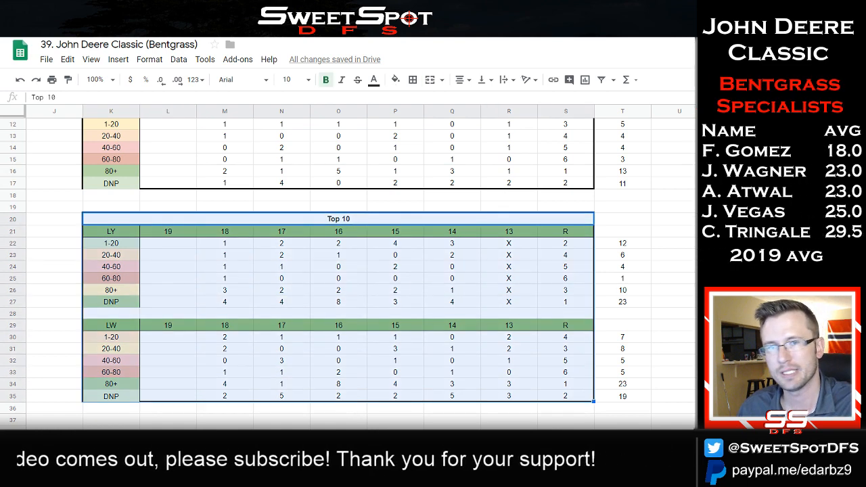
Highlight the Top 5 LY counts for years 18 through 14, first the DNP row and then the 1-20 row.
{"action": "scroll", "coordinate": [339, 271], "scroll_direction": "up", "scroll_amount": 4}
{"action": "scroll", "coordinate": [339, 271], "scroll_direction": "down", "scroll_amount": 3}
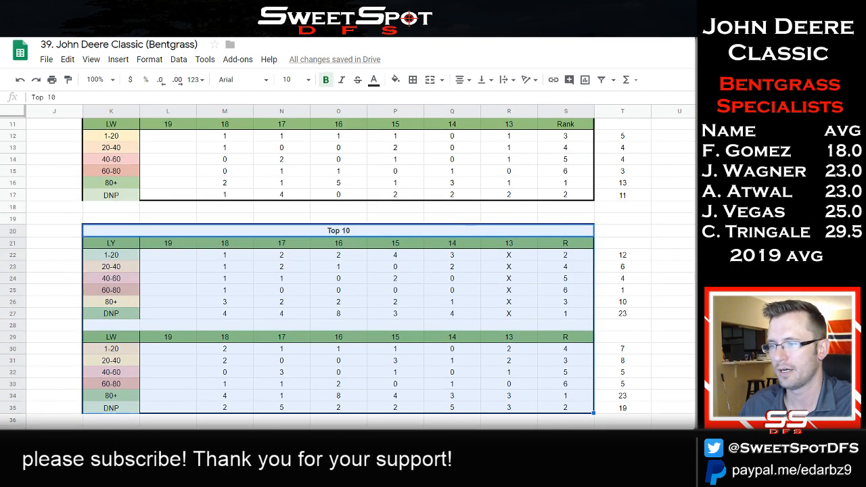
{"action": "scroll", "coordinate": [644, 255], "scroll_direction": "up", "scroll_amount": 3}
{"action": "scroll", "coordinate": [643, 256], "scroll_direction": "down", "scroll_amount": 1}
{"action": "scroll", "coordinate": [643, 256], "scroll_direction": "up", "scroll_amount": 2}
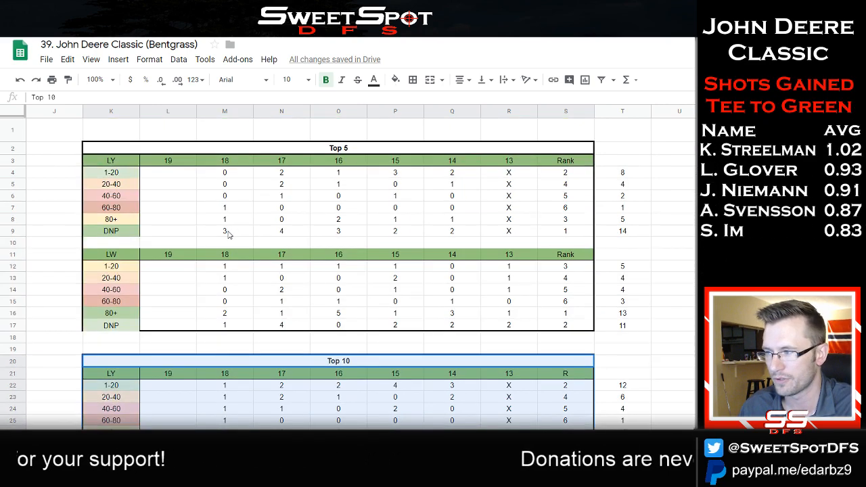
{"action": "left_click_drag", "start_coordinate": [230, 233], "coordinate": [476, 231]}
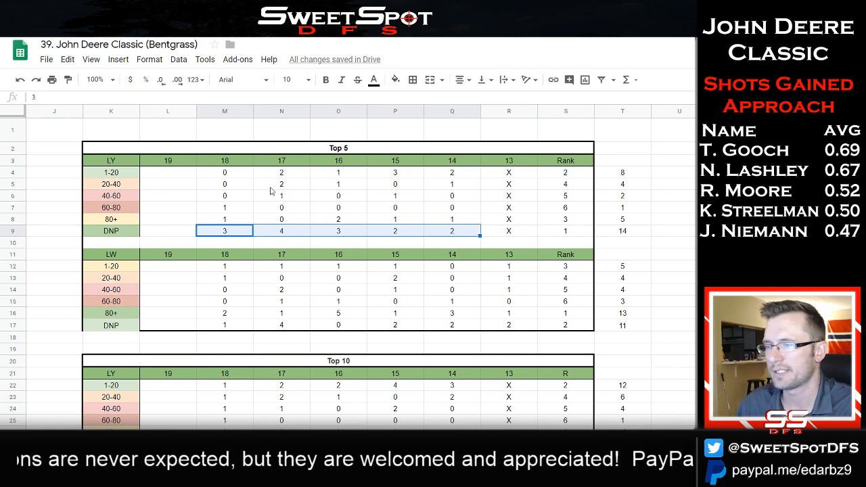
{"action": "left_click_drag", "start_coordinate": [226, 175], "coordinate": [452, 174]}
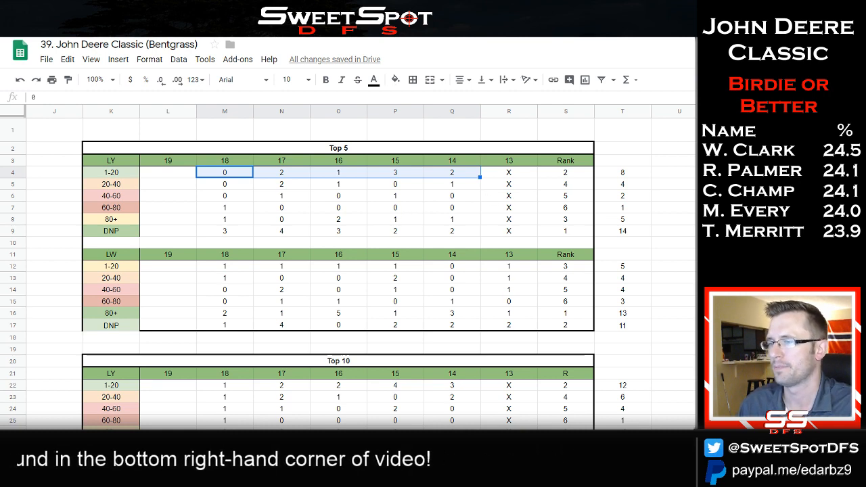
Highlight the DNP row and then the 80+ row in the Top 5 table's LW section.
{"action": "scroll", "coordinate": [510, 262], "scroll_direction": "down", "scroll_amount": 2}
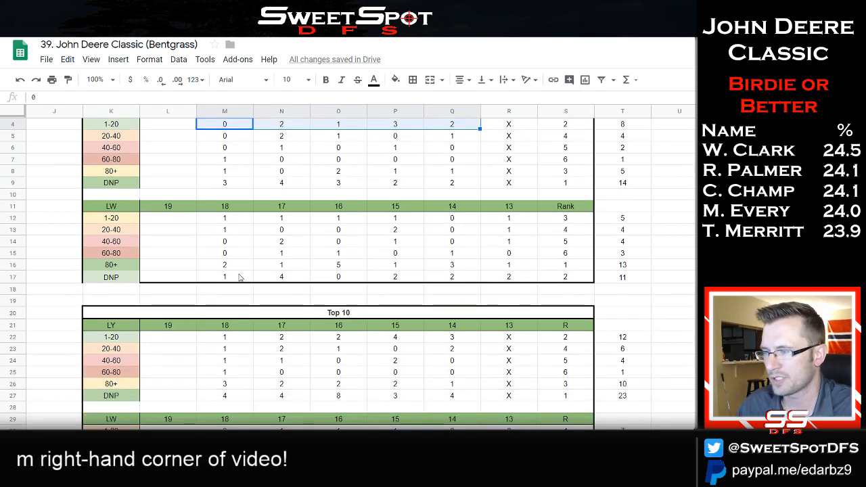
{"action": "left_click_drag", "start_coordinate": [170, 277], "coordinate": [548, 279]}
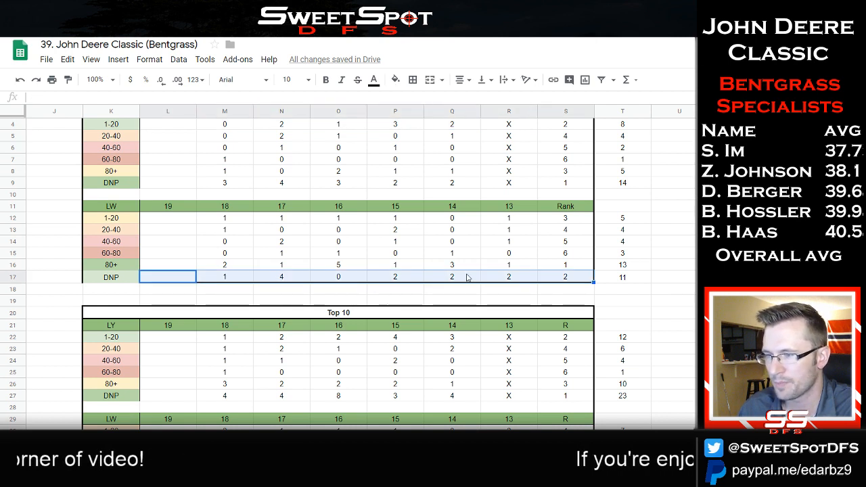
{"action": "left_click_drag", "start_coordinate": [171, 264], "coordinate": [571, 270]}
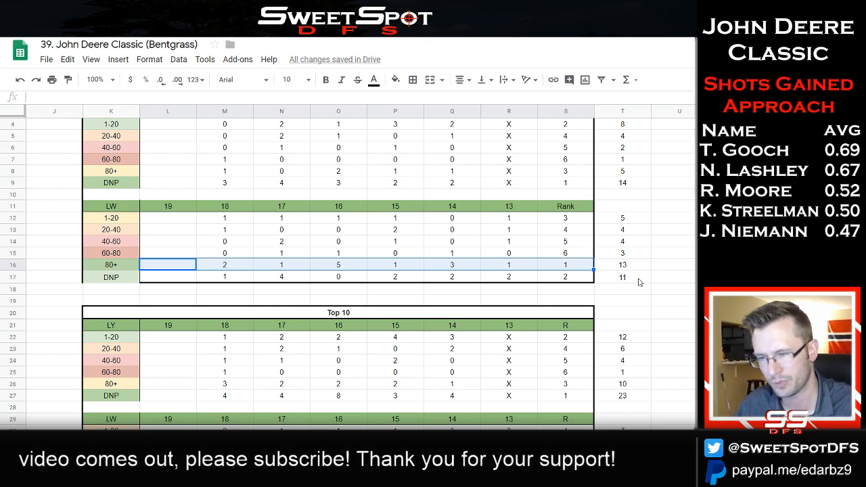
Compare the LW ranks and labels of the 1-20 and 20-40 groups between the Top 10 and Top 5 tables.
{"action": "scroll", "coordinate": [638, 282], "scroll_direction": "down", "scroll_amount": 4}
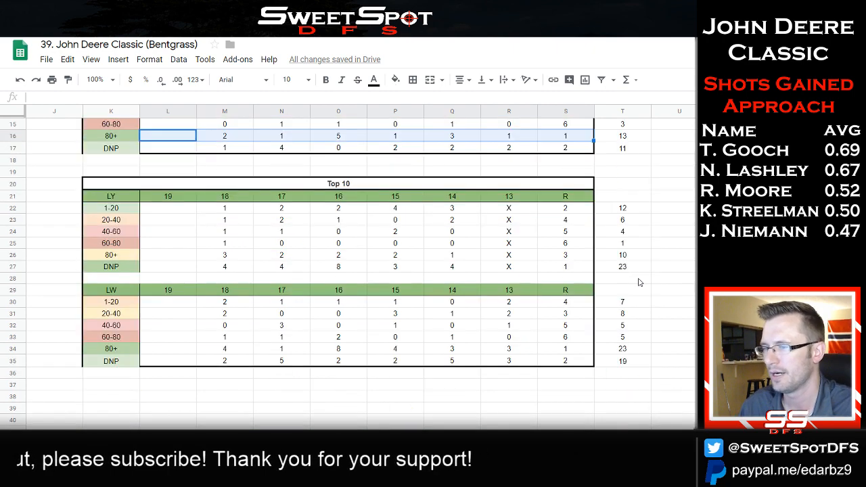
{"action": "left_click_drag", "start_coordinate": [571, 302], "coordinate": [569, 318]}
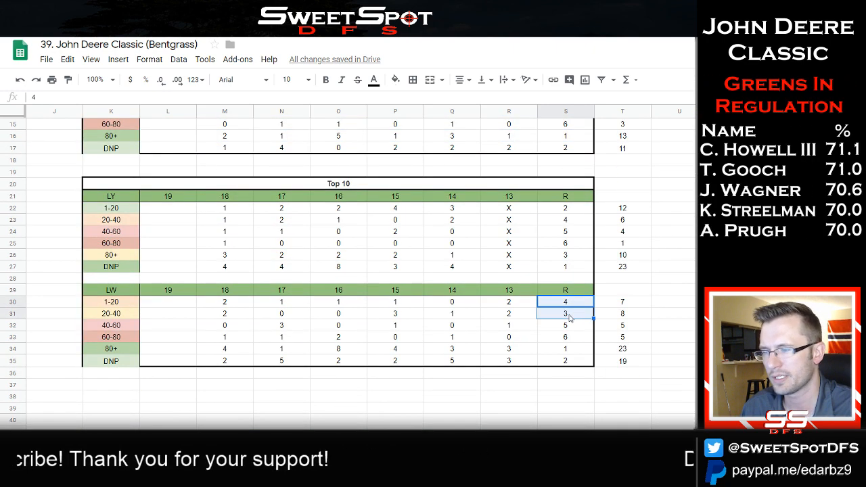
{"action": "scroll", "coordinate": [538, 368], "scroll_direction": "up", "scroll_amount": 2}
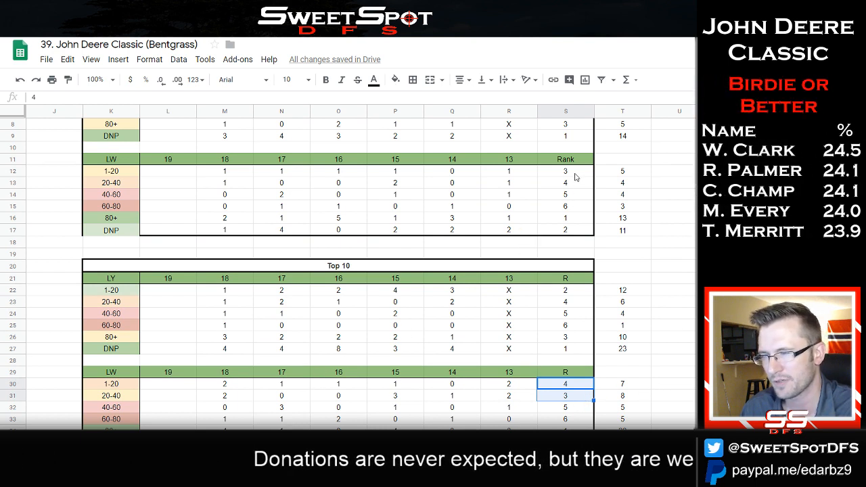
{"action": "left_click_drag", "start_coordinate": [574, 176], "coordinate": [575, 184]}
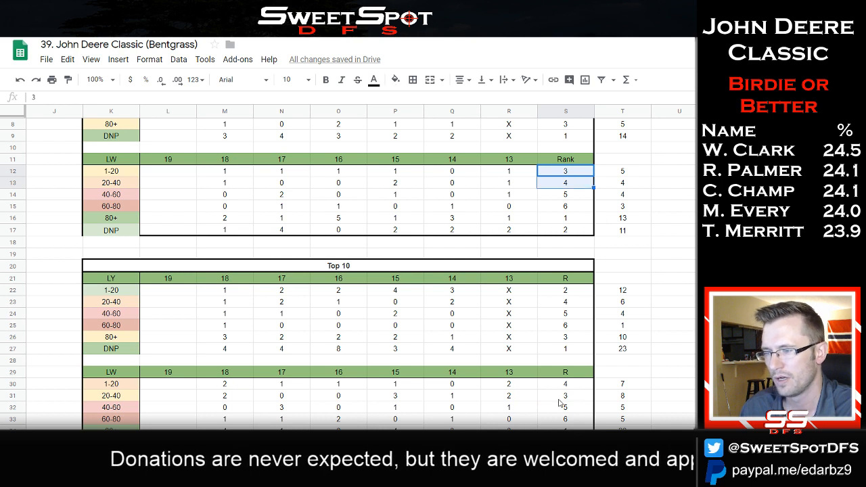
{"action": "left_click_drag", "start_coordinate": [116, 174], "coordinate": [116, 186]}
{"action": "left_click_drag", "start_coordinate": [120, 385], "coordinate": [119, 397]}
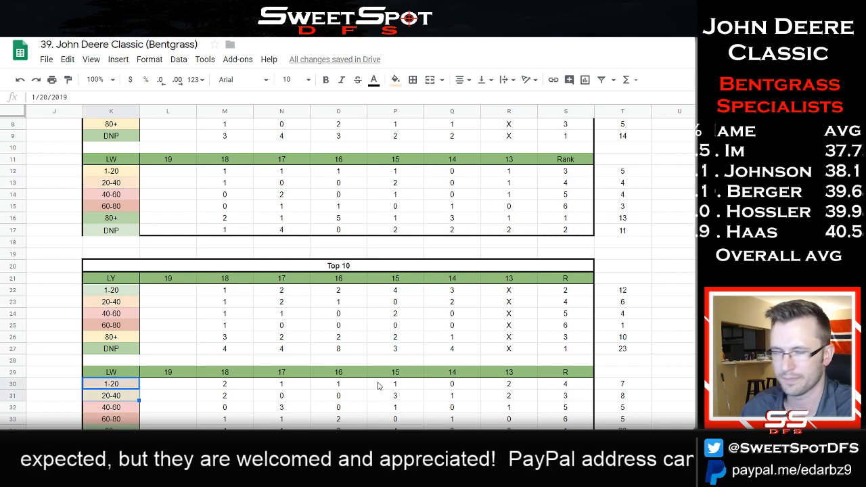
Highlight the LW 1-20 row in both the Top 5 and Top 10 tables, then the Top 10 rank for 20-40.
{"action": "left_click_drag", "start_coordinate": [577, 175], "coordinate": [115, 174]}
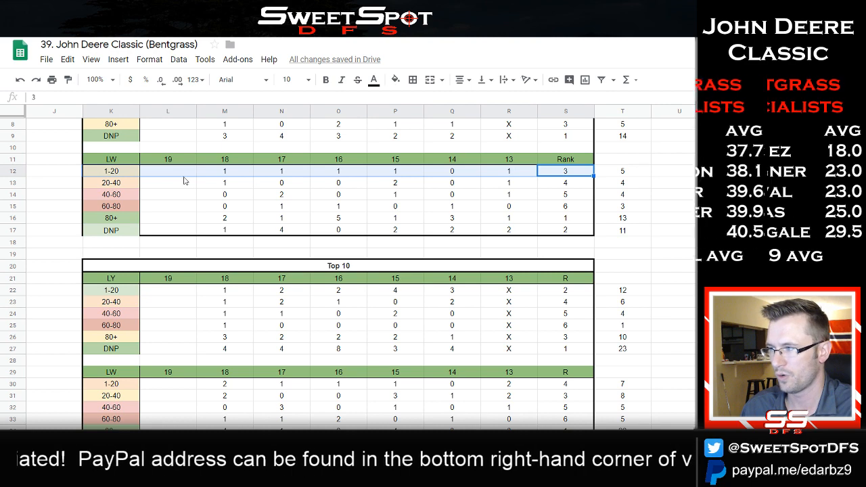
{"action": "left_click_drag", "start_coordinate": [121, 386], "coordinate": [557, 392]}
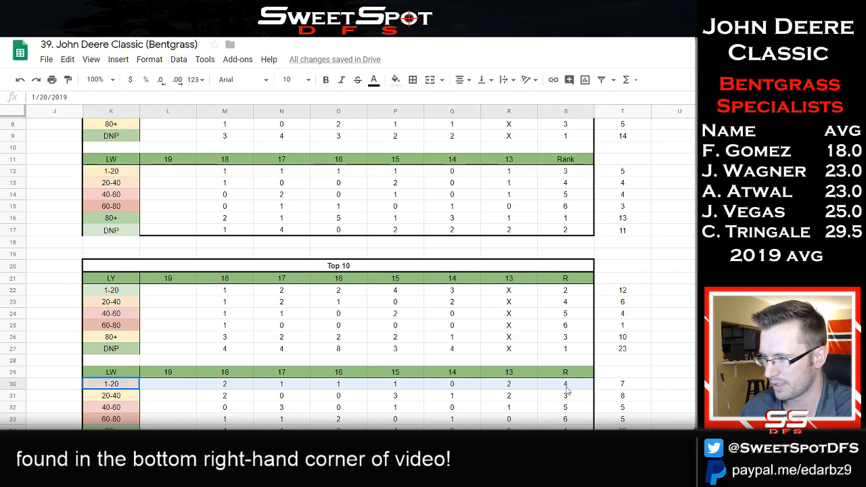
{"action": "left_click_drag", "start_coordinate": [567, 388], "coordinate": [570, 389]}
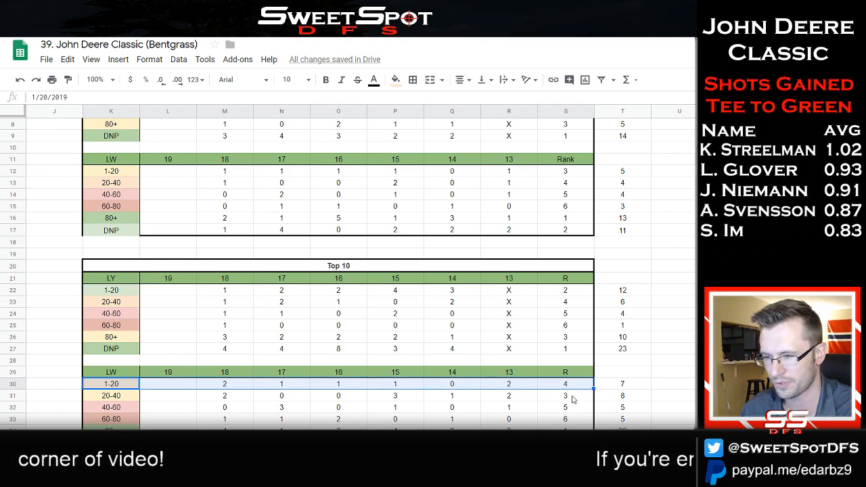
{"action": "left_click", "coordinate": [573, 398]}
Review the Top 10 row totals in column T, highlighting the LW 80+ and DNP totals and the LW 1-20 total.
{"action": "scroll", "coordinate": [668, 290], "scroll_direction": "down", "scroll_amount": 2}
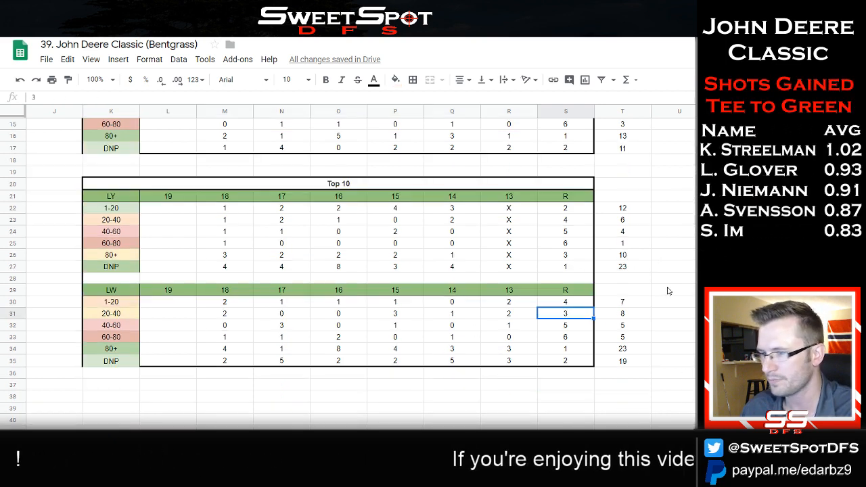
{"action": "left_click_drag", "start_coordinate": [630, 210], "coordinate": [643, 362]}
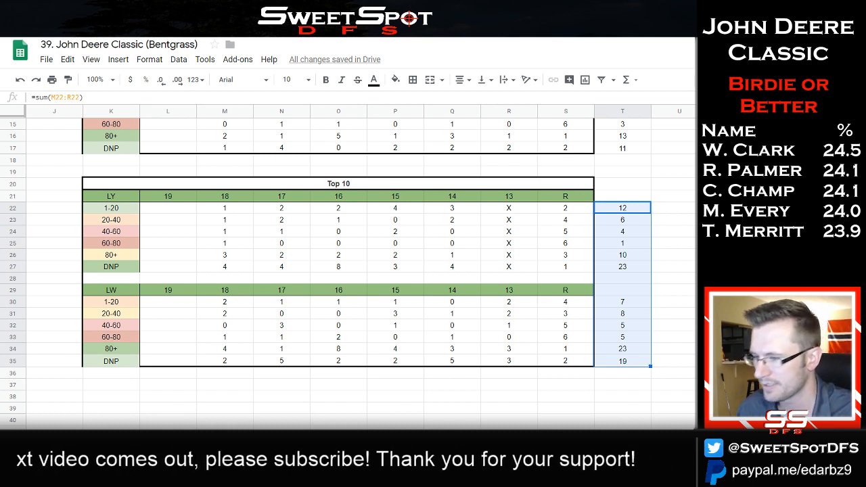
{"action": "left_click_drag", "start_coordinate": [638, 349], "coordinate": [636, 364]}
{"action": "left_click", "coordinate": [634, 303]}
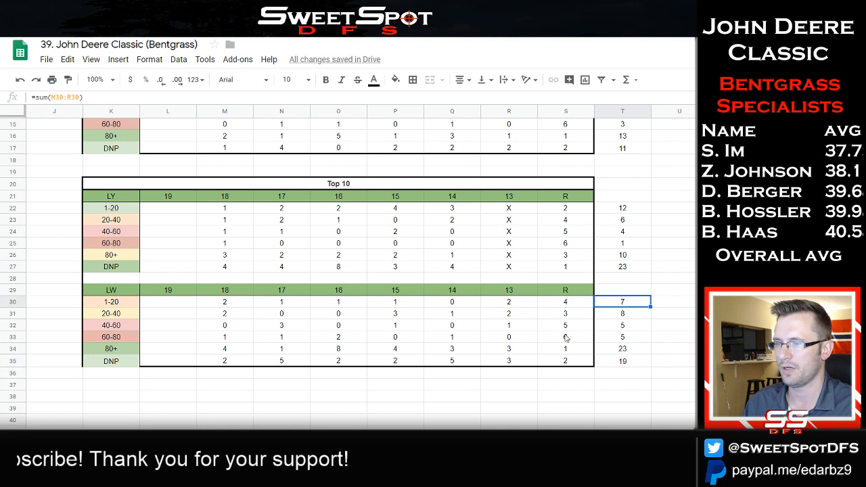
Compare the LW 1-20 totals of the Top 5 and Top 10 tables by selecting T12 and then T30.
{"action": "scroll", "coordinate": [284, 326], "scroll_direction": "up", "scroll_amount": 1}
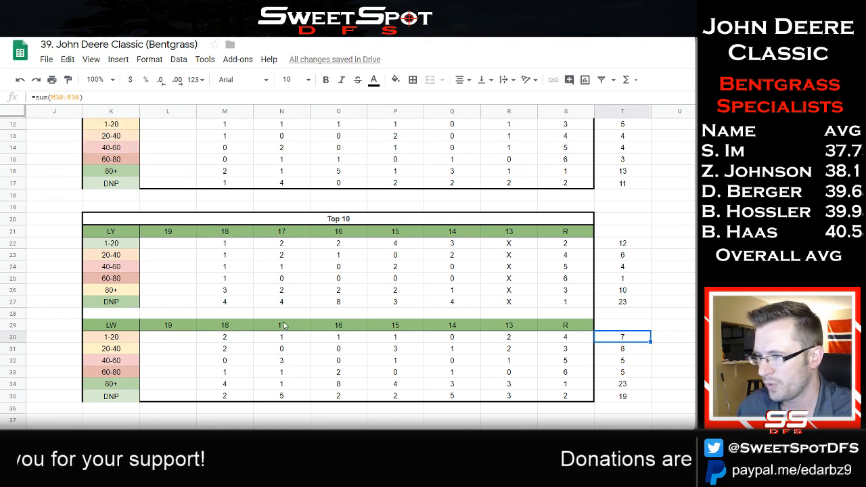
{"action": "scroll", "coordinate": [211, 396], "scroll_direction": "up", "scroll_amount": 4}
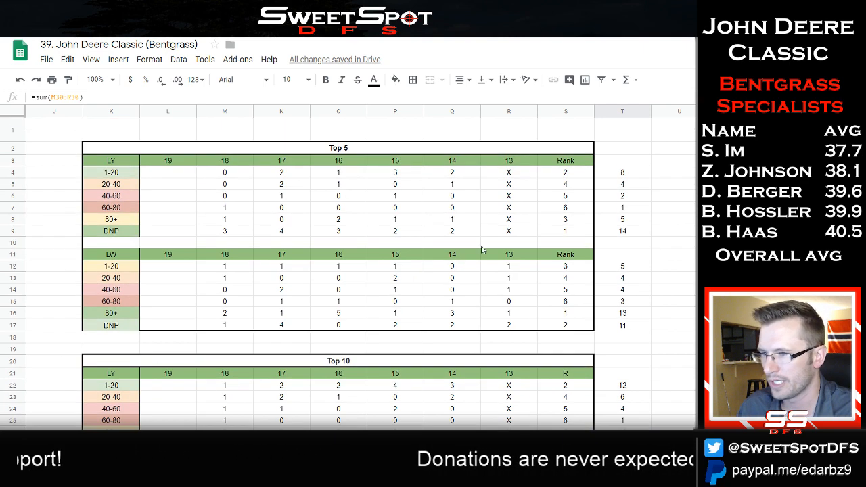
{"action": "scroll", "coordinate": [575, 258], "scroll_direction": "down", "scroll_amount": 1}
{"action": "left_click", "coordinate": [647, 244]}
{"action": "scroll", "coordinate": [656, 275], "scroll_direction": "down", "scroll_amount": 1}
{"action": "scroll", "coordinate": [656, 276], "scroll_direction": "down", "scroll_amount": 4}
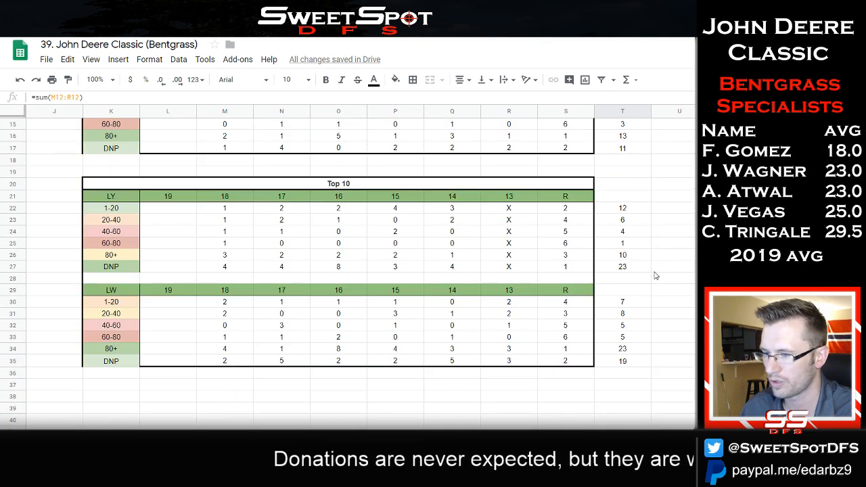
{"action": "left_click", "coordinate": [636, 304]}
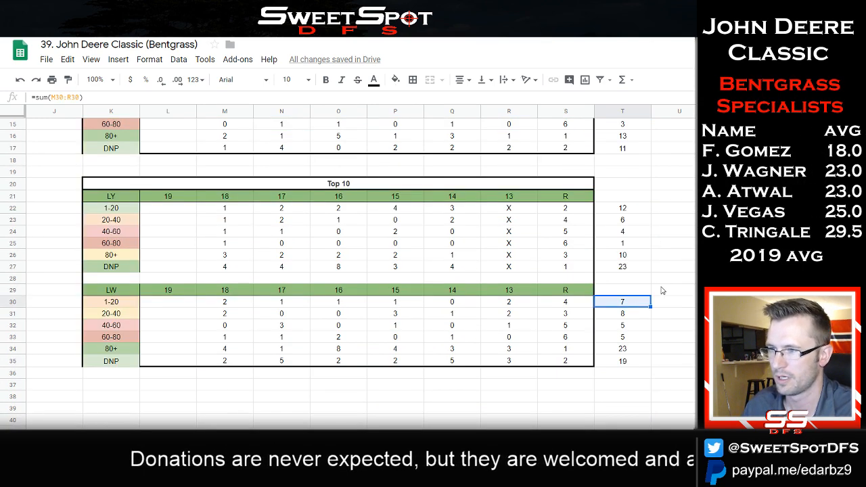
Select the LW 80+ and DNP totals of both tables together: T16, T34, T17 and T35.
{"action": "scroll", "coordinate": [663, 290], "scroll_direction": "up", "scroll_amount": 1}
{"action": "left_click", "coordinate": [628, 174]}
{"action": "left_click", "coordinate": [641, 384], "text": "ctrl"}
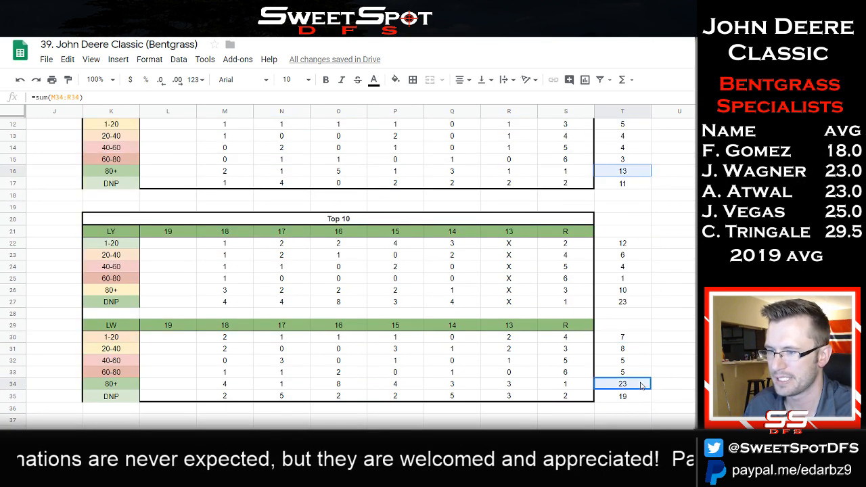
{"action": "left_click", "coordinate": [640, 184], "text": "ctrl"}
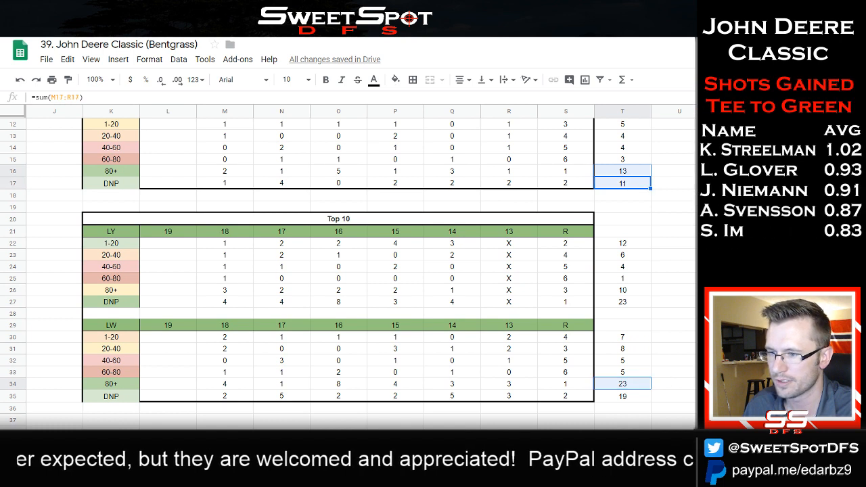
{"action": "left_click", "coordinate": [634, 396], "text": "ctrl"}
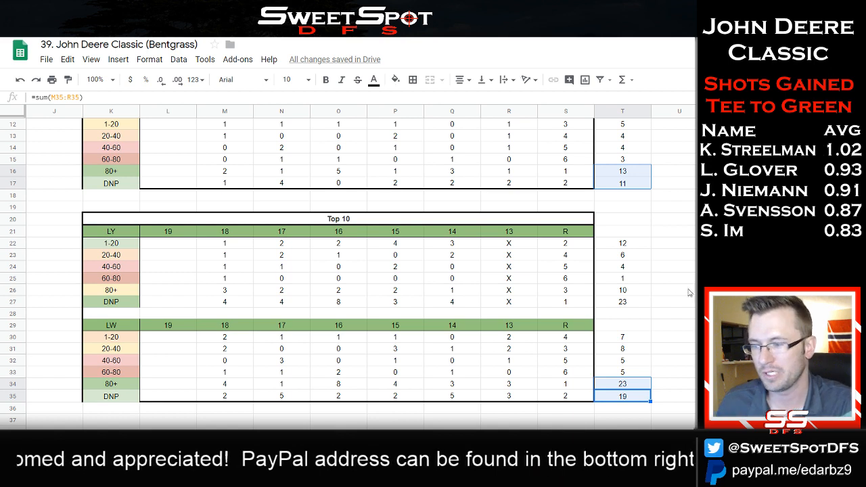
Inspect the Top 10 LW count for the 80+ group in year 16, then return to the Top 5 table.
{"action": "left_click", "coordinate": [340, 384]}
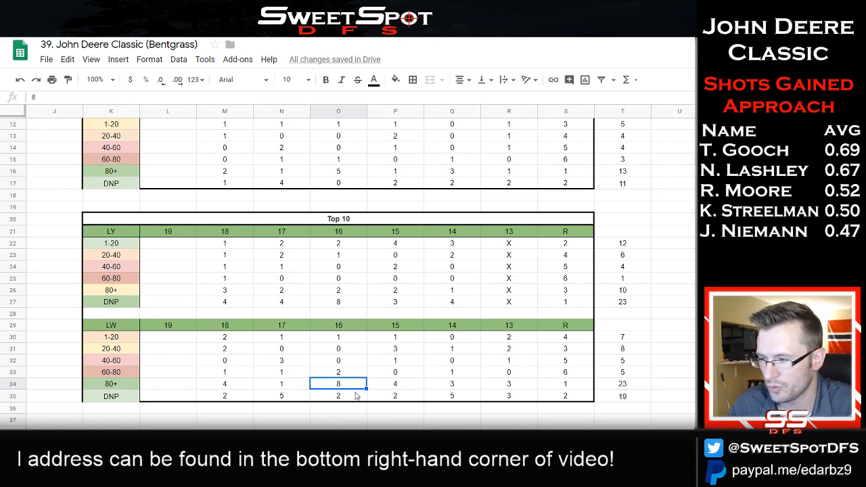
{"action": "scroll", "coordinate": [682, 368], "scroll_direction": "up", "scroll_amount": 3}
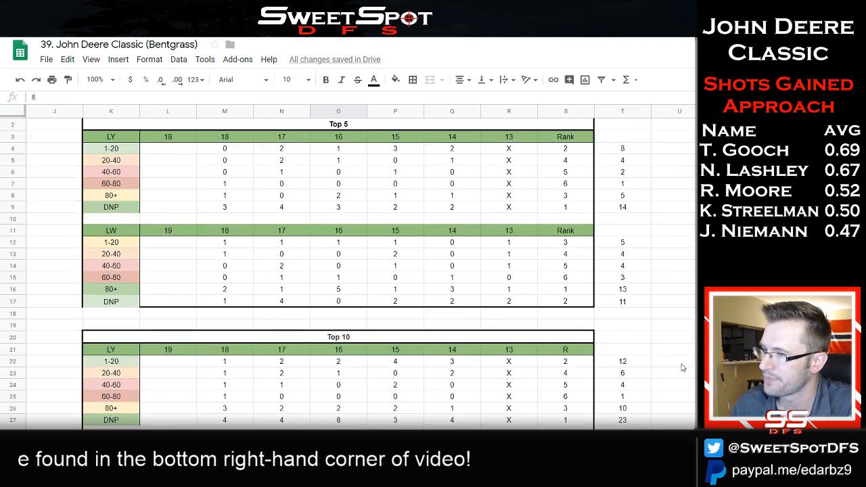
{"action": "scroll", "coordinate": [682, 367], "scroll_direction": "up", "scroll_amount": 1}
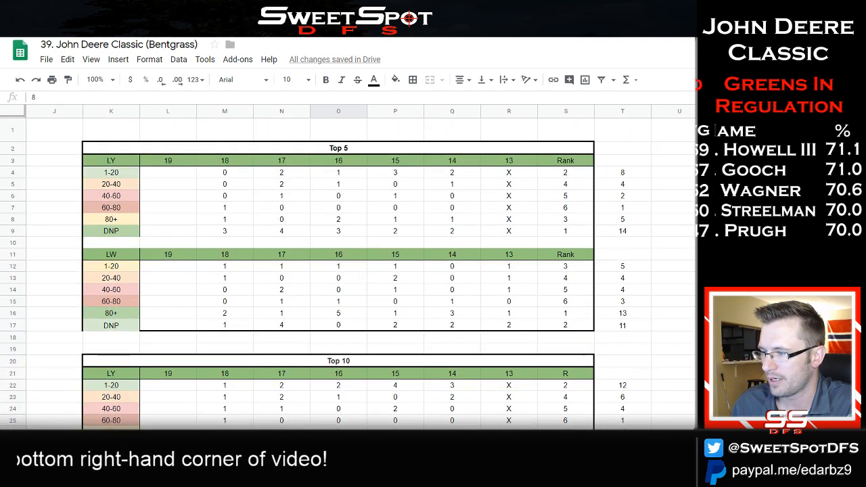
Review the yearly LY/LW rank pairs for 2018 through 2014, highlighting rows in each year where both ranks are 1.
{"action": "scroll", "coordinate": [361, 271], "scroll_direction": "right", "scroll_amount": 11}
{"action": "scroll", "coordinate": [360, 270], "scroll_direction": "right", "scroll_amount": 2}
{"action": "scroll", "coordinate": [360, 270], "scroll_direction": "left", "scroll_amount": 2}
{"action": "scroll", "coordinate": [361, 271], "scroll_direction": "right", "scroll_amount": 2}
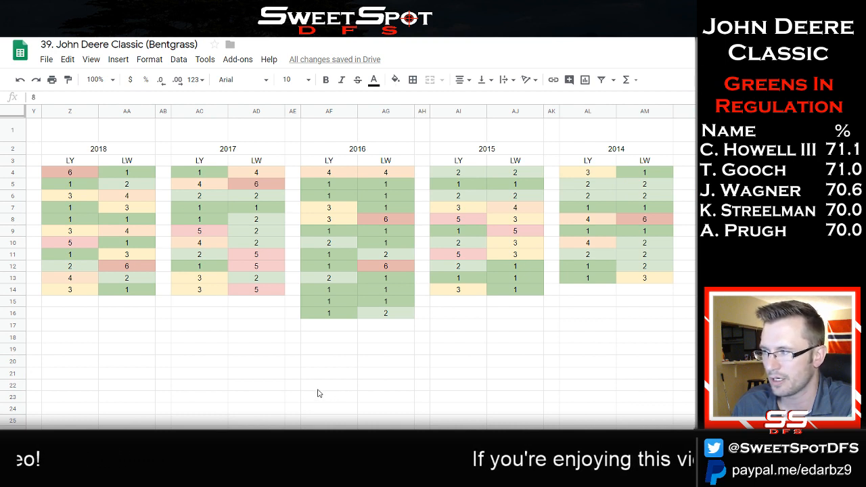
{"action": "left_click_drag", "start_coordinate": [80, 222], "coordinate": [116, 223]}
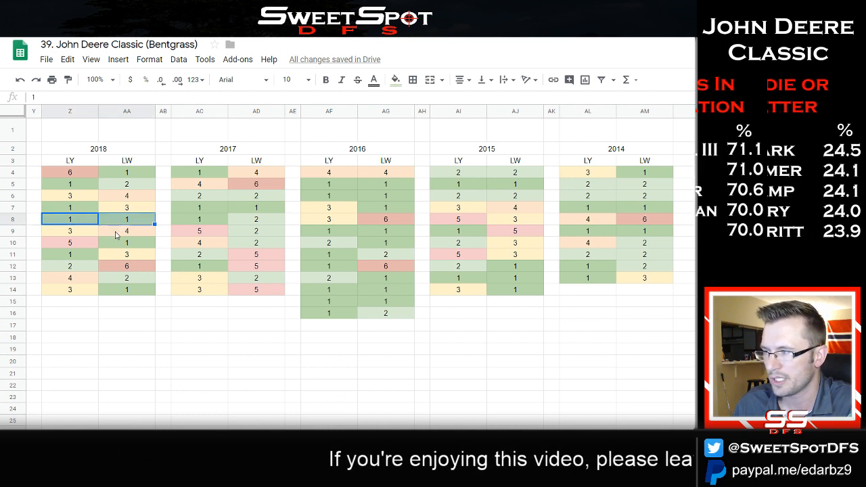
{"action": "left_click_drag", "start_coordinate": [197, 207], "coordinate": [259, 207]}
{"action": "left_click", "coordinate": [334, 196]}
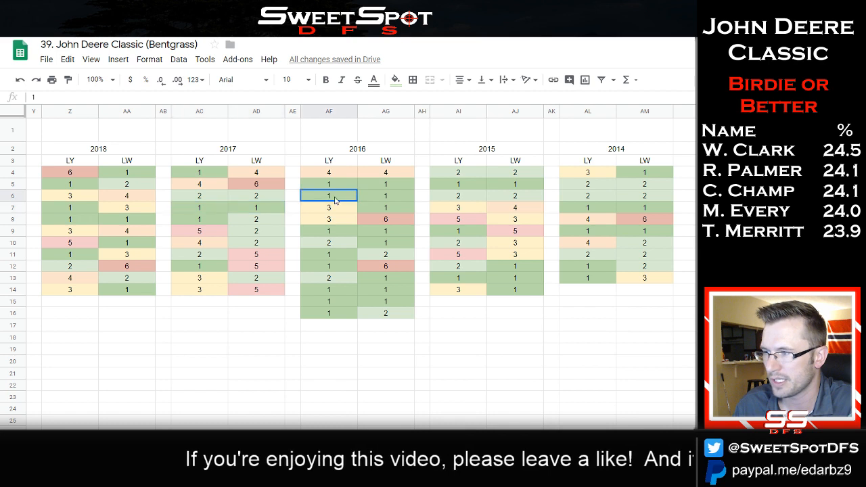
{"action": "left_click_drag", "start_coordinate": [335, 200], "coordinate": [386, 197]}
{"action": "left_click_drag", "start_coordinate": [458, 184], "coordinate": [515, 184]}
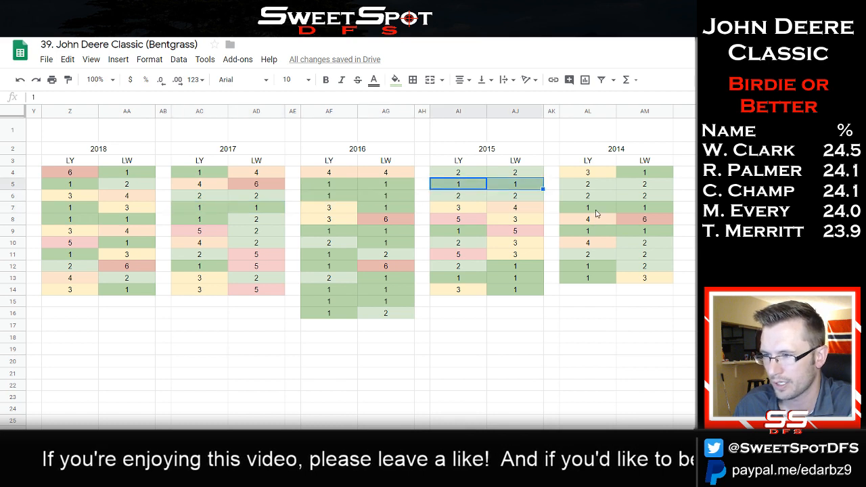
{"action": "left_click_drag", "start_coordinate": [597, 210], "coordinate": [587, 232]}
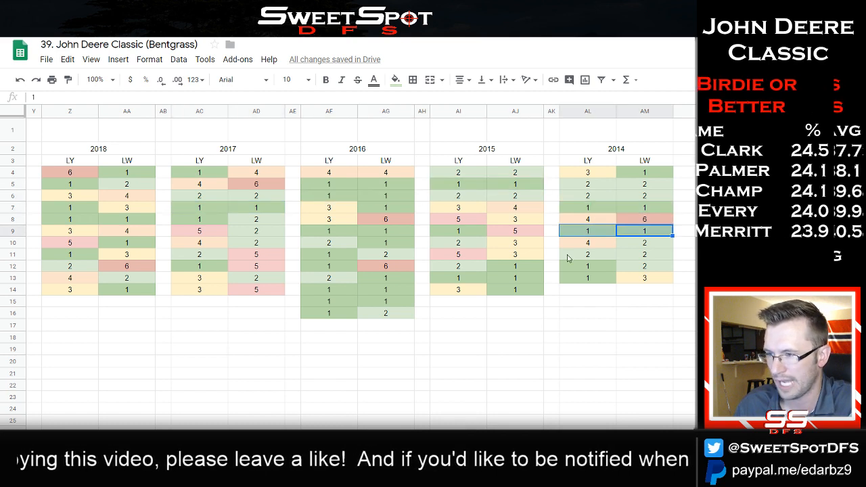
{"action": "left_click_drag", "start_coordinate": [520, 280], "coordinate": [323, 302]}
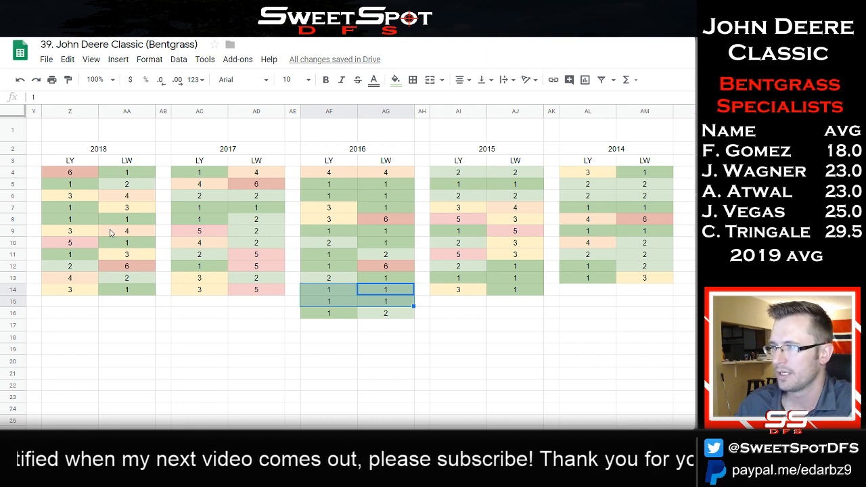
Highlight the 2018 and 2017 LY rank columns, and select the first 2018 LY and LW ranks in Z4 and AA4.
{"action": "left_click_drag", "start_coordinate": [79, 176], "coordinate": [82, 291]}
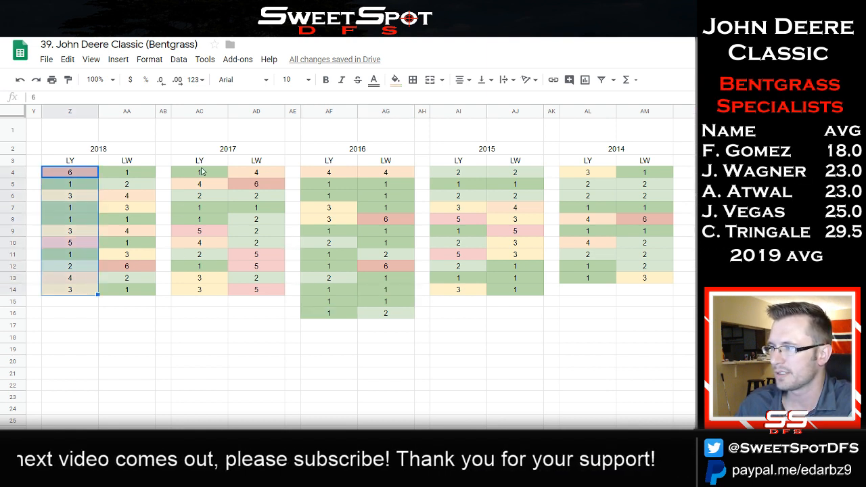
{"action": "left_click_drag", "start_coordinate": [200, 172], "coordinate": [203, 309]}
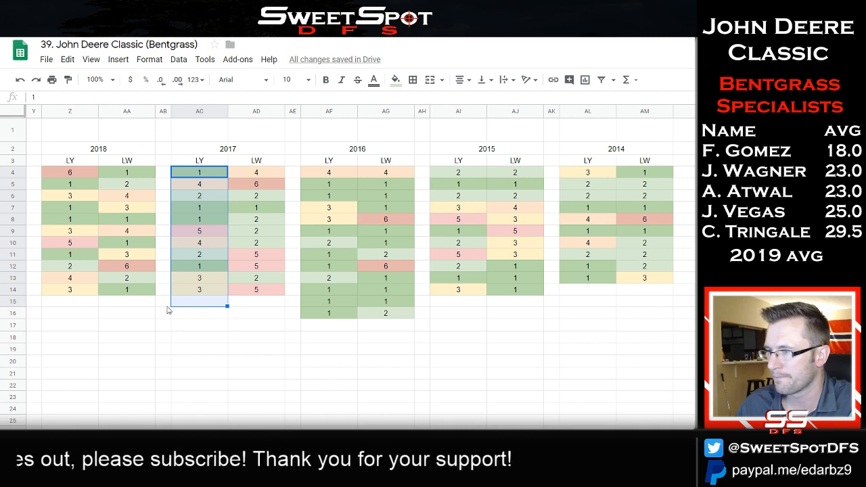
{"action": "left_click", "coordinate": [85, 175]}
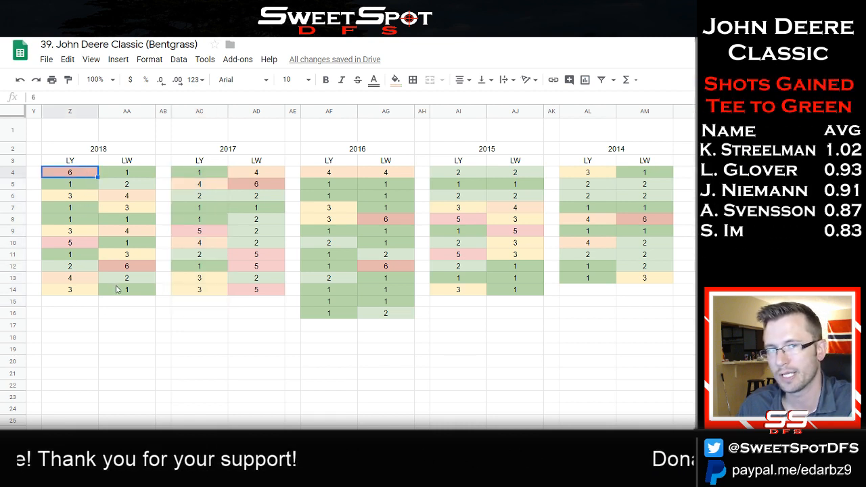
{"action": "left_click", "coordinate": [132, 172]}
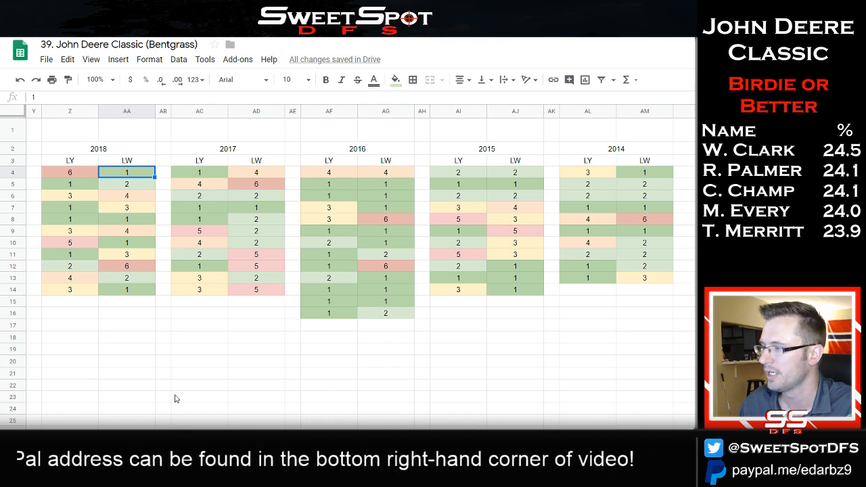
Switch to the sheet of players' yearly finishes and highlight the 2018–2013 results of Zach Johnson and Scott Brown.
{"action": "left_click", "coordinate": [166, 441]}
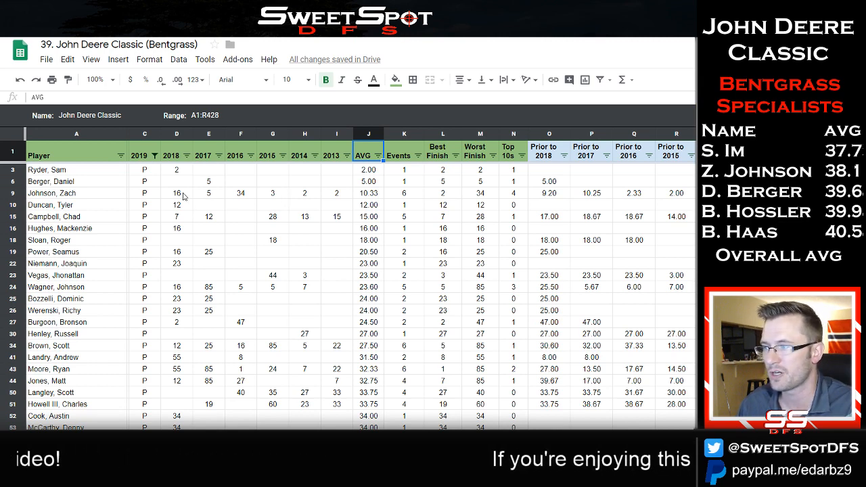
{"action": "left_click_drag", "start_coordinate": [180, 194], "coordinate": [338, 195]}
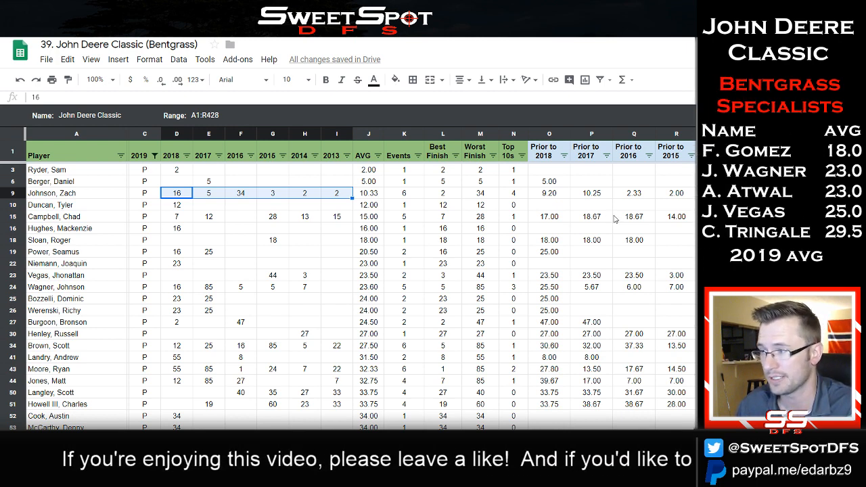
{"action": "left_click_drag", "start_coordinate": [176, 346], "coordinate": [346, 348]}
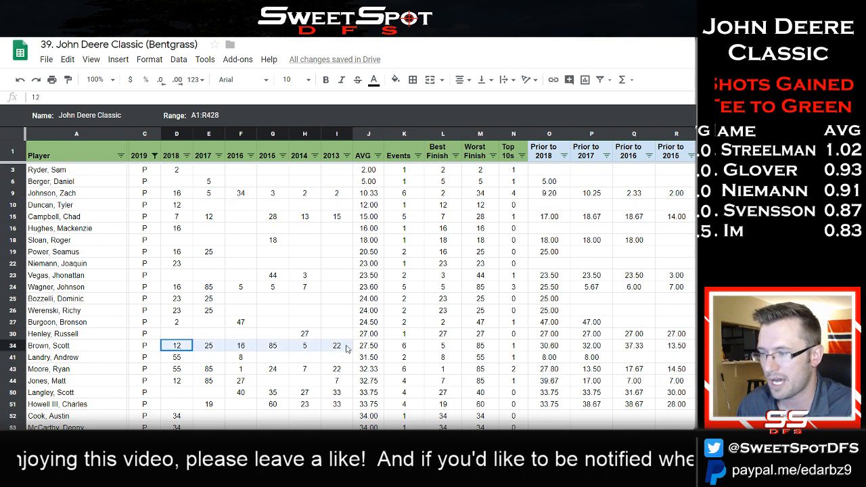
Highlight Chris Stroud's 2018–2014 finishes and Brian Harman's 2017–2013 finishes further down the player list.
{"action": "scroll", "coordinate": [217, 406], "scroll_direction": "down", "scroll_amount": 5}
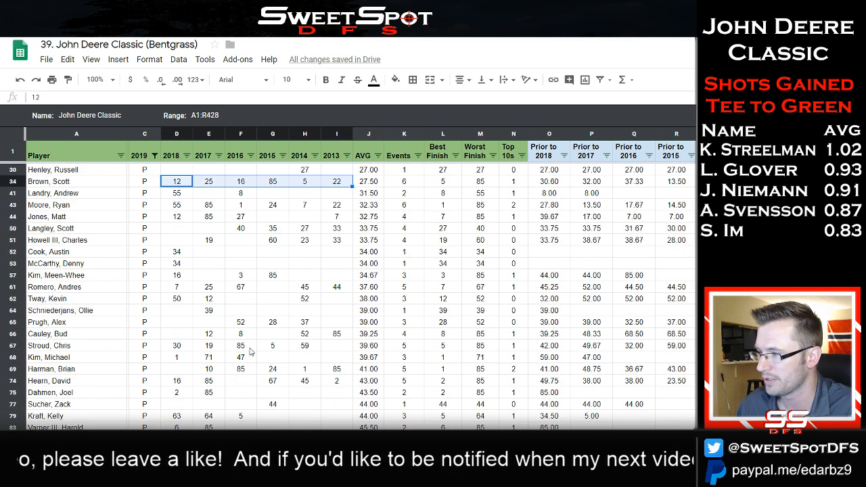
{"action": "left_click_drag", "start_coordinate": [176, 345], "coordinate": [308, 351]}
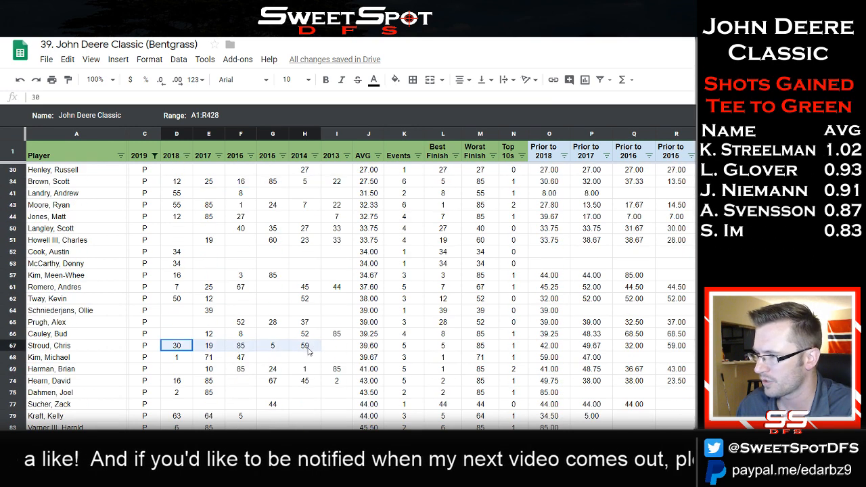
{"action": "left_click_drag", "start_coordinate": [209, 369], "coordinate": [340, 362]}
{"action": "scroll", "coordinate": [333, 356], "scroll_direction": "up", "scroll_amount": 5}
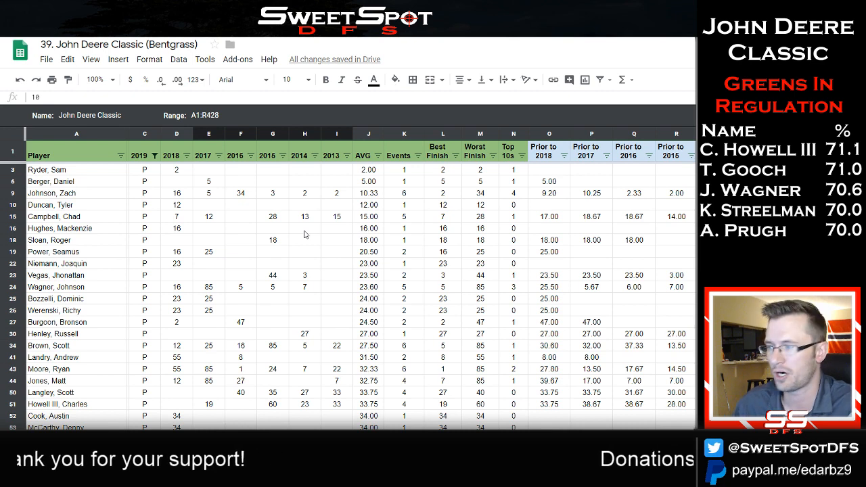
Highlight Zach Johnson's 2018–2013 finishes again and the AVG values of the leading players down to Ryan Moore.
{"action": "scroll", "coordinate": [305, 234], "scroll_direction": "down", "scroll_amount": 3}
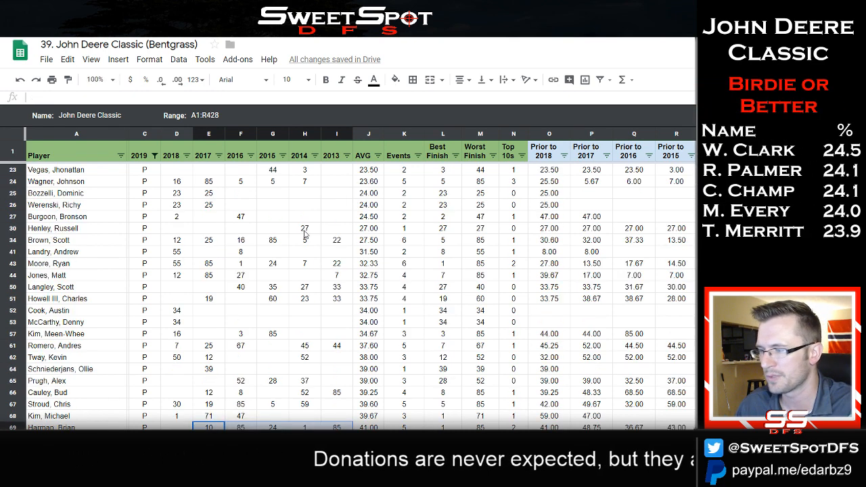
{"action": "scroll", "coordinate": [304, 235], "scroll_direction": "up", "scroll_amount": 3}
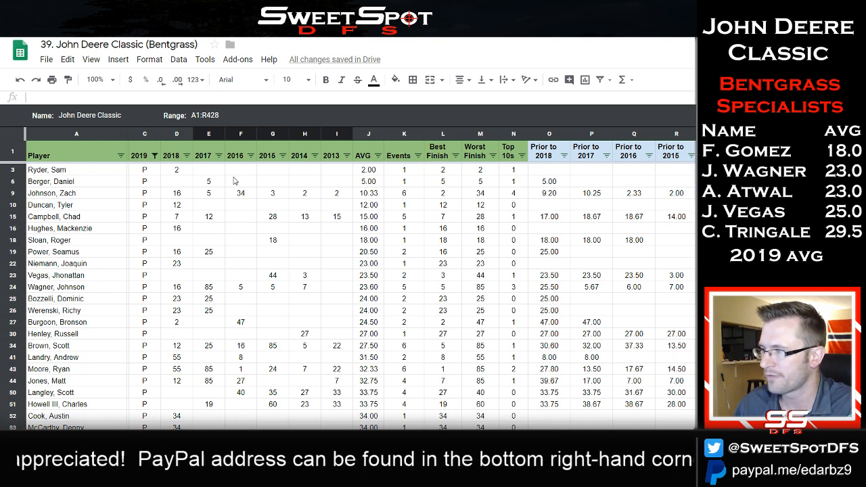
{"action": "left_click_drag", "start_coordinate": [181, 195], "coordinate": [336, 195]}
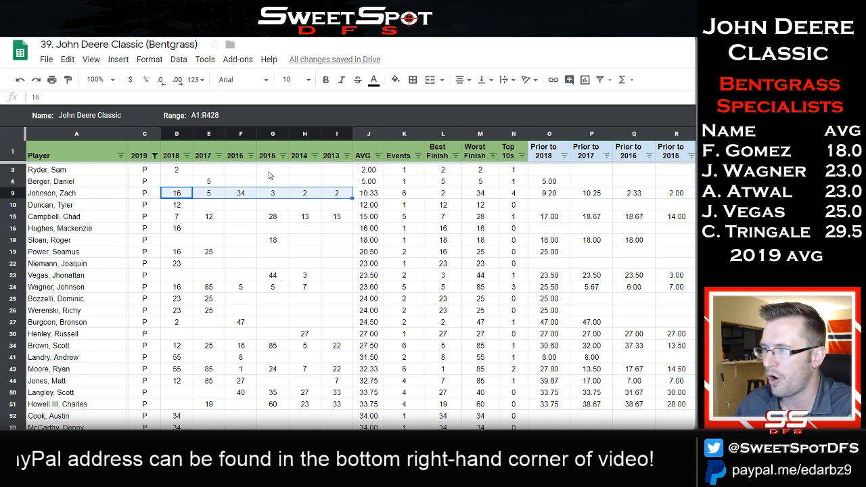
{"action": "left_click_drag", "start_coordinate": [379, 171], "coordinate": [372, 346]}
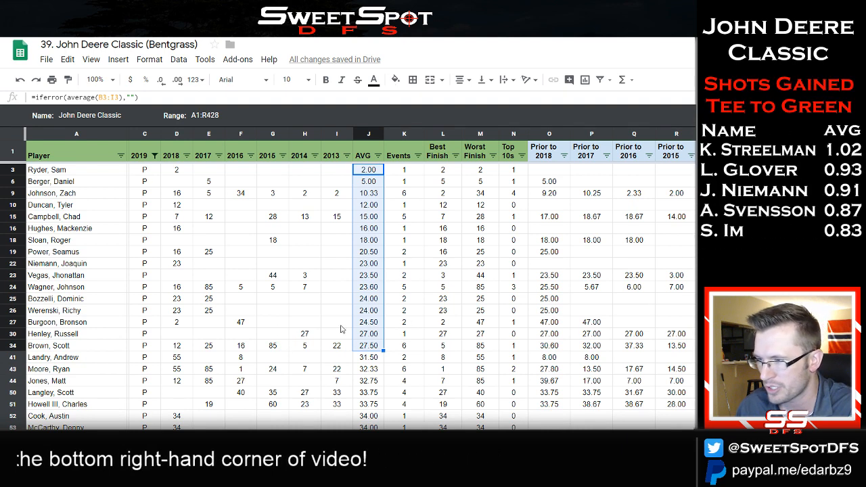
{"action": "left_click_drag", "start_coordinate": [372, 182], "coordinate": [364, 374]}
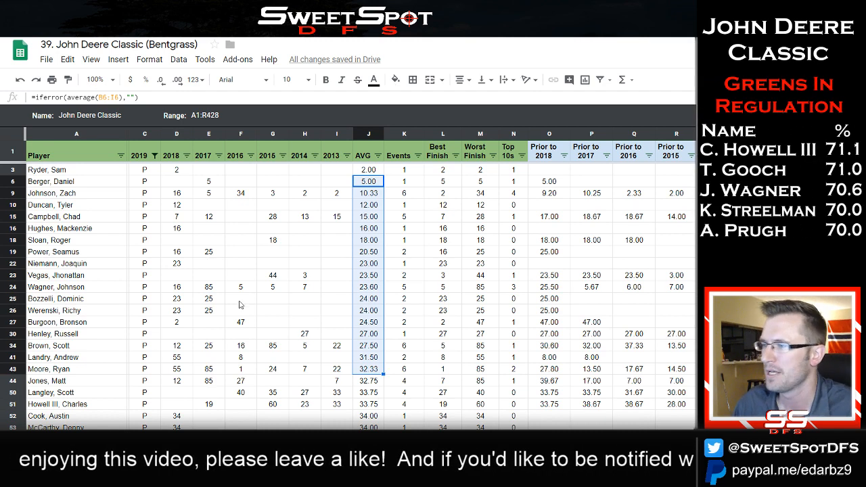
Sort the player list by Top 10s in descending order and highlight the Top 10s counts of the first five players.
{"action": "left_click", "coordinate": [521, 157]}
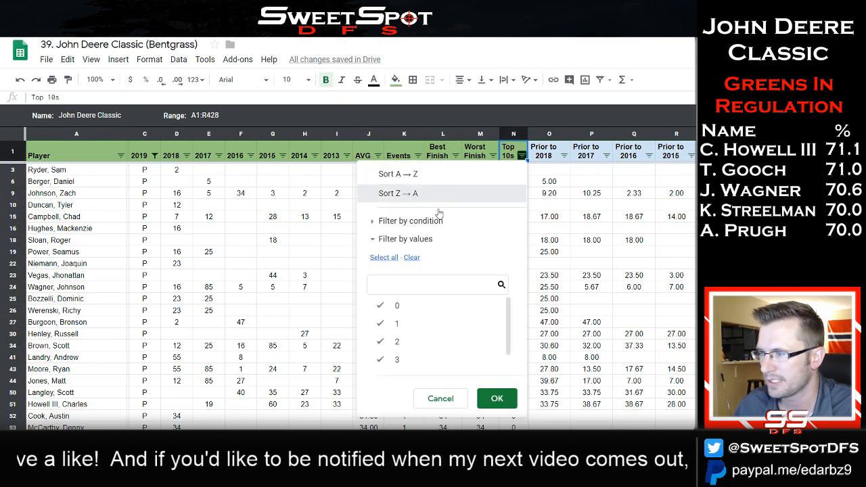
{"action": "left_click", "coordinate": [441, 191]}
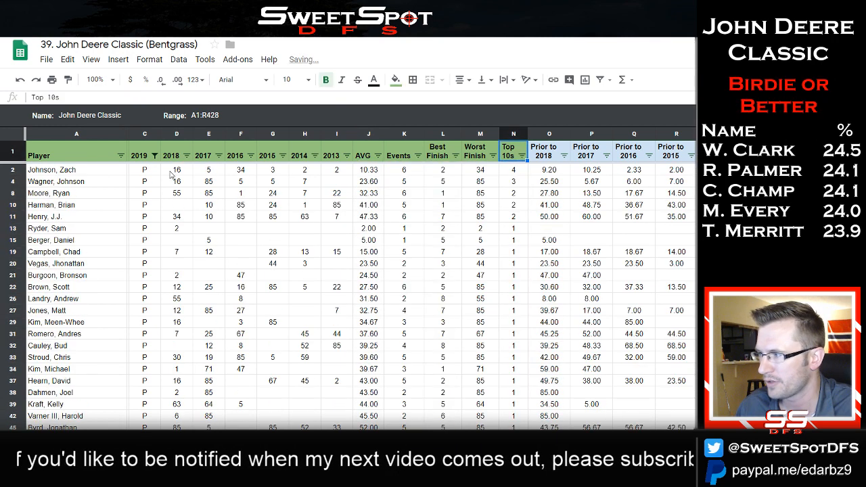
{"action": "left_click", "coordinate": [514, 170]}
{"action": "left_click_drag", "start_coordinate": [513, 171], "coordinate": [514, 216]}
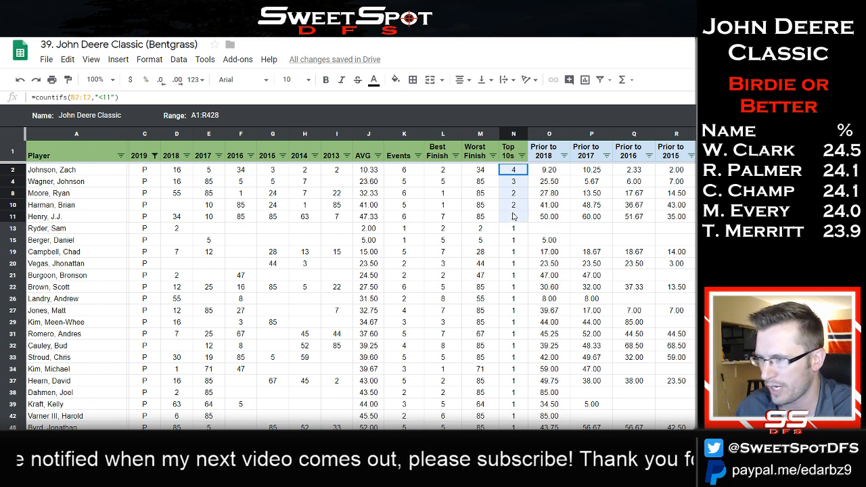
Review the 2018–2013 finishes of Zach Johnson and Ryan Moore, selecting several of Moore's yearly results individually.
{"action": "left_click_drag", "start_coordinate": [173, 169], "coordinate": [333, 175]}
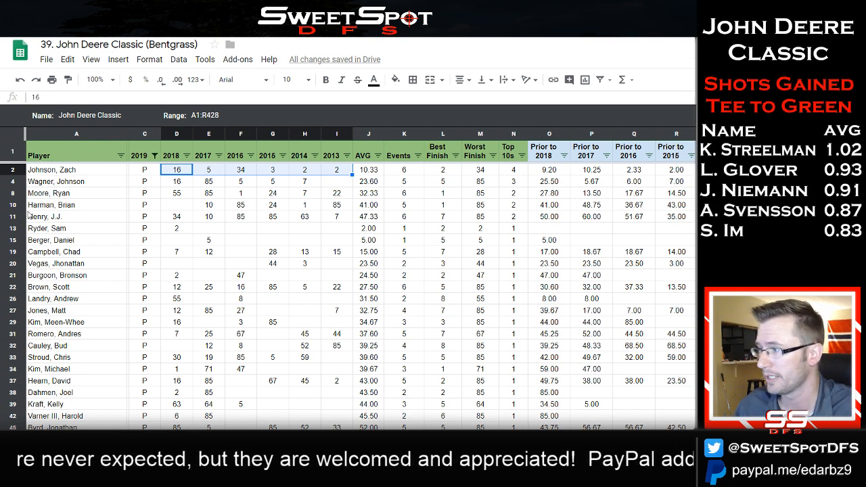
{"action": "left_click_drag", "start_coordinate": [183, 195], "coordinate": [343, 196]}
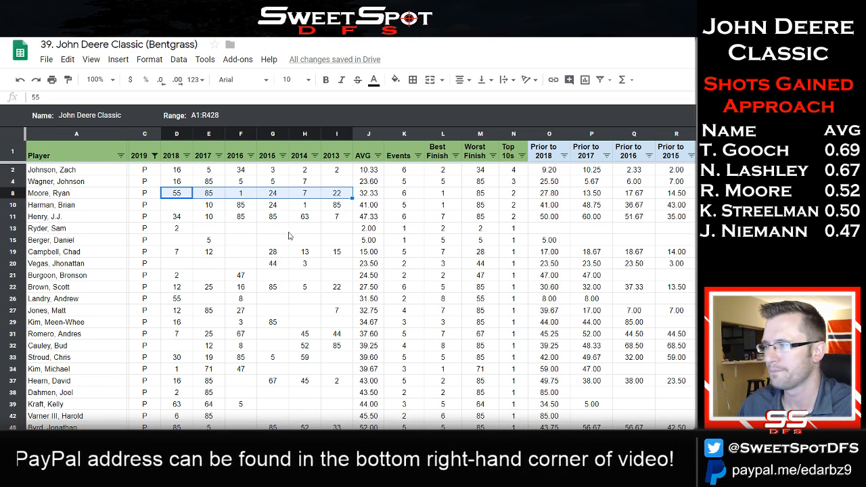
{"action": "left_click_drag", "start_coordinate": [241, 195], "coordinate": [341, 194]}
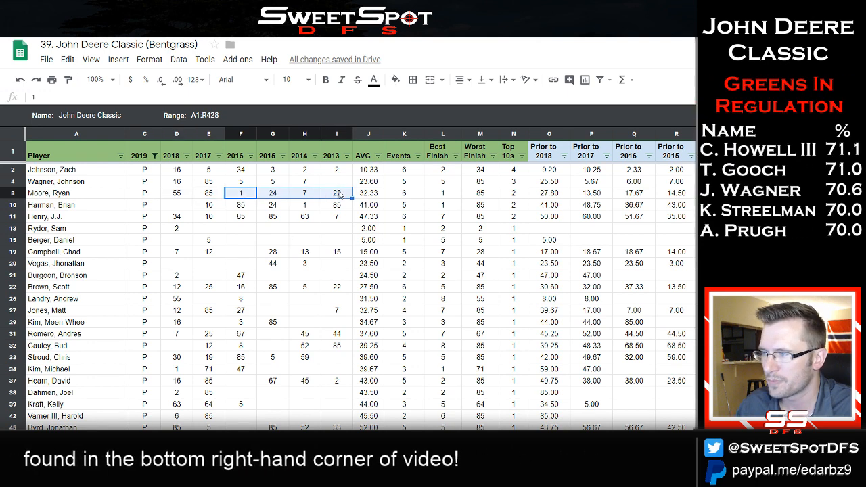
{"action": "left_click", "coordinate": [285, 195]}
{"action": "left_click", "coordinate": [338, 196]}
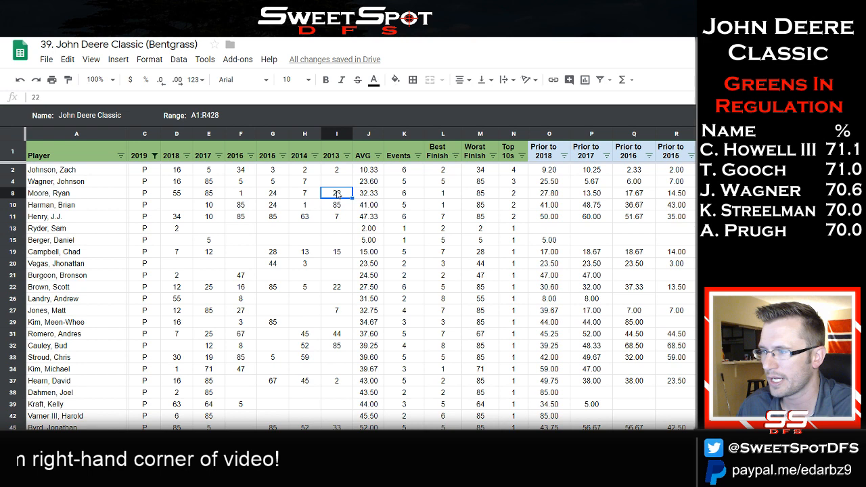
{"action": "left_click", "coordinate": [171, 195]}
{"action": "left_click", "coordinate": [264, 194]}
{"action": "left_click", "coordinate": [333, 195]}
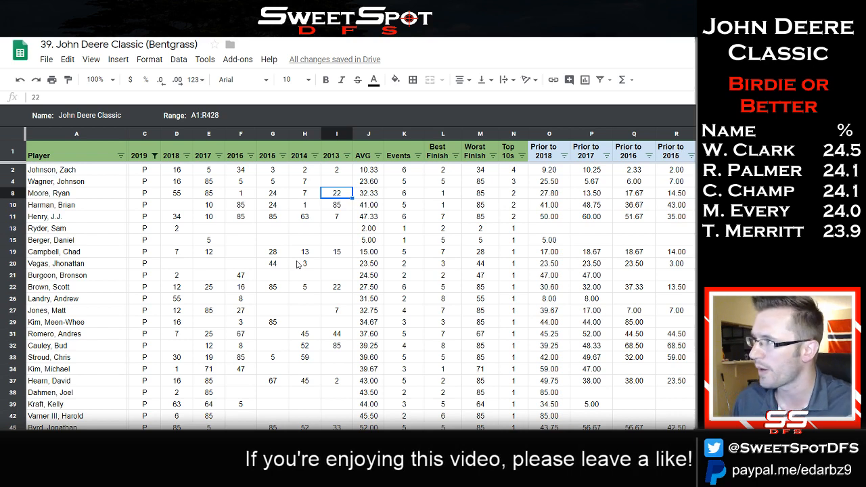
Filter the Events column to exclude players with 0 or 1 events.
{"action": "left_click", "coordinate": [417, 156]}
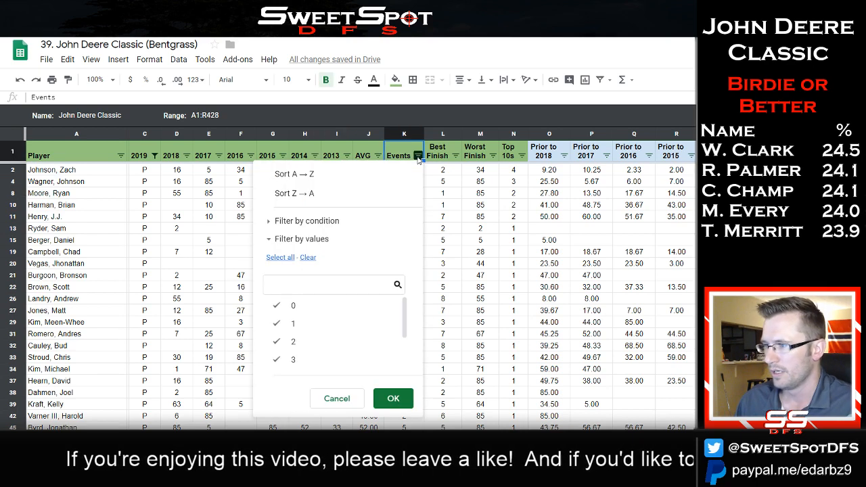
{"action": "left_click", "coordinate": [298, 324]}
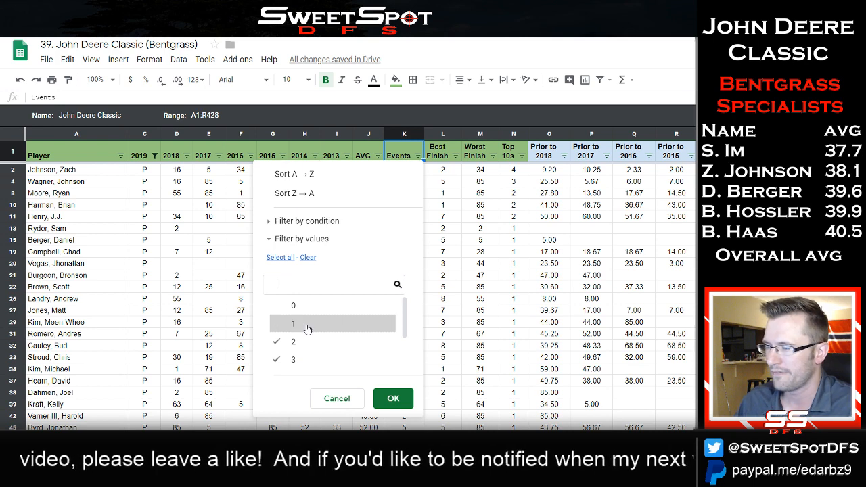
{"action": "left_click", "coordinate": [393, 399]}
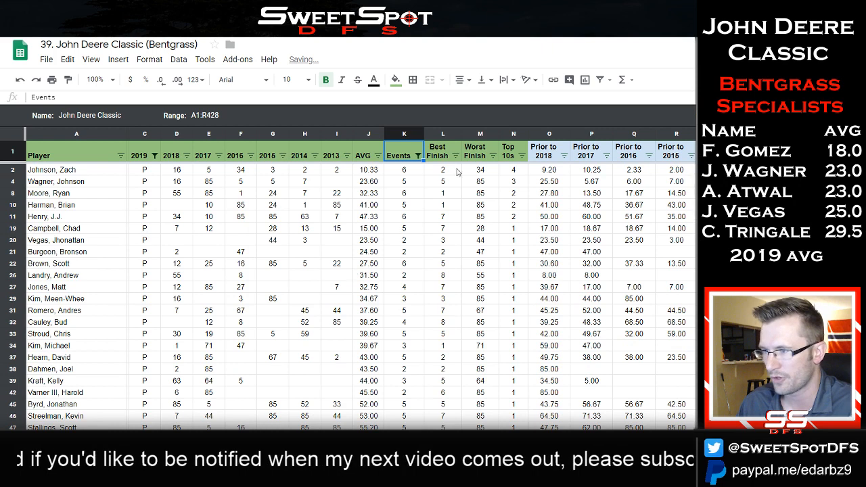
Sort the filtered players by Worst Finish in ascending order and highlight Zach Johnson's results from 2018 through Worst Finish.
{"action": "left_click", "coordinate": [492, 156]}
{"action": "left_click", "coordinate": [362, 193]}
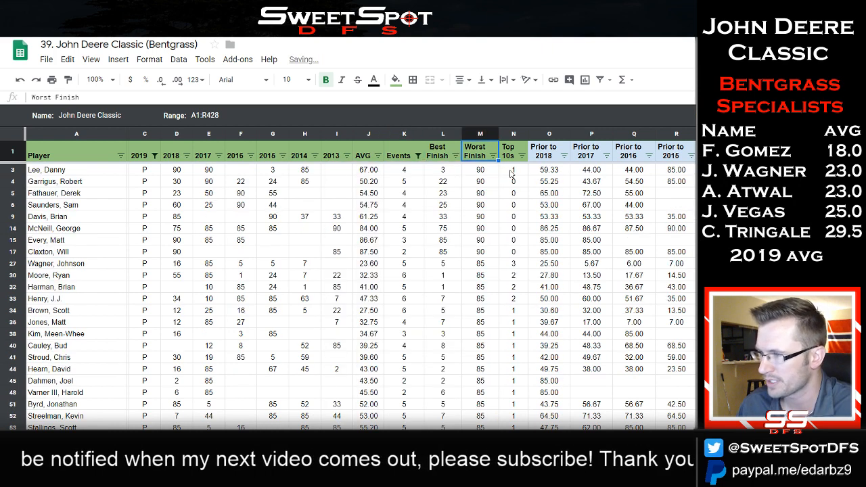
{"action": "left_click", "coordinate": [493, 156]}
{"action": "left_click", "coordinate": [429, 172]}
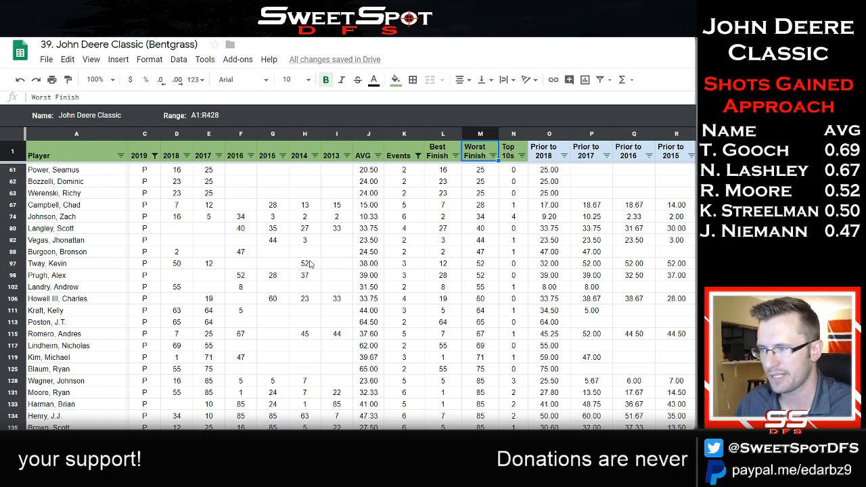
{"action": "left_click_drag", "start_coordinate": [170, 218], "coordinate": [482, 218]}
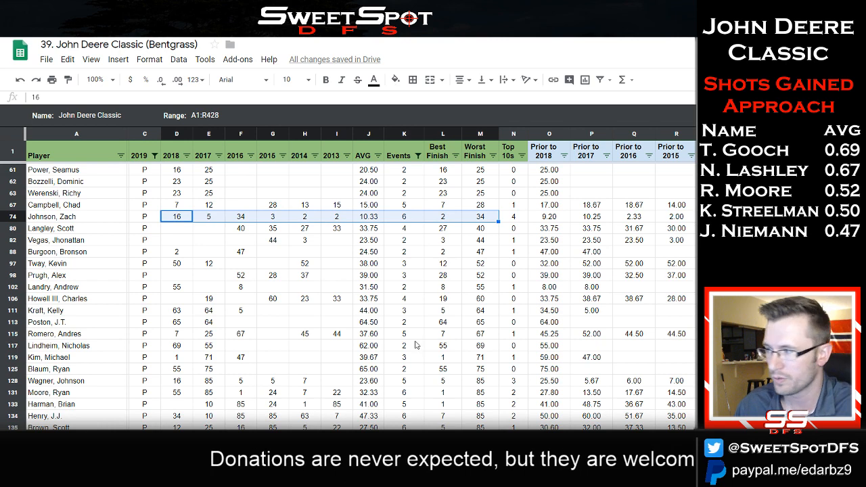
Review the players from Zach Johnson up to Seamus Power and highlight Chad Campbell's 2018–2013 finishes.
{"action": "left_click_drag", "start_coordinate": [99, 218], "coordinate": [103, 178]}
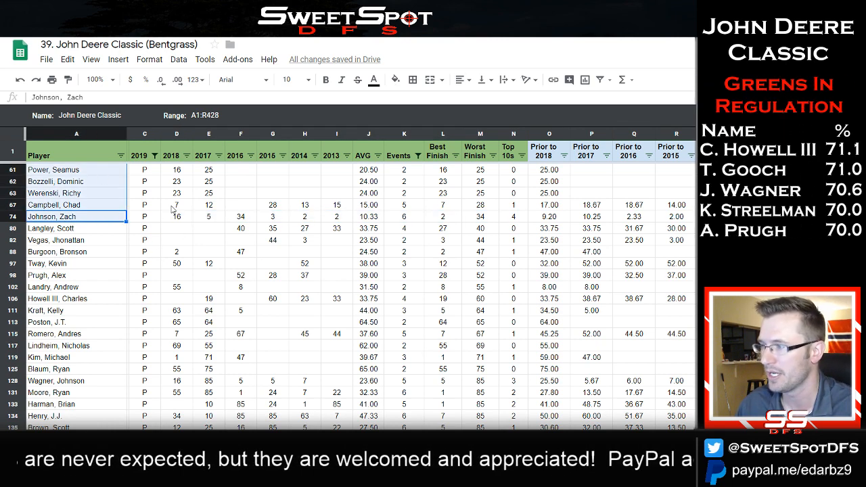
{"action": "left_click", "coordinate": [102, 205]}
{"action": "left_click_drag", "start_coordinate": [184, 206], "coordinate": [337, 205]}
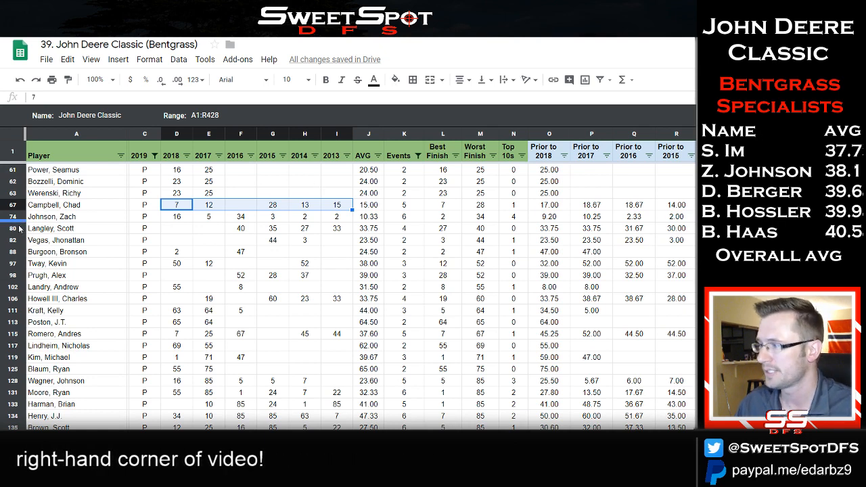
{"action": "left_click", "coordinate": [56, 218]}
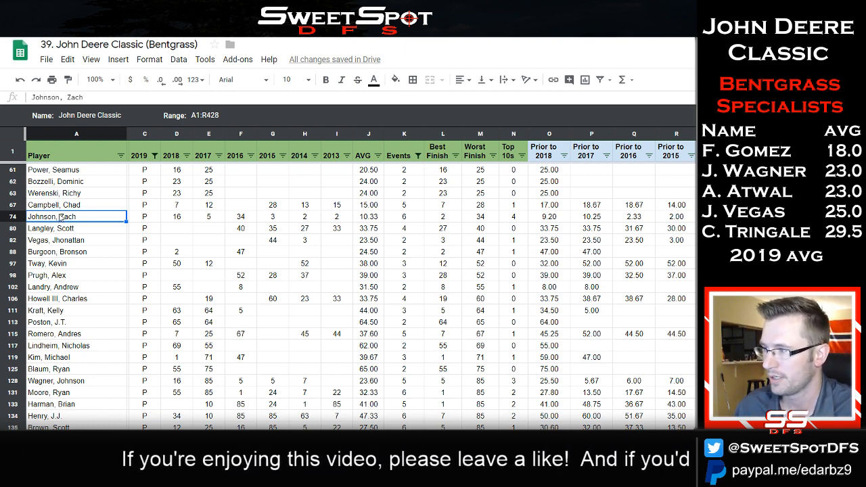
Highlight the 2018–2017 finishes of the first three listed players, then the 2018–2013 finishes from Burgoon to Landry and of Jhonattan Vegas.
{"action": "left_click_drag", "start_coordinate": [174, 172], "coordinate": [212, 196]}
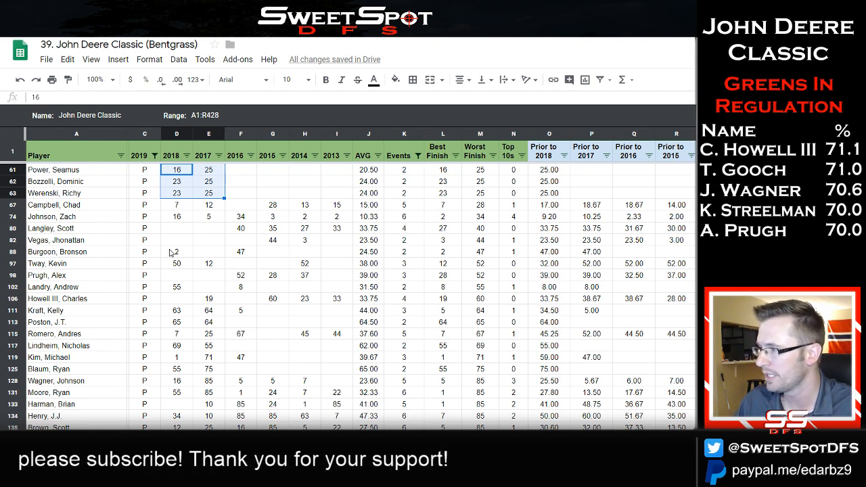
{"action": "left_click_drag", "start_coordinate": [170, 252], "coordinate": [344, 286]}
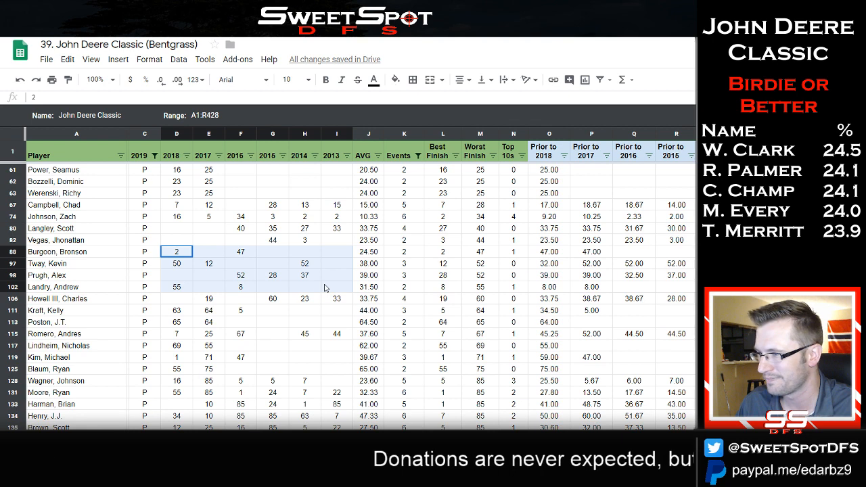
{"action": "left_click_drag", "start_coordinate": [324, 288], "coordinate": [319, 291]}
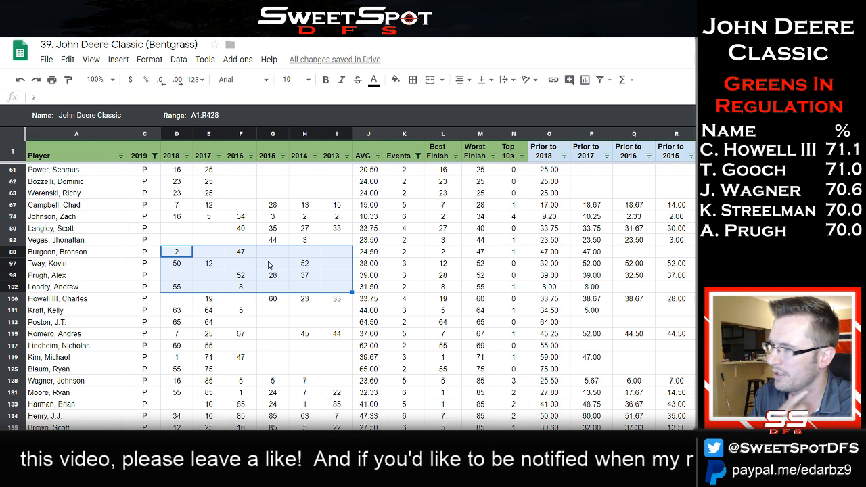
{"action": "left_click_drag", "start_coordinate": [184, 243], "coordinate": [334, 243]}
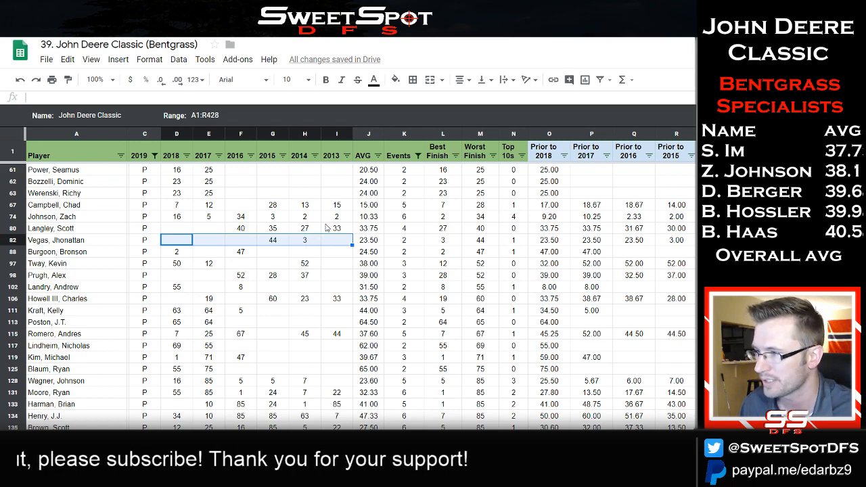
Sort the filtered player list by AVG in ascending order.
{"action": "left_click", "coordinate": [378, 155]}
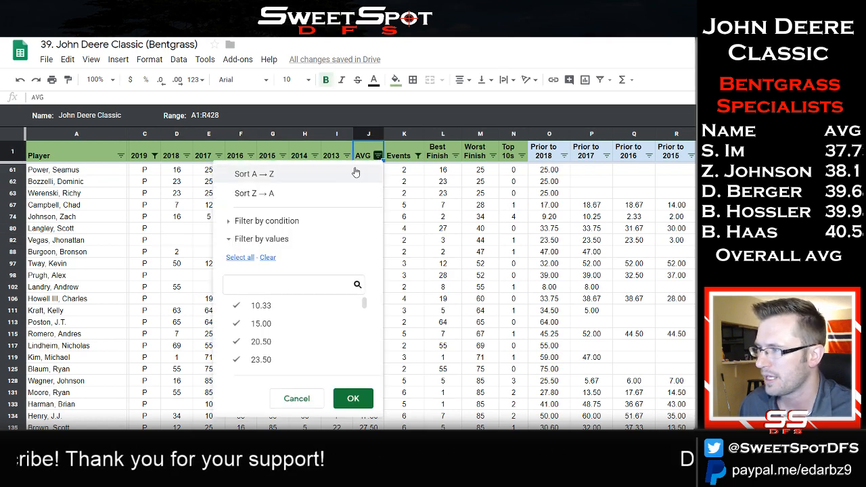
{"action": "left_click", "coordinate": [298, 174]}
{"action": "scroll", "coordinate": [148, 252], "scroll_direction": "up", "scroll_amount": 5}
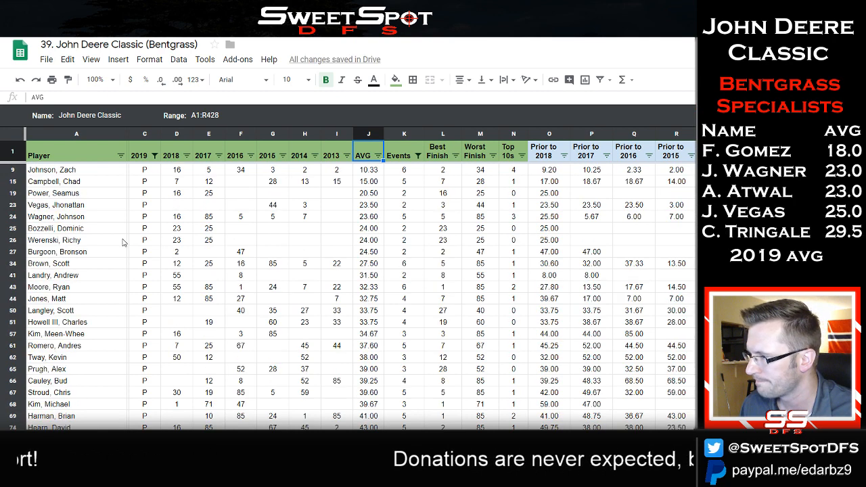
{"action": "left_click", "coordinate": [418, 156]}
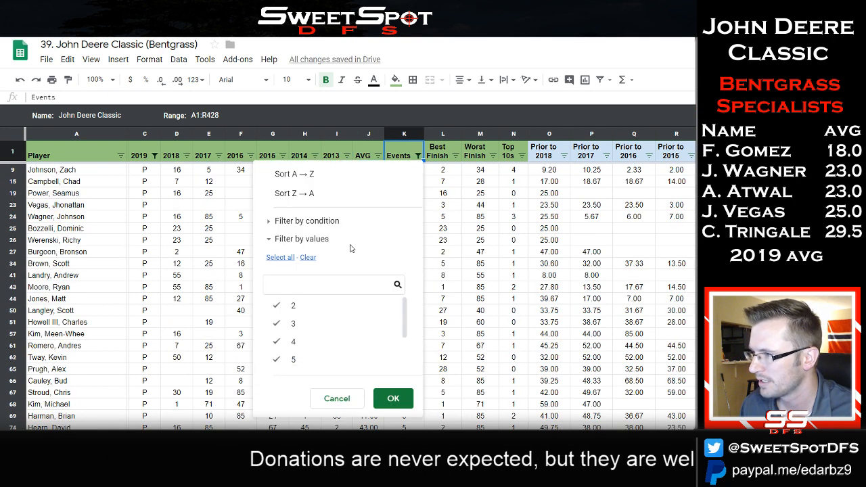
{"action": "left_click", "coordinate": [291, 258]}
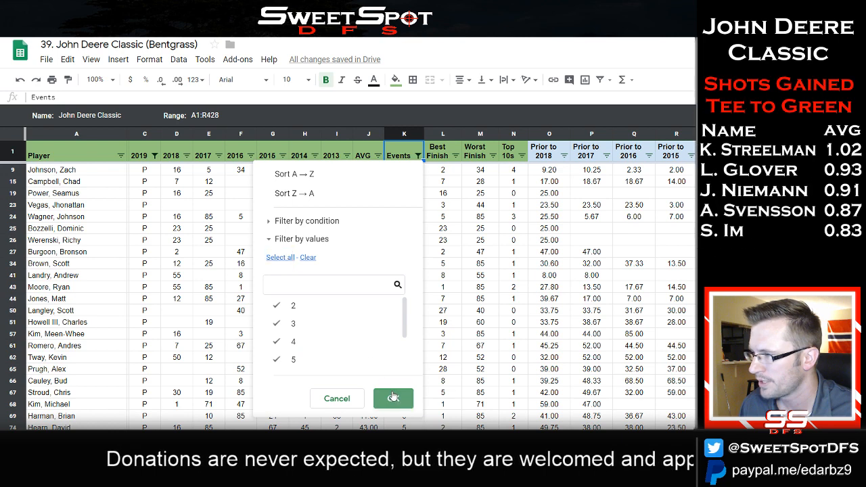
{"action": "key", "text": "Return"}
{"action": "scroll", "coordinate": [291, 301], "scroll_direction": "up", "scroll_amount": 1}
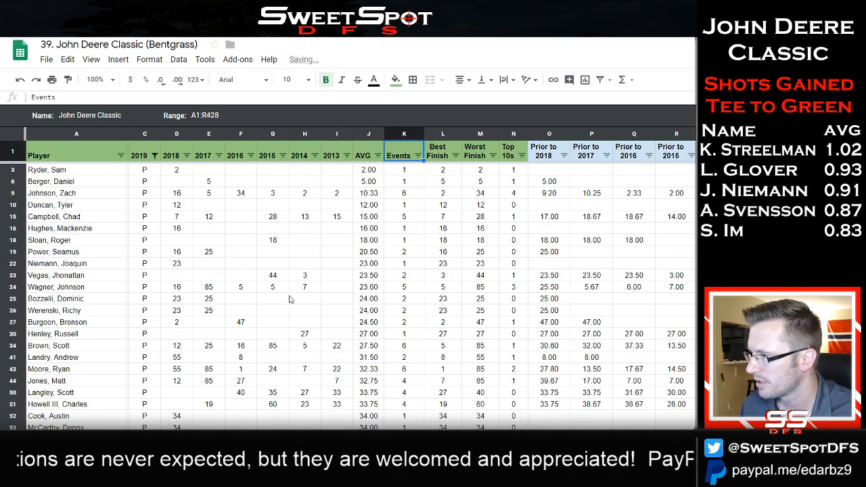
{"action": "left_click_drag", "start_coordinate": [186, 346], "coordinate": [347, 348]}
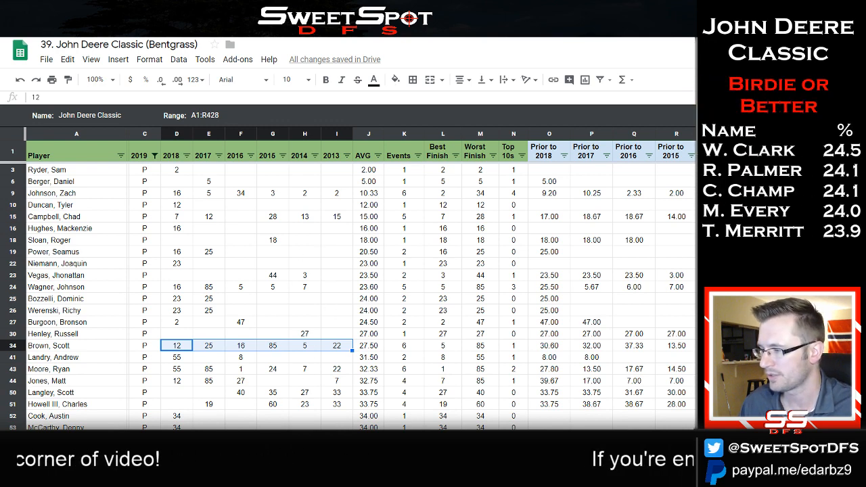
Switch to this year's recent-form sheet and highlight the 3MO to USO cells of Jonathan Byrd and Ryan Palmer.
{"action": "left_click", "coordinate": [223, 474]}
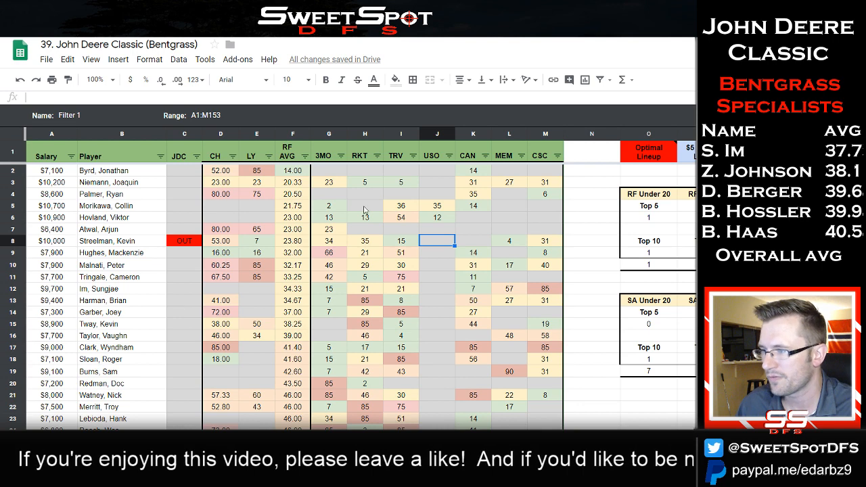
{"action": "left_click_drag", "start_coordinate": [330, 173], "coordinate": [436, 175]}
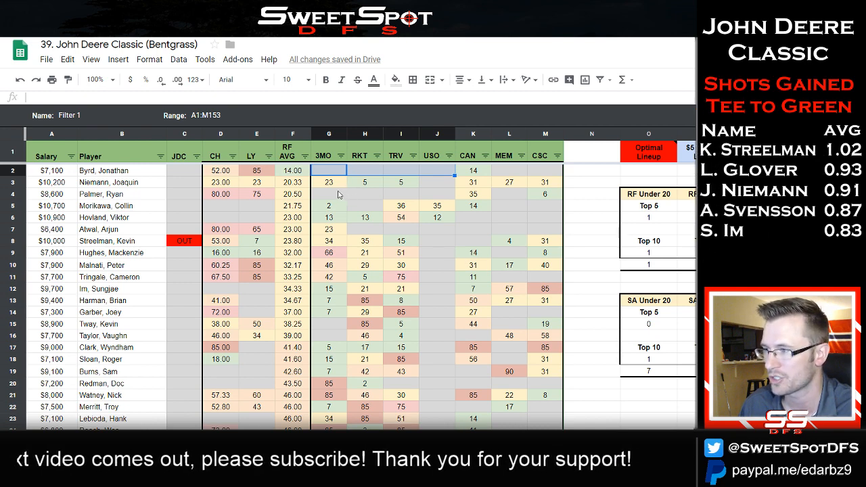
{"action": "left_click_drag", "start_coordinate": [335, 194], "coordinate": [449, 199]}
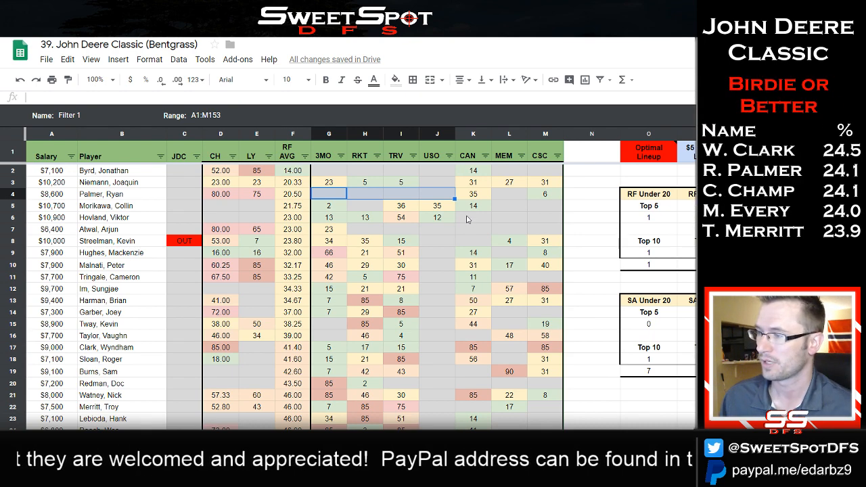
{"action": "left_click", "coordinate": [328, 171]}
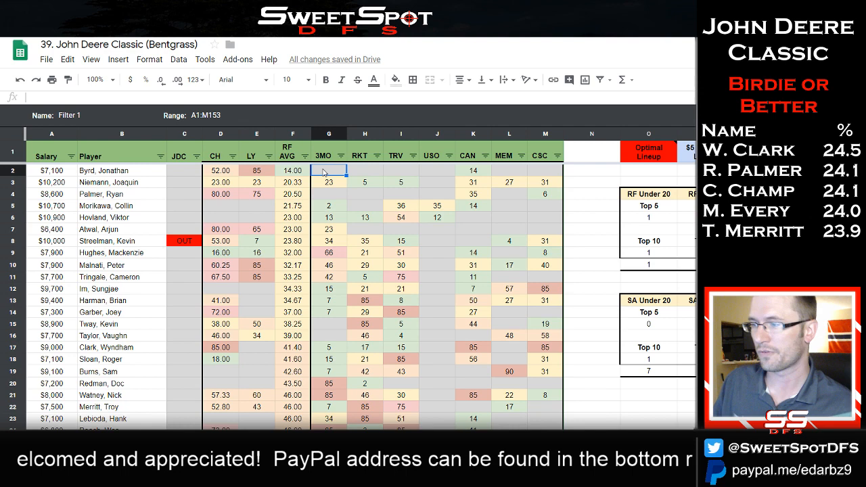
Examine Kevin Tway's row from Player through 3MO, along with his RKT result.
{"action": "left_click", "coordinate": [330, 327]}
{"action": "left_click_drag", "start_coordinate": [120, 325], "coordinate": [338, 326]}
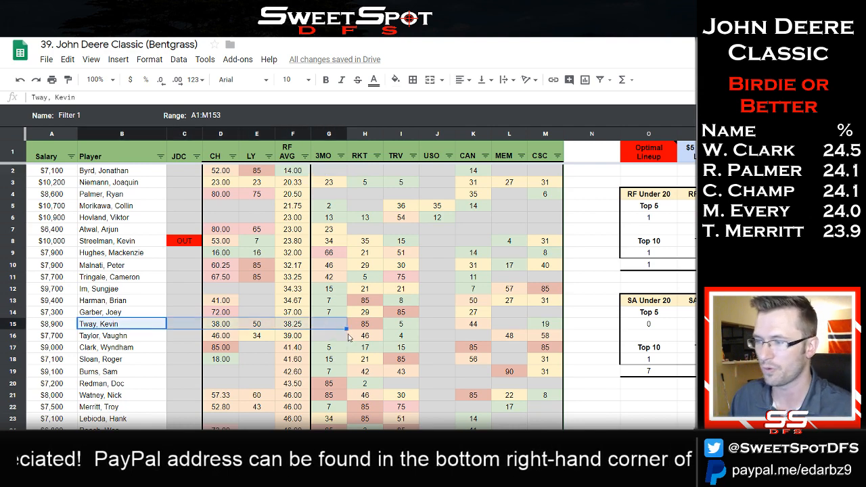
{"action": "left_click", "coordinate": [372, 326]}
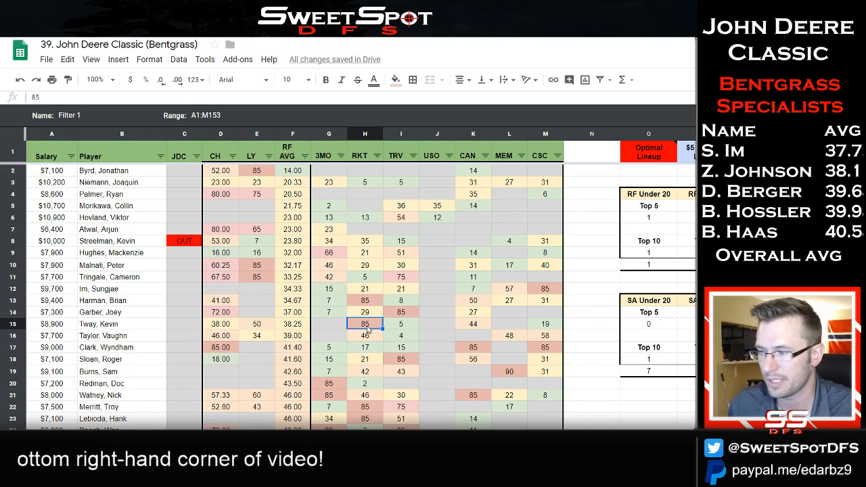
{"action": "key", "text": "Left"}
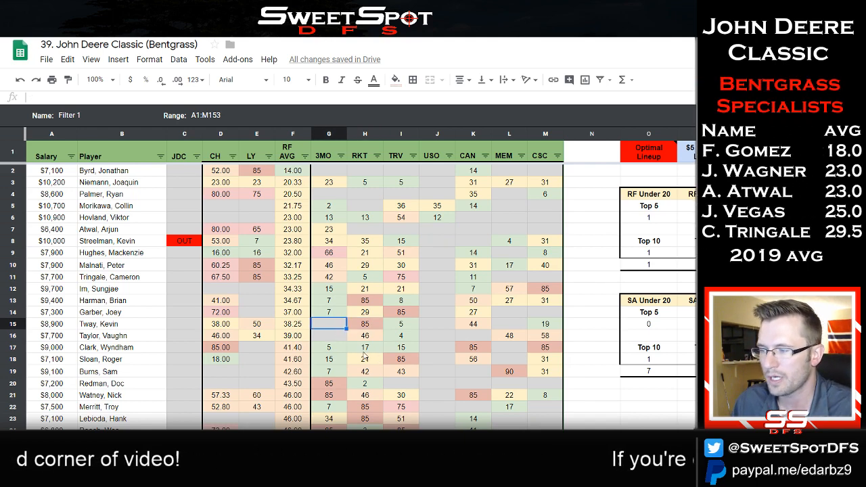
Compare Ryan Palmer's 3MO to USO cells, the RF AVG values in rows 2–16 and the 3MO results in rows 2–17.
{"action": "left_click_drag", "start_coordinate": [330, 195], "coordinate": [438, 201]}
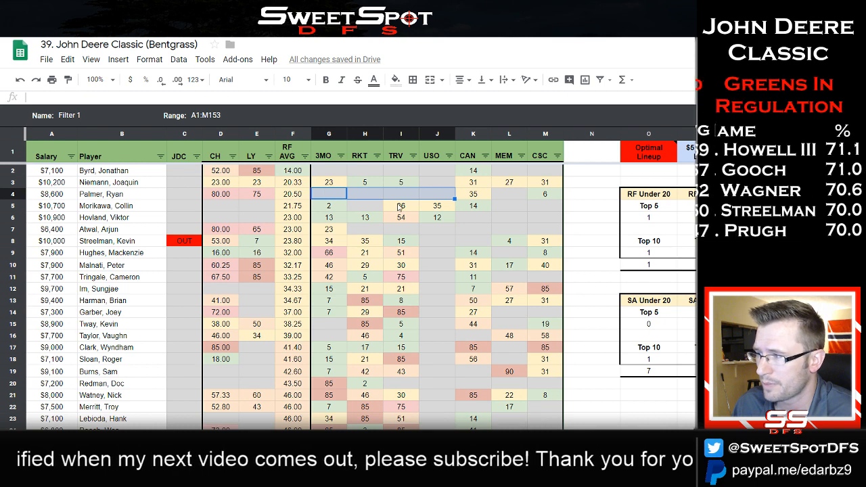
{"action": "left_click_drag", "start_coordinate": [292, 171], "coordinate": [307, 338]}
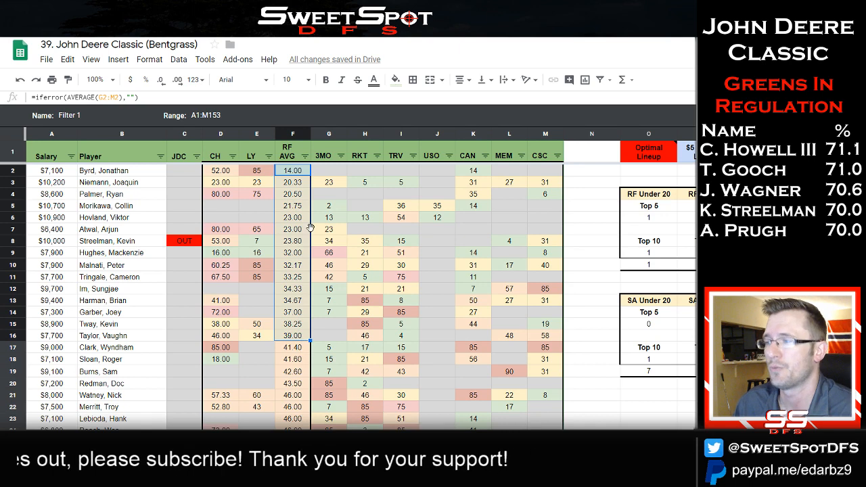
{"action": "left_click_drag", "start_coordinate": [325, 175], "coordinate": [327, 347]}
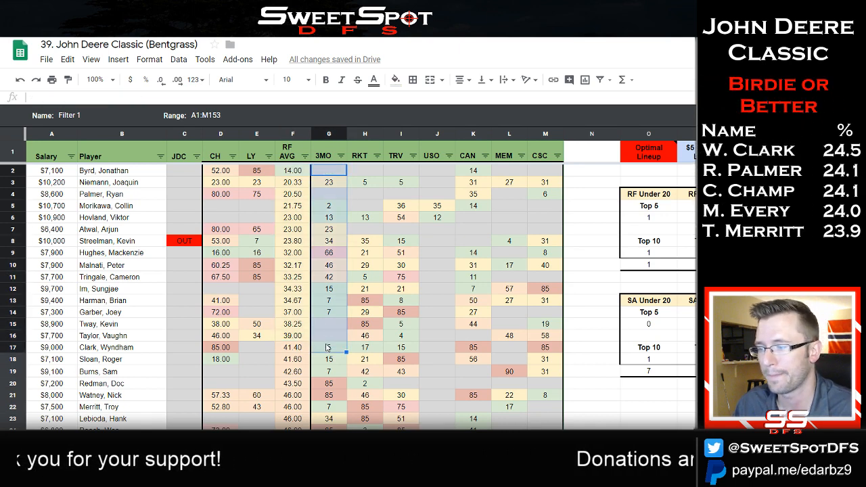
Switch to the 2018 John Deere Classic results sheet and check Francesco Molinari's RF AVG.
{"action": "left_click", "coordinate": [274, 443]}
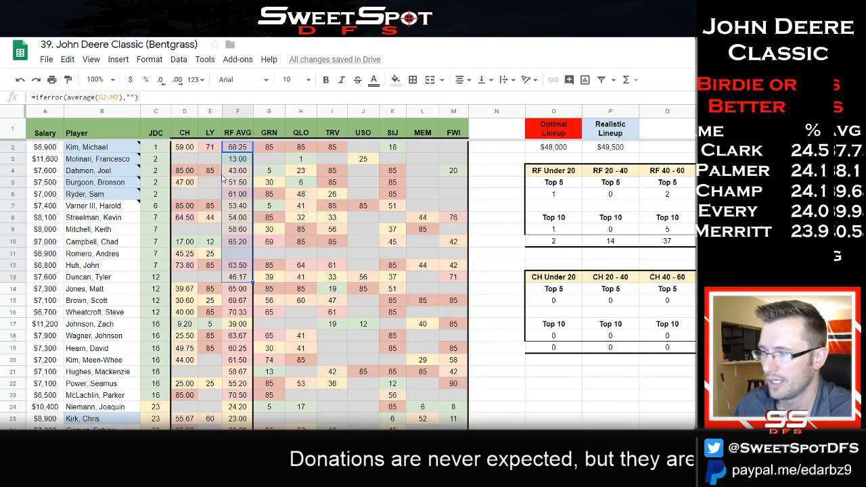
{"action": "left_click", "coordinate": [364, 255]}
{"action": "left_click", "coordinate": [238, 159]}
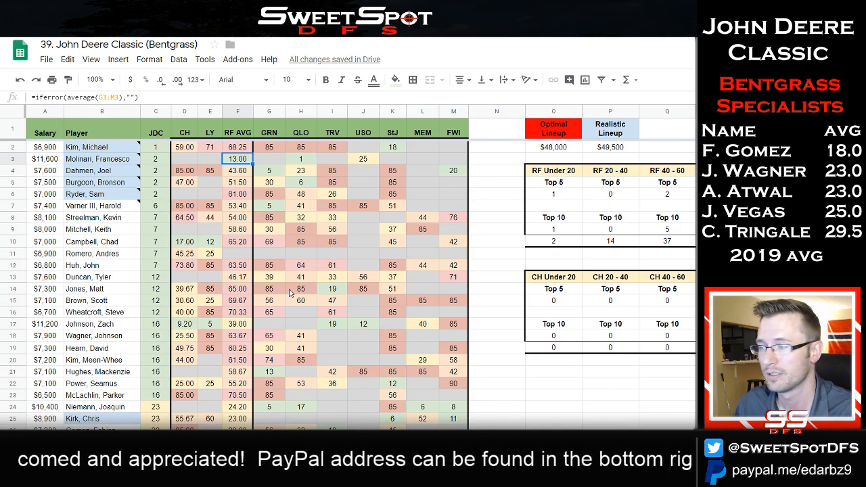
Open the 2017 results sheet and select the RF AVG values of Daniel Berger, Steve Stricker and Brian Harman.
{"action": "key", "text": "ctrl+shift+Page_Down"}
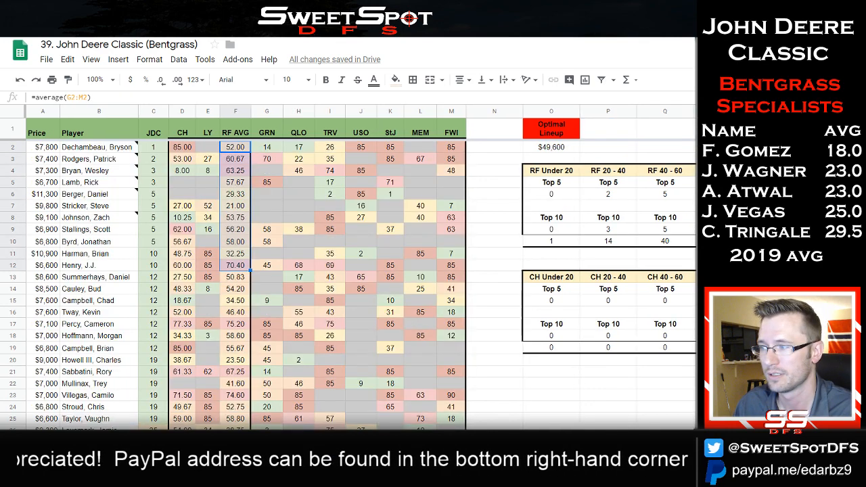
{"action": "left_click", "coordinate": [235, 198]}
{"action": "left_click", "coordinate": [238, 211], "text": "shift"}
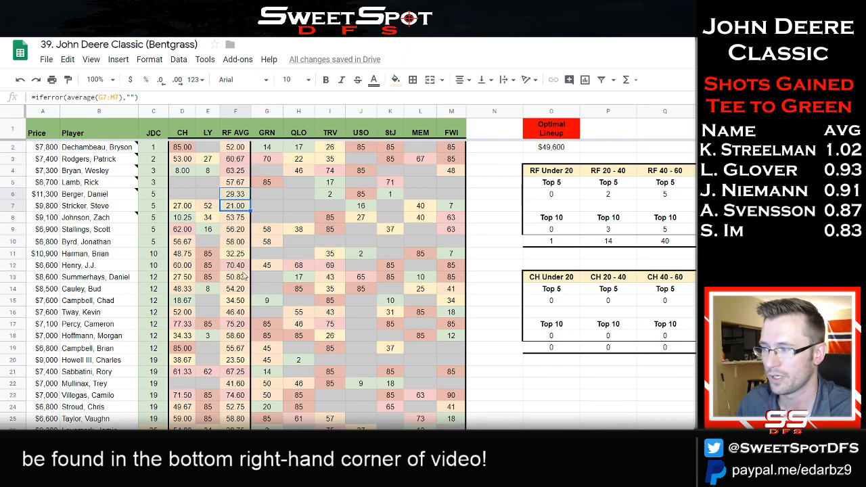
{"action": "left_click", "coordinate": [236, 256]}
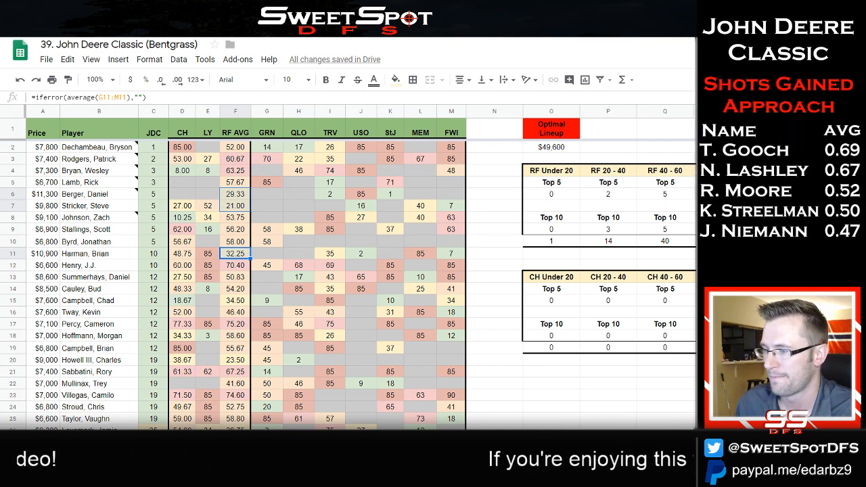
Open the 2016 results sheet and highlight RF AVG from Ryan Moore to Kevin Na, then select only Ricky Barnes's and Na's values.
{"action": "left_click", "coordinate": [230, 438]}
{"action": "left_click", "coordinate": [208, 138]}
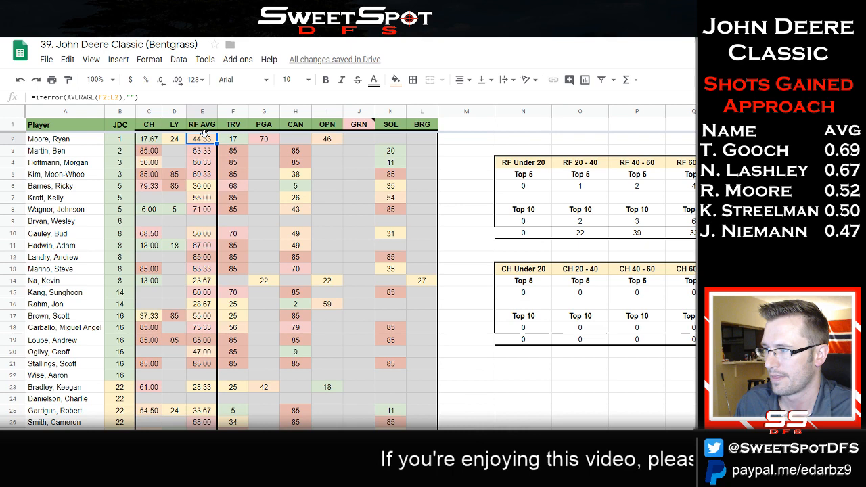
{"action": "left_click", "coordinate": [205, 239], "text": "shift"}
{"action": "left_click", "coordinate": [196, 283], "text": "shift"}
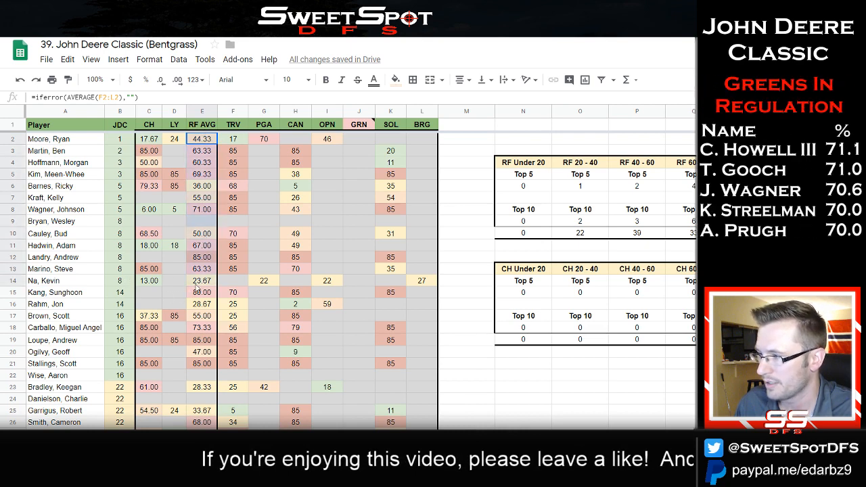
{"action": "left_click", "coordinate": [209, 189]}
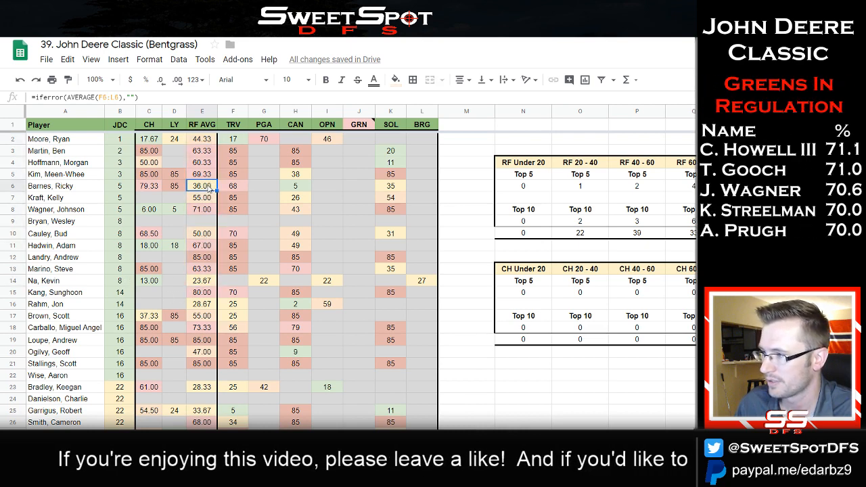
{"action": "left_click", "coordinate": [203, 283]}
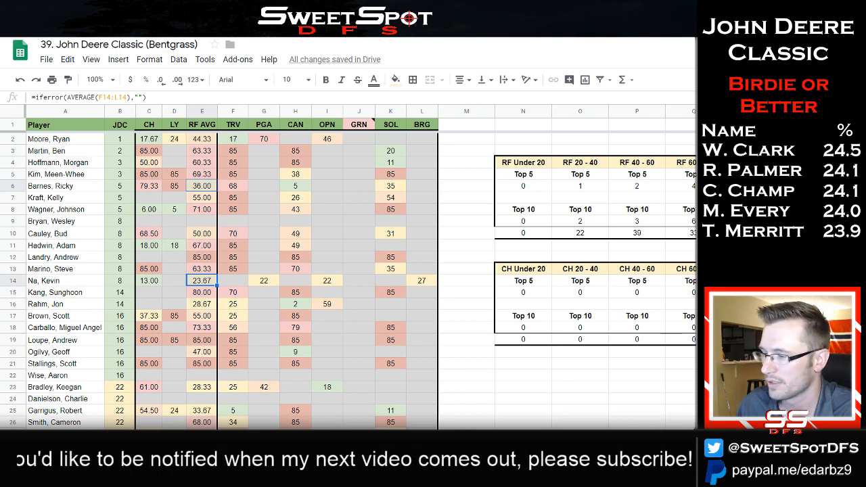
Open the 2015 results sheet, highlight RF AVG from Jordan Spieth to Will Wilcox and select Steve Wheatcroft's value.
{"action": "left_click", "coordinate": [314, 461]}
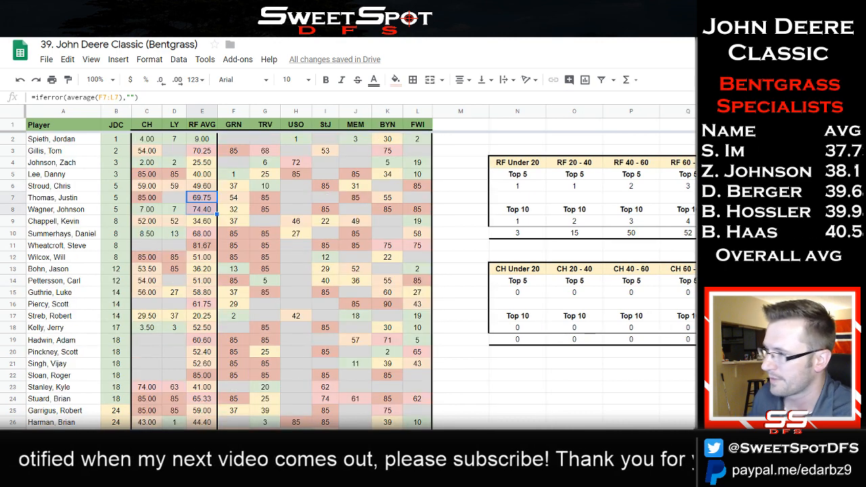
{"action": "left_click_drag", "start_coordinate": [196, 142], "coordinate": [198, 258]}
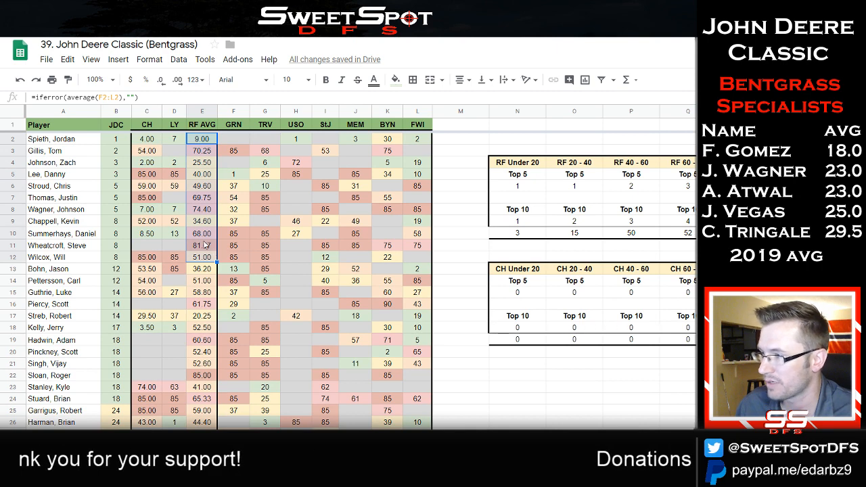
{"action": "left_click", "coordinate": [204, 246]}
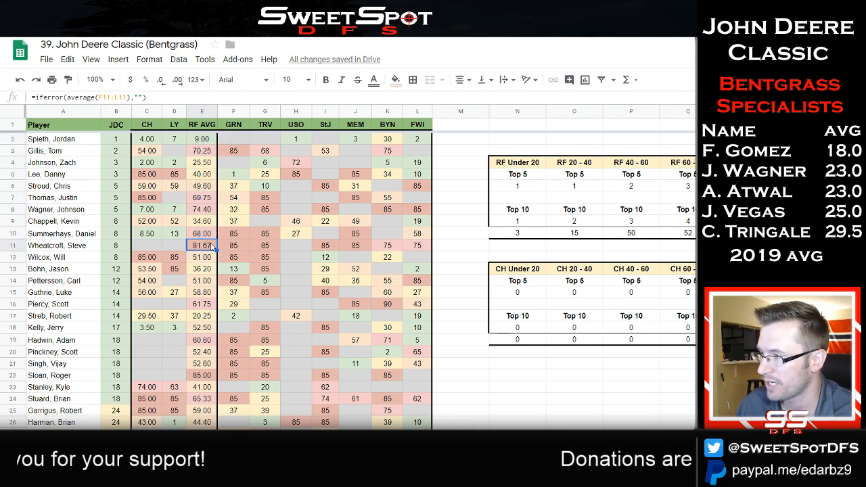
Check Johnson Wagner's RF AVG in the 2015 results, then review Tom Gillis's row, including his GRN and CH values.
{"action": "left_click", "coordinate": [203, 211]}
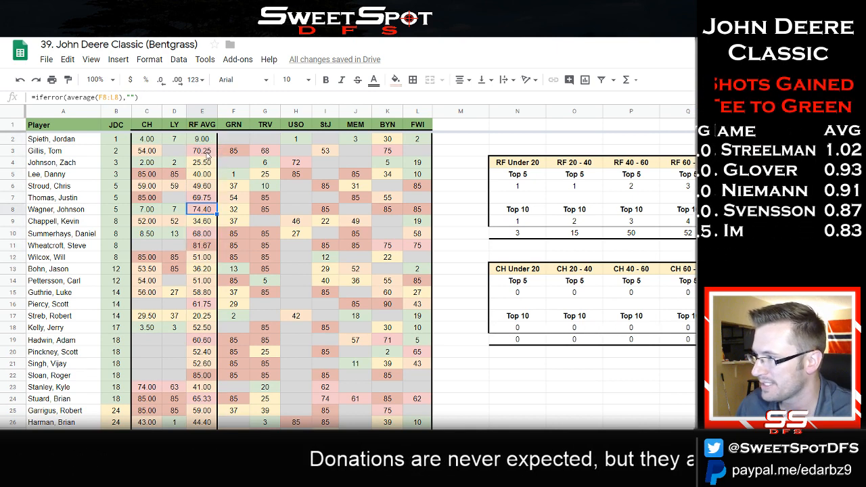
{"action": "left_click", "coordinate": [79, 155]}
{"action": "left_click_drag", "start_coordinate": [79, 155], "coordinate": [318, 156]}
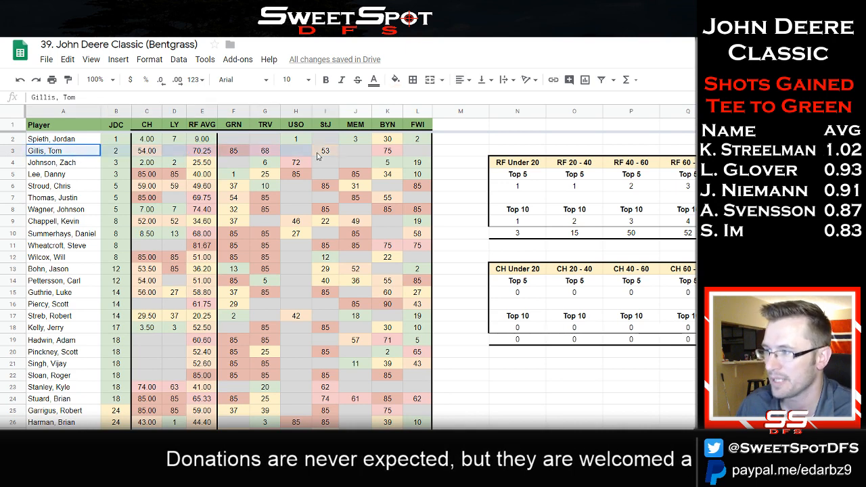
{"action": "left_click", "coordinate": [241, 152]}
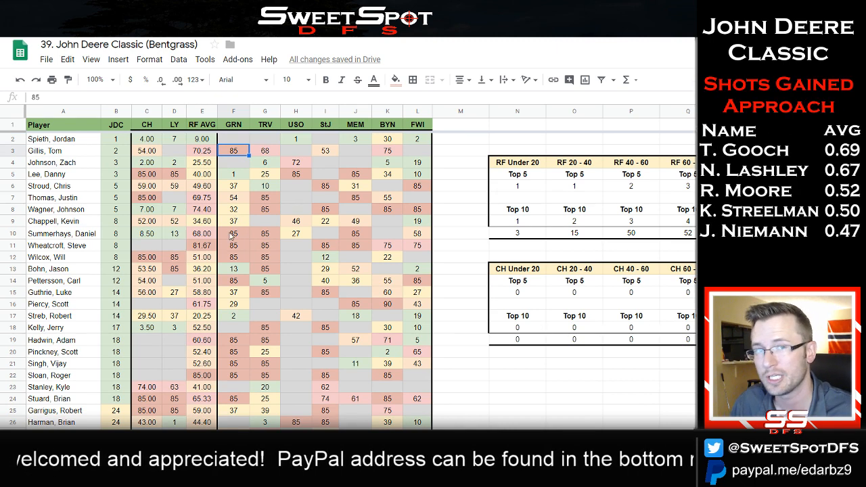
{"action": "left_click", "coordinate": [147, 157]}
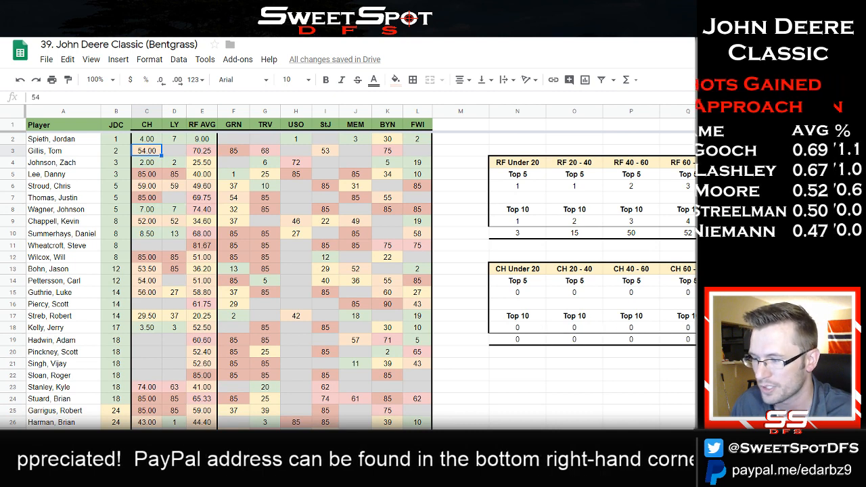
Return to the 2018 results sheet and check winner Michael Kim's GRN and CH values.
{"action": "left_click", "coordinate": [101, 443]}
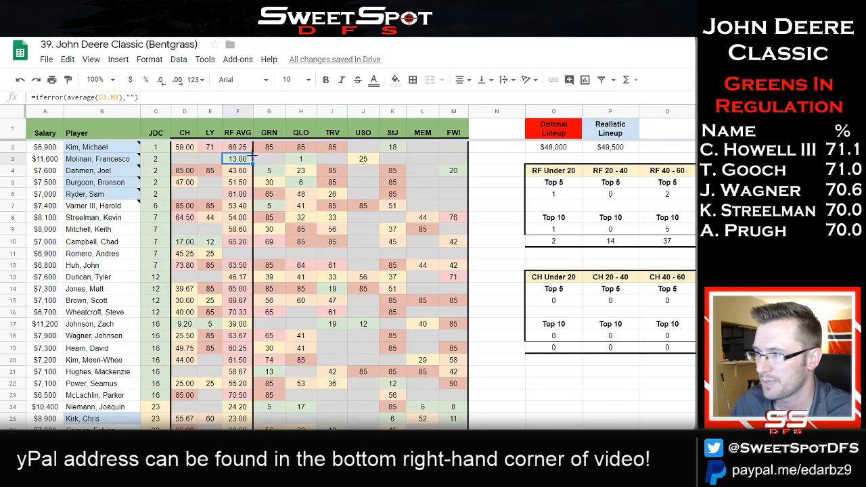
{"action": "left_click", "coordinate": [212, 152]}
{"action": "left_click", "coordinate": [274, 150]}
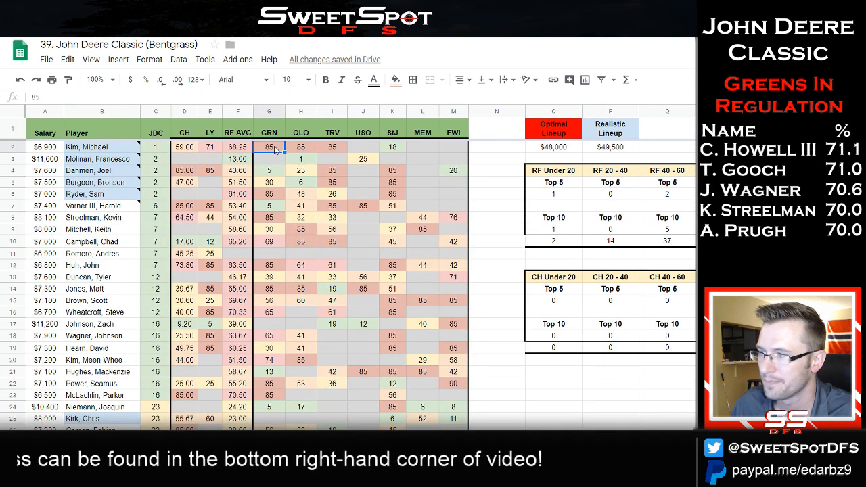
{"action": "left_click", "coordinate": [215, 151]}
{"action": "left_click", "coordinate": [180, 150]}
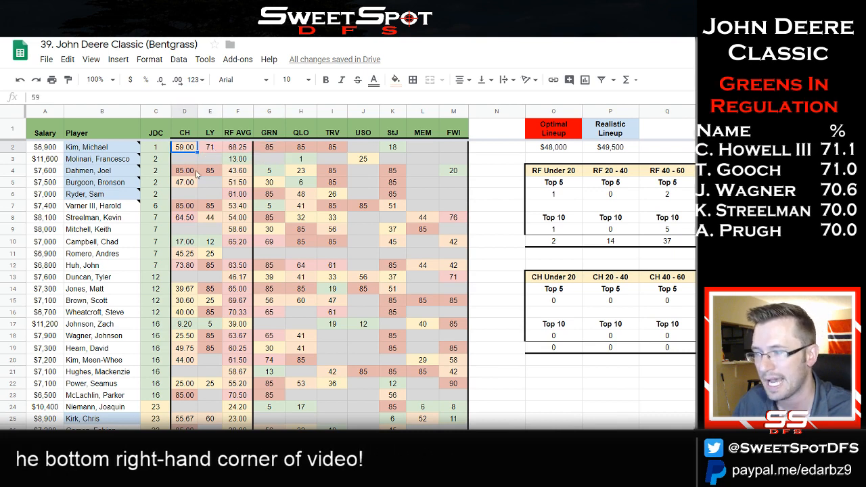
Pass through the 2016 and 2015 sheets to the 2014 results and check GRN for Brian Harman, Zach Johnson, Jerry Kelly and Scott Brown.
{"action": "key", "text": "ctrl+shift+Page_Down"}
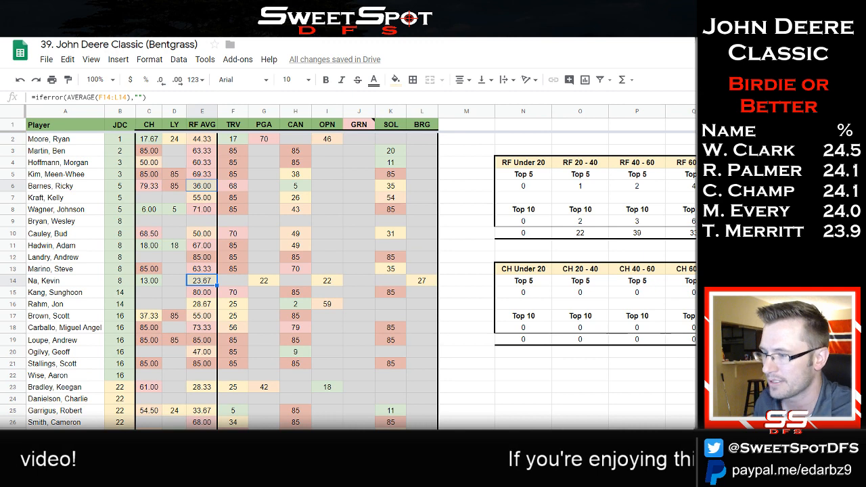
{"action": "key", "text": "ctrl+shift+Page_Down"}
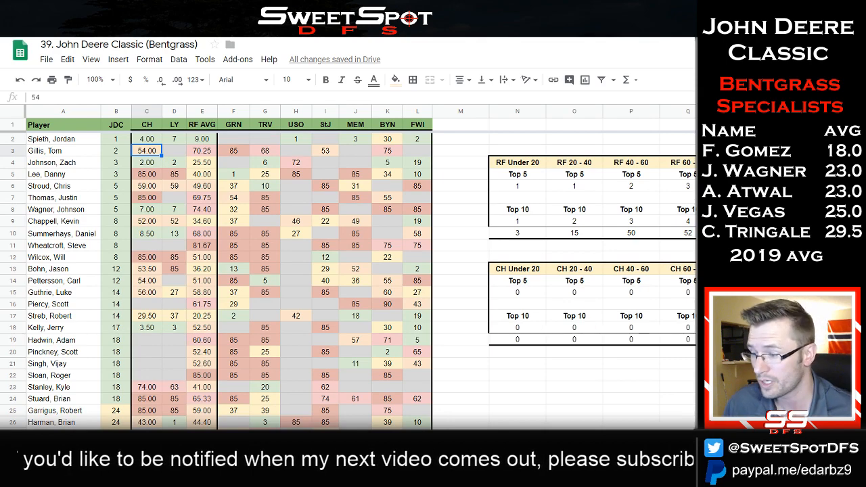
{"action": "key", "text": "ctrl+shift+Page_Down"}
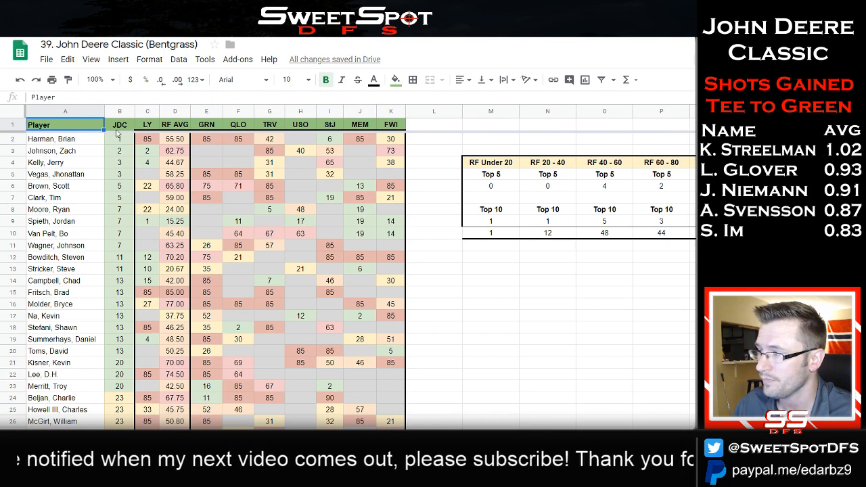
{"action": "left_click", "coordinate": [214, 141]}
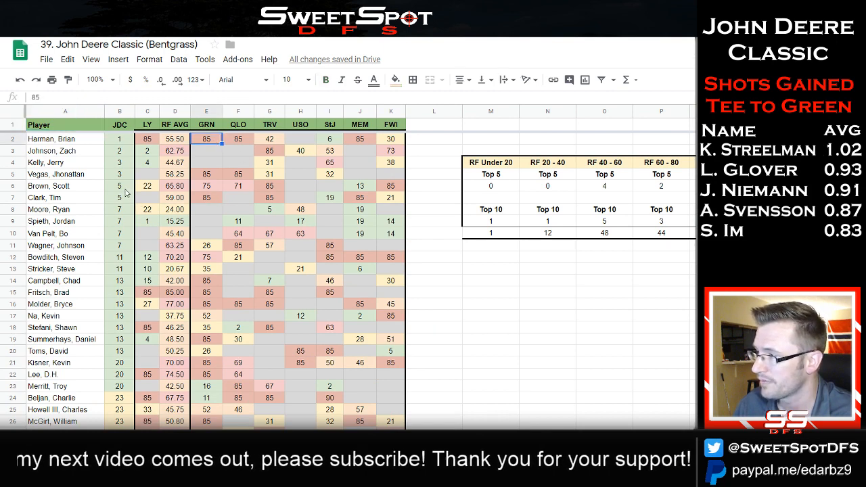
{"action": "left_click", "coordinate": [213, 153]}
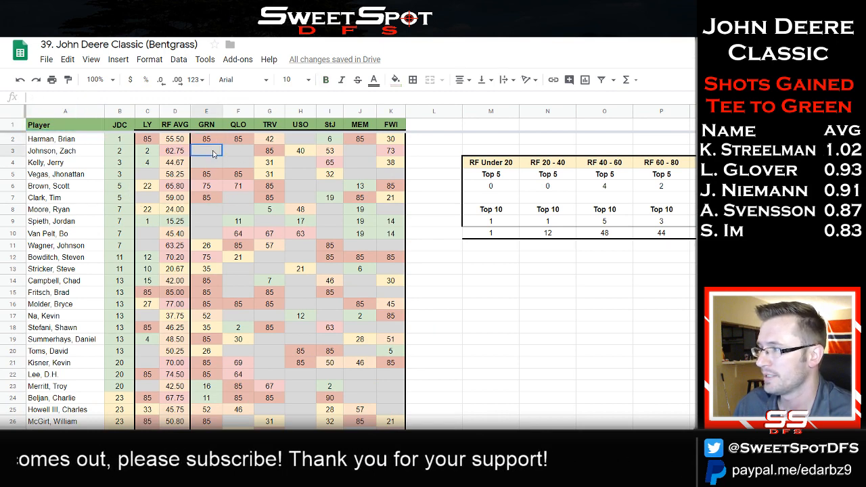
{"action": "left_click_drag", "start_coordinate": [214, 153], "coordinate": [244, 164]}
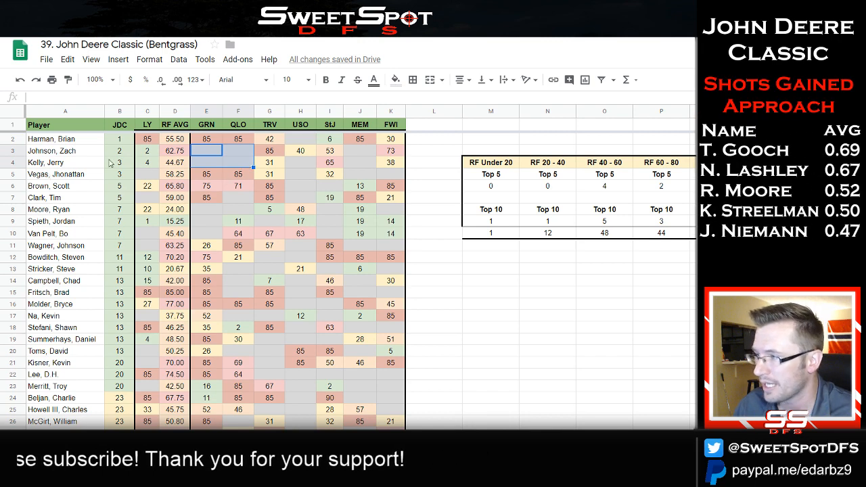
{"action": "left_click", "coordinate": [74, 165]}
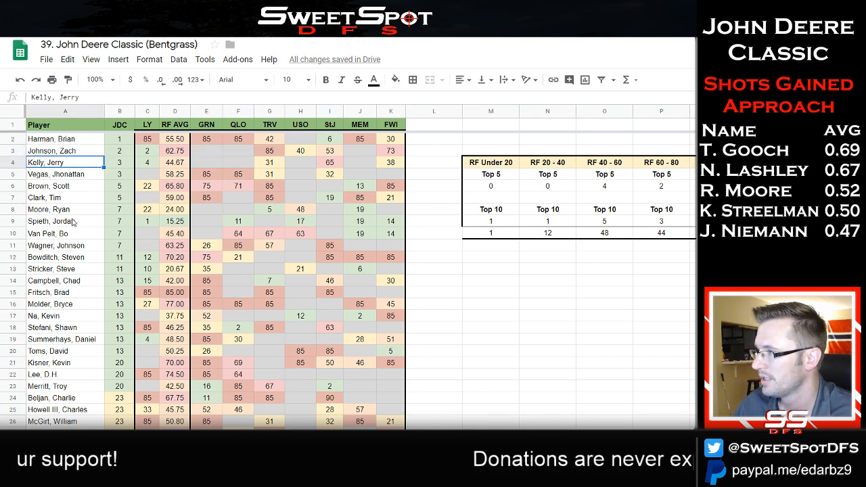
{"action": "left_click", "coordinate": [66, 186]}
{"action": "left_click", "coordinate": [209, 188]}
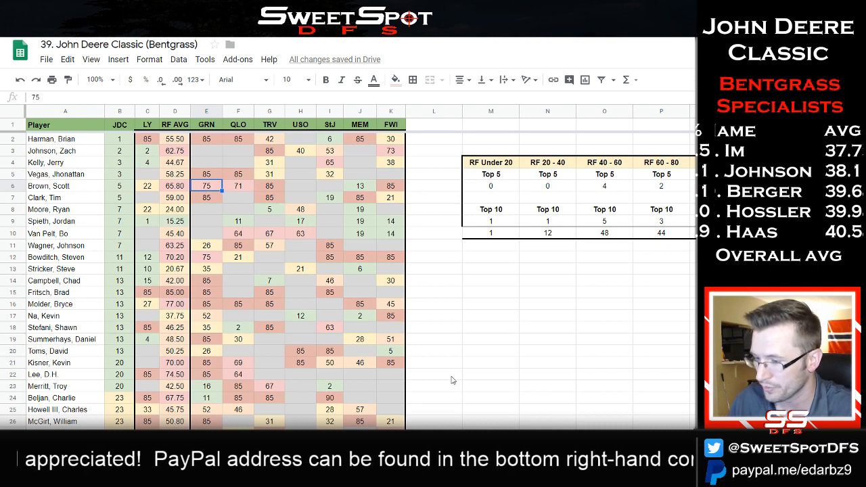
Open the 2013 results sheet and highlight the RF AVG values and then the GRN values from Jordan Spieth to Matt Jones.
{"action": "left_click", "coordinate": [352, 466]}
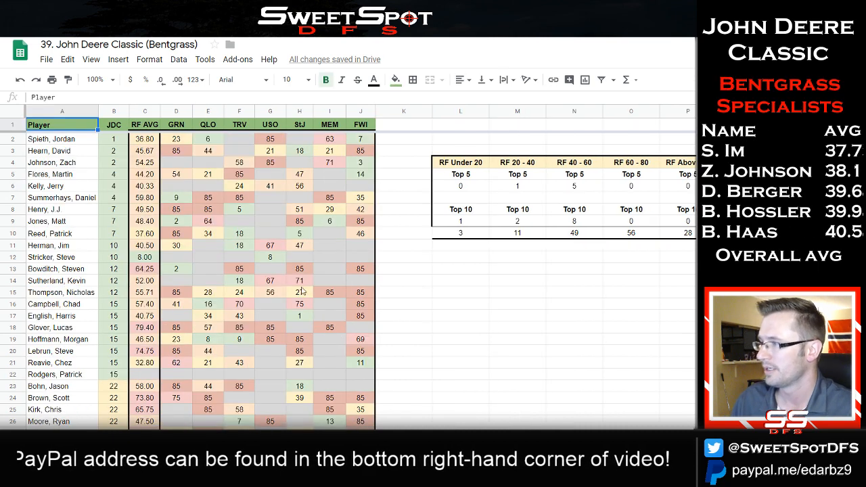
{"action": "left_click_drag", "start_coordinate": [152, 142], "coordinate": [145, 223]}
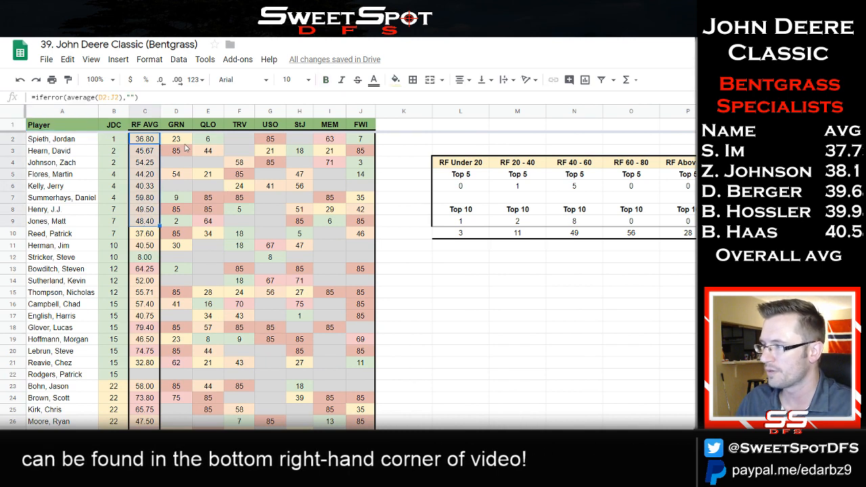
{"action": "left_click_drag", "start_coordinate": [182, 140], "coordinate": [181, 222]}
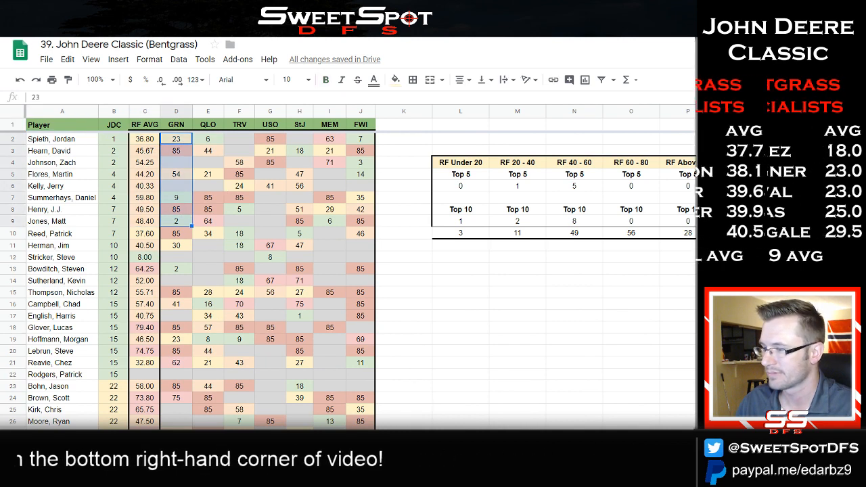
Return to the 2014 results, highlight RF AVG from Brian Harman to Steven Bowditch and select only Jordan Spieth's value.
{"action": "left_click", "coordinate": [403, 467]}
{"action": "left_click_drag", "start_coordinate": [168, 143], "coordinate": [175, 258]}
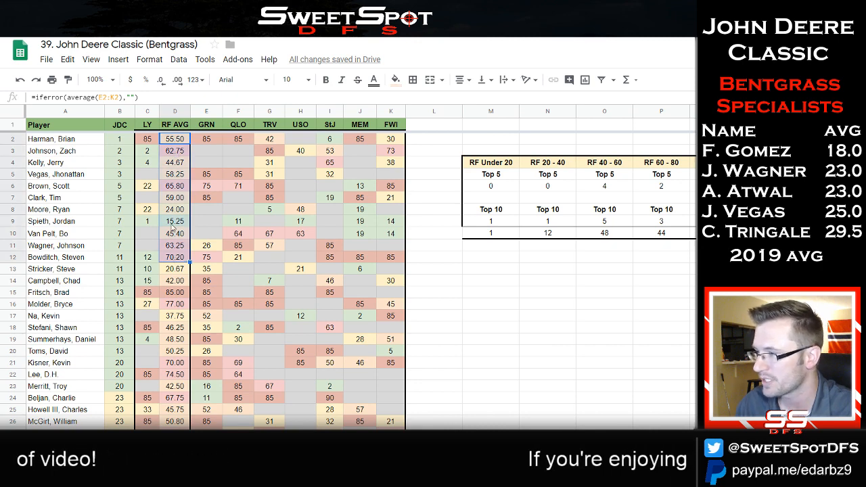
{"action": "left_click", "coordinate": [172, 224]}
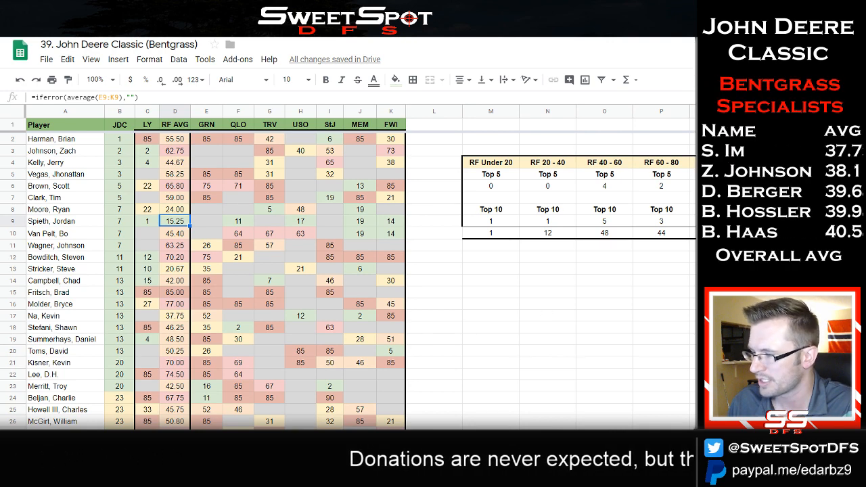
Switch to the DraftKings player sheet and reapply the LYB filter with only the value 1 included.
{"action": "left_click", "coordinate": [379, 477]}
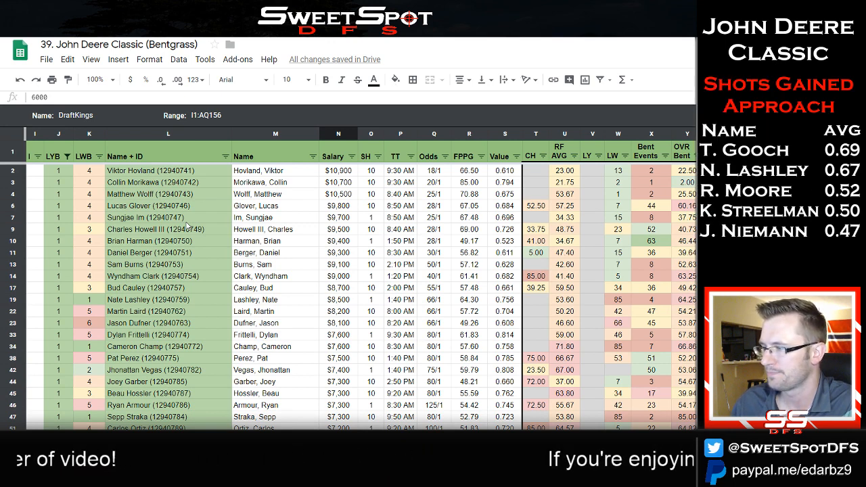
{"action": "left_click", "coordinate": [67, 157]}
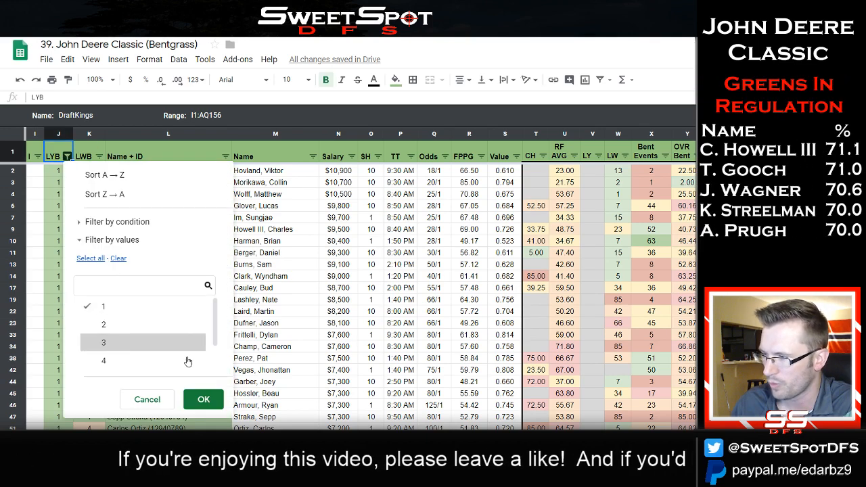
{"action": "left_click", "coordinate": [202, 399]}
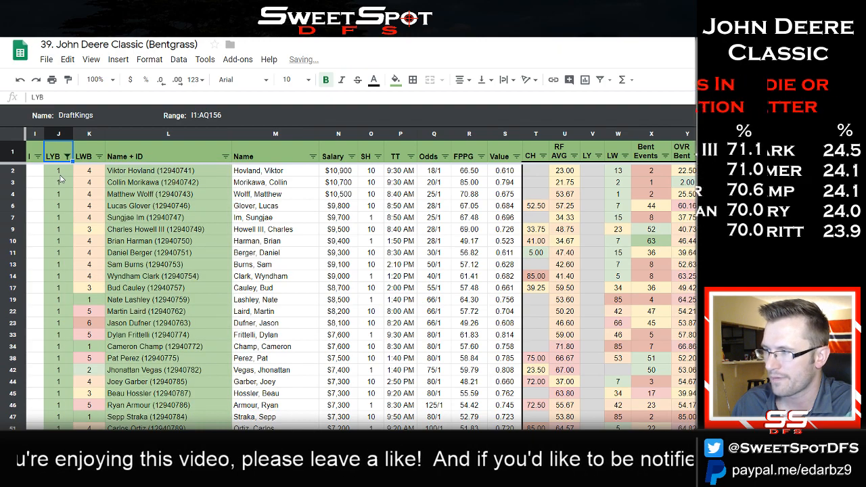
Highlight LYB through Name + ID from Smylie Kaufman to Dicky Pride near the list's end, then select Stephen Allan's and Dylan Meyer's entries.
{"action": "key", "text": "Page_Down"}
{"action": "scroll", "coordinate": [192, 324], "scroll_direction": "down", "scroll_amount": 10}
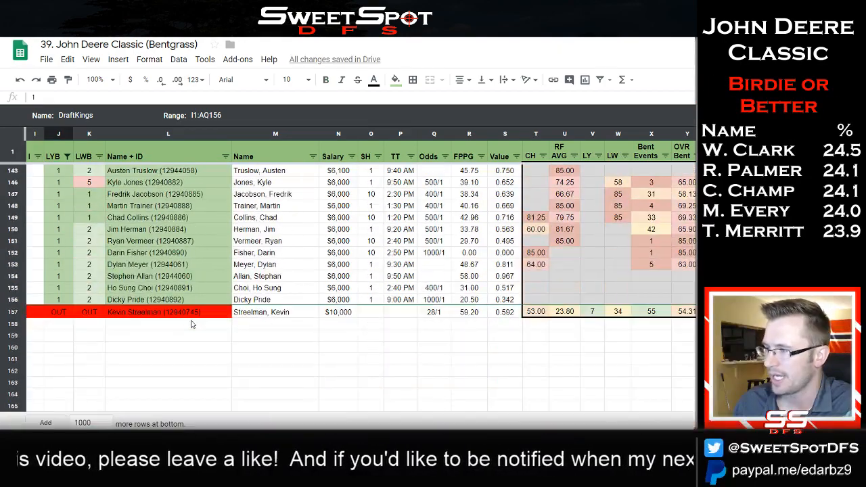
{"action": "scroll", "coordinate": [191, 324], "scroll_direction": "up", "scroll_amount": 2}
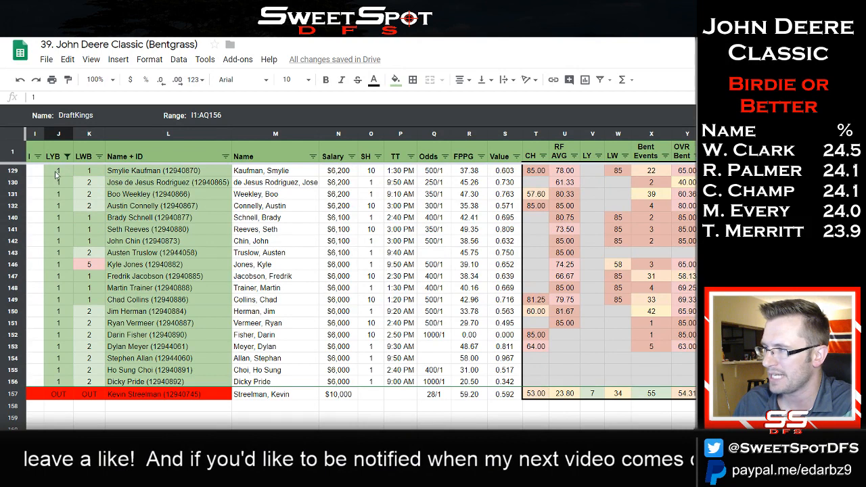
{"action": "left_click_drag", "start_coordinate": [58, 170], "coordinate": [130, 383]}
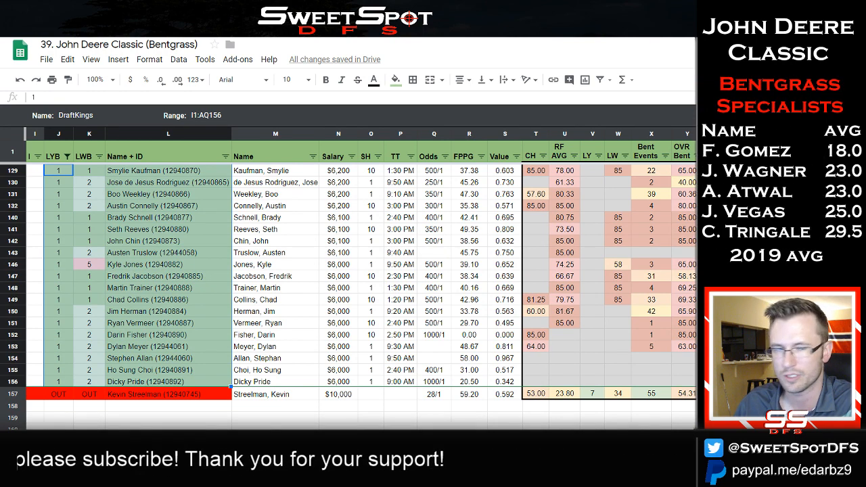
{"action": "left_click", "coordinate": [146, 312]}
{"action": "left_click", "coordinate": [145, 358]}
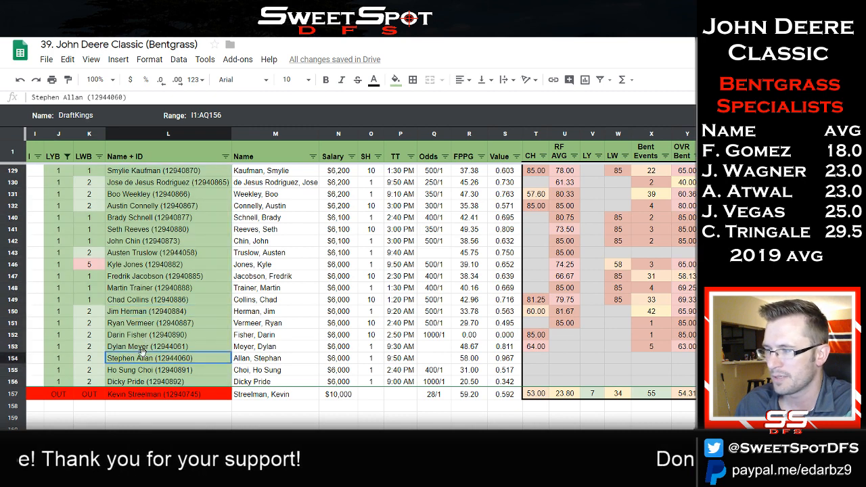
{"action": "left_click", "coordinate": [143, 348]}
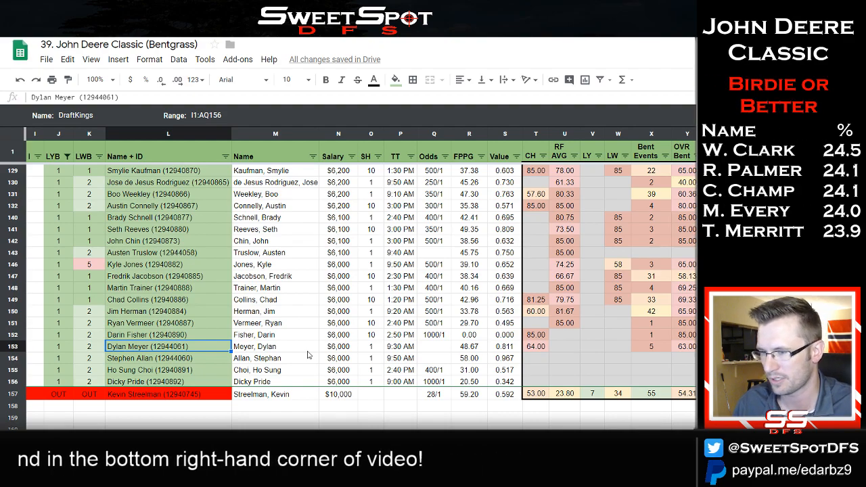
Mark Lucas Glover near the start of the player list with a 1 in column I.
{"action": "scroll", "coordinate": [307, 355], "scroll_direction": "up", "scroll_amount": 5}
{"action": "scroll", "coordinate": [307, 354], "scroll_direction": "up", "scroll_amount": 10}
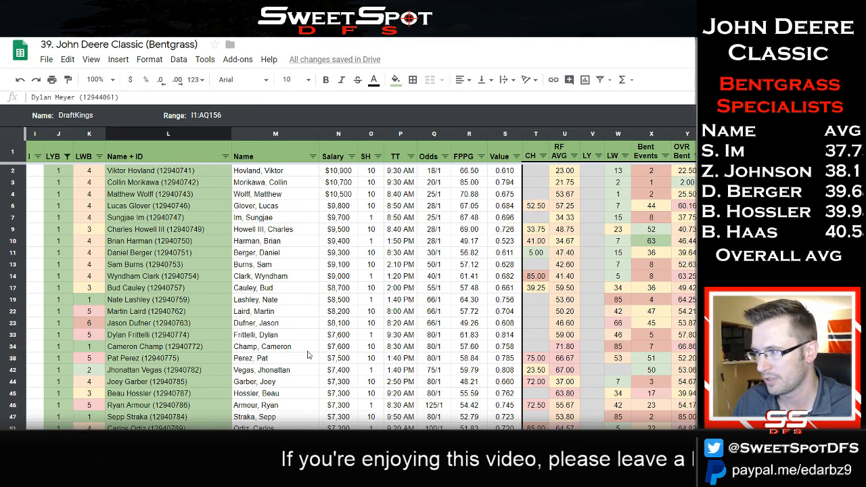
{"action": "left_click", "coordinate": [36, 208]}
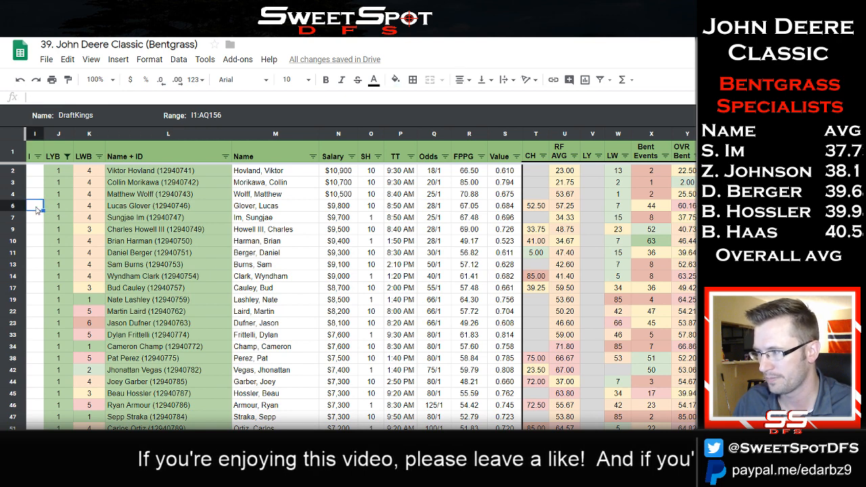
{"action": "type", "text": "1"}
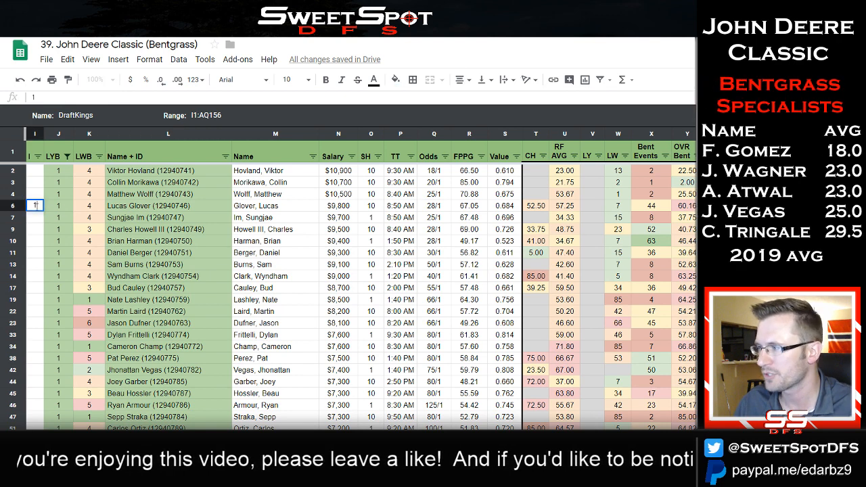
{"action": "left_click", "coordinate": [39, 196]}
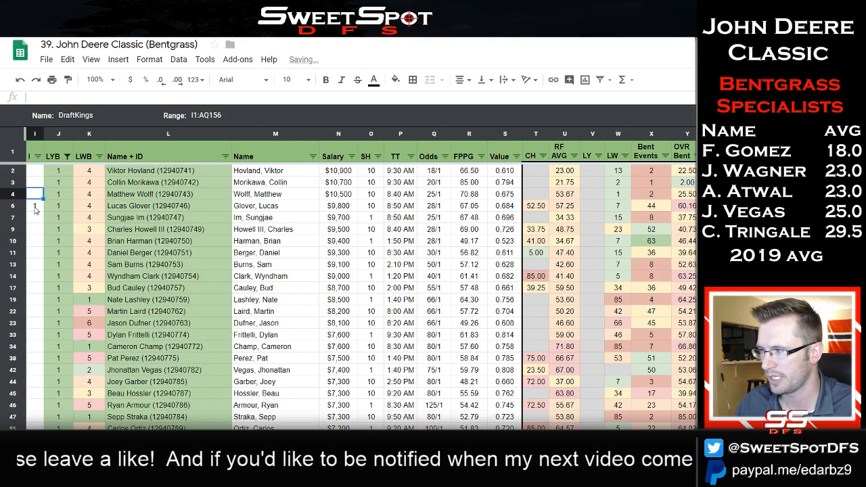
{"action": "left_click", "coordinate": [35, 207]}
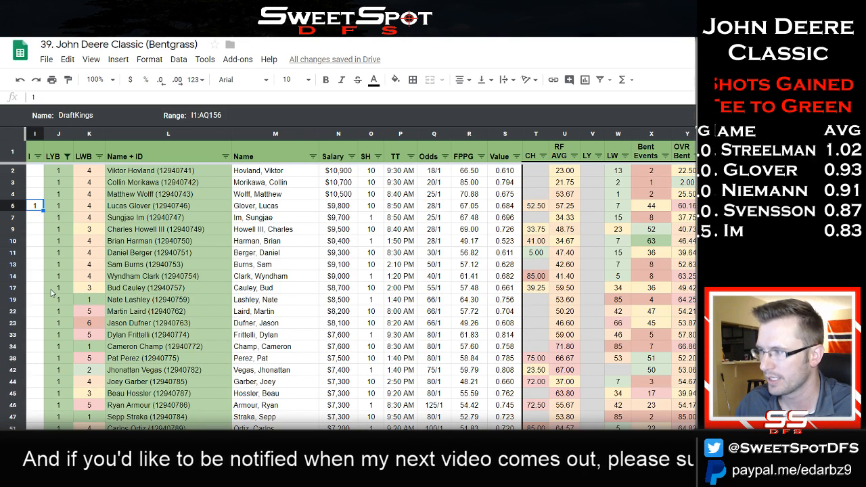
Enter a 1 in column I for Brian Harman.
{"action": "left_click", "coordinate": [38, 242]}
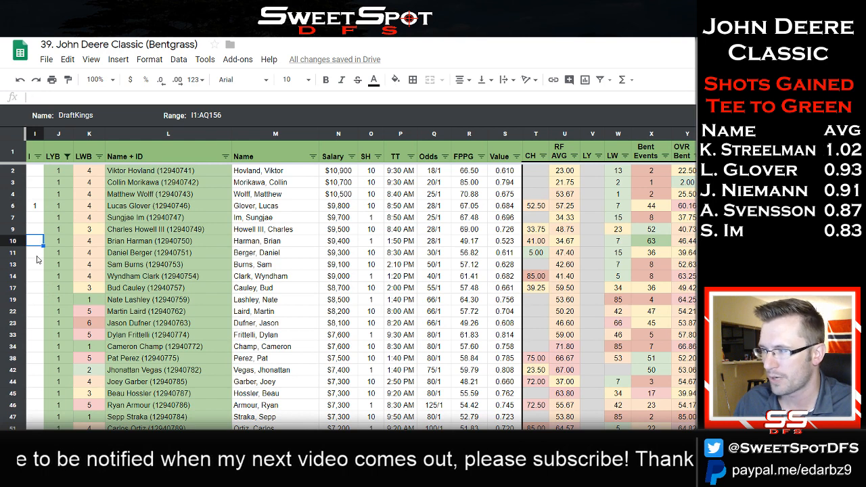
{"action": "type", "text": "1"}
{"action": "key", "text": "Return"}
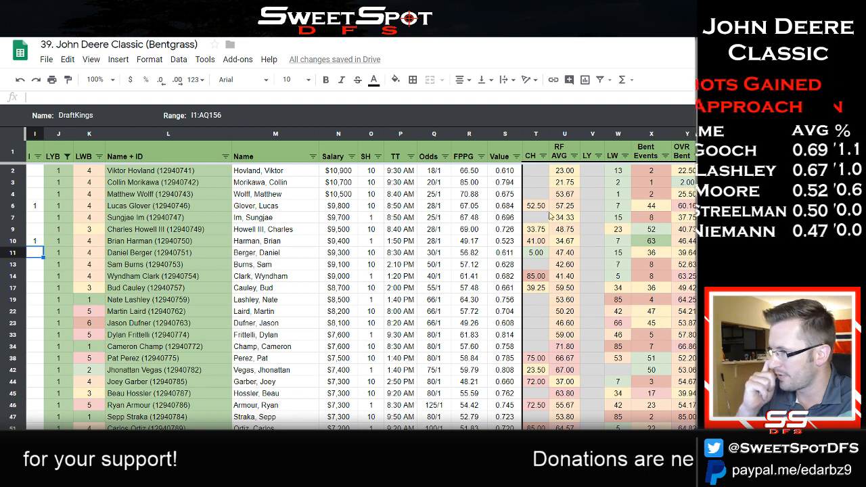
Examine the starting holes and tee times of the highest-salary players, then select the Name + ID entries for Matthew Wolff and Charles Howell III.
{"action": "left_click", "coordinate": [369, 173]}
{"action": "left_click_drag", "start_coordinate": [381, 177], "coordinate": [406, 280]}
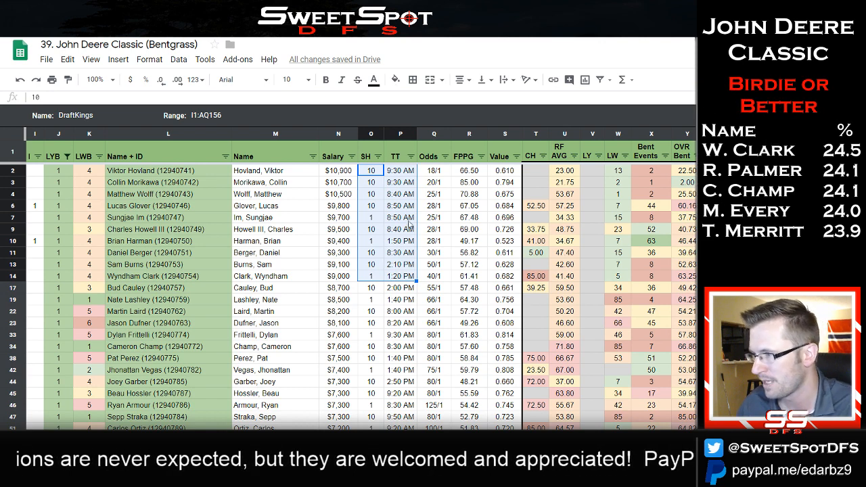
{"action": "left_click", "coordinate": [406, 196]}
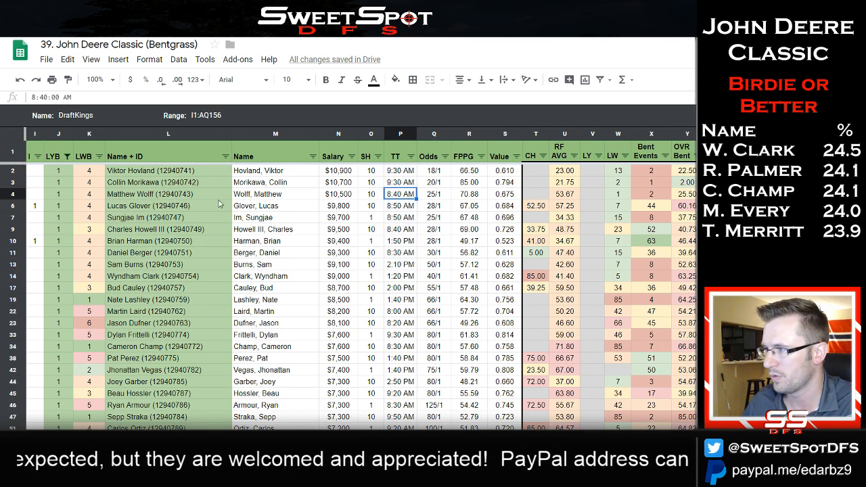
{"action": "left_click", "coordinate": [184, 197]}
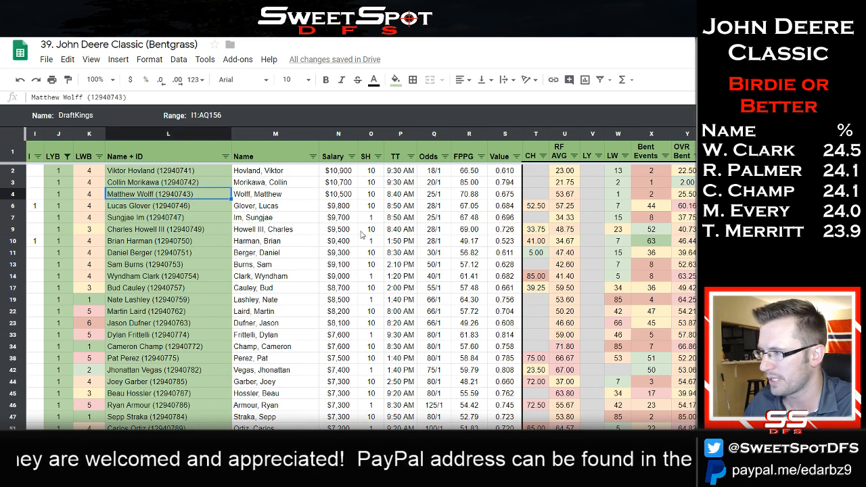
{"action": "left_click", "coordinate": [215, 230]}
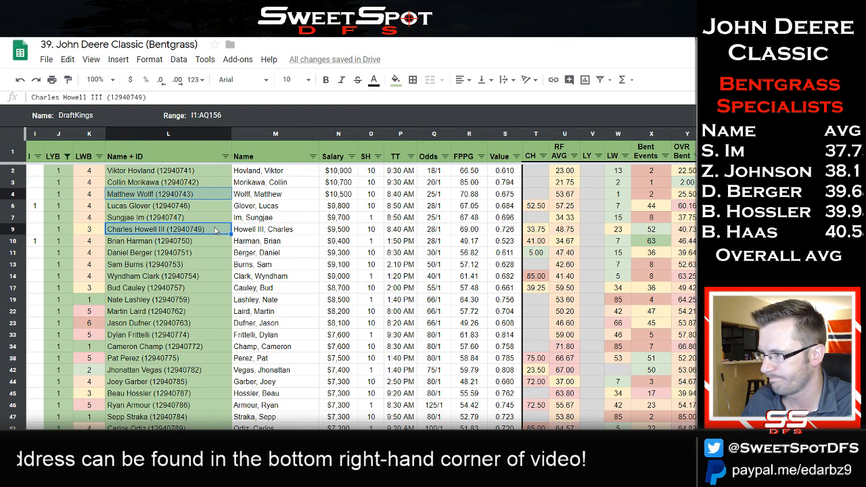
{"action": "scroll", "coordinate": [215, 230], "scroll_direction": "down", "scroll_amount": 3}
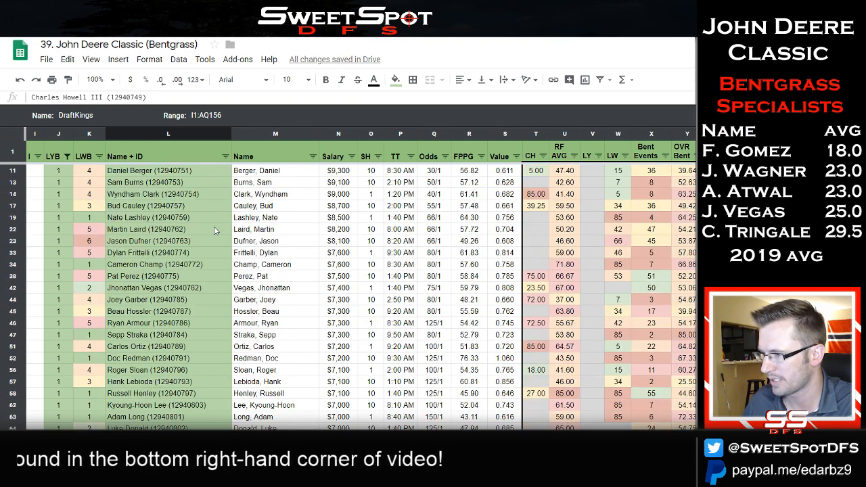
{"action": "scroll", "coordinate": [215, 231], "scroll_direction": "down", "scroll_amount": 3}
{"action": "scroll", "coordinate": [215, 230], "scroll_direction": "up", "scroll_amount": 6}
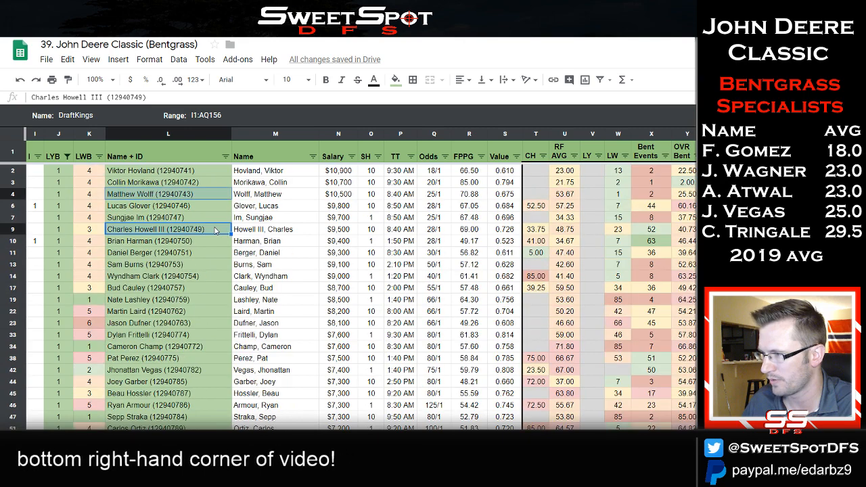
Sort the DraftKings player list by TT from A to Z and look over the tee-time order.
{"action": "left_click", "coordinate": [411, 157]}
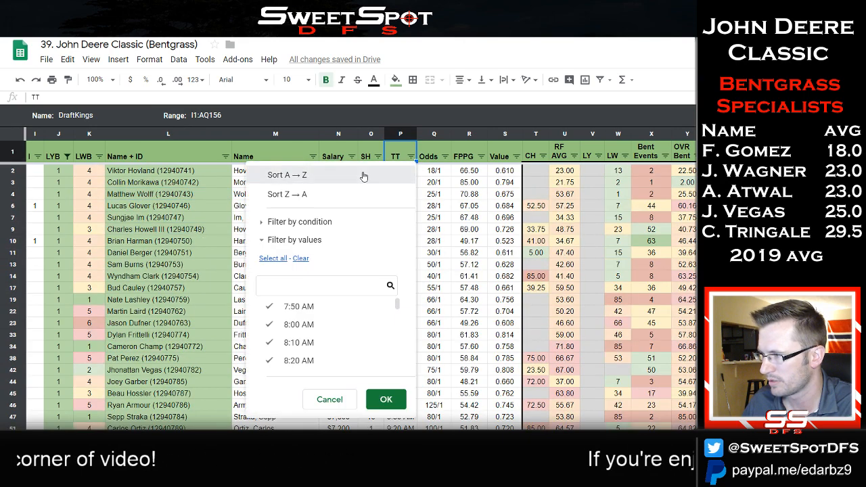
{"action": "left_click", "coordinate": [332, 172]}
{"action": "scroll", "coordinate": [188, 271], "scroll_direction": "down", "scroll_amount": 7}
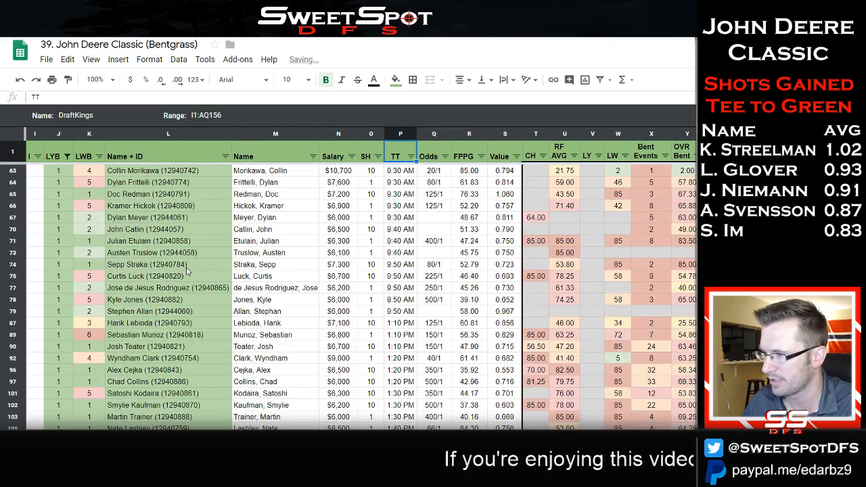
{"action": "scroll", "coordinate": [187, 271], "scroll_direction": "up", "scroll_amount": 5}
{"action": "scroll", "coordinate": [187, 271], "scroll_direction": "up", "scroll_amount": 3}
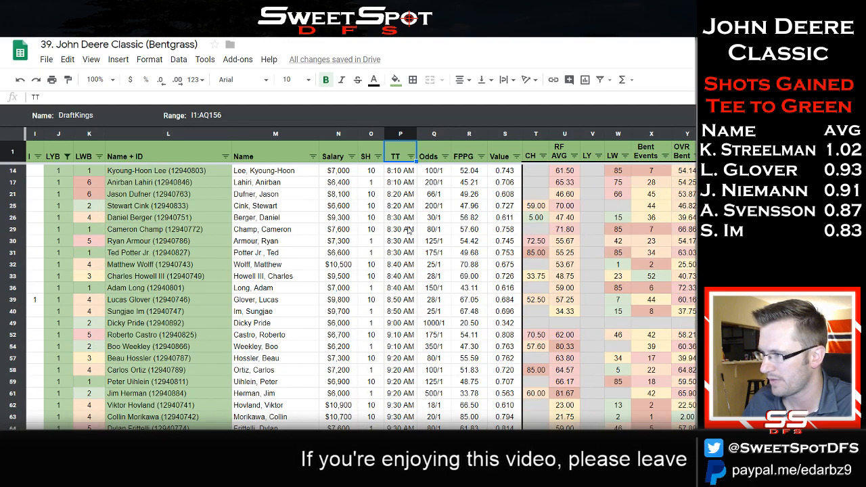
Highlight the 8:40 AM tee times of Matthew Wolff and Charles Howell III, then Adam Long's row, and scan the remaining tee times.
{"action": "left_click", "coordinate": [407, 277]}
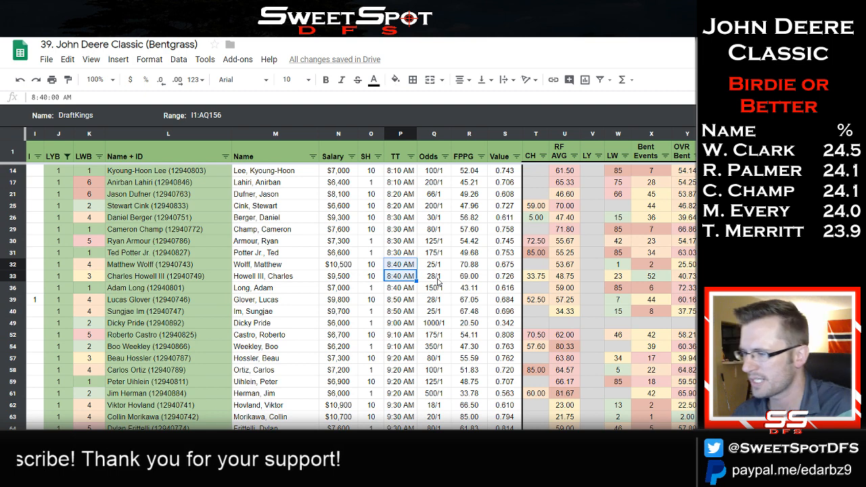
{"action": "left_click", "coordinate": [405, 288]}
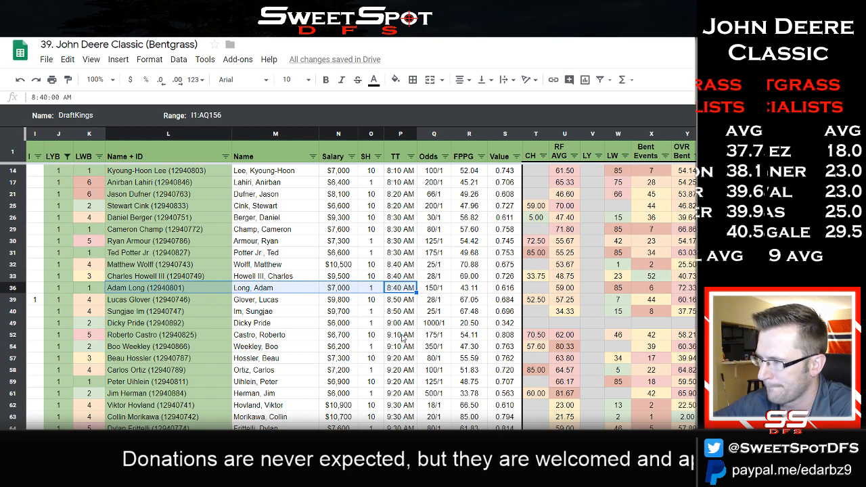
{"action": "scroll", "coordinate": [402, 336], "scroll_direction": "down", "scroll_amount": 3}
{"action": "scroll", "coordinate": [402, 337], "scroll_direction": "down", "scroll_amount": 5}
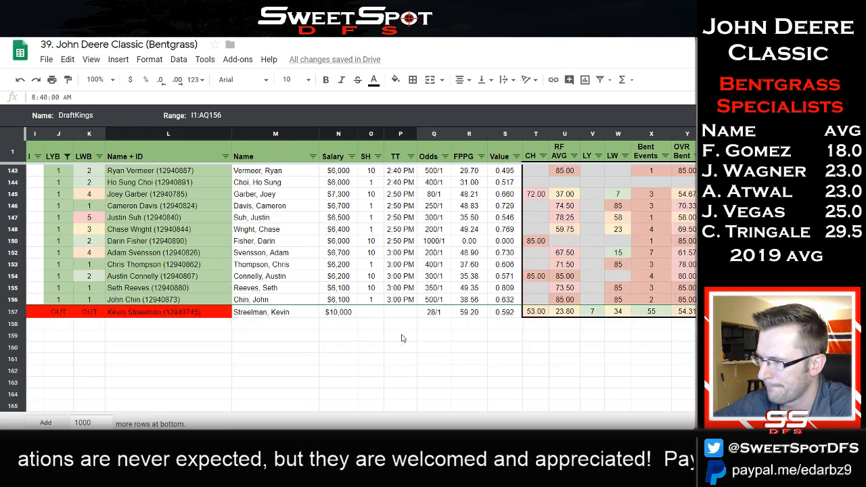
{"action": "scroll", "coordinate": [402, 338], "scroll_direction": "up", "scroll_amount": 1}
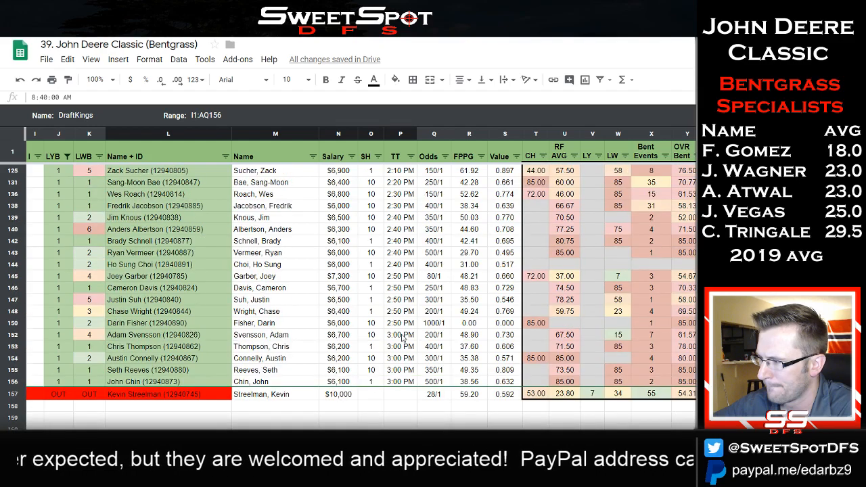
{"action": "scroll", "coordinate": [402, 337], "scroll_direction": "up", "scroll_amount": 6}
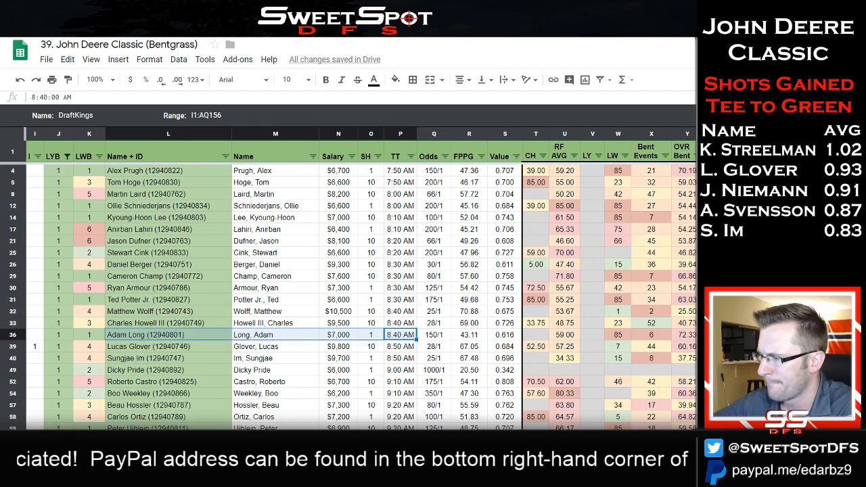
Switch to the 2019 starting times sheet and create a filter view covering A2:C158, from the Name header through Austin Connelly's starting time.
{"action": "left_click", "coordinate": [342, 464]}
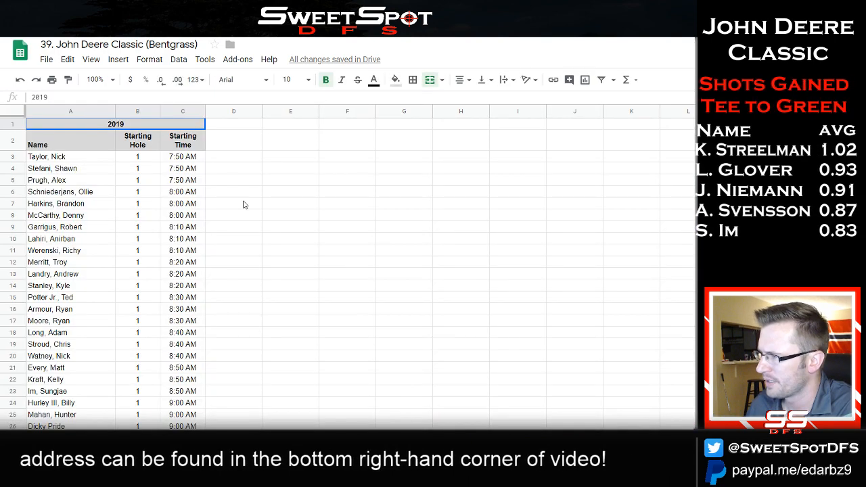
{"action": "left_click", "coordinate": [613, 81]}
{"action": "left_click", "coordinate": [482, 216]}
{"action": "left_click", "coordinate": [48, 146]}
{"action": "scroll", "coordinate": [135, 304], "scroll_direction": "down", "scroll_amount": 20}
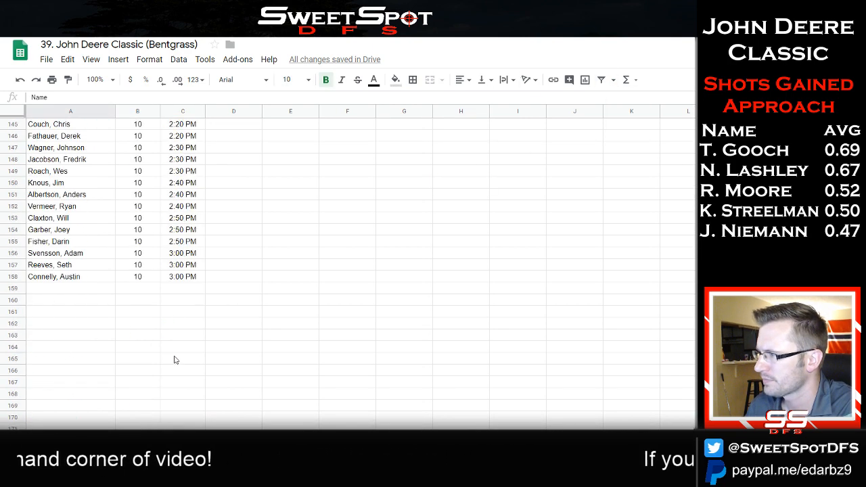
{"action": "left_click", "coordinate": [181, 278], "text": "shift"}
{"action": "left_click", "coordinate": [614, 82]}
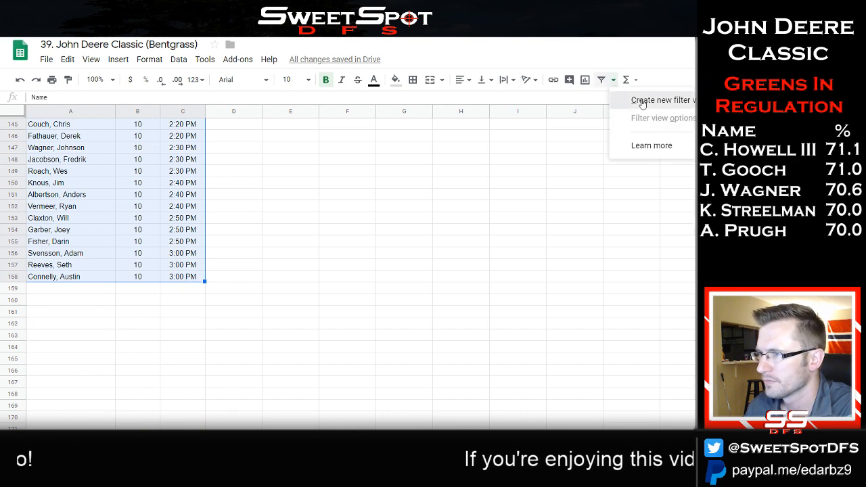
{"action": "left_click", "coordinate": [640, 100]}
{"action": "scroll", "coordinate": [292, 263], "scroll_direction": "up", "scroll_amount": 9}
{"action": "scroll", "coordinate": [293, 263], "scroll_direction": "up", "scroll_amount": 20}
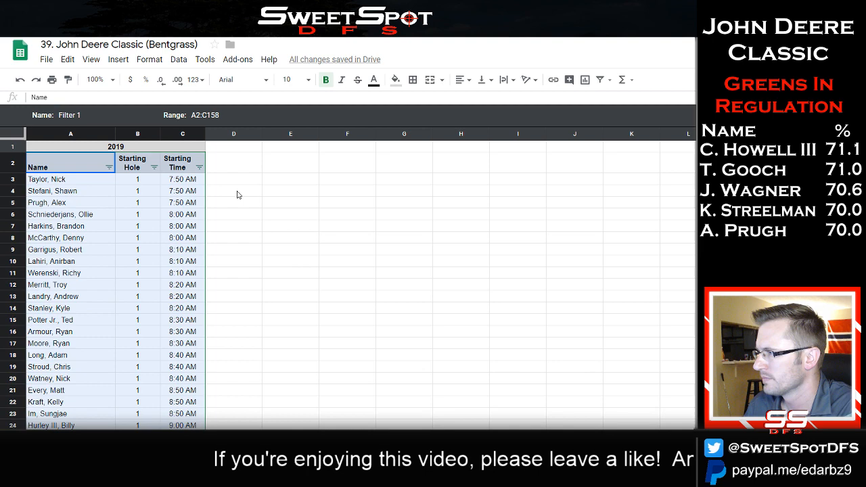
Sort the starting times sheet by Starting Time from A to Z and highlight the Wolff, Howell III and Tway group.
{"action": "left_click", "coordinate": [199, 167]}
{"action": "left_click", "coordinate": [54, 159]}
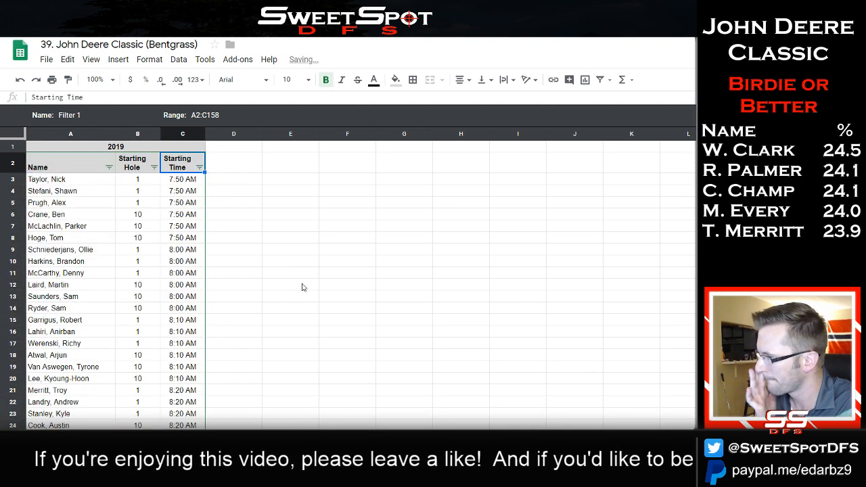
{"action": "scroll", "coordinate": [303, 287], "scroll_direction": "down", "scroll_amount": 7}
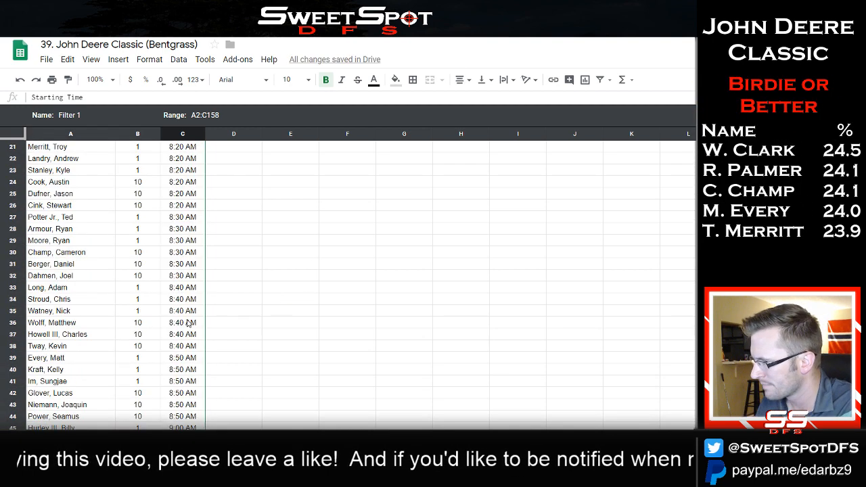
{"action": "left_click_drag", "start_coordinate": [188, 323], "coordinate": [70, 352]}
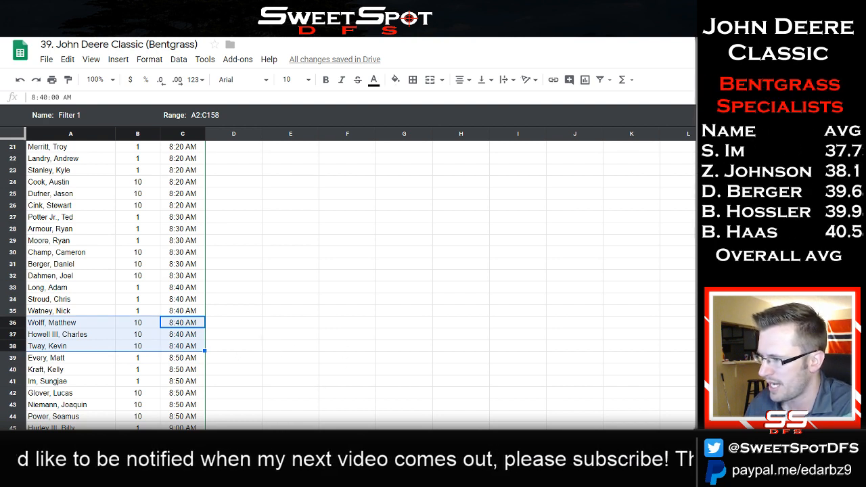
Return to the DraftKings sheet and sort the player list by Salary from Z to A.
{"action": "left_click", "coordinate": [230, 442]}
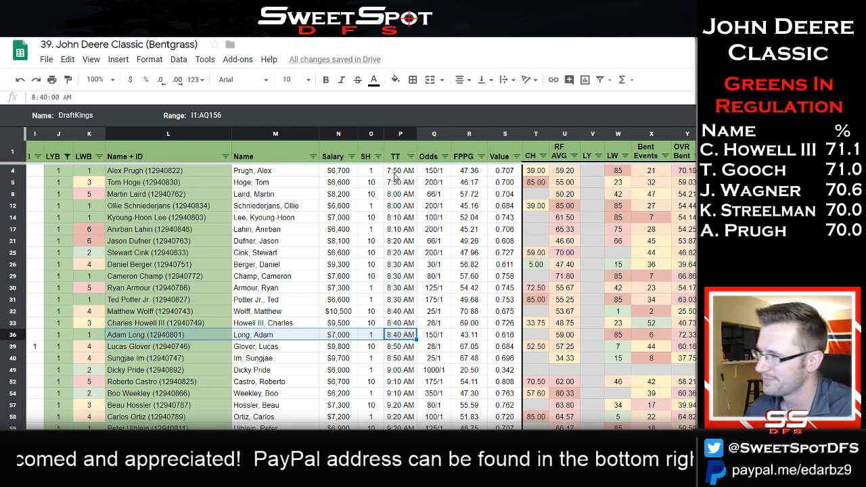
{"action": "left_click", "coordinate": [351, 157]}
{"action": "left_click", "coordinate": [247, 194]}
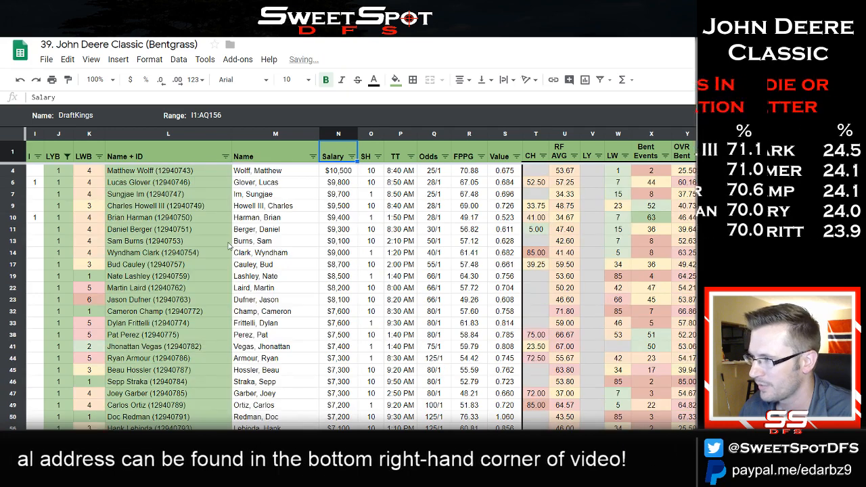
Enter a 1 in column I for Matthew Wolff, Collin Morikawa, Viktor Hovland and Sungjae Im.
{"action": "left_click", "coordinate": [37, 194]}
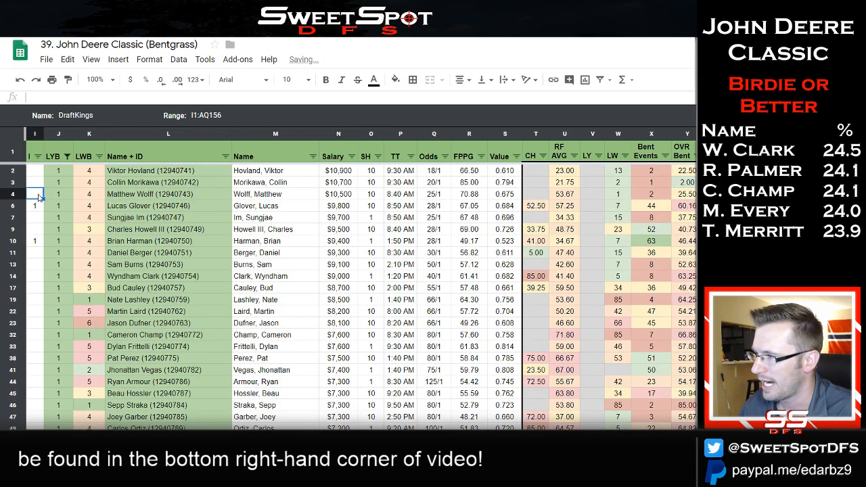
{"action": "type", "text": "1"}
{"action": "left_click", "coordinate": [37, 182]}
{"action": "type", "text": "1"}
{"action": "left_click", "coordinate": [38, 171]}
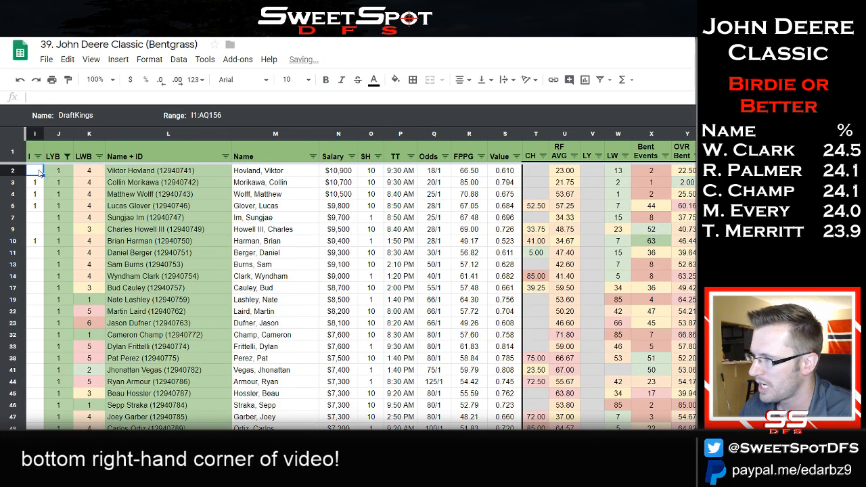
{"action": "type", "text": "1"}
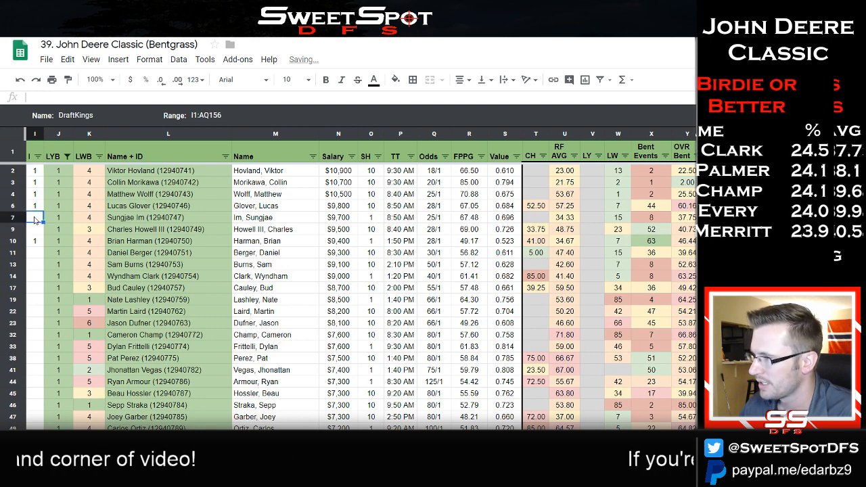
{"action": "left_click", "coordinate": [34, 217]}
{"action": "type", "text": "1"}
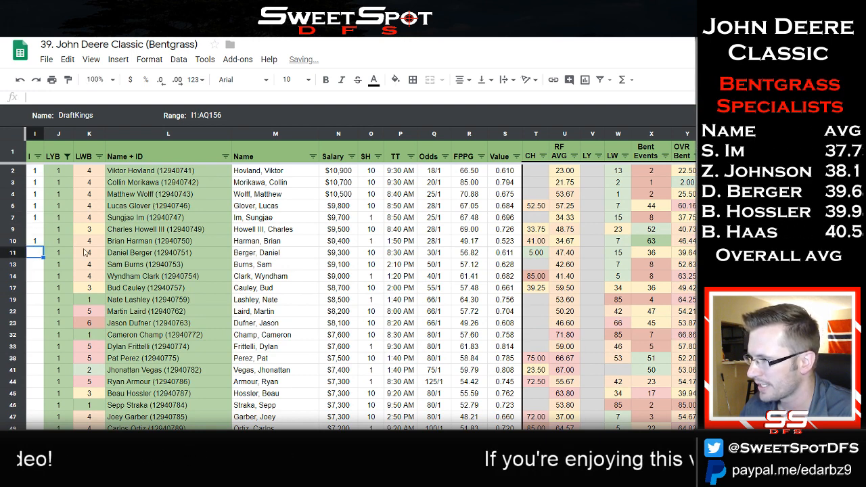
Check the LWB values of the top players and Charles Howell III, then highlight columns I through L from Daniel Berger to Bud Cauley.
{"action": "left_click_drag", "start_coordinate": [90, 218], "coordinate": [89, 172]}
{"action": "left_click", "coordinate": [97, 233]}
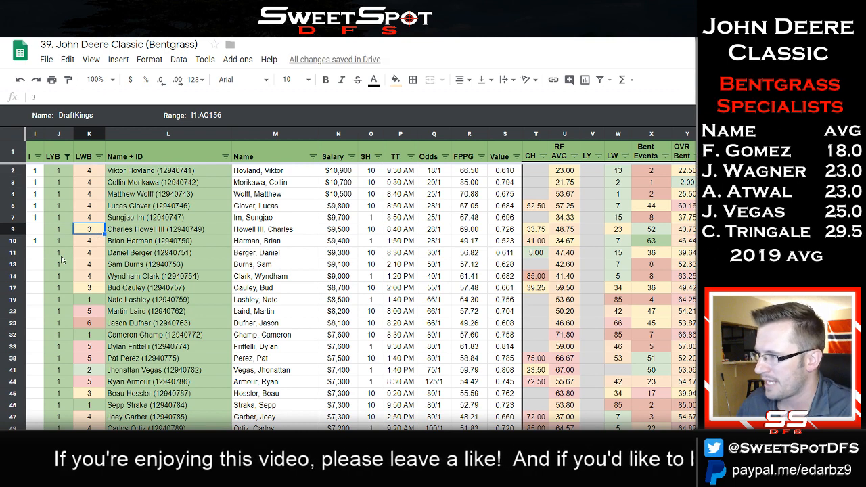
{"action": "left_click", "coordinate": [39, 253]}
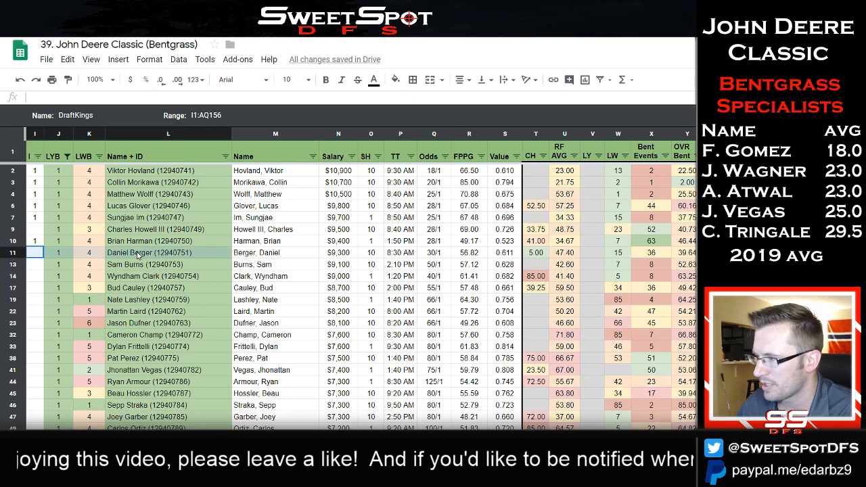
{"action": "left_click_drag", "start_coordinate": [137, 255], "coordinate": [176, 288]}
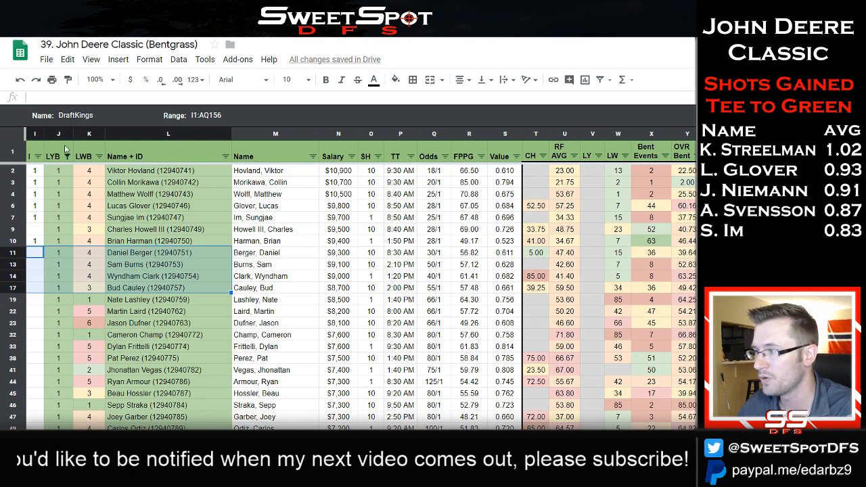
Filter LWB to include only the value 1, review the remaining players, and select the Name + ID column.
{"action": "left_click", "coordinate": [99, 156]}
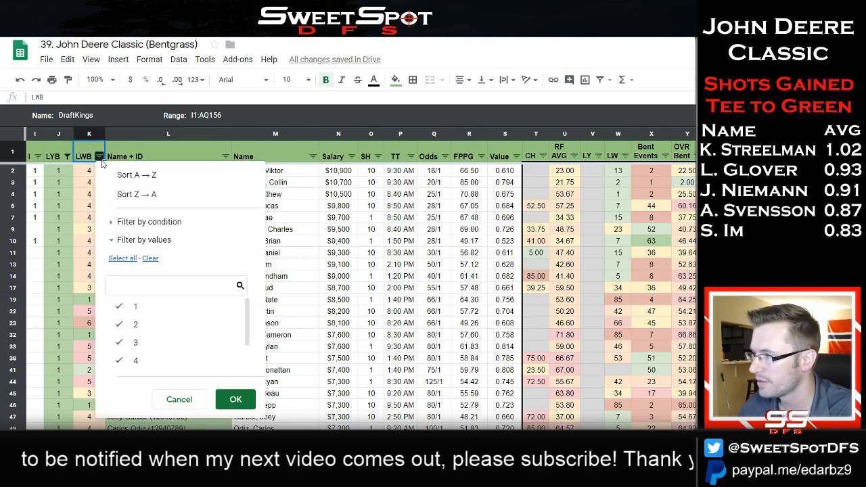
{"action": "left_click", "coordinate": [150, 258]}
{"action": "left_click", "coordinate": [146, 311]}
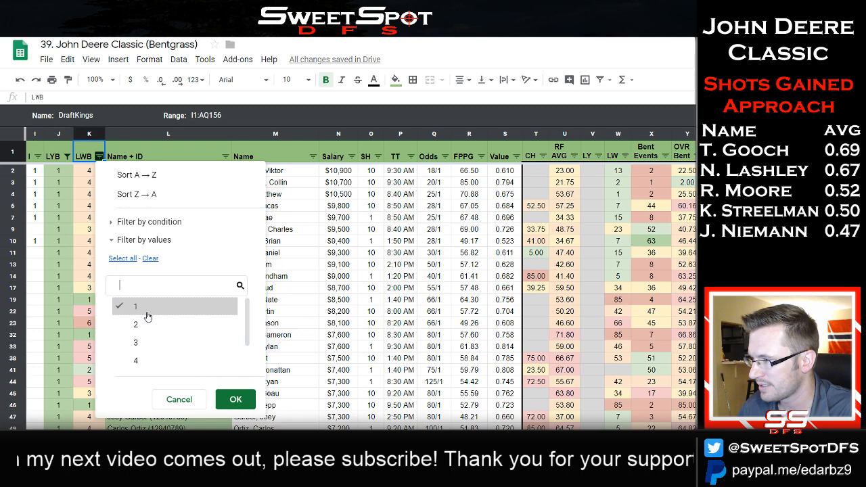
{"action": "left_click", "coordinate": [232, 400]}
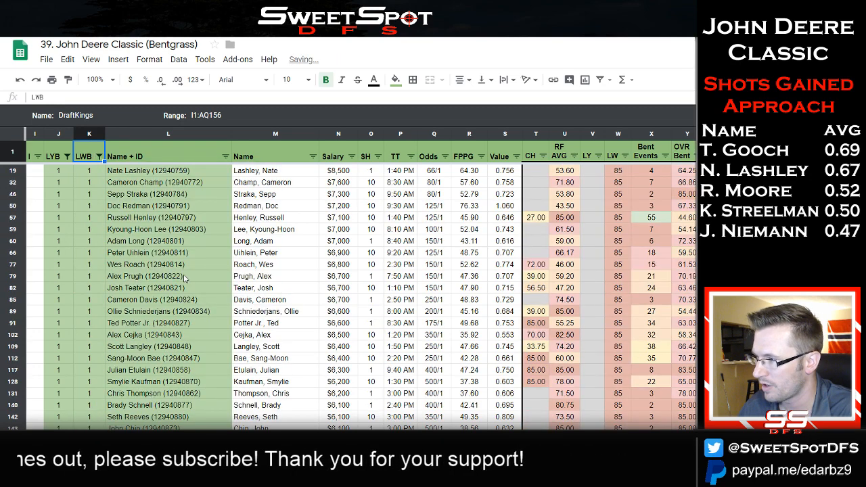
{"action": "scroll", "coordinate": [184, 278], "scroll_direction": "down", "scroll_amount": 5}
{"action": "scroll", "coordinate": [184, 277], "scroll_direction": "up", "scroll_amount": 4}
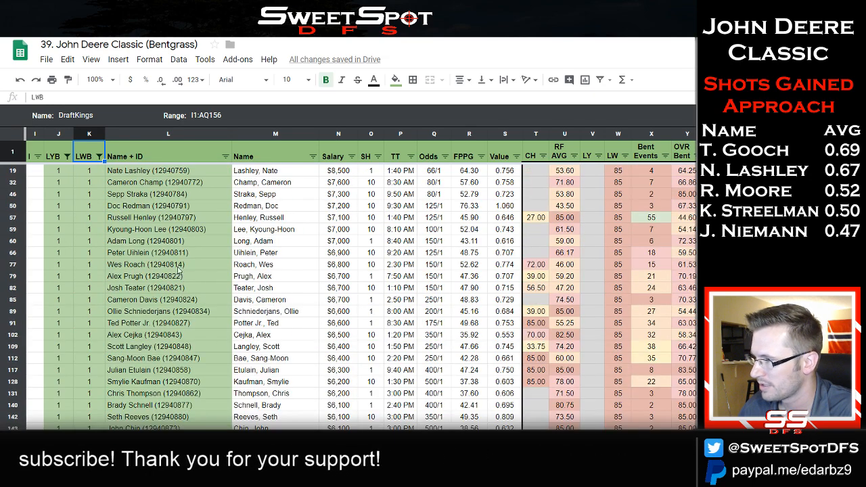
{"action": "left_click", "coordinate": [168, 134]}
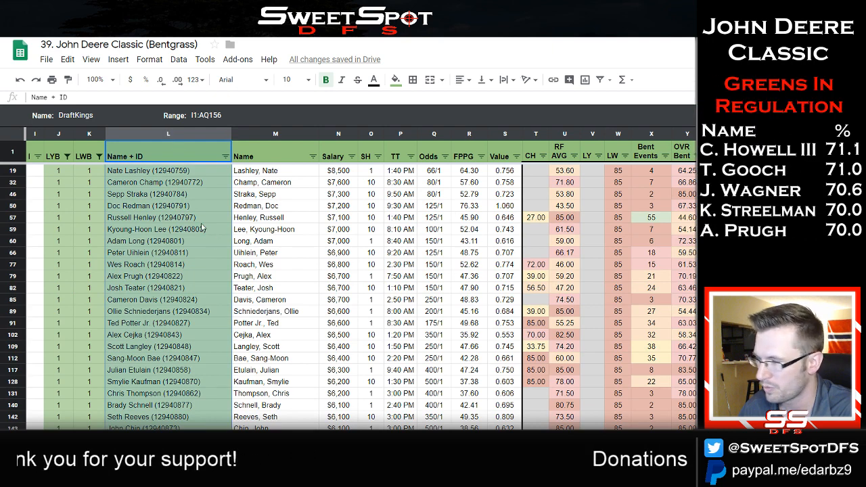
Sort the filtered player list by OVR Bent from A to Z.
{"action": "left_click", "coordinate": [43, 174]}
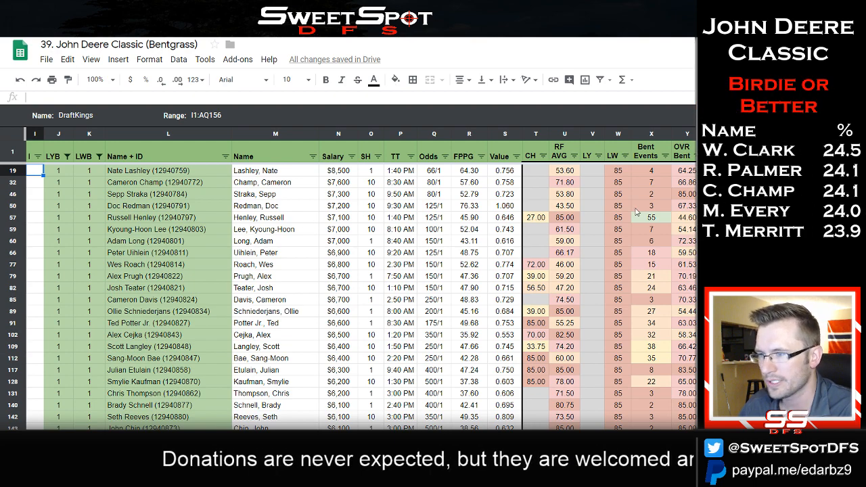
{"action": "scroll", "coordinate": [362, 291], "scroll_direction": "right", "scroll_amount": 7}
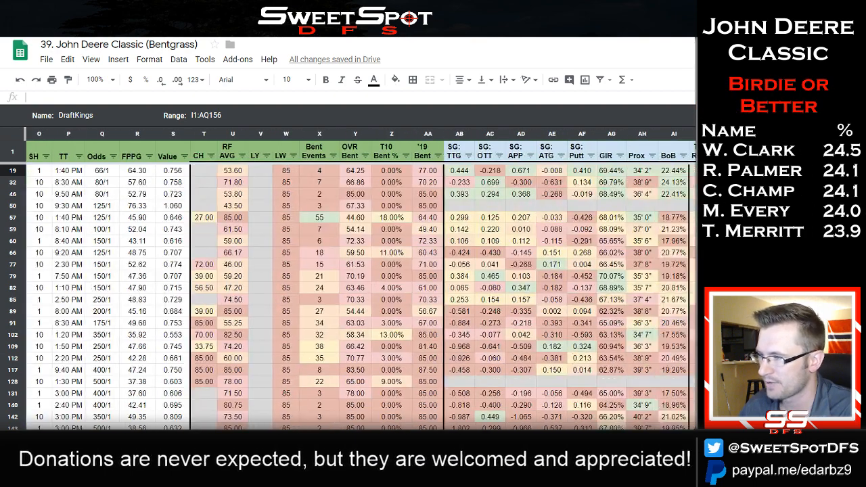
{"action": "scroll", "coordinate": [362, 291], "scroll_direction": "right", "scroll_amount": 1}
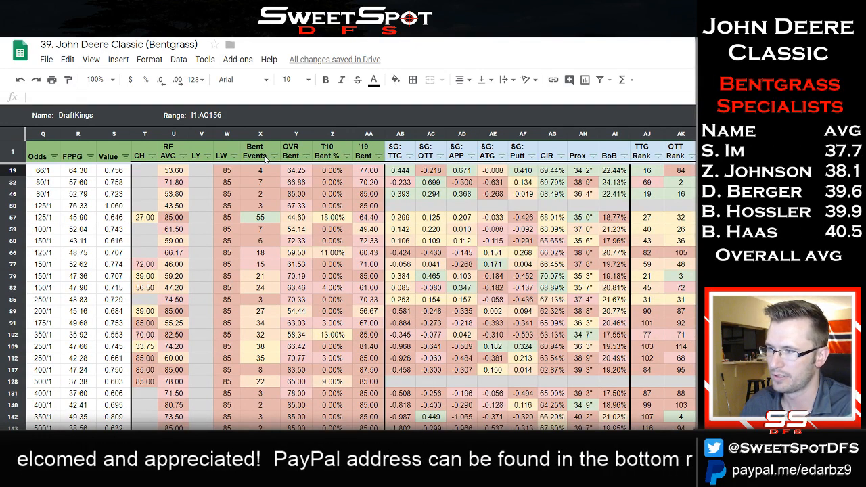
{"action": "left_click", "coordinate": [306, 156]}
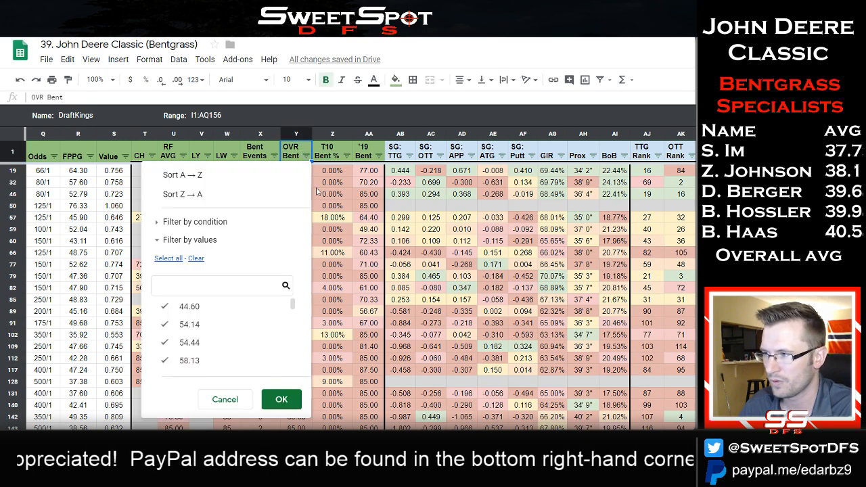
{"action": "left_click", "coordinate": [169, 171]}
{"action": "scroll", "coordinate": [302, 296], "scroll_direction": "up", "scroll_amount": 1}
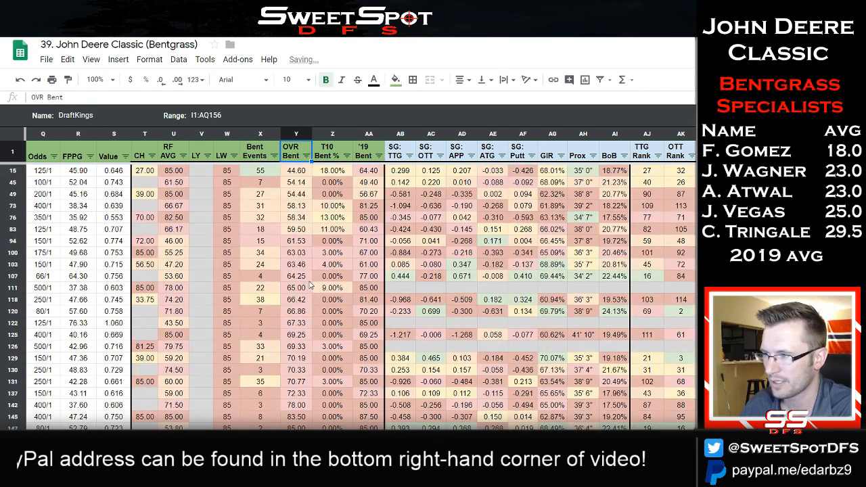
Examine the top-listed player's Bent Events, OVR Bent, T10 Bent % and '19 Bent values.
{"action": "left_click", "coordinate": [251, 168]}
{"action": "key", "text": "shift+Right"}
{"action": "key", "text": "shift+Right"}
{"action": "key", "text": "shift+Right"}
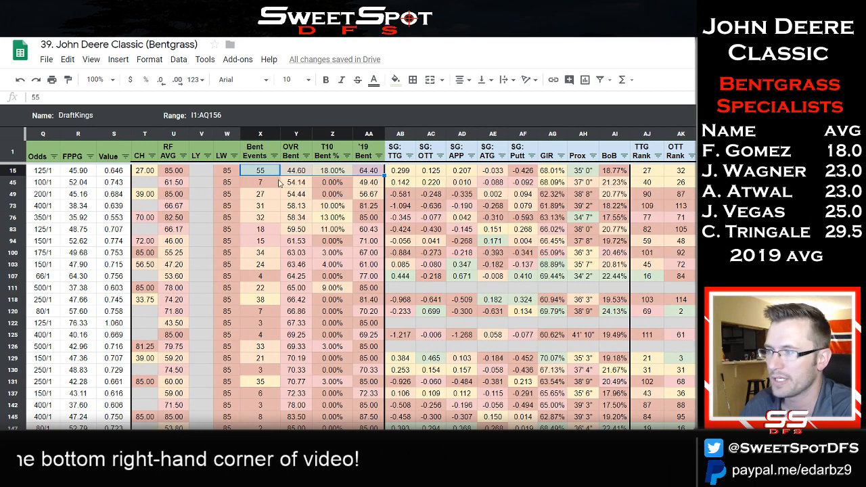
{"action": "left_click", "coordinate": [269, 173]}
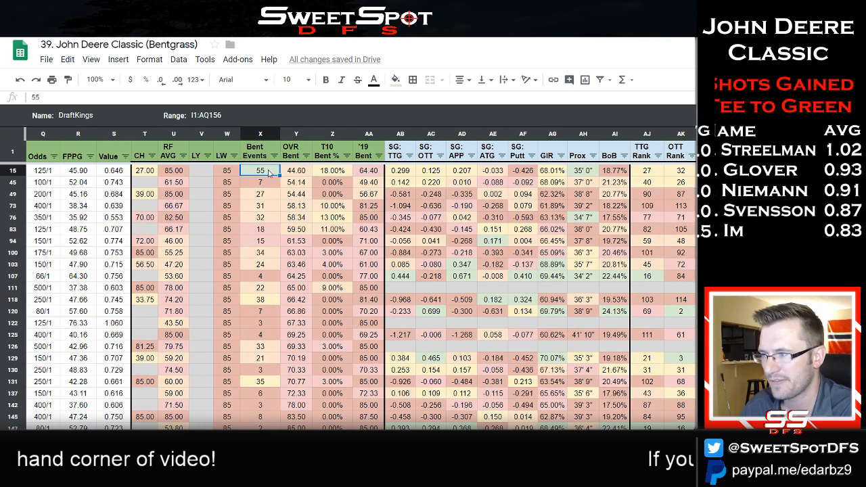
{"action": "left_click", "coordinate": [299, 174]}
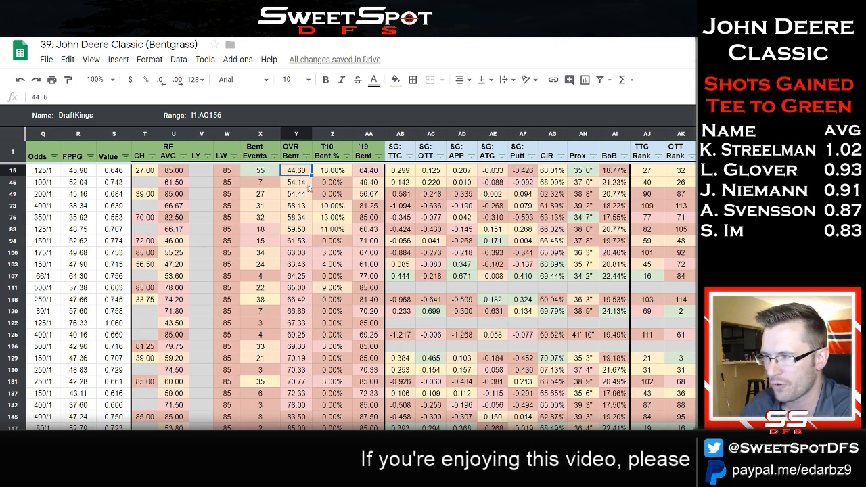
{"action": "left_click", "coordinate": [268, 173]}
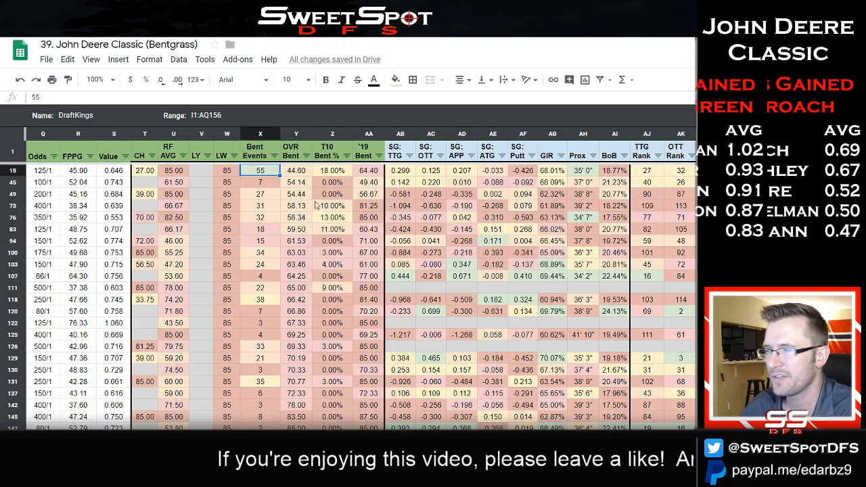
{"action": "left_click", "coordinate": [339, 173]}
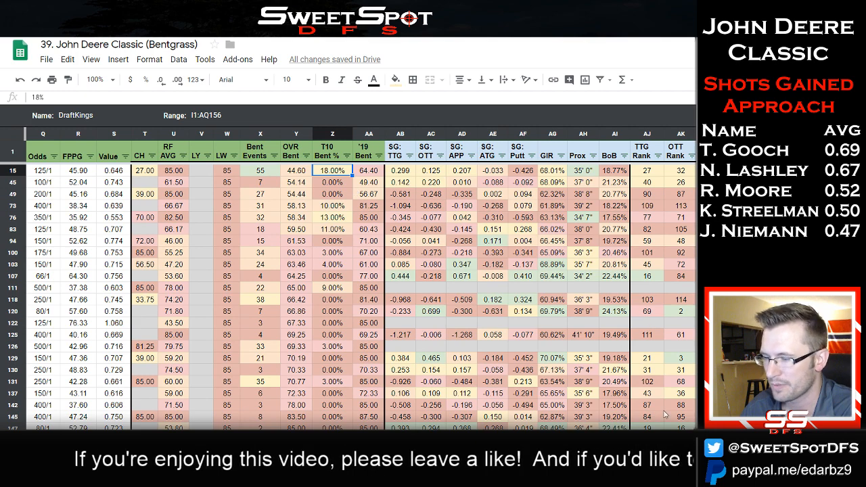
Enter 1 for Russell Henley and 2 for Kyoung-Hoon Lee in column I.
{"action": "scroll", "coordinate": [359, 291], "scroll_direction": "left", "scroll_amount": 5}
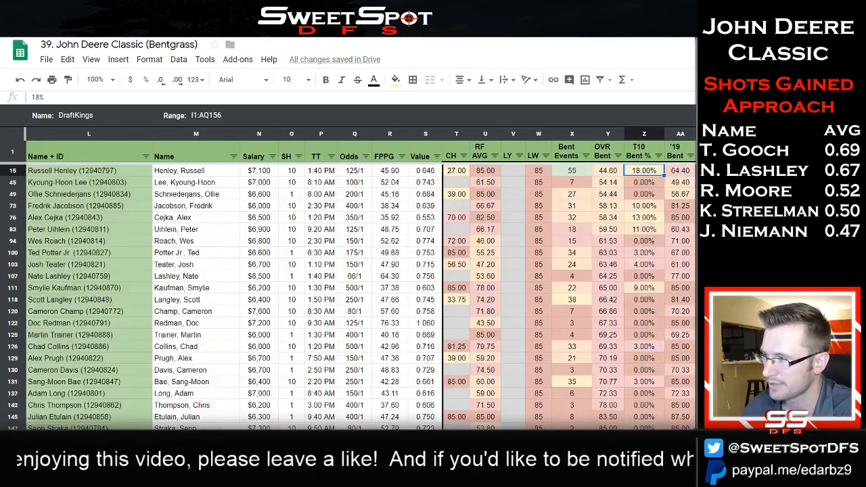
{"action": "scroll", "coordinate": [359, 291], "scroll_direction": "left", "scroll_amount": 3}
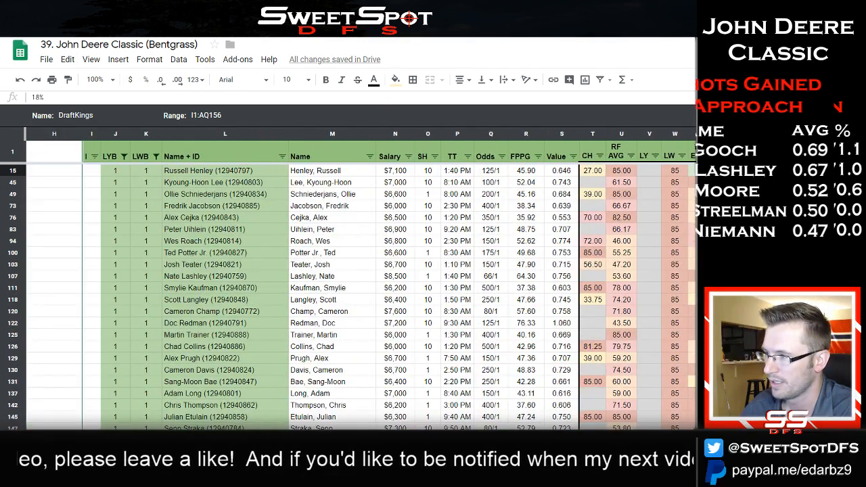
{"action": "left_click", "coordinate": [92, 171]}
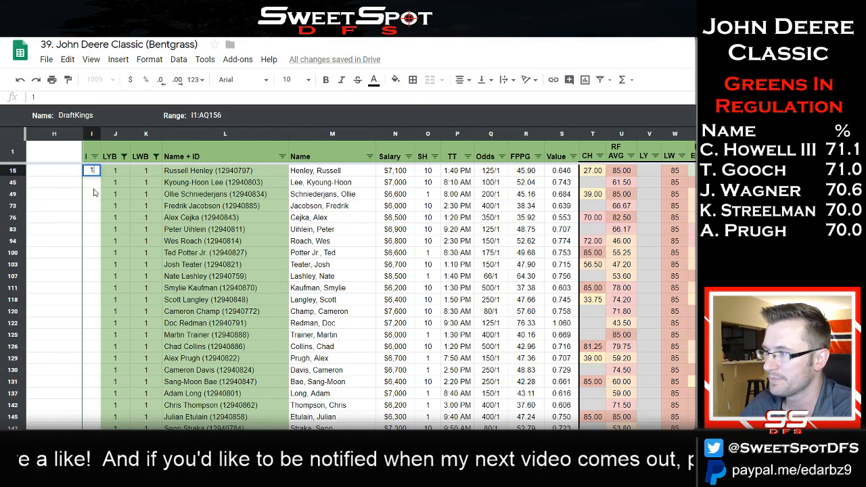
{"action": "type", "text": "1"}
{"action": "key", "text": "Return"}
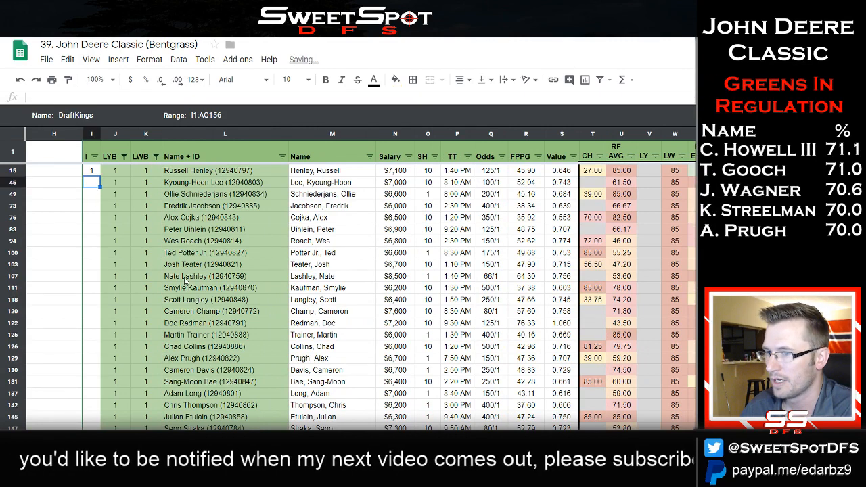
{"action": "scroll", "coordinate": [358, 284], "scroll_direction": "right", "scroll_amount": 3}
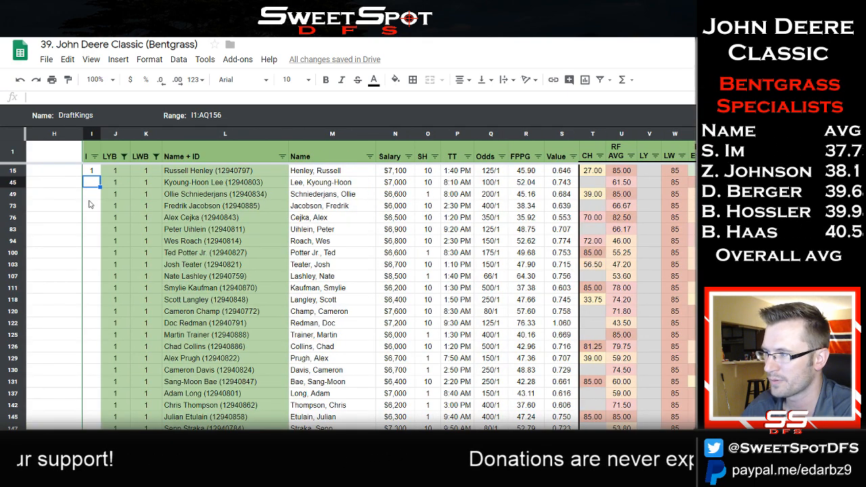
{"action": "type", "text": "2"}
{"action": "key", "text": "Return"}
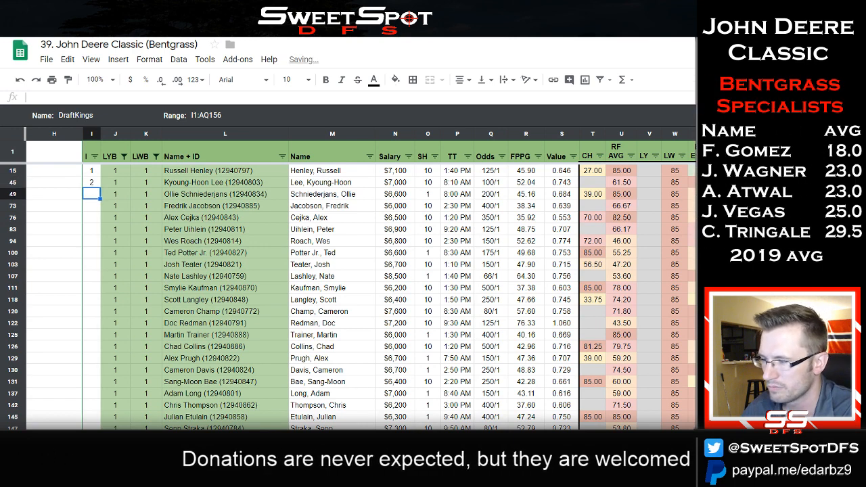
Highlight the rows of Fredrik Jacobson, Alex Cejka and Peter Uihlein, and enter a 5 in column I for each.
{"action": "scroll", "coordinate": [359, 291], "scroll_direction": "right", "scroll_amount": 2}
{"action": "scroll", "coordinate": [358, 291], "scroll_direction": "right", "scroll_amount": 2}
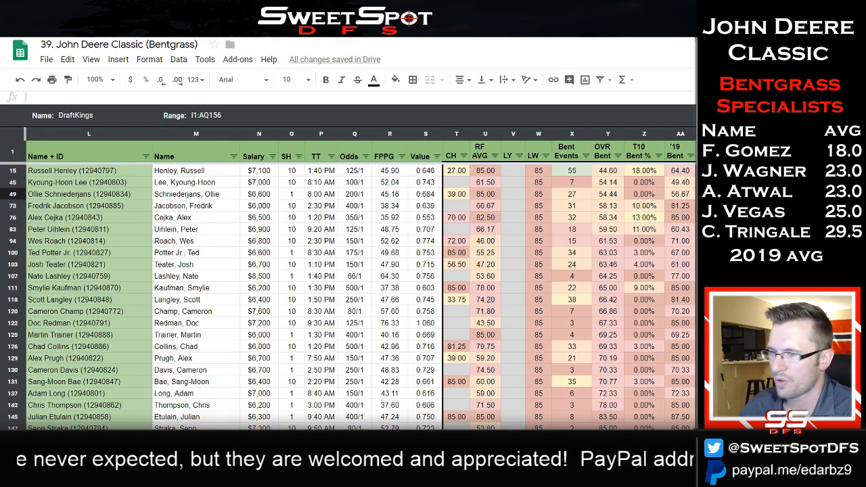
{"action": "left_click_drag", "start_coordinate": [645, 206], "coordinate": [105, 237]}
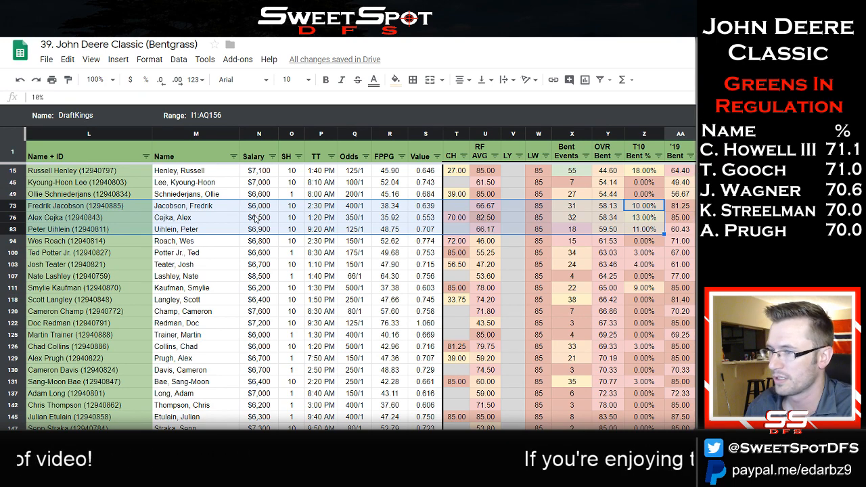
{"action": "scroll", "coordinate": [358, 291], "scroll_direction": "left", "scroll_amount": 3}
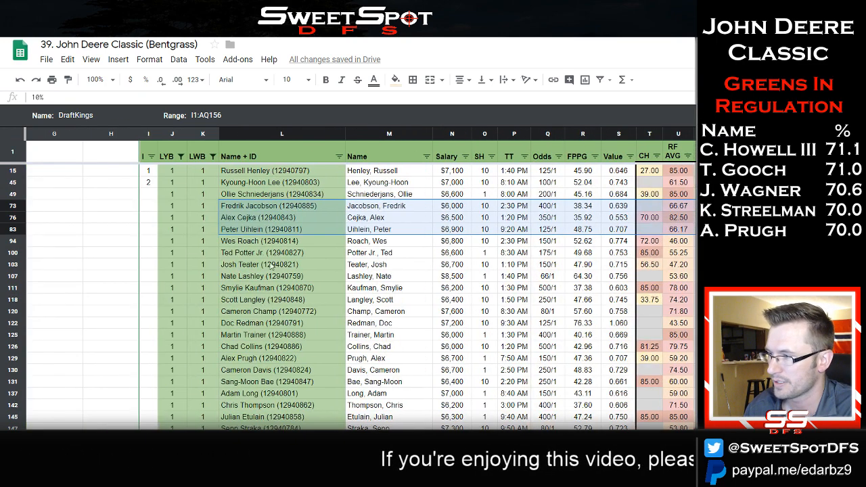
{"action": "left_click", "coordinate": [149, 206]}
{"action": "type", "text": "5"}
{"action": "key", "text": "Return"}
{"action": "type", "text": "5"}
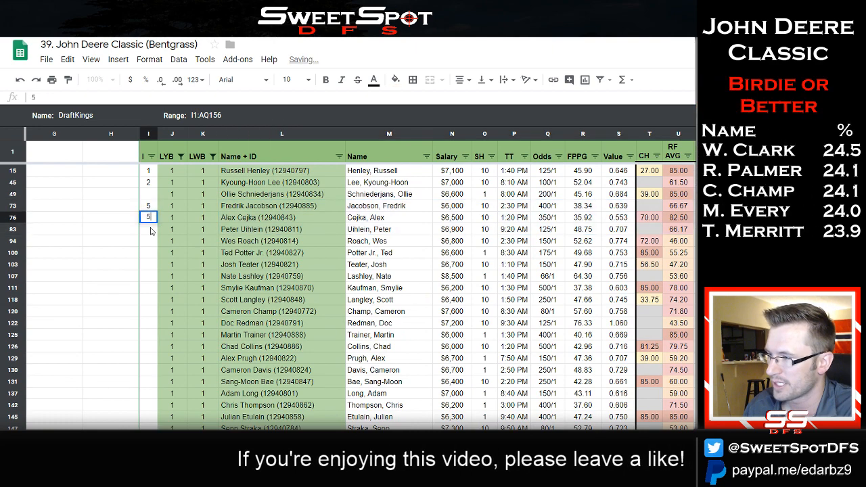
{"action": "key", "text": "Return"}
{"action": "type", "text": "5"}
{"action": "left_click", "coordinate": [399, 229]}
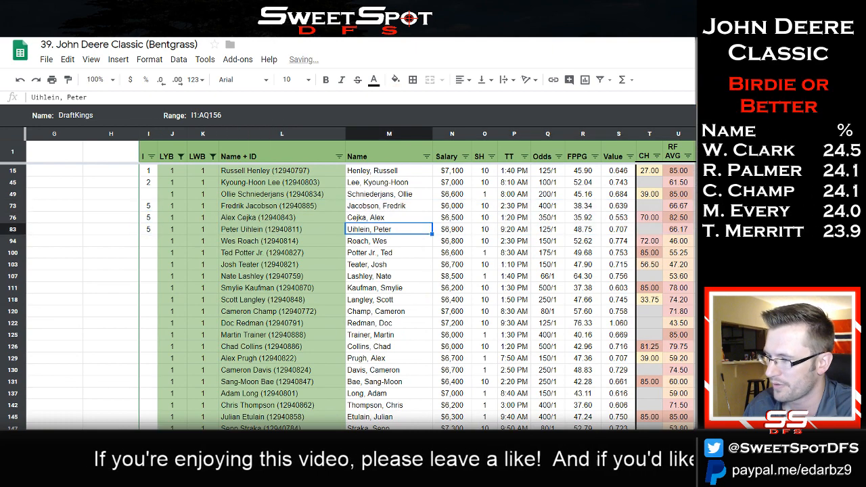
Sort the filtered player list by T10 Bent % from Z to A and review the players.
{"action": "scroll", "coordinate": [359, 291], "scroll_direction": "right", "scroll_amount": 5}
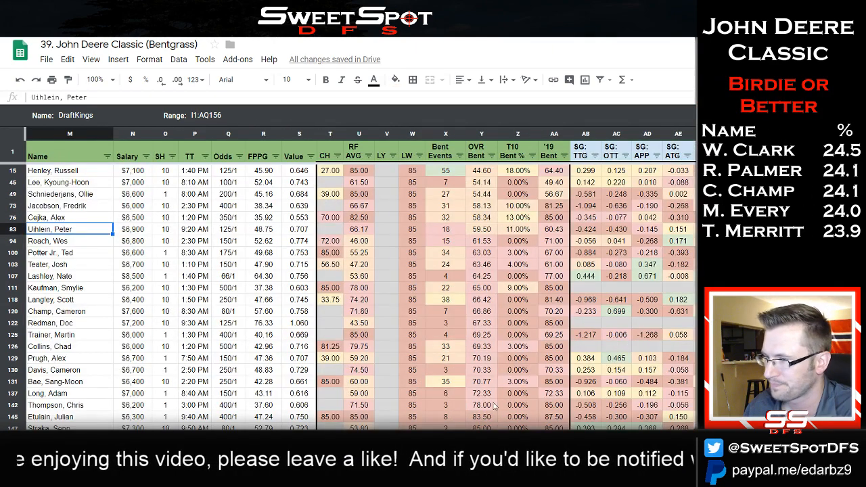
{"action": "left_click", "coordinate": [532, 156]}
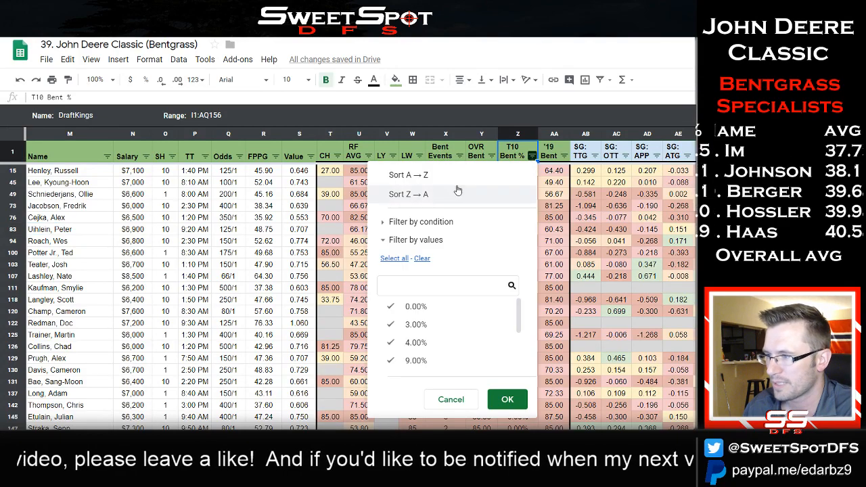
{"action": "left_click", "coordinate": [458, 190]}
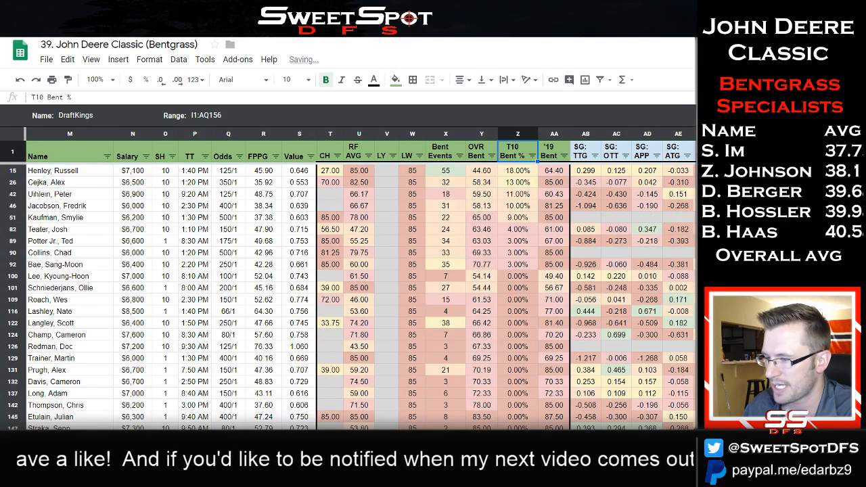
{"action": "scroll", "coordinate": [528, 388], "scroll_direction": "left", "scroll_amount": 2}
{"action": "scroll", "coordinate": [359, 291], "scroll_direction": "left", "scroll_amount": 1}
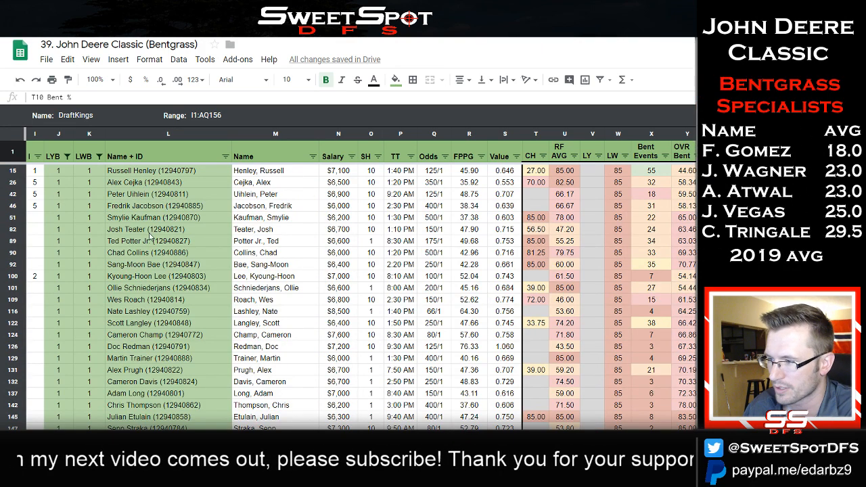
{"action": "scroll", "coordinate": [506, 158], "scroll_direction": "right", "scroll_amount": 4}
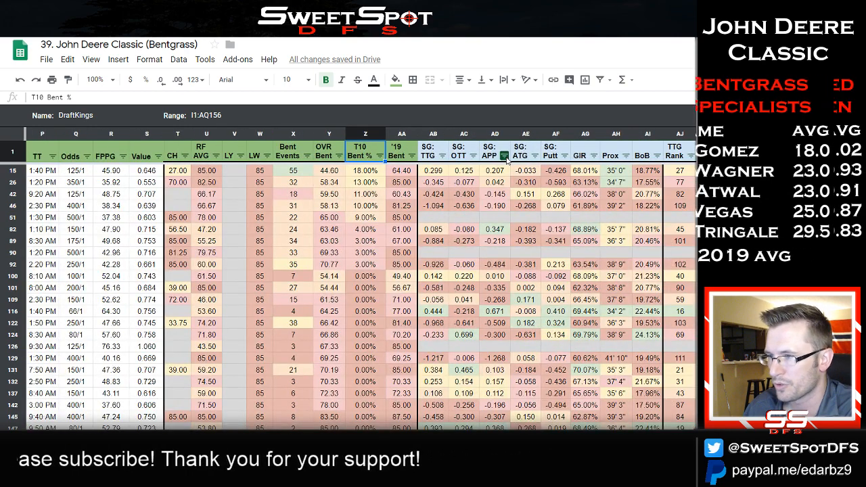
Sort the filtered player list by SG: APP from Z to A and look through the ranking.
{"action": "left_click", "coordinate": [505, 156]}
{"action": "left_click", "coordinate": [442, 175]}
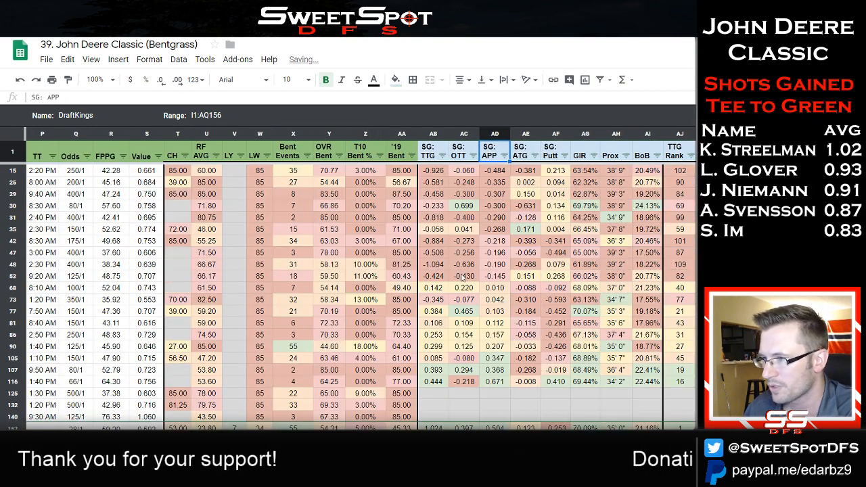
{"action": "left_click", "coordinate": [504, 157]}
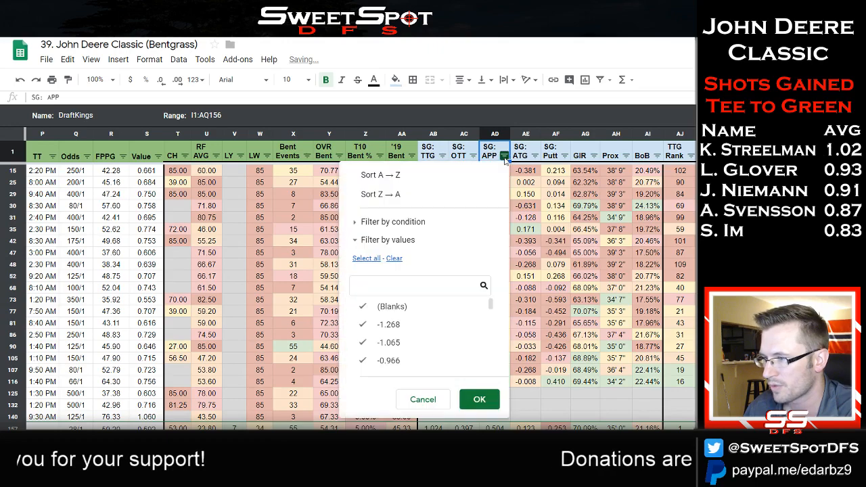
{"action": "left_click", "coordinate": [437, 196]}
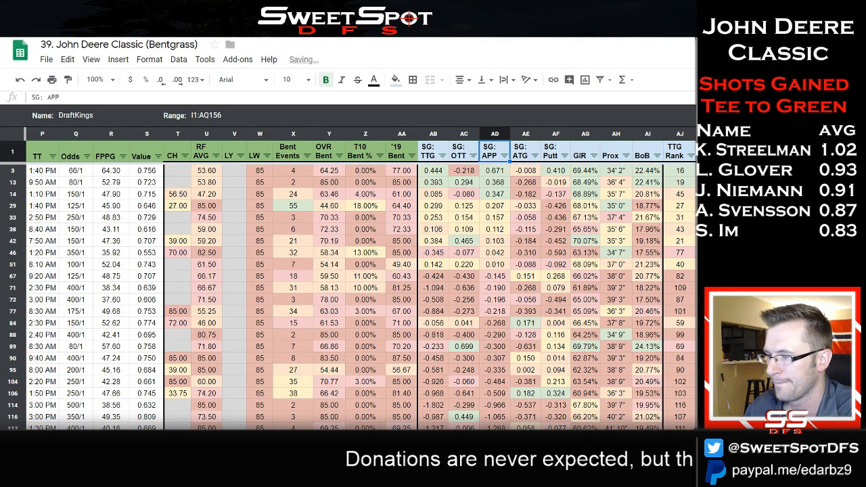
{"action": "scroll", "coordinate": [493, 370], "scroll_direction": "down", "scroll_amount": 3}
{"action": "scroll", "coordinate": [493, 370], "scroll_direction": "up", "scroll_amount": 3}
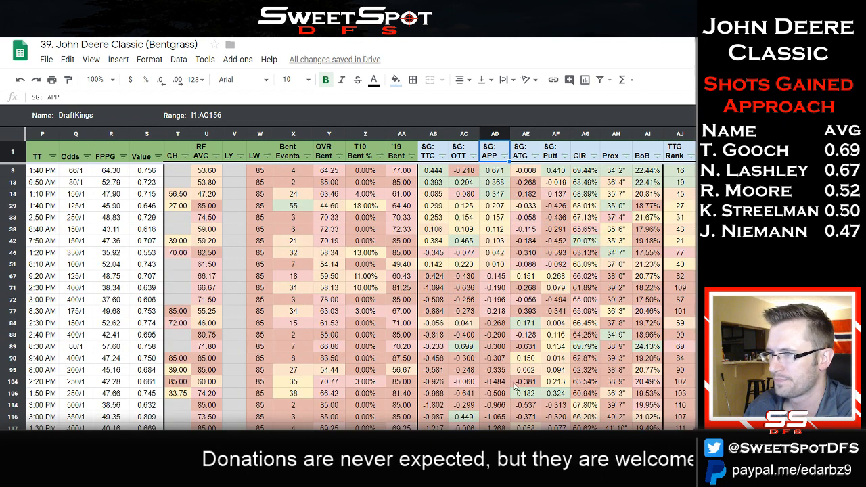
Review the players with the best approach stats and enter a 1 in column I for Nate Lashley.
{"action": "scroll", "coordinate": [358, 285], "scroll_direction": "left", "scroll_amount": 5}
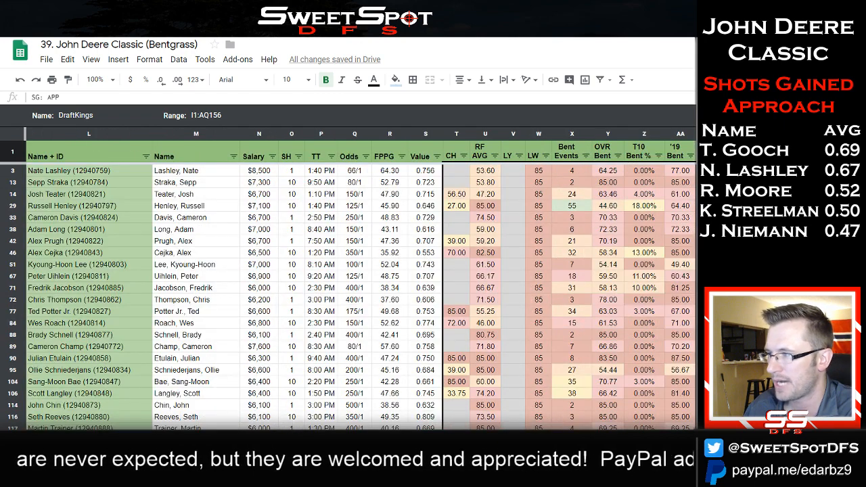
{"action": "scroll", "coordinate": [359, 284], "scroll_direction": "right", "scroll_amount": 3}
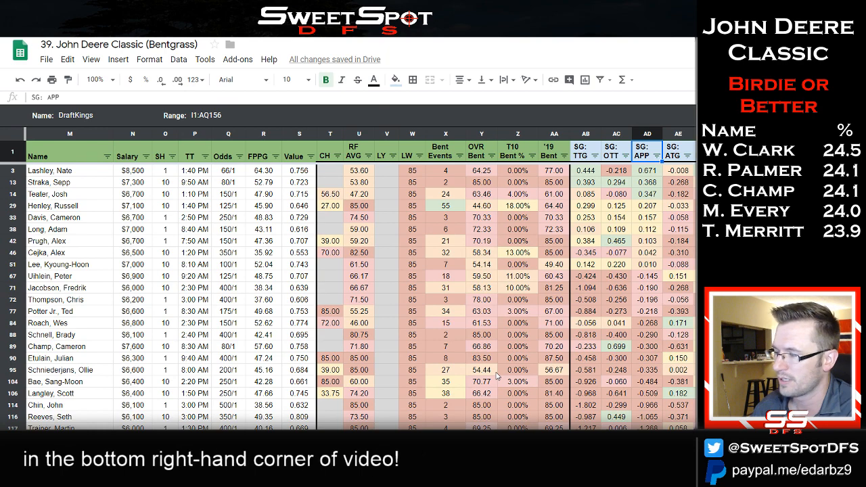
{"action": "scroll", "coordinate": [497, 376], "scroll_direction": "left", "scroll_amount": 5}
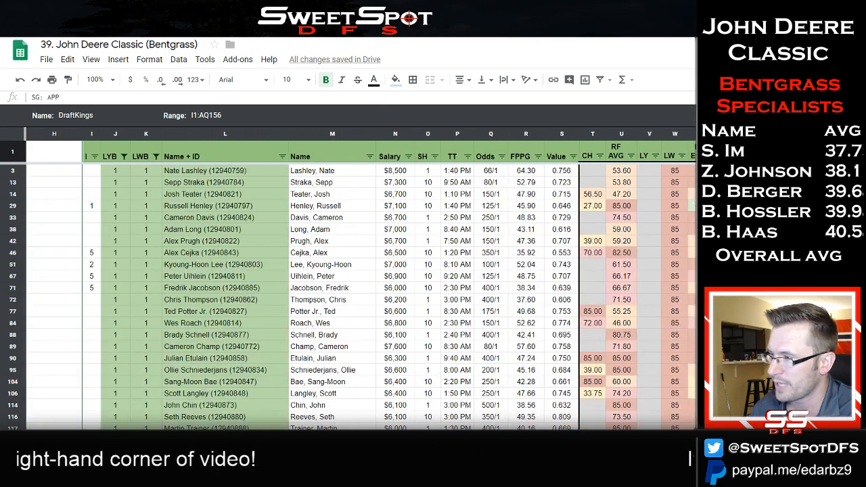
{"action": "scroll", "coordinate": [498, 376], "scroll_direction": "right", "scroll_amount": 2}
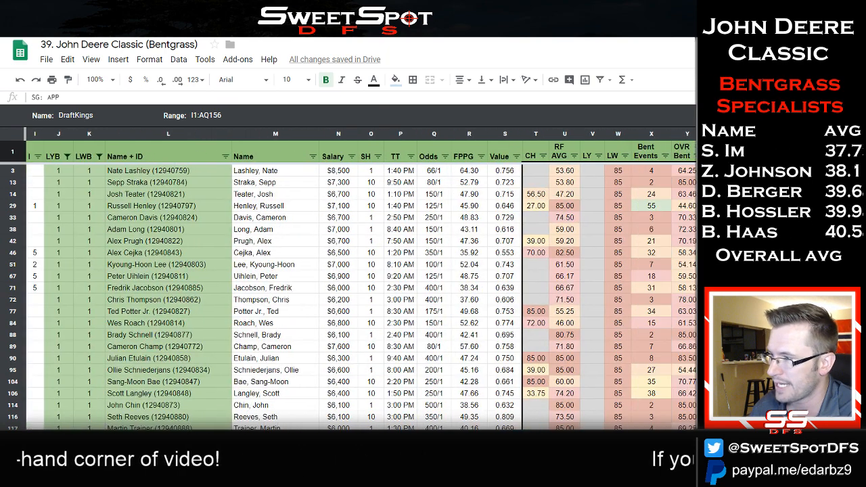
{"action": "left_click", "coordinate": [40, 171]}
{"action": "type", "text": "1"}
{"action": "left_click", "coordinate": [348, 196]}
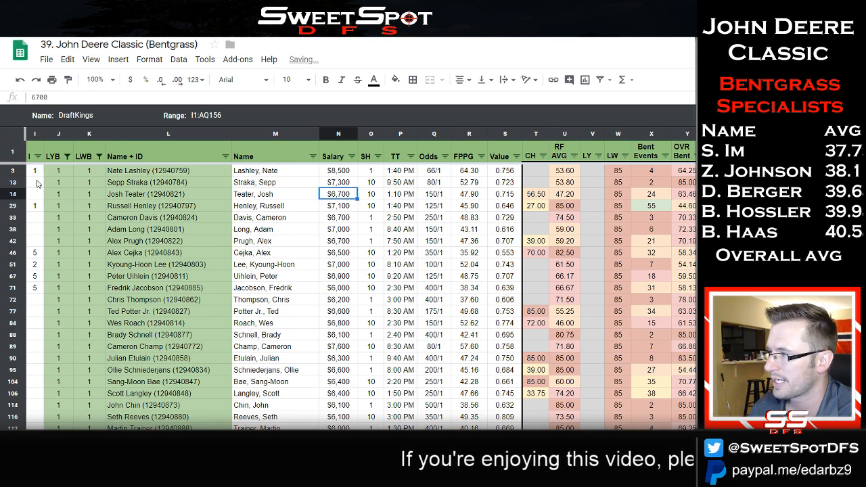
Enter a 2 in column I for Sepp Straka.
{"action": "left_click", "coordinate": [40, 182]}
{"action": "type", "text": "2"}
{"action": "left_click", "coordinate": [381, 230]}
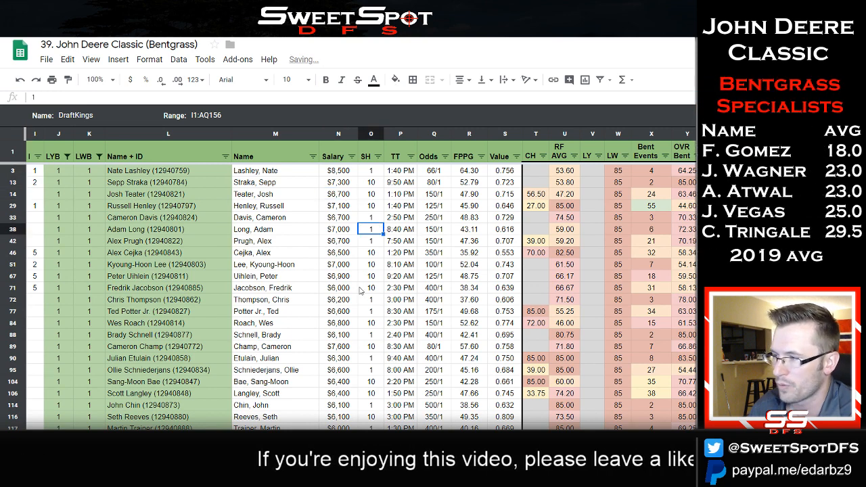
Reset the LWB filter so that it includes all values, keeping the LYB filter on 1.
{"action": "left_click", "coordinate": [100, 157]}
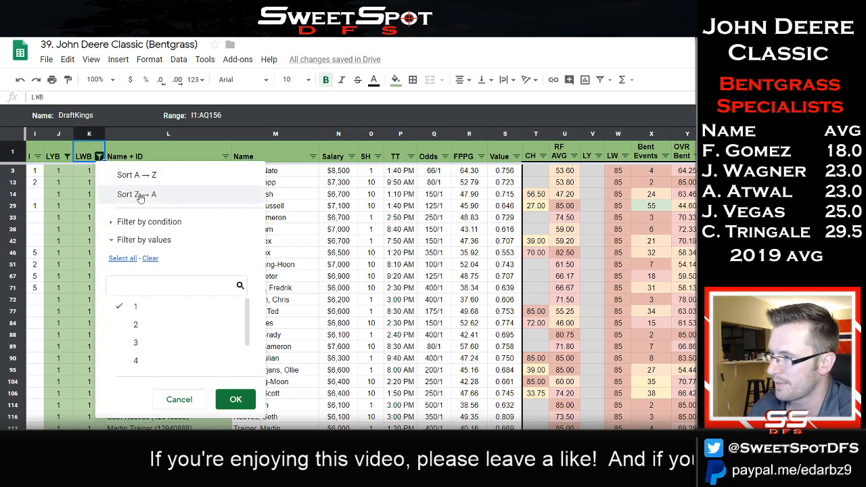
{"action": "left_click", "coordinate": [124, 260]}
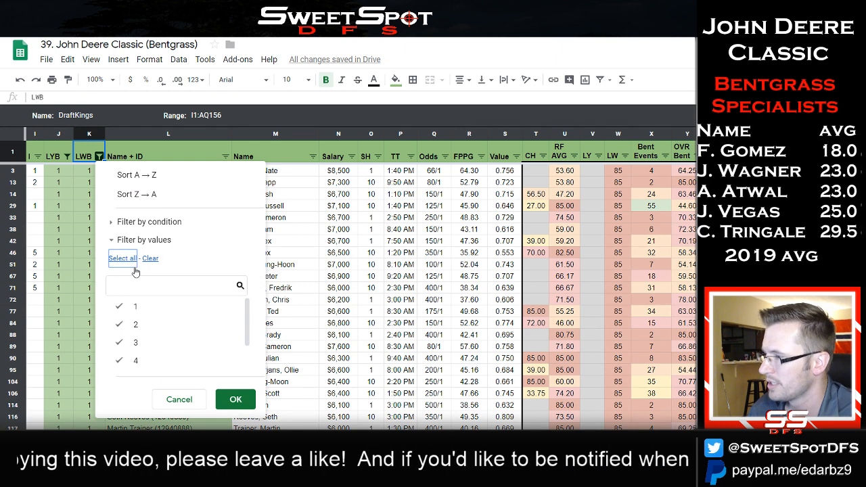
{"action": "left_click", "coordinate": [235, 400]}
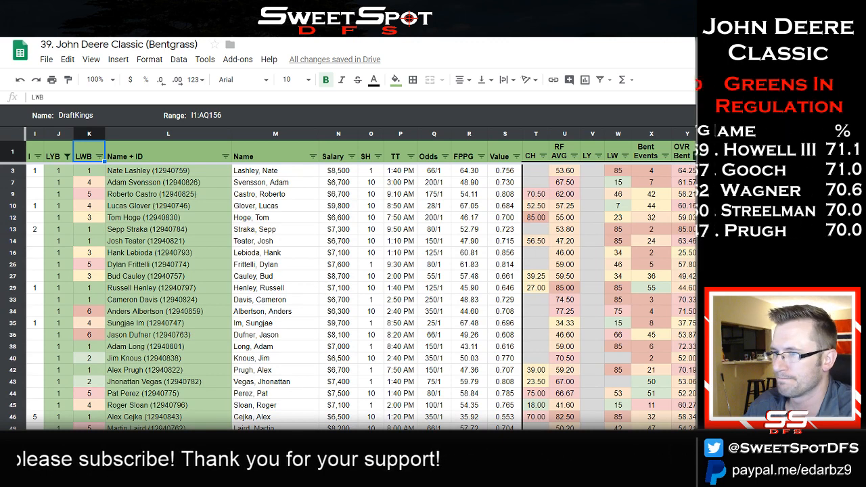
Look over the expanded player list and enter a 2 in column I for Roberto Castro.
{"action": "left_click", "coordinate": [690, 157]}
{"action": "left_click", "coordinate": [412, 205]}
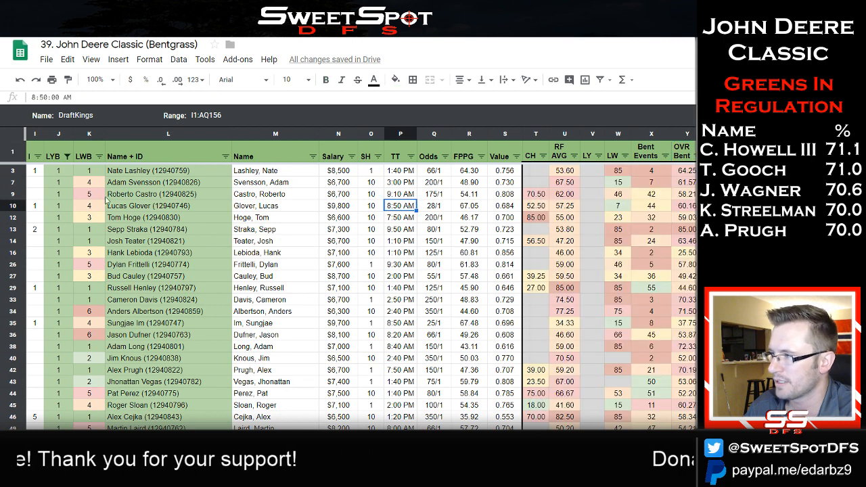
{"action": "left_click", "coordinate": [37, 194]}
{"action": "type", "text": "2"}
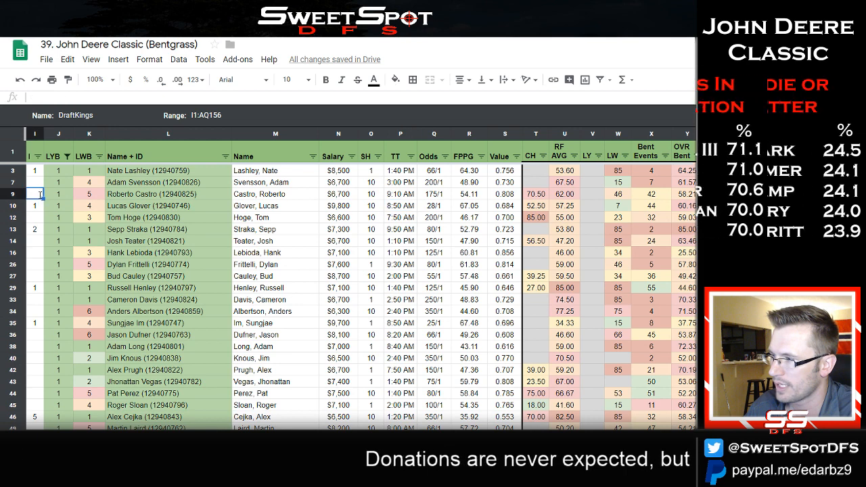
{"action": "left_click", "coordinate": [37, 184]}
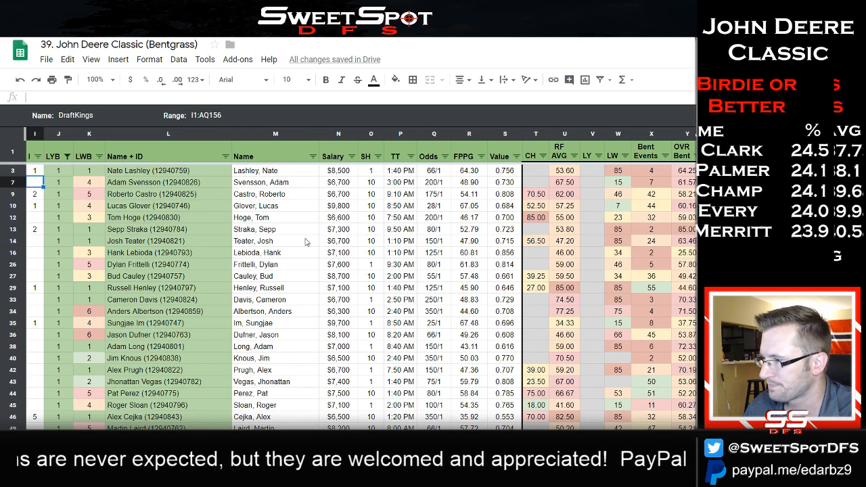
Check Dylan Frittelli's LWB value against the 2017 and 2015 LW values in the historical year-by-year table.
{"action": "left_click", "coordinate": [171, 266]}
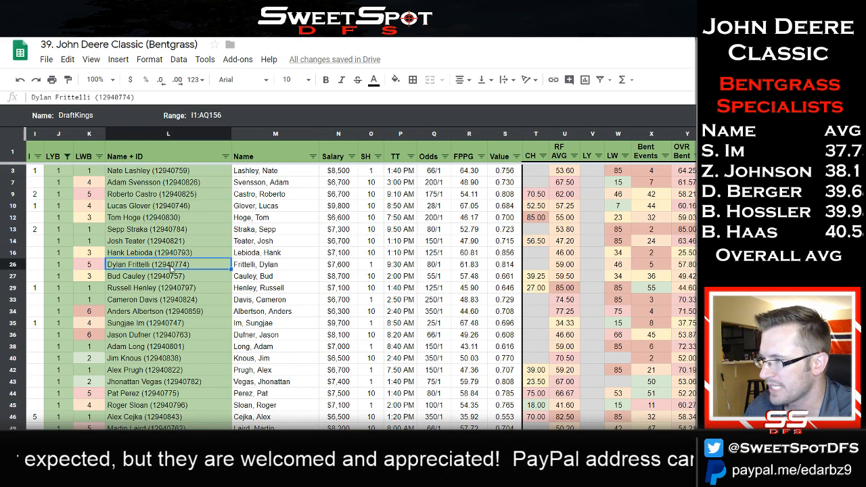
{"action": "left_click", "coordinate": [96, 265]}
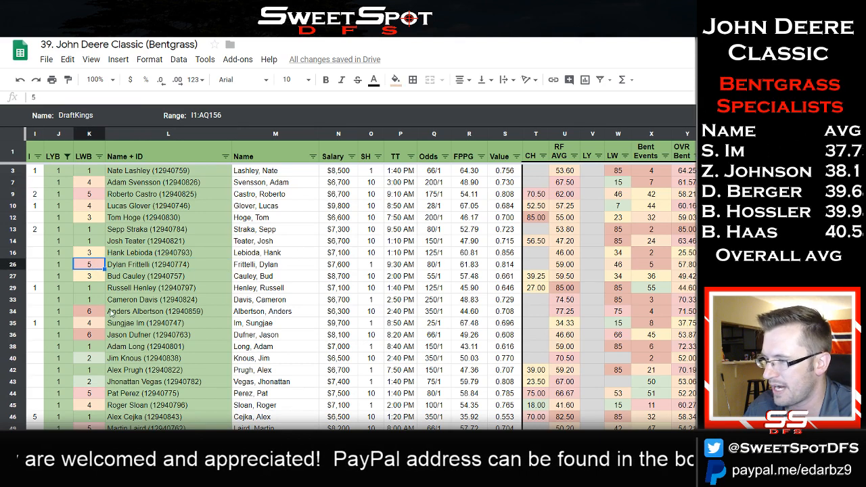
{"action": "left_click", "coordinate": [223, 467]}
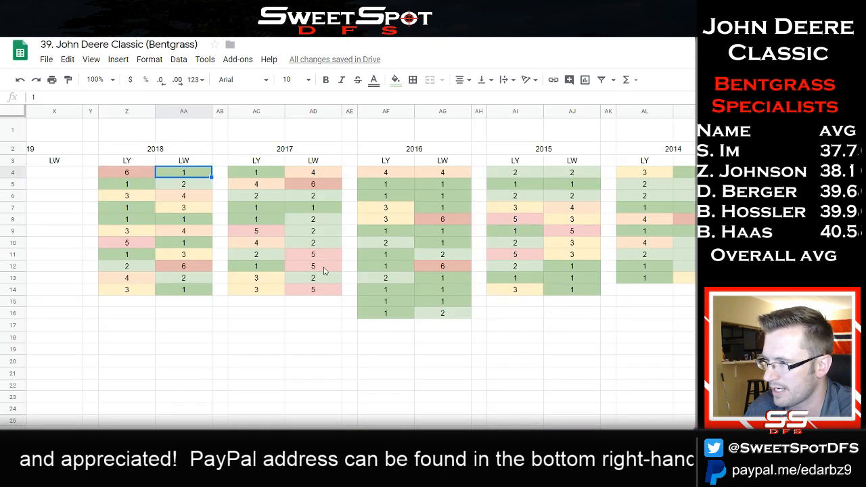
{"action": "left_click_drag", "start_coordinate": [321, 256], "coordinate": [319, 294]}
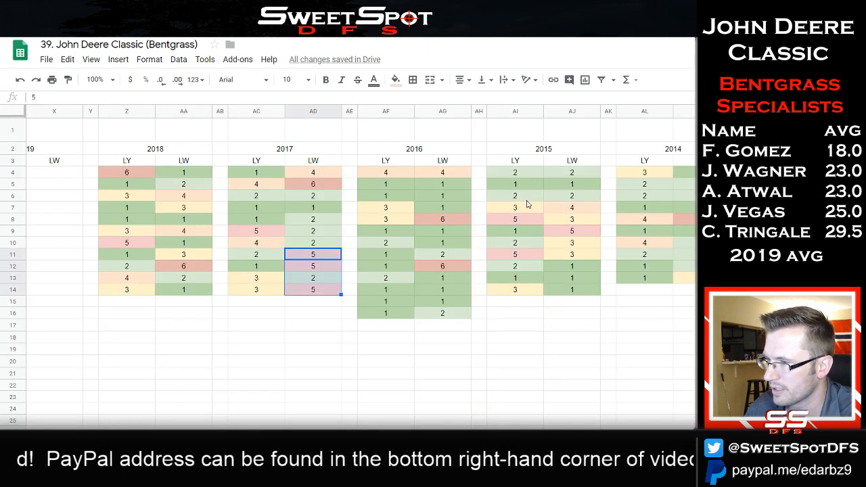
{"action": "left_click", "coordinate": [583, 211]}
{"action": "left_click_drag", "start_coordinate": [582, 232], "coordinate": [581, 256]}
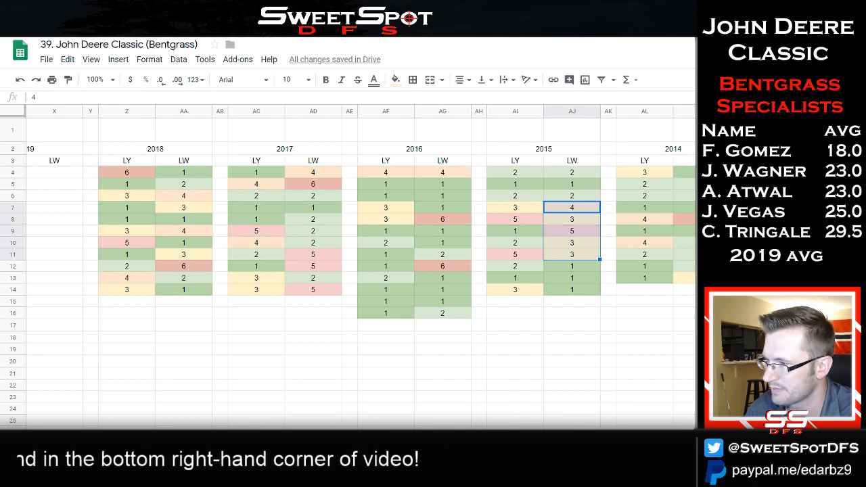
Examine the 40-60 rows of the Top 5 LY and LW tables across the years.
{"action": "scroll", "coordinate": [359, 264], "scroll_direction": "left", "scroll_amount": 10}
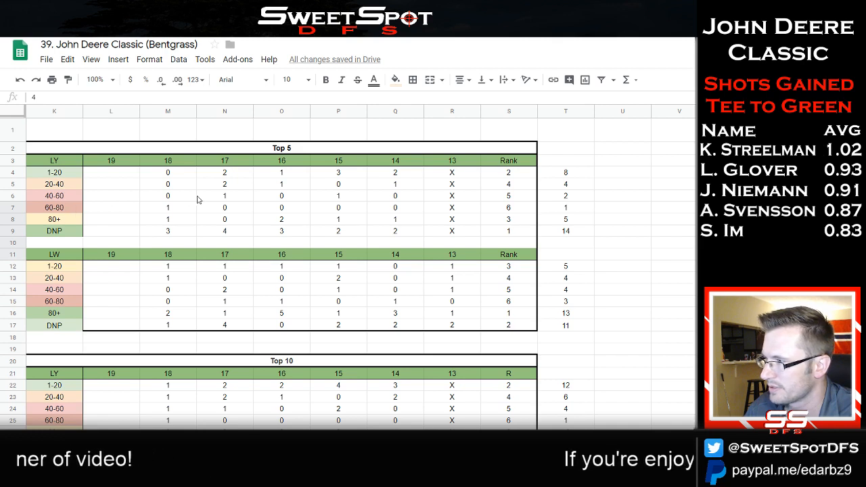
{"action": "left_click_drag", "start_coordinate": [191, 197], "coordinate": [410, 201]}
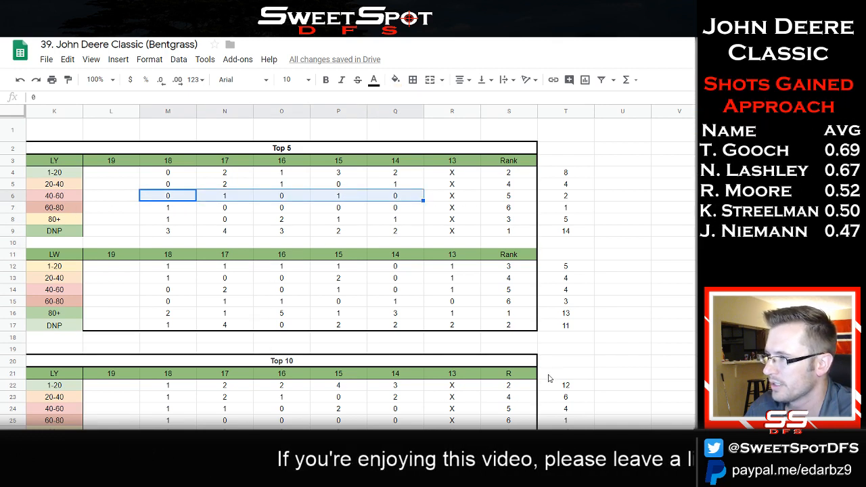
{"action": "left_click", "coordinate": [570, 268]}
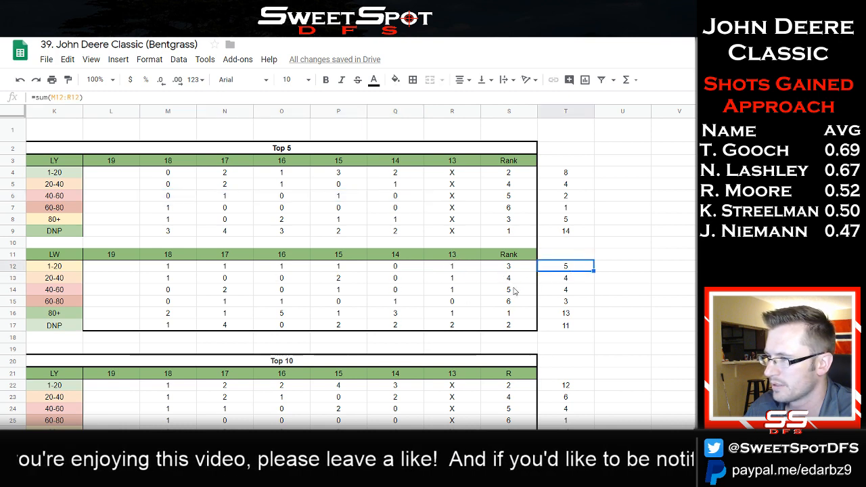
{"action": "left_click", "coordinate": [515, 291]}
{"action": "left_click_drag", "start_coordinate": [184, 288], "coordinate": [164, 295]}
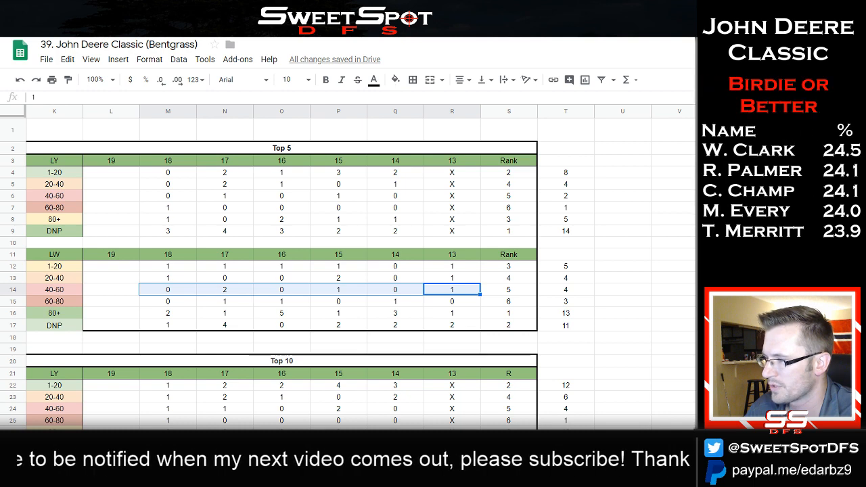
Review the top JDC finishers in the past results sheet and return to the DraftKings player list.
{"action": "left_click", "coordinate": [101, 439]}
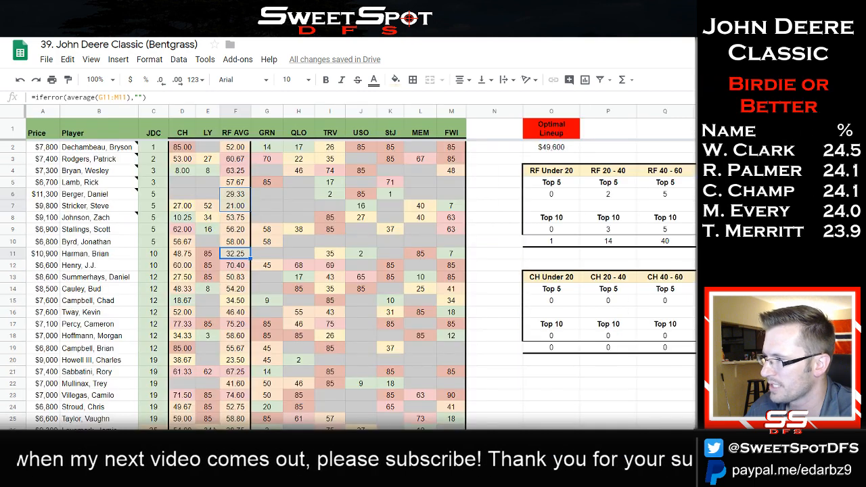
{"action": "left_click_drag", "start_coordinate": [155, 242], "coordinate": [163, 149]}
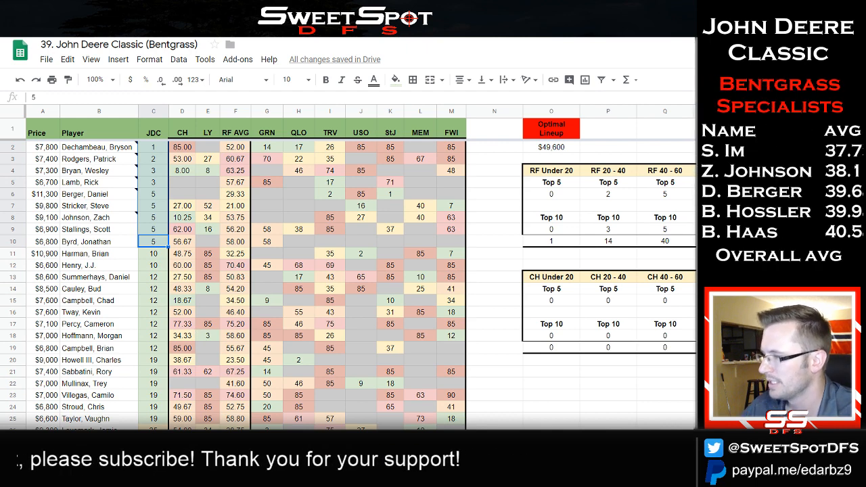
{"action": "left_click", "coordinate": [257, 440]}
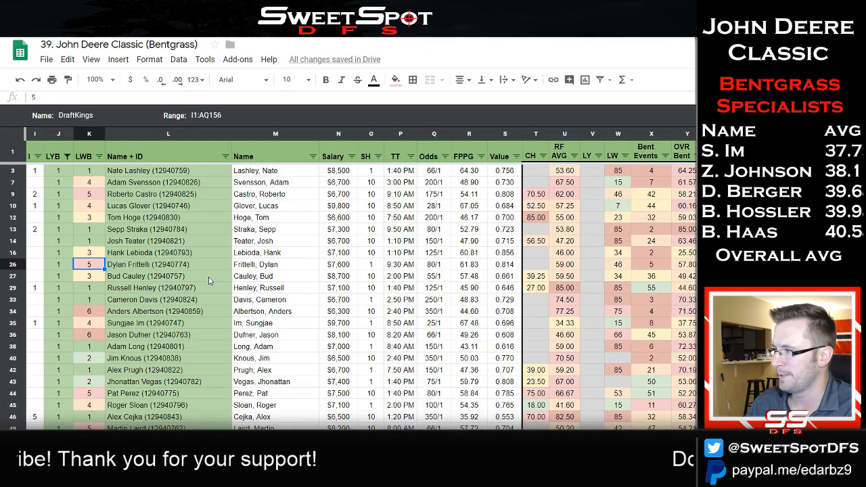
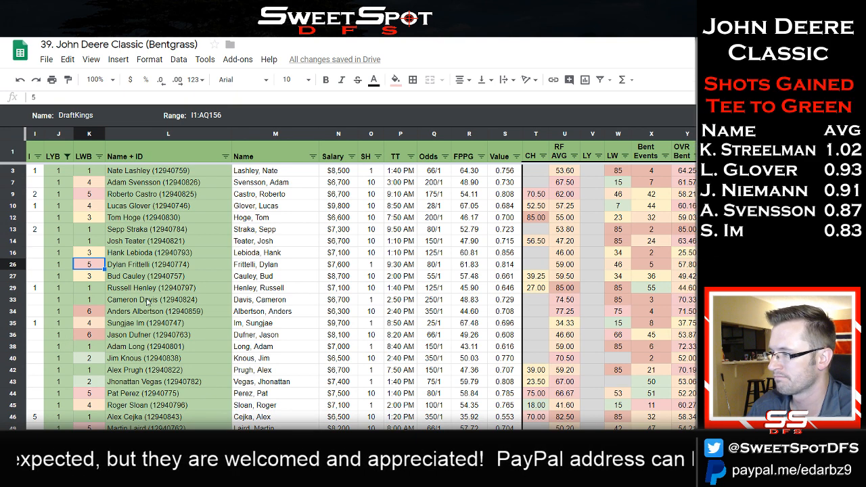
Enter ratings in column I: 2 for Pat Perez, 1 for Jhonattan Vegas and 2 for Adam Long.
{"action": "left_click", "coordinate": [148, 395]}
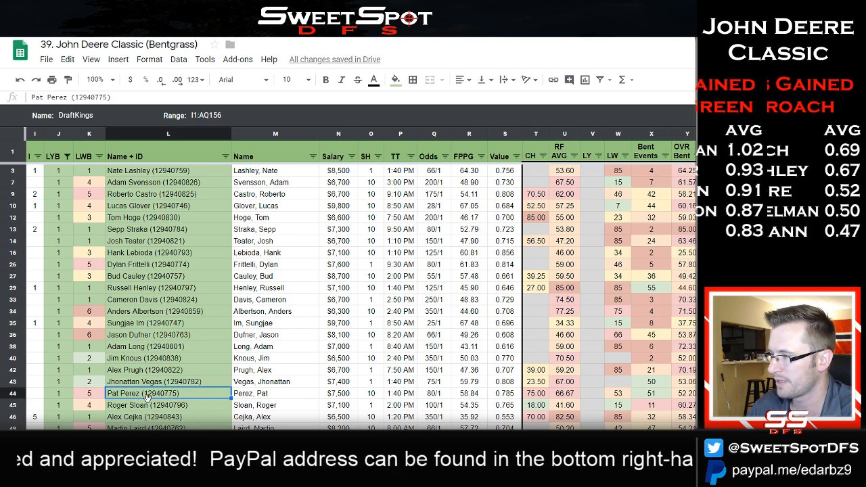
{"action": "left_click", "coordinate": [37, 395]}
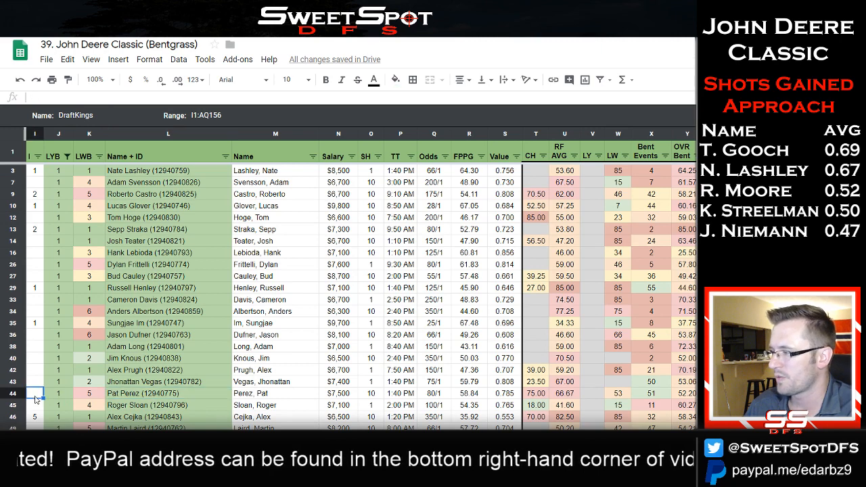
{"action": "type", "text": "2"}
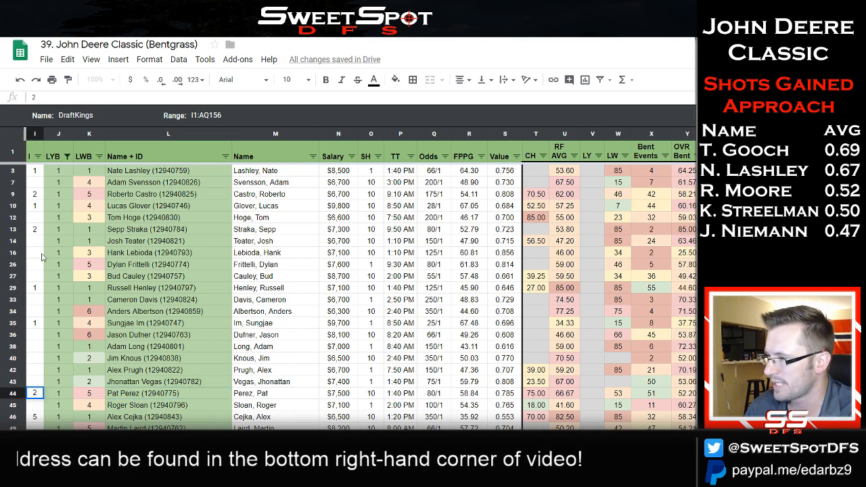
{"action": "left_click", "coordinate": [37, 252]}
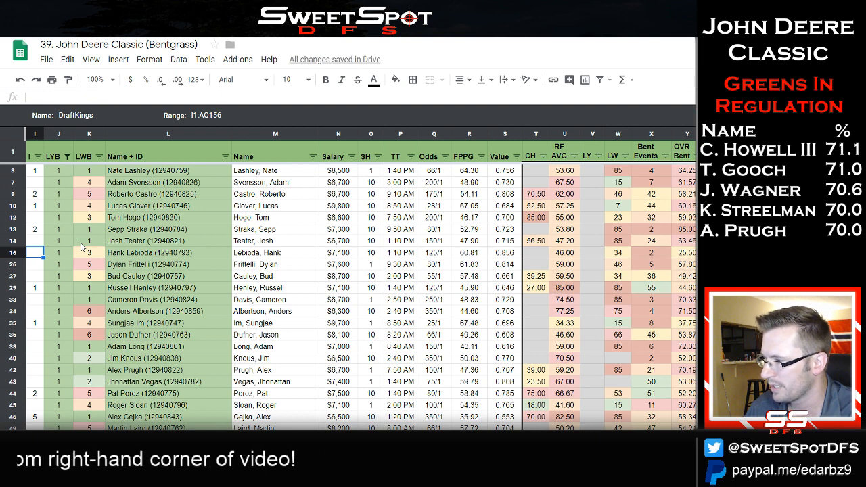
{"action": "left_click", "coordinate": [34, 381]}
{"action": "type", "text": "2"}
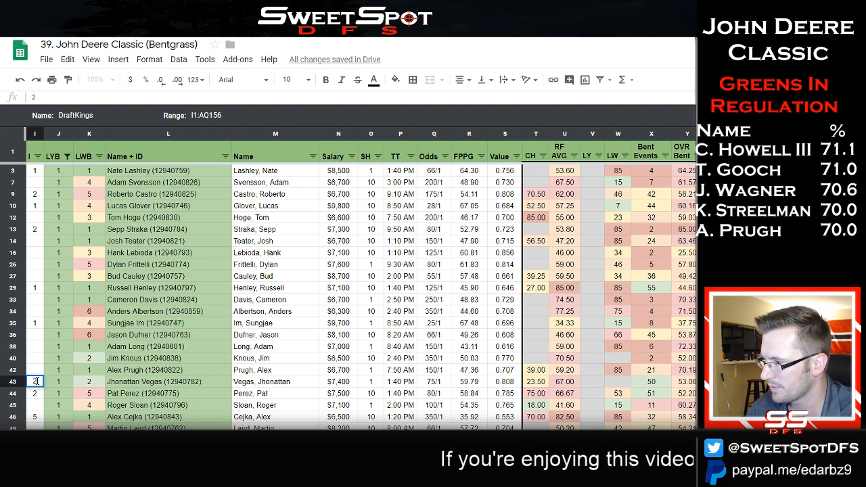
{"action": "left_click", "coordinate": [33, 349]}
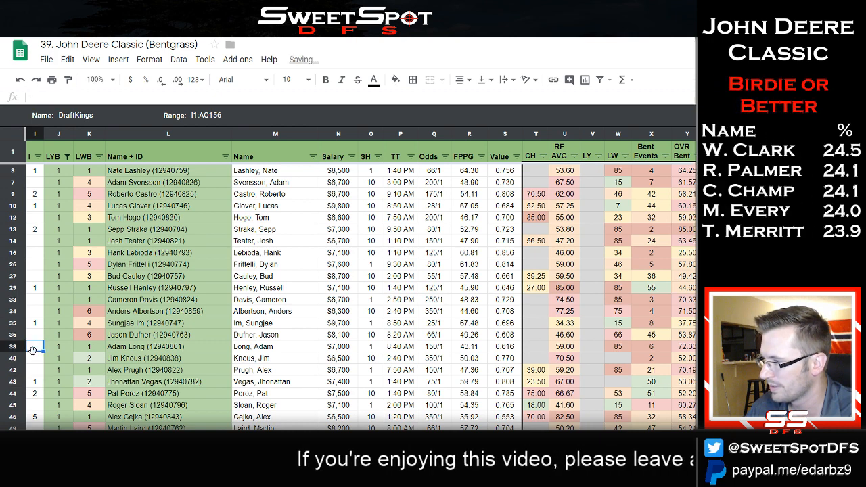
{"action": "left_click", "coordinate": [209, 301]}
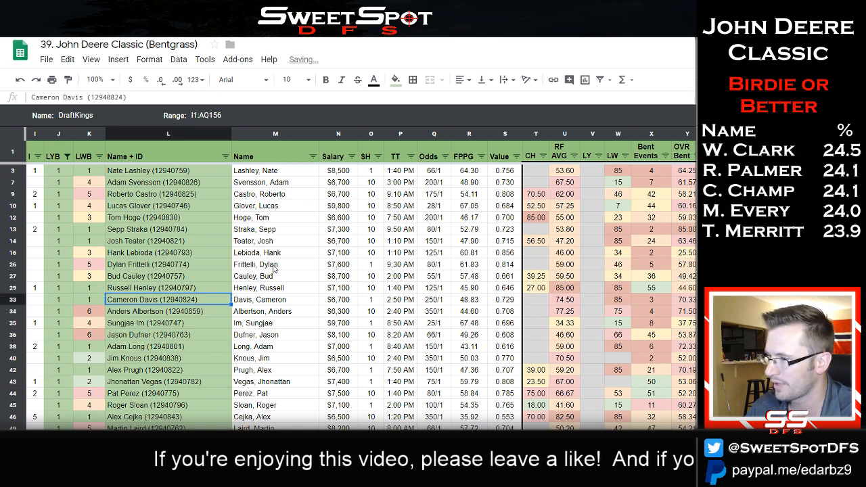
Change the LYB filter to show only players with the value 2.
{"action": "left_click", "coordinate": [67, 156]}
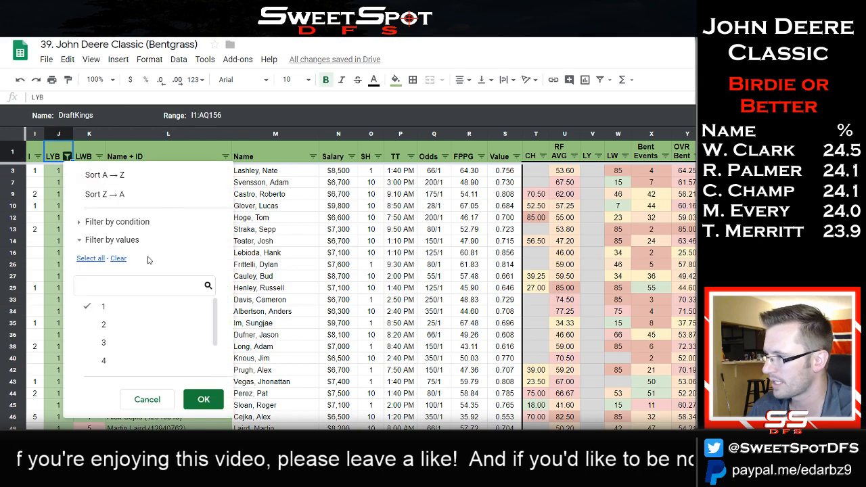
{"action": "left_click", "coordinate": [103, 306]}
{"action": "left_click", "coordinate": [104, 324]}
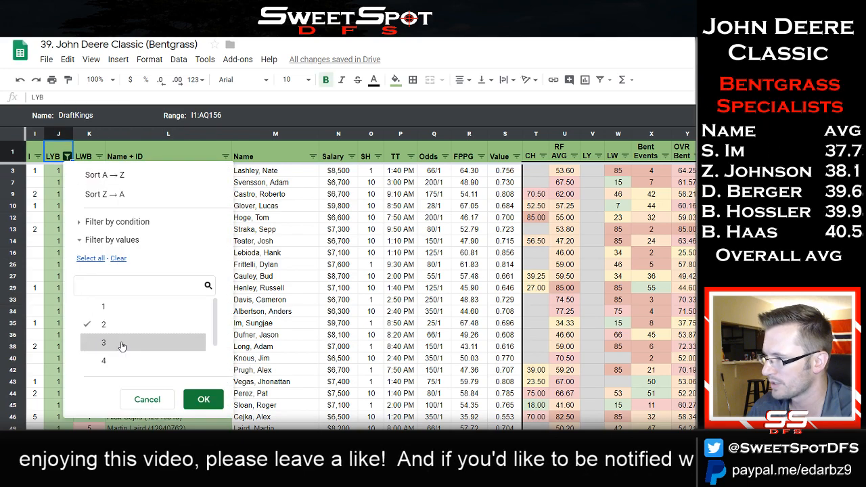
{"action": "left_click", "coordinate": [204, 400]}
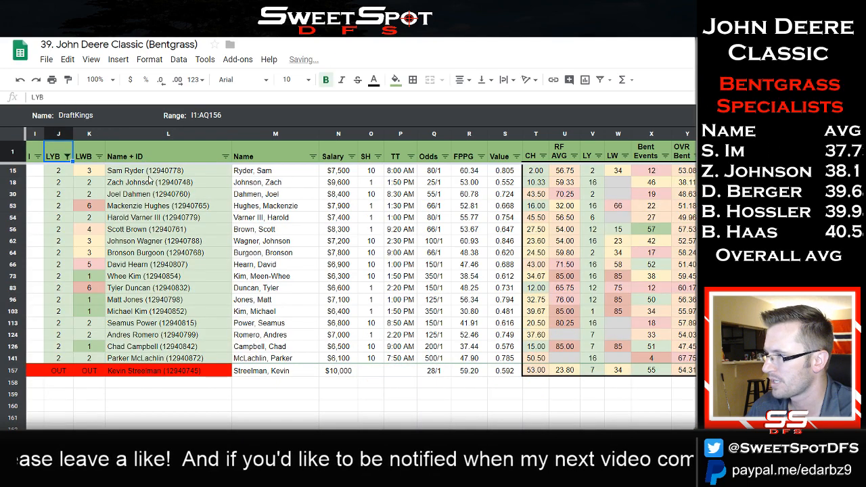
Enter a 1 in column I for Zach Johnson, review Joel Dahmen's form, and enter a 2 for Mackenzie Hughes.
{"action": "left_click", "coordinate": [39, 183]}
{"action": "type", "text": "1"}
{"action": "left_click", "coordinate": [154, 184]}
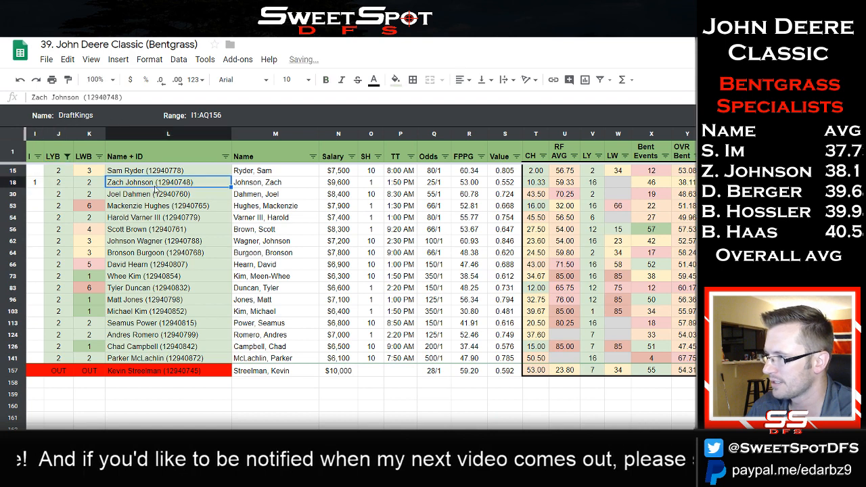
{"action": "left_click", "coordinate": [155, 195]}
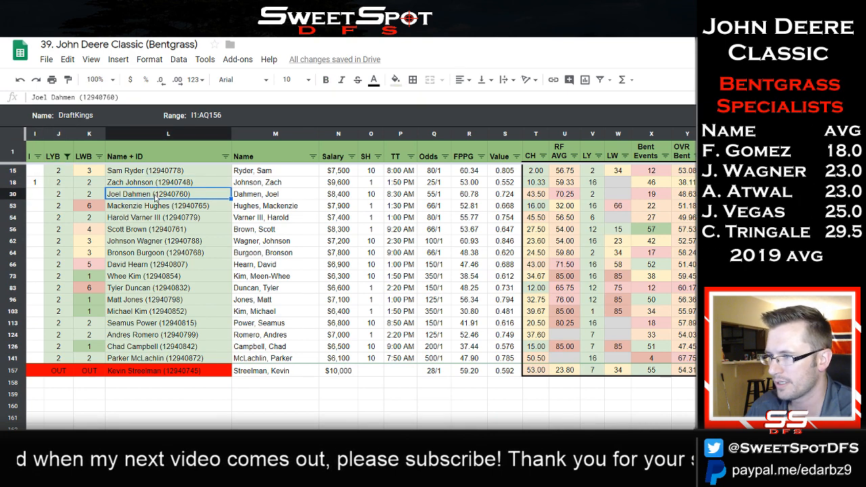
{"action": "left_click", "coordinate": [565, 196]}
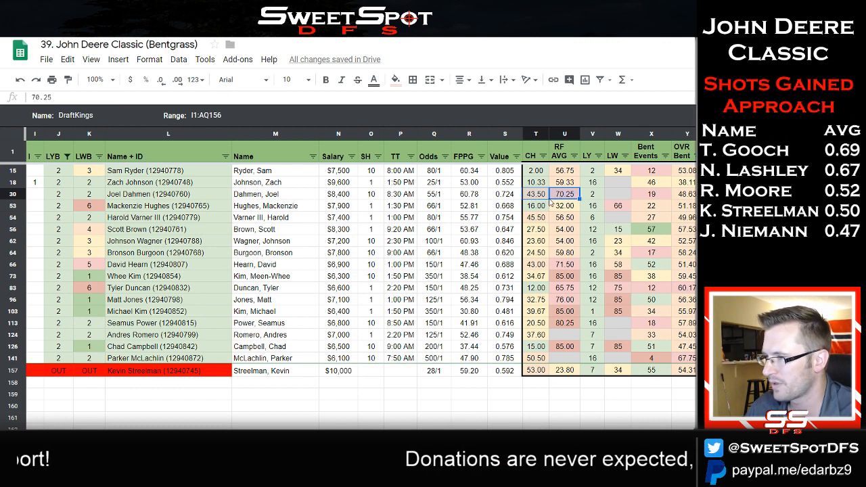
{"action": "left_click", "coordinate": [37, 210]}
{"action": "type", "text": "2"}
{"action": "left_click", "coordinate": [39, 230]}
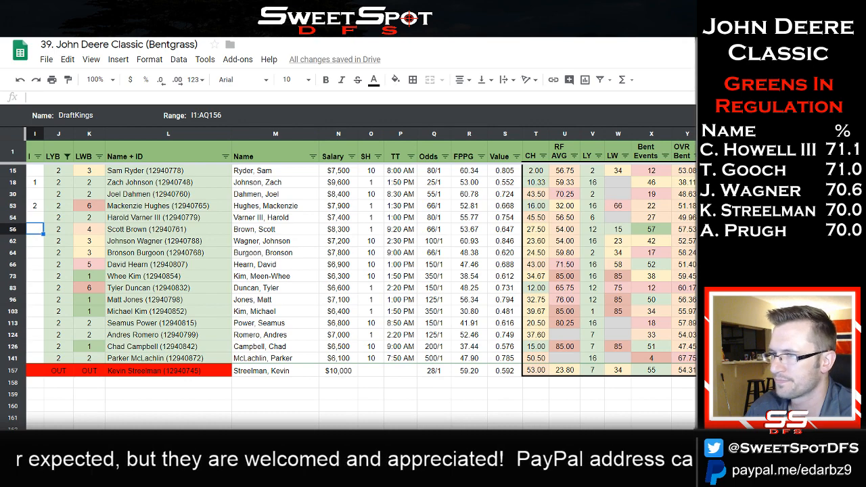
Sort the filtered player list by OVR Bent from A to Z.
{"action": "left_click", "coordinate": [693, 156]}
{"action": "left_click", "coordinate": [575, 174]}
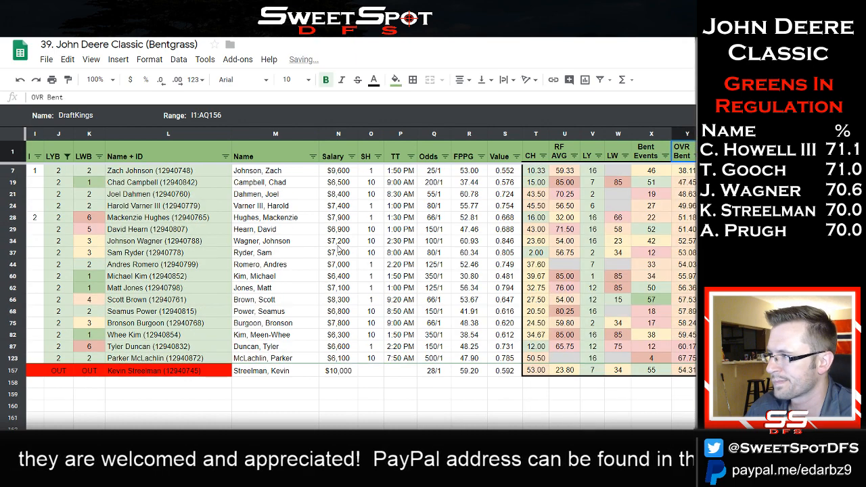
{"action": "left_click", "coordinate": [33, 182]}
{"action": "type", "text": "1"}
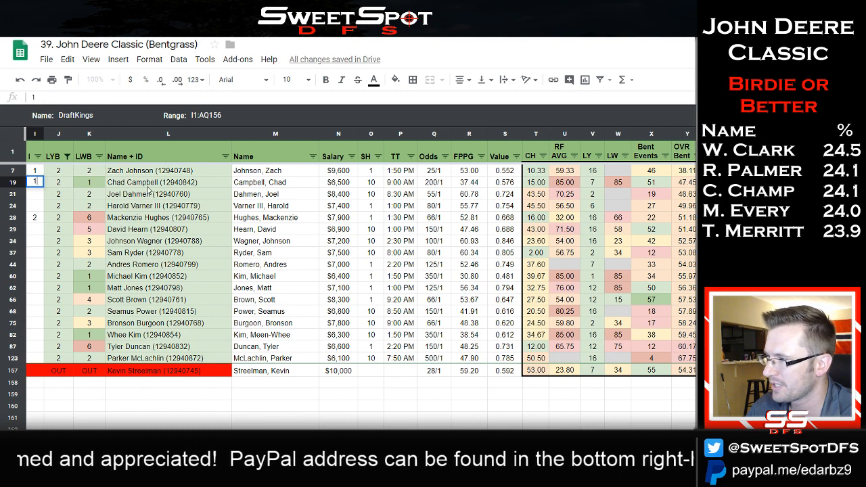
{"action": "left_click", "coordinate": [352, 187]}
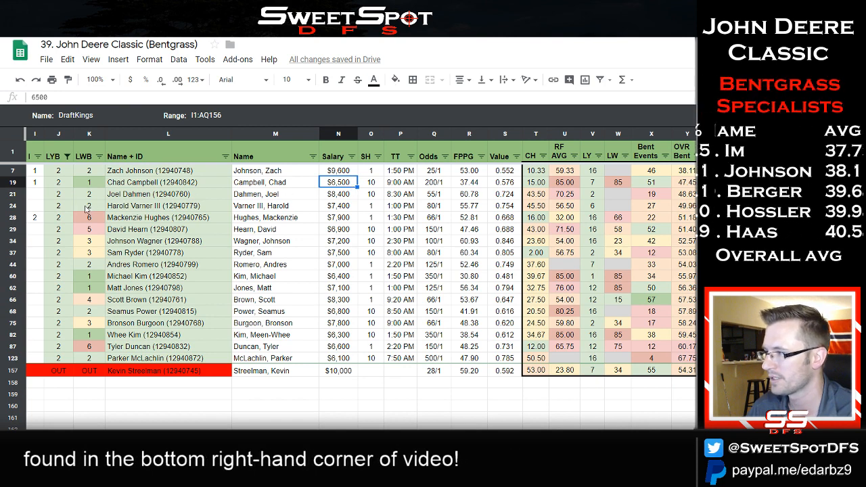
Clear Mackenzie Hughes' rating in column I and enter a 2 for Joel Dahmen.
{"action": "left_click", "coordinate": [34, 219]}
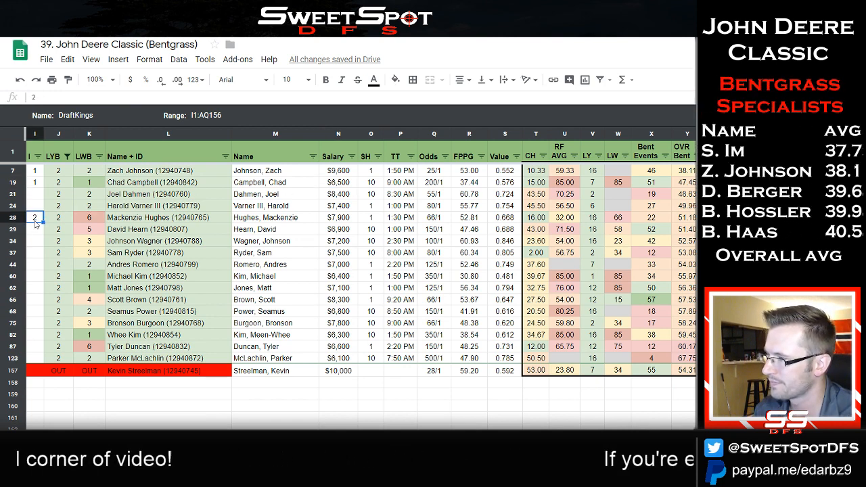
{"action": "key", "text": "Delete"}
{"action": "left_click", "coordinate": [40, 196]}
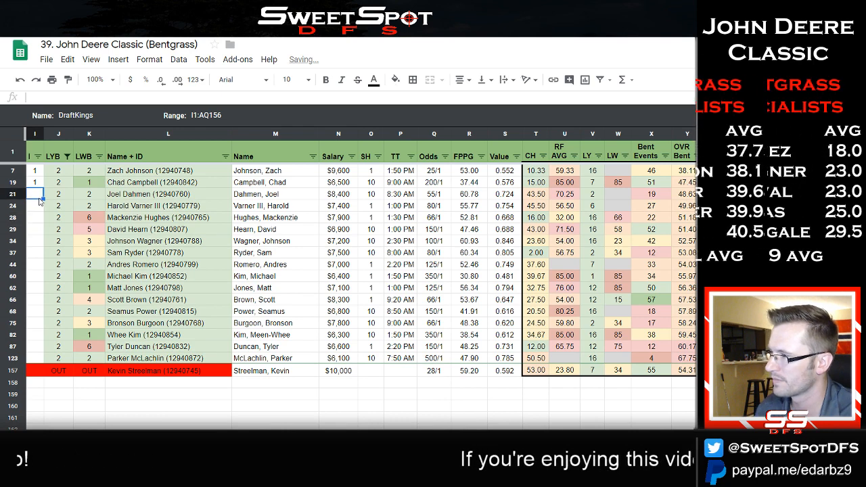
{"action": "type", "text": "2"}
{"action": "key", "text": "Return"}
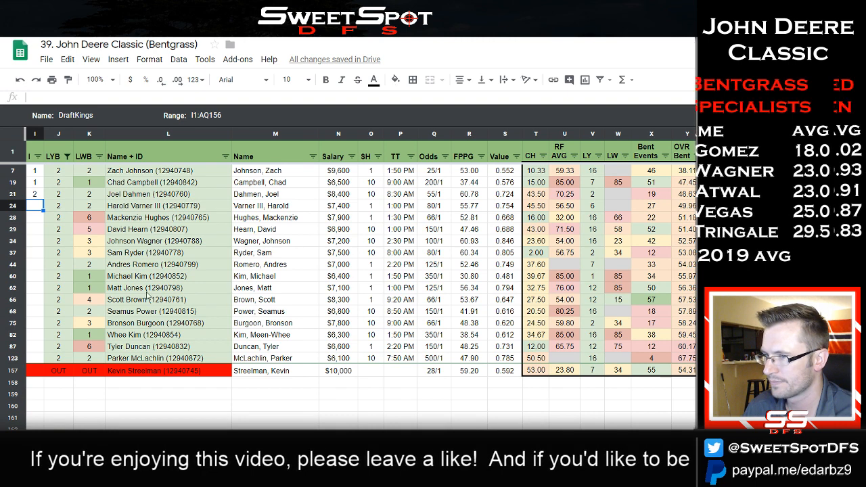
Sort the filtered player list by T10 Bent % from Z to A and review the highest-ranked rows.
{"action": "left_click", "coordinate": [724, 156]}
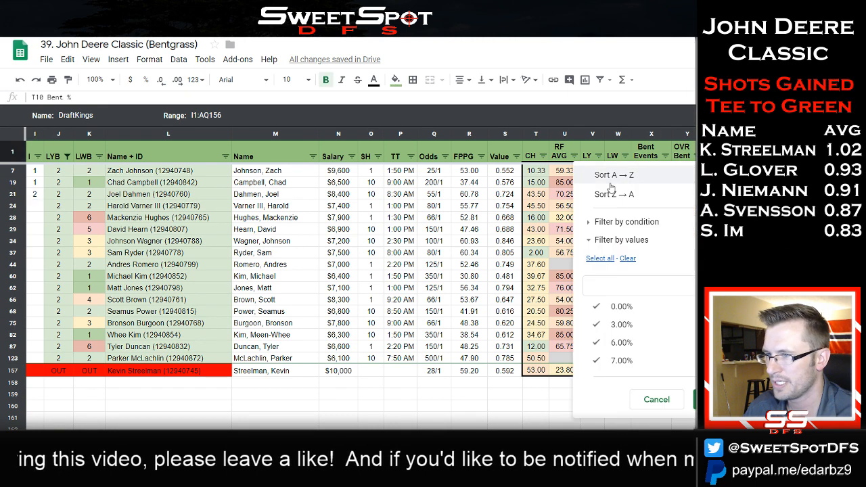
{"action": "left_click", "coordinate": [607, 197]}
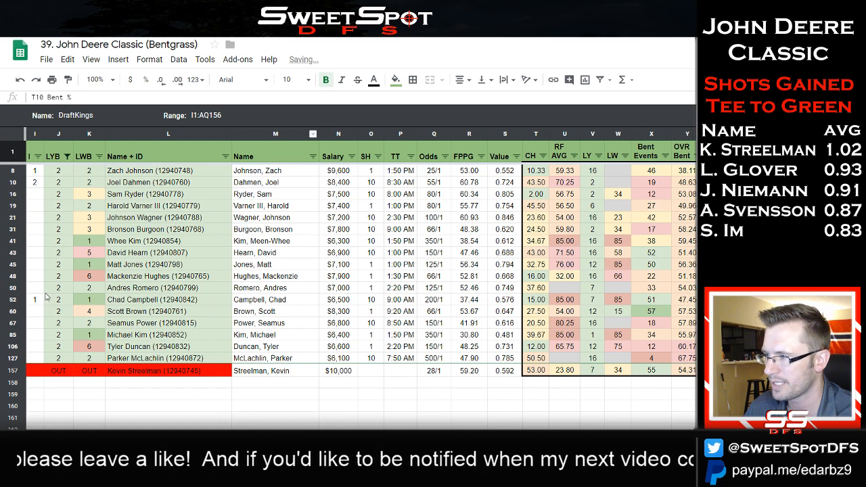
{"action": "left_click_drag", "start_coordinate": [716, 171], "coordinate": [88, 311]}
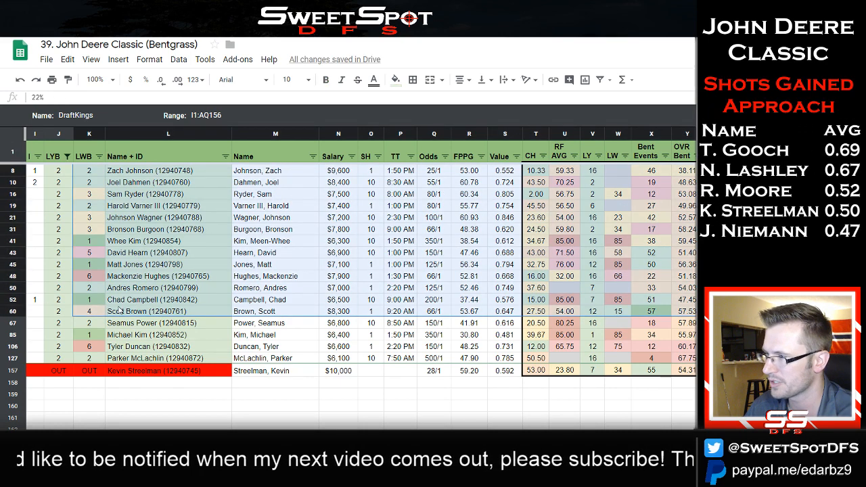
Enter a 1 in column I for both Bronson Burgoon and Sam Ryder.
{"action": "left_click", "coordinate": [34, 228]}
{"action": "type", "text": "1"}
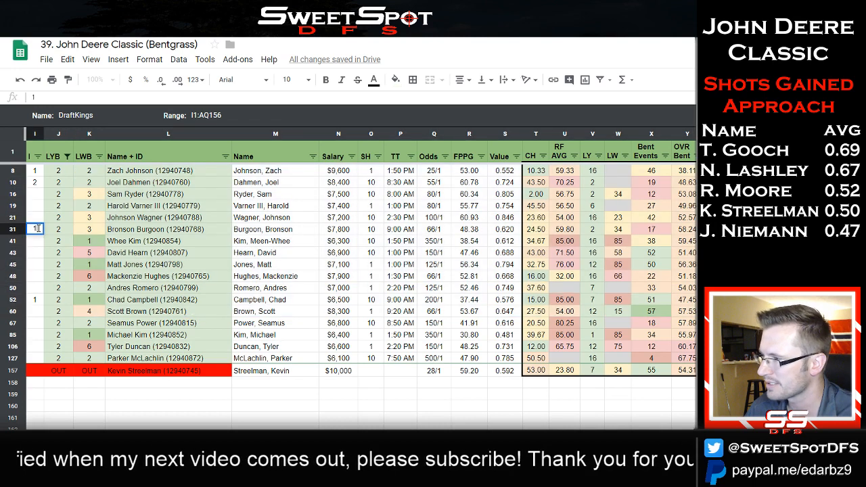
{"action": "left_click", "coordinate": [40, 205]}
{"action": "left_click", "coordinate": [39, 195]}
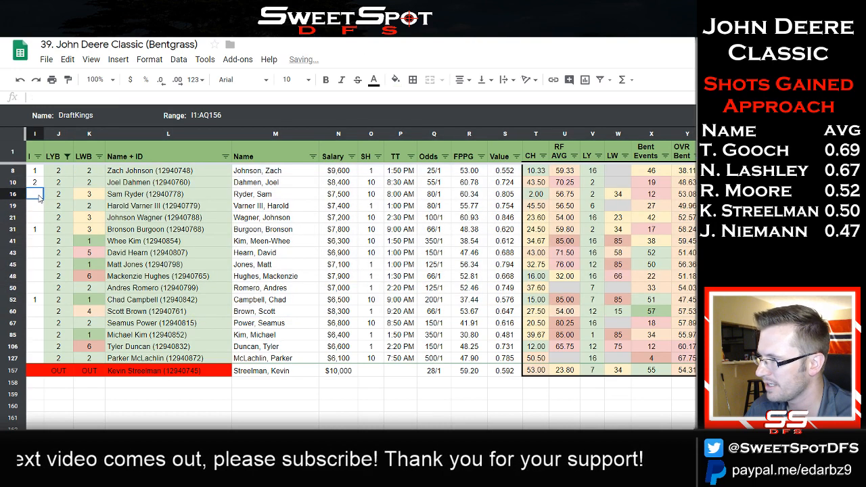
{"action": "type", "text": "1"}
{"action": "key", "text": "Return"}
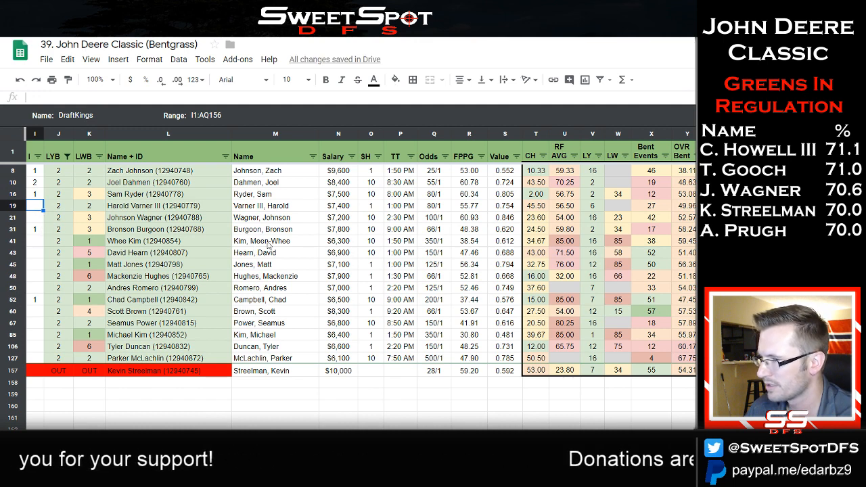
Sort the filtered player list by RF AVG from A to Z and review the players with the best recent form.
{"action": "left_click", "coordinate": [575, 157]}
{"action": "left_click", "coordinate": [485, 177]}
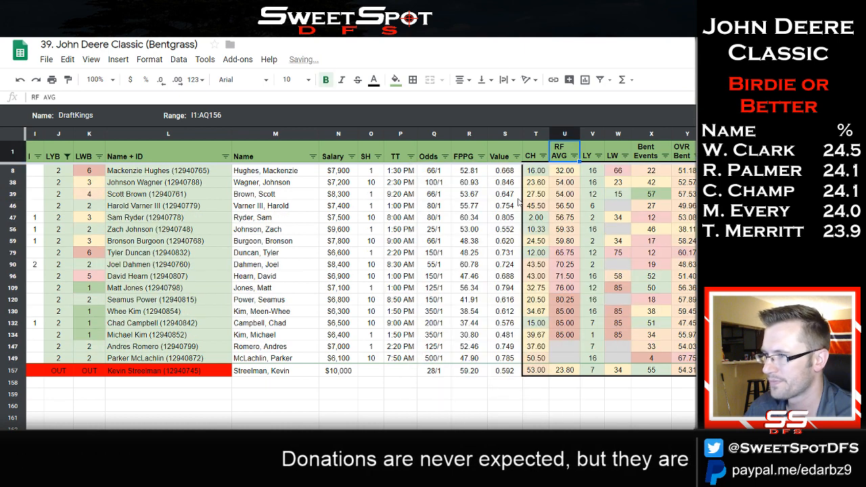
{"action": "left_click_drag", "start_coordinate": [572, 184], "coordinate": [67, 242]}
Enter a 1 in column I for Scott Brown and a 2 for Johnson Wagner.
{"action": "left_click", "coordinate": [159, 196]}
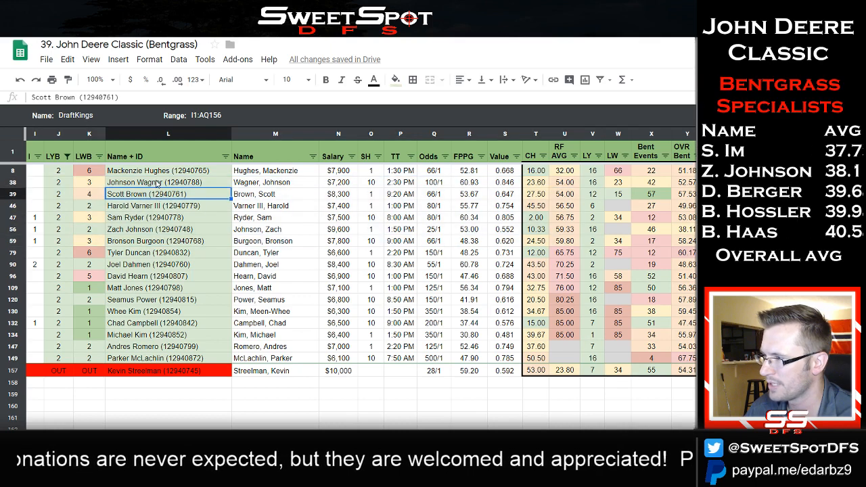
{"action": "left_click", "coordinate": [157, 184]}
{"action": "left_click", "coordinate": [38, 196]}
{"action": "type", "text": "1"}
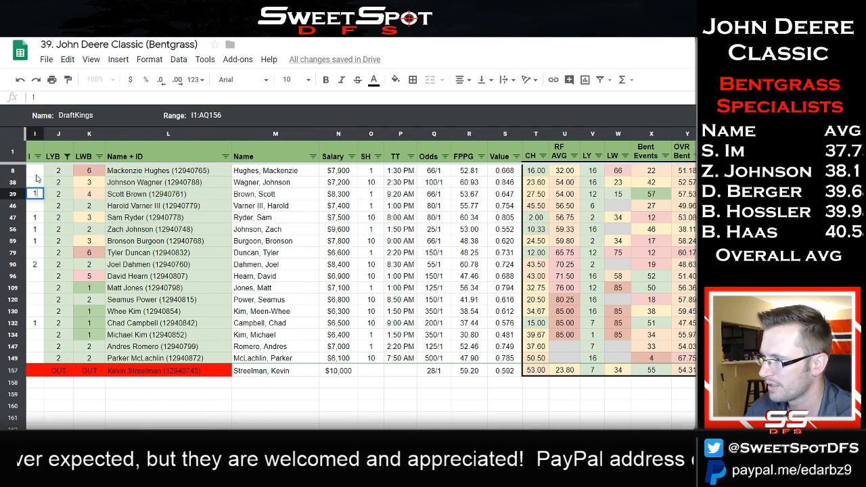
{"action": "left_click", "coordinate": [38, 182]}
{"action": "type", "text": "2"}
{"action": "left_click", "coordinate": [178, 196]}
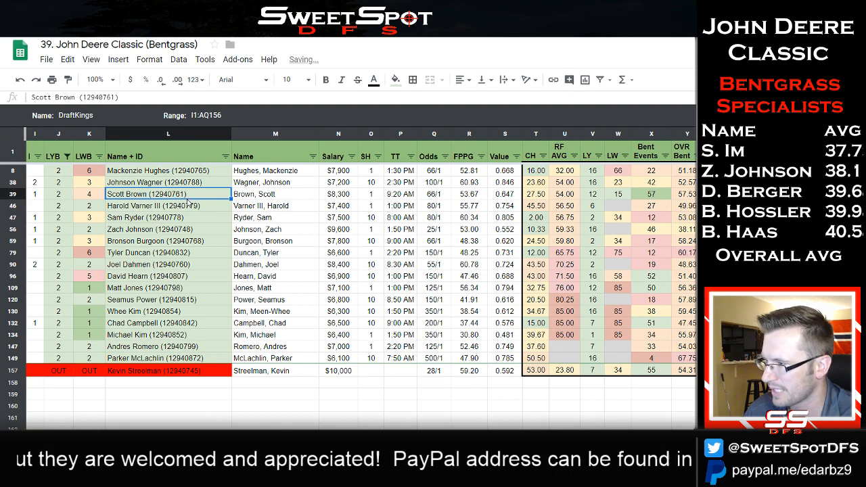
Change the LYB filter to show only players with the value 3, and sort them by OVR Bent from A to Z.
{"action": "left_click", "coordinate": [67, 156]}
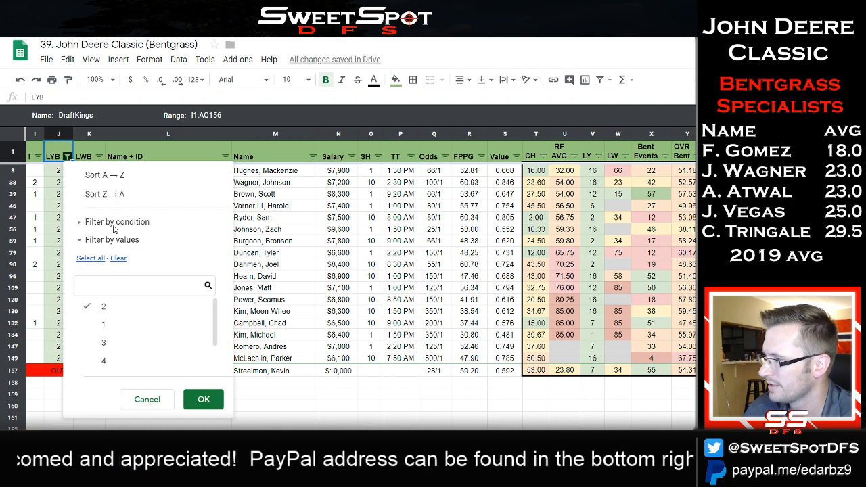
{"action": "left_click", "coordinate": [101, 307]}
{"action": "left_click", "coordinate": [101, 342]}
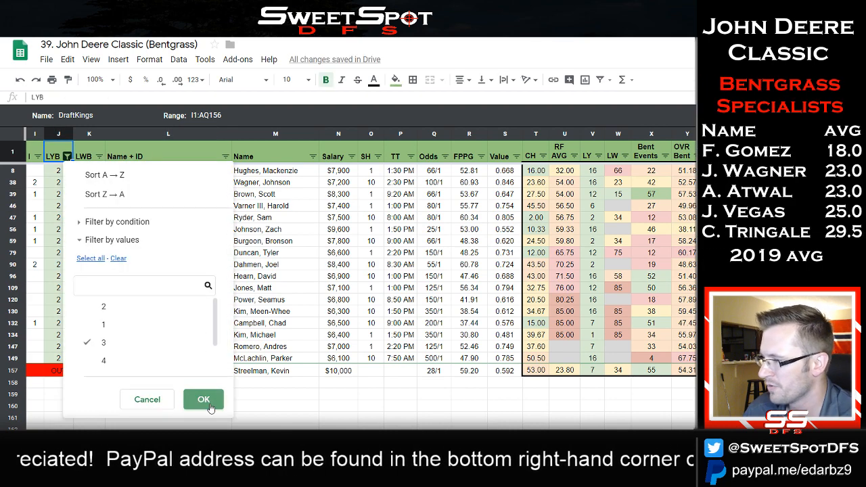
{"action": "left_click", "coordinate": [203, 399]}
{"action": "scroll", "coordinate": [175, 300], "scroll_direction": "up", "scroll_amount": 5}
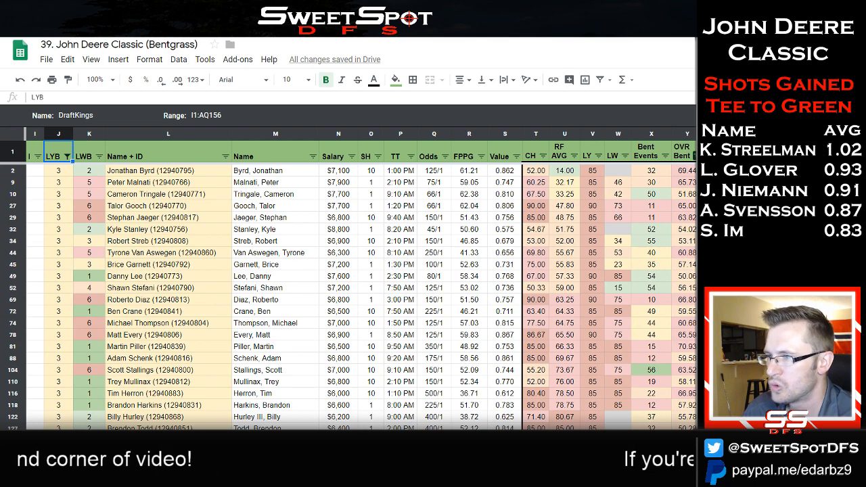
{"action": "left_click", "coordinate": [693, 156]}
{"action": "left_click", "coordinate": [636, 174]}
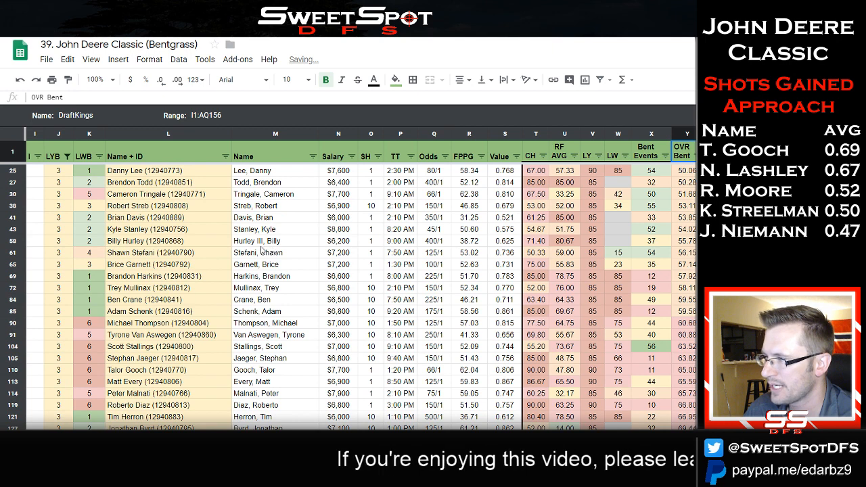
Enter ratings in column I: 1 for Danny Lee, 1 for Kyle Stanley and 2 for Brandon Harkins.
{"action": "left_click", "coordinate": [36, 170]}
{"action": "type", "text": "1"}
{"action": "key", "text": "Return"}
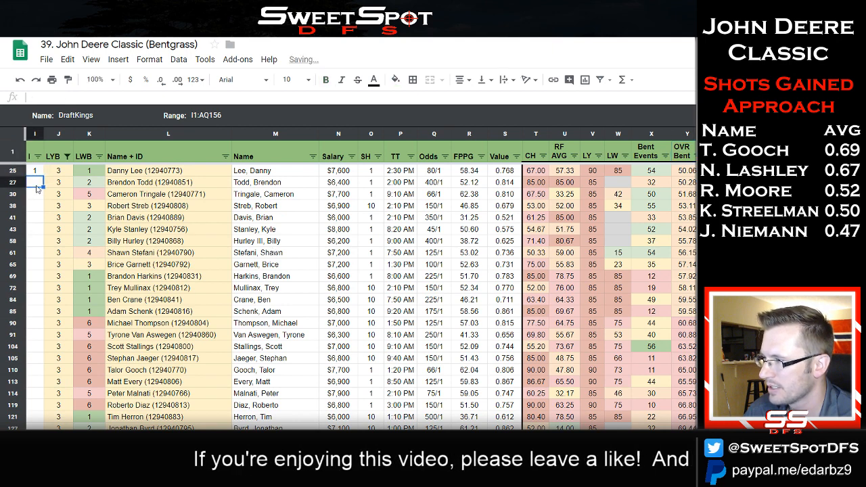
{"action": "left_click", "coordinate": [35, 195]}
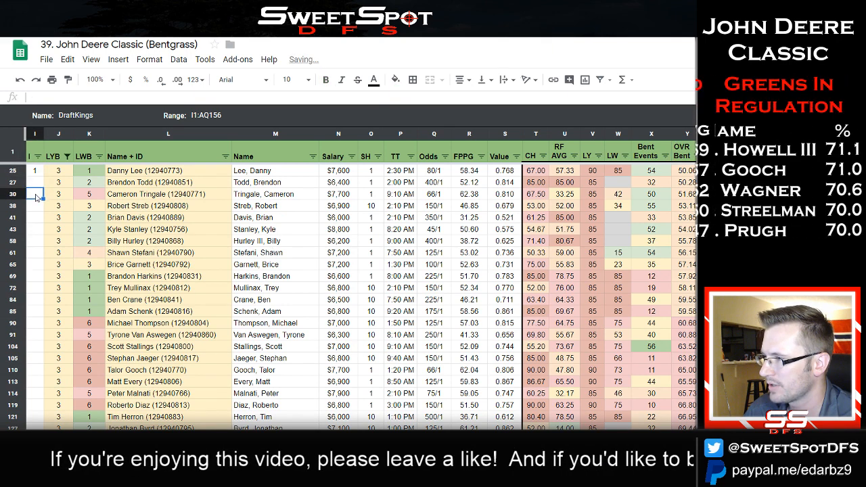
{"action": "left_click", "coordinate": [36, 230]}
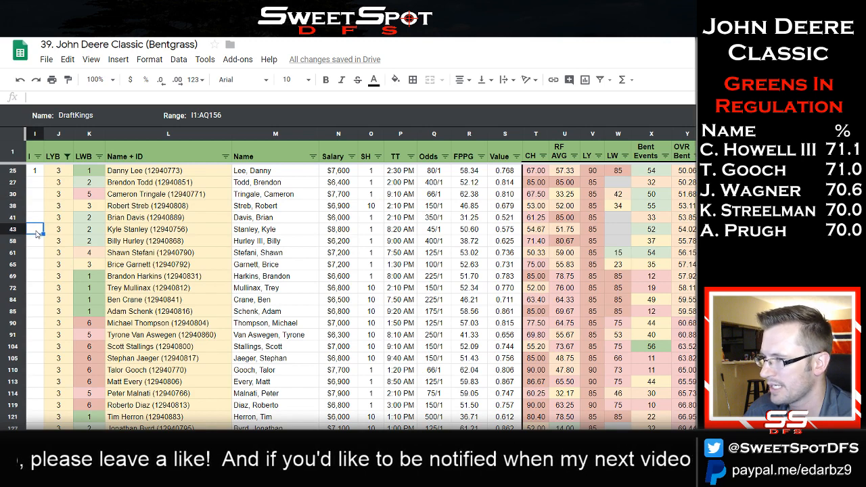
{"action": "type", "text": "1"}
{"action": "key", "text": "Return"}
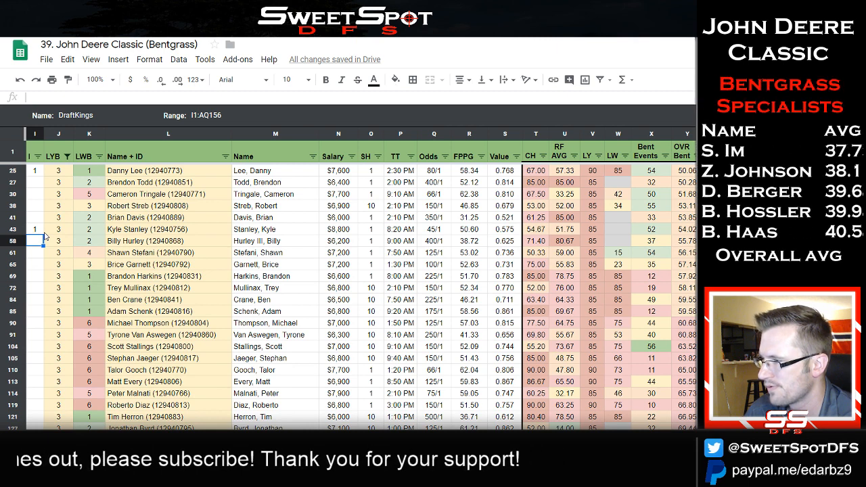
{"action": "left_click", "coordinate": [41, 279]}
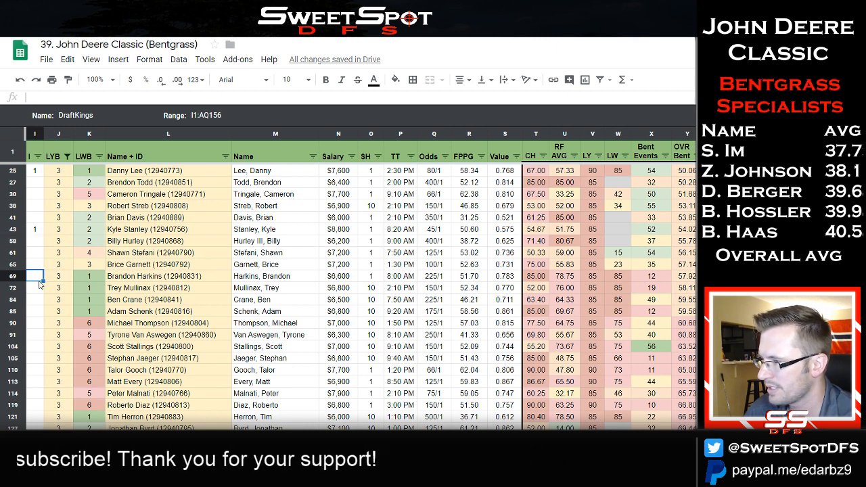
{"action": "type", "text": "2"}
{"action": "key", "text": "Return"}
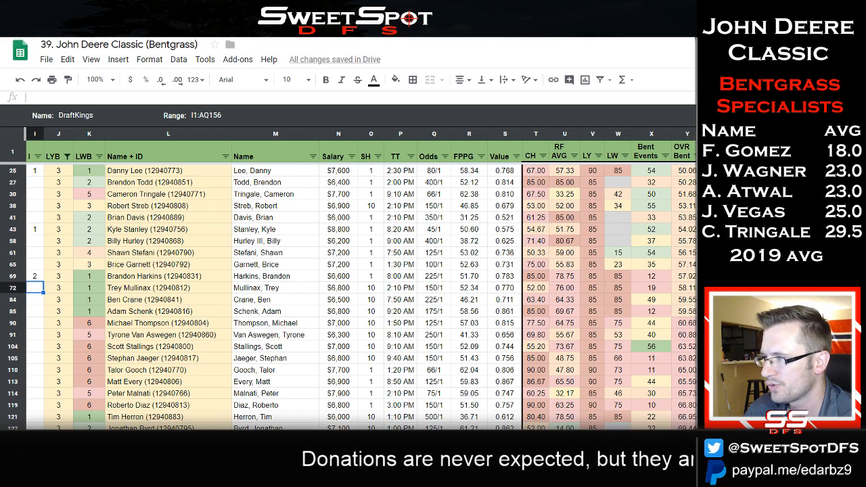
Examine Brendon Todd's salary, course history and recent form, and compare with the CH values of top finishers in the past years' John Deere Classic sheets.
{"action": "left_click_drag", "start_coordinate": [59, 186], "coordinate": [345, 184]}
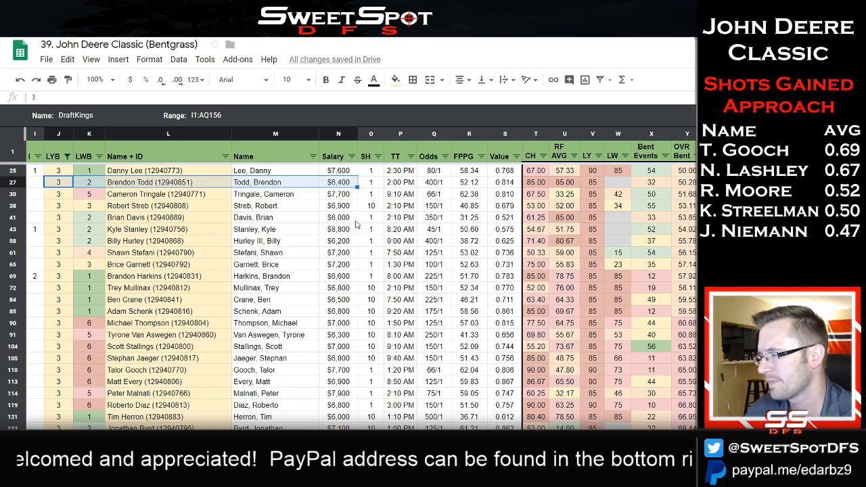
{"action": "left_click_drag", "start_coordinate": [530, 187], "coordinate": [570, 191]}
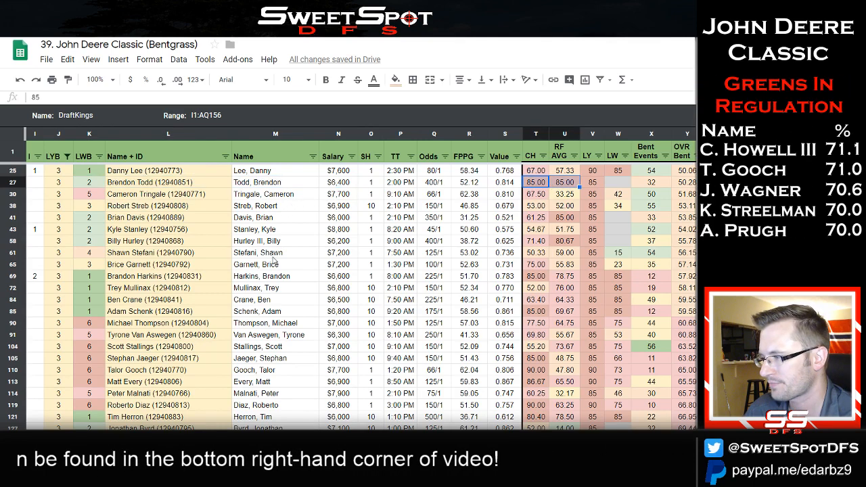
{"action": "left_click", "coordinate": [271, 460]}
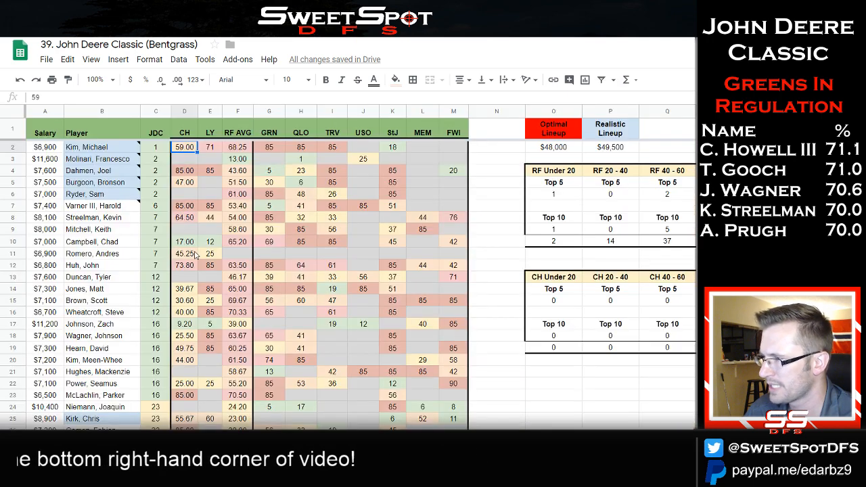
{"action": "left_click", "coordinate": [191, 163]}
{"action": "left_click_drag", "start_coordinate": [188, 148], "coordinate": [189, 242]}
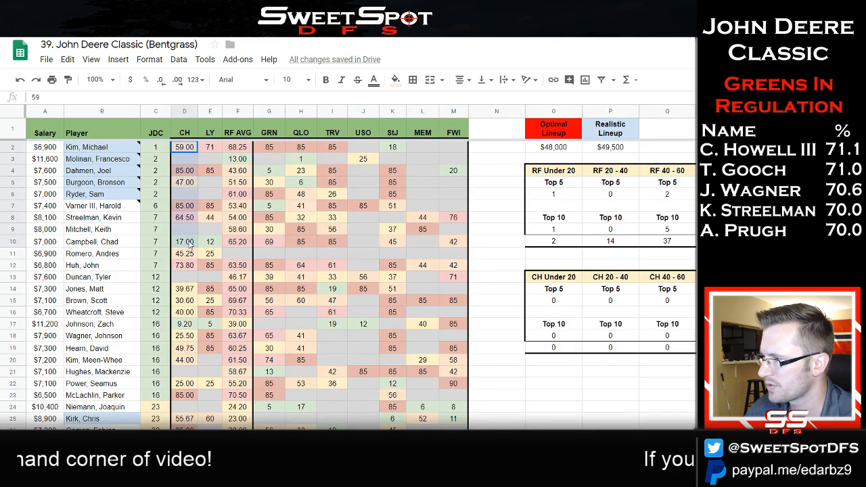
{"action": "left_click", "coordinate": [288, 460]}
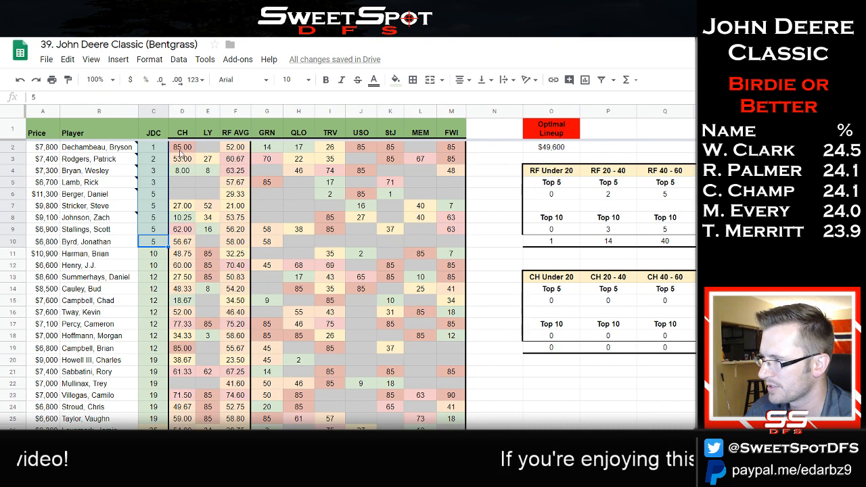
{"action": "left_click_drag", "start_coordinate": [179, 152], "coordinate": [183, 242]}
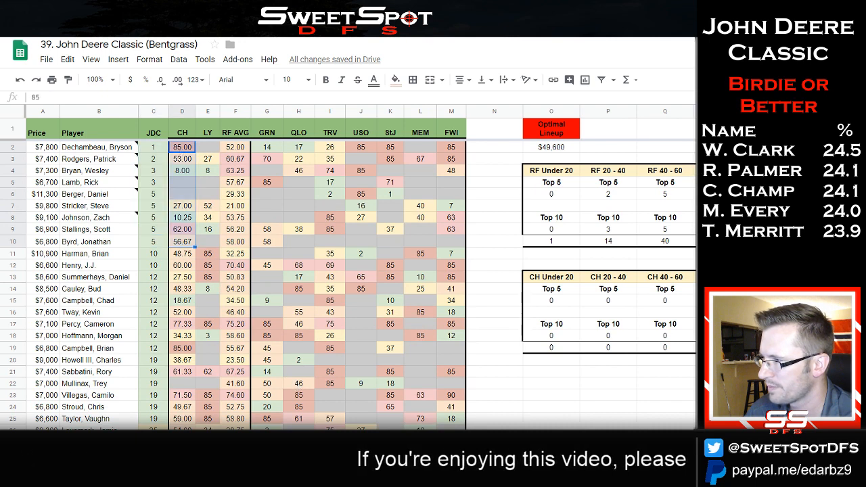
{"action": "left_click", "coordinate": [276, 461]}
{"action": "left_click_drag", "start_coordinate": [149, 140], "coordinate": [152, 246]}
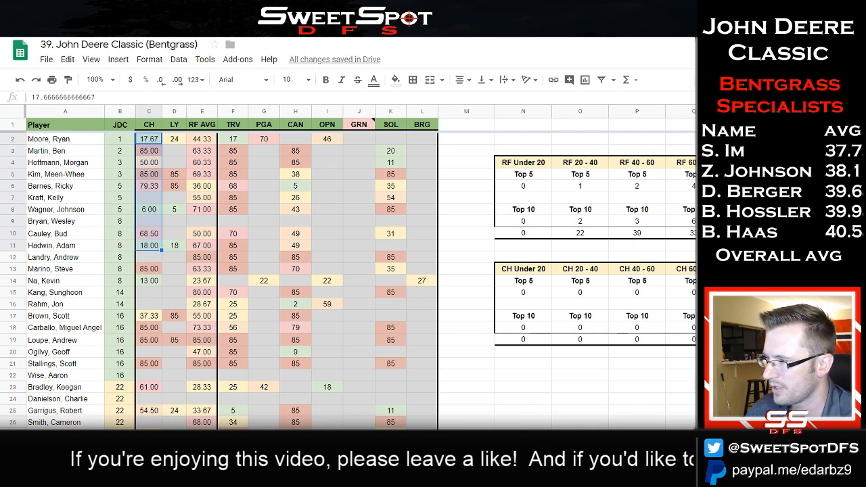
{"action": "left_click", "coordinate": [311, 460]}
{"action": "left_click_drag", "start_coordinate": [150, 141], "coordinate": [150, 309]}
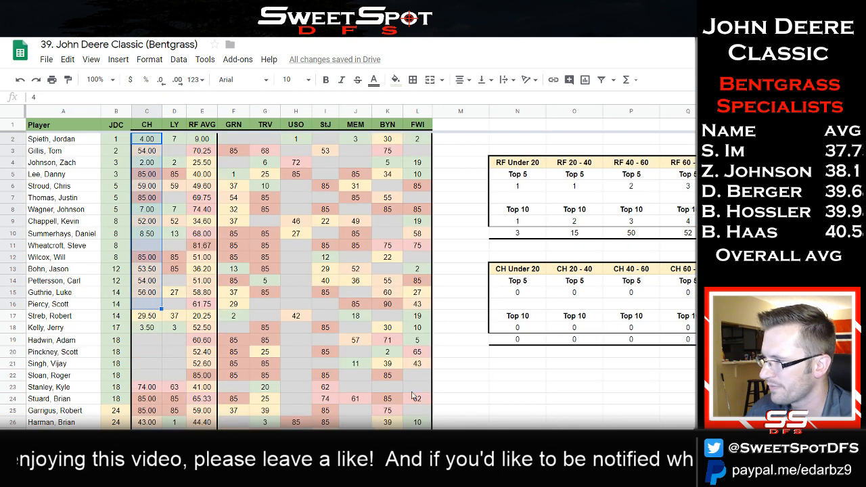
{"action": "left_click", "coordinate": [365, 460]}
{"action": "left_click_drag", "start_coordinate": [150, 140], "coordinate": [145, 163]}
{"action": "left_click", "coordinate": [238, 185]}
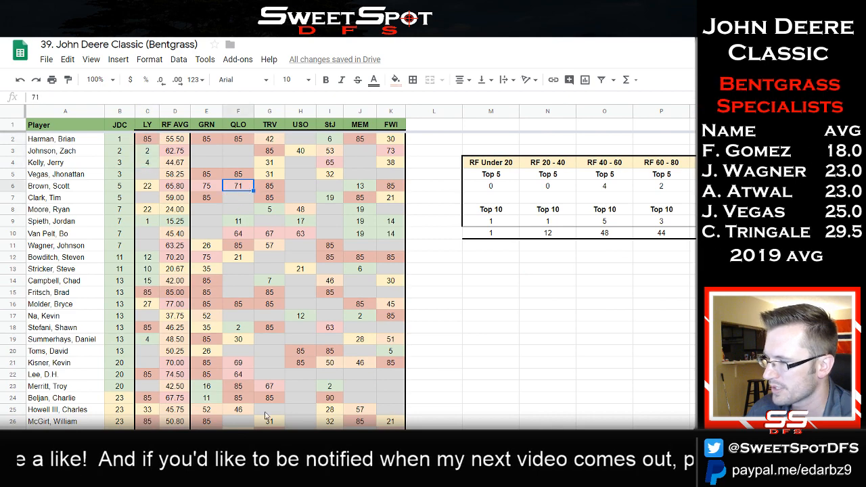
{"action": "left_click", "coordinate": [203, 460]}
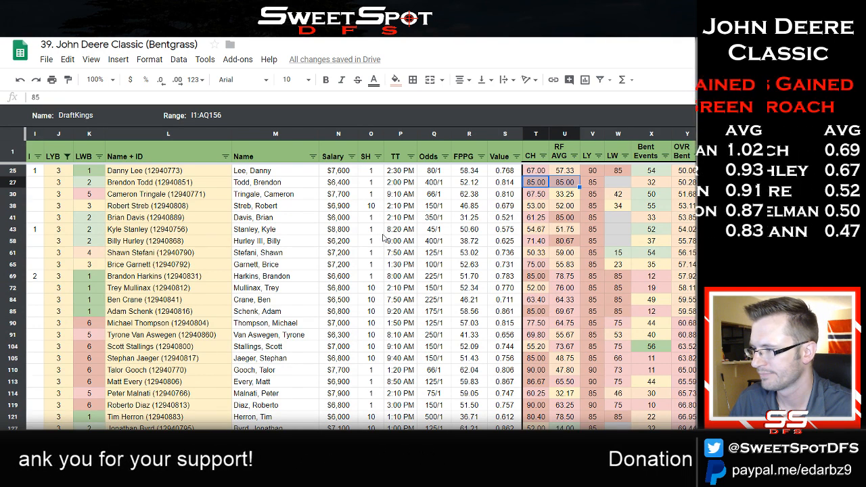
Sort the filtered player list by T10 Bent % from Z to A.
{"action": "left_click", "coordinate": [727, 156]}
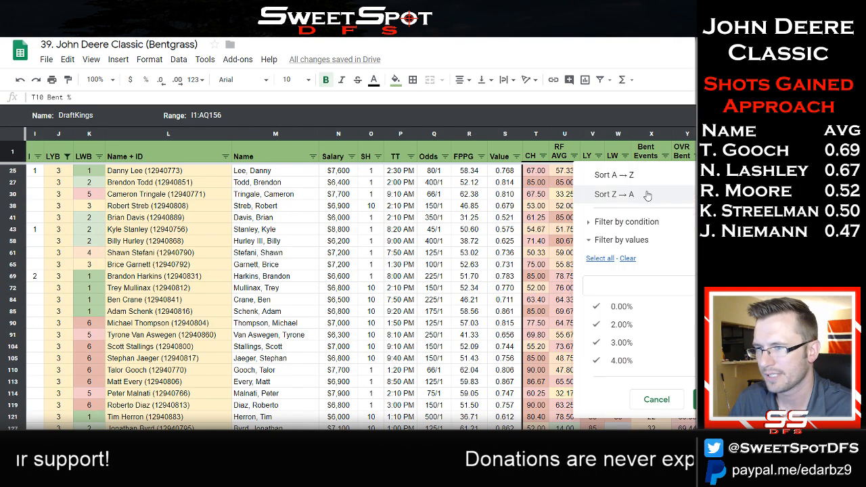
{"action": "left_click", "coordinate": [613, 196]}
{"action": "scroll", "coordinate": [77, 271], "scroll_direction": "up", "scroll_amount": 1}
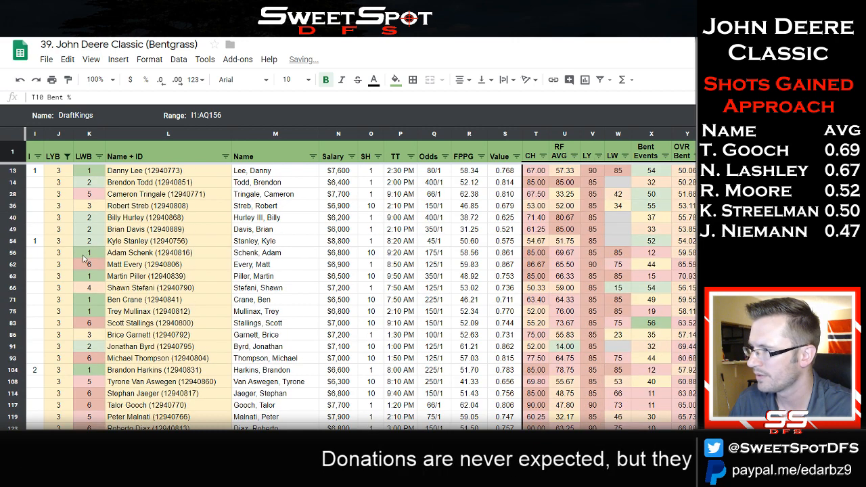
Enter a 2 in column I for Cameron Tringale, Robert Streb and Trey Mullinax.
{"action": "left_click", "coordinate": [38, 196]}
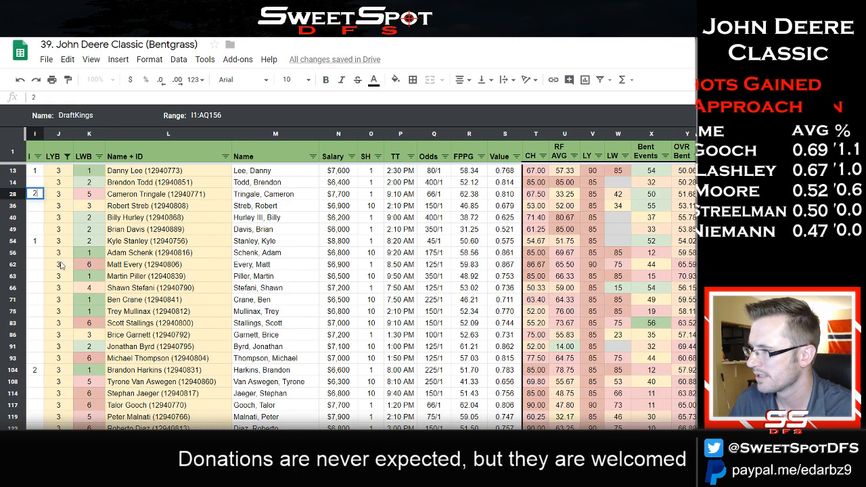
{"action": "type", "text": "2"}
{"action": "left_click", "coordinate": [32, 205]}
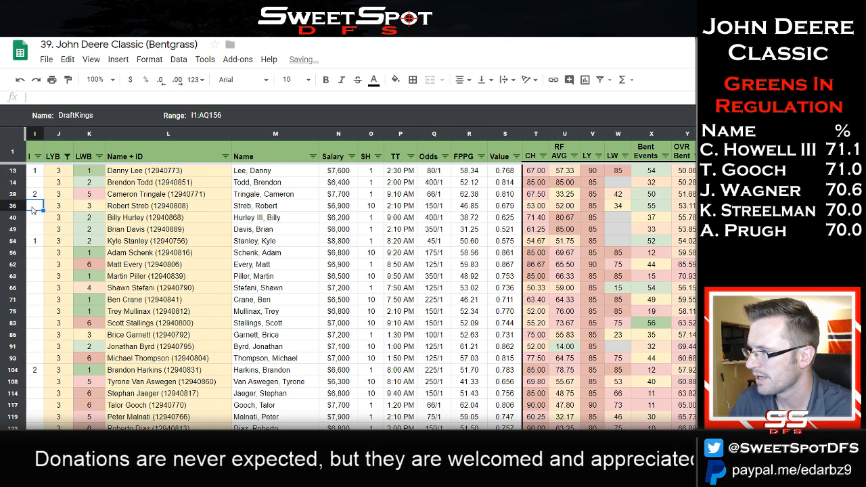
{"action": "type", "text": "2"}
{"action": "left_click", "coordinate": [37, 221]}
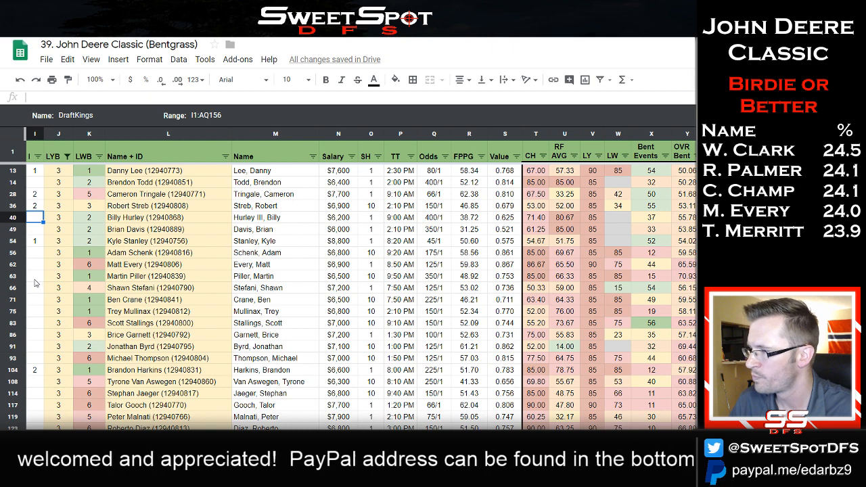
{"action": "left_click", "coordinate": [35, 311]}
{"action": "type", "text": "2"}
{"action": "left_click", "coordinate": [203, 287]}
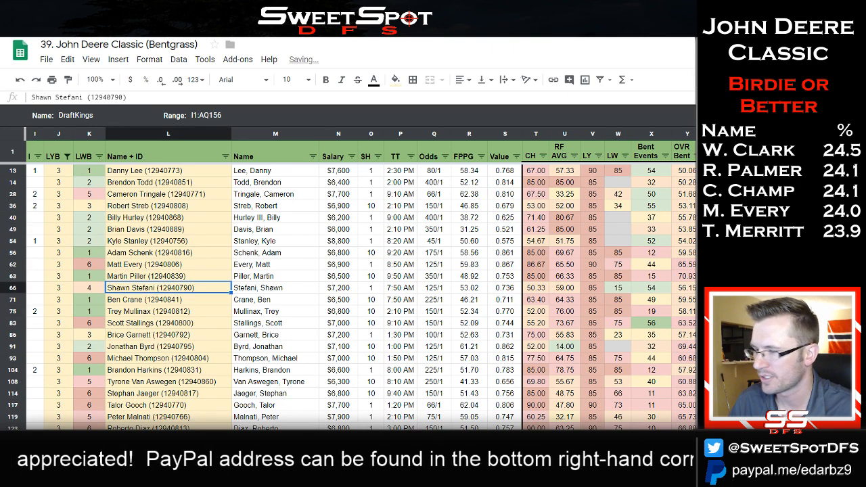
Sort the filtered players by SG: APP from Z to A and review their ratings and strokes-gained columns.
{"action": "scroll", "coordinate": [658, 161], "scroll_direction": "right", "scroll_amount": 4}
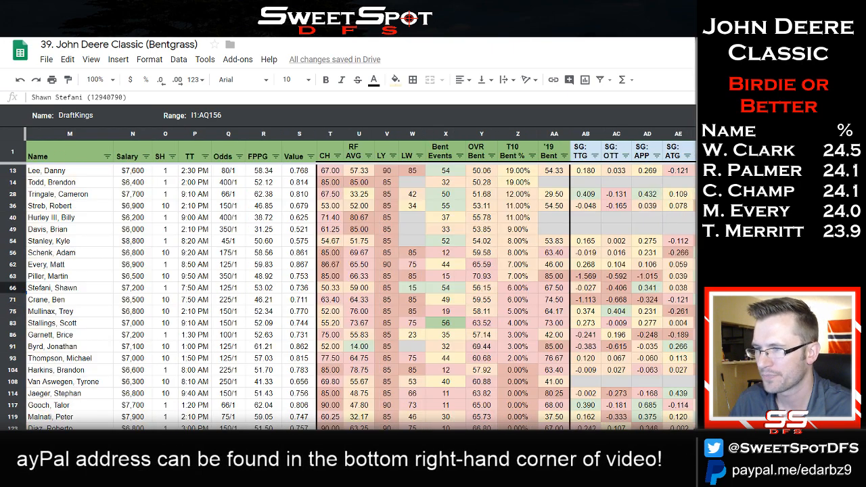
{"action": "left_click", "coordinate": [656, 157]}
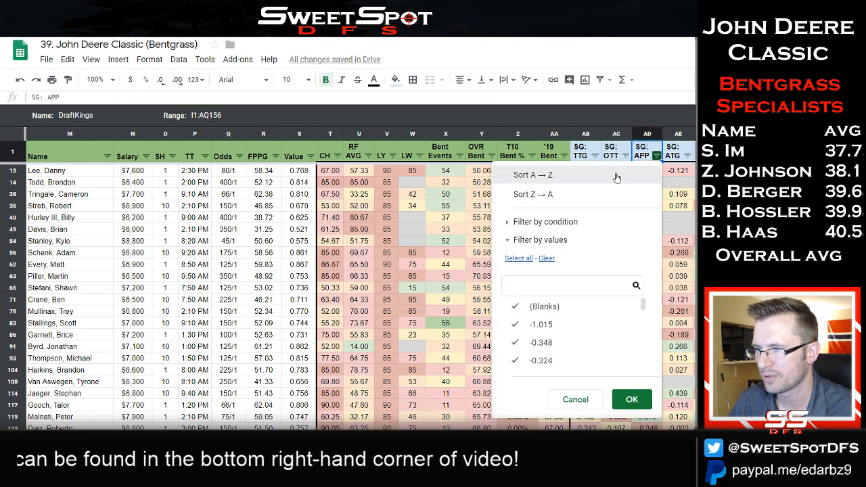
{"action": "left_click", "coordinate": [511, 173]}
{"action": "left_click", "coordinate": [657, 156]}
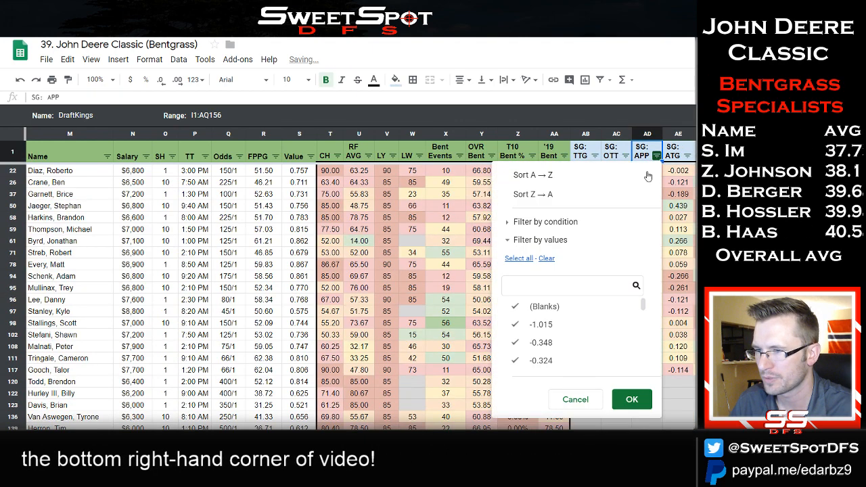
{"action": "left_click", "coordinate": [528, 194]}
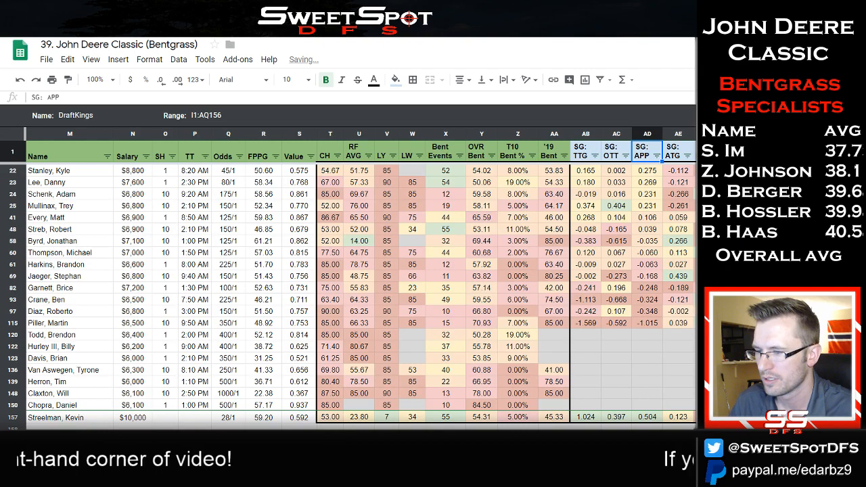
{"action": "scroll", "coordinate": [359, 291], "scroll_direction": "left", "scroll_amount": 4}
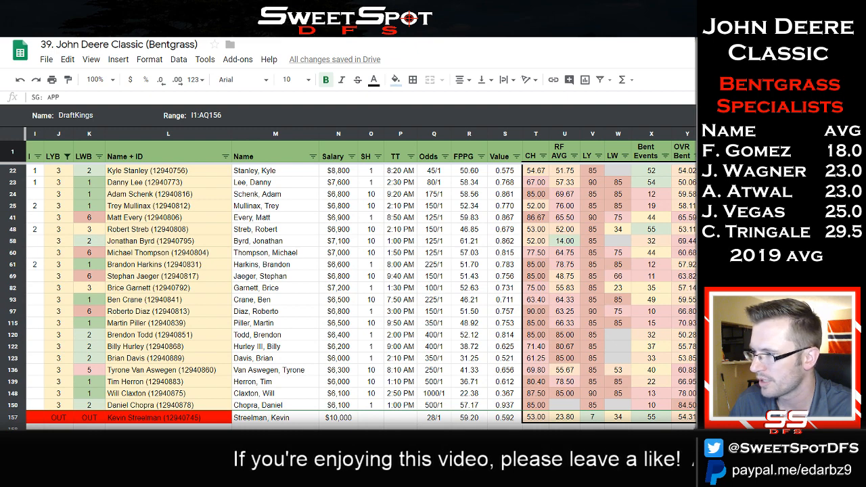
{"action": "scroll", "coordinate": [359, 291], "scroll_direction": "right", "scroll_amount": 10}
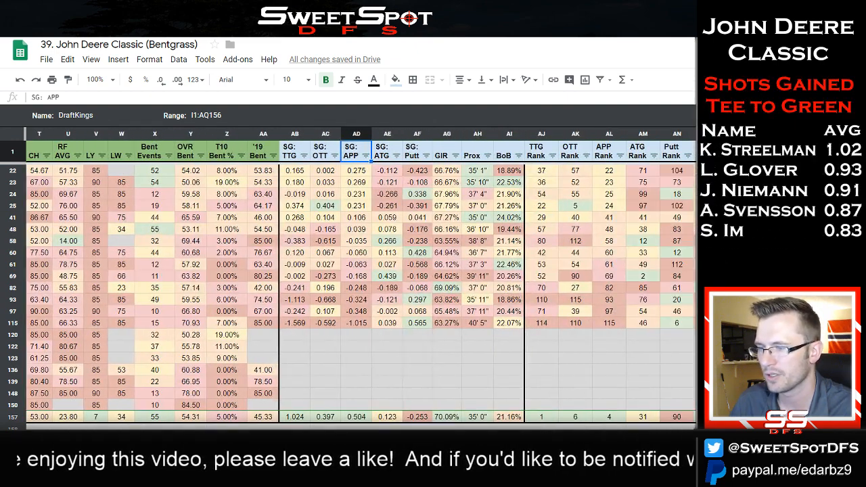
Review the strokes-gained stats and rank columns for the golfers in the LYB 3 group.
{"action": "scroll", "coordinate": [359, 291], "scroll_direction": "right", "scroll_amount": 5}
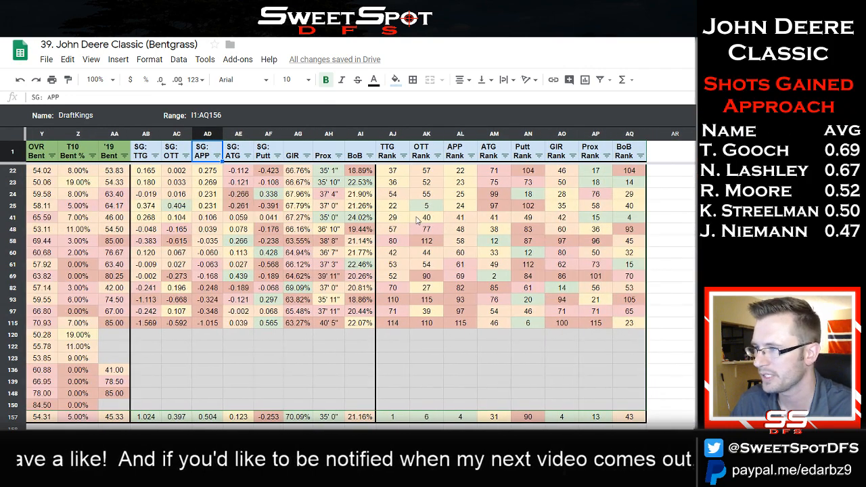
{"action": "scroll", "coordinate": [416, 229], "scroll_direction": "up", "scroll_amount": 2}
{"action": "mouse_move", "coordinate": [396, 170]}
{"action": "left_mouse_down"}
{"action": "mouse_move", "coordinate": [609, 223]}
{"action": "mouse_move", "coordinate": [616, 366]}
{"action": "left_mouse_up"}
{"action": "scroll", "coordinate": [360, 284], "scroll_direction": "left", "scroll_amount": 10}
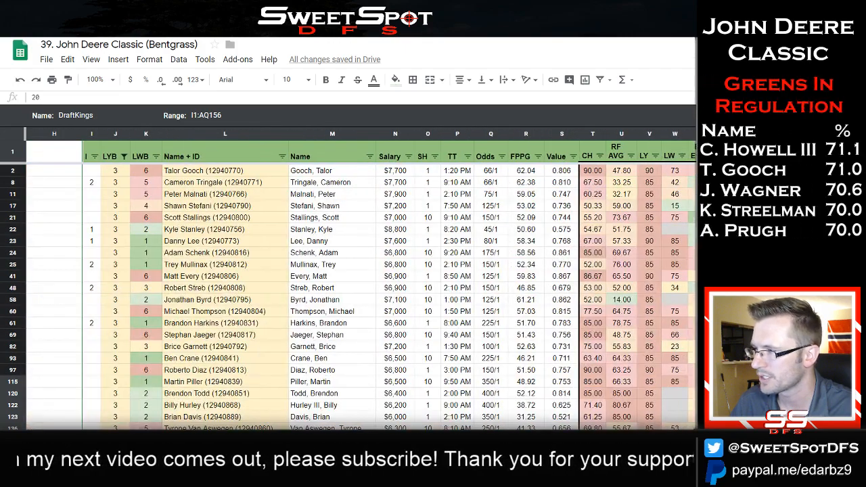
{"action": "scroll", "coordinate": [360, 284], "scroll_direction": "right", "scroll_amount": 7}
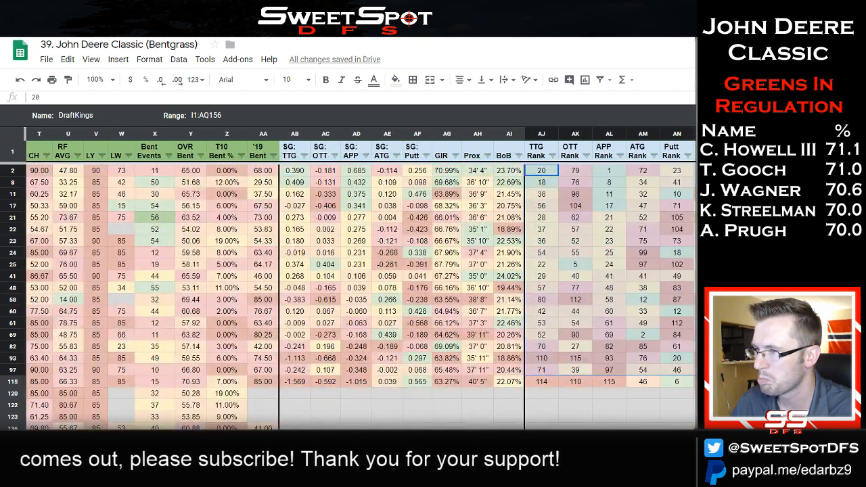
{"action": "left_click", "coordinate": [609, 172]}
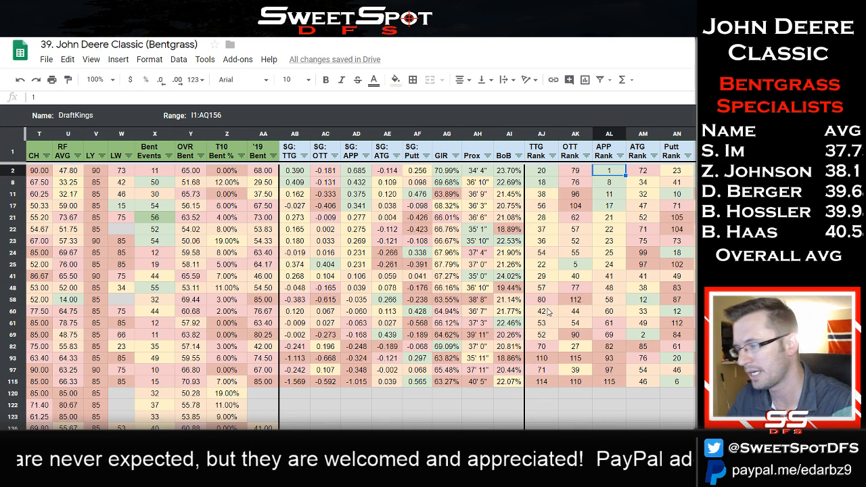
{"action": "scroll", "coordinate": [360, 291], "scroll_direction": "left", "scroll_amount": 8}
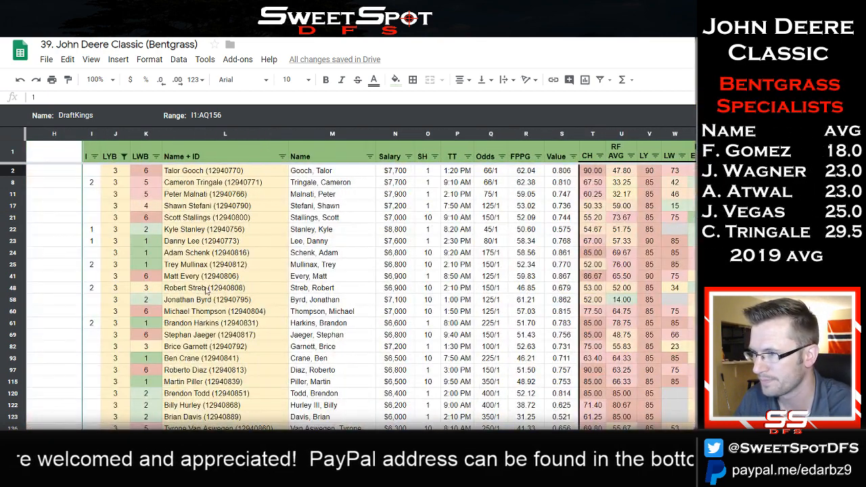
Enter 1 in column I for Talor Gooch in row 2.
{"action": "left_click", "coordinate": [93, 172]}
{"action": "type", "text": "1"}
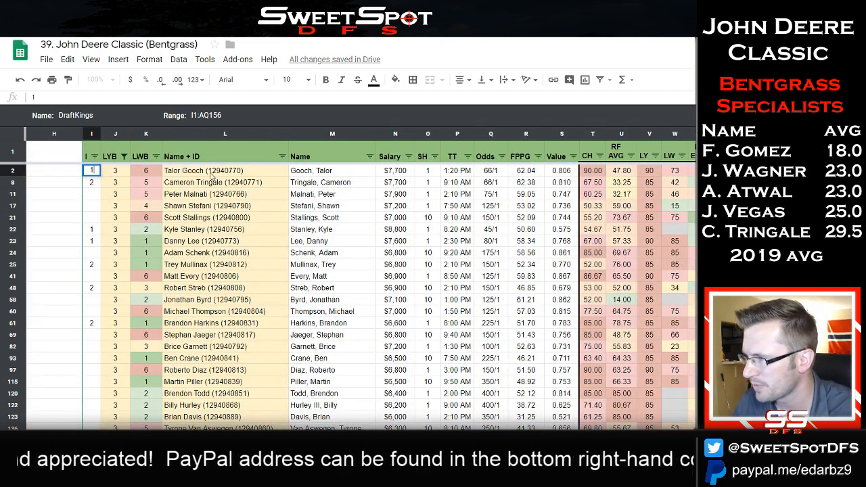
{"action": "left_click", "coordinate": [213, 174]}
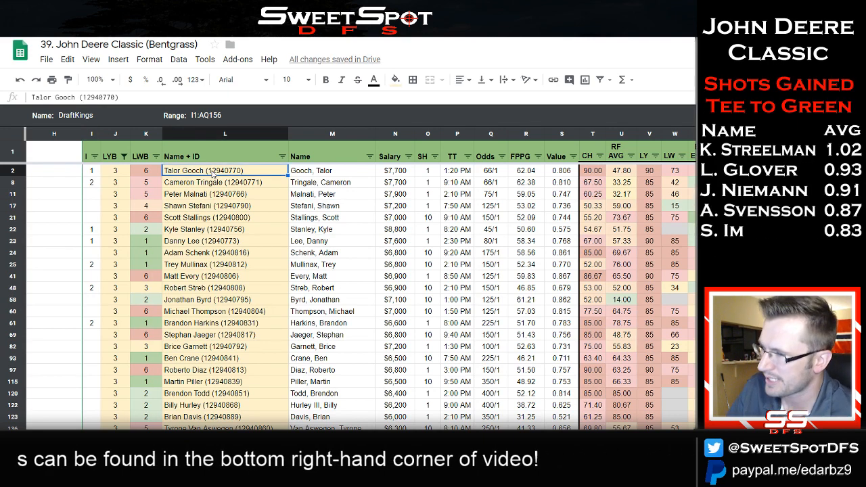
Change Talor Gooch's column I rating in row 2 to 2.
{"action": "left_click", "coordinate": [94, 172]}
{"action": "type", "text": "2"}
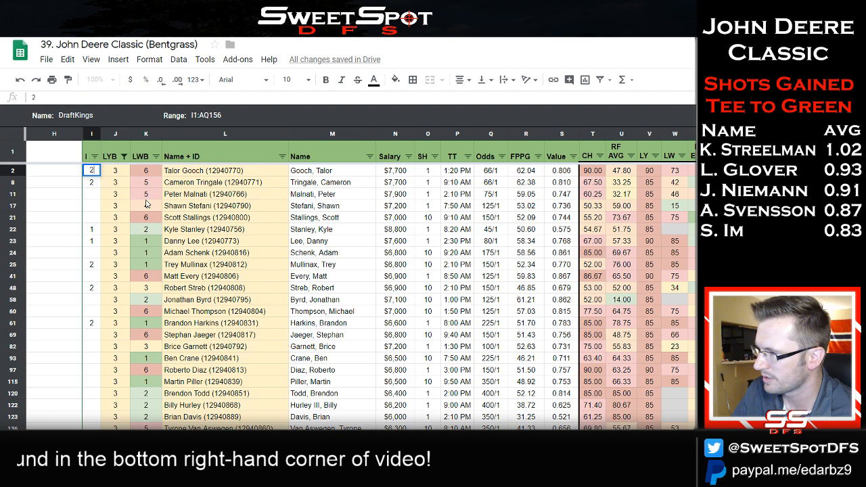
{"action": "left_click", "coordinate": [94, 196]}
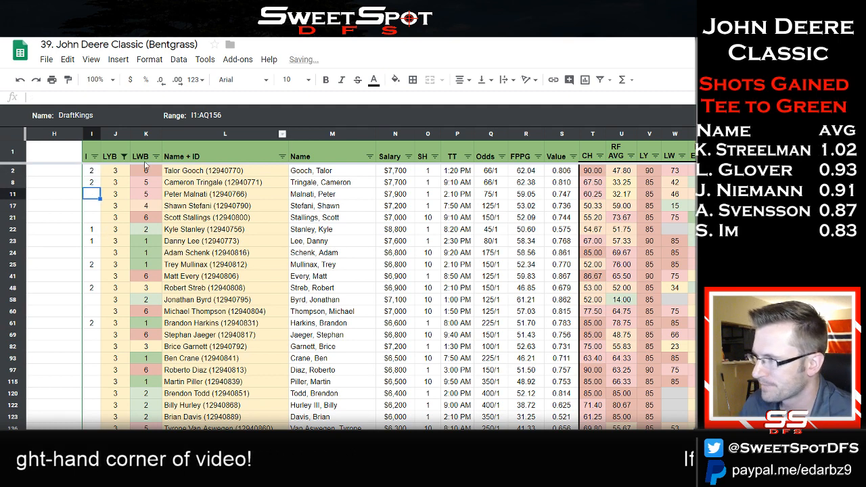
Filter the LYB column by value to show the 4 group instead of the 3 group.
{"action": "left_click", "coordinate": [125, 157]}
{"action": "left_click", "coordinate": [180, 307]}
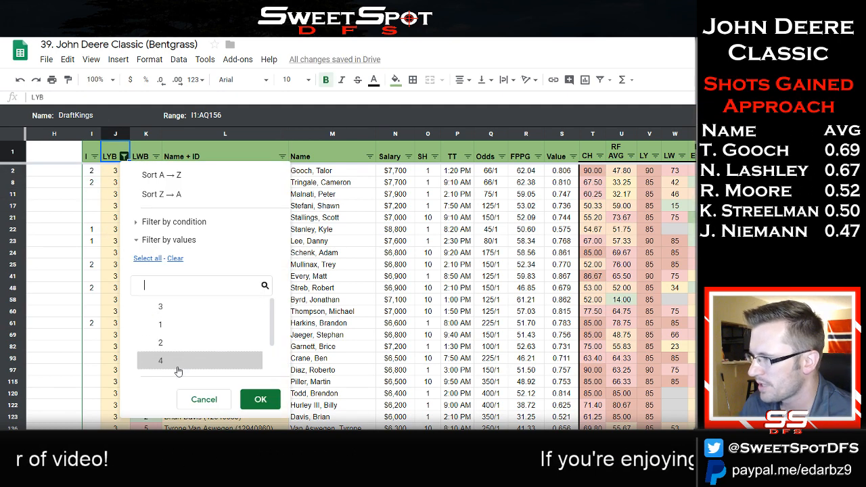
{"action": "left_click", "coordinate": [175, 365]}
{"action": "left_click", "coordinate": [260, 400]}
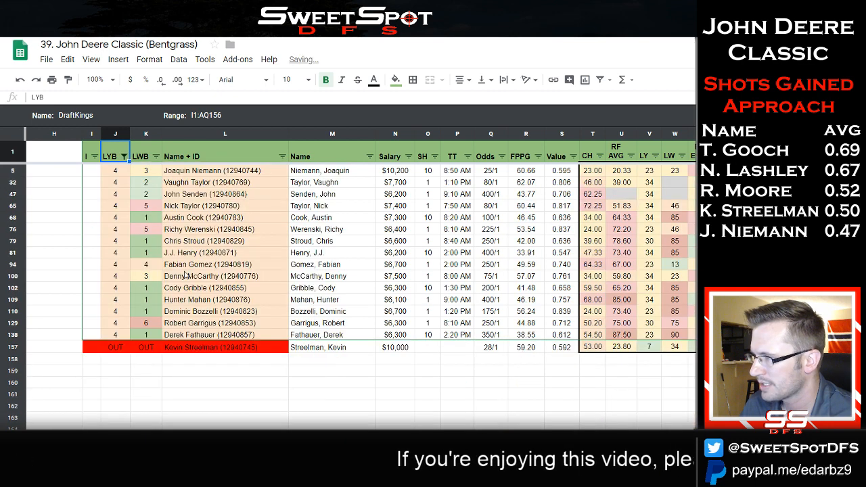
Enter 1 in column I for Joaquin Niemann in row 5.
{"action": "left_click", "coordinate": [97, 176]}
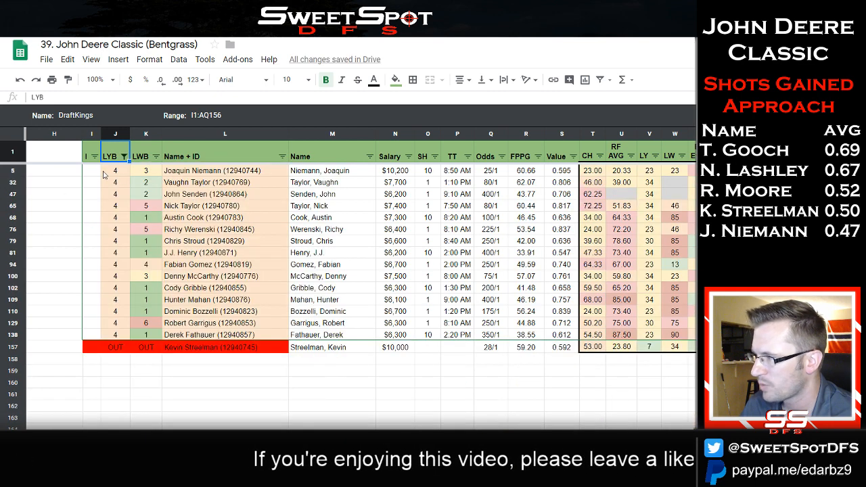
{"action": "type", "text": "1"}
{"action": "key", "text": "Return"}
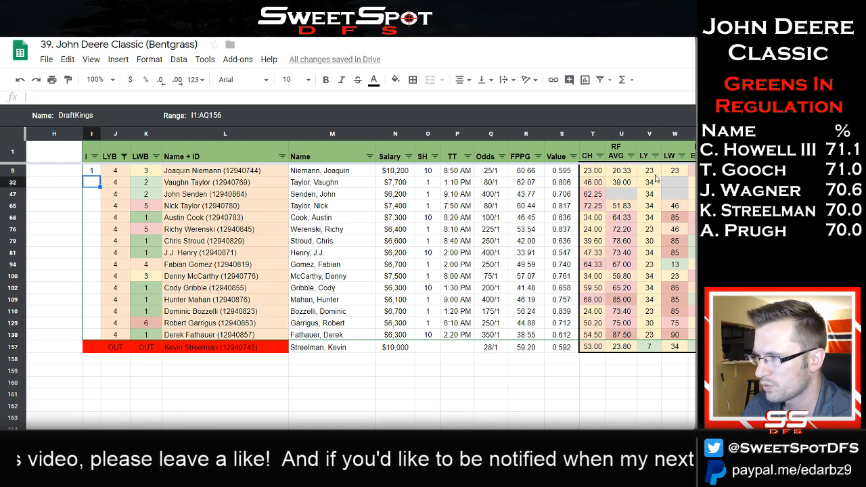
Check the LYB 4 golfers' bentgrass and strokes-gained stats, and enter 1 in column I for Vaughn Taylor in row 32.
{"action": "scroll", "coordinate": [650, 198], "scroll_direction": "right", "scroll_amount": 5}
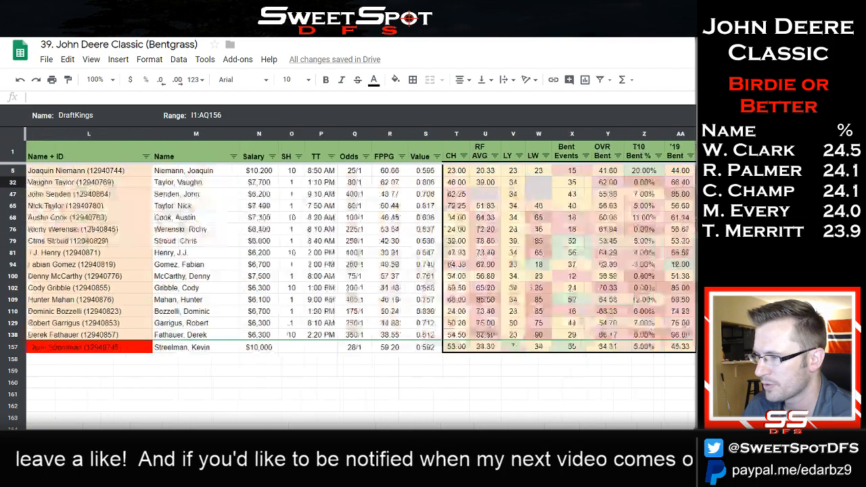
{"action": "scroll", "coordinate": [362, 257], "scroll_direction": "right", "scroll_amount": 3}
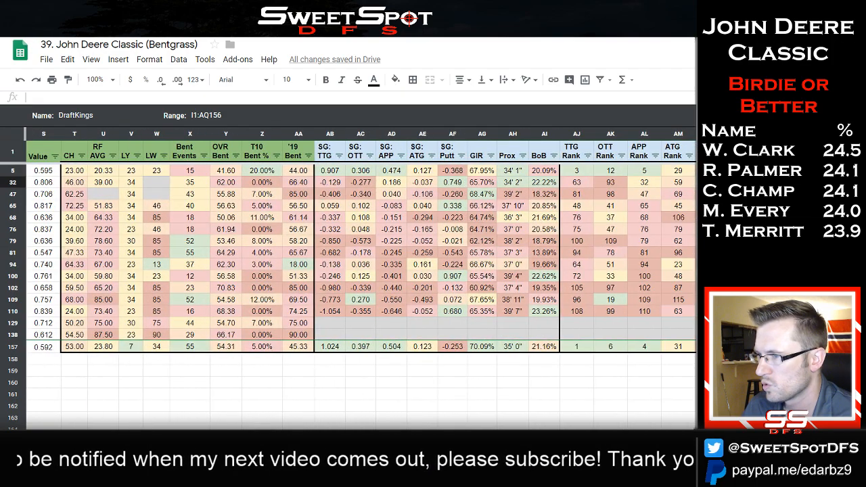
{"action": "scroll", "coordinate": [362, 257], "scroll_direction": "left", "scroll_amount": 6}
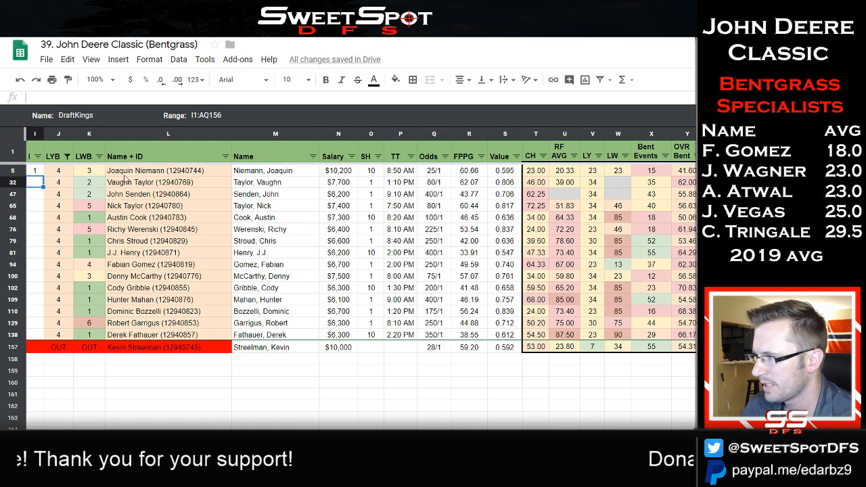
{"action": "type", "text": "1"}
{"action": "left_click", "coordinate": [35, 202]}
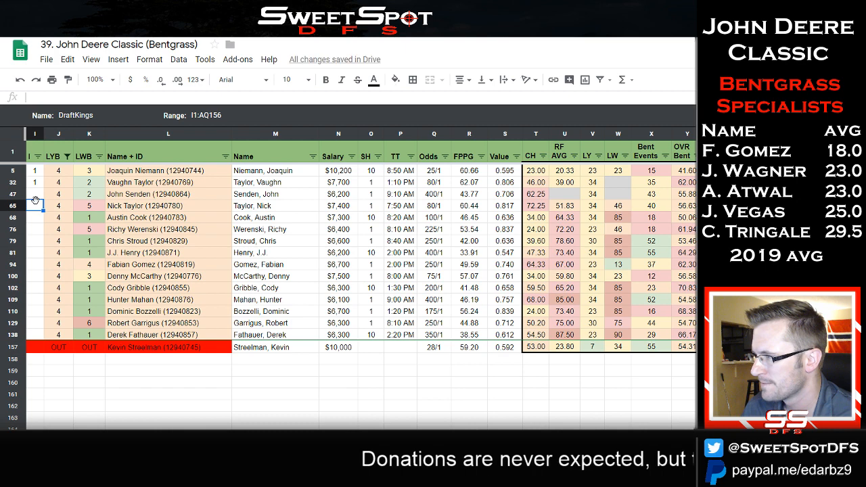
Enter 2 in column I for Austin Cook in row 68 and for Chris Stroud in row 79.
{"action": "left_click_drag", "start_coordinate": [35, 241], "coordinate": [151, 245]}
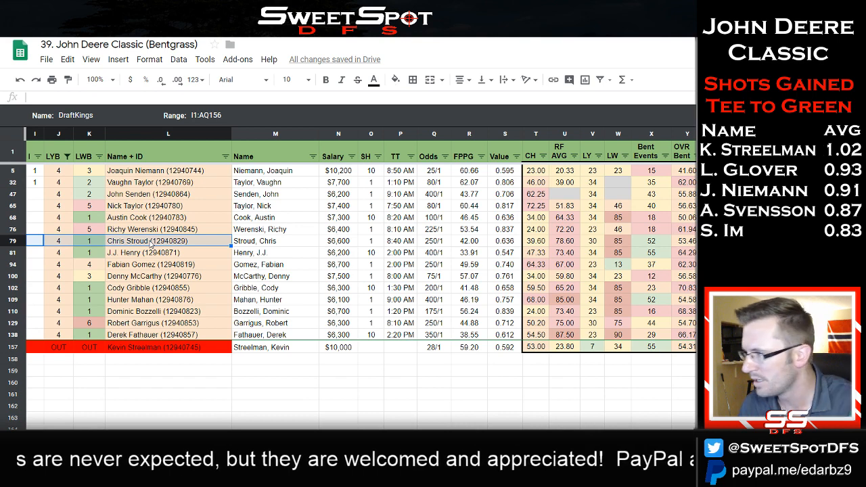
{"action": "left_click", "coordinate": [38, 218]}
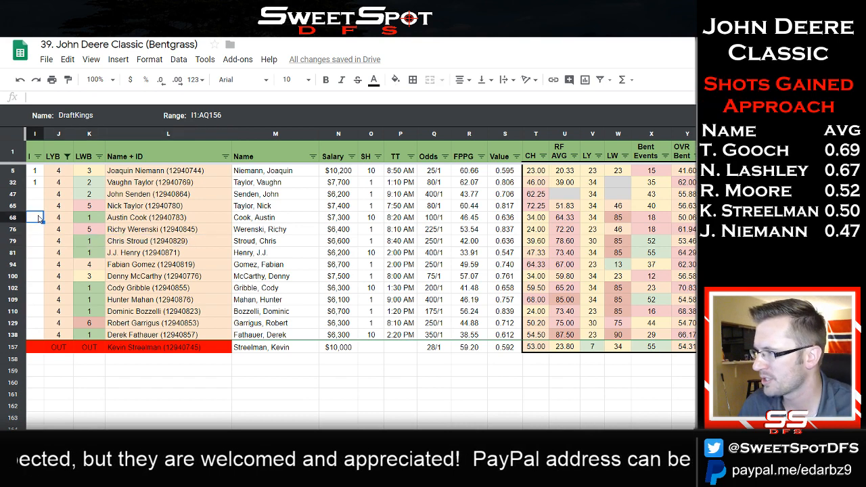
{"action": "type", "text": "2"}
{"action": "left_click", "coordinate": [35, 245]}
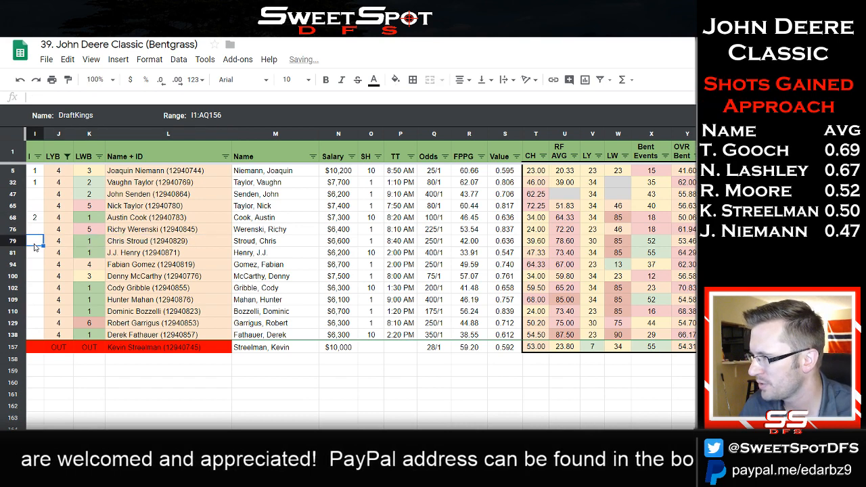
{"action": "type", "text": "2"}
{"action": "left_click", "coordinate": [36, 230]}
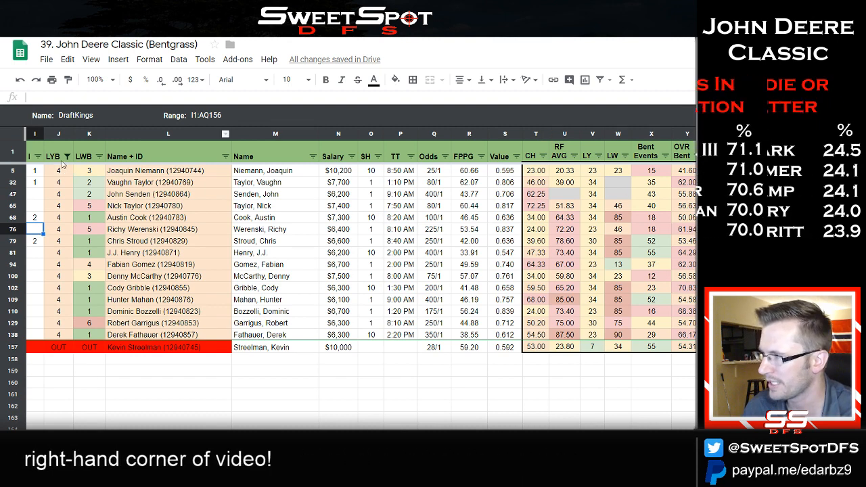
Filter the LYB column by value to show the 5 group instead of the 4 group.
{"action": "left_click", "coordinate": [67, 158]}
{"action": "scroll", "coordinate": [128, 333], "scroll_direction": "down", "scroll_amount": 2}
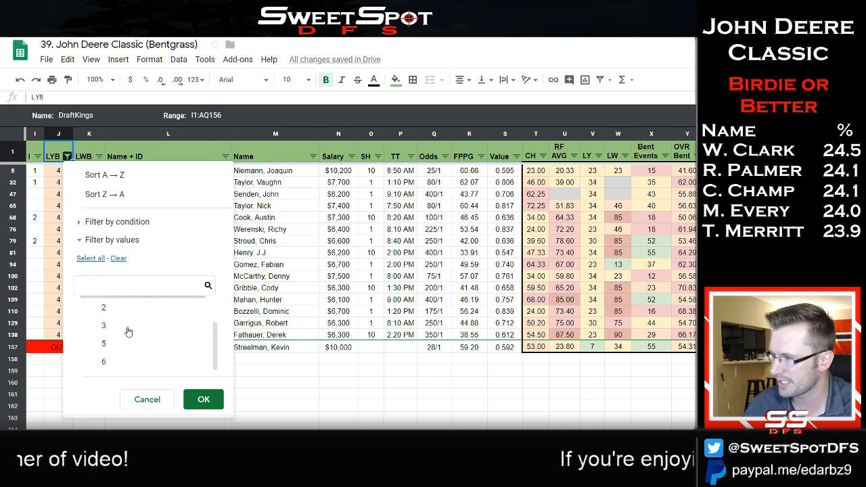
{"action": "left_click", "coordinate": [144, 363]}
{"action": "left_click", "coordinate": [203, 399]}
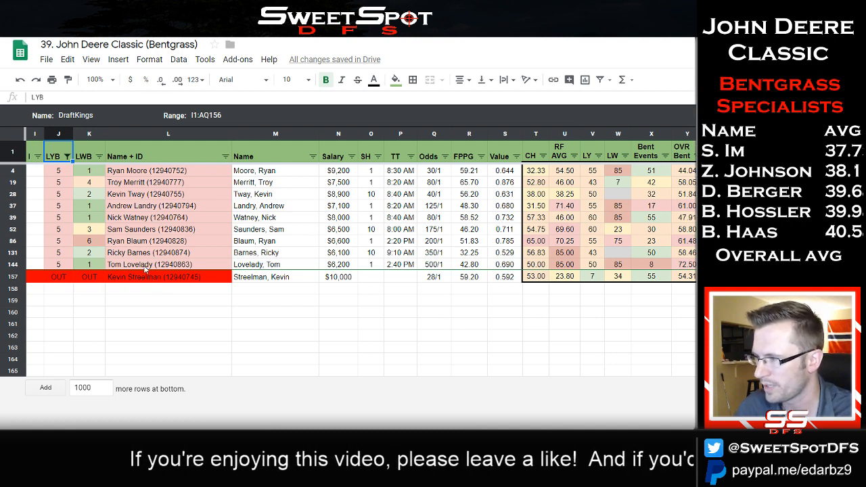
Look over the LWB values of the LYB 5 golfers and enter 1 in column I for Ryan Moore in row 4.
{"action": "left_click", "coordinate": [126, 217]}
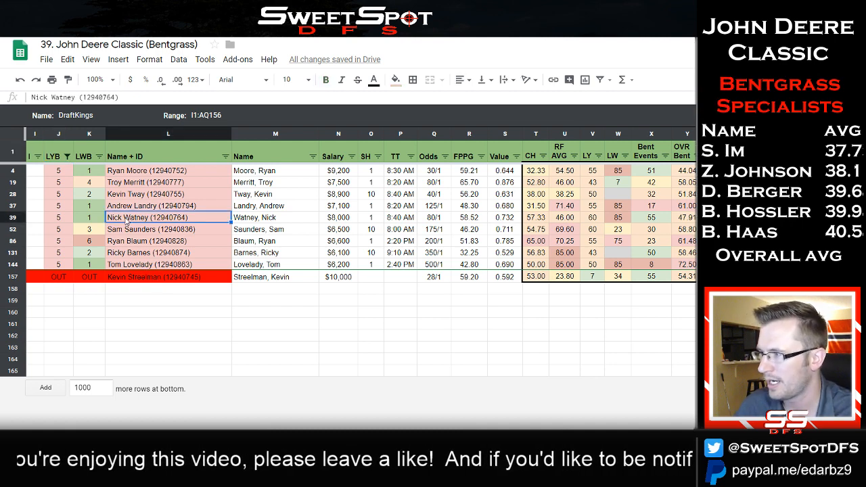
{"action": "left_click_drag", "start_coordinate": [167, 171], "coordinate": [93, 264]}
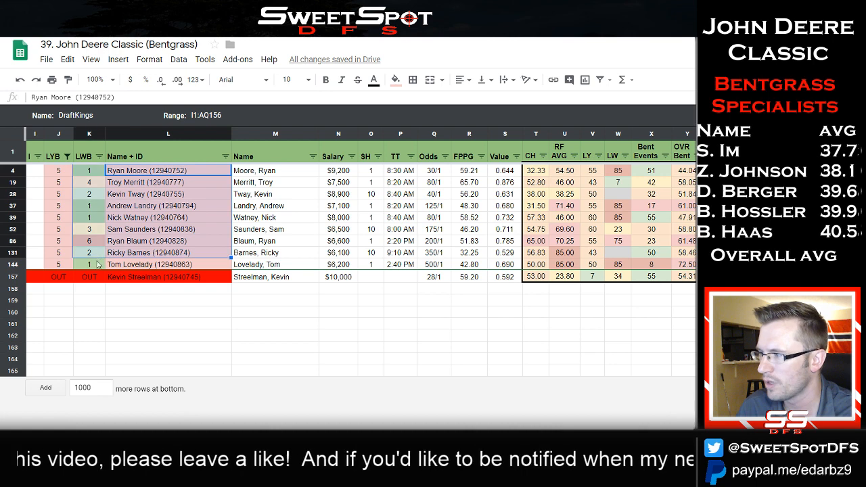
{"action": "left_click", "coordinate": [93, 266]}
{"action": "left_click_drag", "start_coordinate": [96, 221], "coordinate": [97, 175]}
{"action": "left_click", "coordinate": [34, 171]}
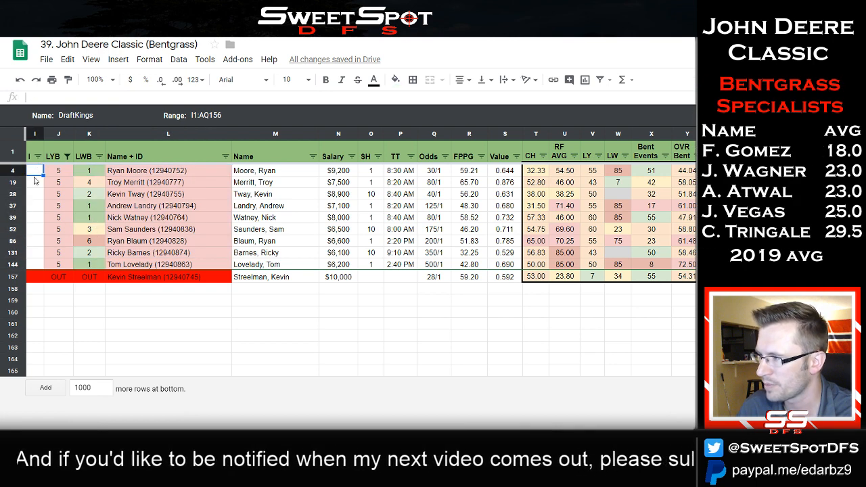
{"action": "type", "text": "1"}
{"action": "left_click", "coordinate": [36, 211]}
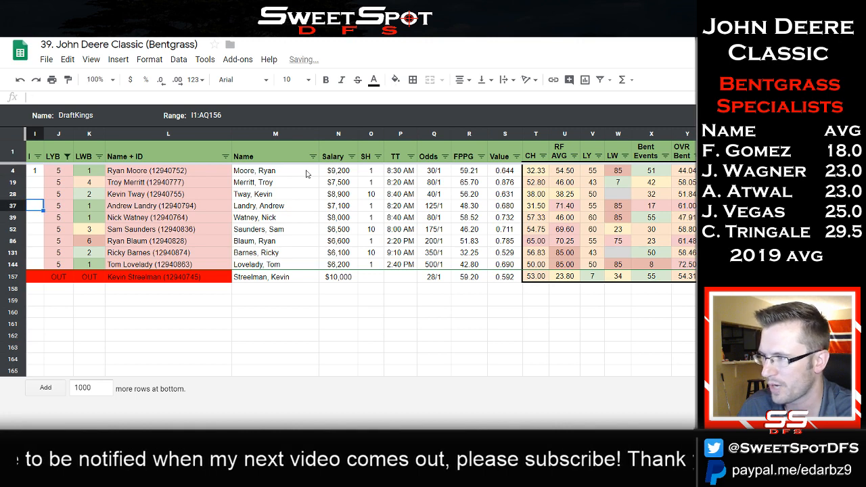
Enter 2 in column I for Andrew Landry in row 37 and 1 for Nick Watney in row 39.
{"action": "left_click", "coordinate": [336, 173]}
{"action": "left_click", "coordinate": [38, 211]}
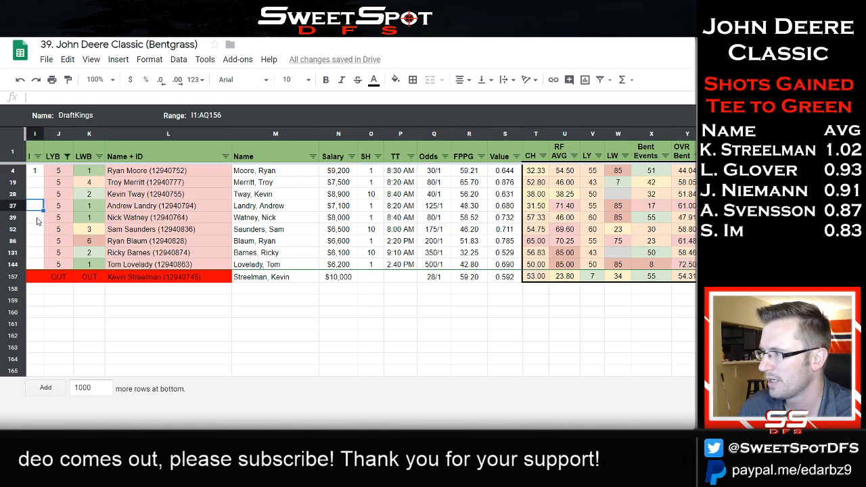
{"action": "type", "text": "2"}
{"action": "left_click", "coordinate": [39, 220]}
{"action": "type", "text": "1"}
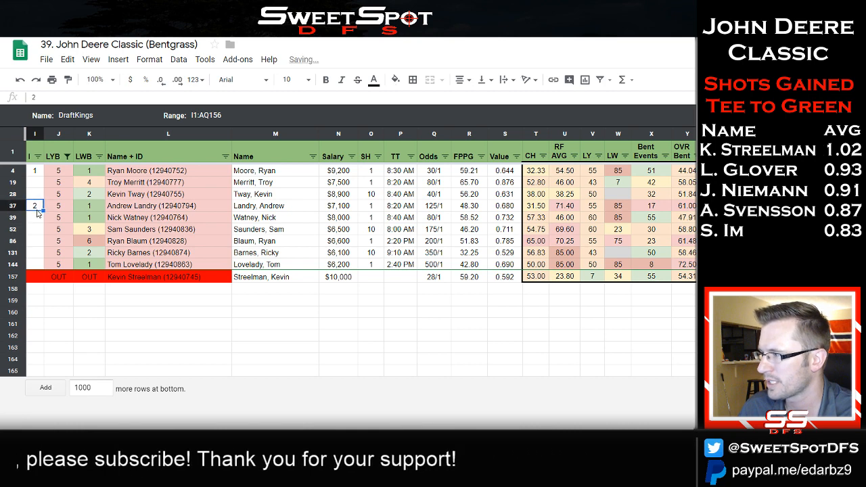
{"action": "left_click", "coordinate": [184, 209]}
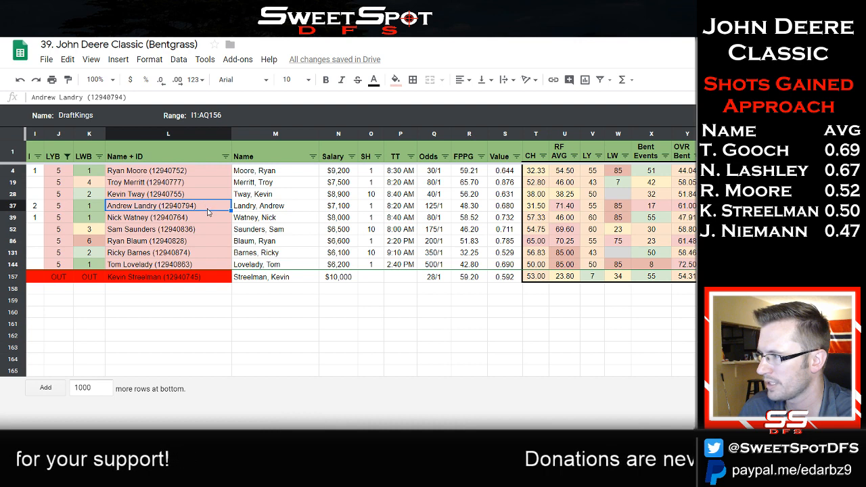
Compare the LYB and LWB values of the shown golfers, and switch the LYB filter from group 5 to group 6.
{"action": "left_click_drag", "start_coordinate": [64, 172], "coordinate": [61, 264]}
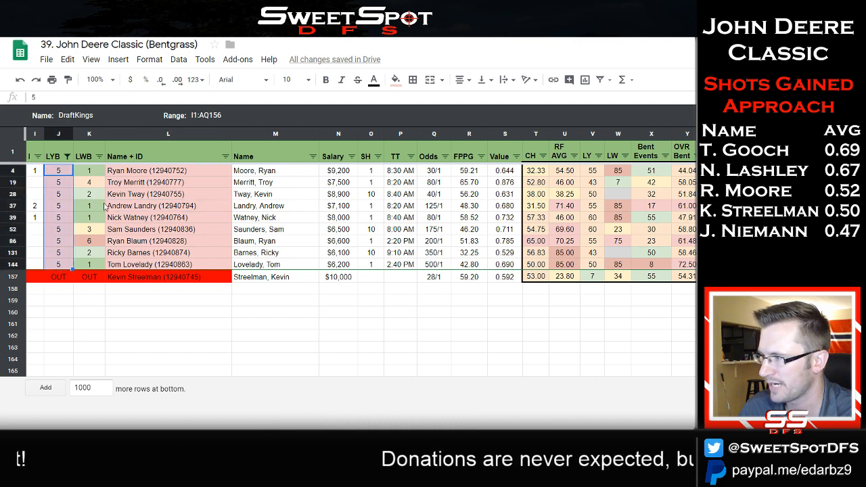
{"action": "left_click_drag", "start_coordinate": [98, 172], "coordinate": [93, 263]}
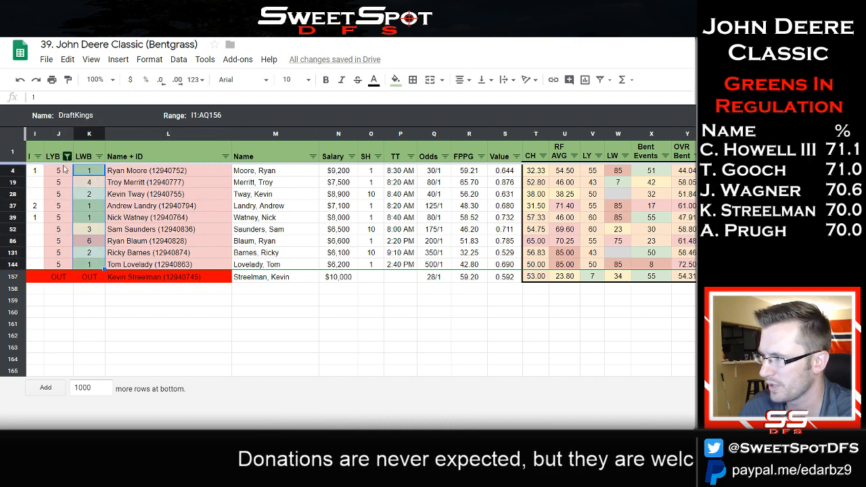
{"action": "left_click", "coordinate": [67, 156]}
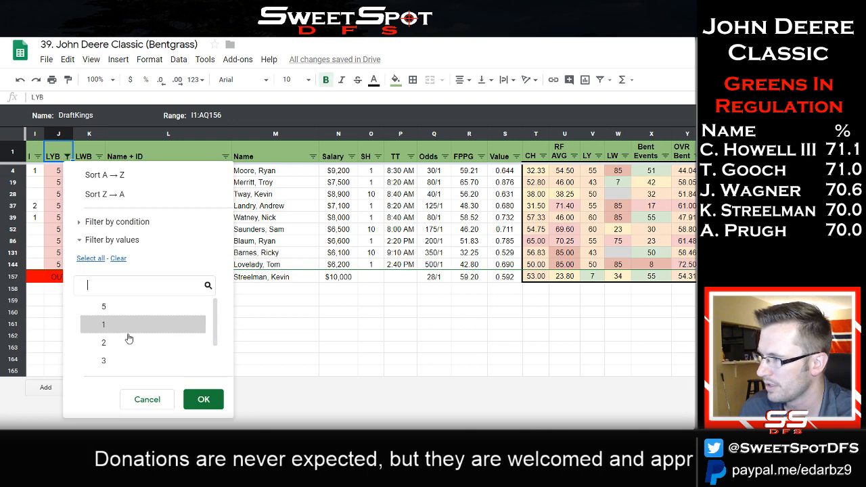
{"action": "scroll", "coordinate": [126, 337], "scroll_direction": "down", "scroll_amount": 2}
{"action": "left_click", "coordinate": [126, 360]}
{"action": "left_click", "coordinate": [201, 400]}
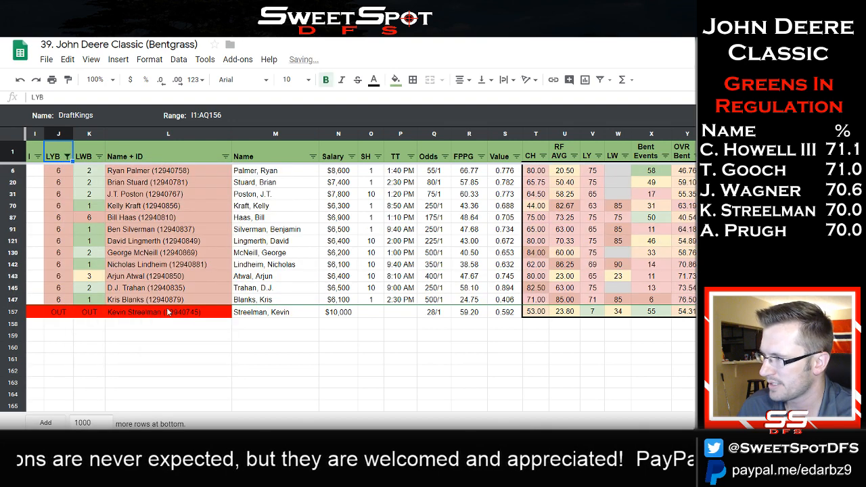
{"action": "left_click", "coordinate": [139, 172]}
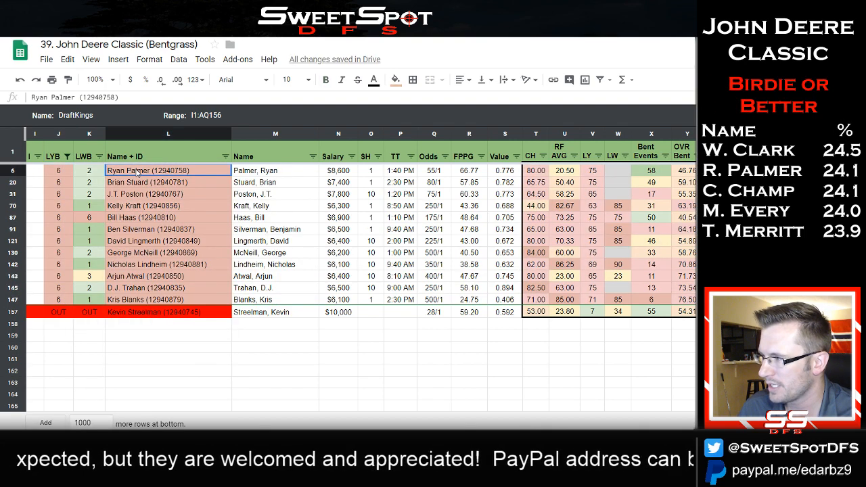
Compare the LWB values of the LYB 6 golfers and enter 2 in column I for David Lingmerth and Kelly Kraft.
{"action": "left_click_drag", "start_coordinate": [91, 172], "coordinate": [91, 195]}
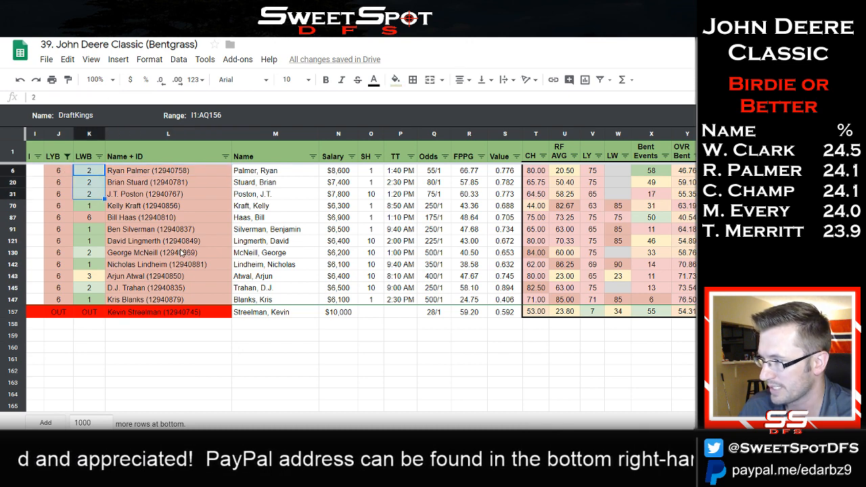
{"action": "left_click", "coordinate": [140, 207]}
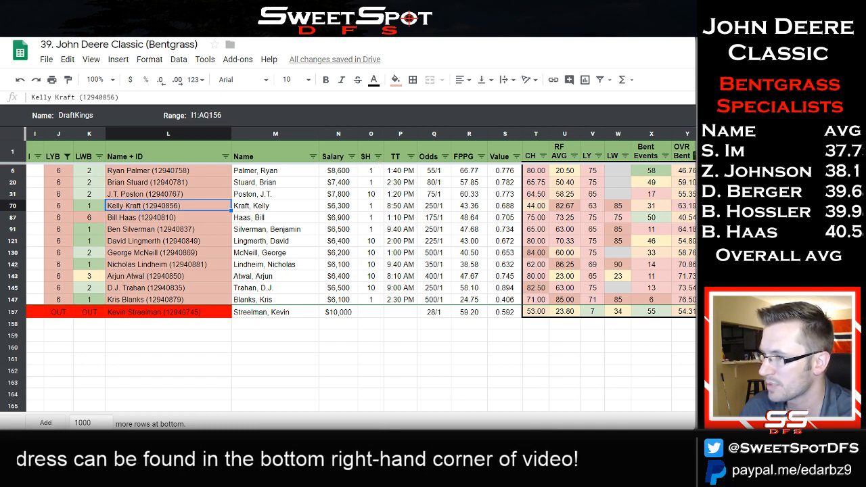
{"action": "left_click_drag", "start_coordinate": [744, 206], "coordinate": [154, 220]}
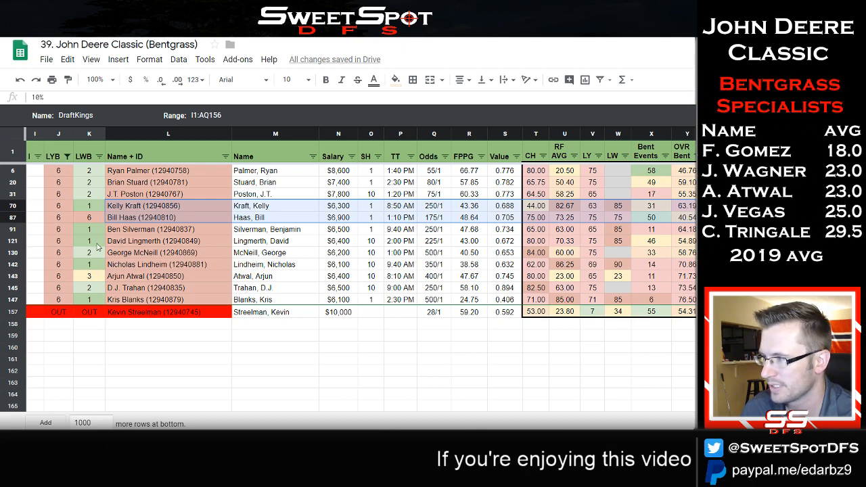
{"action": "left_click", "coordinate": [40, 241]}
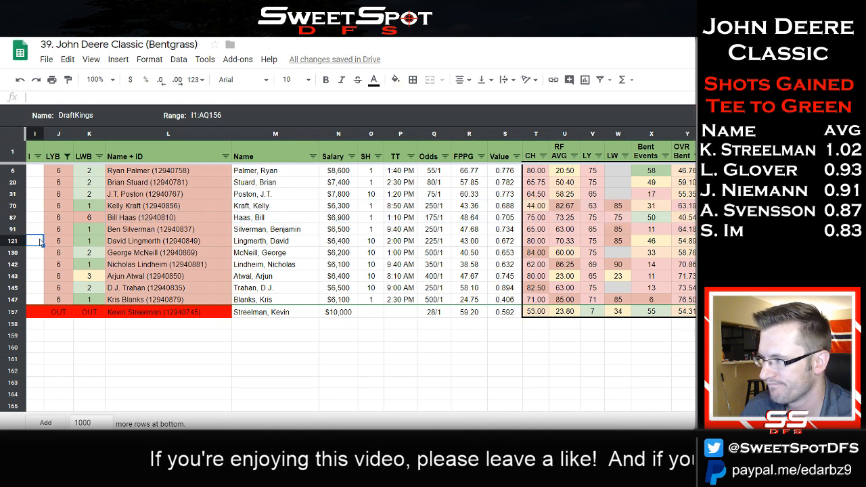
{"action": "type", "text": "2"}
{"action": "left_click", "coordinate": [41, 207]}
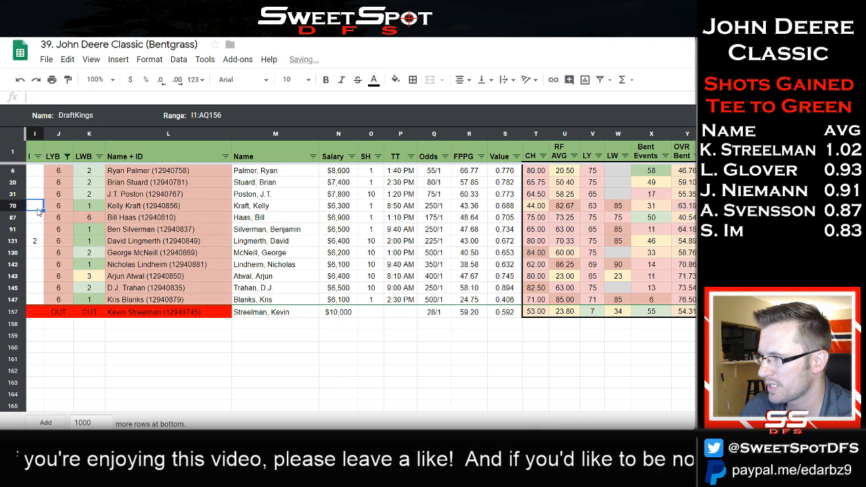
{"action": "type", "text": "2"}
Sort the LYB 6 golfers by APP Rank in ascending order.
{"action": "left_click", "coordinate": [274, 208]}
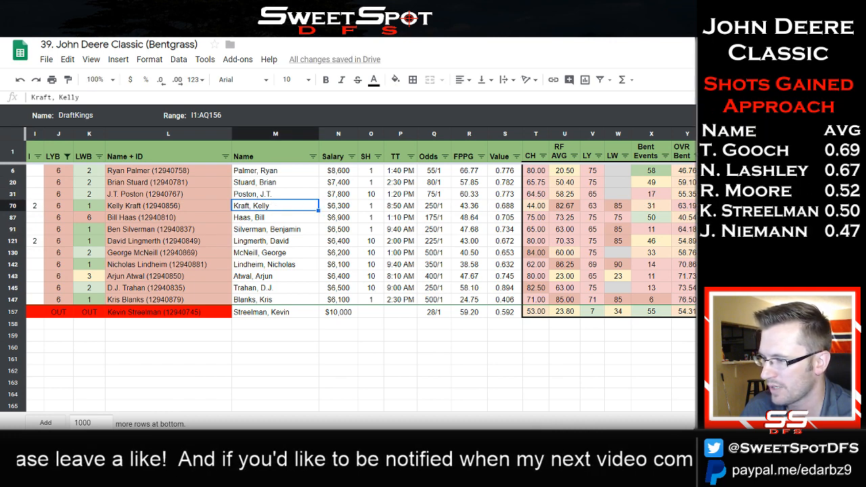
{"action": "scroll", "coordinate": [645, 383], "scroll_direction": "right", "scroll_amount": 6}
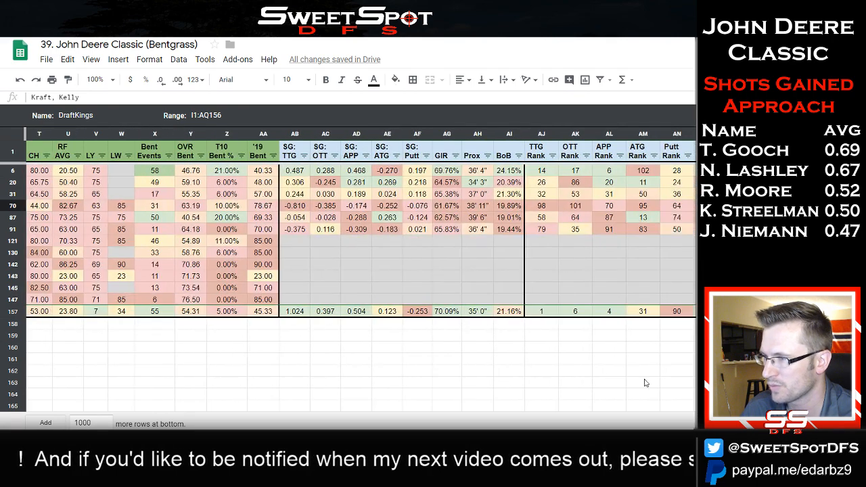
{"action": "left_click", "coordinate": [620, 156]}
{"action": "left_click", "coordinate": [555, 175]}
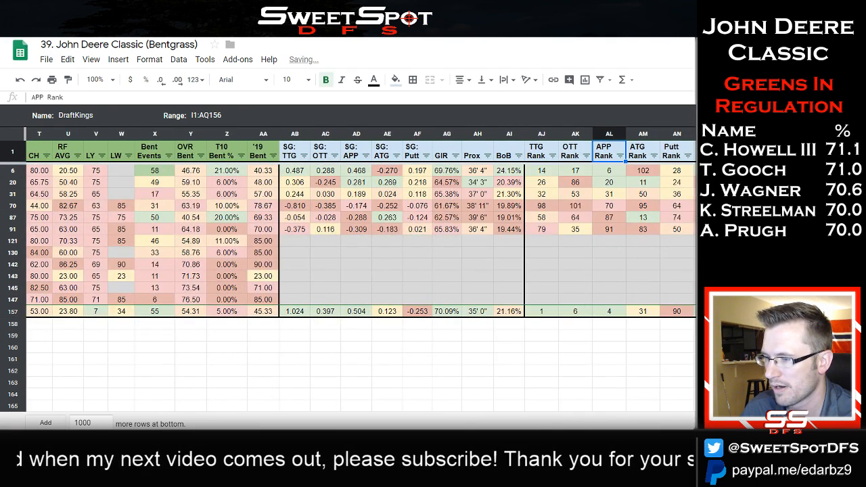
Reset the LYB value filter to include every group again.
{"action": "scroll", "coordinate": [361, 236], "scroll_direction": "left", "scroll_amount": 6}
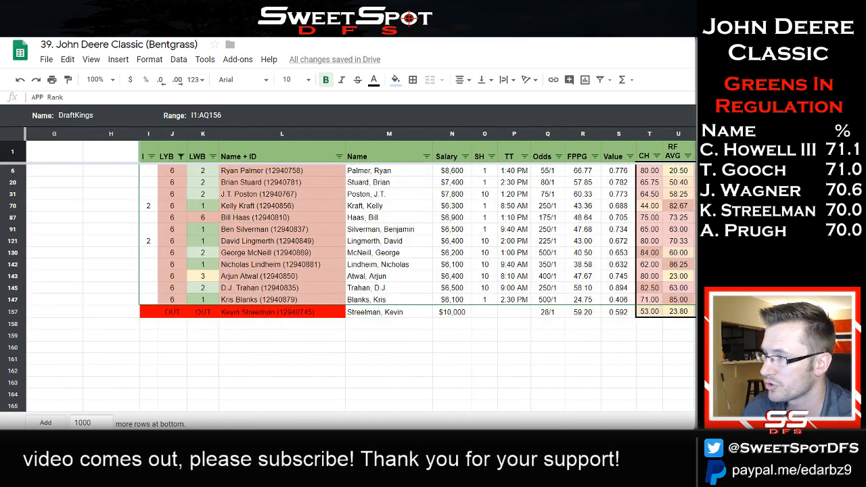
{"action": "scroll", "coordinate": [361, 271], "scroll_direction": "right", "scroll_amount": 2}
{"action": "scroll", "coordinate": [126, 159], "scroll_direction": "left", "scroll_amount": 1}
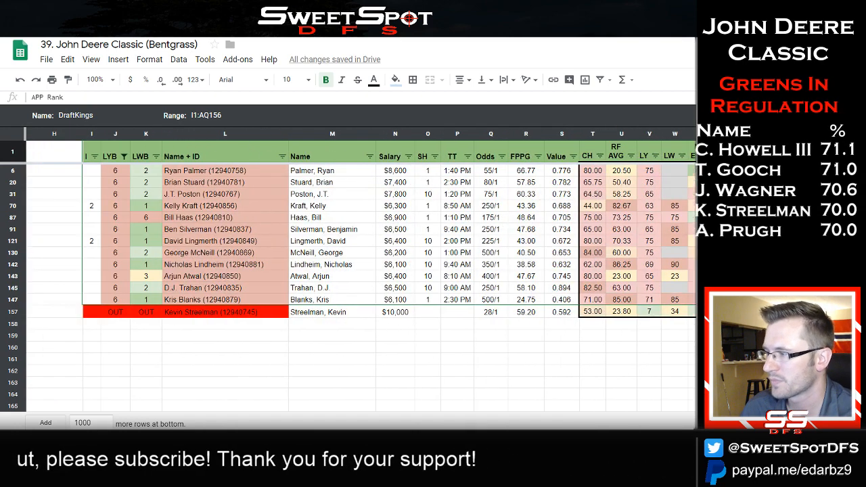
{"action": "left_click", "coordinate": [124, 157]}
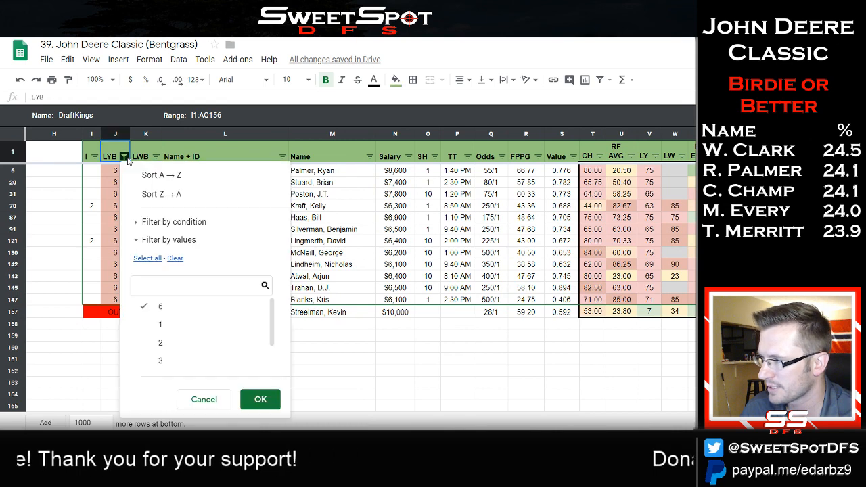
{"action": "left_click", "coordinate": [260, 403]}
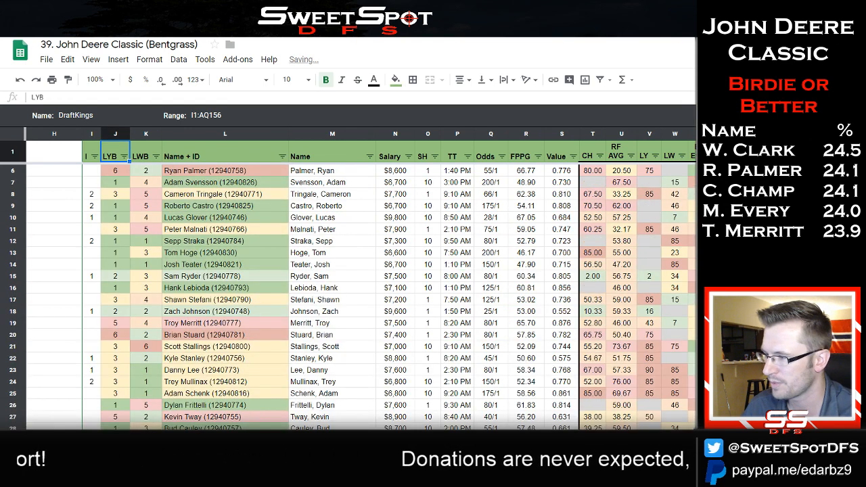
Switch to the 00c. Lineup Construction spreadsheet and look at its empty lineup and remaining salary columns.
{"action": "scroll", "coordinate": [338, 284], "scroll_direction": "left", "scroll_amount": 5}
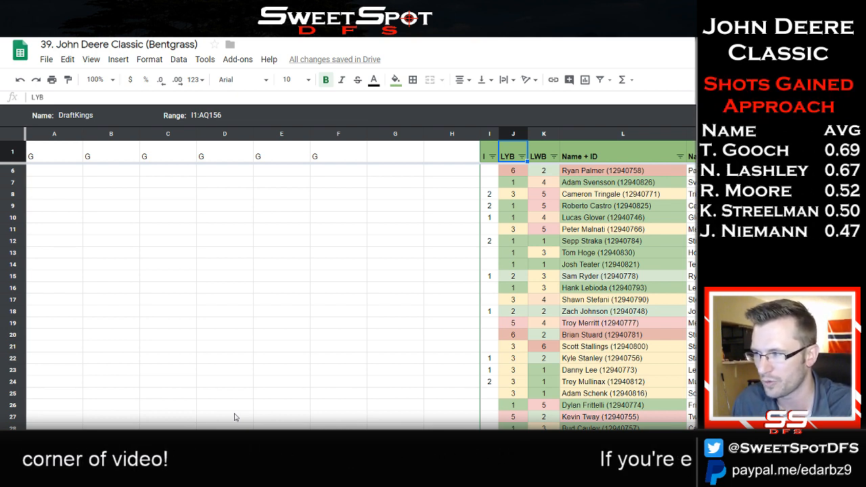
{"action": "key", "text": "alt+Tab"}
{"action": "key", "text": "Tab"}
{"action": "key", "text": "Tab"}
{"action": "key", "text": "Tab"}
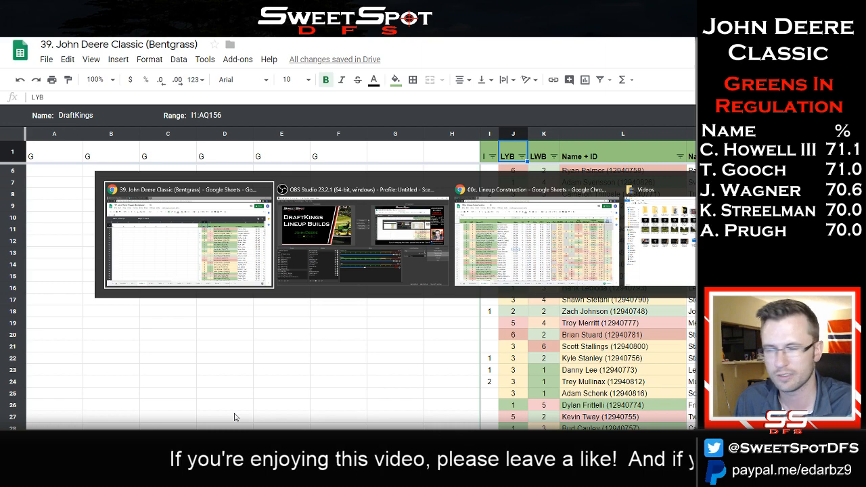
{"action": "key", "text": "Tab"}
{"action": "key", "text": "Tab"}
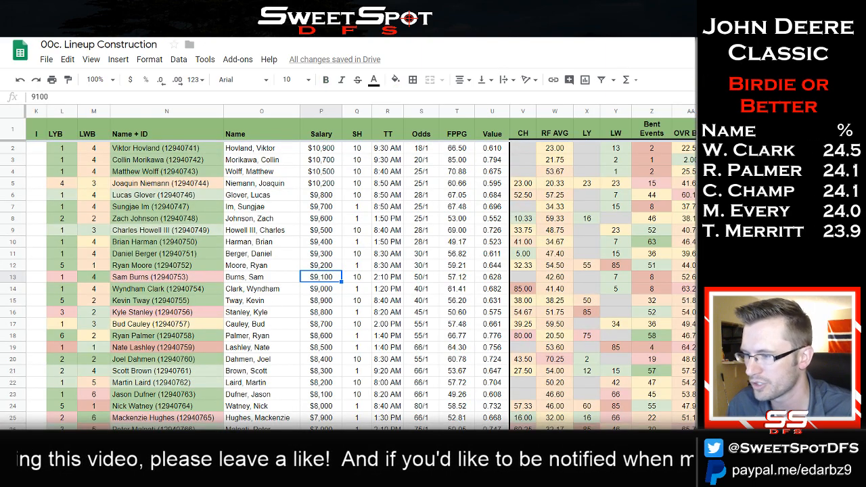
{"action": "scroll", "coordinate": [362, 270], "scroll_direction": "left", "scroll_amount": 10}
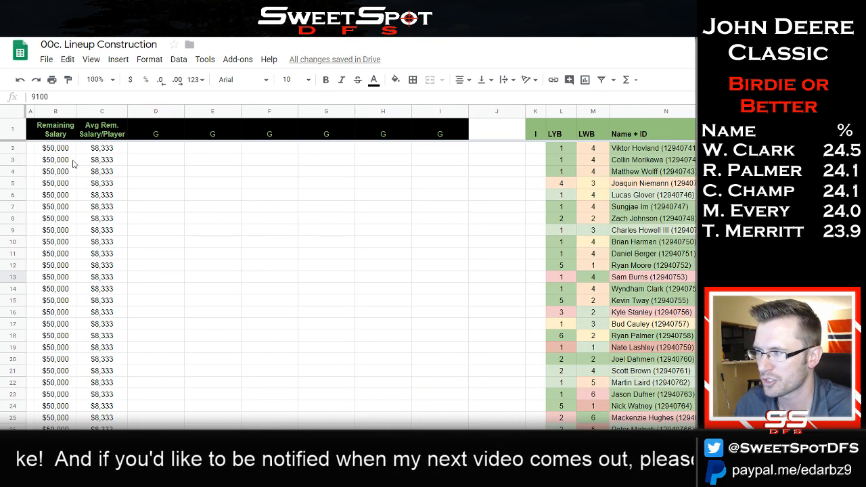
Copy Lucas Glover's Name + ID entry from the John Deere Classic sheet into cell D2 of the Lineup Construction sheet.
{"action": "key", "text": "alt+Tab"}
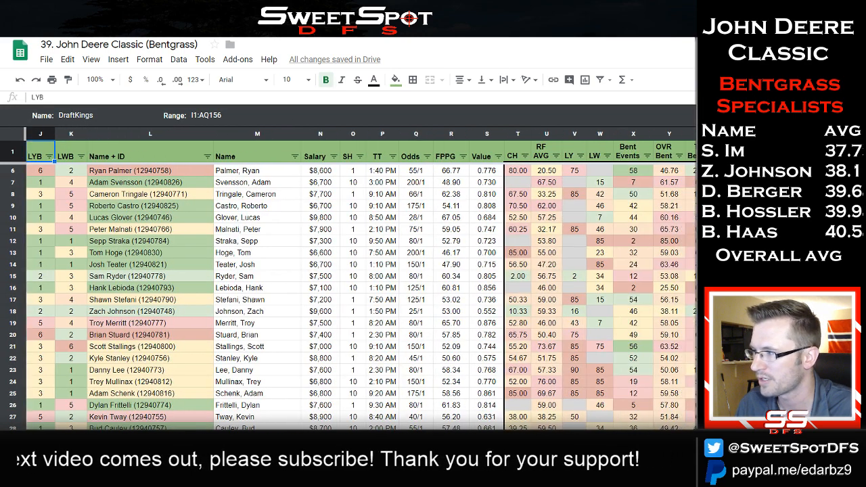
{"action": "scroll", "coordinate": [361, 284], "scroll_direction": "right", "scroll_amount": 1}
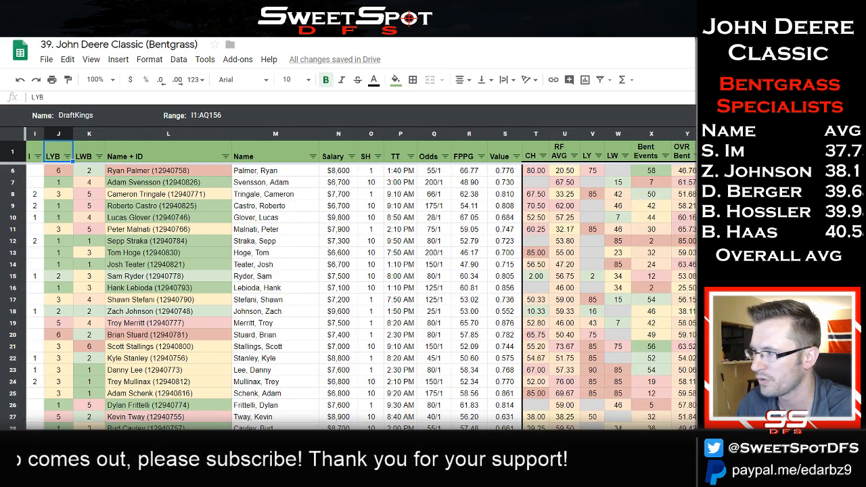
{"action": "left_click", "coordinate": [196, 218]}
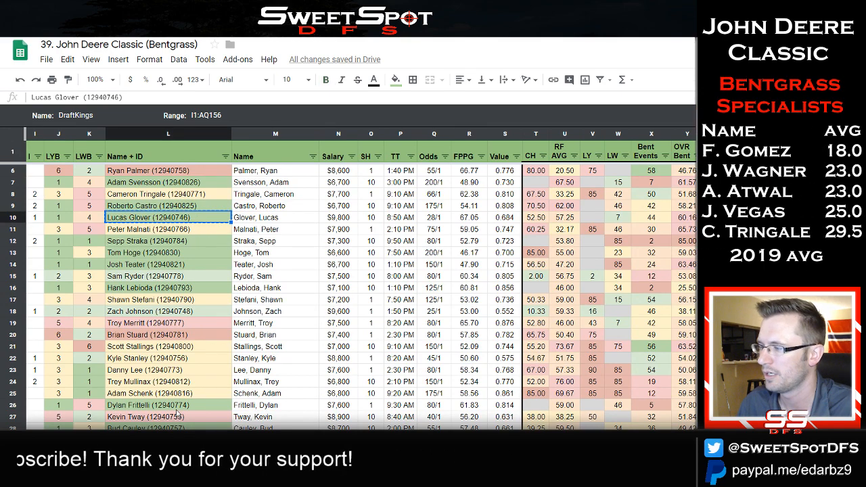
{"action": "key", "text": "alt+Tab"}
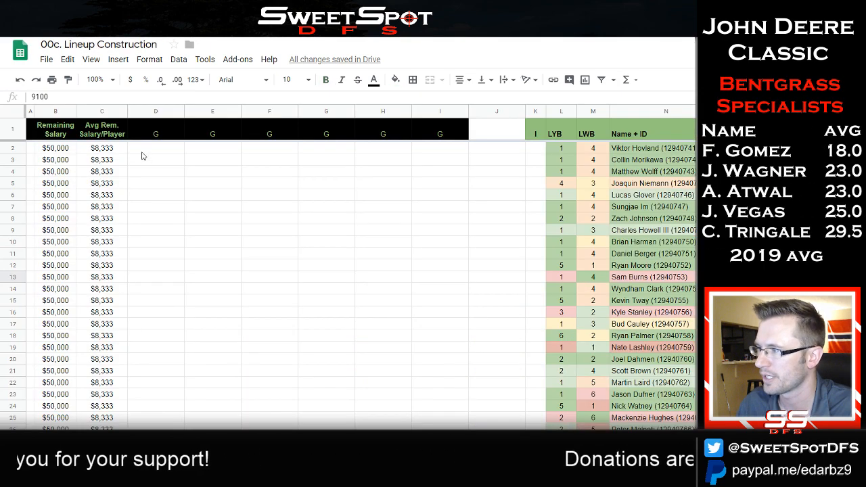
{"action": "left_click", "coordinate": [145, 149]}
{"action": "type", "text": "Lucas Glover (12940746)"}
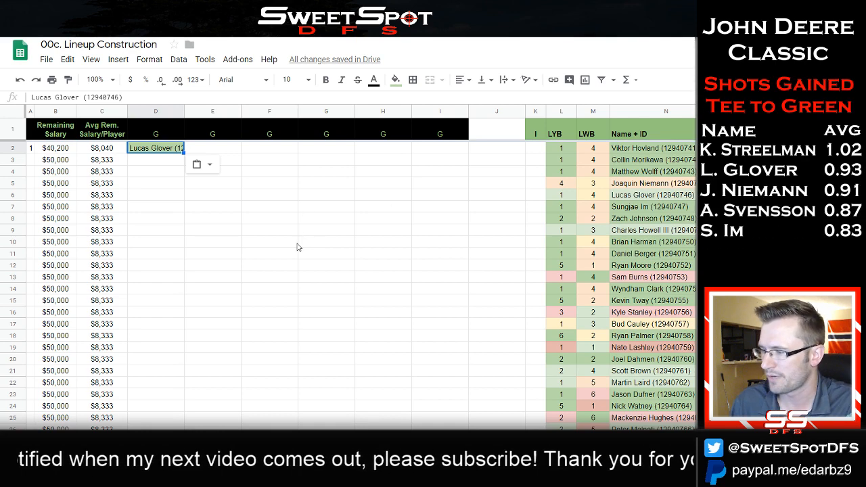
Return to the John Deere Classic sheet and sort the golfers by Salary in descending order.
{"action": "key", "text": "alt+Tab"}
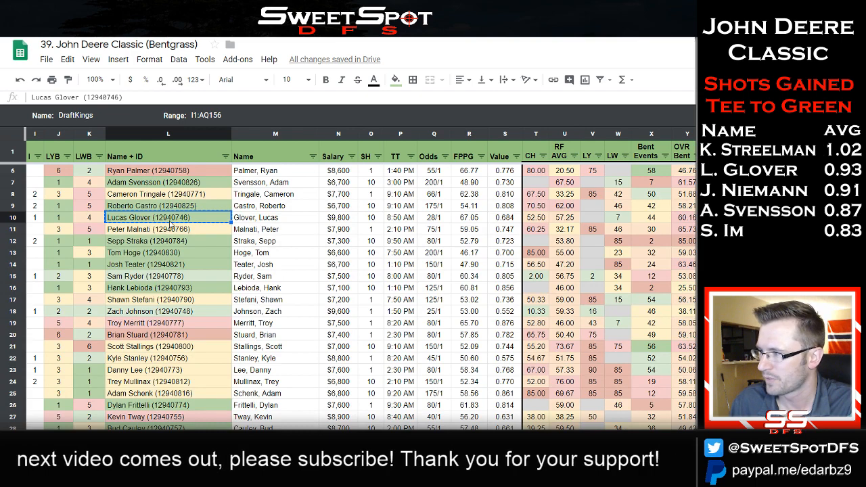
{"action": "scroll", "coordinate": [173, 295], "scroll_direction": "up", "scroll_amount": 2}
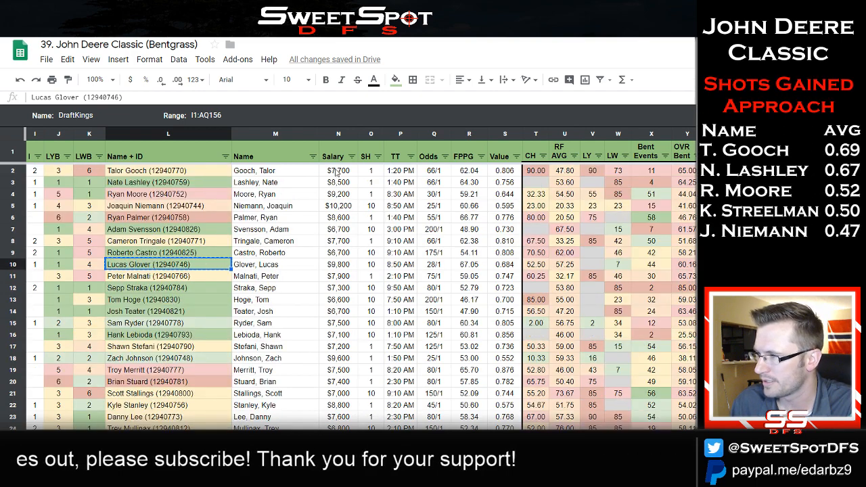
{"action": "left_click", "coordinate": [353, 157]}
{"action": "left_click", "coordinate": [271, 195]}
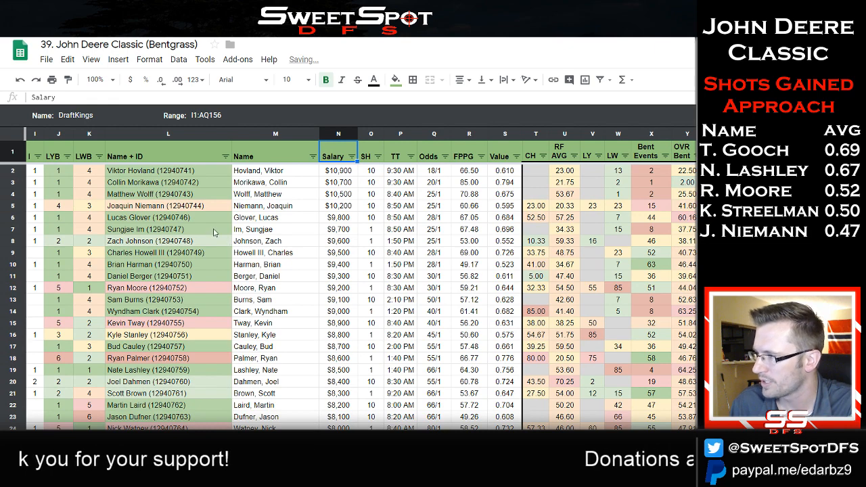
Copy Brian Harman's Name + ID entry into cell E2 of the Lineup Construction sheet.
{"action": "left_click", "coordinate": [161, 265]}
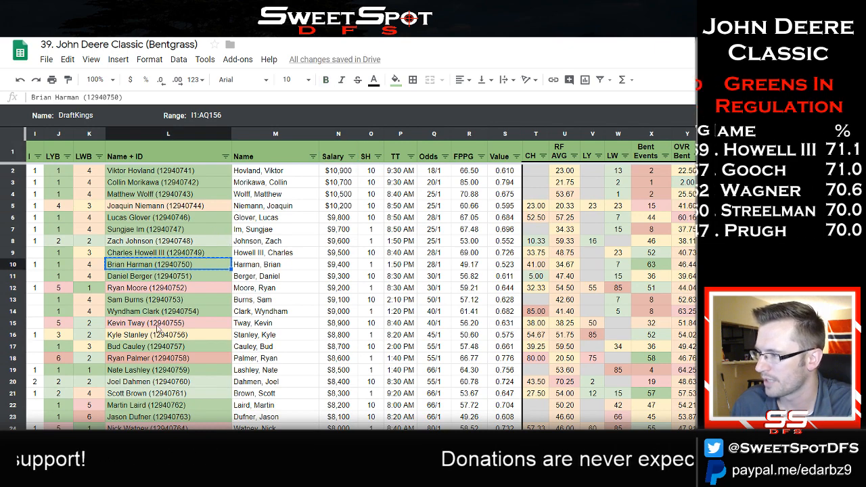
{"action": "key", "text": "alt+Tab"}
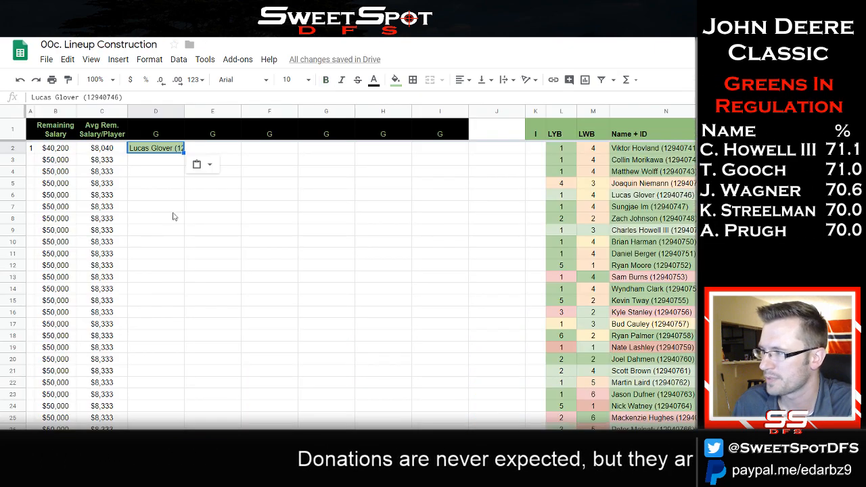
{"action": "left_click", "coordinate": [207, 148]}
{"action": "type", "text": "Brian Harman (12940750)"}
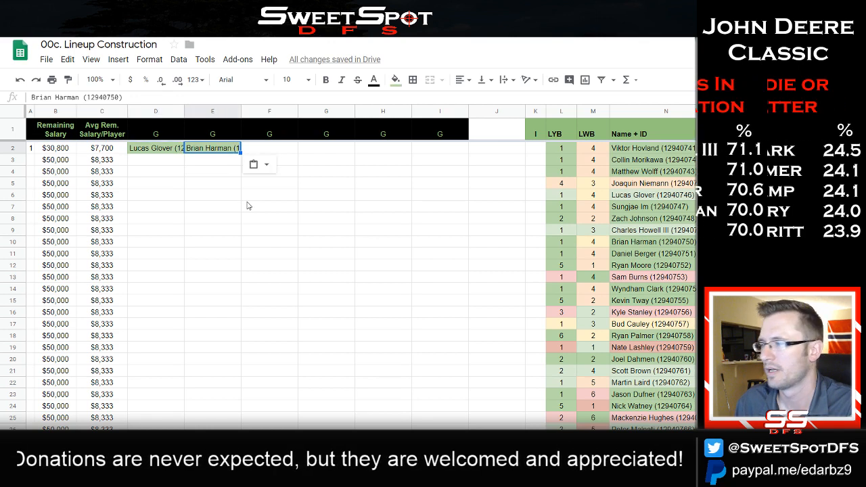
Check Brian Harman's LYB and LWB values in the John Deere Classic sheet and filter LYB to group 1 only.
{"action": "key", "text": "alt+Tab"}
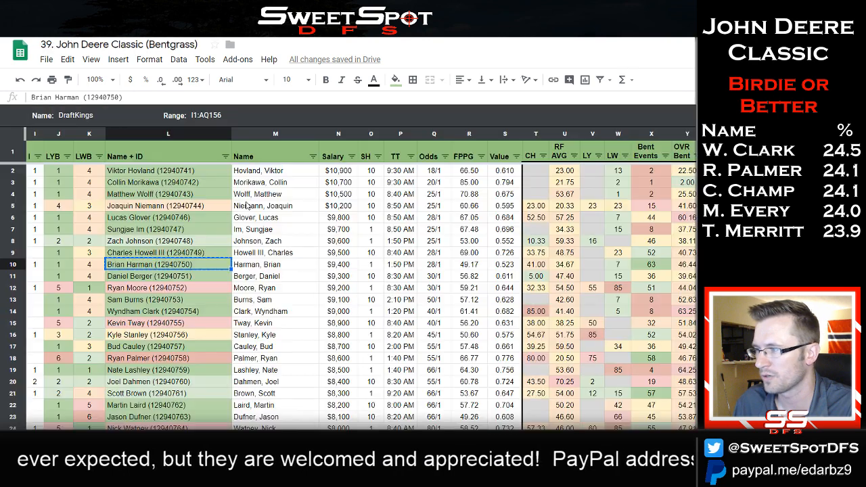
{"action": "left_click_drag", "start_coordinate": [61, 268], "coordinate": [90, 268]}
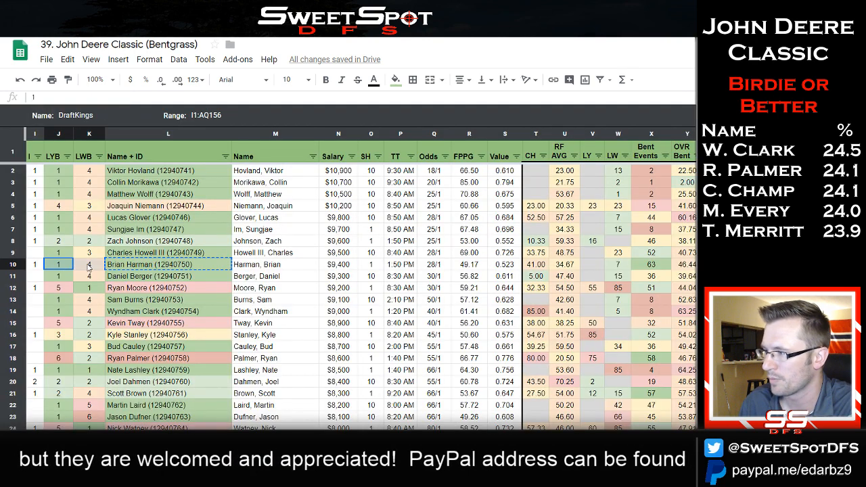
{"action": "left_click", "coordinate": [67, 156]}
{"action": "left_click", "coordinate": [118, 259]}
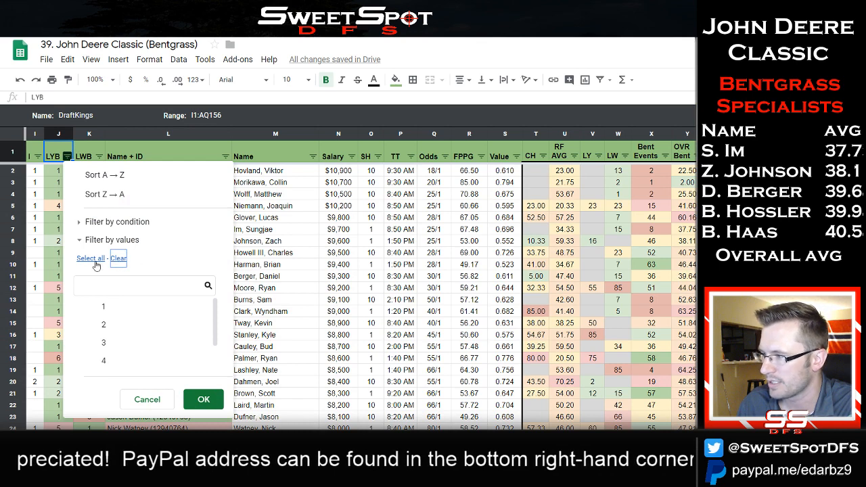
{"action": "left_click", "coordinate": [103, 307]}
{"action": "left_click", "coordinate": [203, 400]}
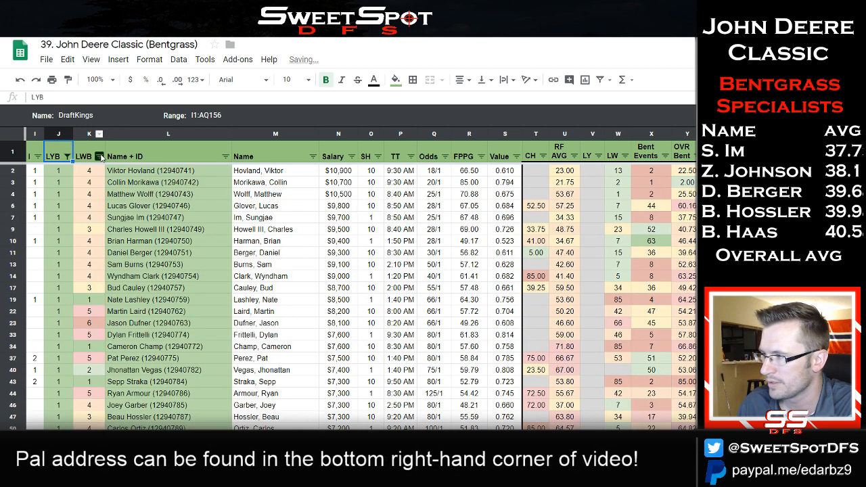
Look through the LYB 1 golfers from Nate Lashley on and filter LWB to value 1 only.
{"action": "left_click", "coordinate": [149, 300]}
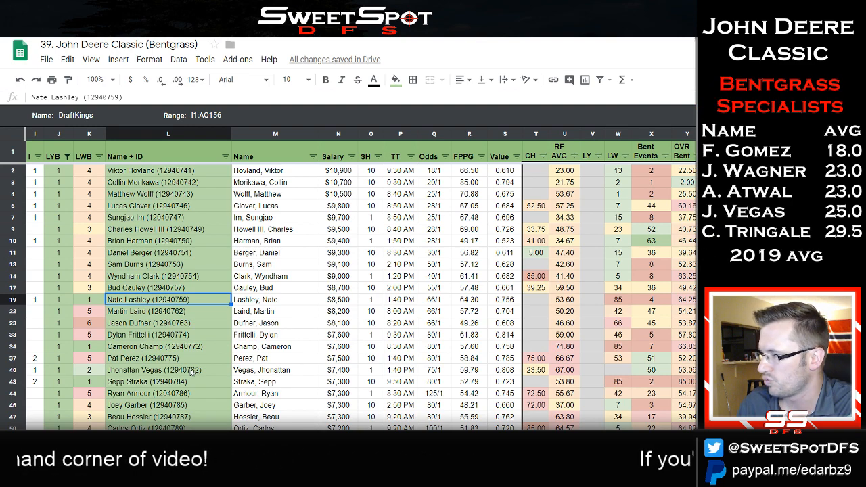
{"action": "scroll", "coordinate": [191, 371], "scroll_direction": "down", "scroll_amount": 5}
{"action": "scroll", "coordinate": [191, 372], "scroll_direction": "up", "scroll_amount": 5}
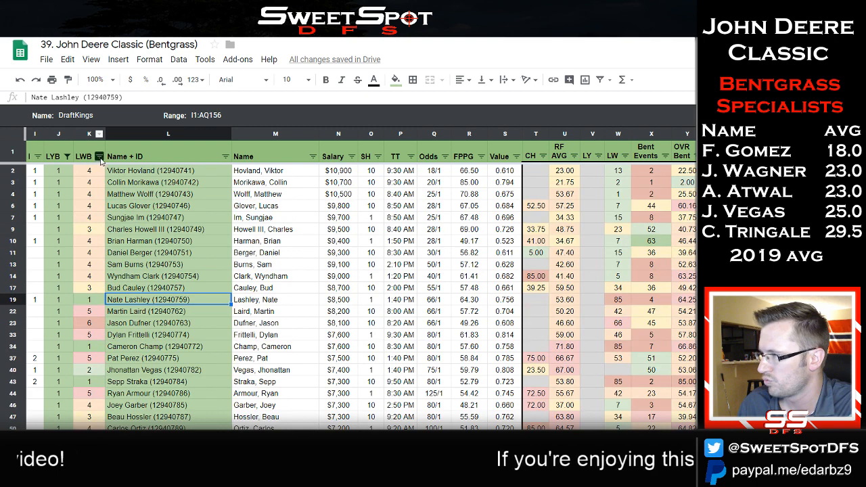
{"action": "left_click", "coordinate": [98, 156]}
{"action": "left_click", "coordinate": [151, 257]}
{"action": "left_click", "coordinate": [142, 307]}
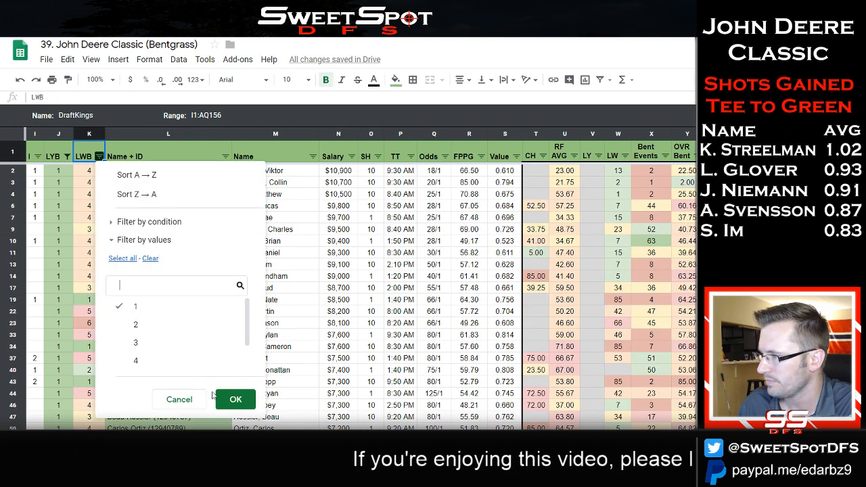
{"action": "left_click", "coordinate": [230, 399]}
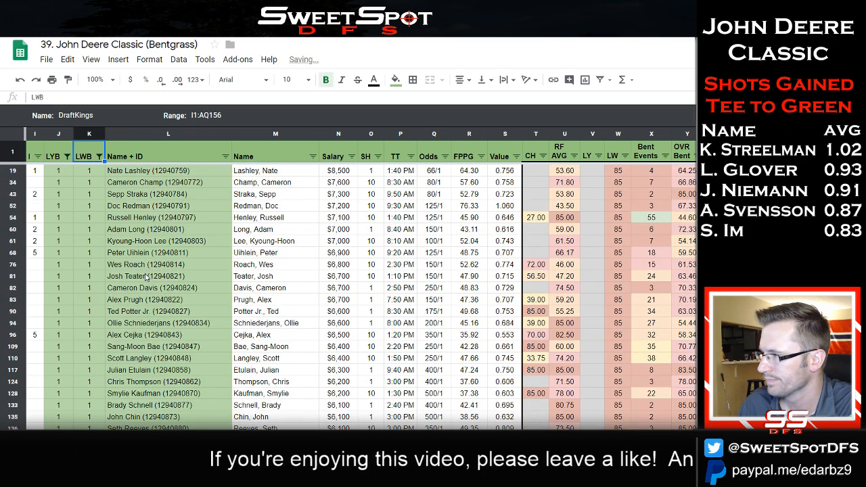
Copy Russell Henley's Name + ID entry into cell F2 of the Lineup Construction sheet.
{"action": "left_click", "coordinate": [145, 220]}
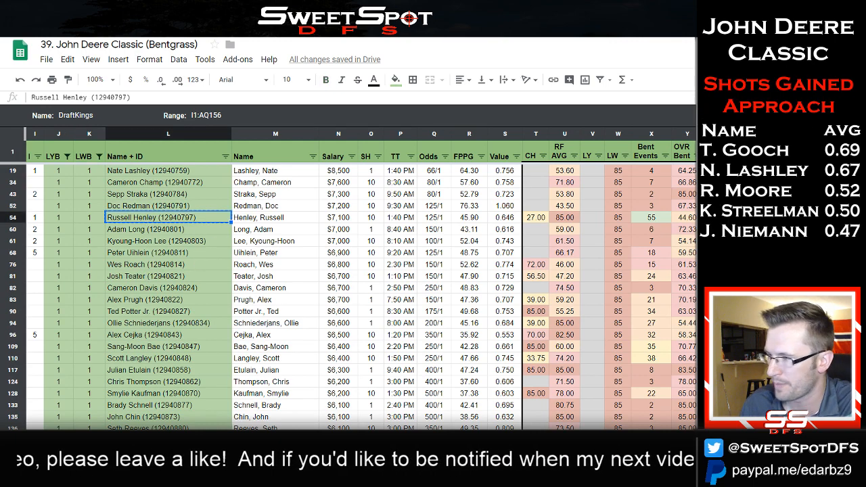
{"action": "key", "text": "ctrl+Tab"}
{"action": "left_click", "coordinate": [286, 150]}
{"action": "type", "text": "Russell Henley (12940797)"}
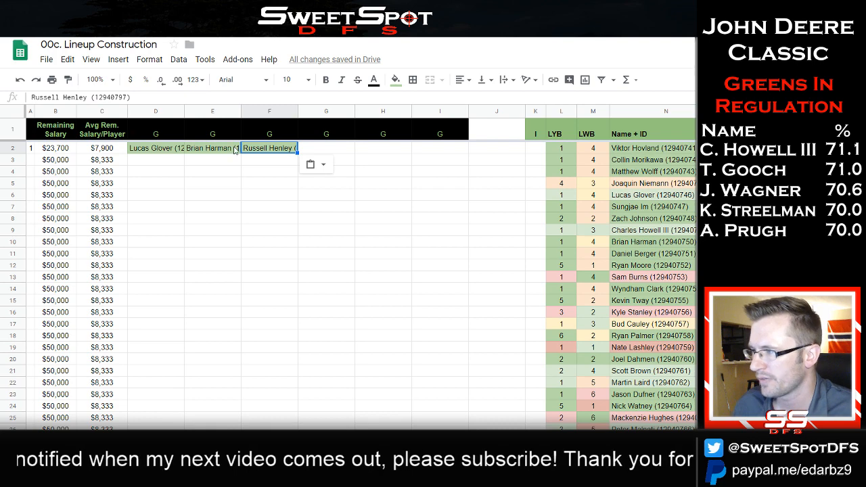
{"action": "left_click", "coordinate": [164, 149]}
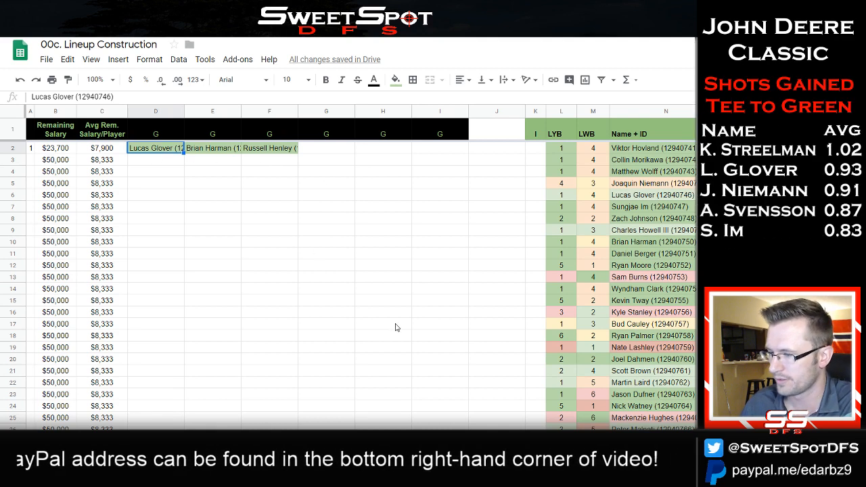
Open the finish-history tables in the John Deere Classic spreadsheet and examine the Top 10 LY rows for DNP and 1-20.
{"action": "key", "text": "alt+Tab"}
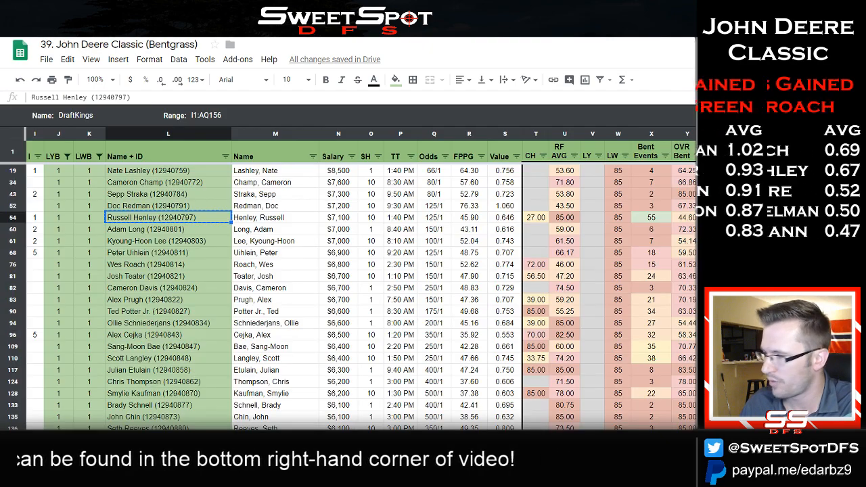
{"action": "left_click", "coordinate": [552, 438]}
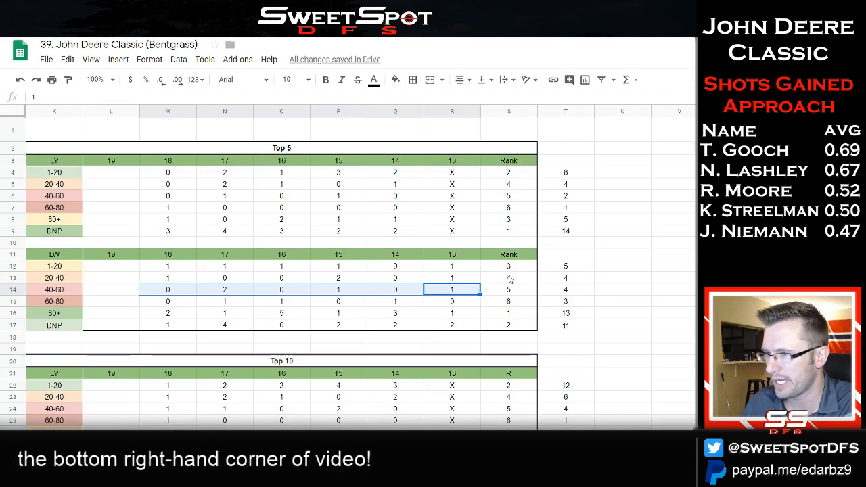
{"action": "scroll", "coordinate": [510, 279], "scroll_direction": "down", "scroll_amount": 5}
{"action": "left_click", "coordinate": [653, 292]}
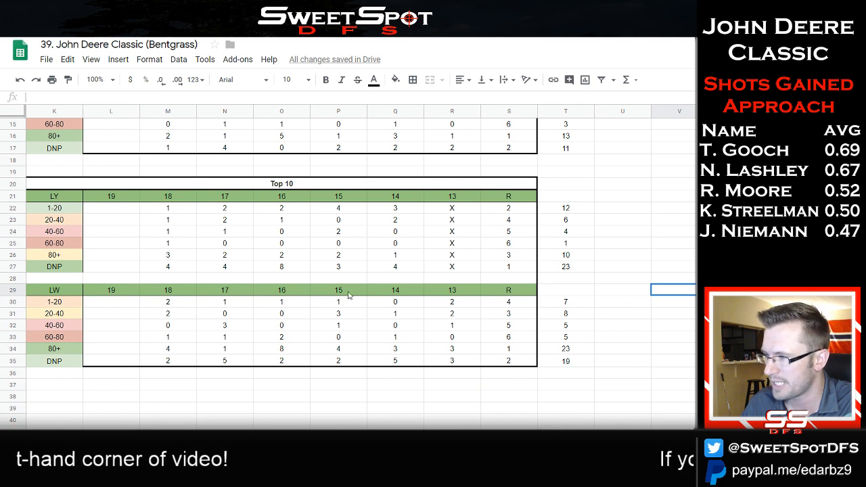
{"action": "left_click_drag", "start_coordinate": [171, 269], "coordinate": [412, 271]}
{"action": "left_click", "coordinate": [336, 269]}
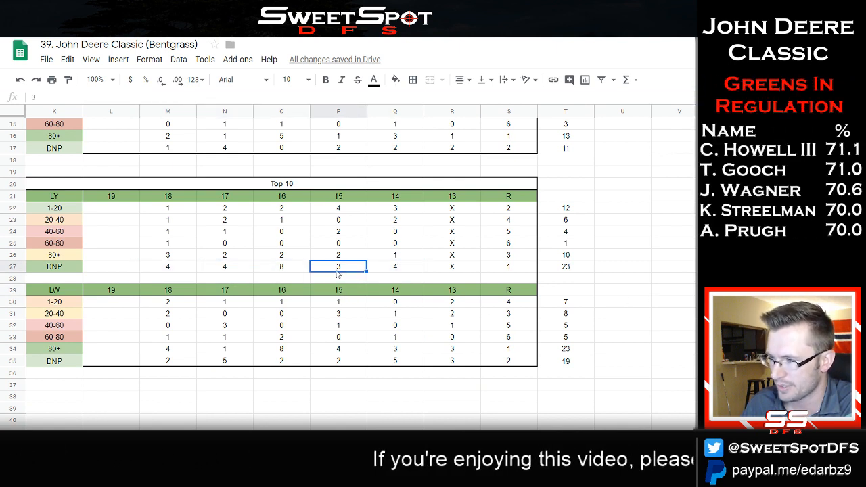
{"action": "left_click", "coordinate": [397, 269]}
{"action": "left_click_drag", "start_coordinate": [167, 269], "coordinate": [414, 270]}
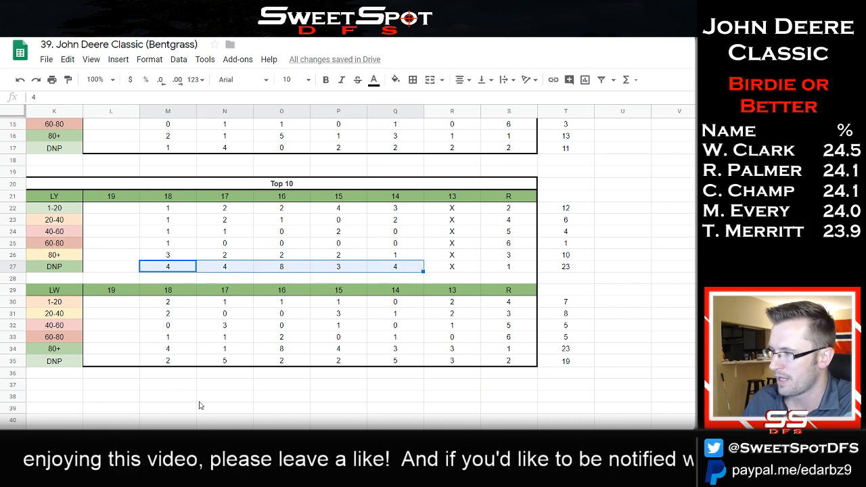
{"action": "left_click_drag", "start_coordinate": [167, 209], "coordinate": [398, 211]}
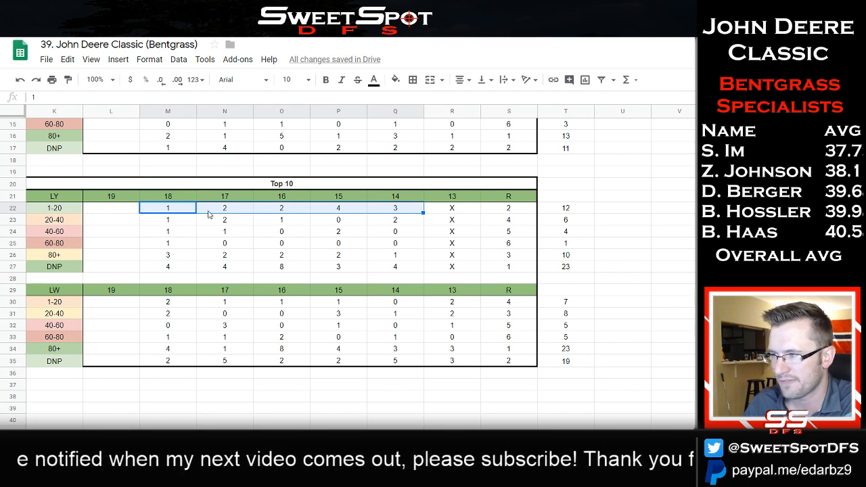
Compare the LY rows for 1-20 and 80+ across the Top 5 and Top 10 tables for years 14 to 18.
{"action": "scroll", "coordinate": [230, 316], "scroll_direction": "up", "scroll_amount": 5}
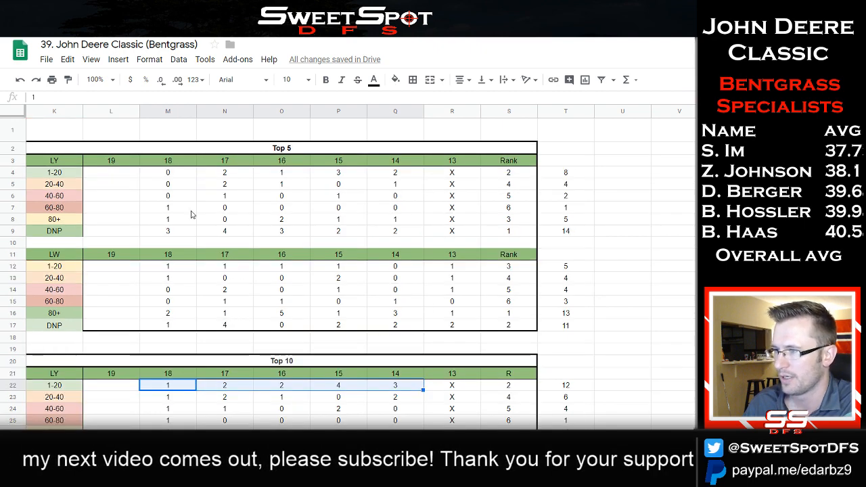
{"action": "left_click_drag", "start_coordinate": [169, 174], "coordinate": [385, 177]}
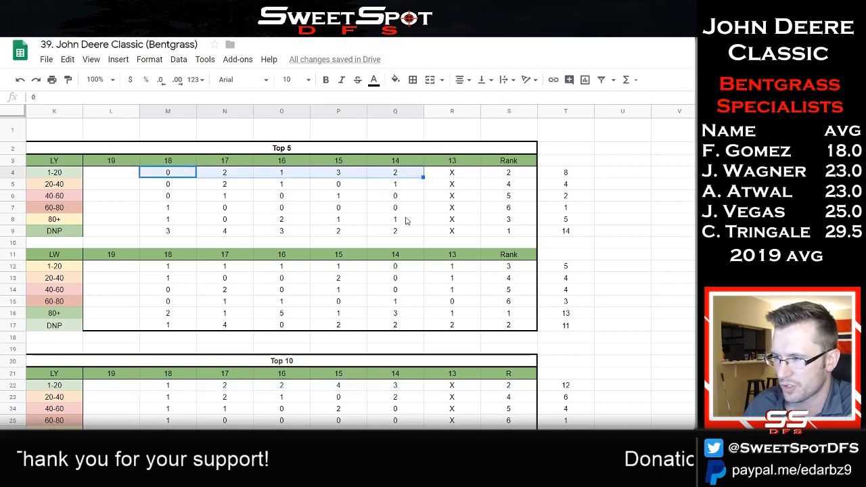
{"action": "left_click_drag", "start_coordinate": [399, 219], "coordinate": [174, 177]}
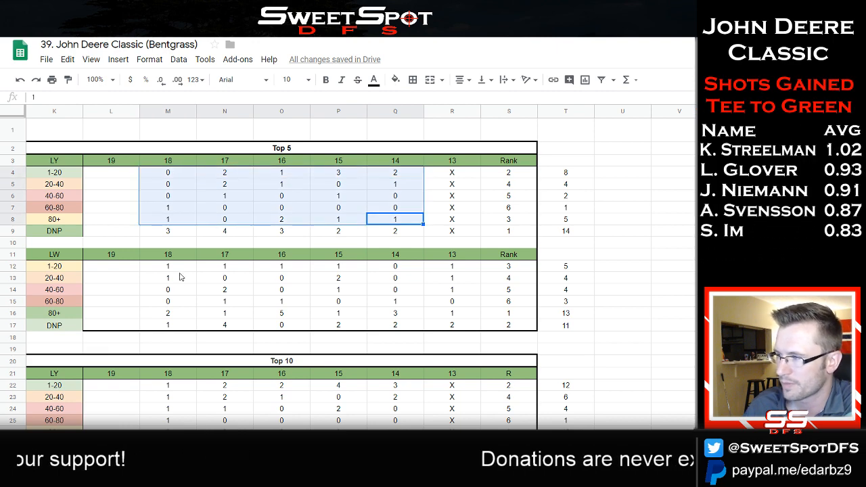
{"action": "scroll", "coordinate": [262, 266], "scroll_direction": "down", "scroll_amount": 3}
{"action": "left_click_drag", "start_coordinate": [167, 291], "coordinate": [422, 294]}
{"action": "scroll", "coordinate": [212, 305], "scroll_direction": "up", "scroll_amount": 3}
{"action": "left_click_drag", "start_coordinate": [168, 173], "coordinate": [423, 175]}
{"action": "scroll", "coordinate": [367, 299], "scroll_direction": "down", "scroll_amount": 6}
{"action": "scroll", "coordinate": [360, 298], "scroll_direction": "up", "scroll_amount": 5}
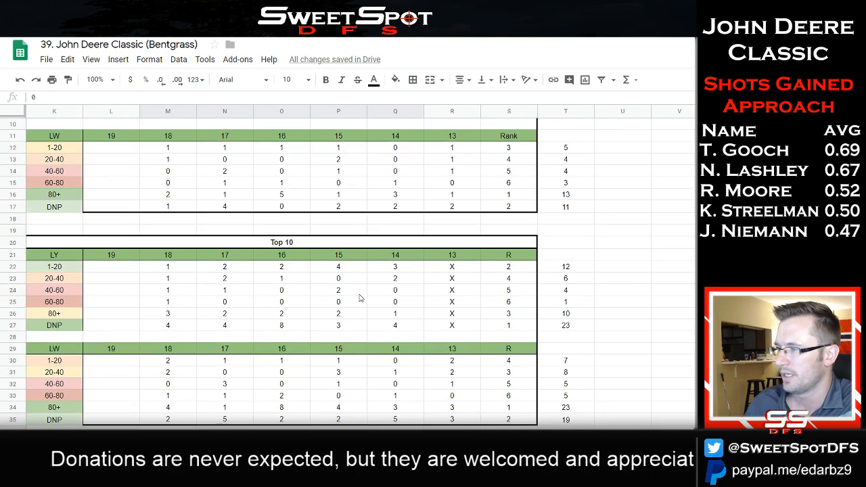
{"action": "scroll", "coordinate": [365, 295], "scroll_direction": "down", "scroll_amount": 3}
{"action": "left_click_drag", "start_coordinate": [394, 279], "coordinate": [170, 278]}
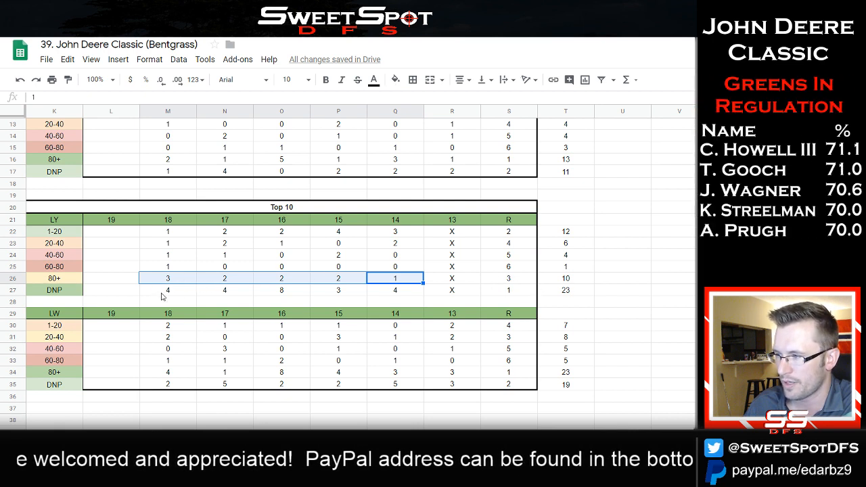
{"action": "left_click", "coordinate": [401, 282]}
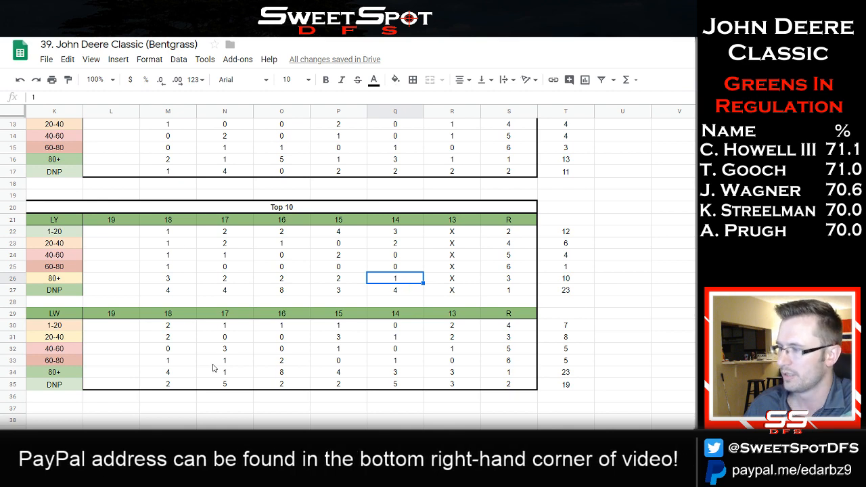
Return to the John Deere Classic golfer list and filter LYB to group 2 only.
{"action": "key", "text": "alt+Tab"}
{"action": "key", "text": "alt+Tab"}
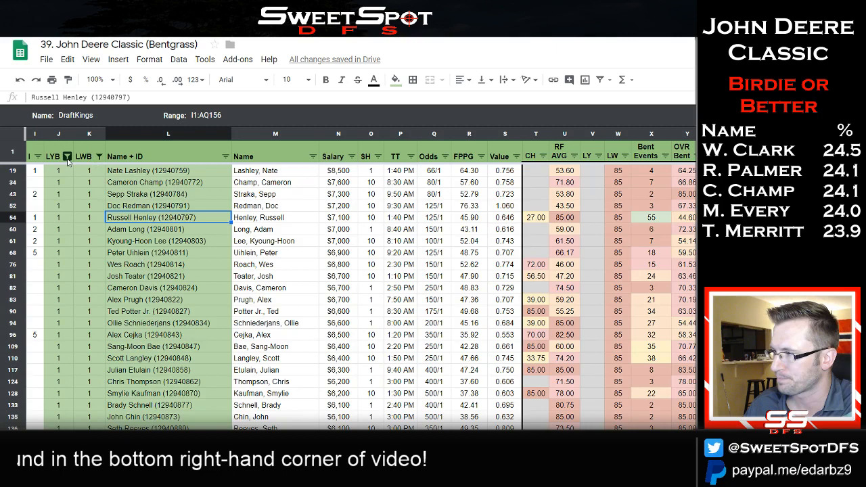
{"action": "left_click", "coordinate": [67, 157]}
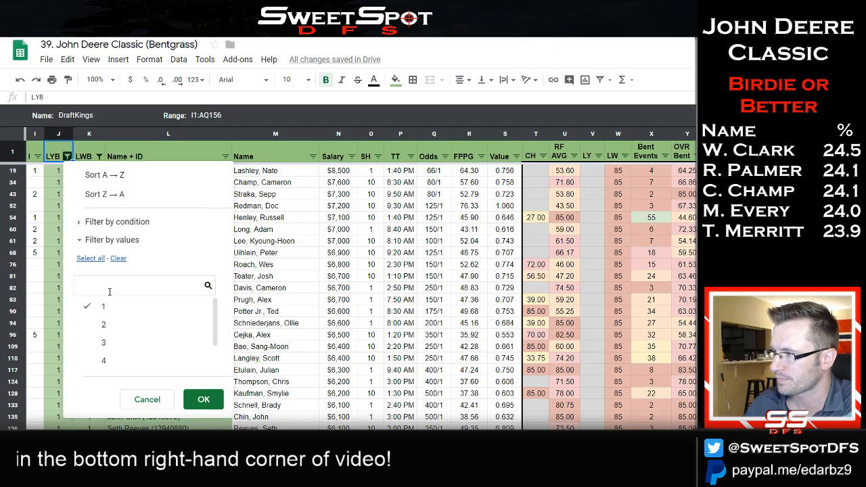
{"action": "left_click", "coordinate": [107, 307]}
{"action": "left_click", "coordinate": [108, 325]}
{"action": "left_click", "coordinate": [203, 399]}
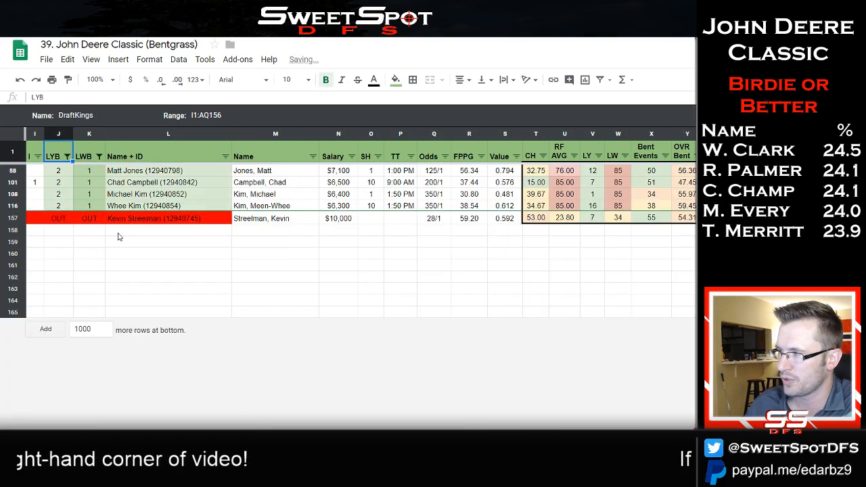
Reset the LWB filter so that all of its values are selected.
{"action": "left_click", "coordinate": [100, 157]}
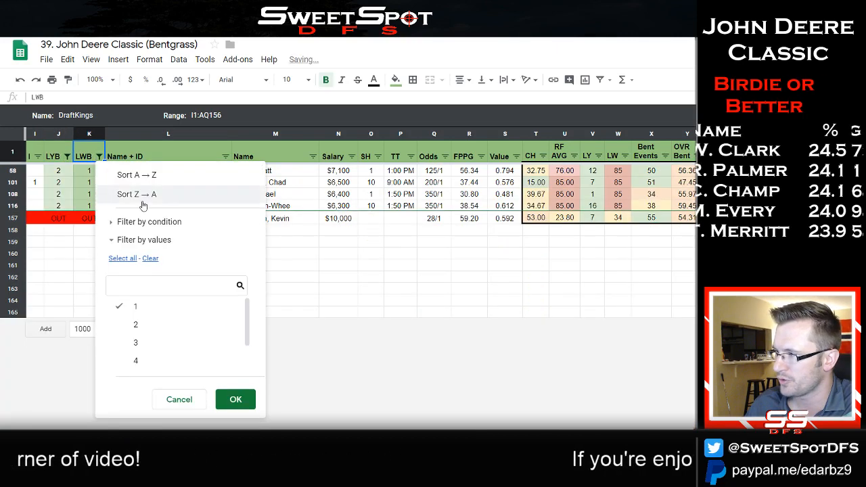
{"action": "left_click", "coordinate": [150, 258]}
{"action": "left_click", "coordinate": [123, 258]}
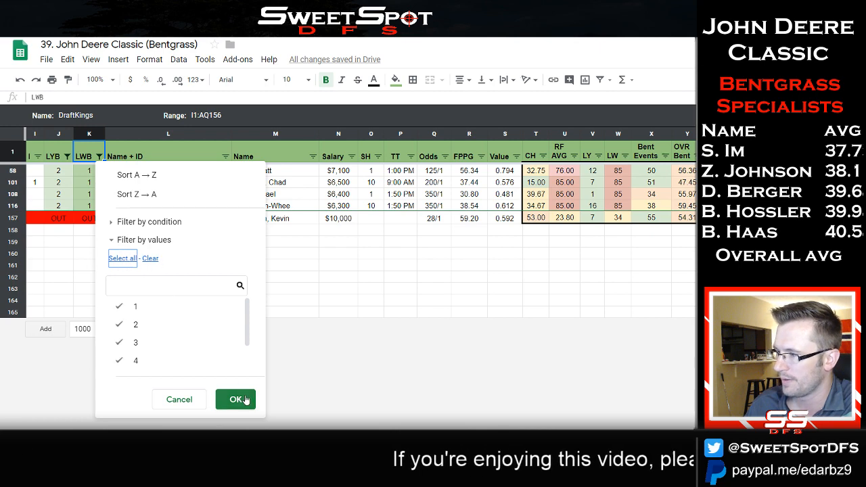
{"action": "left_click", "coordinate": [235, 399]}
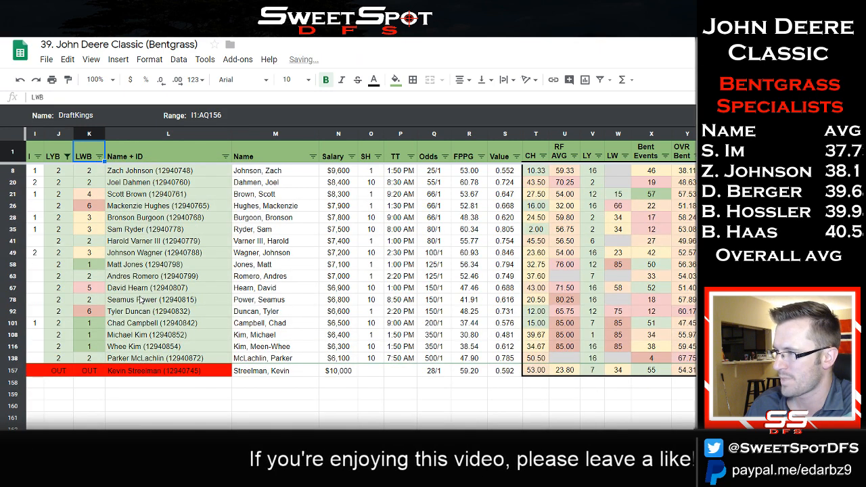
Copy Zach Johnson's Name + ID entry into cell G2 of the Lineup Construction sheet.
{"action": "left_click", "coordinate": [181, 170]}
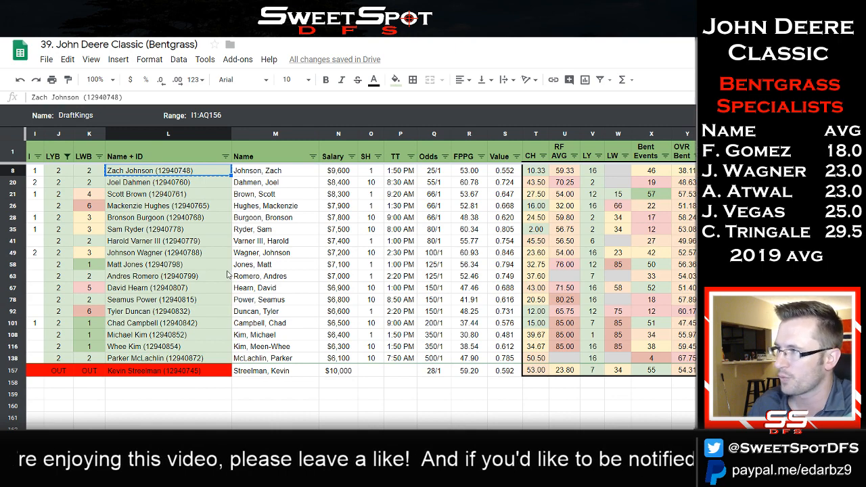
{"action": "key", "text": "ctrl+Tab"}
{"action": "left_click", "coordinate": [322, 153]}
{"action": "type", "text": "Zach Johnson (12940748)"}
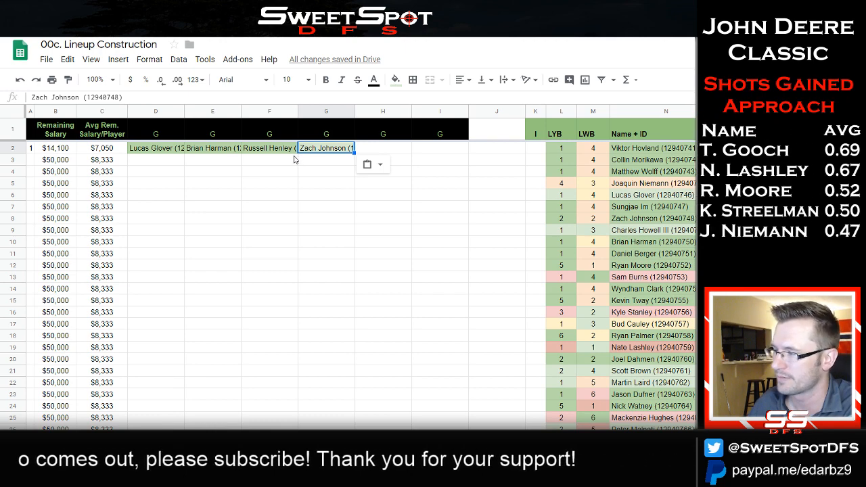
Return to the John Deere Classic sheet and sort the LYB 2 golfers by Salary in descending order.
{"action": "key", "text": "alt+Tab"}
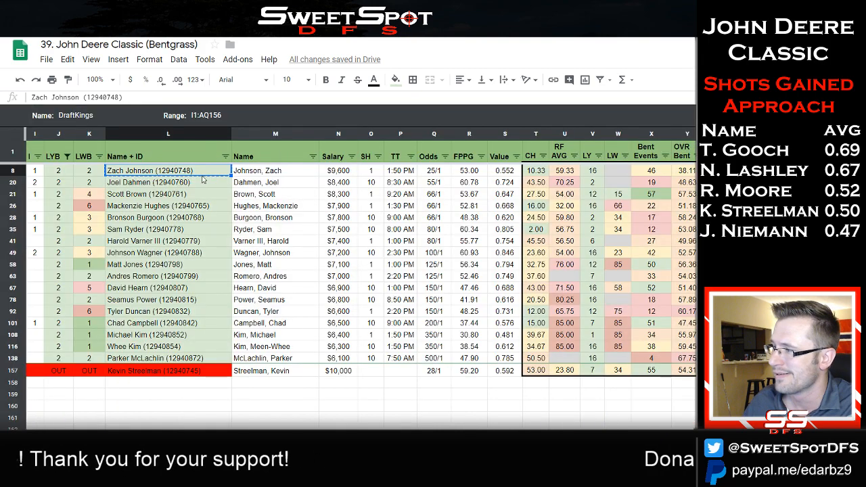
{"action": "left_click", "coordinate": [351, 156]}
{"action": "left_click", "coordinate": [270, 196]}
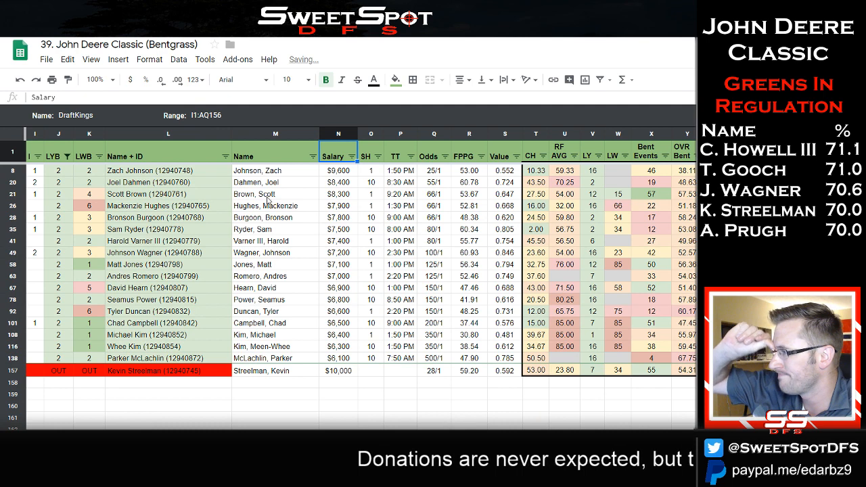
Compare the rows of Scott Brown, Bronson Burgoon and Sam Ryder as candidates for the next lineup spot.
{"action": "left_click", "coordinate": [182, 196]}
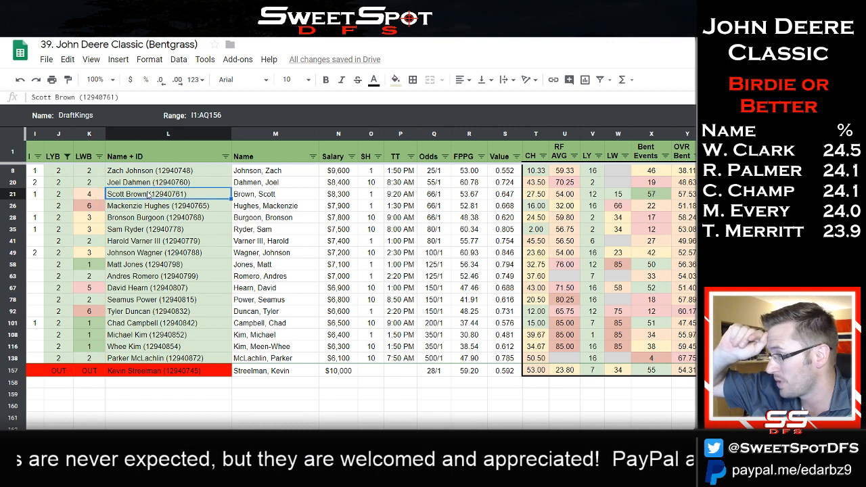
{"action": "left_click", "coordinate": [145, 220]}
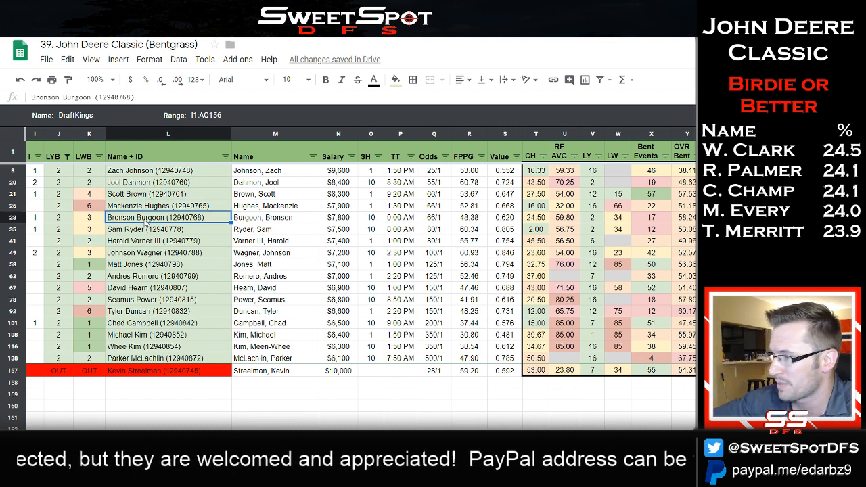
{"action": "left_click", "coordinate": [162, 196]}
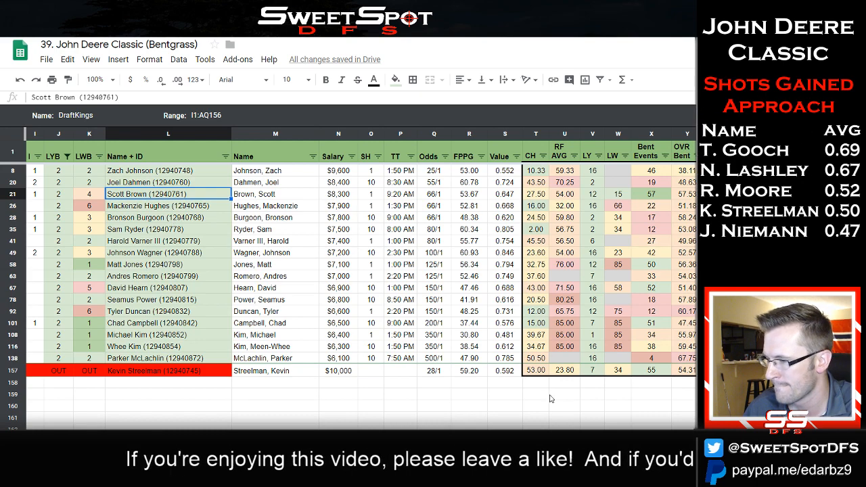
{"action": "left_click", "coordinate": [414, 425]}
{"action": "left_click_drag", "start_coordinate": [406, 435], "coordinate": [552, 435]}
{"action": "scroll", "coordinate": [535, 389], "scroll_direction": "up", "scroll_amount": 3}
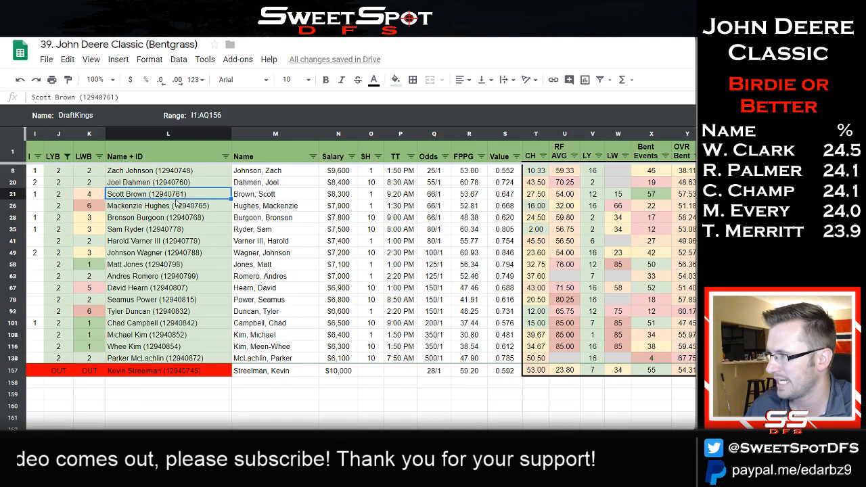
{"action": "left_click", "coordinate": [181, 220]}
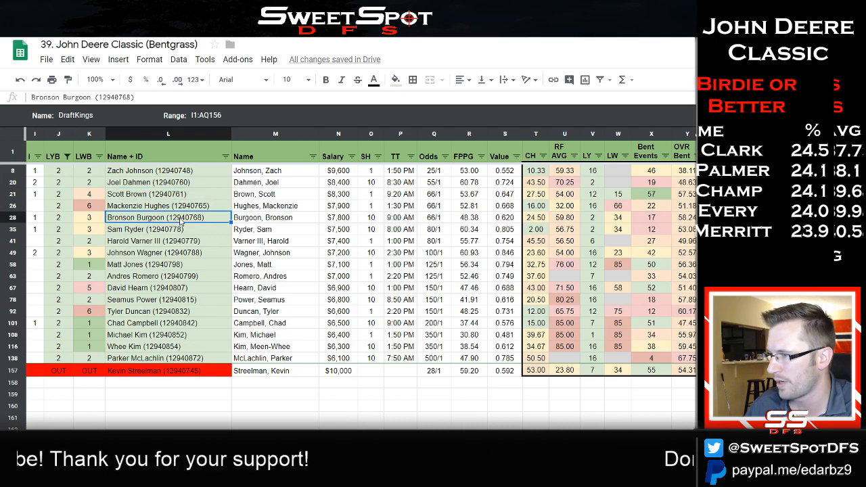
{"action": "key", "text": "ctrl+c"}
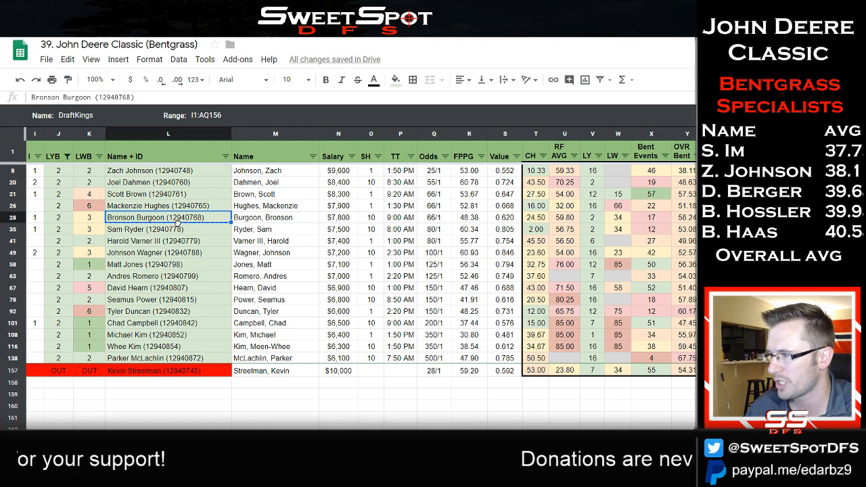
{"action": "left_click_drag", "start_coordinate": [180, 234], "coordinate": [179, 221]}
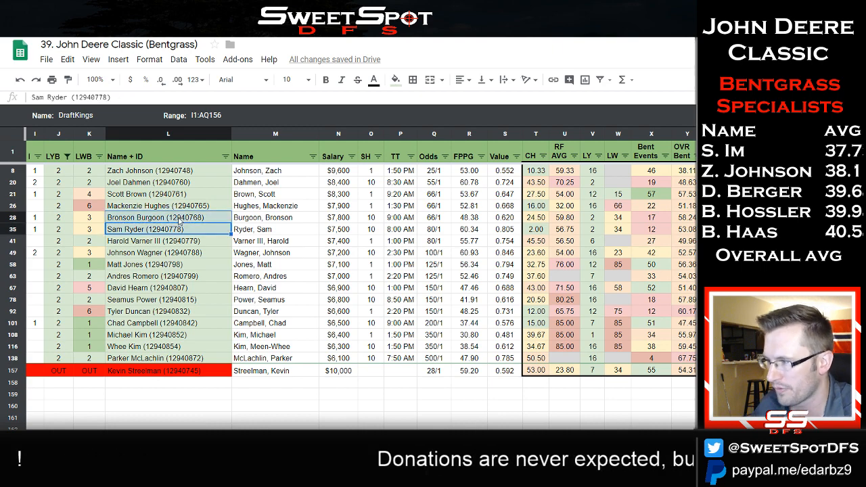
Sort the LYB 2 golfers by SG: APP in ascending order.
{"action": "scroll", "coordinate": [190, 348], "scroll_direction": "right", "scroll_amount": 4}
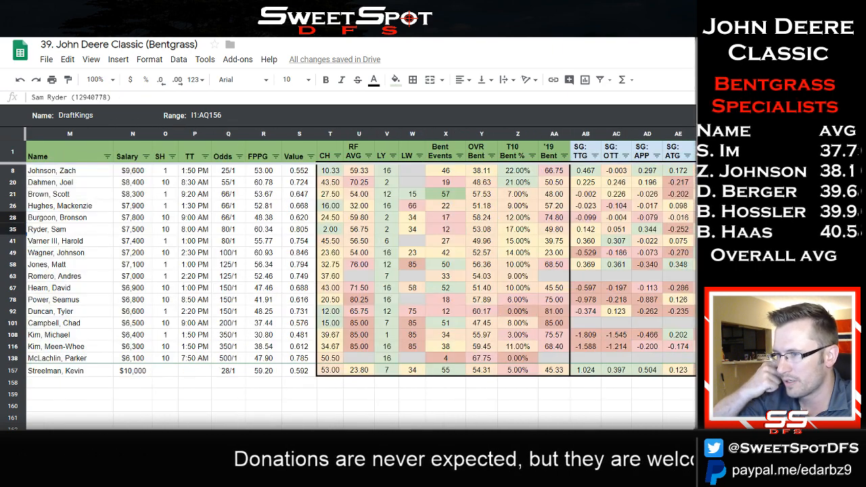
{"action": "left_click", "coordinate": [657, 156]}
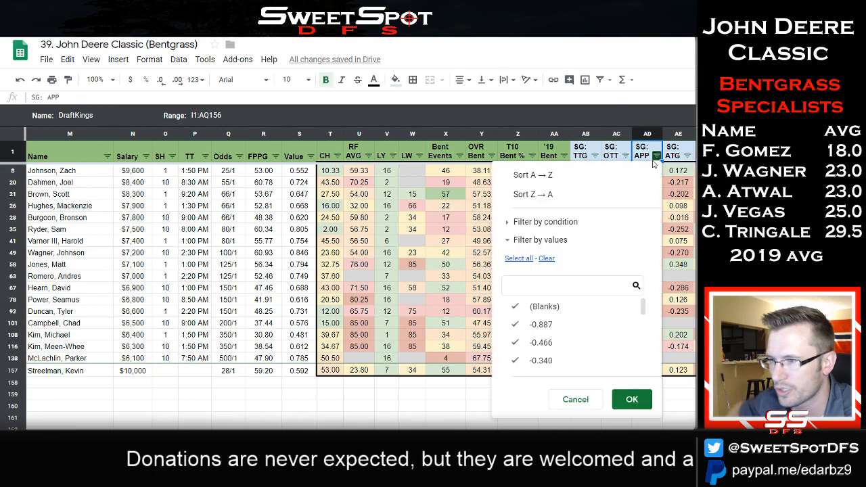
{"action": "left_click", "coordinate": [594, 176]}
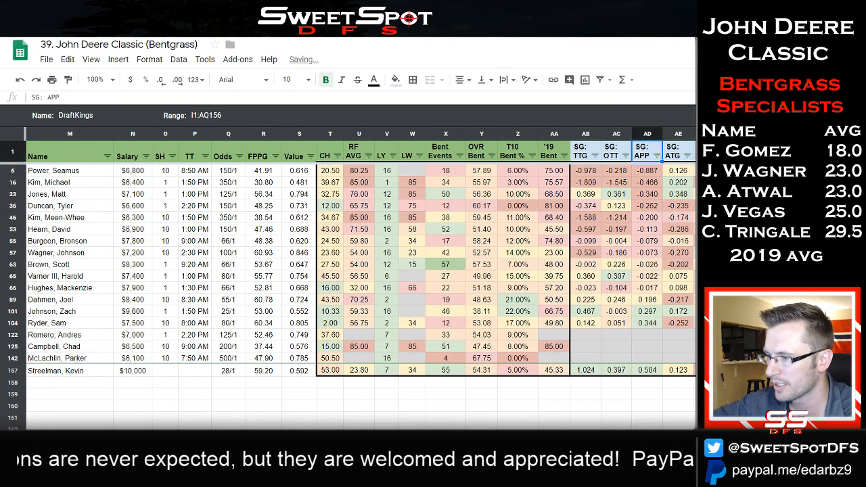
Copy Bronson Burgoon's Name + ID entry into cell H2 of the Lineup Construction sheet.
{"action": "scroll", "coordinate": [359, 270], "scroll_direction": "left", "scroll_amount": 4}
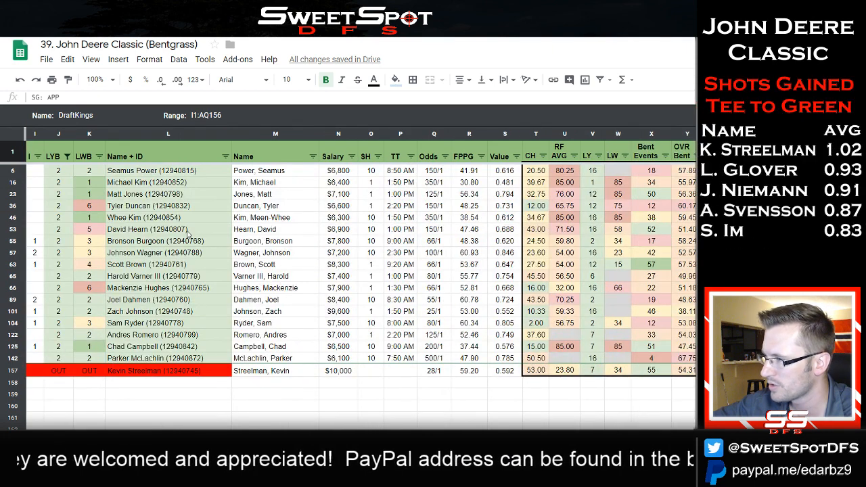
{"action": "left_click", "coordinate": [188, 232]}
{"action": "left_click", "coordinate": [186, 242]}
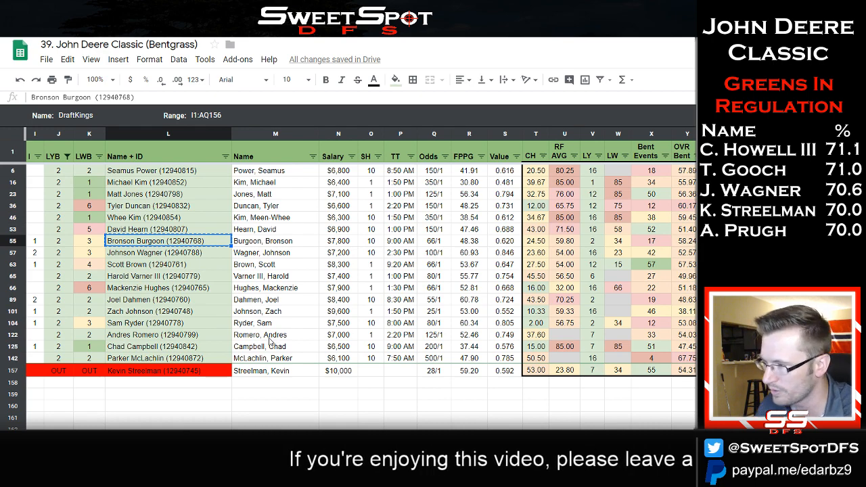
{"action": "key", "text": "alt+Tab"}
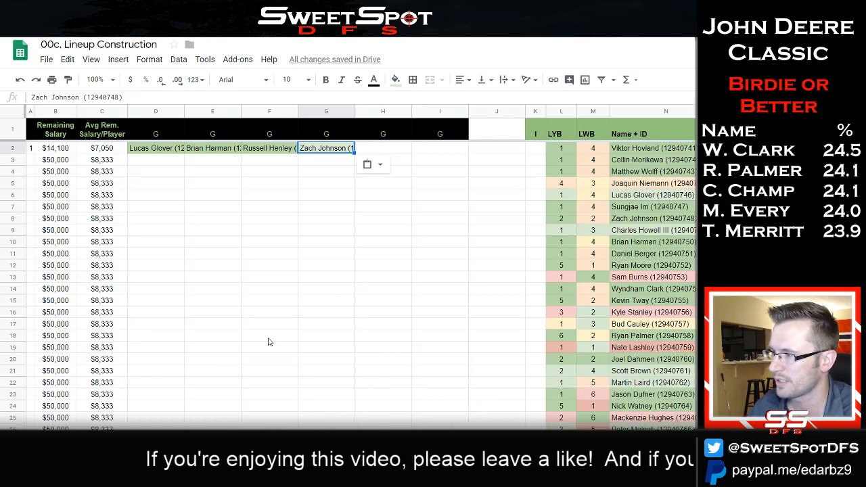
{"action": "left_click", "coordinate": [380, 148]}
{"action": "key", "text": "ctrl+v"}
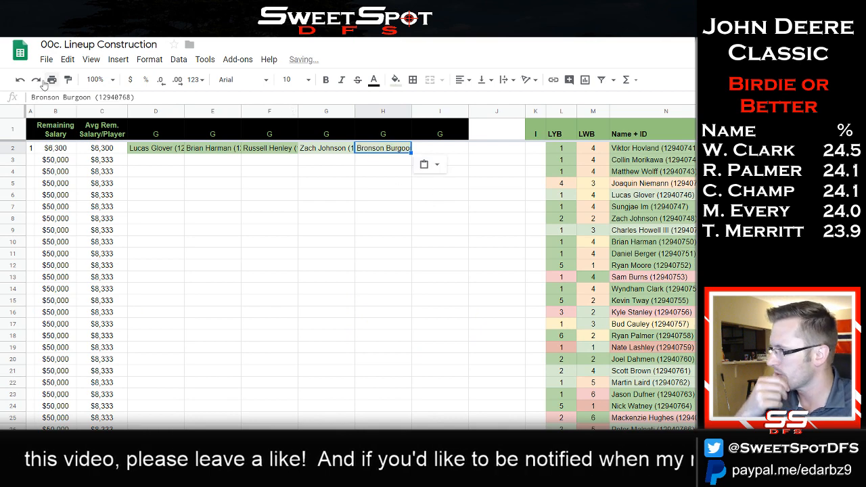
Undo the entry in H2 and paste Bronson Burgoon into G2 in place of Zach Johnson.
{"action": "left_click", "coordinate": [21, 80]}
{"action": "left_click", "coordinate": [319, 152]}
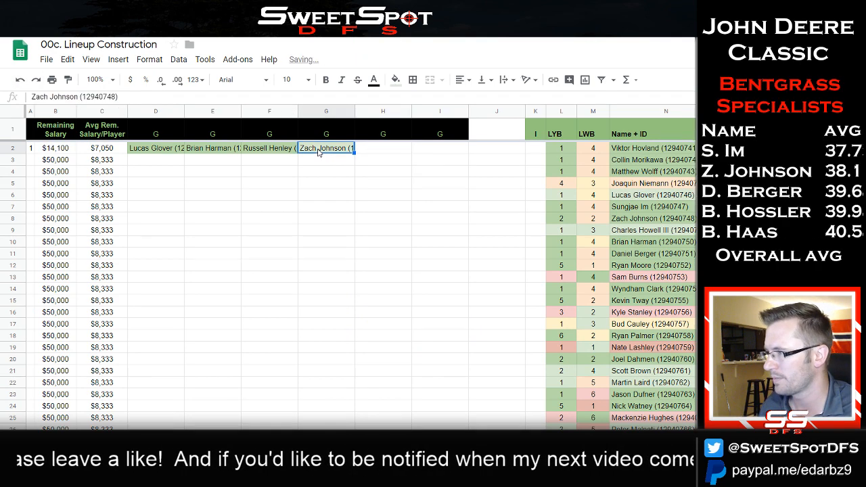
{"action": "key", "text": "ctrl+v"}
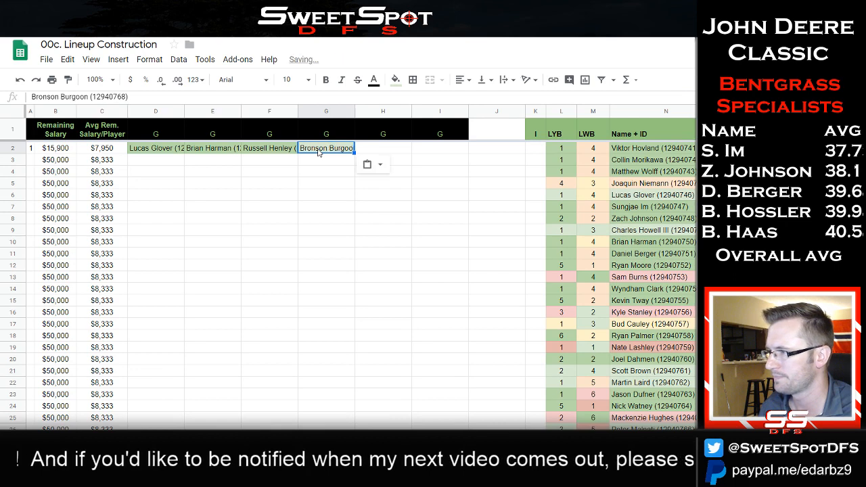
{"action": "left_click", "coordinate": [373, 151]}
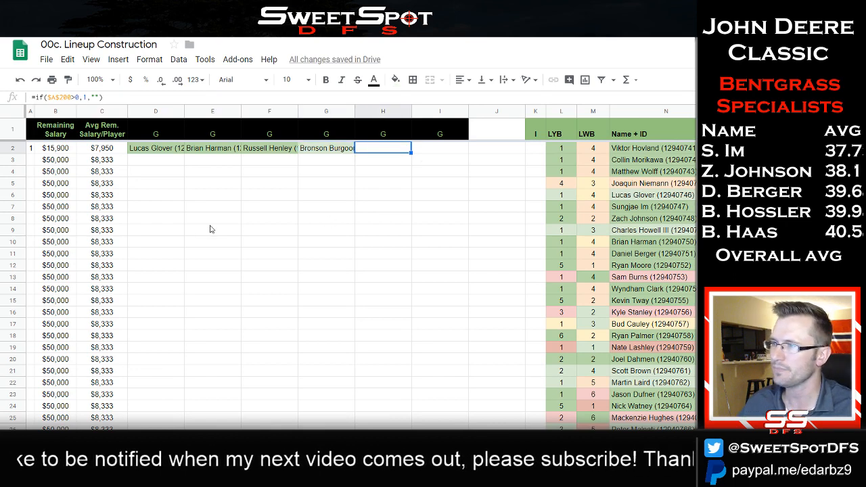
Filter the John Deere Classic sheet to LYB 3 golfers and sort them by the I column in ascending order.
{"action": "key", "text": "alt+Tab"}
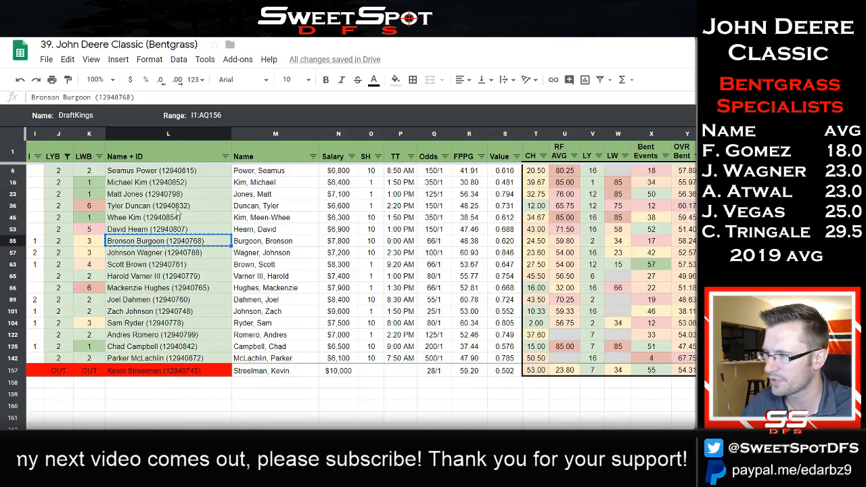
{"action": "left_click", "coordinate": [67, 157]}
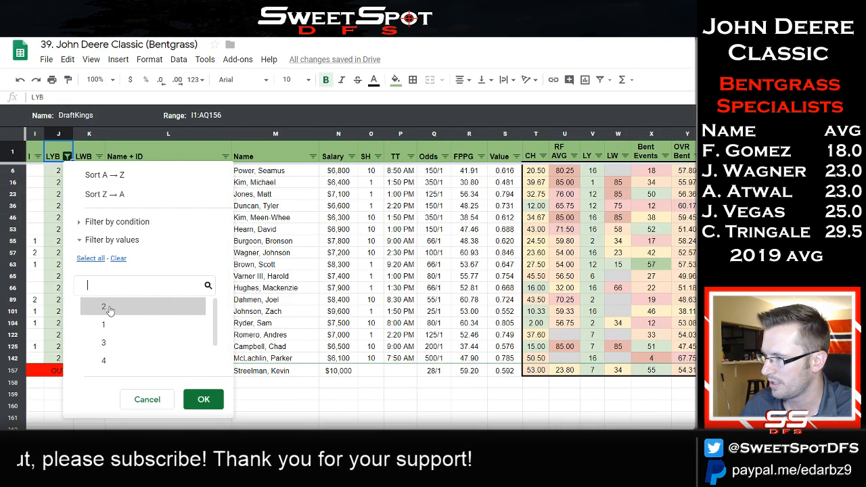
{"action": "left_click", "coordinate": [121, 364]}
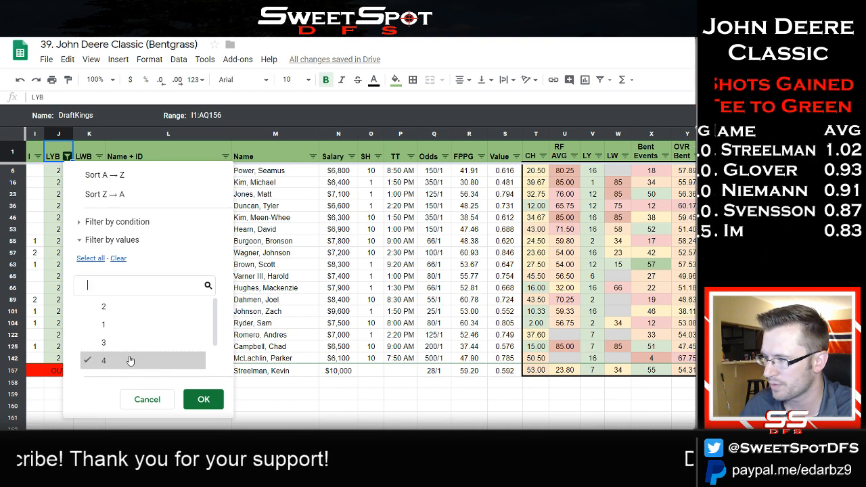
{"action": "left_click", "coordinate": [125, 363]}
{"action": "left_click", "coordinate": [126, 345]}
{"action": "left_click", "coordinate": [204, 399]}
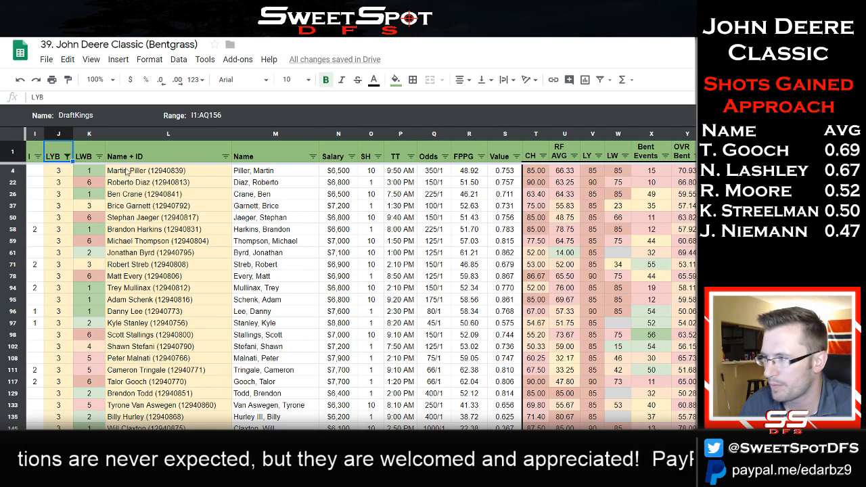
{"action": "left_click", "coordinate": [38, 157]}
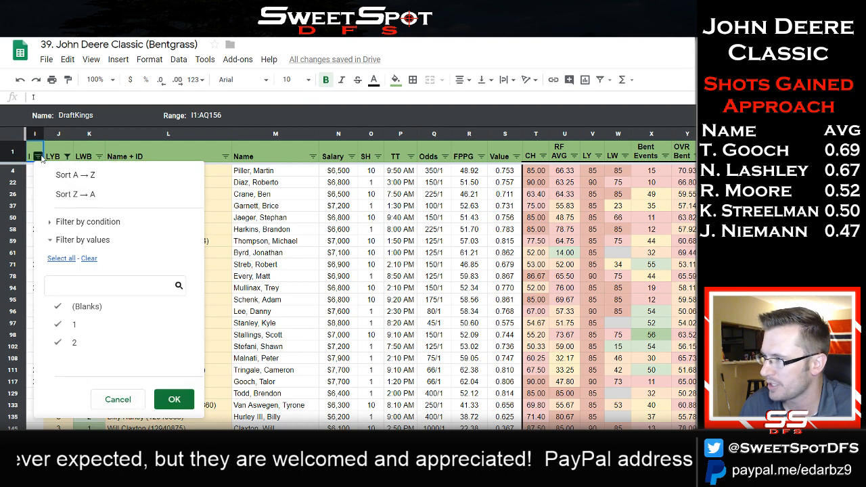
{"action": "left_click", "coordinate": [76, 175]}
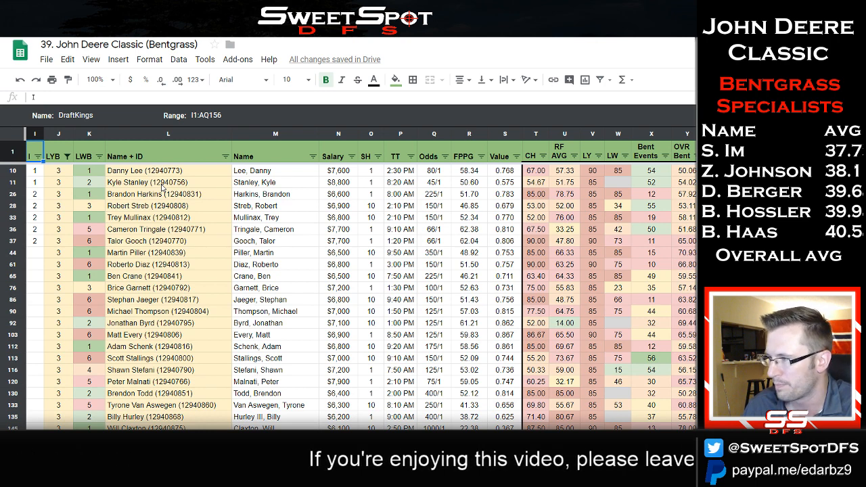
Copy Danny Lee's Name + ID entry into cell H2 of the Lineup Construction sheet.
{"action": "left_click", "coordinate": [166, 177]}
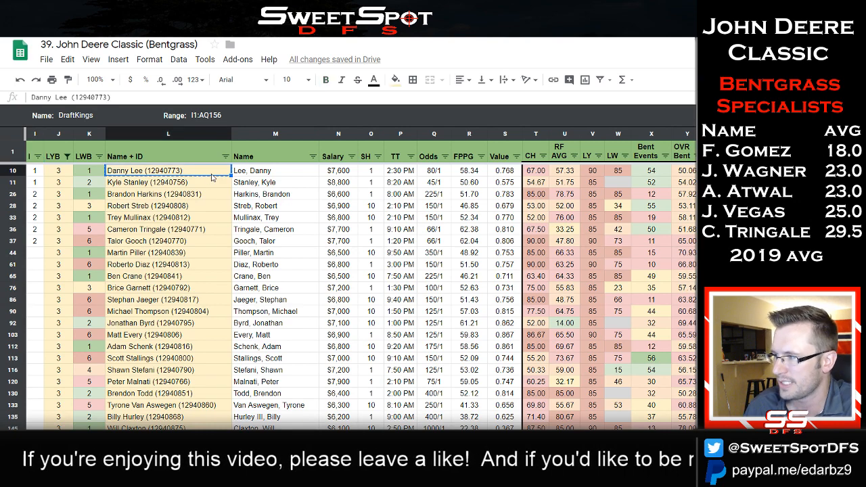
{"action": "key", "text": "ctrl+Tab"}
{"action": "key", "text": "ctrl+v"}
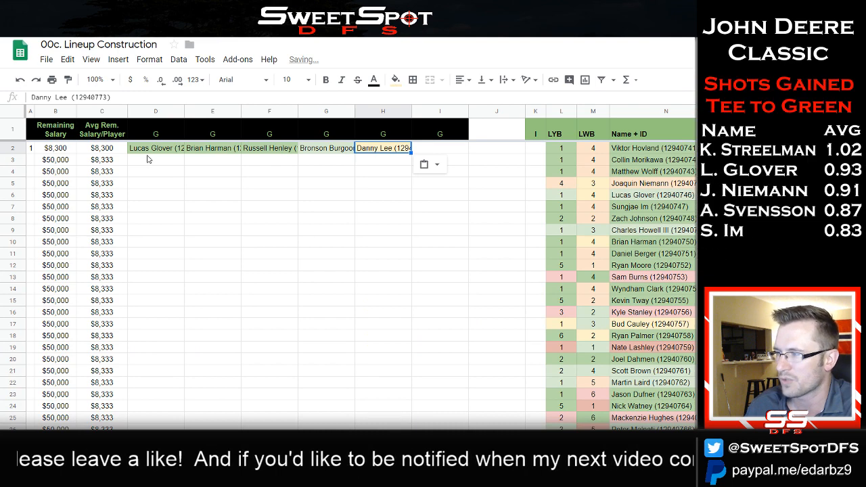
Show all LYB values again in the John Deere Classic sheet and sort the golfers by Salary in descending order.
{"action": "key", "text": "alt+Tab"}
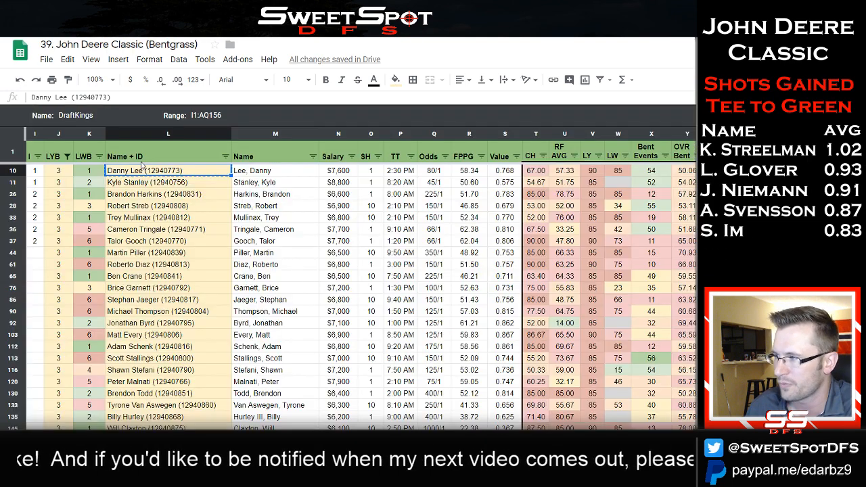
{"action": "left_click", "coordinate": [67, 156]}
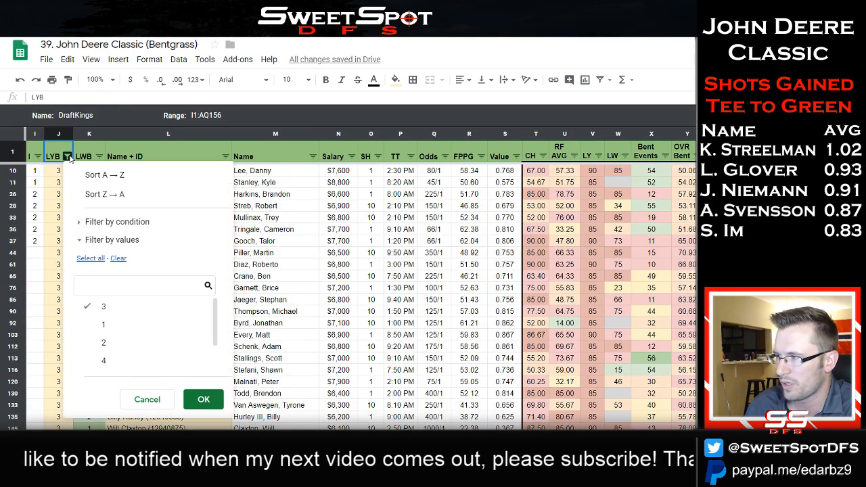
{"action": "left_click", "coordinate": [90, 258]}
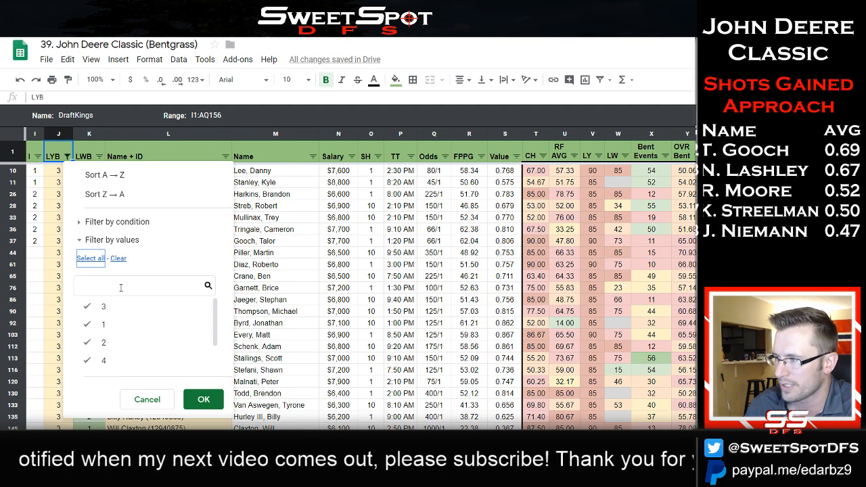
{"action": "left_click", "coordinate": [203, 400]}
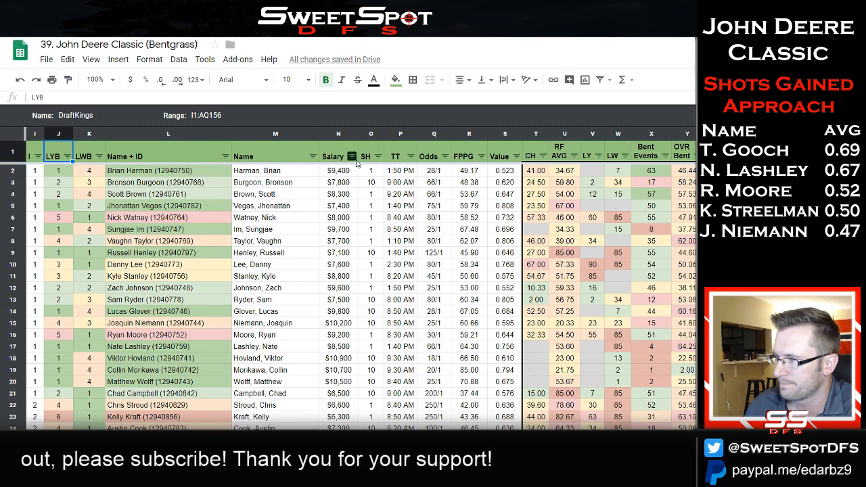
{"action": "left_click", "coordinate": [354, 159]}
{"action": "left_click", "coordinate": [282, 197]}
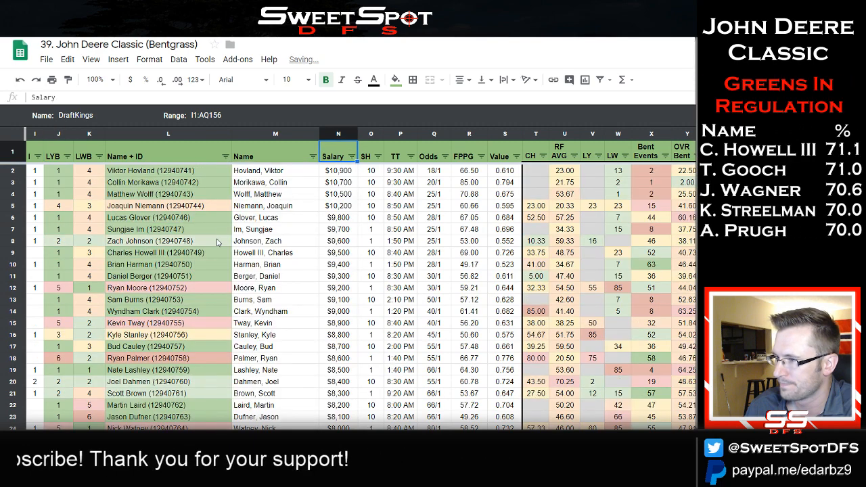
Compare the golfers from Scott Brown down to Nick Watney against the remaining salary for the last lineup spot.
{"action": "scroll", "coordinate": [217, 242], "scroll_direction": "down", "scroll_amount": 4}
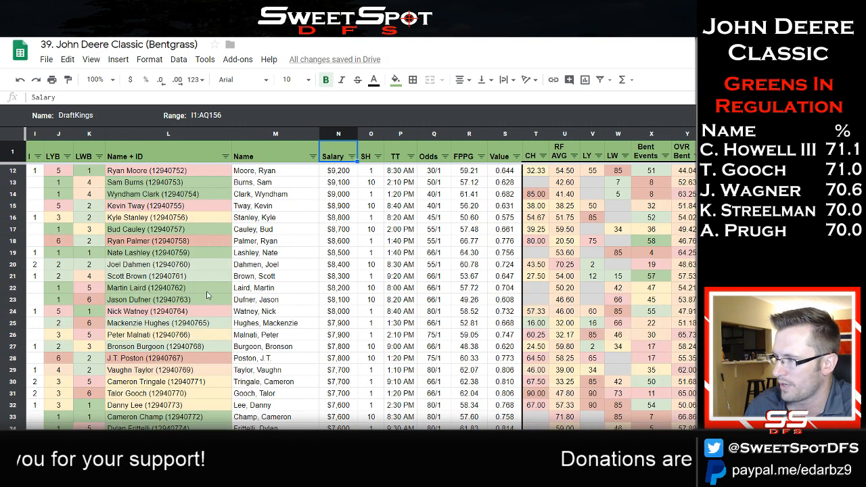
{"action": "left_click_drag", "start_coordinate": [125, 276], "coordinate": [347, 311]}
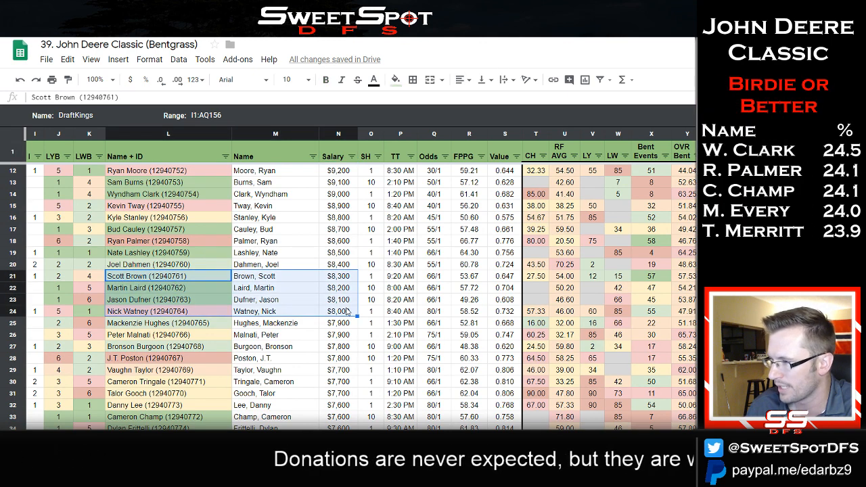
{"action": "left_click_drag", "start_coordinate": [89, 277], "coordinate": [67, 312]}
{"action": "left_click", "coordinate": [211, 314]}
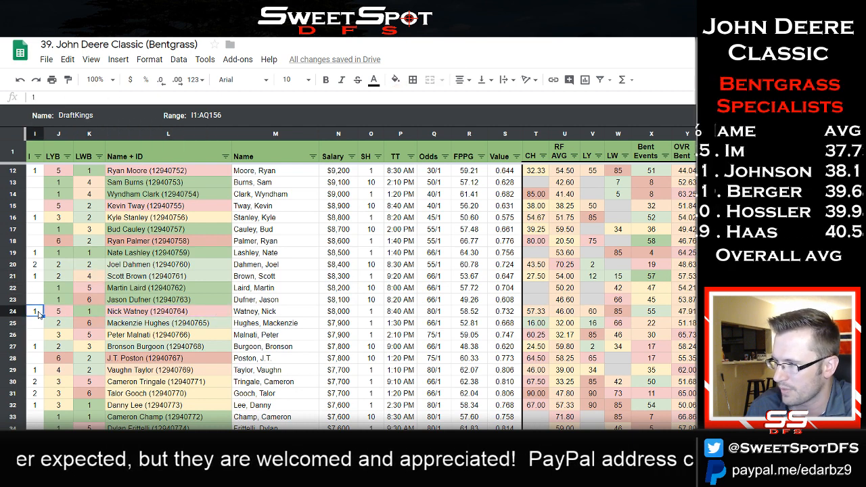
{"action": "left_click", "coordinate": [37, 277]}
{"action": "left_click", "coordinate": [180, 312], "text": "shift"}
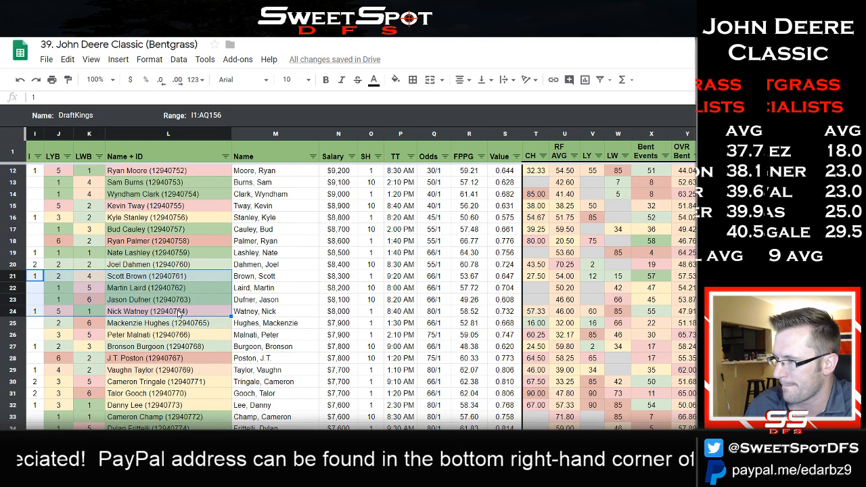
{"action": "left_click", "coordinate": [171, 349]}
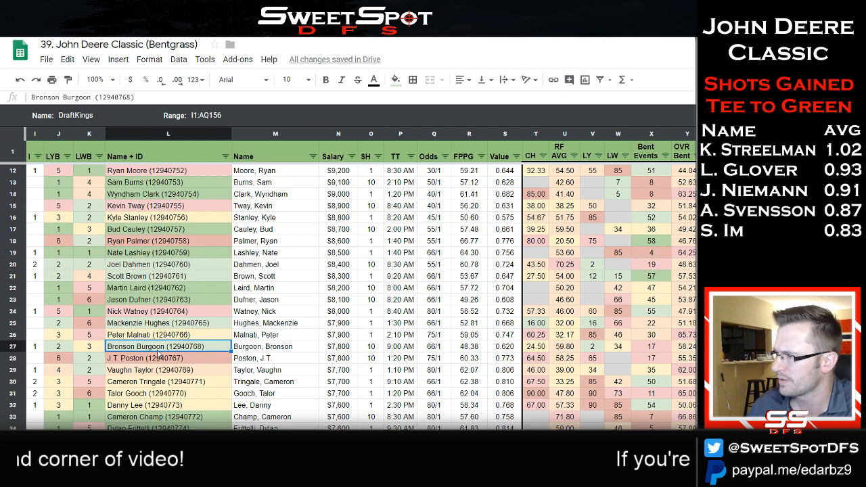
{"action": "key", "text": "alt+Tab"}
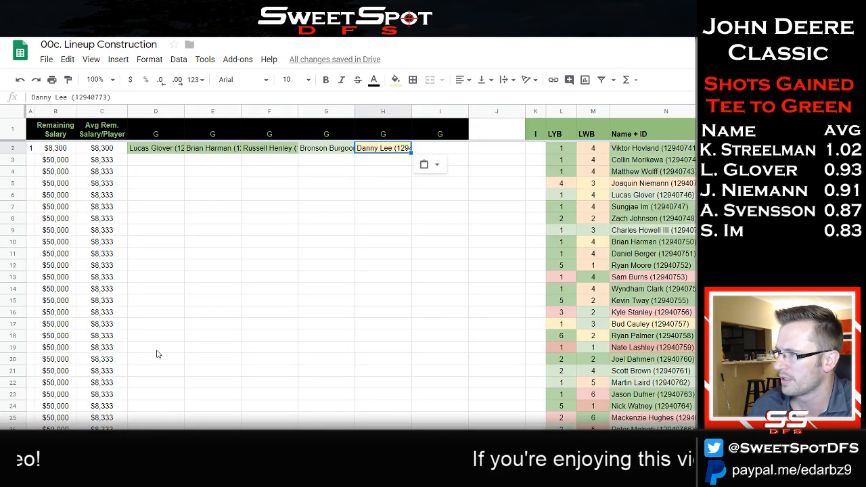
{"action": "key", "text": "alt+Tab"}
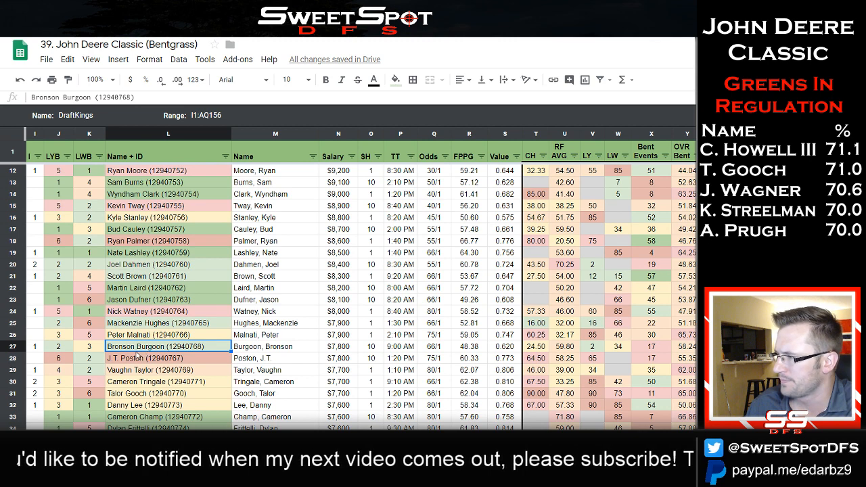
Copy Scott Brown's Name + ID entry into cell I2 of the Lineup Construction sheet.
{"action": "left_click", "coordinate": [142, 277]}
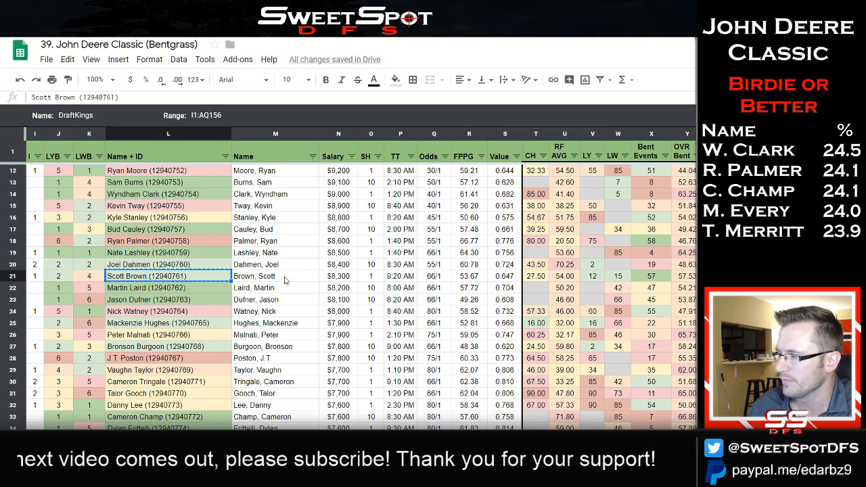
{"action": "key", "text": "ctrl+Tab"}
{"action": "key", "text": "Right"}
{"action": "type", "text": "Scott Brown (12940761)"}
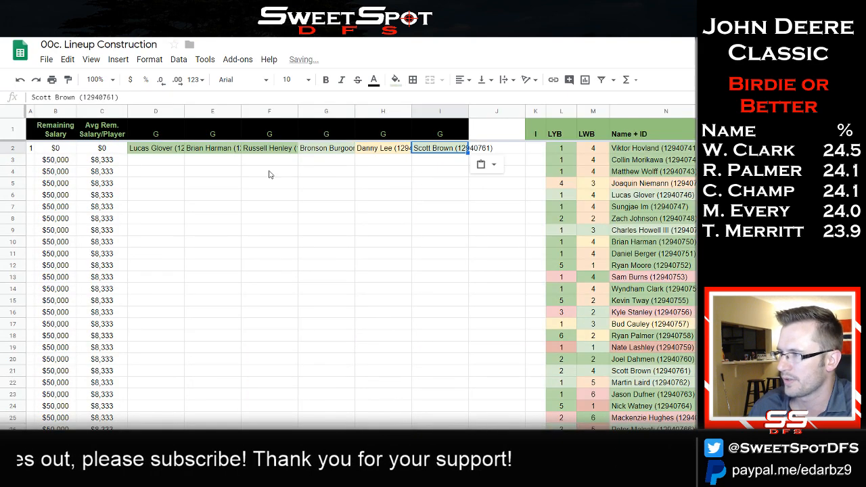
Fill the complete lineup in D2:I2 down through row 7.
{"action": "left_click_drag", "start_coordinate": [169, 148], "coordinate": [458, 201]}
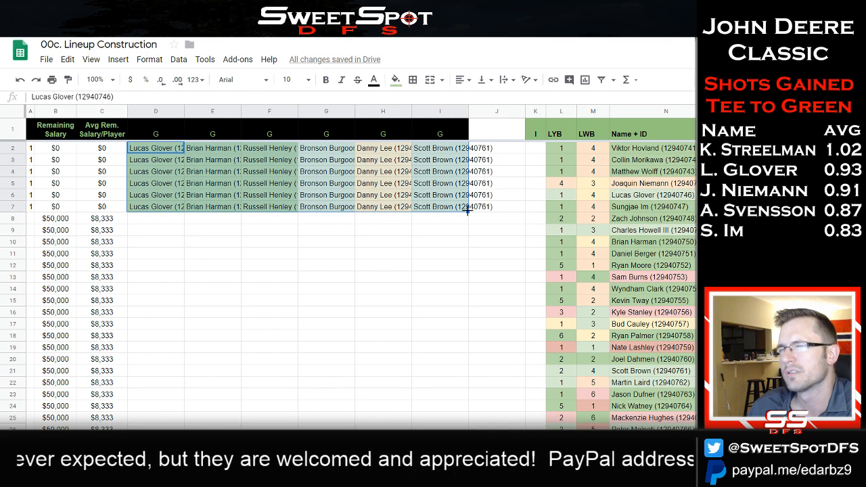
{"action": "left_click_drag", "start_coordinate": [467, 211], "coordinate": [466, 214]}
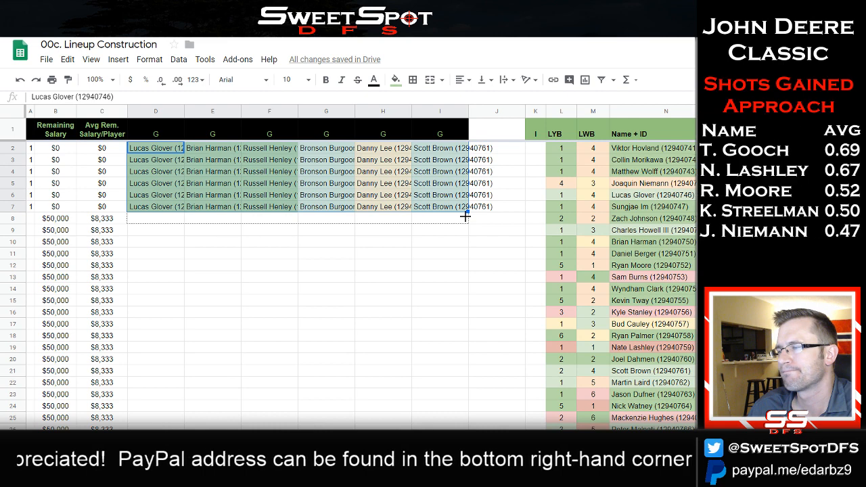
{"action": "left_click_drag", "start_coordinate": [466, 216], "coordinate": [466, 208]}
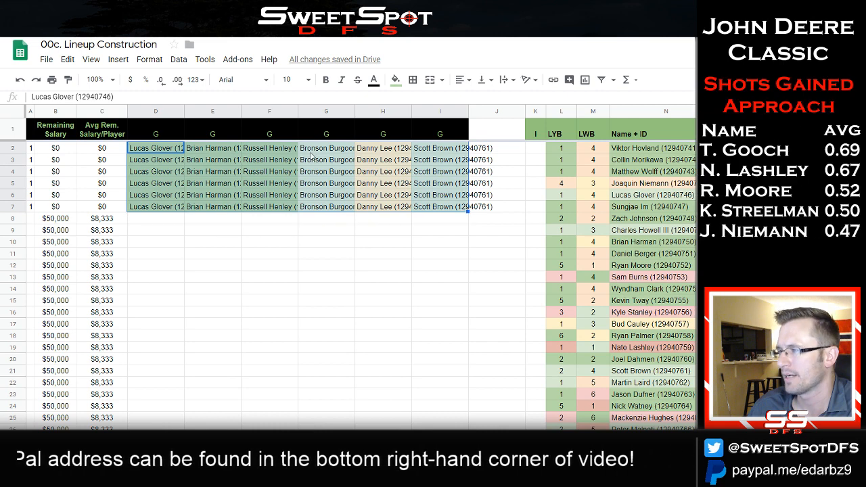
Review the duplicated lineups and select the whole block D2:I7.
{"action": "left_click", "coordinate": [220, 161]}
{"action": "left_click", "coordinate": [157, 157]}
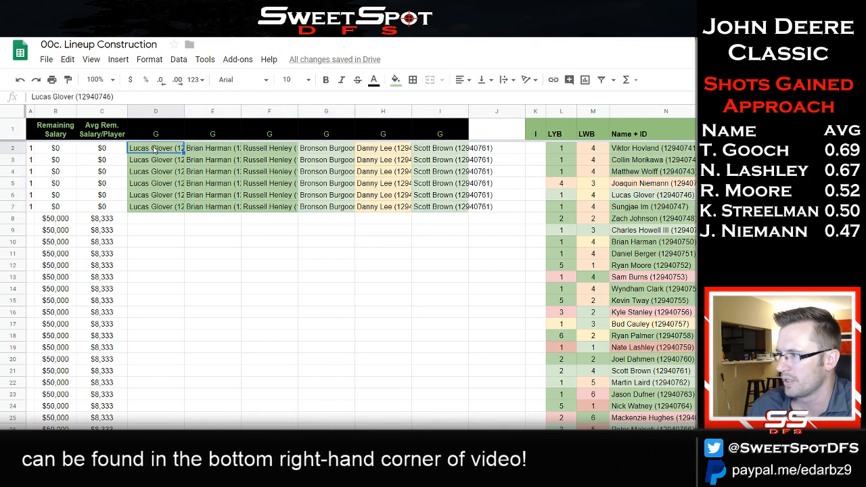
{"action": "left_click", "coordinate": [221, 163]}
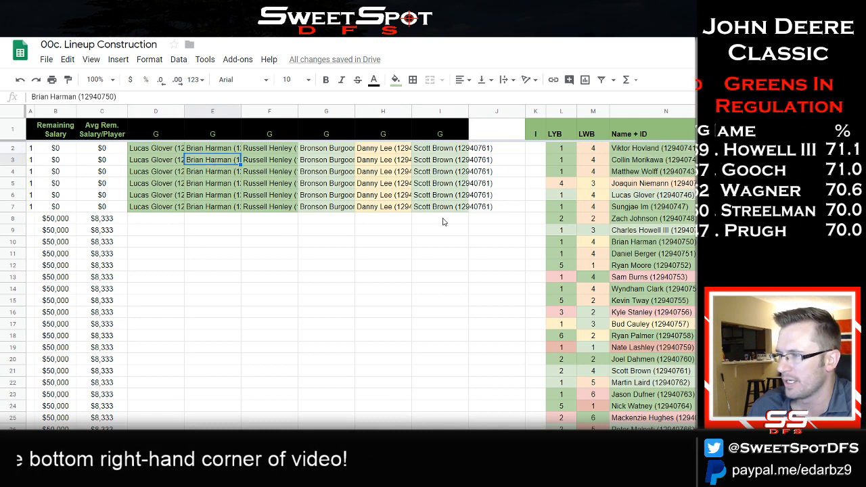
{"action": "left_click_drag", "start_coordinate": [149, 152], "coordinate": [464, 210]}
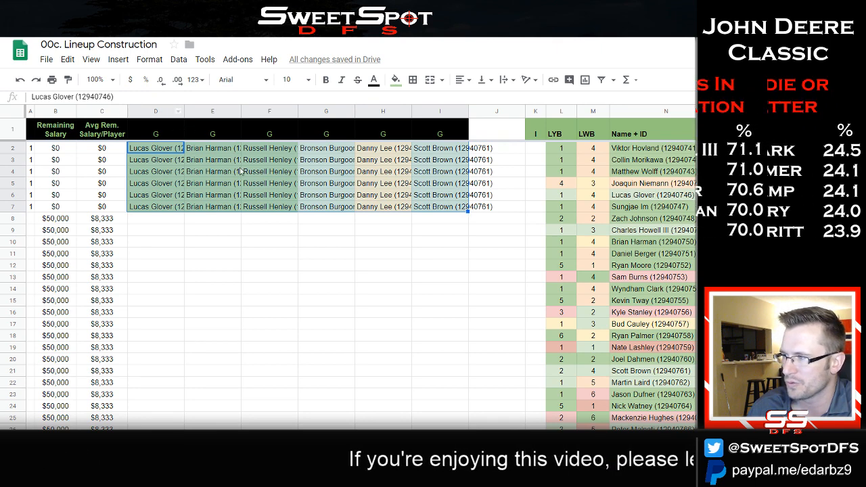
Replace Brian Harman in E3 of the Lineup Construction sheet with Ryan Moore's Name + ID entry from the John Deere Classic sheet.
{"action": "left_click", "coordinate": [215, 161]}
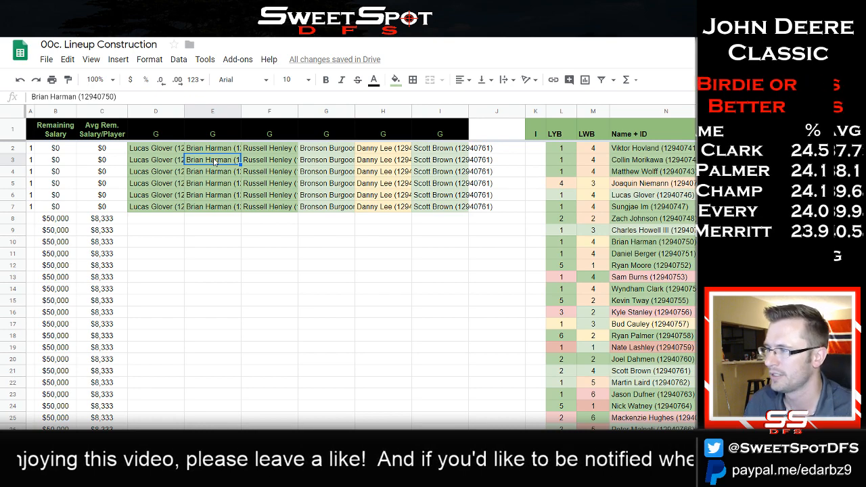
{"action": "key", "text": "alt+Tab"}
{"action": "scroll", "coordinate": [231, 252], "scroll_direction": "up", "scroll_amount": 3}
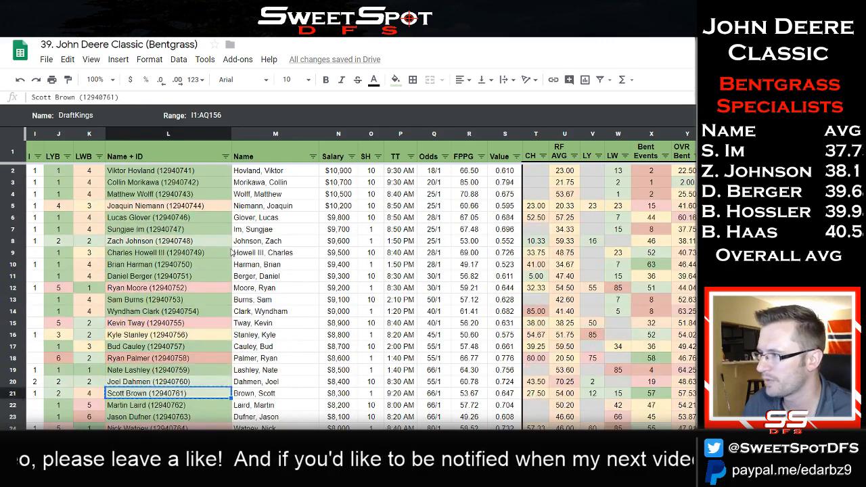
{"action": "key", "text": "ctrl+c"}
{"action": "left_click", "coordinate": [170, 267]}
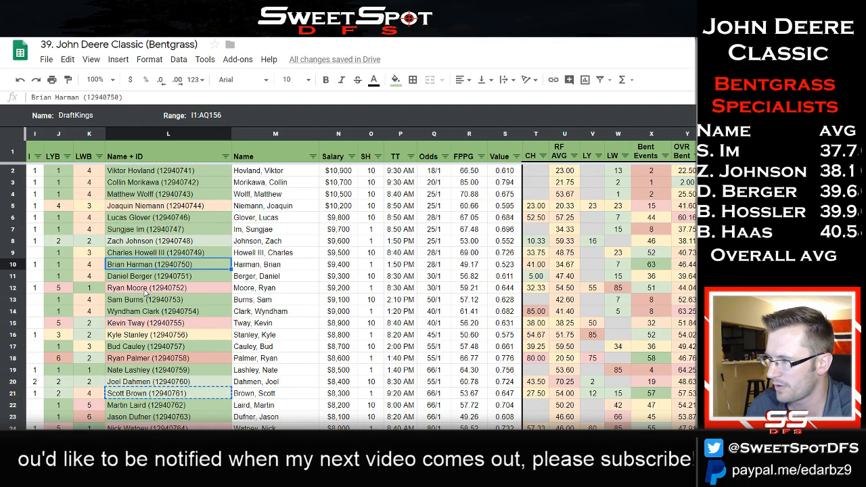
{"action": "left_click", "coordinate": [170, 289]}
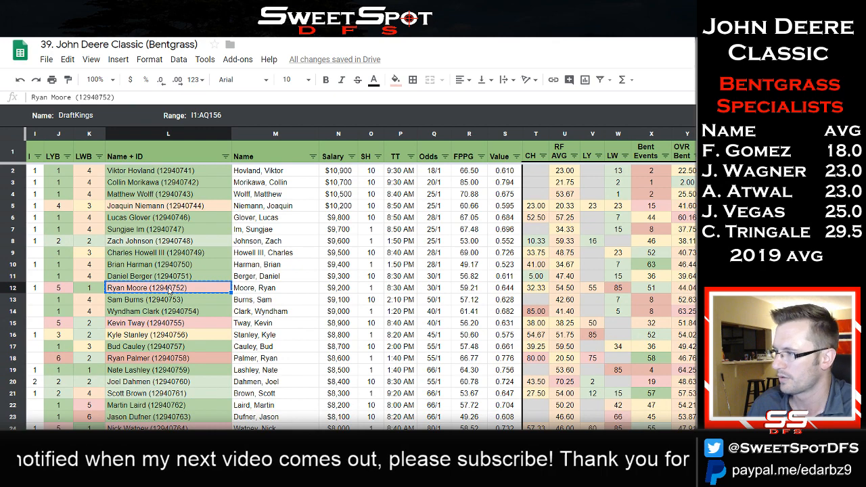
{"action": "key", "text": "alt+Tab"}
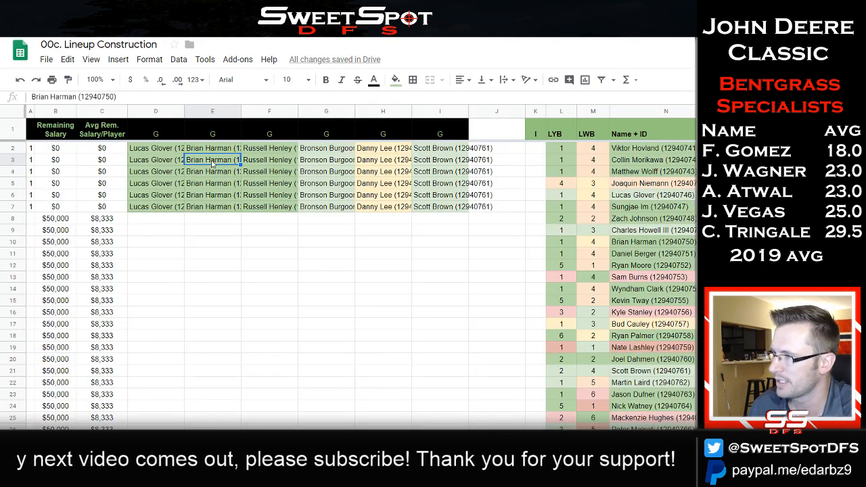
{"action": "key", "text": "ctrl+v"}
Review the second lineup in D3:I3 and compare its Ryan Moore slot with Brian Harman in the lineup above.
{"action": "left_click_drag", "start_coordinate": [156, 159], "coordinate": [453, 163]}
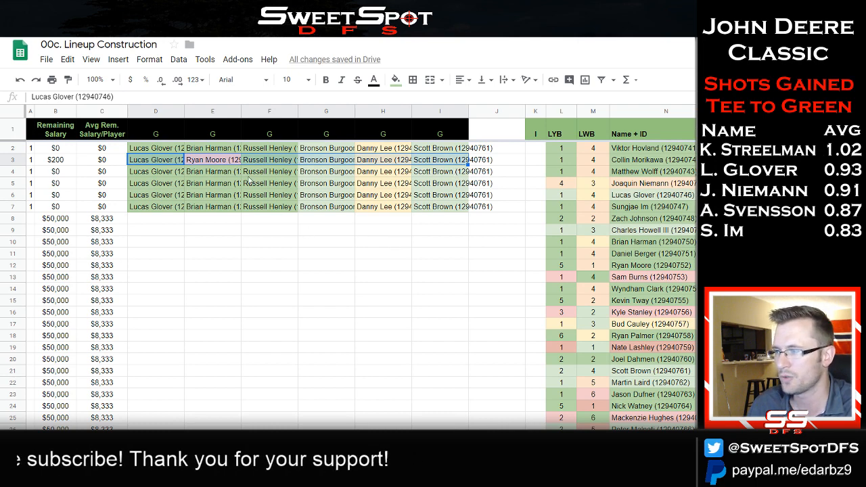
{"action": "left_click", "coordinate": [203, 162]}
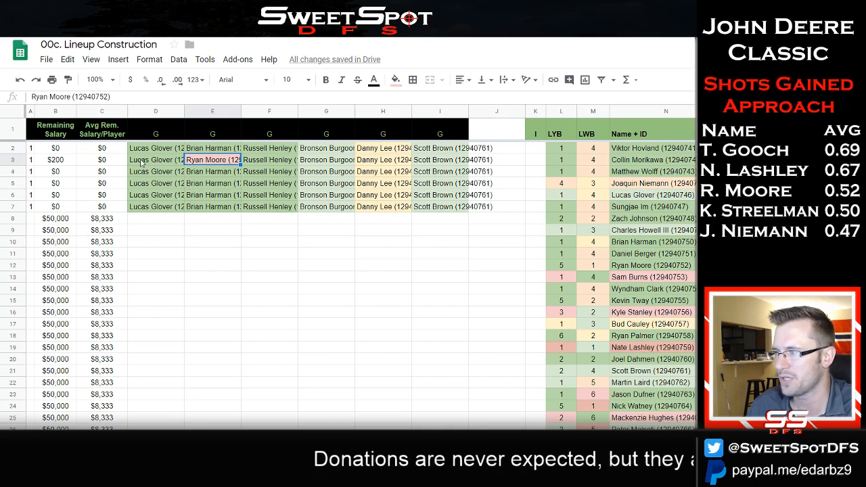
{"action": "left_click_drag", "start_coordinate": [143, 162], "coordinate": [257, 164]}
{"action": "left_click_drag", "start_coordinate": [329, 162], "coordinate": [440, 161]}
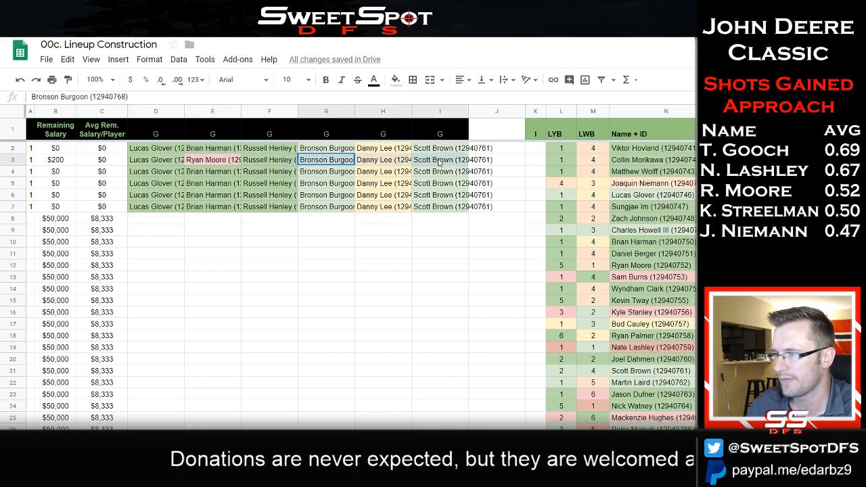
{"action": "left_click", "coordinate": [379, 166]}
{"action": "left_click", "coordinate": [213, 153]}
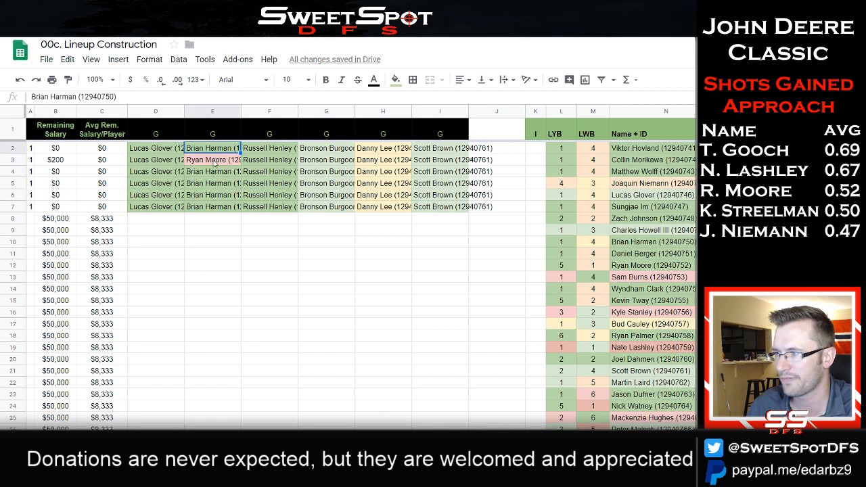
{"action": "left_click", "coordinate": [216, 161]}
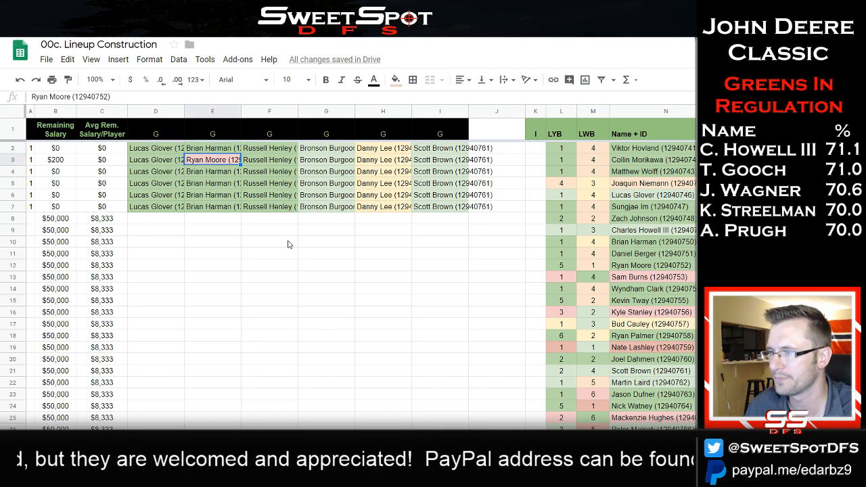
Compare the golfers from Russell Henley's salary tier down to Chad Campbell in the John Deere Classic sheet as replacements for Henley.
{"action": "key", "text": "ctrl+Tab"}
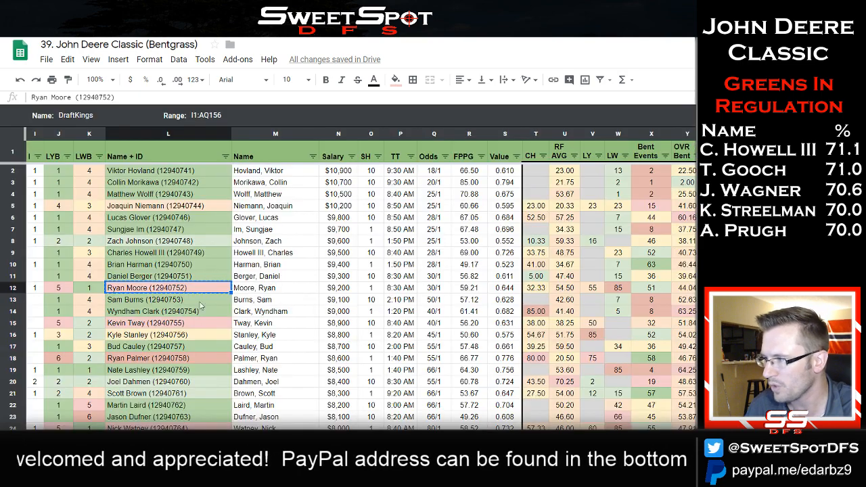
{"action": "left_click", "coordinate": [195, 325]}
{"action": "scroll", "coordinate": [193, 327], "scroll_direction": "down", "scroll_amount": 5}
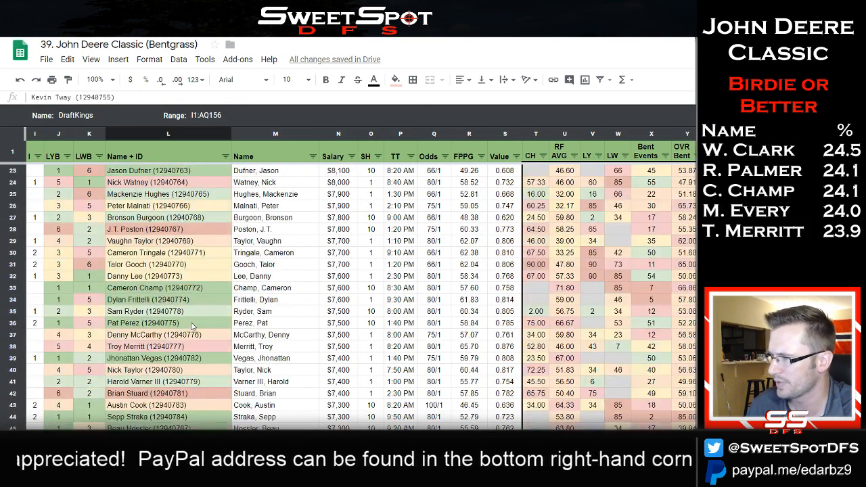
{"action": "scroll", "coordinate": [192, 325], "scroll_direction": "down", "scroll_amount": 4}
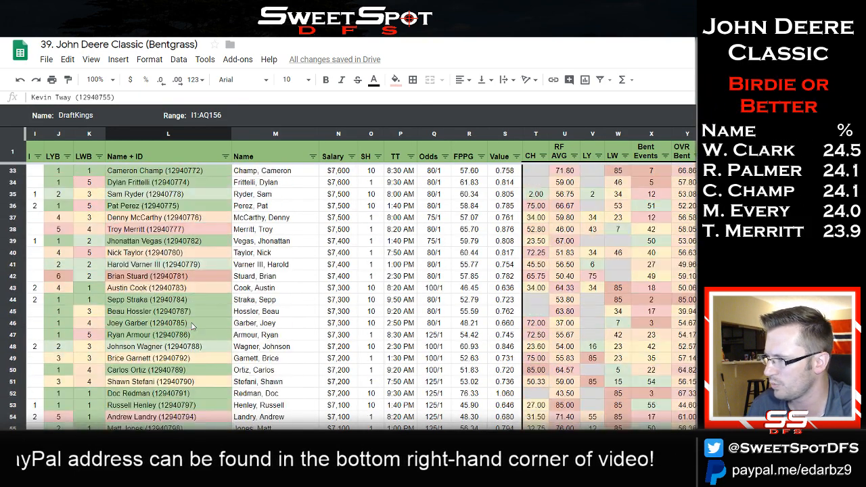
{"action": "scroll", "coordinate": [192, 325], "scroll_direction": "down", "scroll_amount": 2}
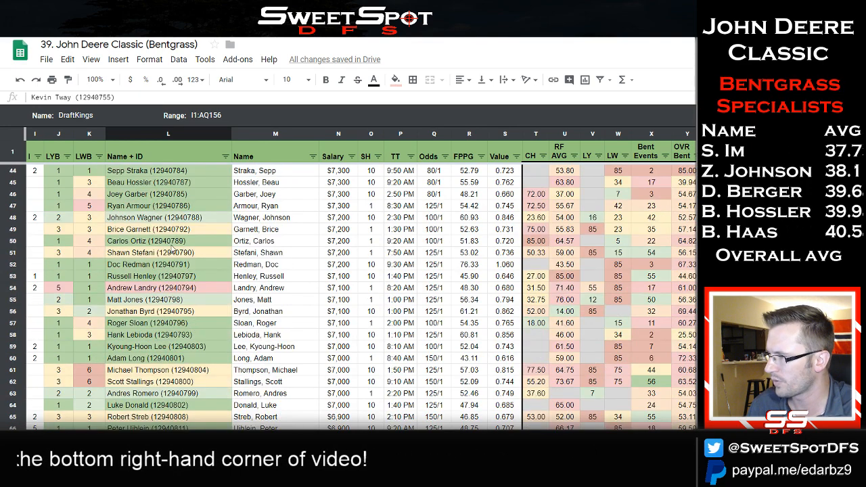
{"action": "left_click", "coordinate": [170, 275]}
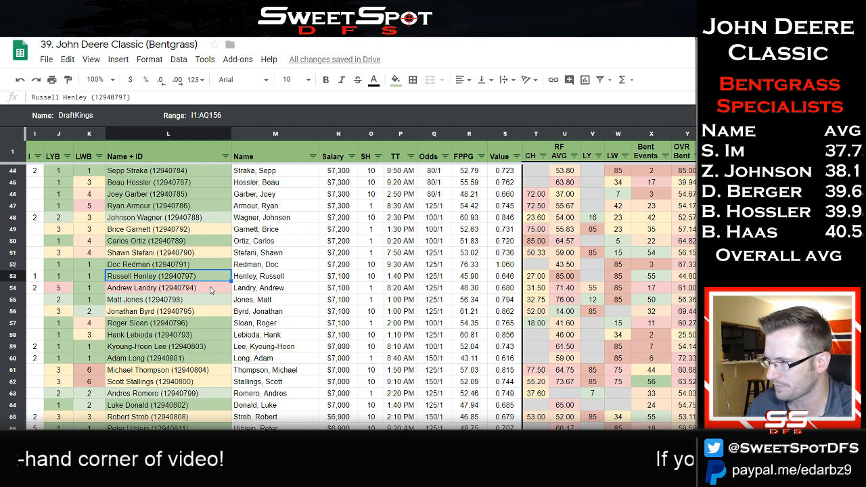
{"action": "left_click_drag", "start_coordinate": [54, 279], "coordinate": [194, 355]}
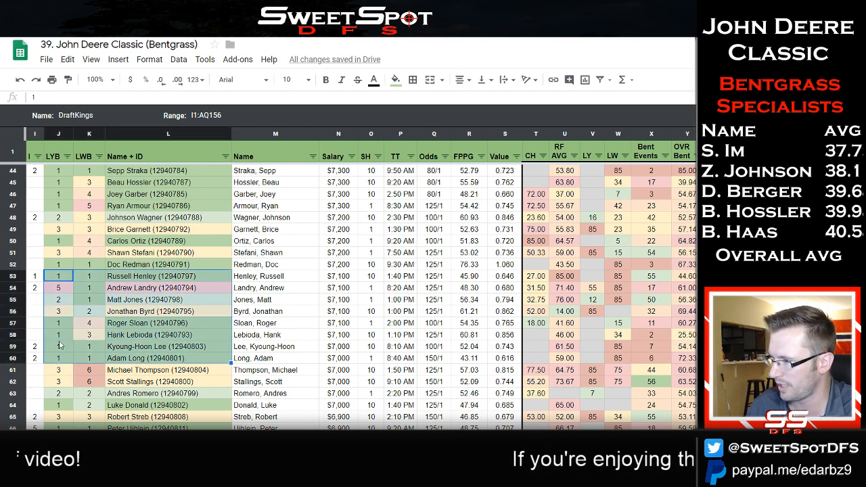
{"action": "left_click_drag", "start_coordinate": [35, 346], "coordinate": [169, 361]}
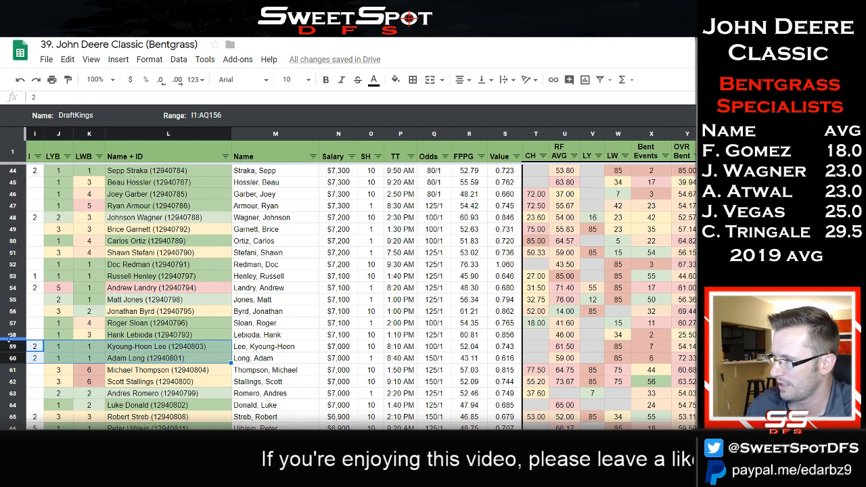
{"action": "left_click", "coordinate": [166, 346]}
{"action": "scroll", "coordinate": [170, 300], "scroll_direction": "down", "scroll_amount": 6}
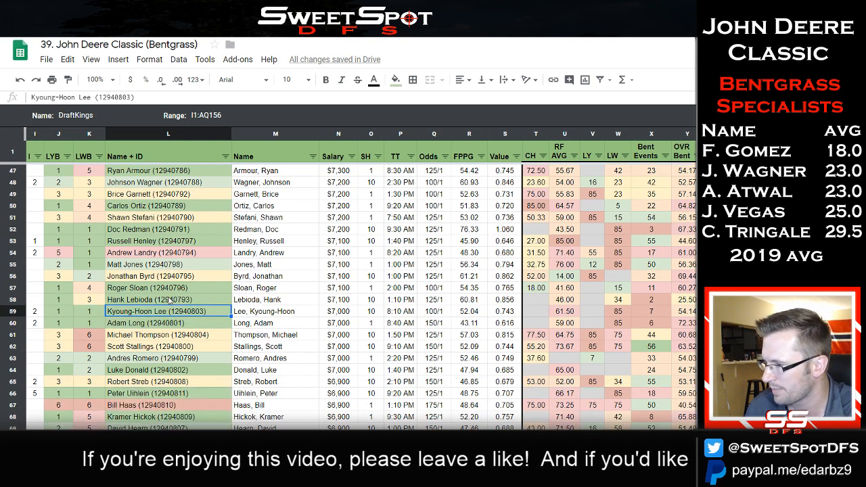
{"action": "scroll", "coordinate": [134, 324], "scroll_direction": "down", "scroll_amount": 4}
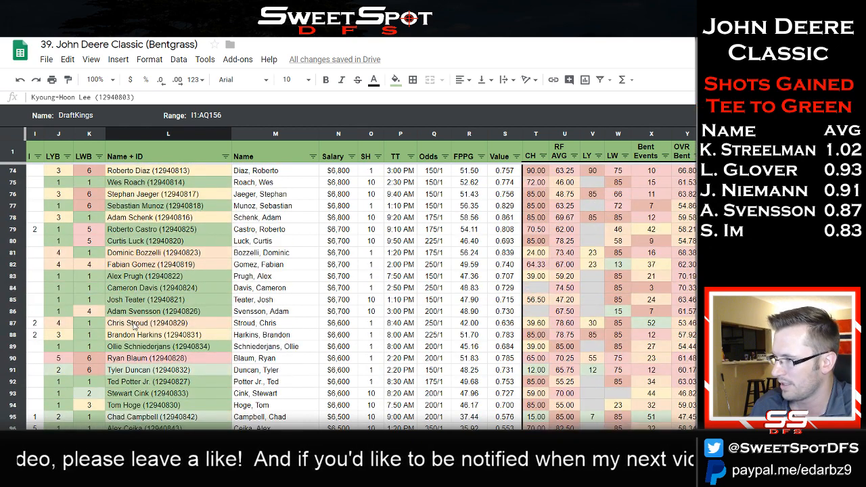
{"action": "left_click", "coordinate": [178, 417]}
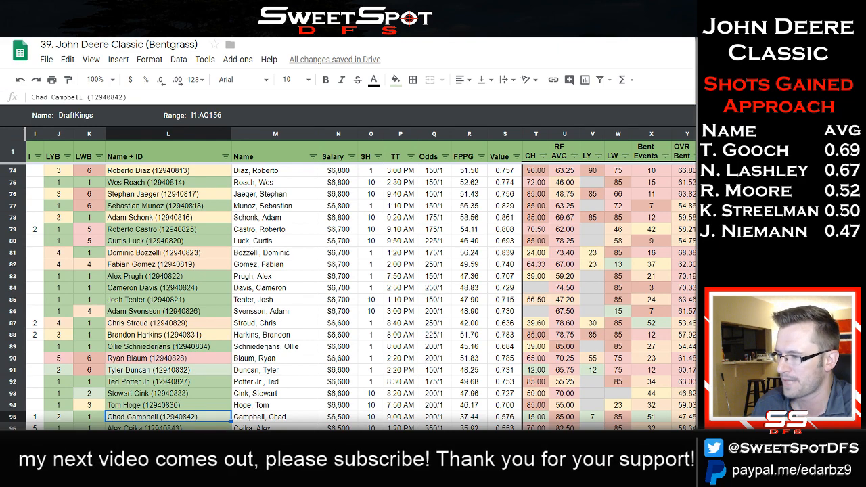
Examine the Top 5 and Top 10 trend tables, including the 1-20 last-year row for 2014 through 2018.
{"action": "key", "text": "ctrl+shift+Page_Down"}
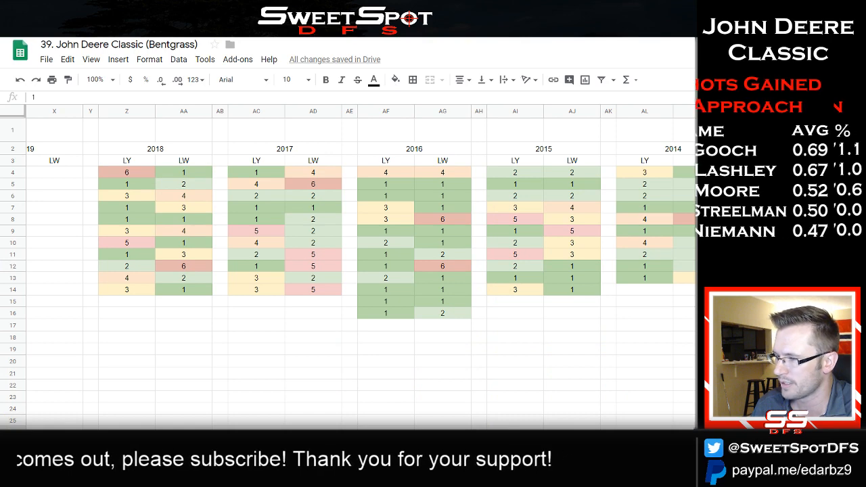
{"action": "key", "text": "ctrl+shift+Page_Down"}
{"action": "key", "text": "ctrl+shift+Page_Down"}
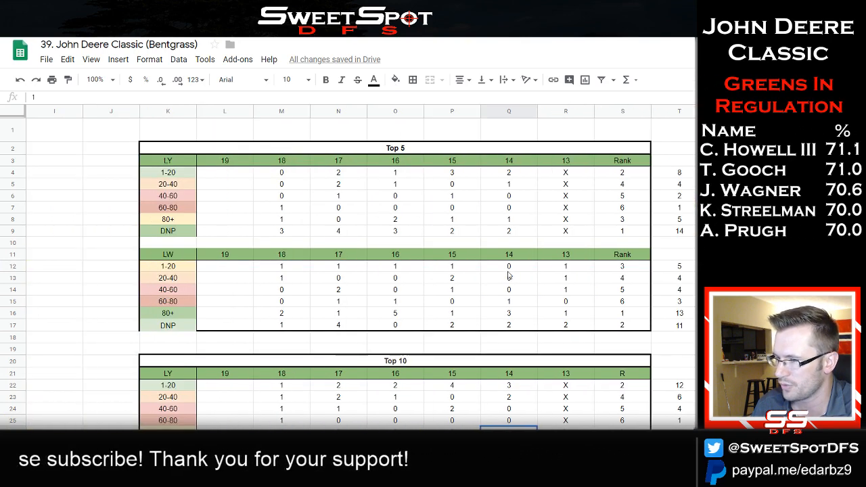
{"action": "scroll", "coordinate": [509, 275], "scroll_direction": "down", "scroll_amount": 5}
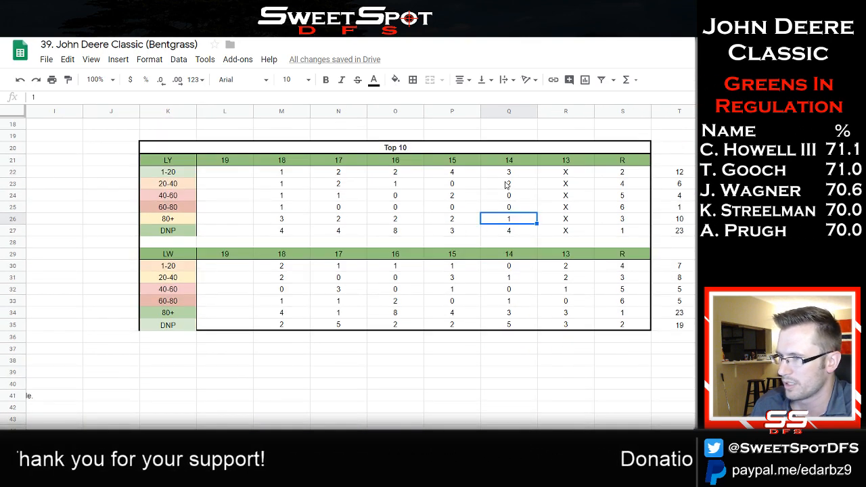
{"action": "left_click_drag", "start_coordinate": [508, 172], "coordinate": [282, 172]}
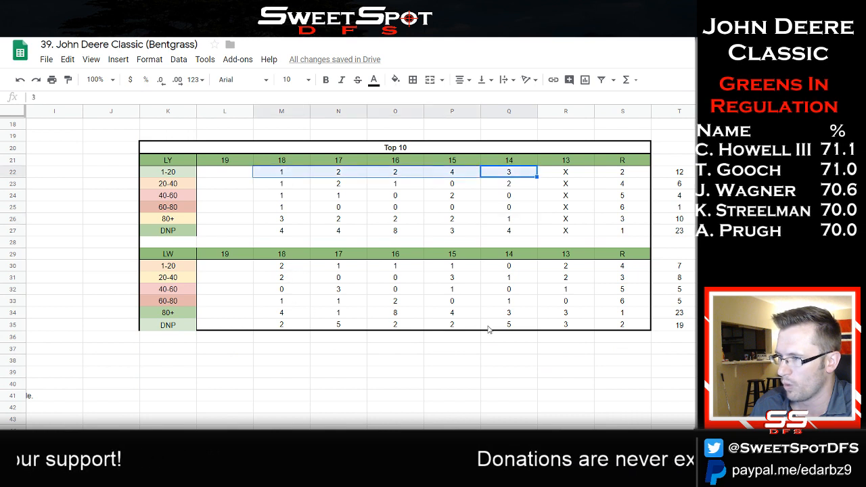
{"action": "scroll", "coordinate": [339, 237], "scroll_direction": "right", "scroll_amount": 1}
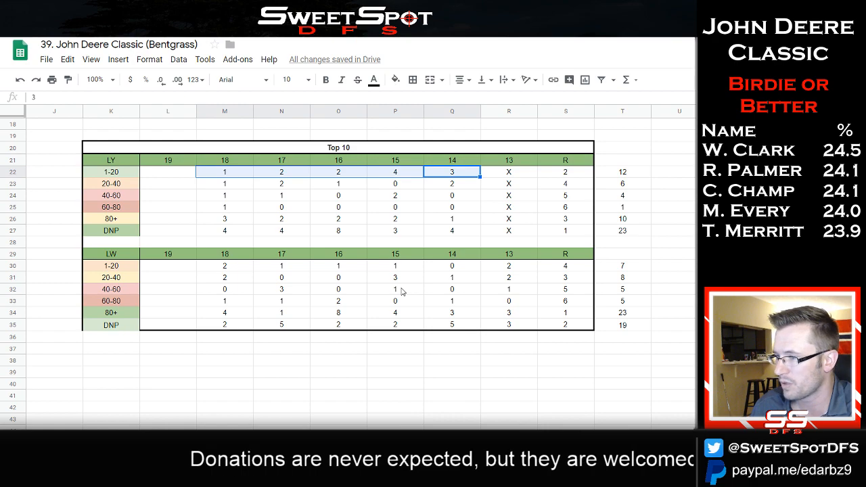
{"action": "key", "text": "alt+Tab"}
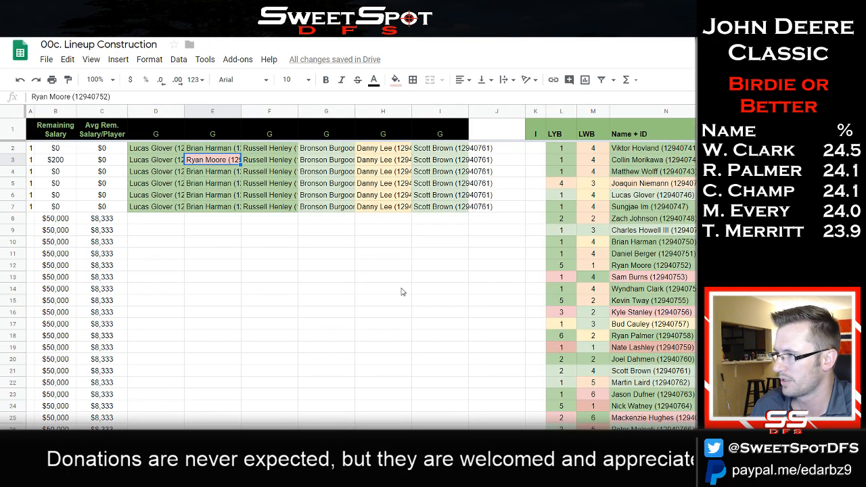
{"action": "key", "text": "alt+Tab"}
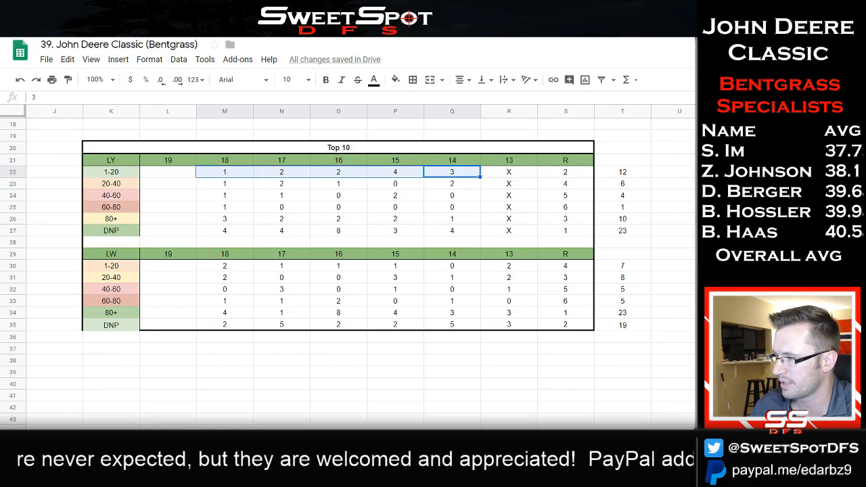
Copy Chad Campbell's Name + ID entry into F4 of the Lineup Construction sheet in place of Russell Henley.
{"action": "left_click", "coordinate": [177, 440]}
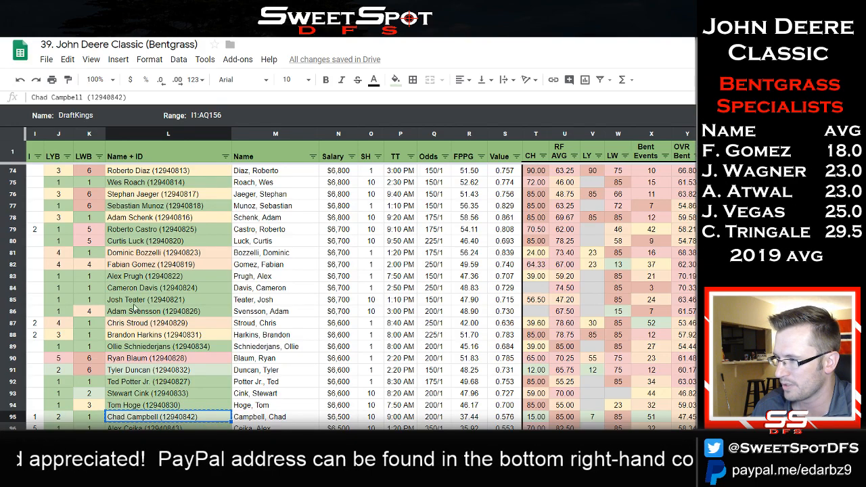
{"action": "scroll", "coordinate": [138, 337], "scroll_direction": "up", "scroll_amount": 3}
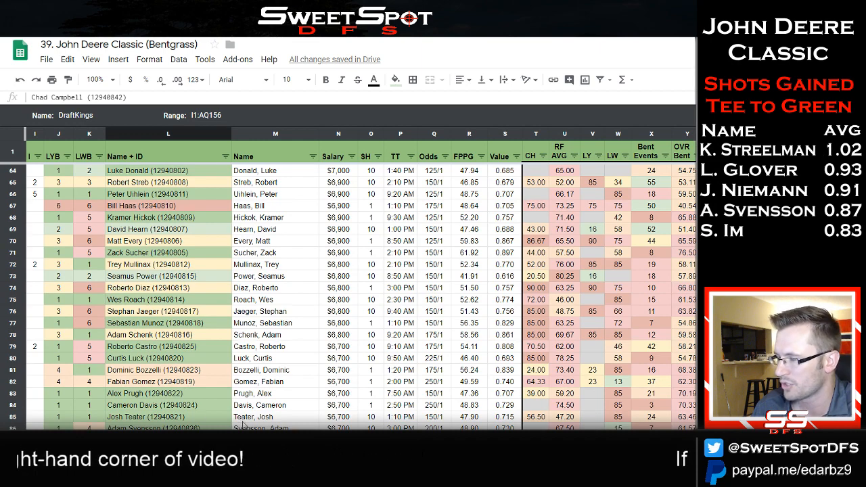
{"action": "key", "text": "alt+Tab"}
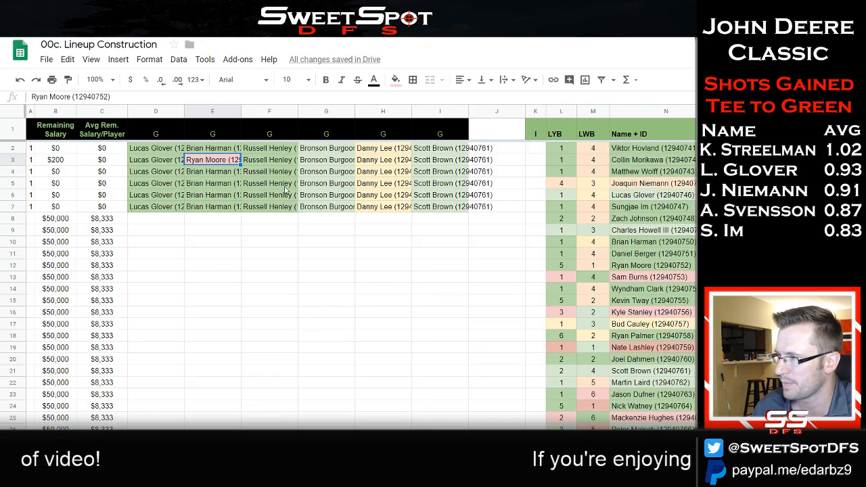
{"action": "left_click", "coordinate": [276, 171]}
{"action": "type", "text": "Chad Campbell (12940842)"}
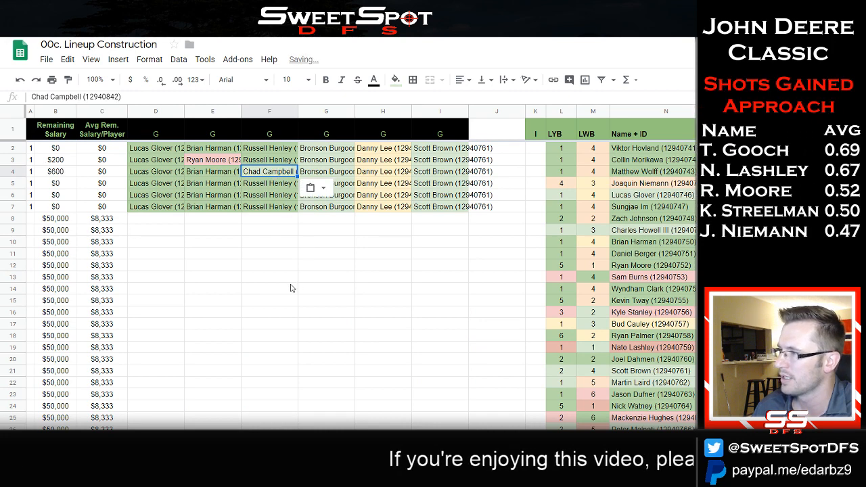
{"action": "left_click", "coordinate": [62, 172]}
Compare the golfers from Bronson Burgoon down to Pat Perez in the John Deere Classic sheet as replacements for Burgoon in G5.
{"action": "left_click", "coordinate": [332, 189]}
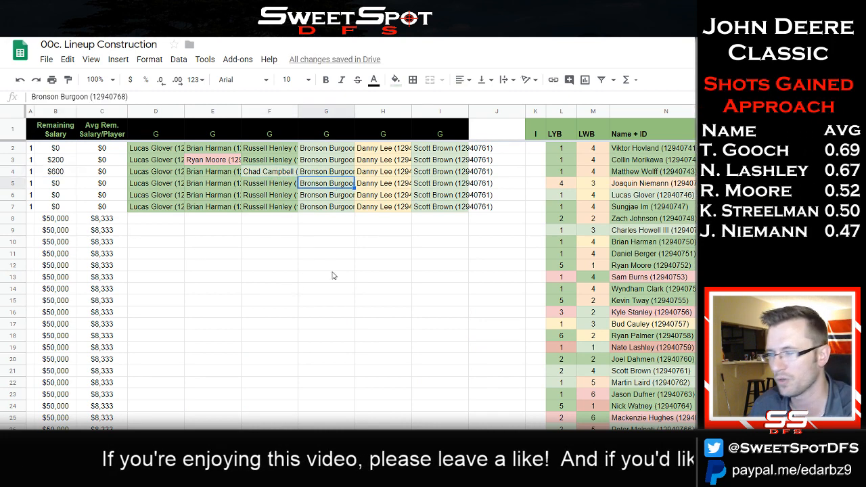
{"action": "key", "text": "alt+Tab"}
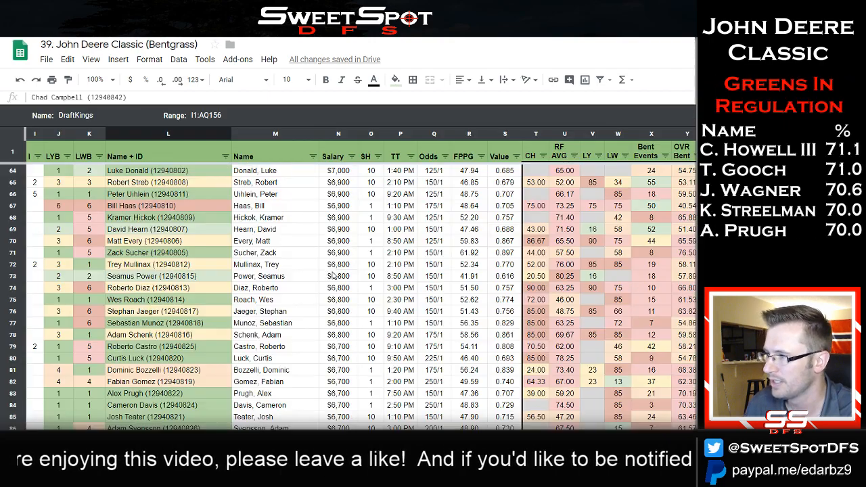
{"action": "key", "text": "alt+Tab"}
{"action": "key", "text": "alt+Tab"}
{"action": "scroll", "coordinate": [287, 272], "scroll_direction": "up", "scroll_amount": 6}
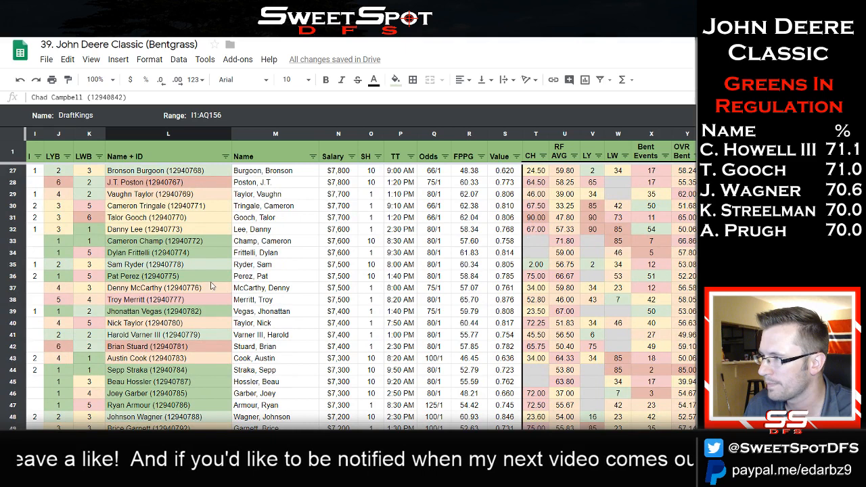
{"action": "left_click", "coordinate": [192, 172]}
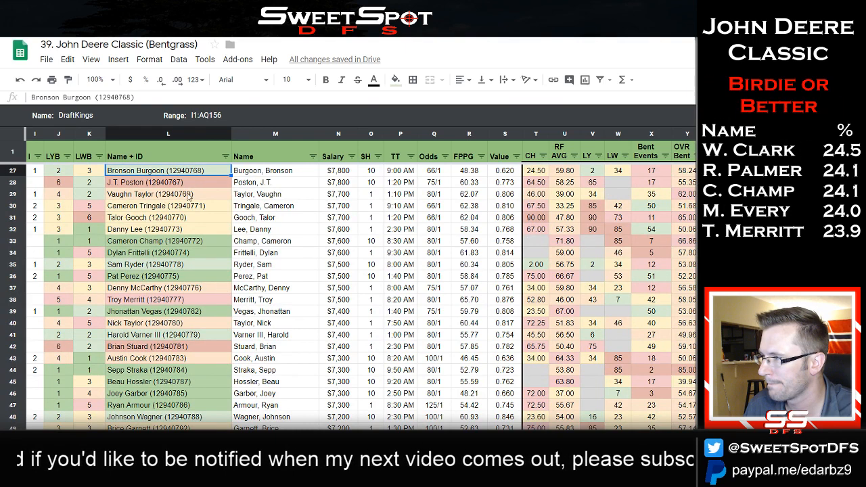
{"action": "left_click", "coordinate": [172, 195]}
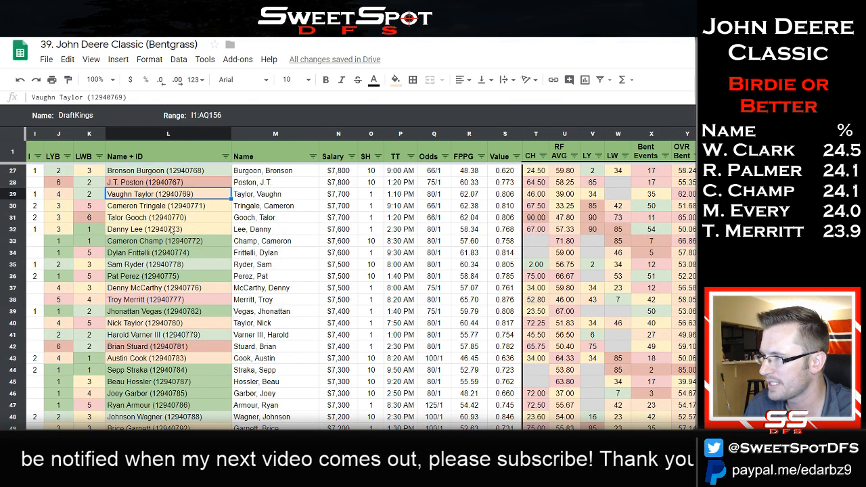
{"action": "left_click", "coordinate": [173, 228], "text": "shift"}
{"action": "key", "text": "alt+Tab"}
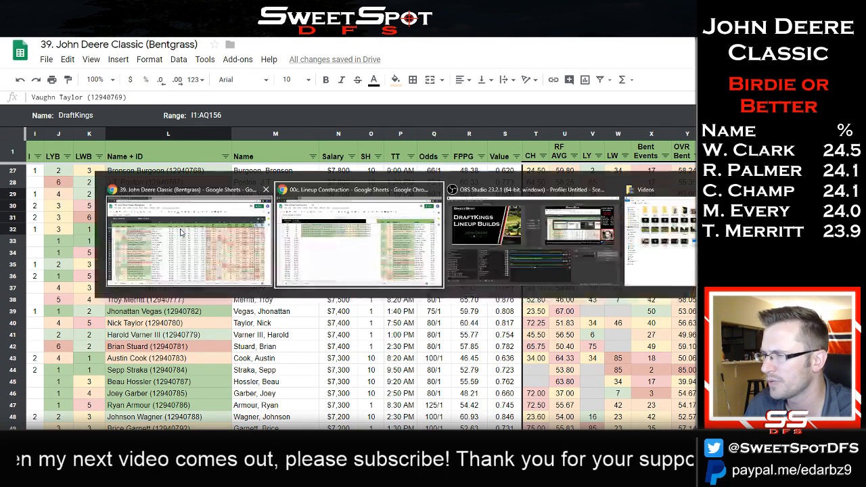
{"action": "key", "text": "alt+Tab"}
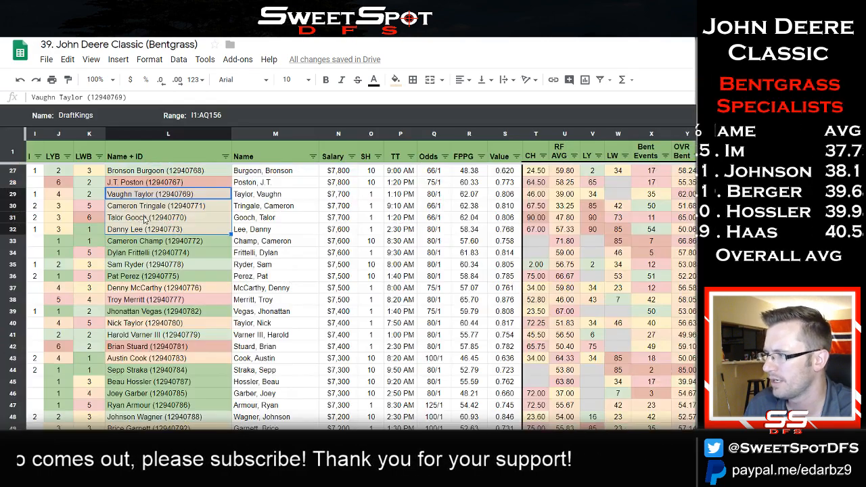
{"action": "left_click", "coordinate": [166, 221], "text": "shift"}
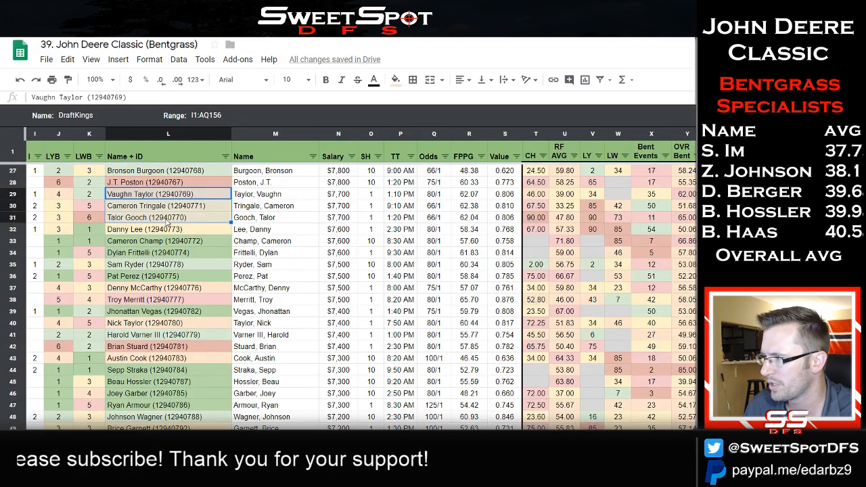
{"action": "left_click", "coordinate": [166, 277], "text": "shift"}
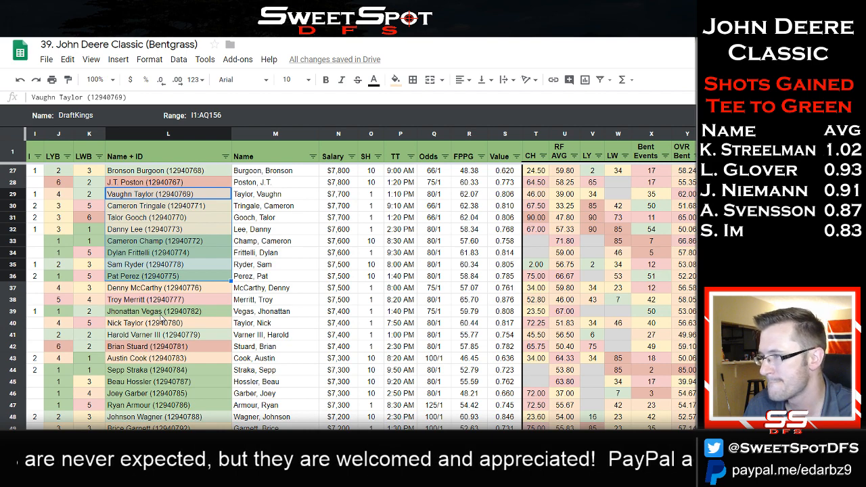
Sort the John Deere Classic golfer table by SG: APP in ascending order.
{"action": "scroll", "coordinate": [456, 345], "scroll_direction": "right", "scroll_amount": 5}
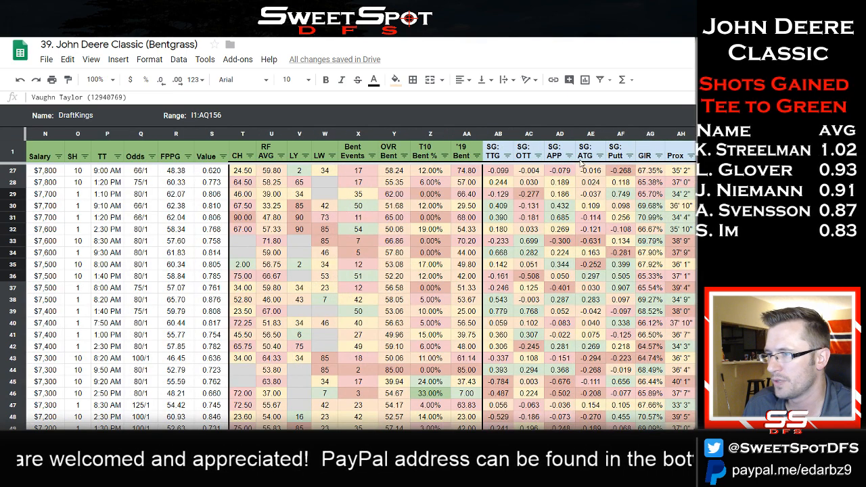
{"action": "left_click", "coordinate": [569, 156]}
{"action": "left_click", "coordinate": [505, 174]}
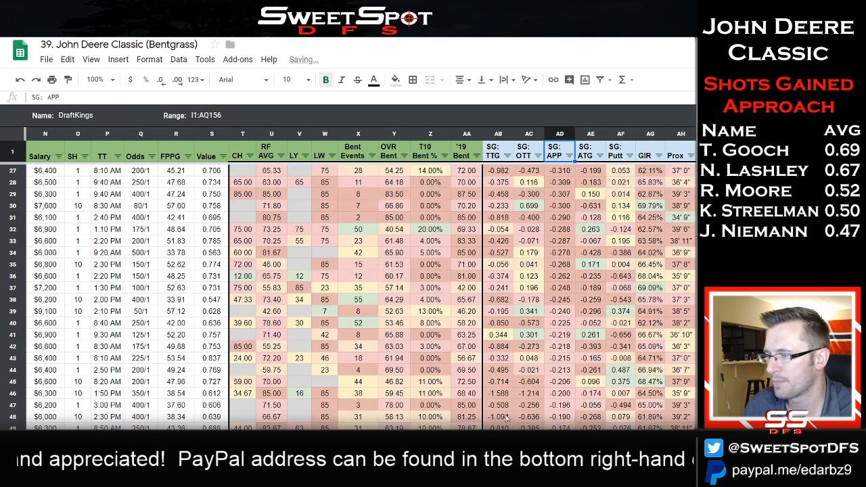
{"action": "scroll", "coordinate": [362, 284], "scroll_direction": "left", "scroll_amount": 3}
{"action": "scroll", "coordinate": [420, 418], "scroll_direction": "left", "scroll_amount": 2}
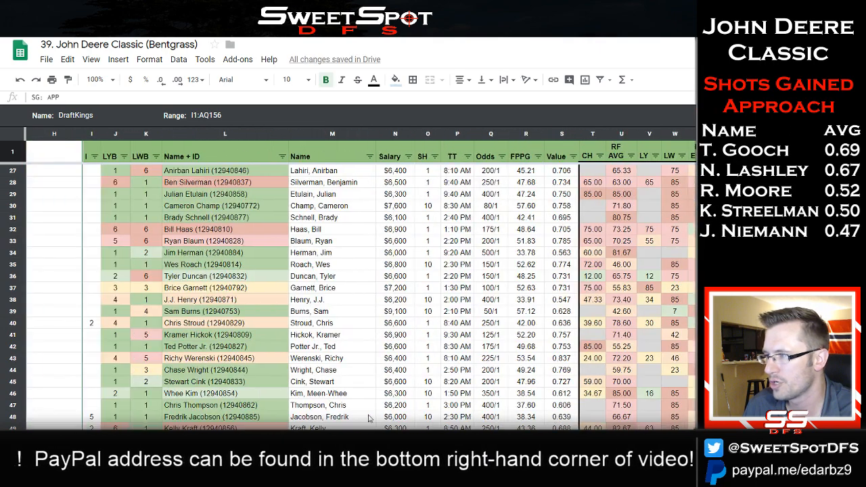
Filter the golfer table on column I to exclude blank values, and check Austin Cook's row among the remaining golfers.
{"action": "left_click", "coordinate": [95, 156]}
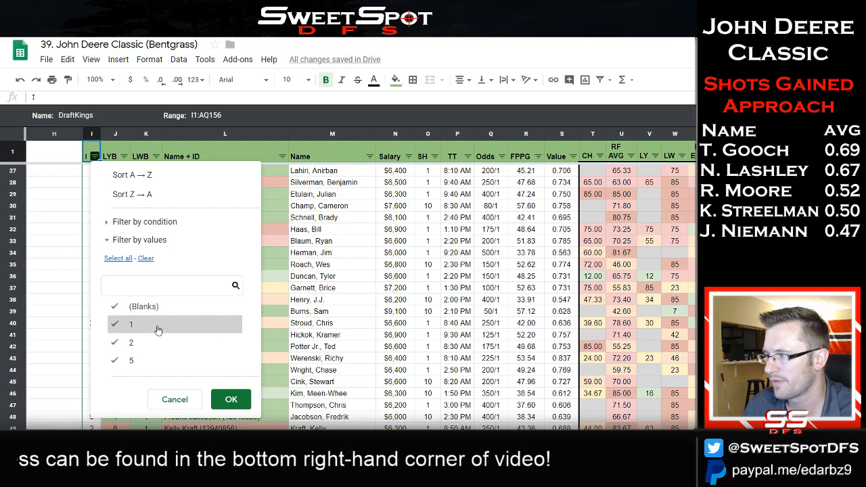
{"action": "left_click", "coordinate": [135, 306]}
{"action": "left_click", "coordinate": [231, 399]}
{"action": "scroll", "coordinate": [364, 362], "scroll_direction": "up", "scroll_amount": 1}
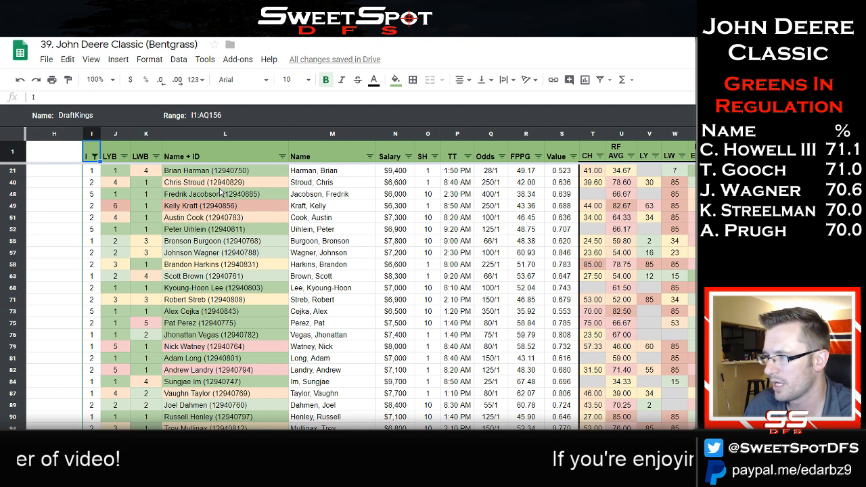
{"action": "left_click", "coordinate": [213, 218]}
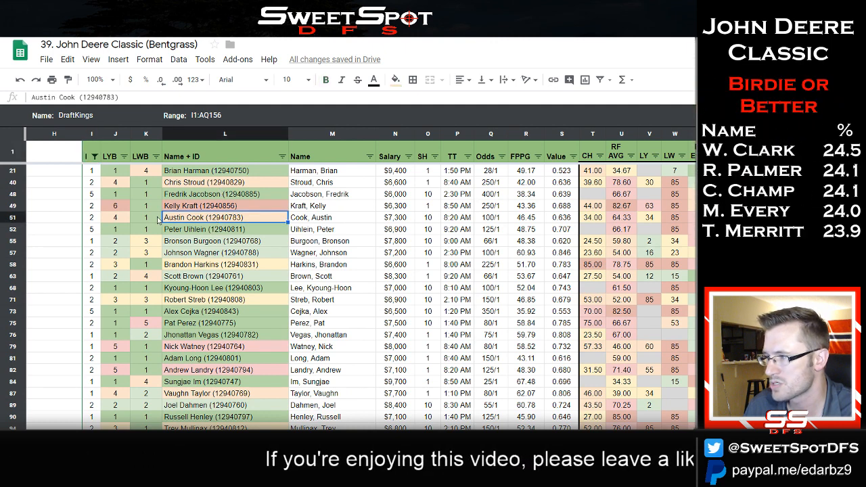
Sort the filtered golfer table by column I in A → Z order.
{"action": "left_click", "coordinate": [96, 156]}
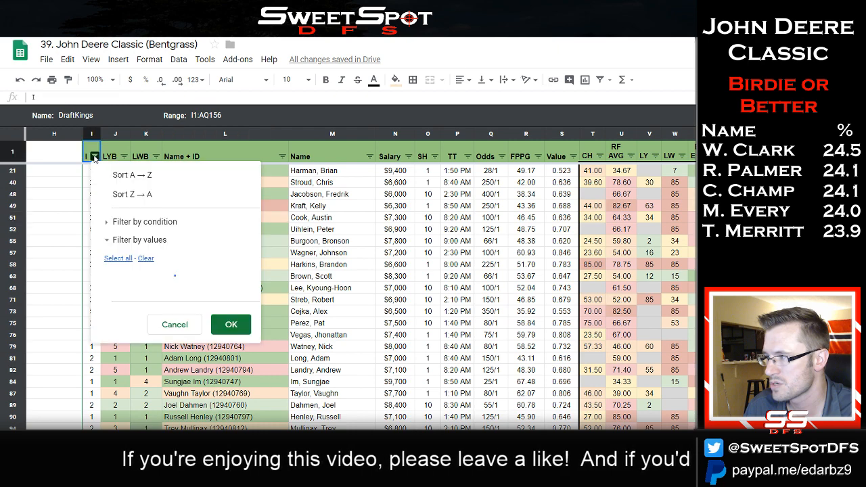
{"action": "left_click", "coordinate": [139, 175]}
{"action": "scroll", "coordinate": [223, 213], "scroll_direction": "up", "scroll_amount": 6}
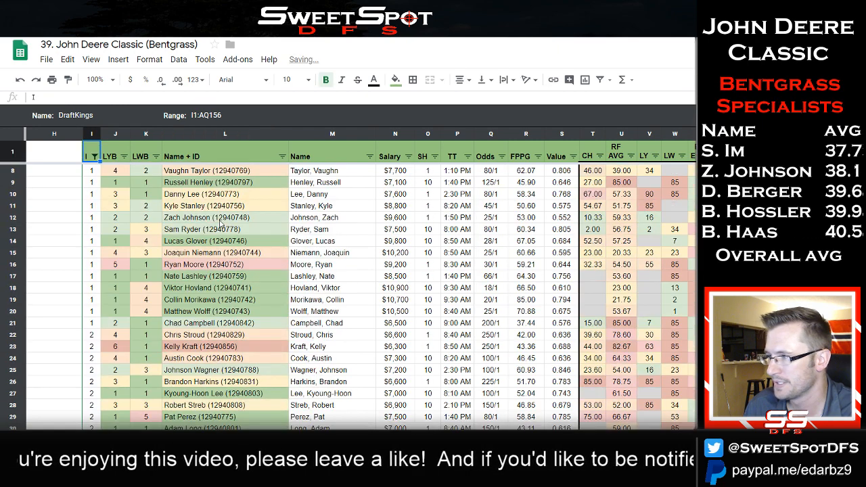
Copy Jhonattan Vegas's Name + ID entry into G5 of the Lineup Construction sheet in place of Bronson Burgoon.
{"action": "left_click", "coordinate": [224, 184]}
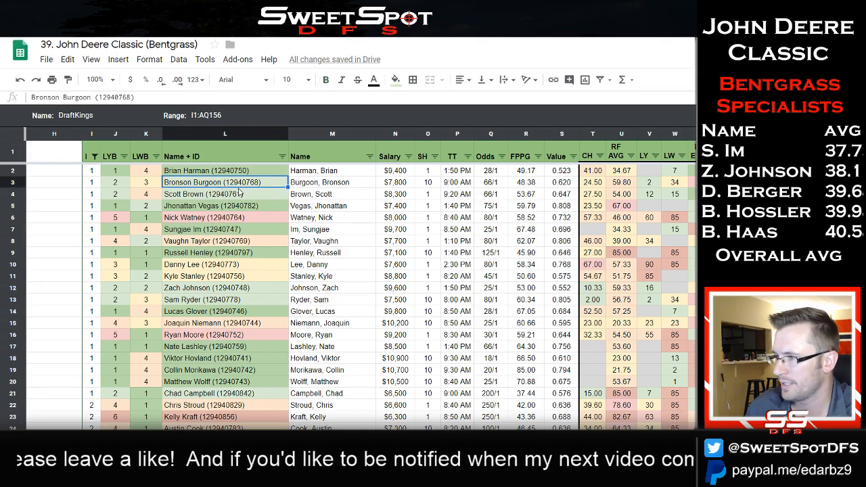
{"action": "left_click", "coordinate": [211, 211]}
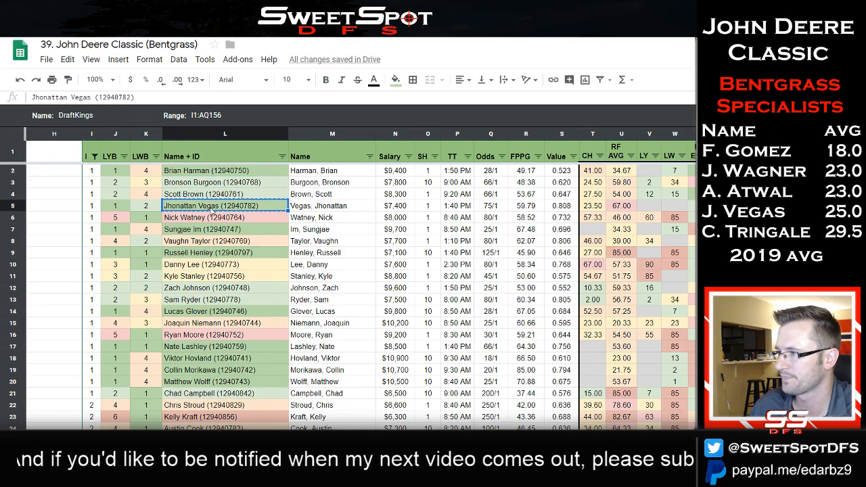
{"action": "key", "text": "alt+Tab"}
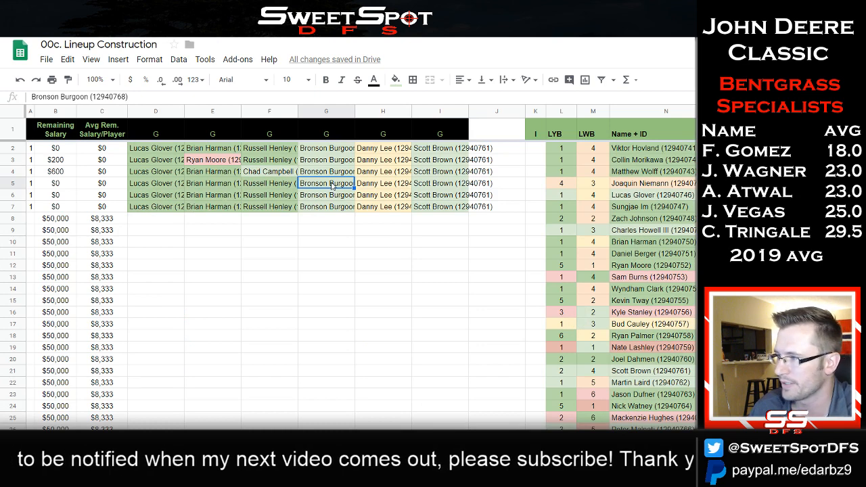
{"action": "type", "text": "Jhonattan Vegas (12940782)"}
{"action": "left_click_drag", "start_coordinate": [269, 184], "coordinate": [324, 184]}
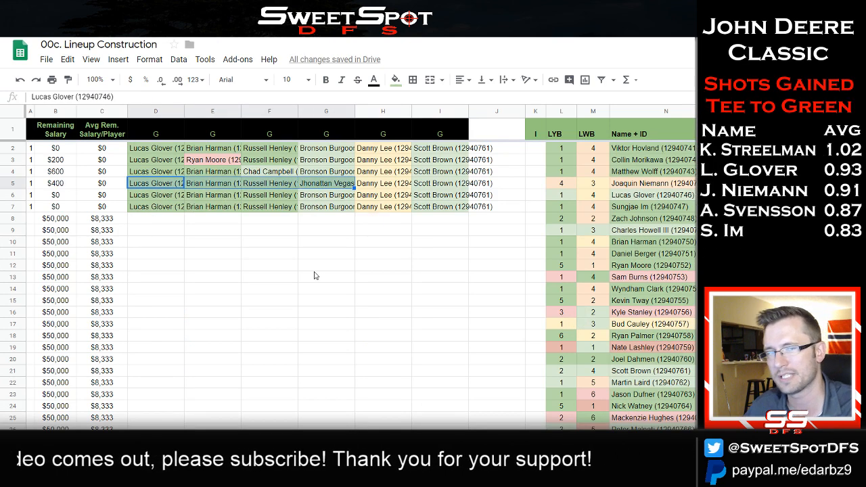
Put Jhonattan Vegas's Name + ID entry into H6 in place of Danny Lee, and compare columns G and H of rows 5 and 6.
{"action": "left_click", "coordinate": [378, 197]}
{"action": "key", "text": "alt+Tab"}
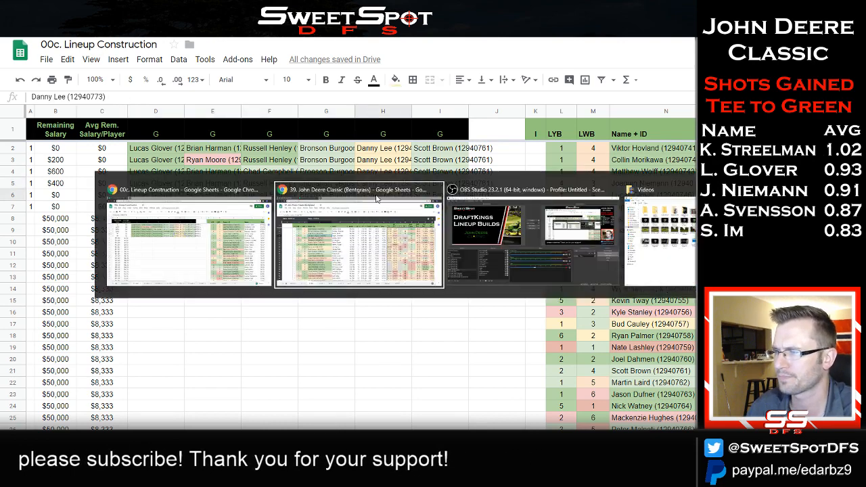
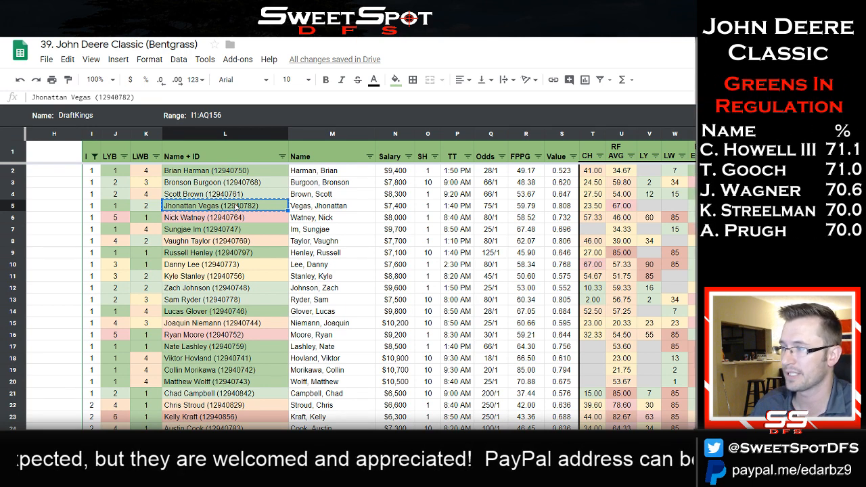
{"action": "key", "text": "ctrl+Tab"}
{"action": "type", "text": "Jhonattan Vegas (12940782)"}
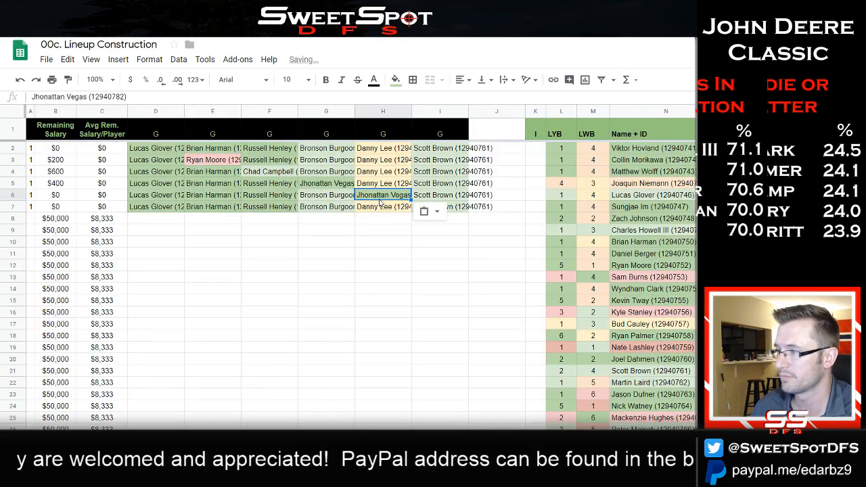
{"action": "left_click", "coordinate": [328, 184]}
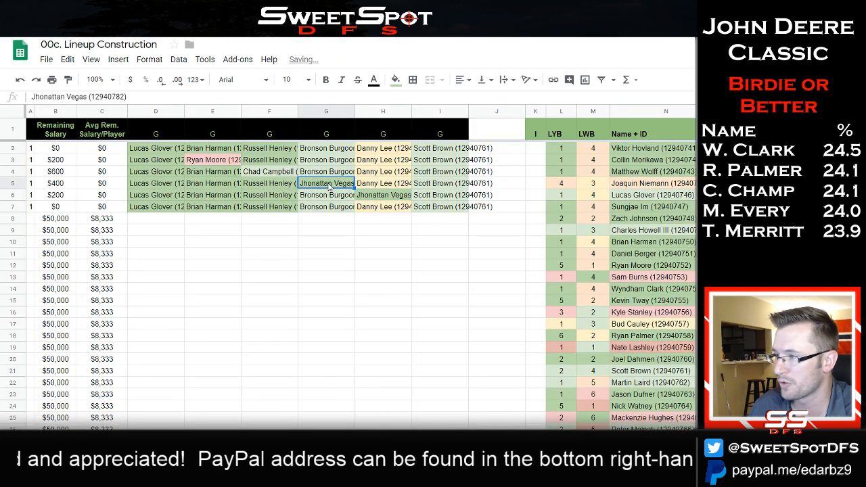
{"action": "left_click", "coordinate": [376, 185]}
{"action": "left_click", "coordinate": [338, 202]}
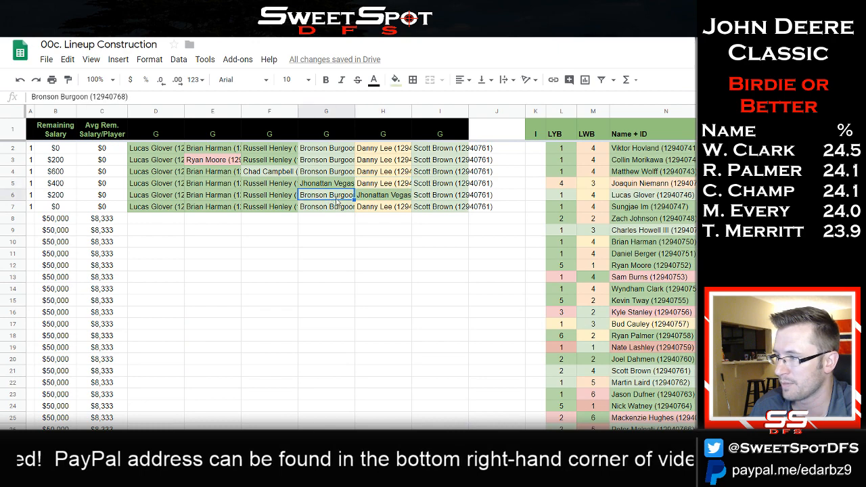
{"action": "left_click", "coordinate": [389, 199]}
{"action": "left_click", "coordinate": [388, 185]}
{"action": "left_click", "coordinate": [328, 196]}
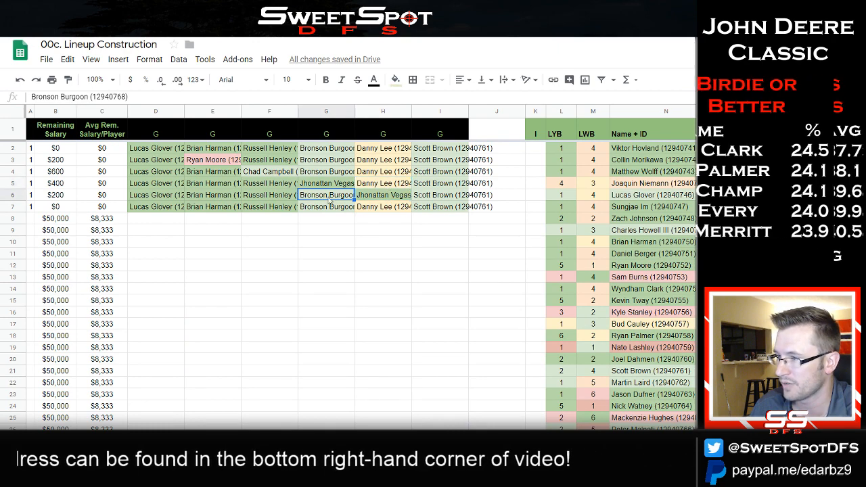
Copy Nick Watney's Name + ID entry from the John Deere Classic sheet into I7 of Lineup Construction in place of Scott Brown.
{"action": "left_click", "coordinate": [433, 209]}
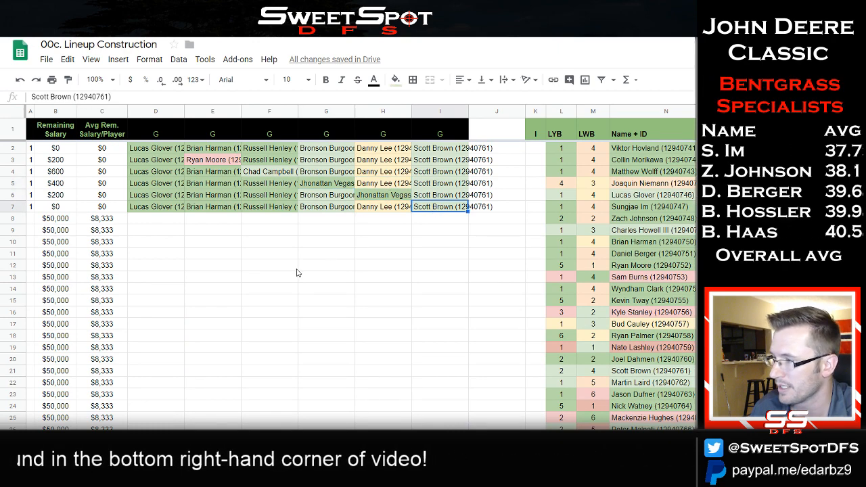
{"action": "key", "text": "alt+Tab"}
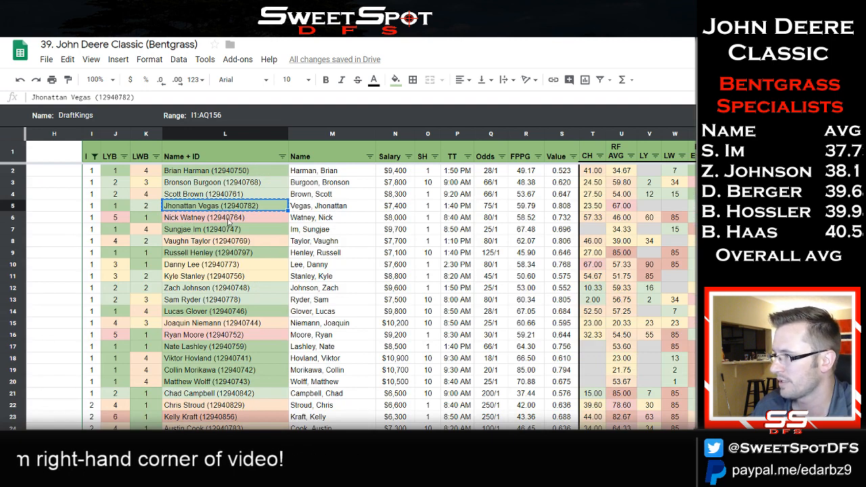
{"action": "left_click", "coordinate": [236, 196]}
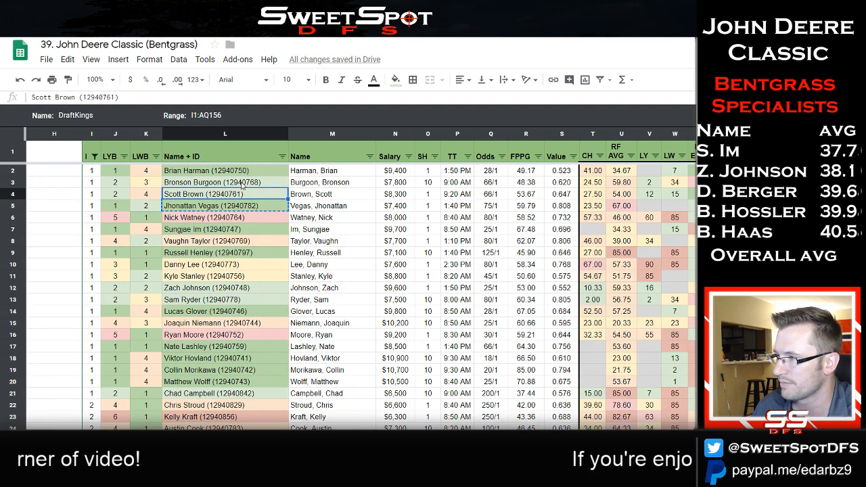
{"action": "left_click", "coordinate": [242, 184]}
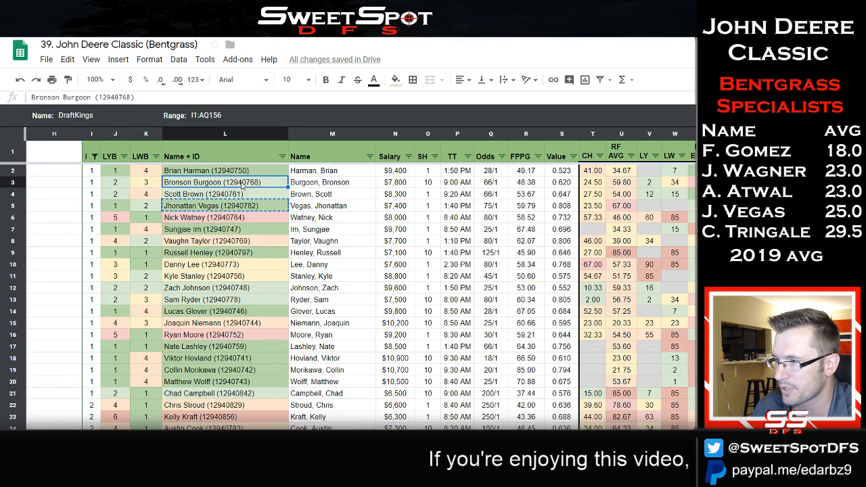
{"action": "left_click", "coordinate": [219, 221]}
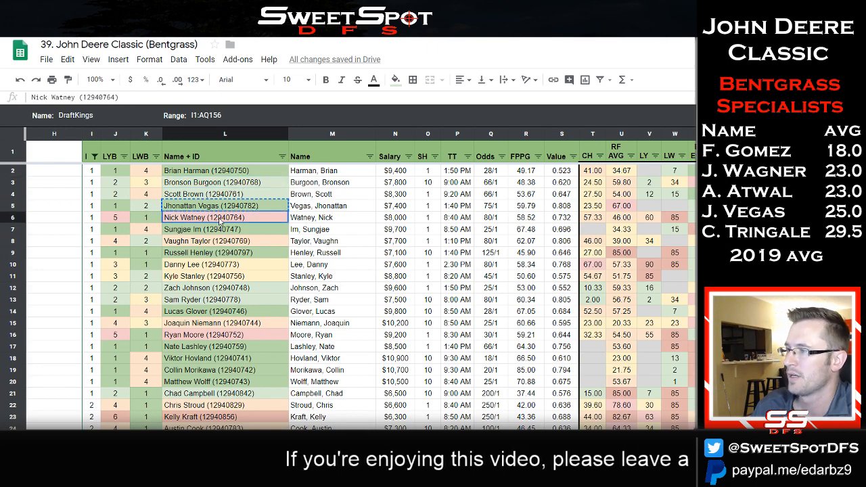
{"action": "key", "text": "ctrl+c"}
{"action": "key", "text": "alt+Tab"}
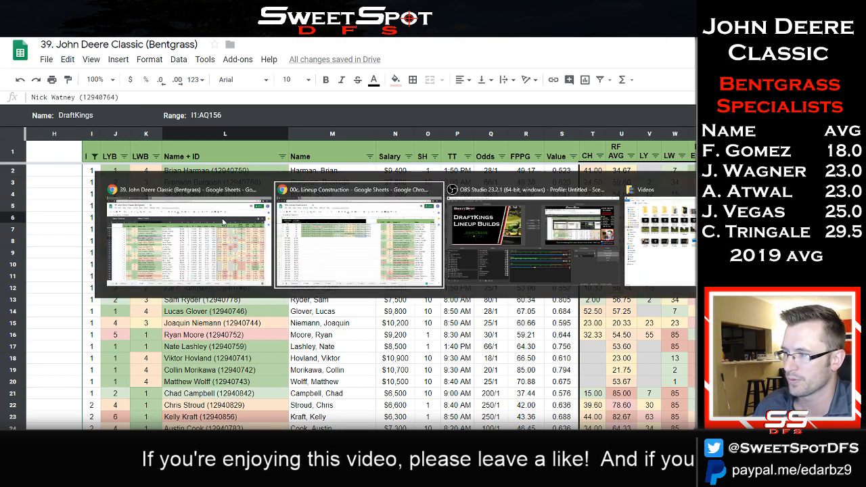
{"action": "key", "text": "ctrl+v"}
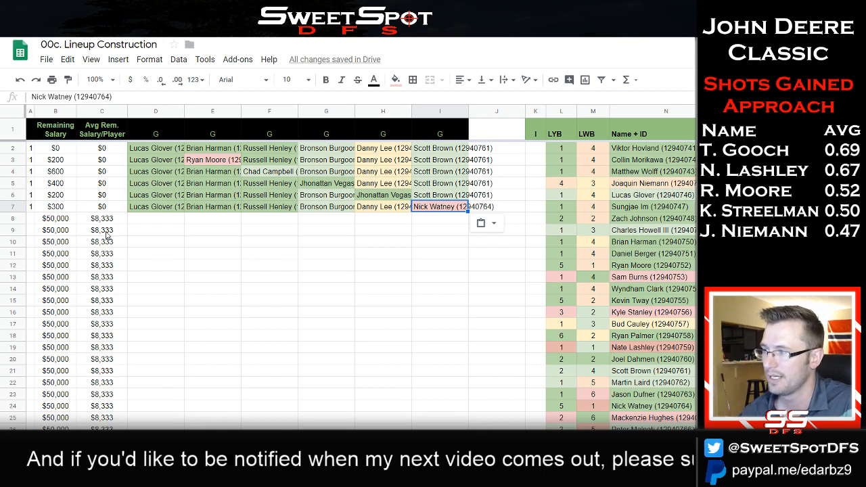
{"action": "left_click", "coordinate": [152, 149]}
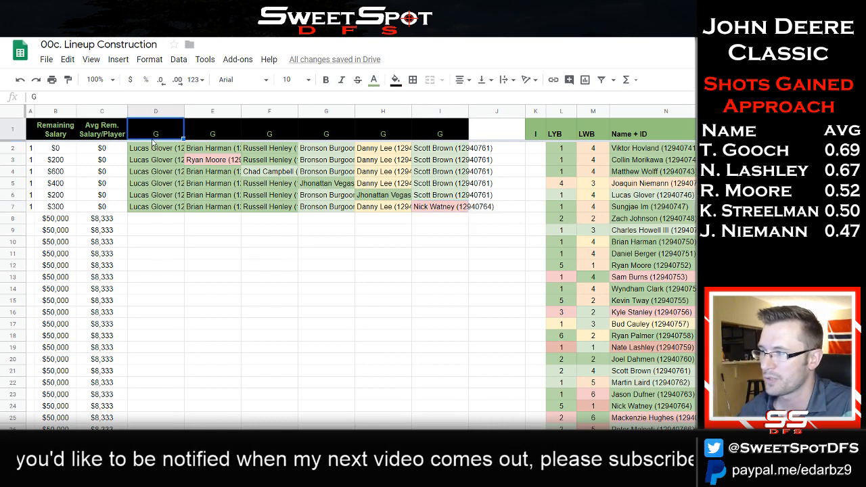
Copy Matthew Wolff's Name + ID entry into D8 to start a new lineup.
{"action": "left_click", "coordinate": [195, 150], "text": "shift"}
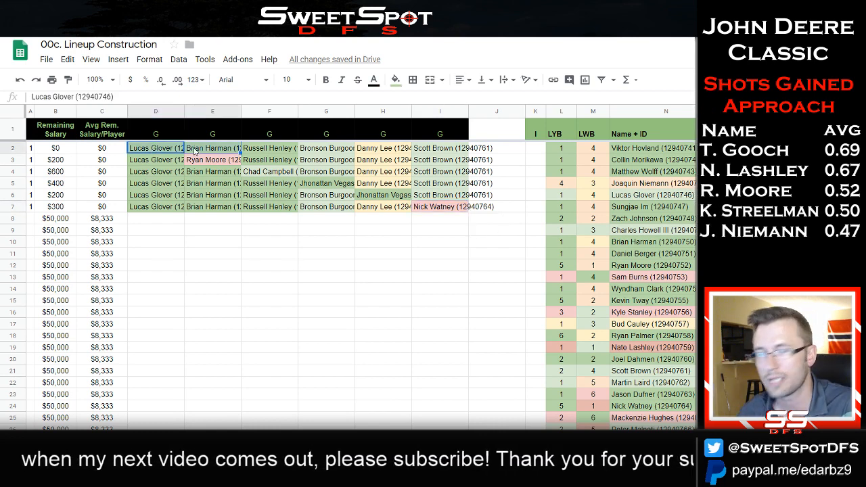
{"action": "left_click", "coordinate": [165, 218]}
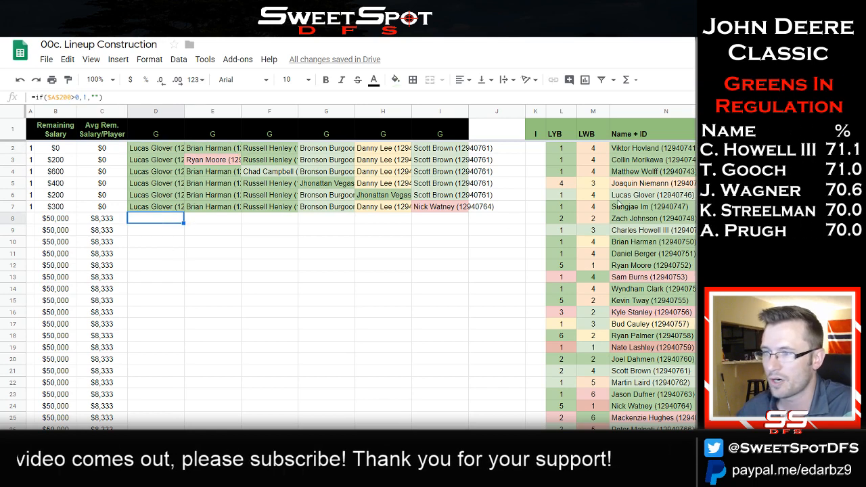
{"action": "left_click", "coordinate": [658, 172]}
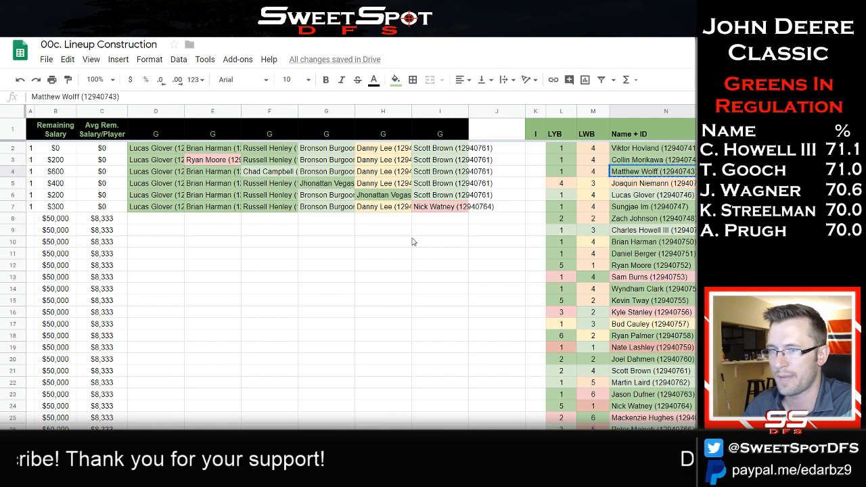
{"action": "left_click", "coordinate": [161, 220]}
{"action": "key", "text": "ctrl+v"}
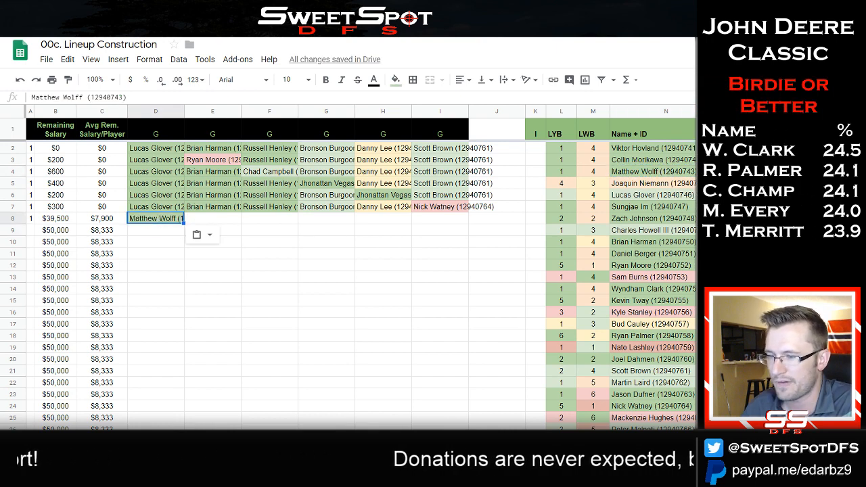
Copy Chad Campbell's entry from F4 into I8 as the last golfer of the row 8 lineup.
{"action": "left_click", "coordinate": [276, 173]}
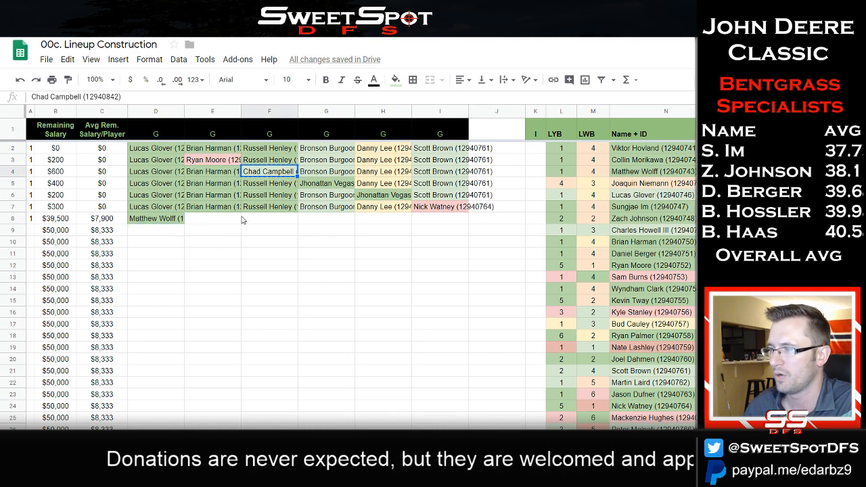
{"action": "key", "text": "ctrl+c"}
{"action": "left_click", "coordinate": [445, 218]}
{"action": "key", "text": "ctrl+v"}
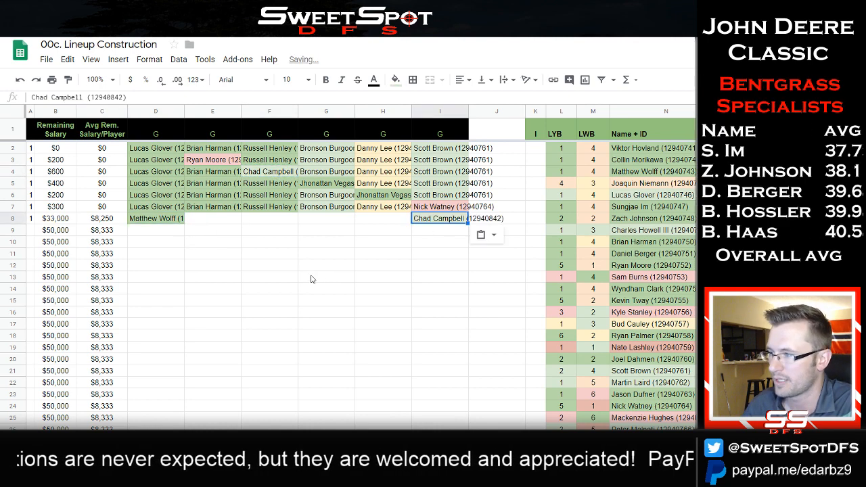
Check row 8's average remaining salary and review the golfers already used in lineup rows 3 to 6.
{"action": "left_click", "coordinate": [98, 221]}
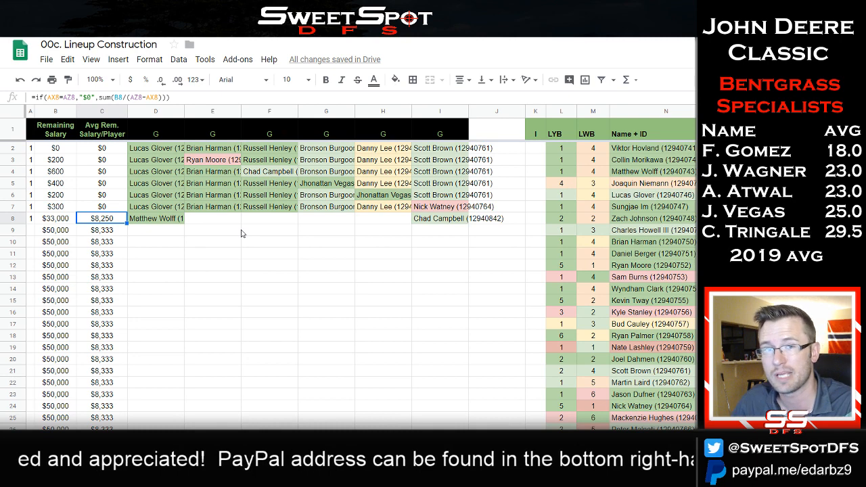
{"action": "left_click_drag", "start_coordinate": [191, 226], "coordinate": [271, 222]}
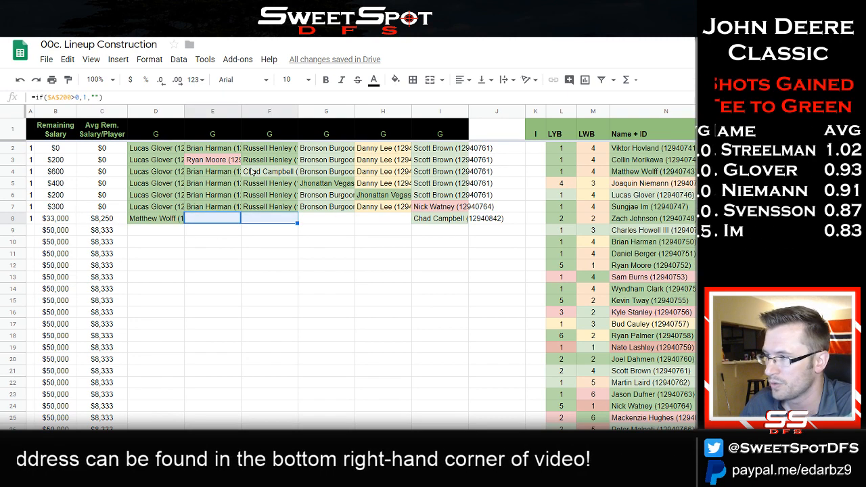
{"action": "left_click_drag", "start_coordinate": [269, 171], "coordinate": [440, 172]}
{"action": "left_click_drag", "start_coordinate": [164, 188], "coordinate": [329, 184]}
{"action": "left_click_drag", "start_coordinate": [140, 196], "coordinate": [383, 197]}
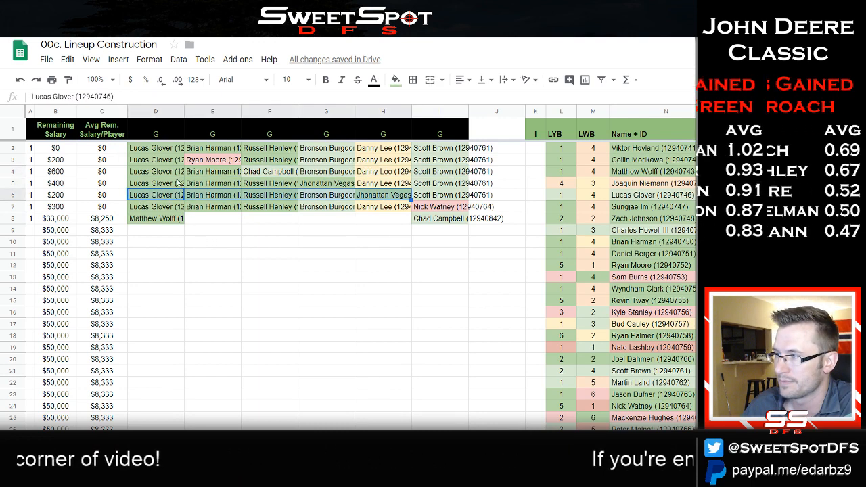
{"action": "left_click_drag", "start_coordinate": [156, 160], "coordinate": [469, 163]}
Copy Brian Harman's Name + ID entry into E8 beside Matthew Wolff.
{"action": "left_click", "coordinate": [192, 225]}
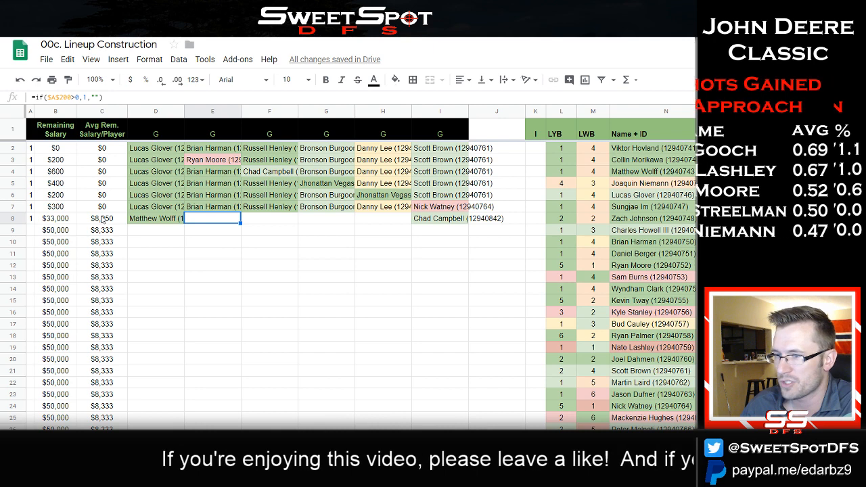
{"action": "left_click", "coordinate": [631, 241]}
{"action": "key", "text": "ctrl+c"}
{"action": "left_click", "coordinate": [221, 219]}
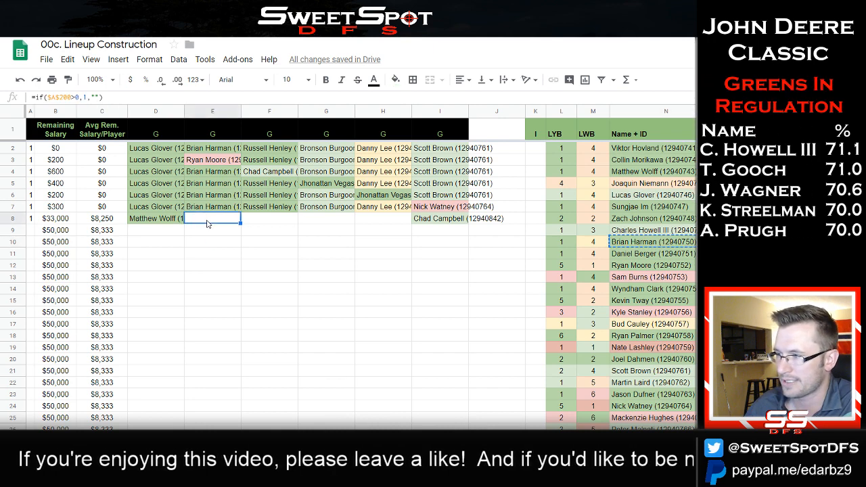
{"action": "key", "text": "ctrl+v"}
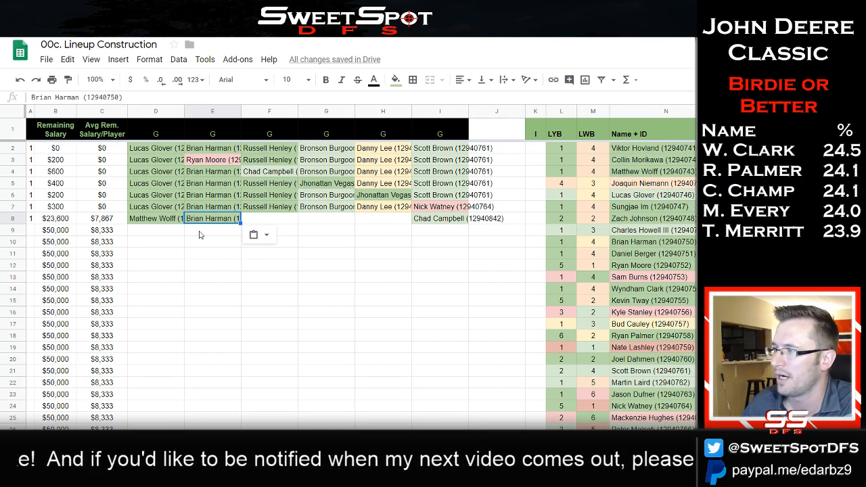
{"action": "left_click", "coordinate": [227, 220]}
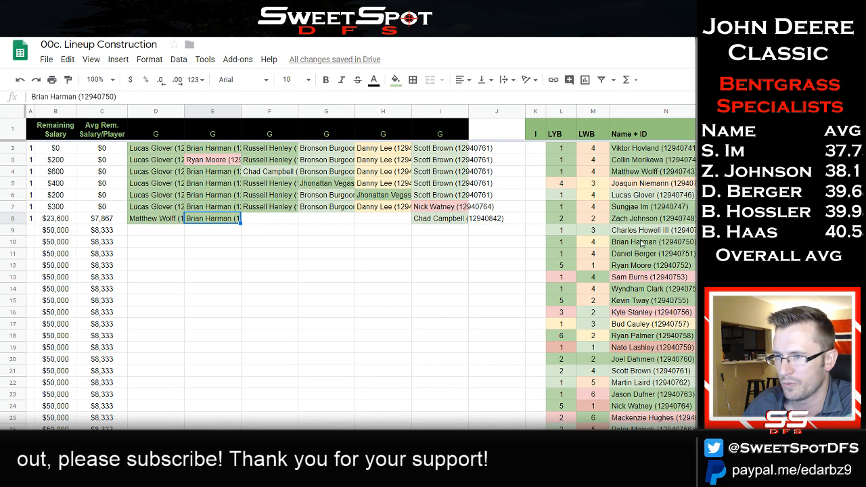
Start a second pairing in row 9 with Matthew Wolff in D9 and Lucas Glover in E9.
{"action": "left_click", "coordinate": [662, 198]}
{"action": "left_click", "coordinate": [130, 184]}
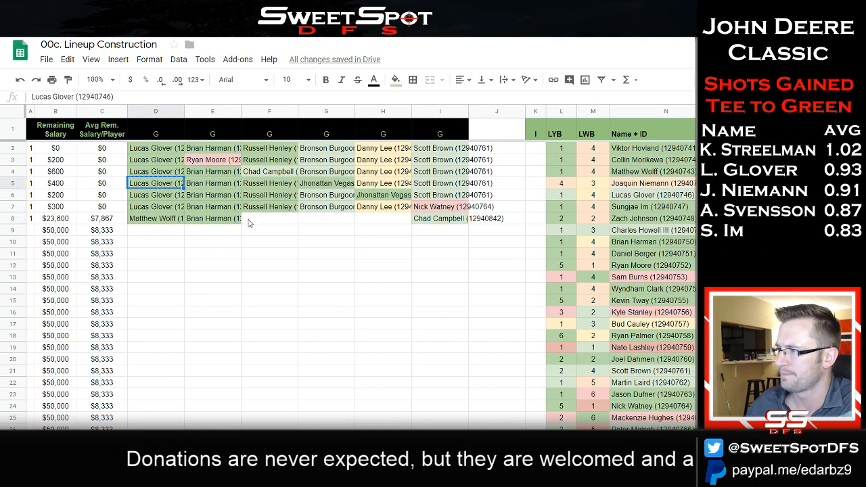
{"action": "left_click", "coordinate": [204, 230]}
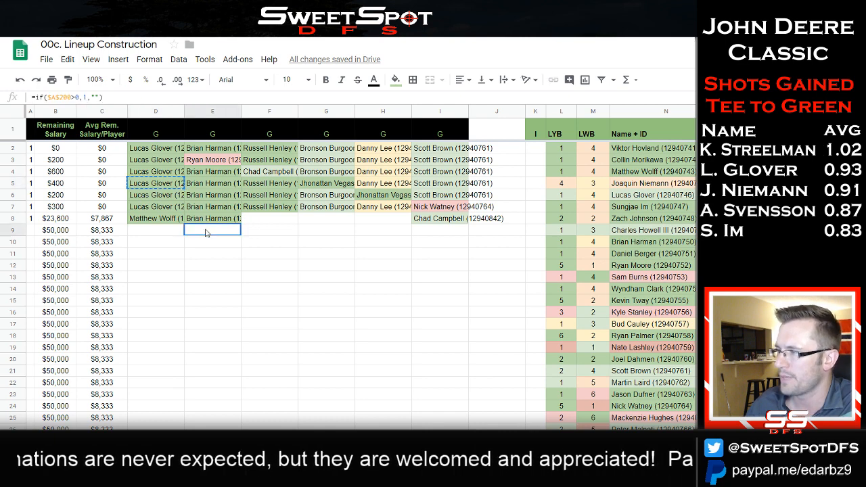
{"action": "key", "text": "ctrl+v"}
{"action": "left_click", "coordinate": [155, 220]}
{"action": "key", "text": "ctrl+c"}
{"action": "left_click", "coordinate": [158, 232]}
{"action": "key", "text": "ctrl+v"}
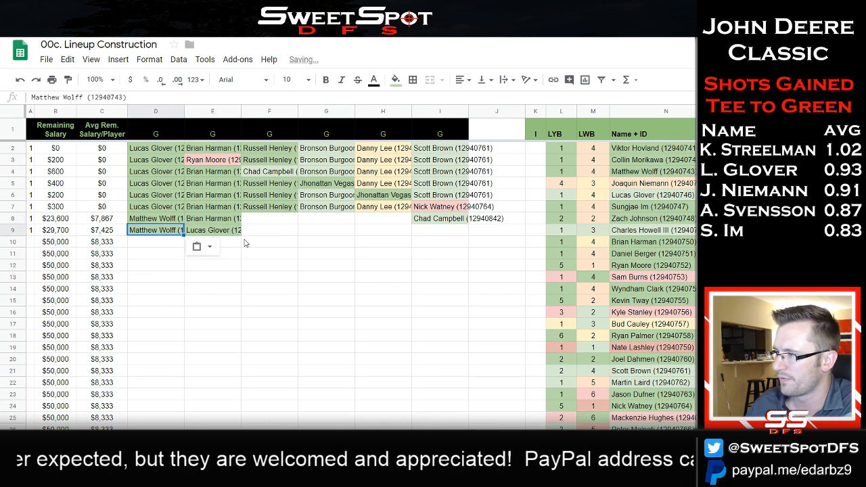
Fill the two golfer pairings in D8:E9 down through row 13 and Chad Campbell from I8 down through I13.
{"action": "key", "text": "Up"}
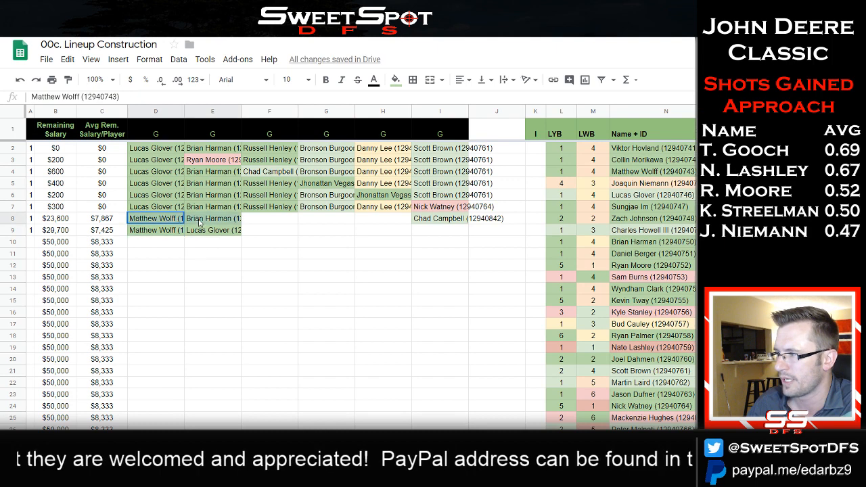
{"action": "left_click", "coordinate": [208, 231], "text": "shift"}
{"action": "left_click_drag", "start_coordinate": [241, 233], "coordinate": [232, 284]}
{"action": "left_click", "coordinate": [432, 219]}
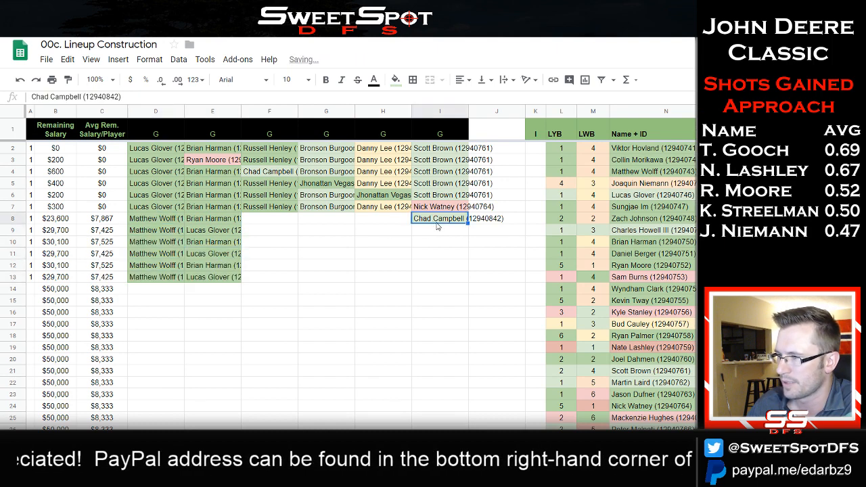
{"action": "left_click_drag", "start_coordinate": [467, 223], "coordinate": [464, 279]}
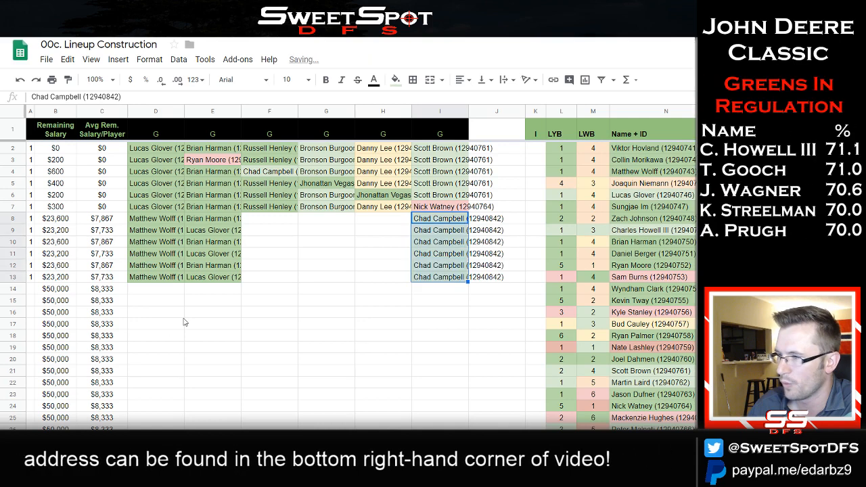
Compare the average remaining salaries and pairings in rows 8 to 13, and undo the fills and the row 9 entries.
{"action": "left_click", "coordinate": [276, 221]}
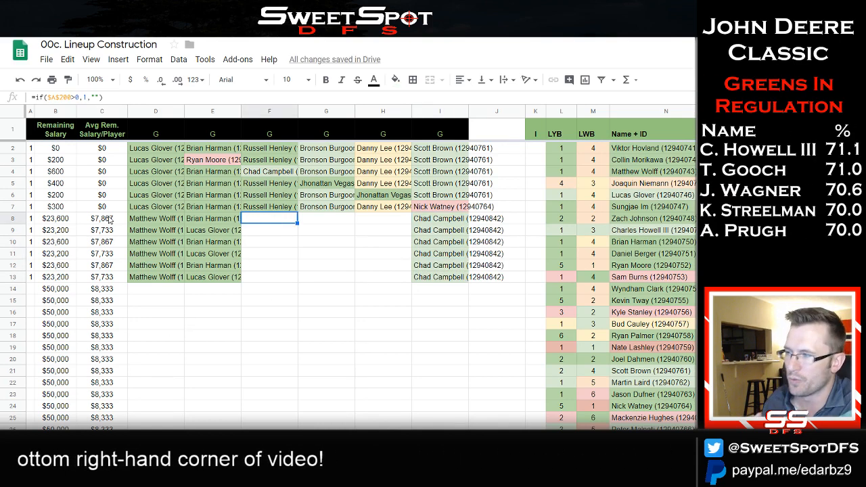
{"action": "left_click_drag", "start_coordinate": [105, 219], "coordinate": [107, 273]}
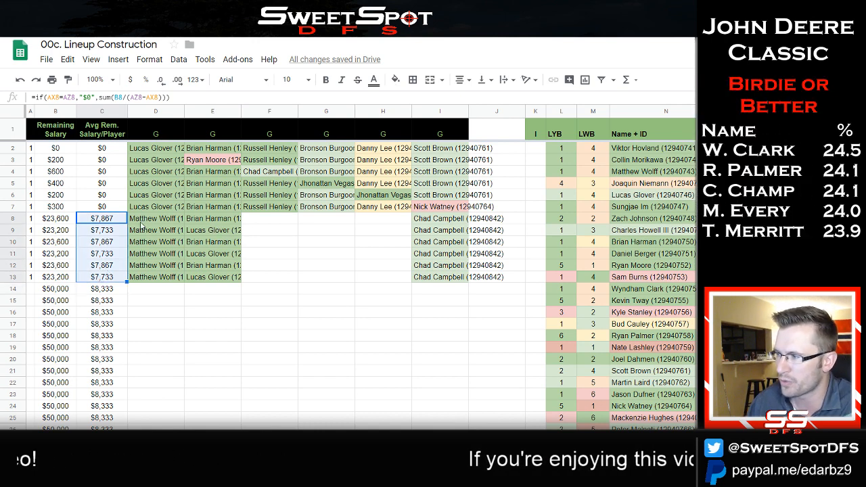
{"action": "left_click_drag", "start_coordinate": [143, 224], "coordinate": [228, 285]}
{"action": "left_click", "coordinate": [302, 254]}
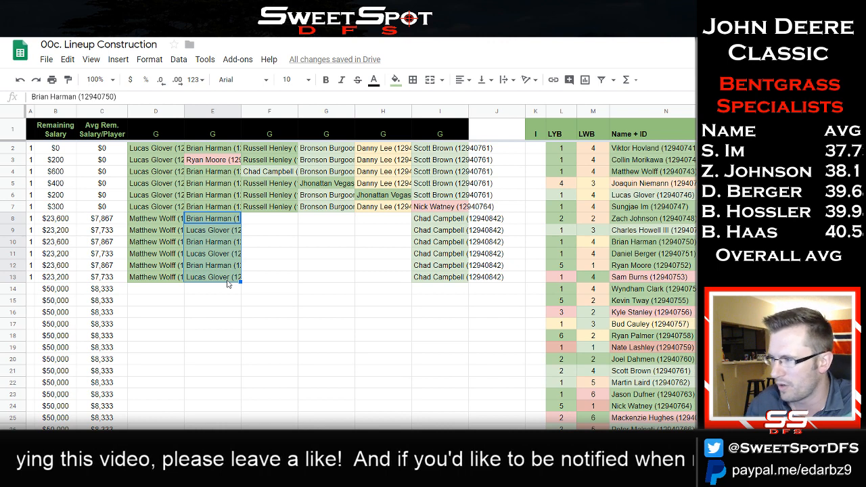
{"action": "left_click", "coordinate": [24, 81]}
{"action": "left_click", "coordinate": [24, 82]}
{"action": "left_click", "coordinate": [24, 81]}
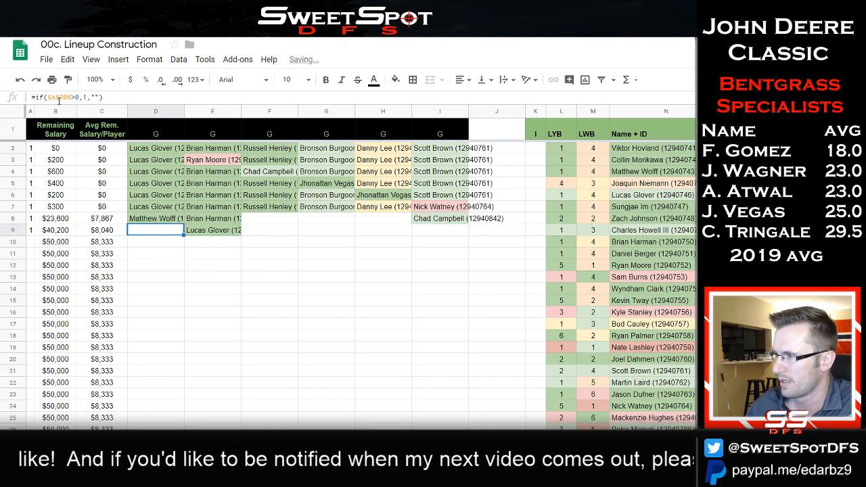
{"action": "left_click", "coordinate": [20, 80]}
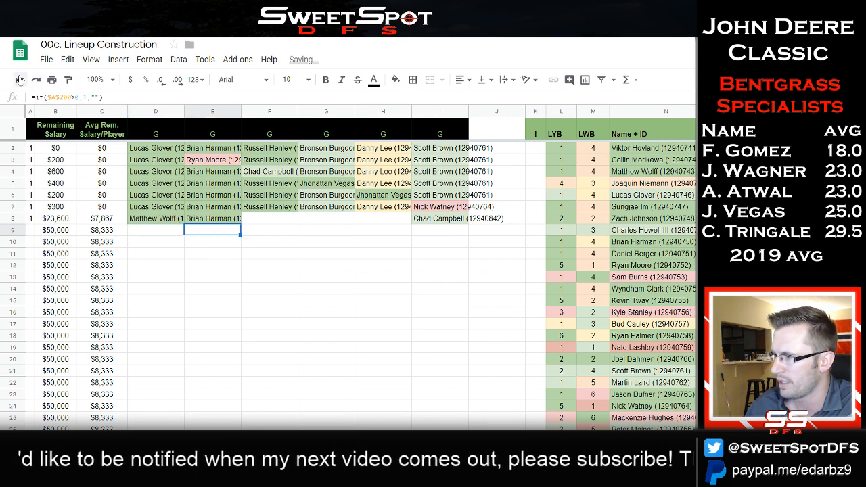
Fill the Matthew Wolff and Brian Harman pair from row 8 down through row 13, and copy Wolff's entry into D14.
{"action": "left_click", "coordinate": [161, 221]}
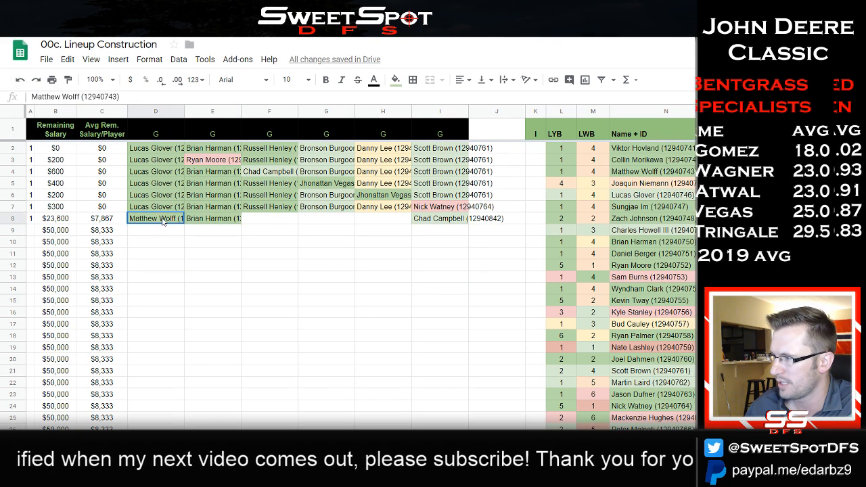
{"action": "left_click_drag", "start_coordinate": [163, 222], "coordinate": [224, 279]}
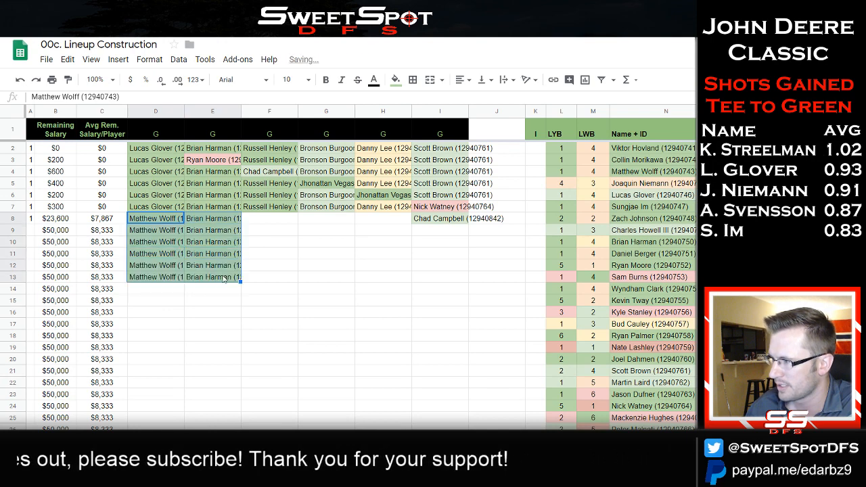
{"action": "left_click", "coordinate": [162, 221]}
{"action": "key", "text": "ctrl+c"}
{"action": "left_click", "coordinate": [162, 289]}
{"action": "key", "text": "ctrl+v"}
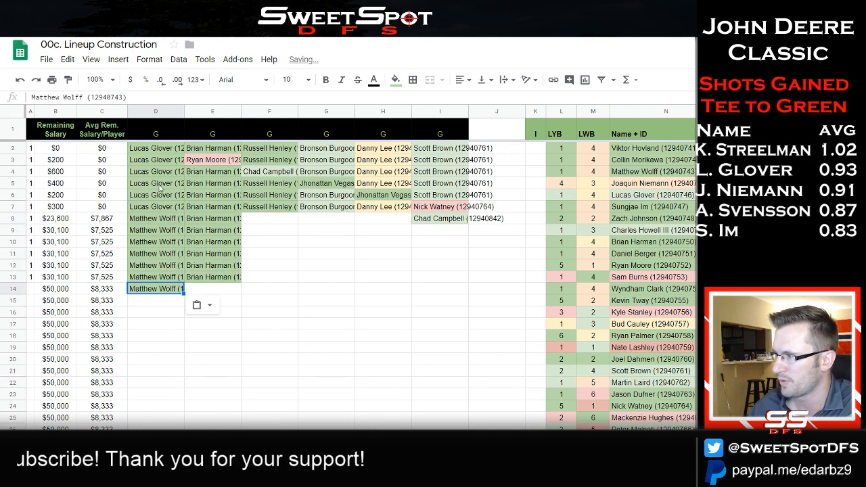
Copy Lucas Glover's entry into E14 and fill the Wolff and Glover pair down through row 19.
{"action": "left_click", "coordinate": [160, 173]}
{"action": "key", "text": "ctrl+c"}
{"action": "left_click", "coordinate": [225, 292]}
{"action": "key", "text": "ctrl+v"}
{"action": "left_click_drag", "start_coordinate": [162, 290], "coordinate": [238, 350]}
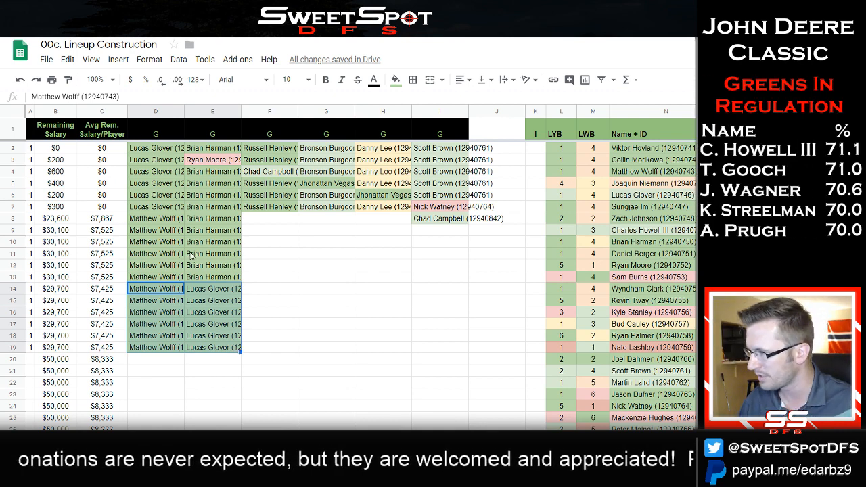
{"action": "left_click", "coordinate": [440, 218]}
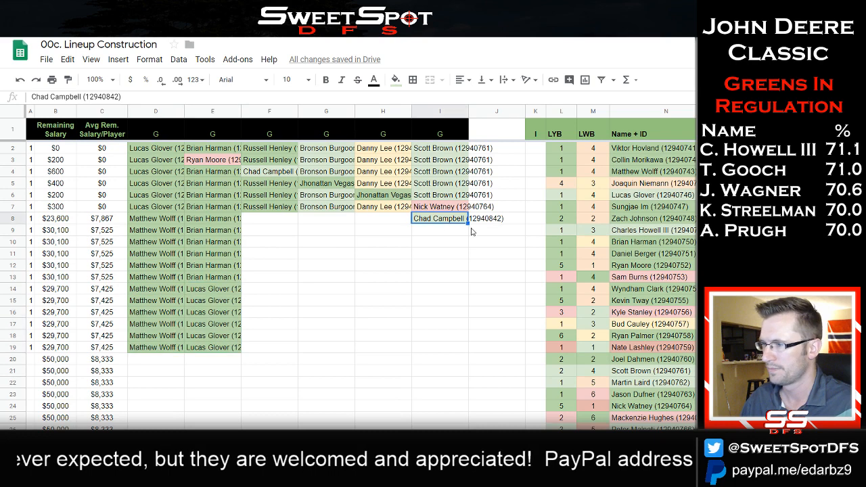
{"action": "left_click_drag", "start_coordinate": [467, 223], "coordinate": [464, 348]}
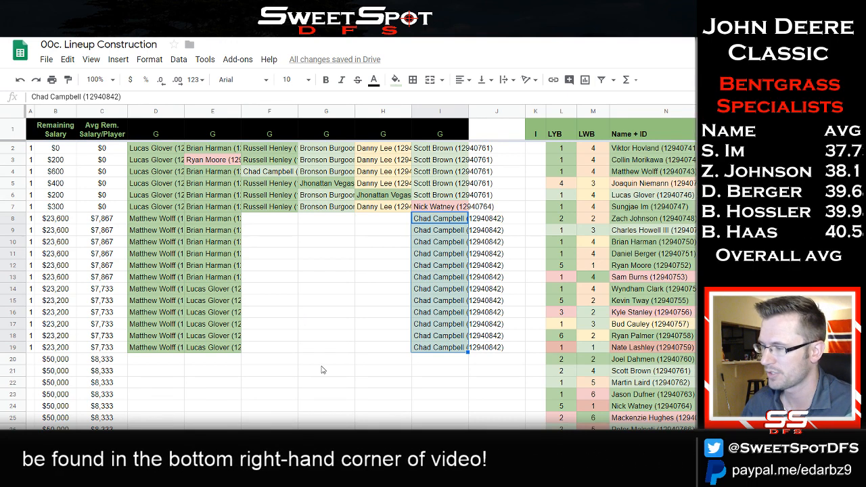
In the John Deere Classic sheet, include all values in column I's filter and sort the golfer table by Salary in Z → A order.
{"action": "key", "text": "alt+Tab"}
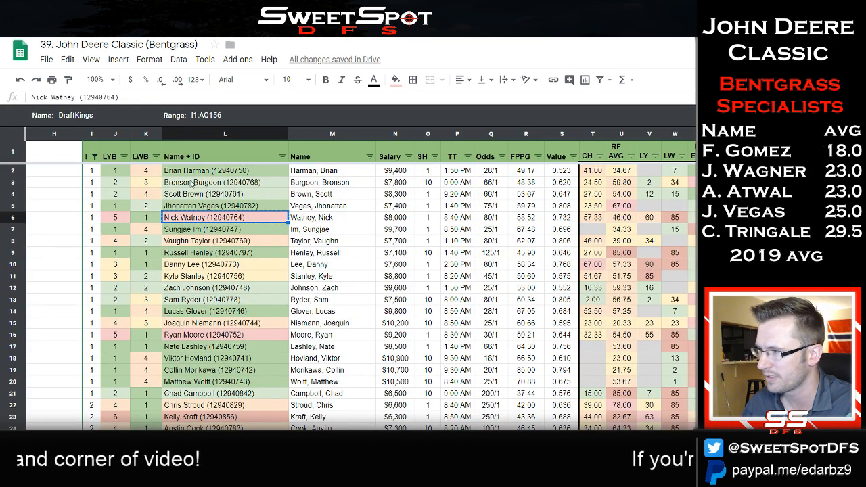
{"action": "left_click", "coordinate": [95, 156]}
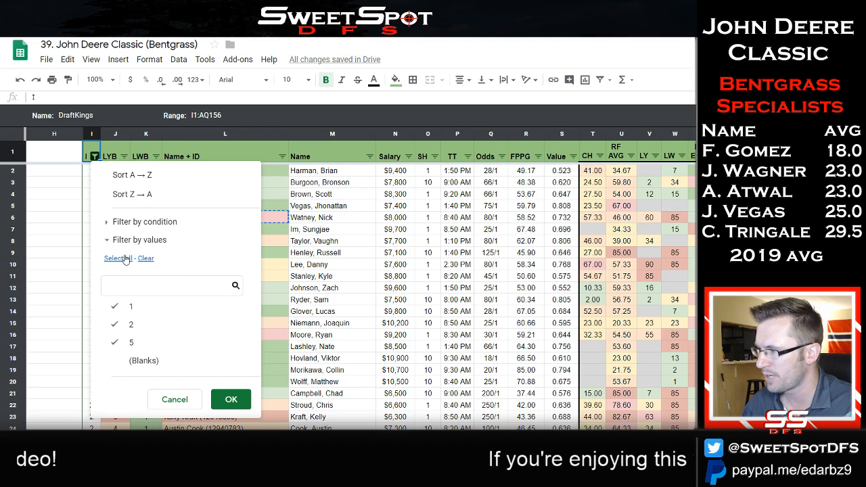
{"action": "left_click", "coordinate": [227, 400]}
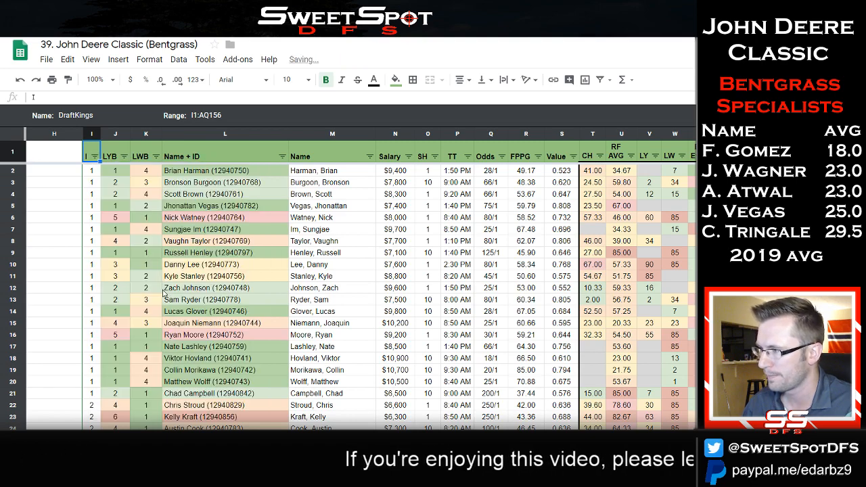
{"action": "left_click", "coordinate": [408, 156]}
{"action": "left_click", "coordinate": [325, 193]}
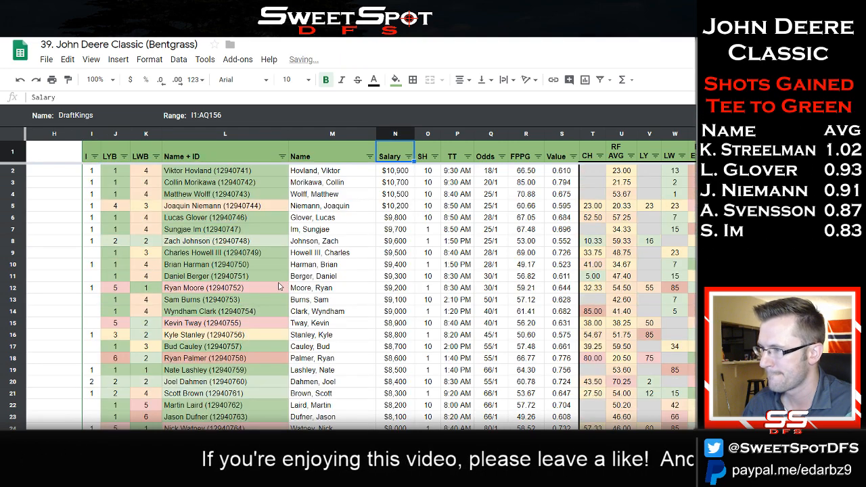
{"action": "scroll", "coordinate": [279, 286], "scroll_direction": "down", "scroll_amount": 4}
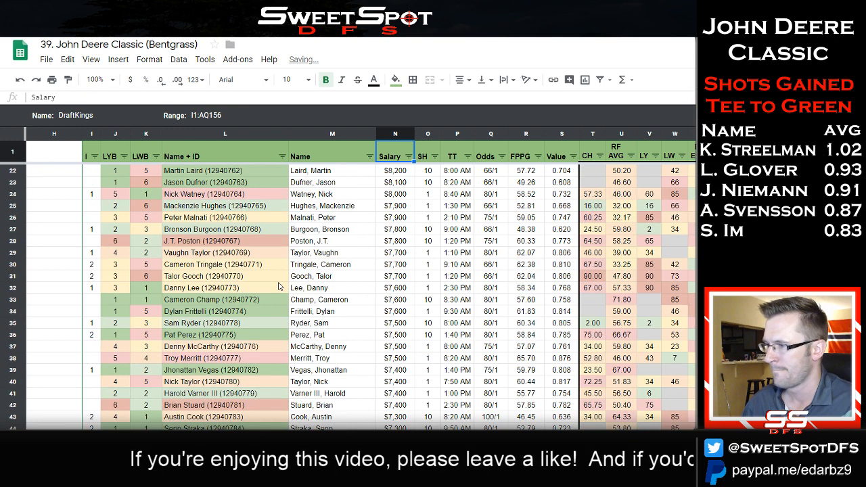
Mark Doc Redman with 1 in column I of the John Deere Classic golfer table.
{"action": "left_click", "coordinate": [213, 302]}
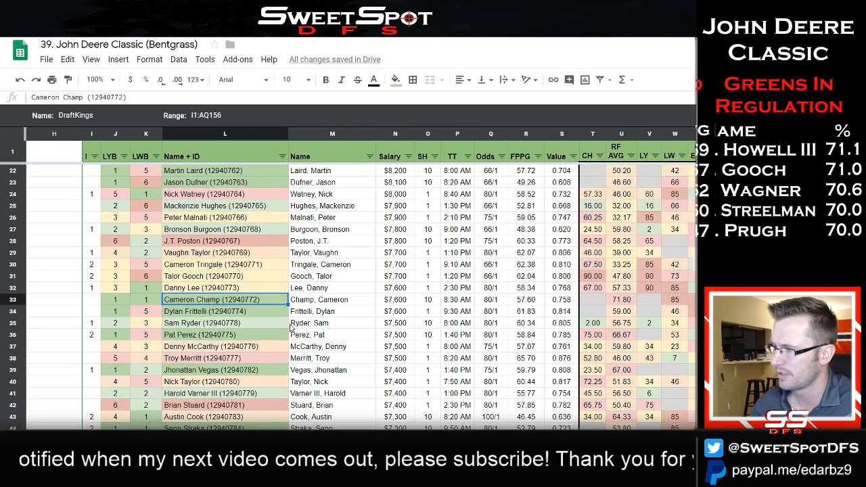
{"action": "key", "text": "alt+Tab"}
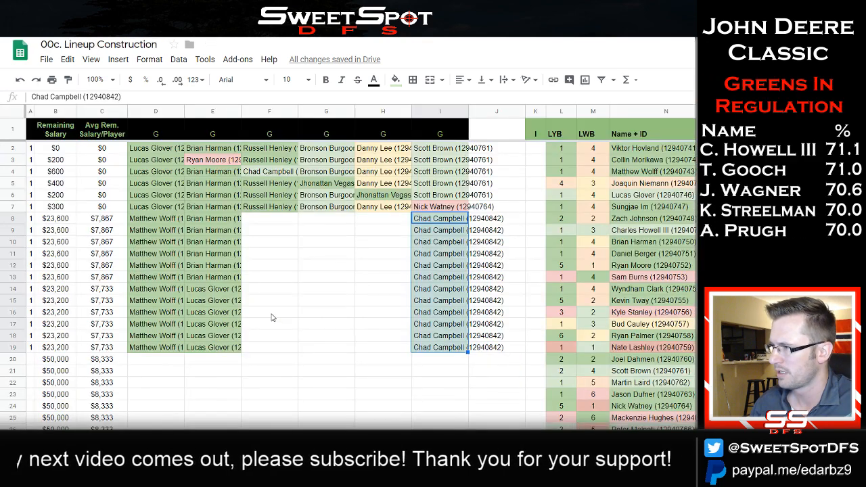
{"action": "key", "text": "alt+Tab"}
{"action": "scroll", "coordinate": [266, 293], "scroll_direction": "down", "scroll_amount": 6}
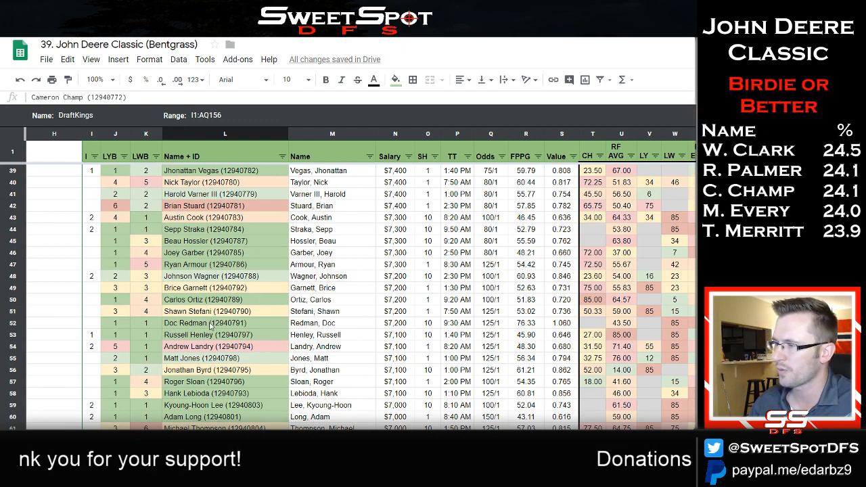
{"action": "left_click", "coordinate": [92, 323]}
{"action": "type", "text": "1"}
{"action": "left_click", "coordinate": [253, 266]}
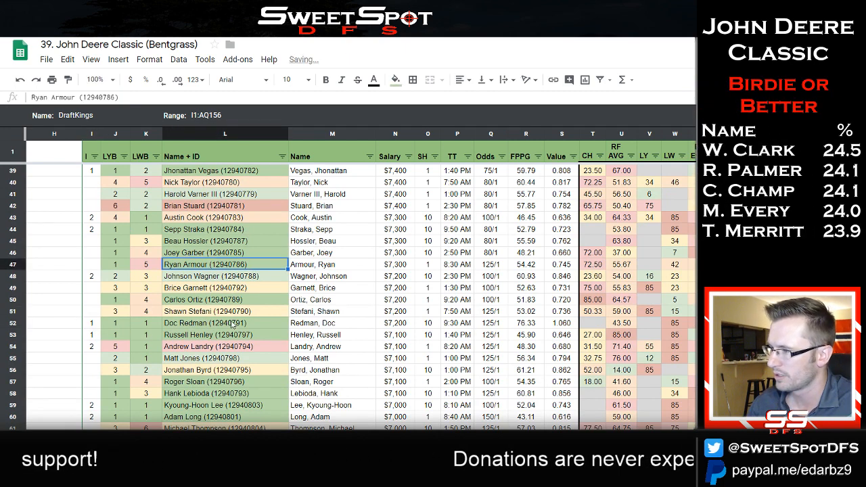
Change Doc Redman's mark in column I to 2.
{"action": "left_click", "coordinate": [232, 323]}
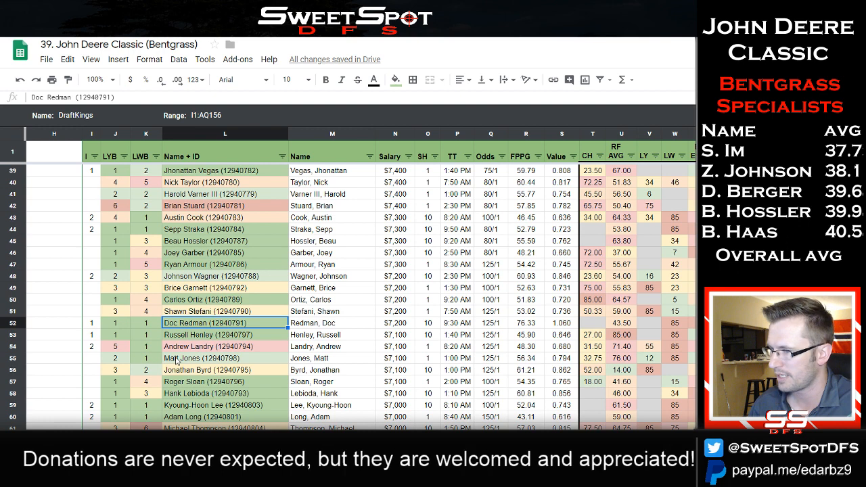
{"action": "left_click", "coordinate": [94, 324]}
{"action": "type", "text": "2"}
{"action": "key", "text": "Return"}
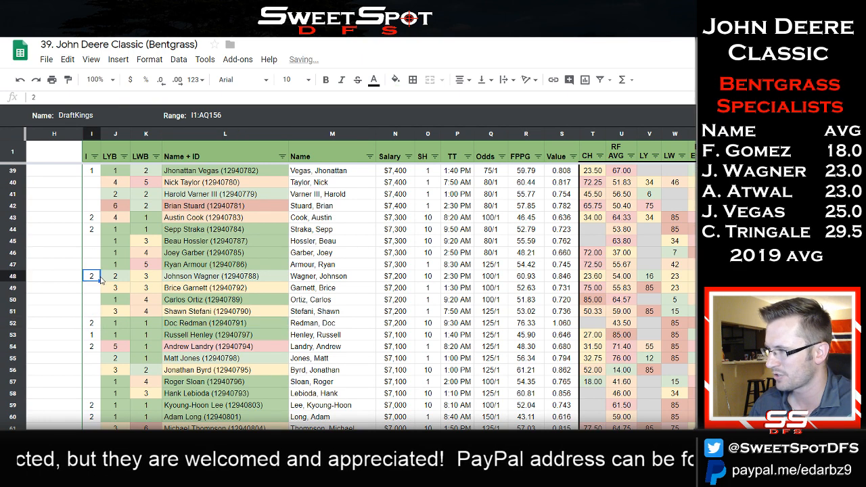
{"action": "left_click", "coordinate": [215, 326]}
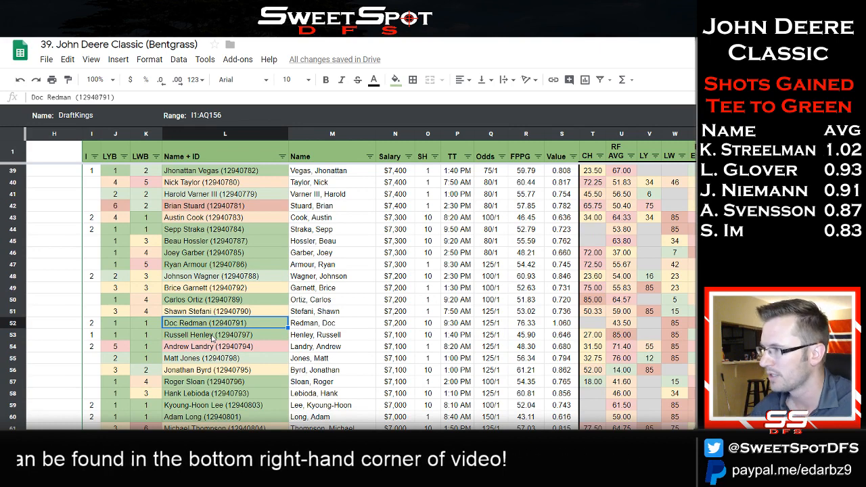
Mark Beau Hossler with 1 in column I and copy his Name + ID entry.
{"action": "left_click", "coordinate": [231, 245]}
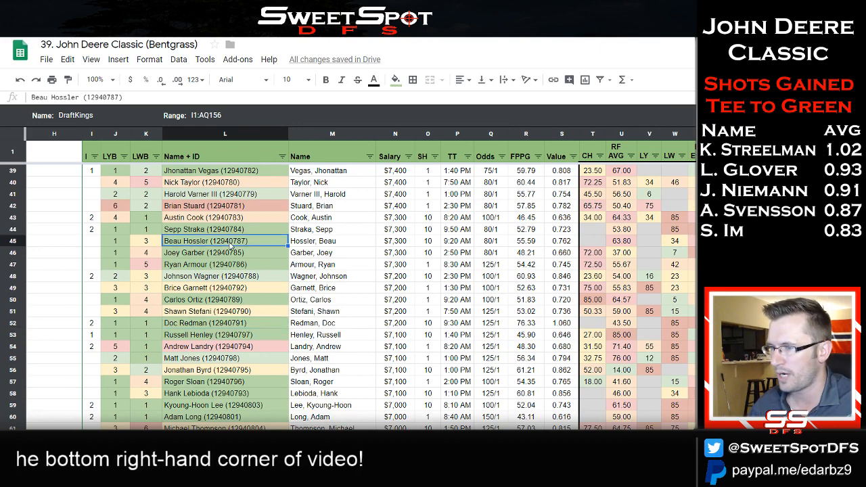
{"action": "left_click", "coordinate": [94, 242]}
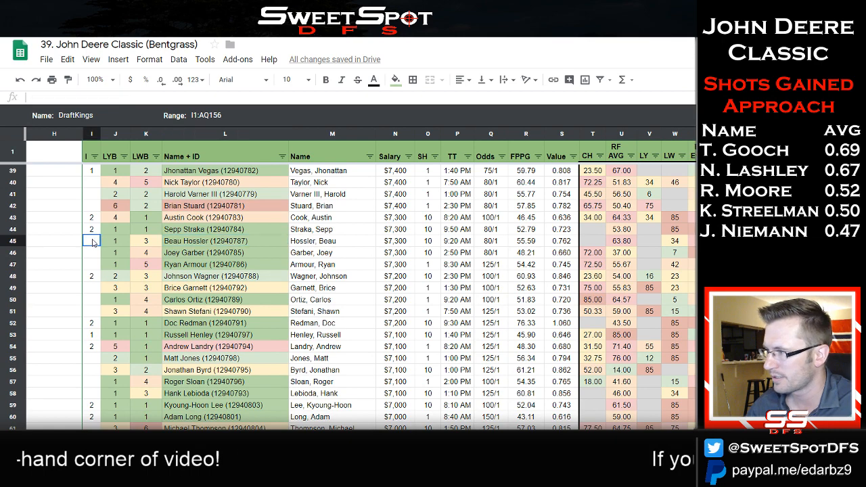
{"action": "left_click", "coordinate": [221, 241]}
{"action": "scroll", "coordinate": [206, 320], "scroll_direction": "up", "scroll_amount": 5}
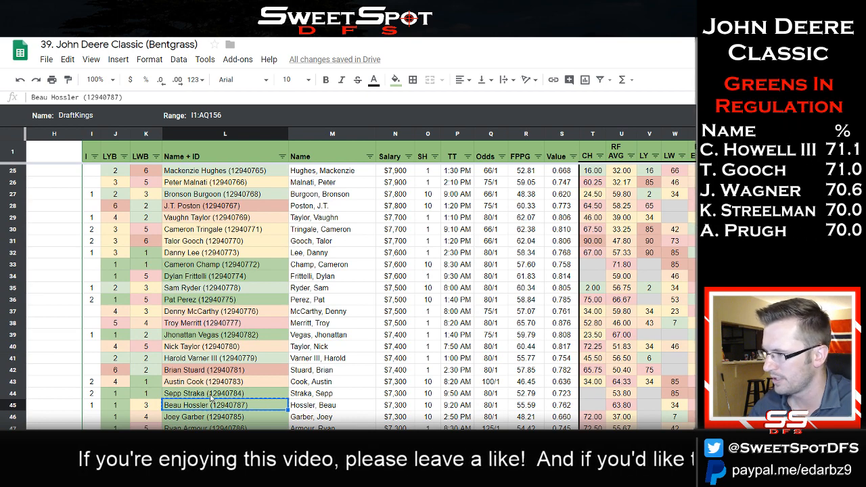
Paste Beau Hossler's entry into F8 of the Lineup Construction sheet and fill it down through F19.
{"action": "key", "text": "ctrl+Tab"}
{"action": "left_click", "coordinate": [264, 220]}
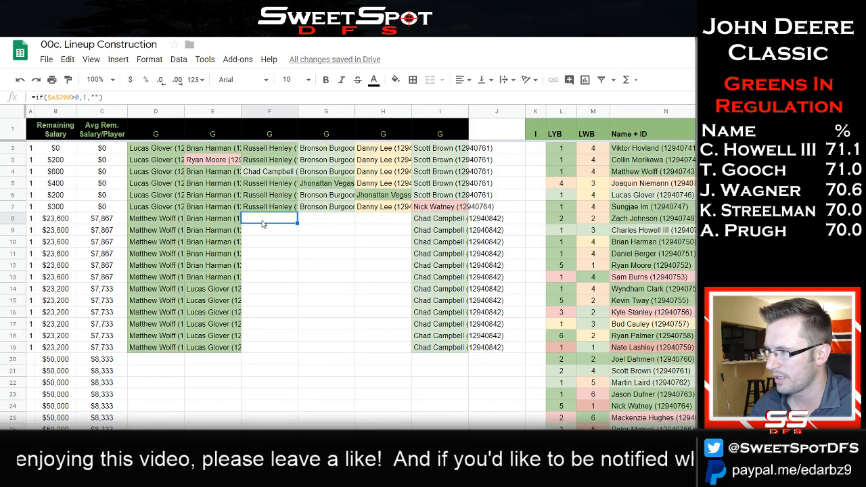
{"action": "key", "text": "ctrl+v"}
{"action": "left_click_drag", "start_coordinate": [298, 224], "coordinate": [274, 349]}
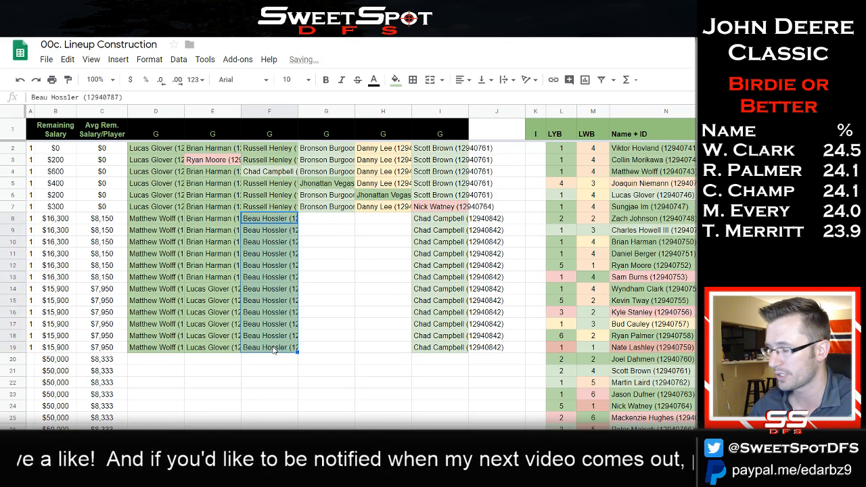
Select G8 as the next open slot and review the golfer table for candidates, comparing Kyle Stanley and Joel Dahmen.
{"action": "left_click", "coordinate": [338, 222]}
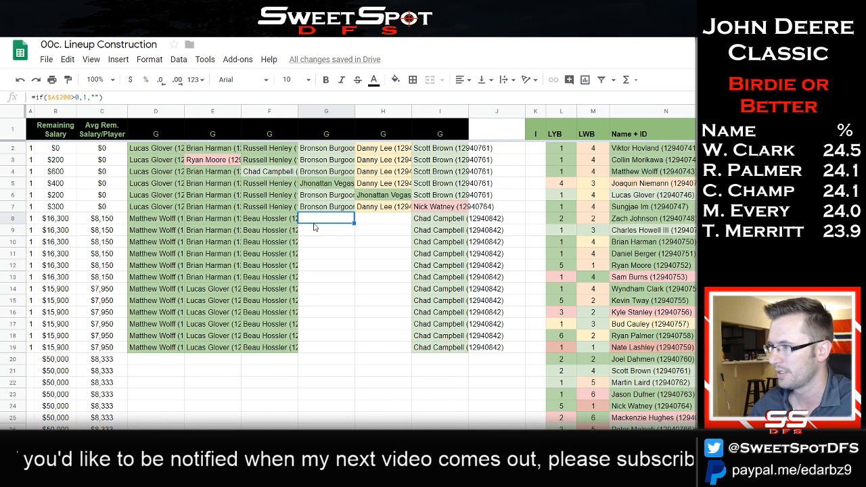
{"action": "left_click_drag", "start_coordinate": [275, 205], "coordinate": [273, 152]}
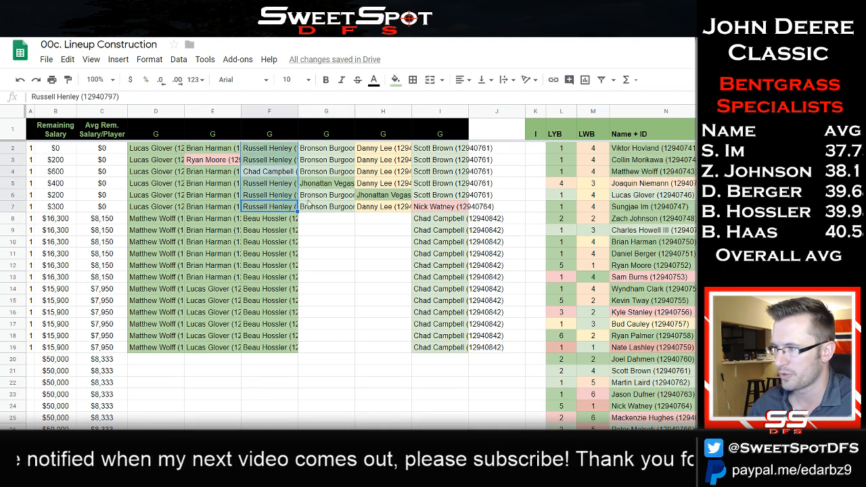
{"action": "left_click", "coordinate": [324, 224]}
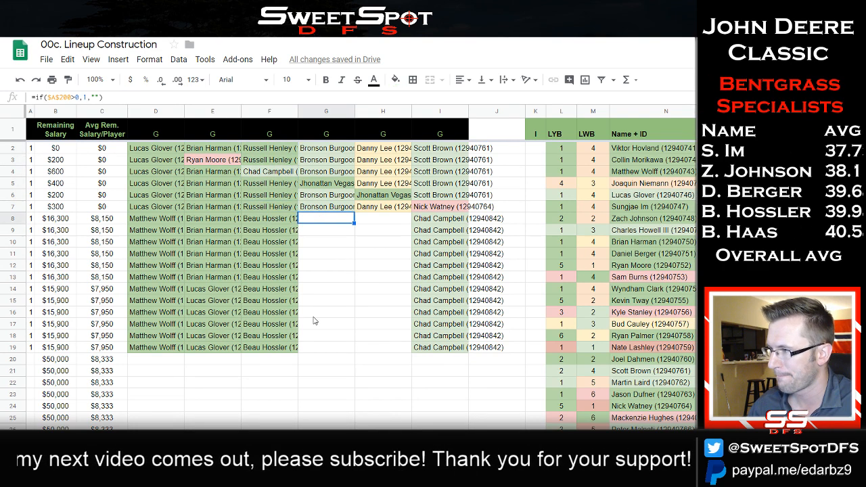
{"action": "key", "text": "alt+Tab"}
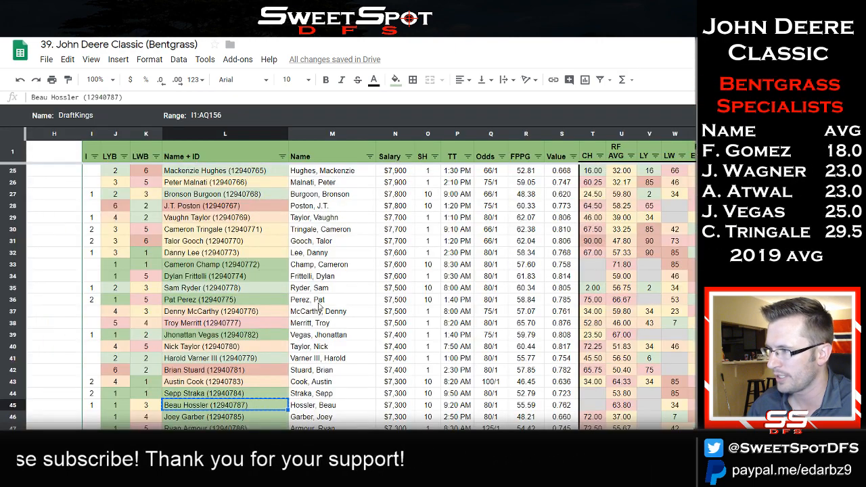
{"action": "key", "text": "alt+Tab"}
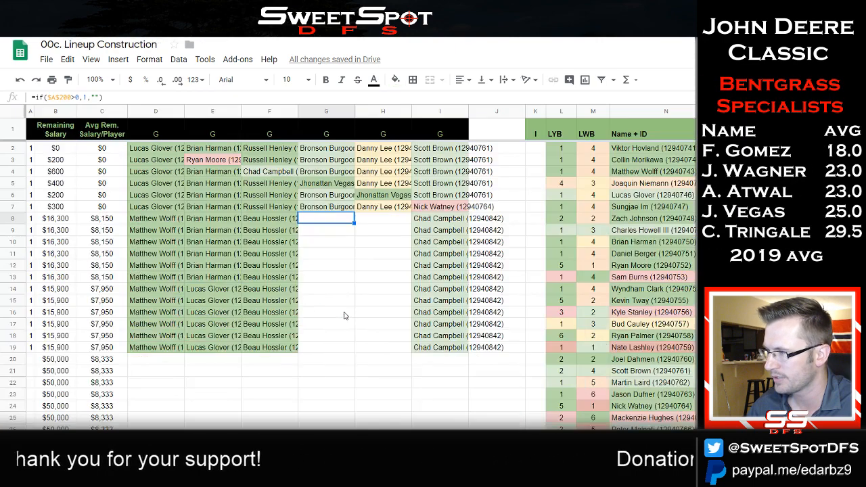
{"action": "key", "text": "alt+Tab"}
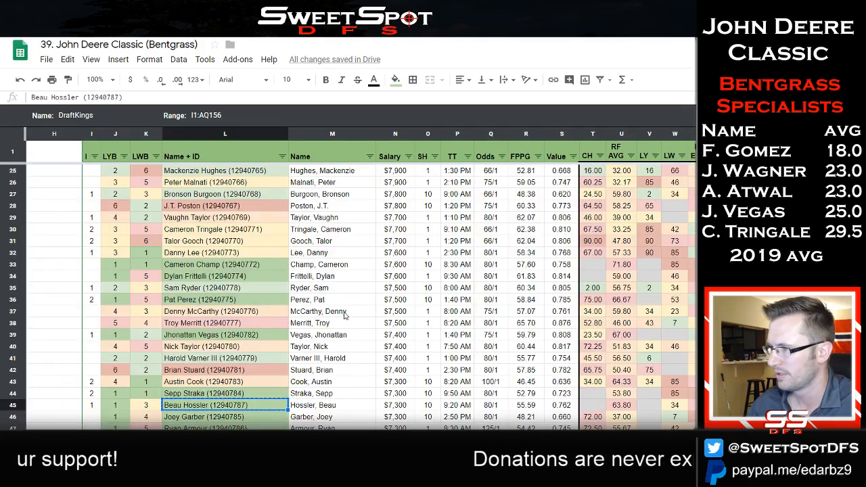
{"action": "scroll", "coordinate": [343, 316], "scroll_direction": "up", "scroll_amount": 6}
{"action": "left_click", "coordinate": [228, 266]}
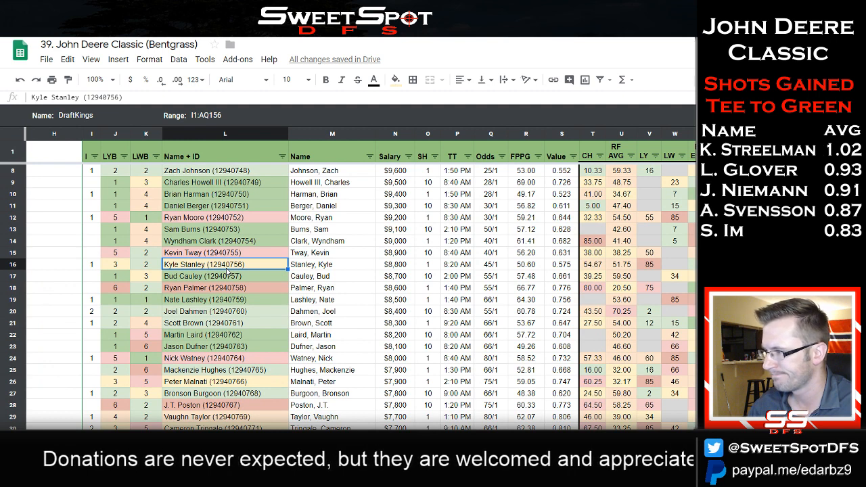
{"action": "left_click", "coordinate": [223, 314]}
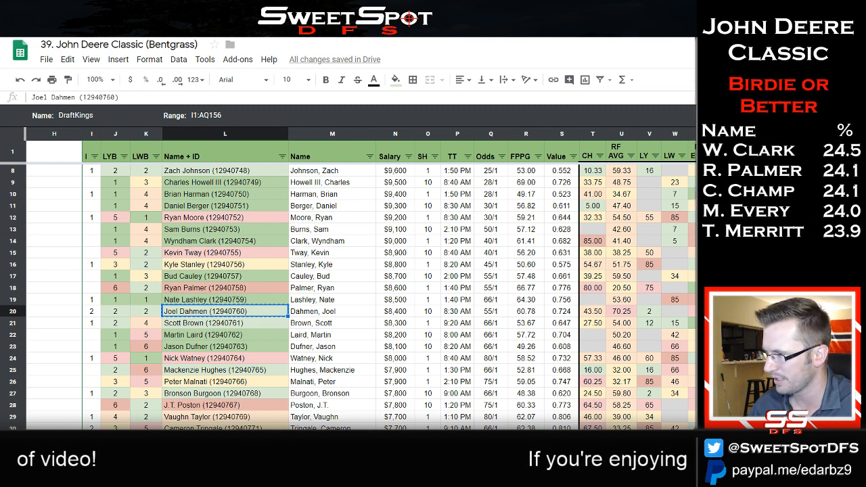
Copy Kyle Stanley's entry into G8 of the Lineup Construction sheet and fill it down through G13.
{"action": "left_click", "coordinate": [218, 269]}
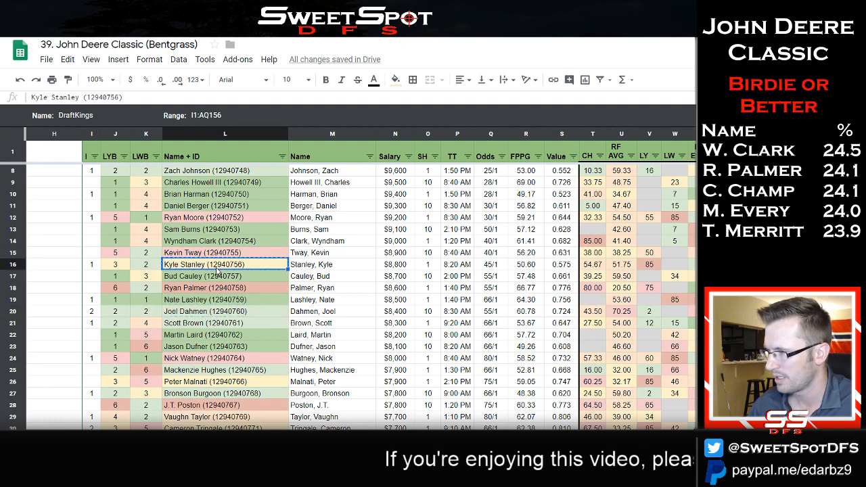
{"action": "key", "text": "ctrl+Tab"}
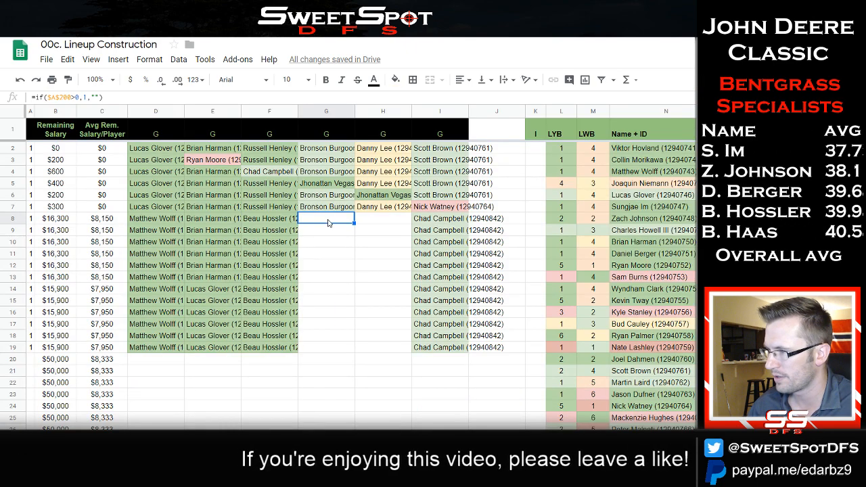
{"action": "type", "text": "Kyle Stanley (12940756)"}
{"action": "left_click_drag", "start_coordinate": [353, 223], "coordinate": [350, 282]}
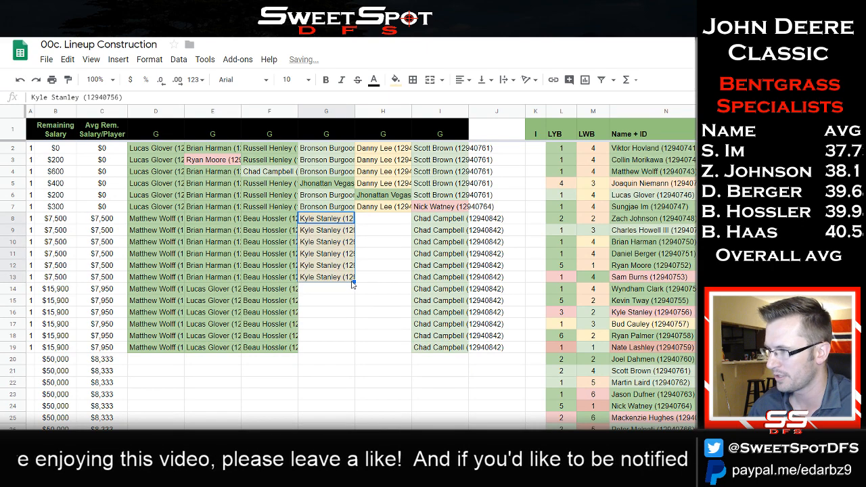
Copy Joel Dahmen's entry into G14, fill it down through G19, and select the lineups in D14:I19 for review.
{"action": "key", "text": "alt+Tab"}
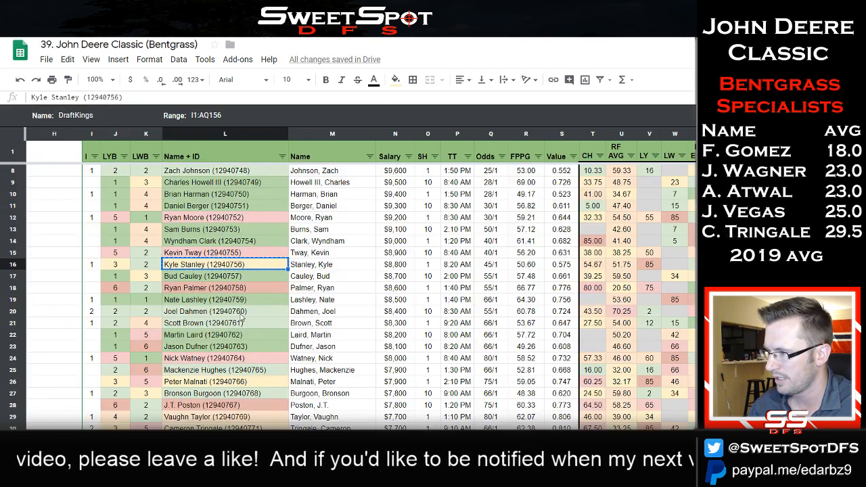
{"action": "left_click", "coordinate": [240, 313]}
{"action": "key", "text": "ctrl+c"}
{"action": "key", "text": "alt+Tab"}
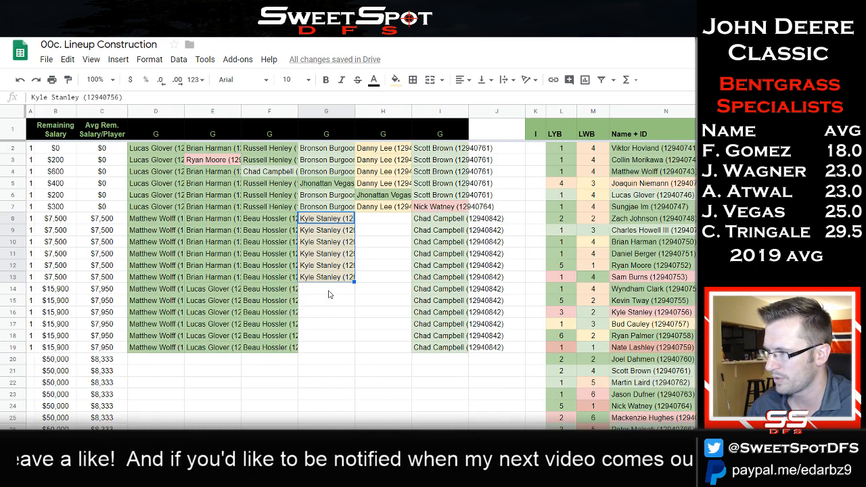
{"action": "left_click", "coordinate": [331, 291]}
{"action": "key", "text": "ctrl+v"}
{"action": "left_click_drag", "start_coordinate": [352, 293], "coordinate": [350, 348]}
{"action": "left_click_drag", "start_coordinate": [156, 290], "coordinate": [440, 352]}
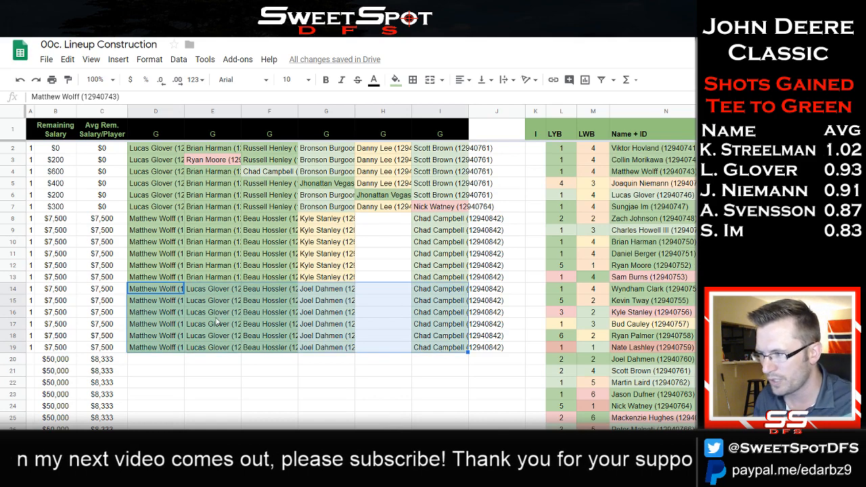
Copy Austin Cook's entry from the golfer table into H14 and fill it down through H19.
{"action": "left_click", "coordinate": [383, 293]}
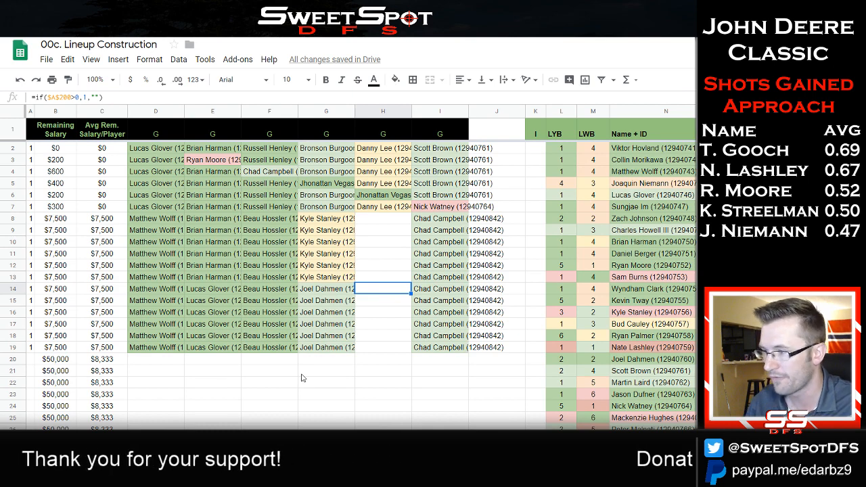
{"action": "key", "text": "alt+Tab"}
{"action": "scroll", "coordinate": [311, 251], "scroll_direction": "down", "scroll_amount": 4}
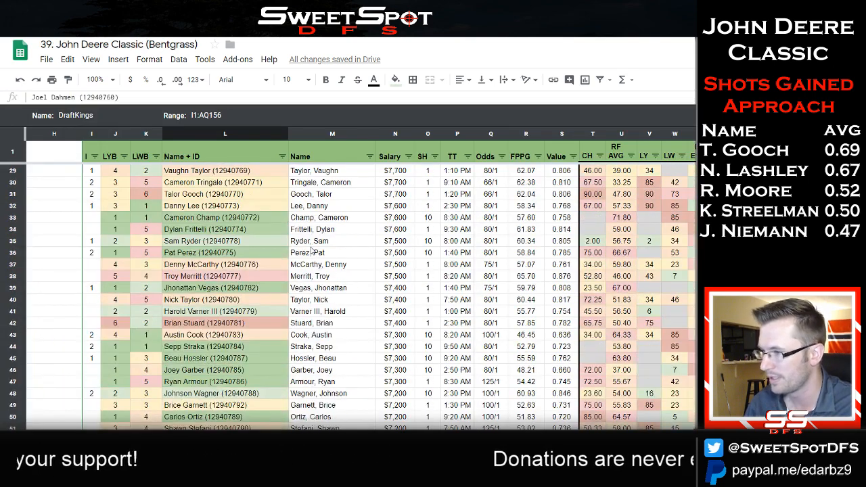
{"action": "left_click", "coordinate": [280, 337]}
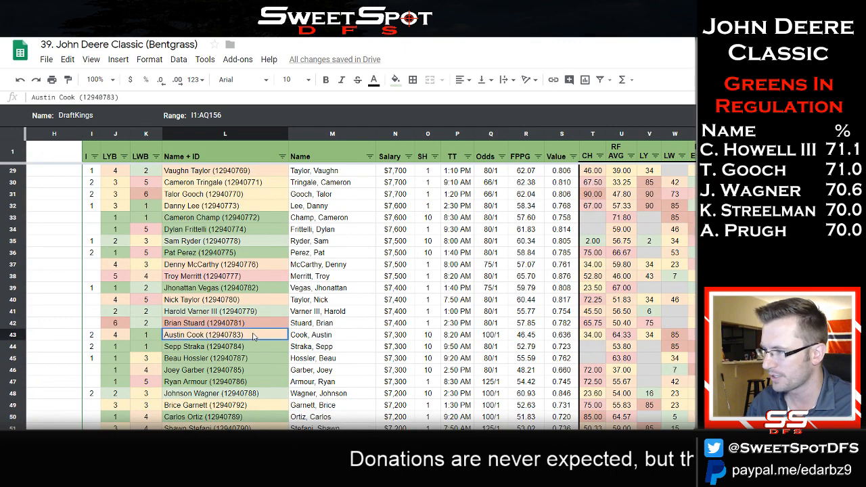
{"action": "key", "text": "alt+Tab"}
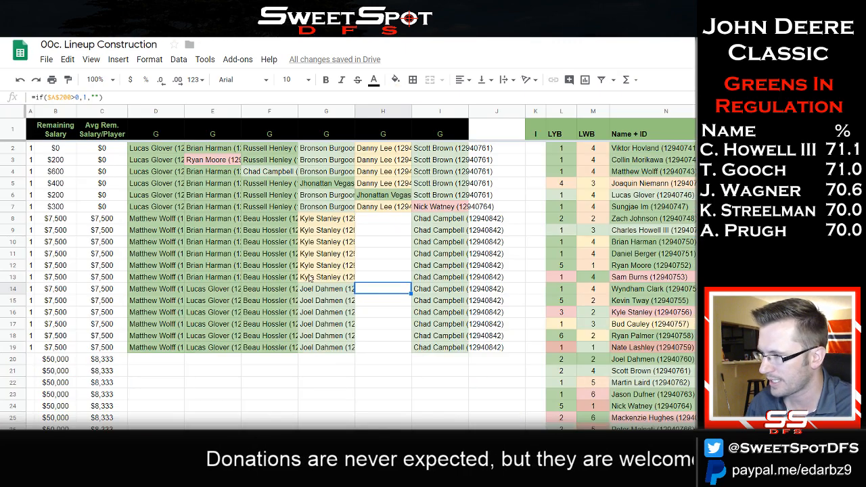
{"action": "left_click", "coordinate": [383, 222]}
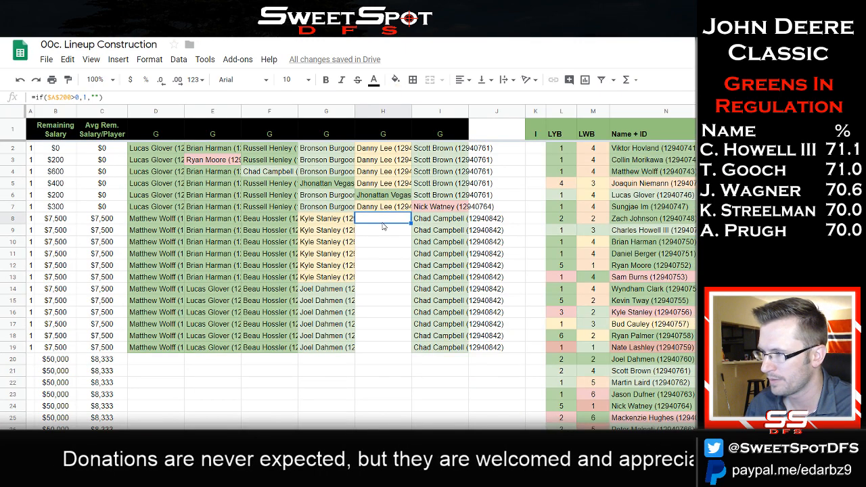
{"action": "left_click", "coordinate": [383, 291]}
{"action": "key", "text": "ctrl+v"}
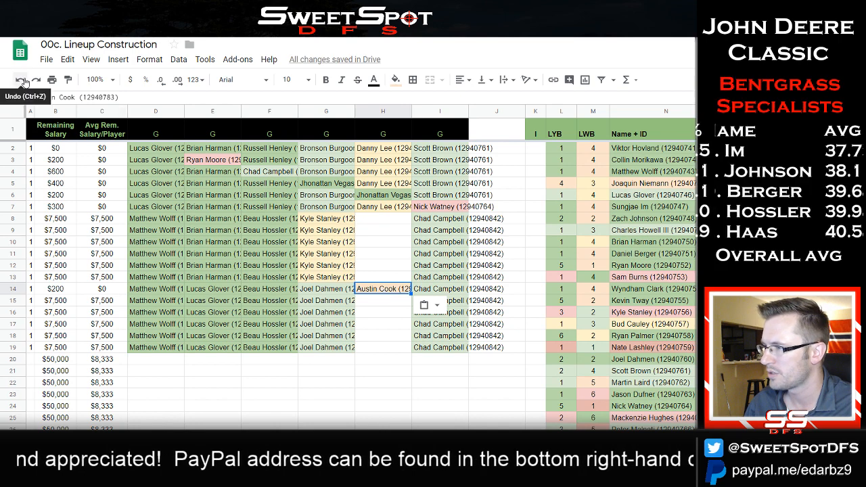
{"action": "left_click_drag", "start_coordinate": [411, 294], "coordinate": [407, 349]}
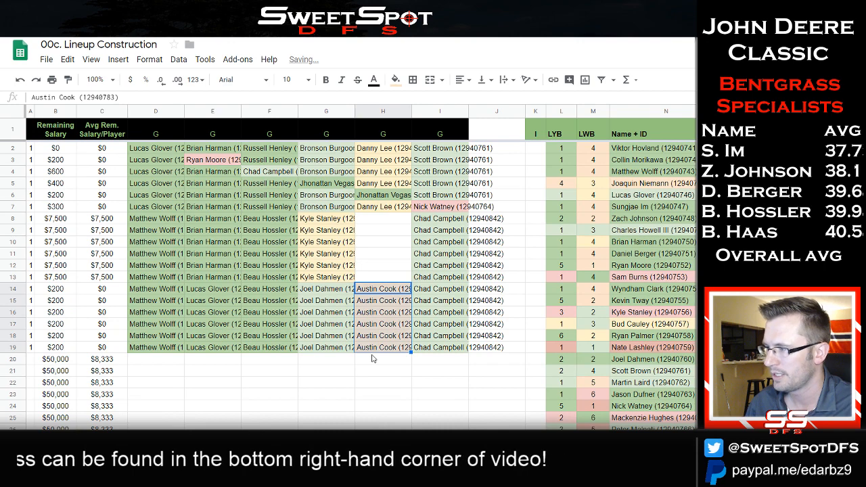
Copy Sepp Straka's entry from the golfer table into H8 of the Lineup Construction sheet and fill it down through H13.
{"action": "key", "text": "alt+Tab"}
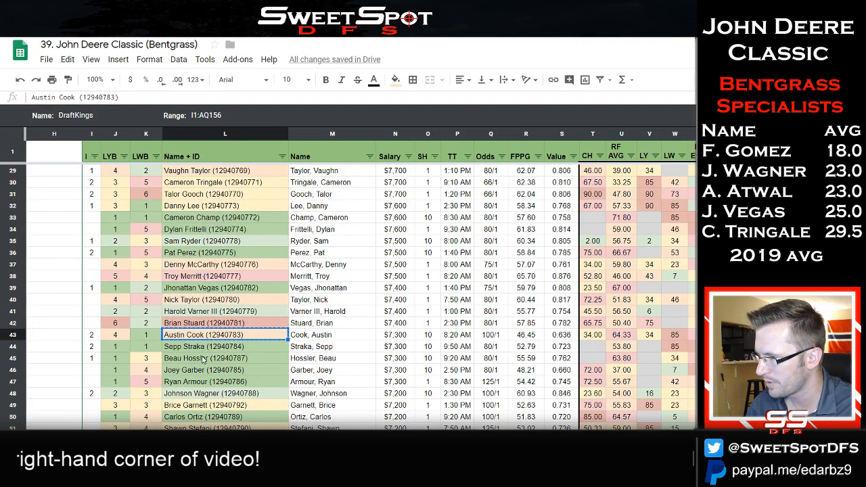
{"action": "left_click", "coordinate": [201, 349]}
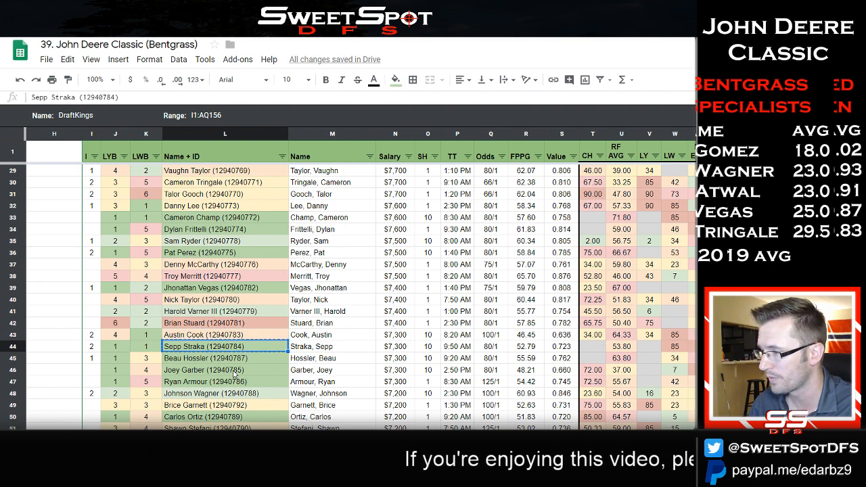
{"action": "key", "text": "alt+Tab"}
{"action": "left_click", "coordinate": [370, 221]}
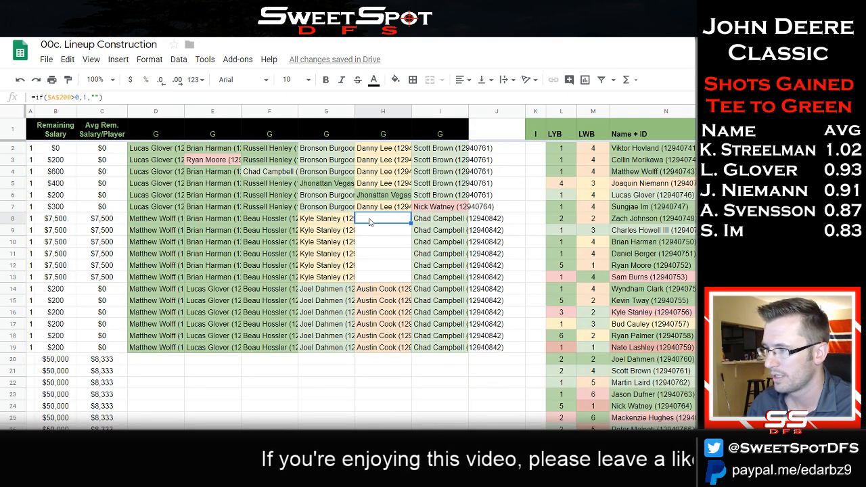
{"action": "key", "text": "ctrl+v"}
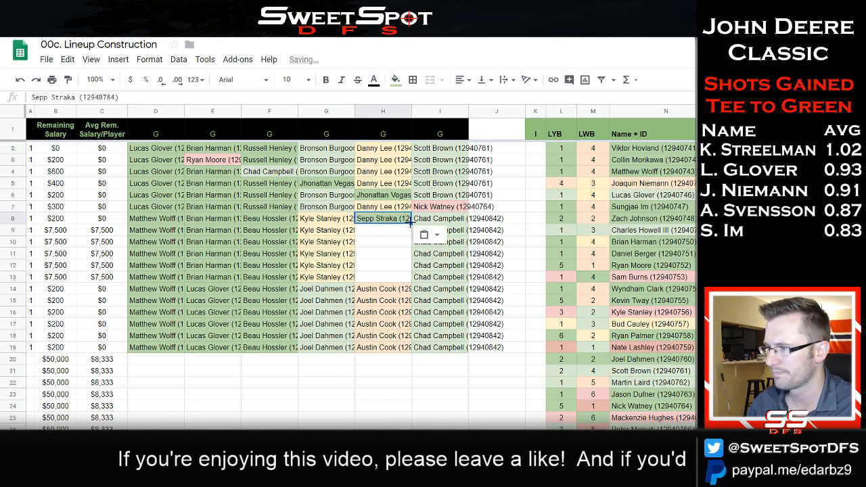
{"action": "left_click_drag", "start_coordinate": [410, 224], "coordinate": [399, 279]}
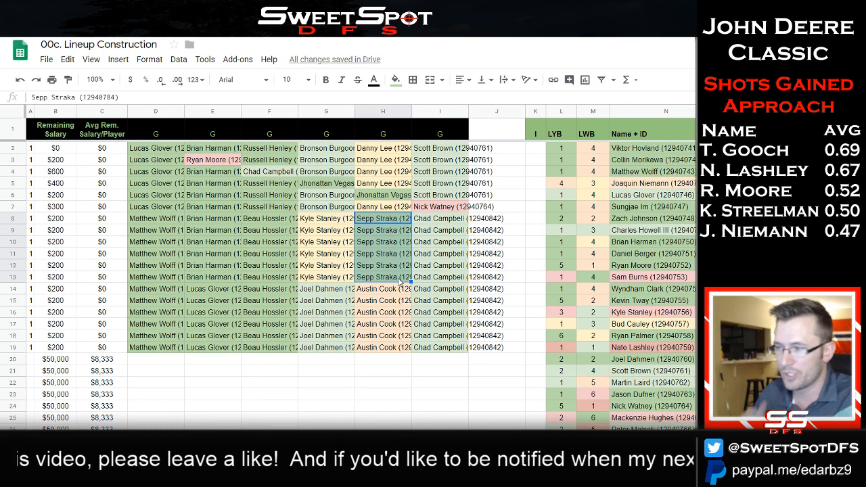
Replace Brian Harman in E9 of the Lineup Construction sheet with Zach Johnson's entry copied from the golfer table.
{"action": "left_click", "coordinate": [205, 232]}
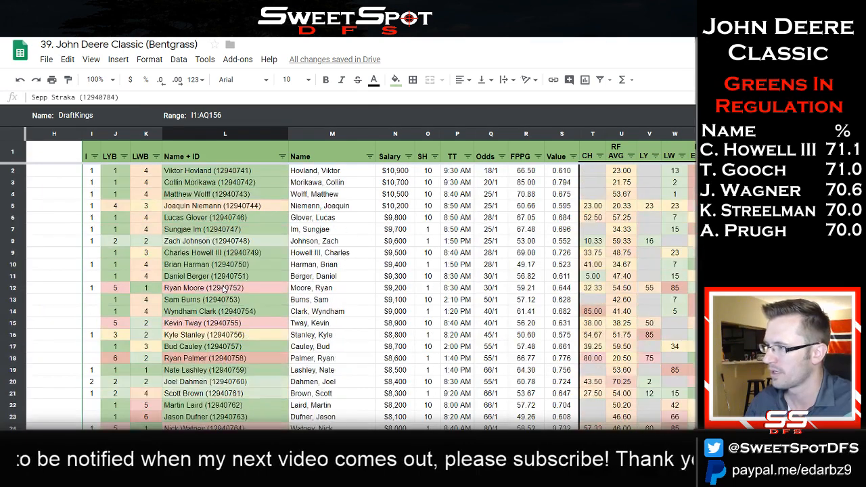
{"action": "scroll", "coordinate": [224, 289], "scroll_direction": "down", "scroll_amount": 3}
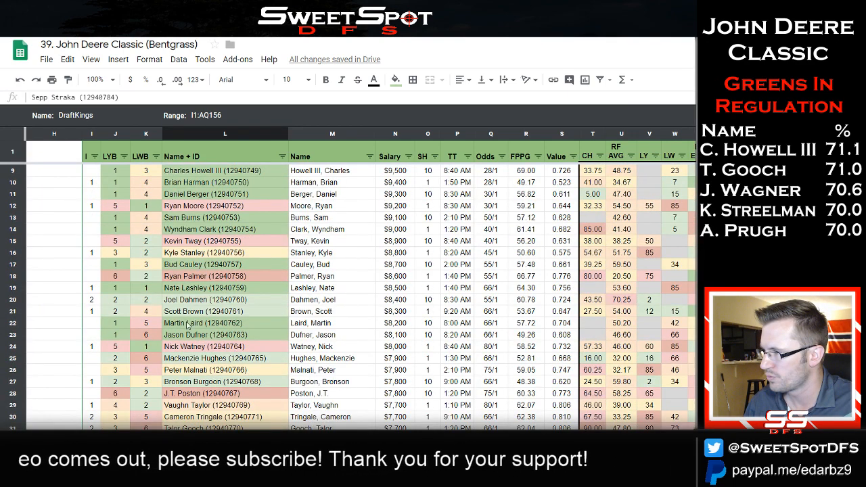
{"action": "left_click", "coordinate": [205, 183]}
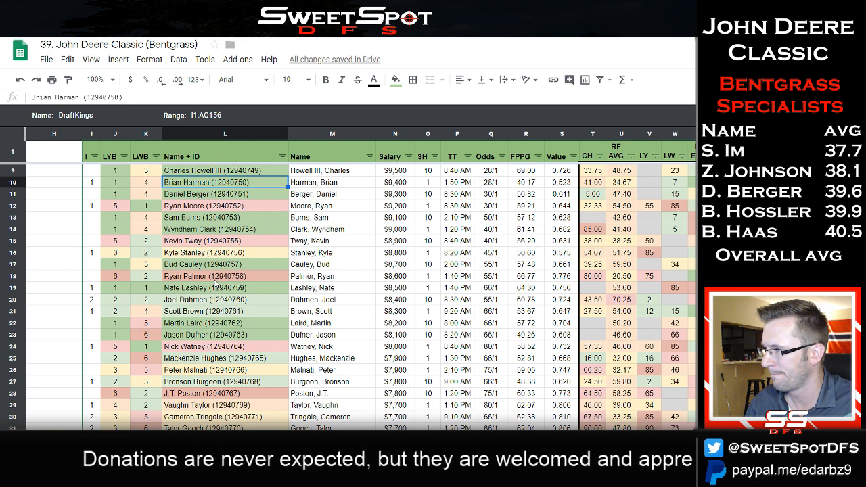
{"action": "scroll", "coordinate": [271, 274], "scroll_direction": "up", "scroll_amount": 1}
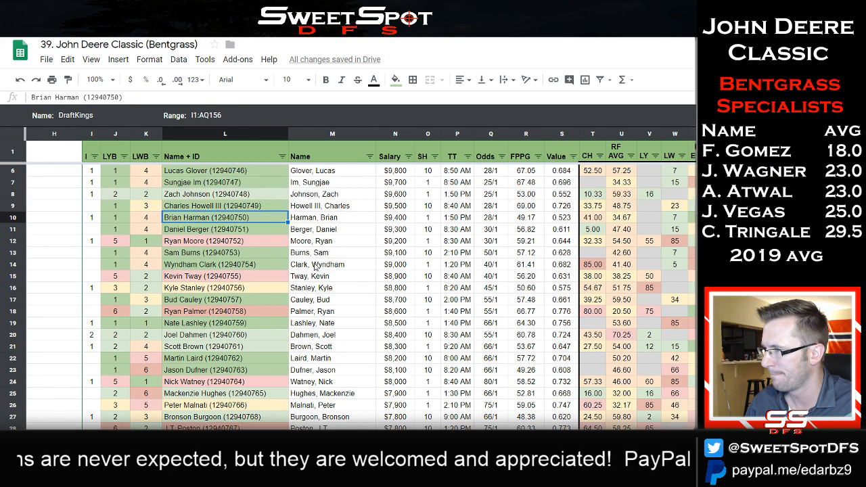
{"action": "left_click", "coordinate": [254, 195]}
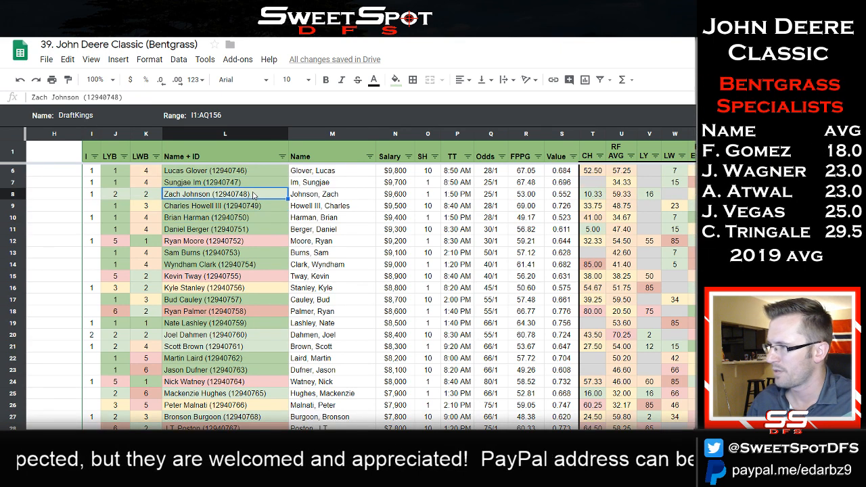
{"action": "key", "text": "ctrl+Tab"}
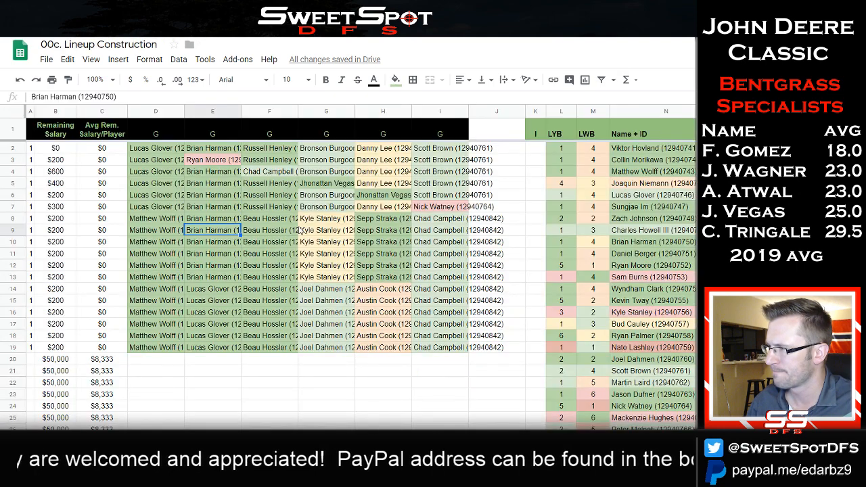
{"action": "key", "text": "ctrl+v"}
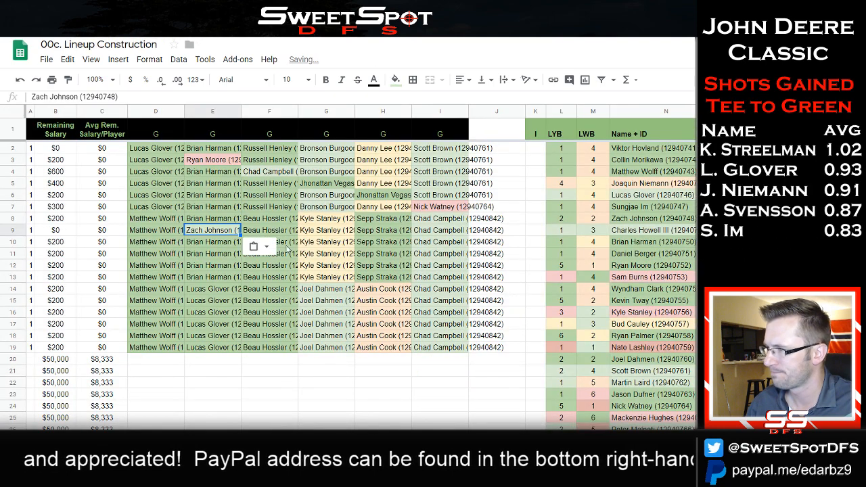
Replace Beau Hossler in F10 of the Lineup Construction sheet with Jhonattan Vegas's entry copied from the golfer table.
{"action": "left_click", "coordinate": [290, 244]}
{"action": "key", "text": "alt+Tab"}
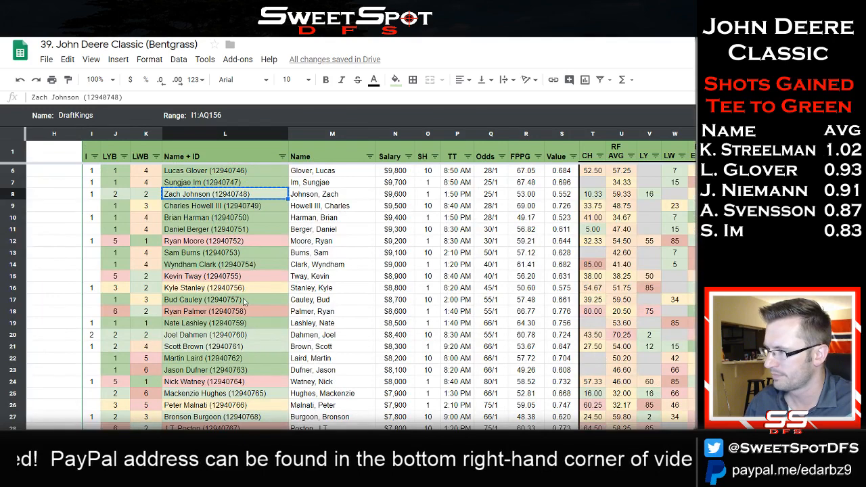
{"action": "scroll", "coordinate": [245, 302], "scroll_direction": "down", "scroll_amount": 5}
{"action": "scroll", "coordinate": [245, 302], "scroll_direction": "down", "scroll_amount": 3}
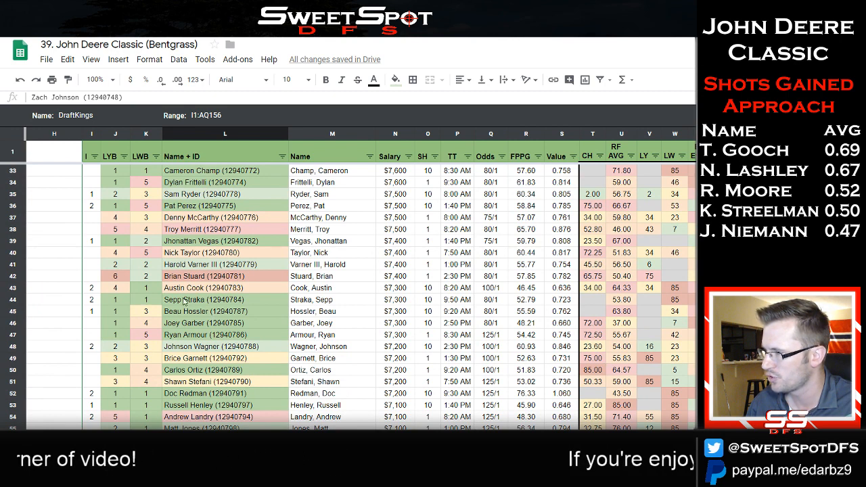
{"action": "left_click", "coordinate": [214, 243]}
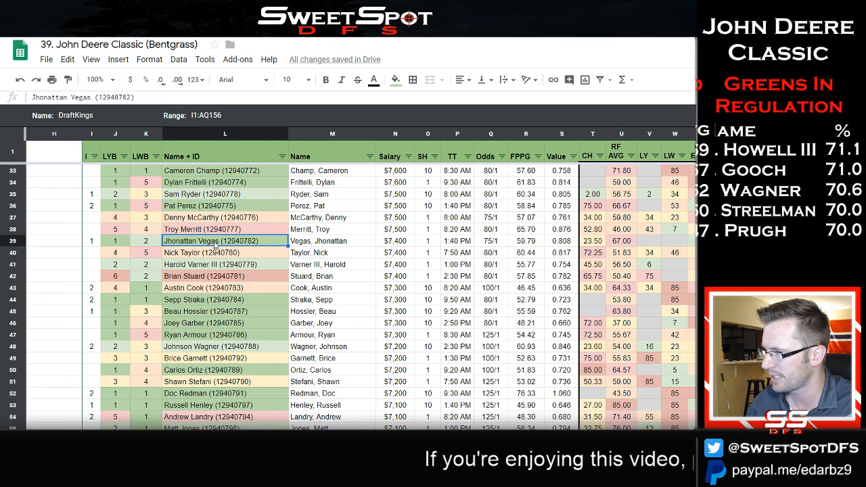
{"action": "key", "text": "ctrl+Tab"}
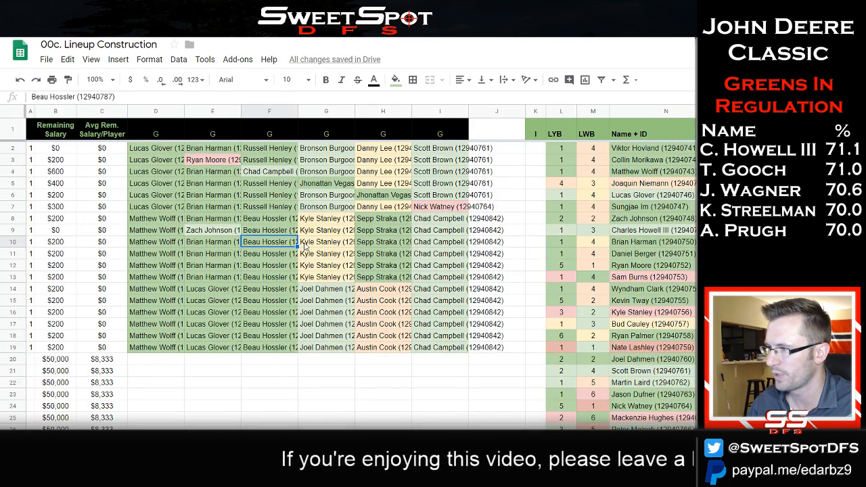
{"action": "type", "text": "Jhonattan Vegas (12940782)"}
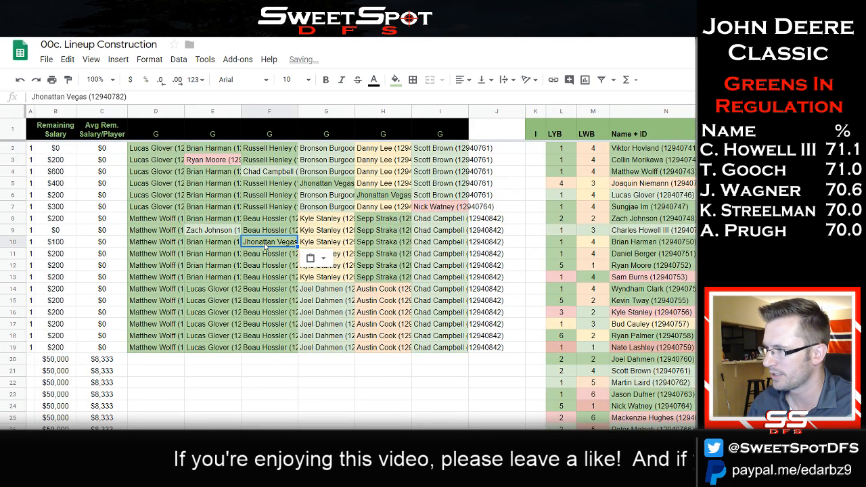
Select Kyle Stanley's slot in G11 and look through the golfer table for a replacement.
{"action": "left_click", "coordinate": [344, 258]}
{"action": "key", "text": "ctrl+shift+Tab"}
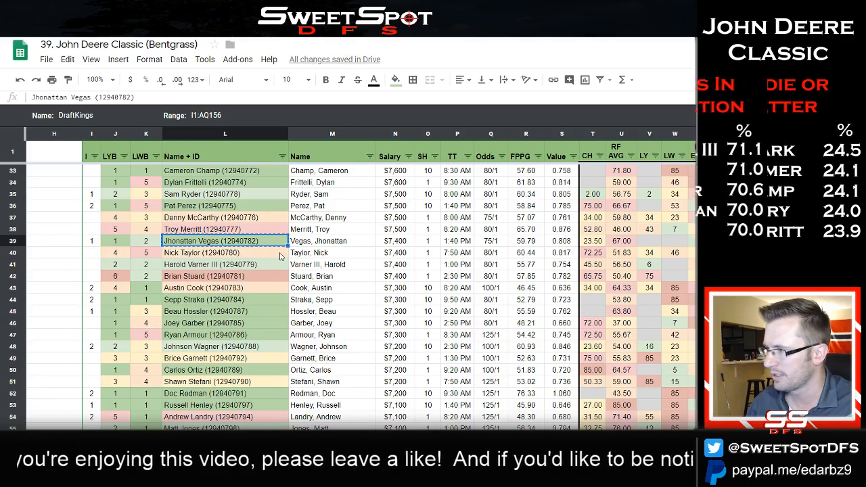
{"action": "scroll", "coordinate": [275, 262], "scroll_direction": "up", "scroll_amount": 5}
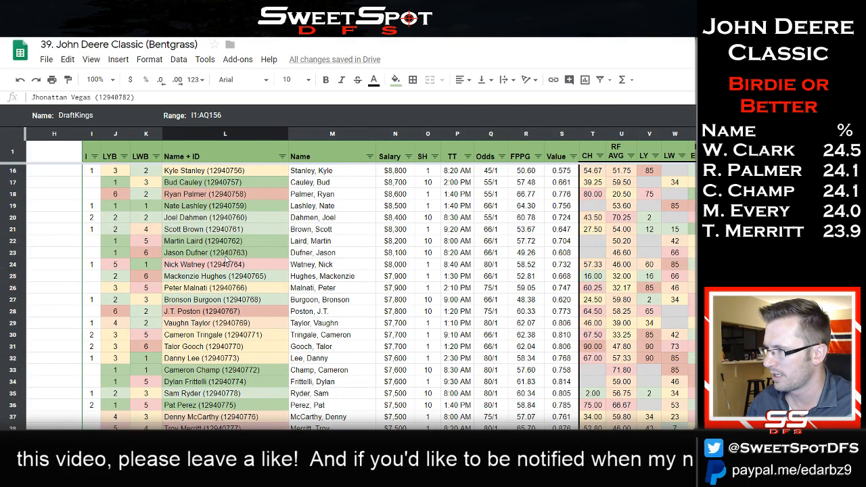
Copy Joel Dahmen from the John Deere Classic player pool over Kyle Stanley in G11 of Lineup Construction and compare rows 11, 14 and 15.
{"action": "left_click", "coordinate": [249, 206]}
{"action": "left_click", "coordinate": [250, 220]}
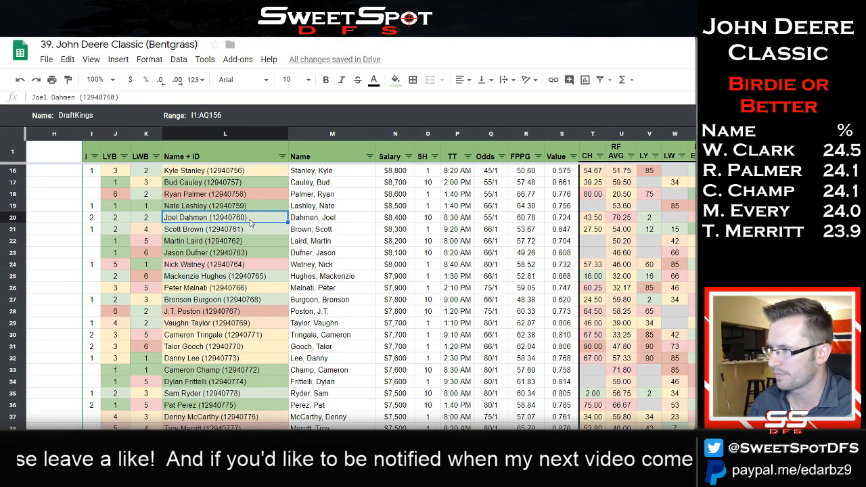
{"action": "key", "text": "ctrl+Tab"}
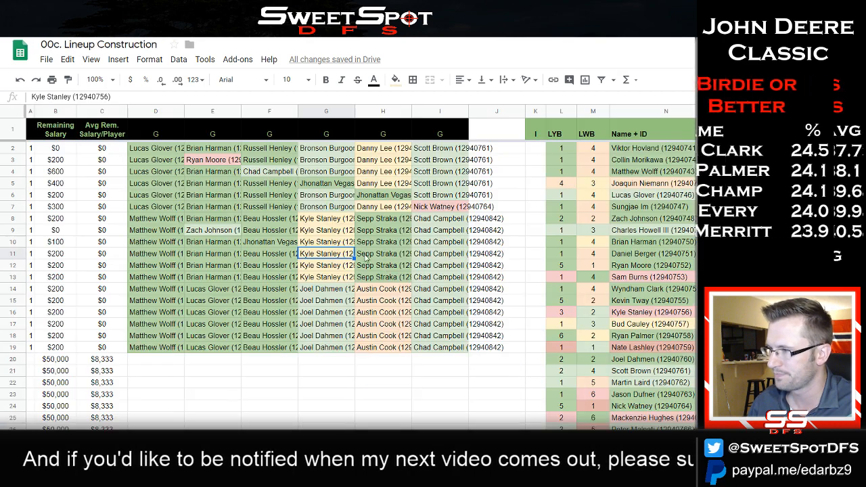
{"action": "left_click", "coordinate": [403, 271]}
{"action": "left_click", "coordinate": [157, 255]}
{"action": "left_click", "coordinate": [302, 254], "text": "shift"}
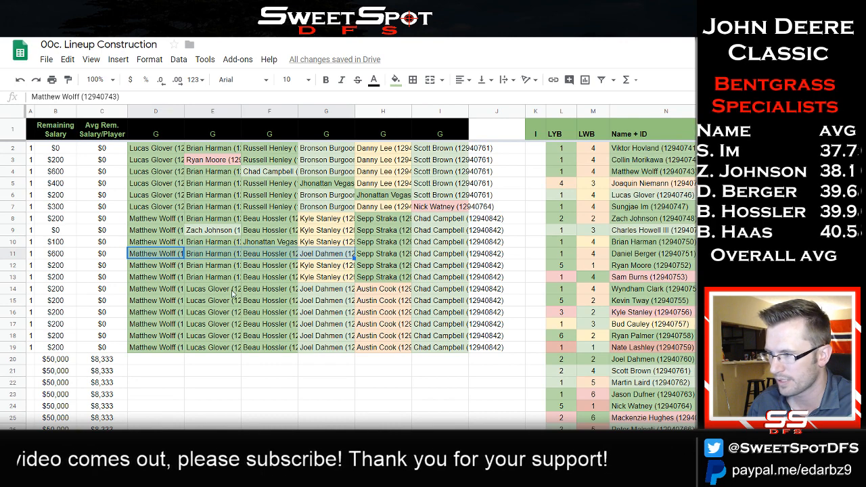
{"action": "left_click_drag", "start_coordinate": [156, 289], "coordinate": [338, 302]}
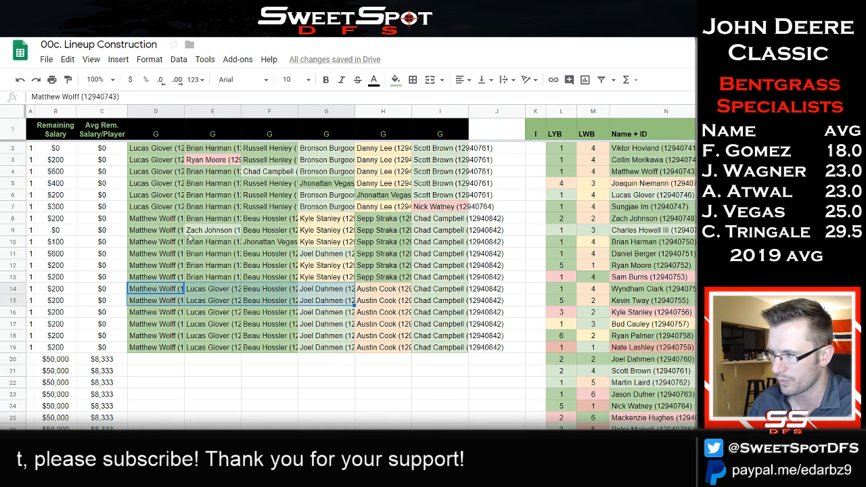
Replace Sepp Straka in cell H12 of the Lineup Construction sheet with Johnson Wagner, copied from the player pool.
{"action": "left_click", "coordinate": [390, 266]}
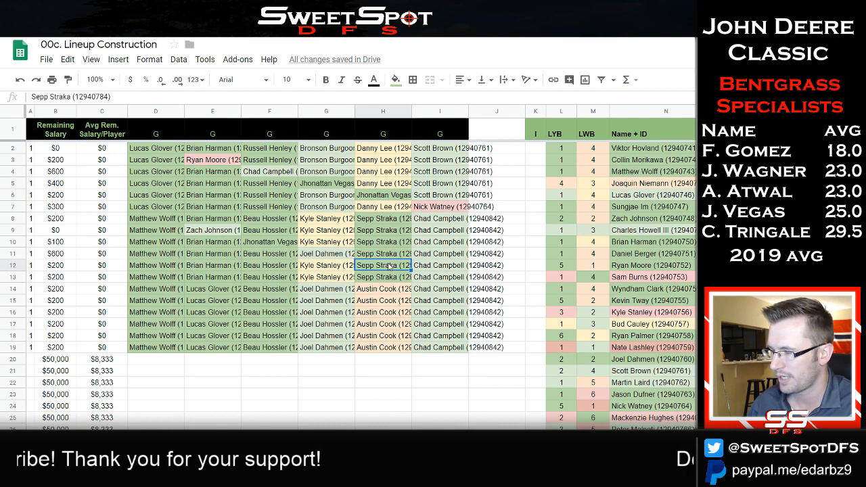
{"action": "key", "text": "ctrl+Tab"}
{"action": "scroll", "coordinate": [205, 277], "scroll_direction": "down", "scroll_amount": 3}
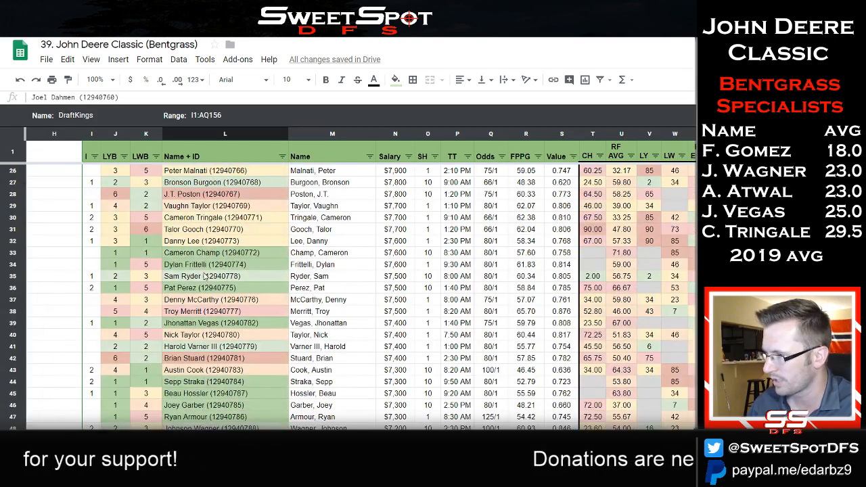
{"action": "scroll", "coordinate": [205, 278], "scroll_direction": "down", "scroll_amount": 2}
{"action": "left_click", "coordinate": [208, 300]}
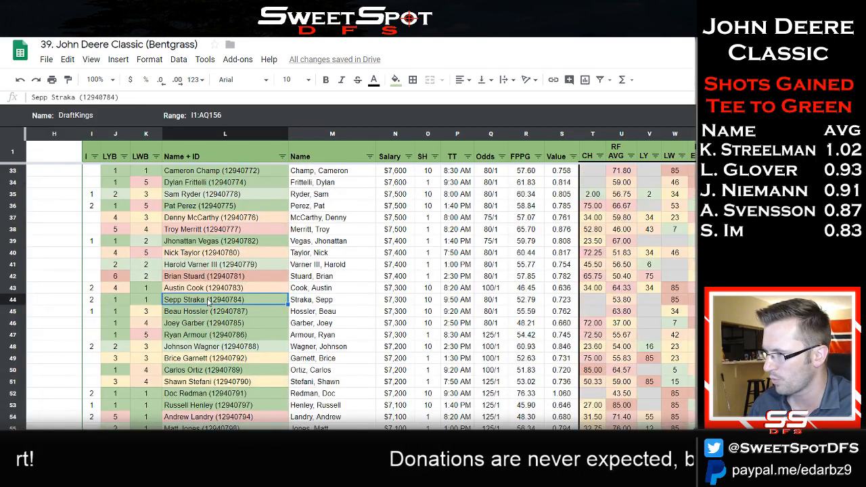
{"action": "key", "text": "ctrl+shift+Tab"}
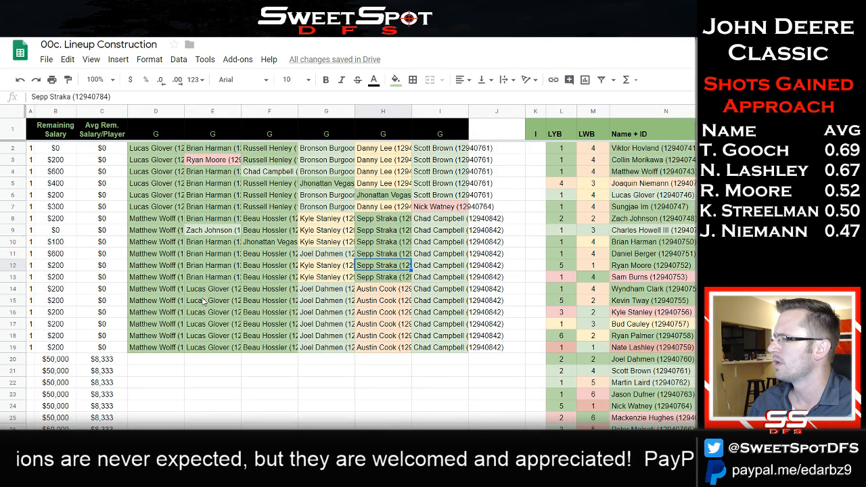
{"action": "key", "text": "alt+Tab"}
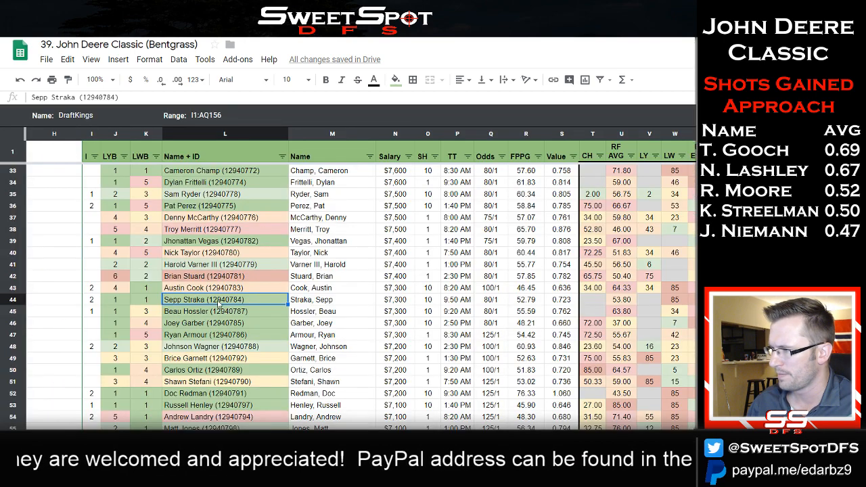
{"action": "left_click", "coordinate": [231, 241]}
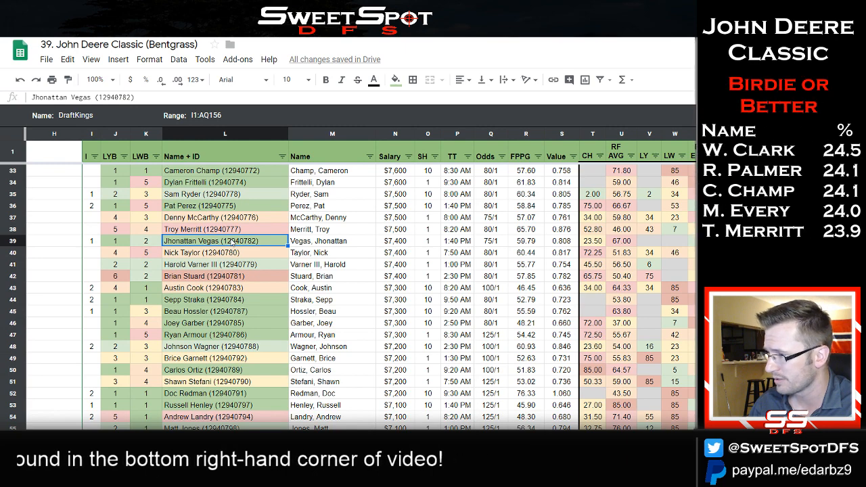
{"action": "left_click", "coordinate": [224, 348]}
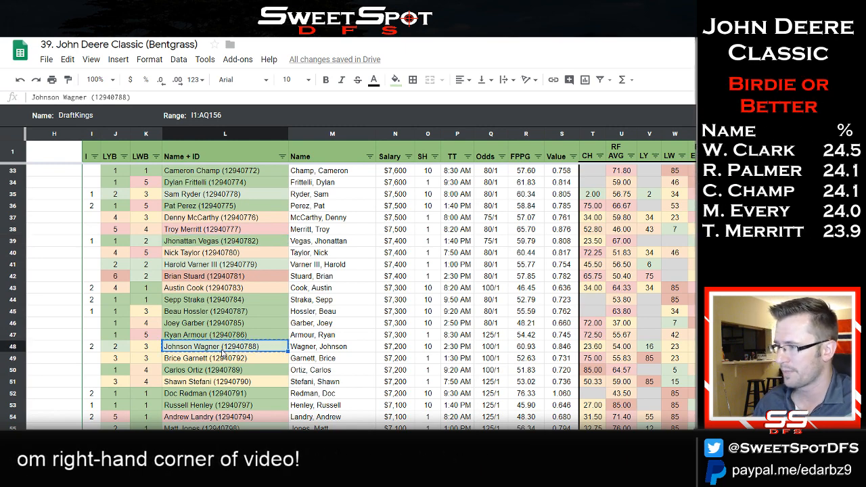
{"action": "key", "text": "alt+Tab"}
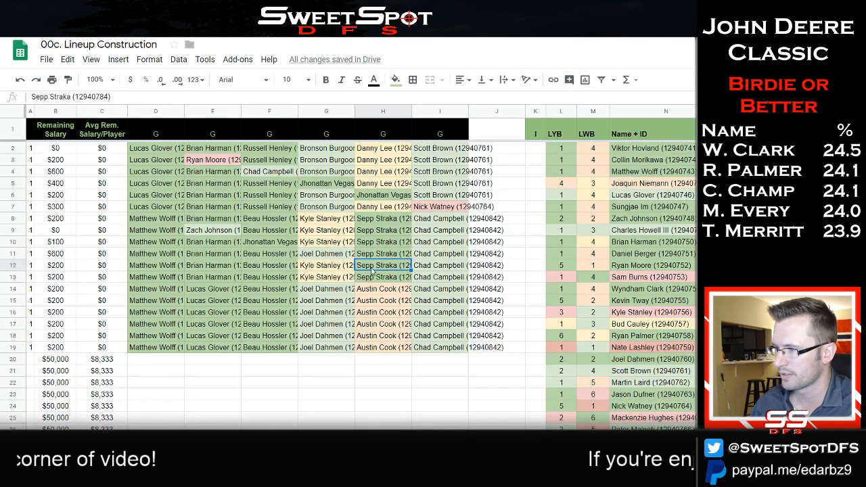
{"action": "type", "text": "Johnson Wagner (12940788)"}
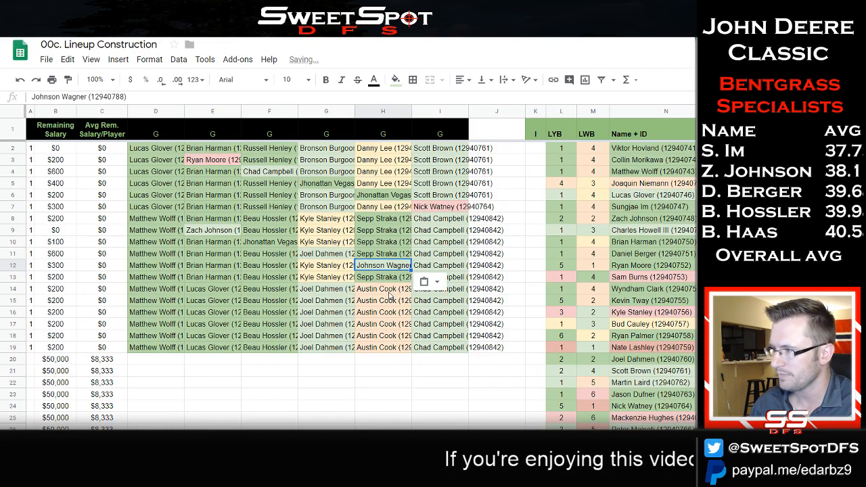
Examine the low-salary golfers flagged in the player pool, including Alex Cejka, Fredrik Jacobson and Kelly Kraft, as alternatives to Chad Campbell in I13.
{"action": "left_click", "coordinate": [461, 278]}
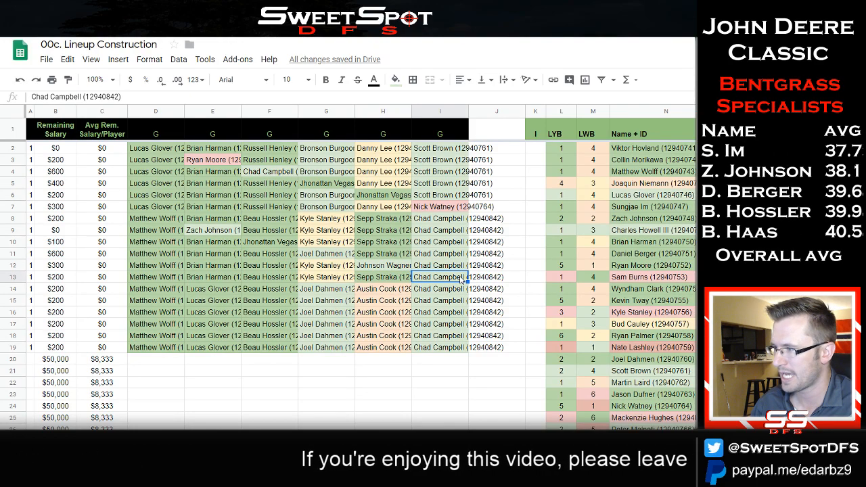
{"action": "key", "text": "alt+Tab"}
{"action": "scroll", "coordinate": [391, 338], "scroll_direction": "down", "scroll_amount": 10}
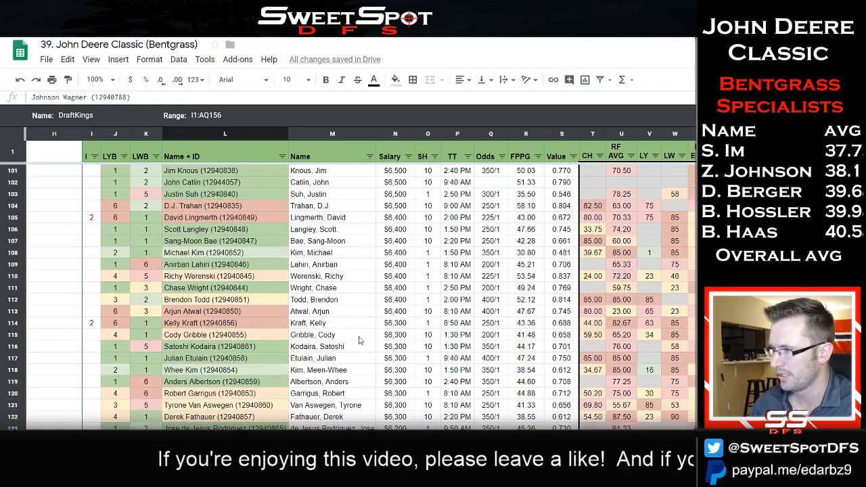
{"action": "scroll", "coordinate": [360, 341], "scroll_direction": "up", "scroll_amount": 1}
{"action": "scroll", "coordinate": [249, 327], "scroll_direction": "up", "scroll_amount": 2}
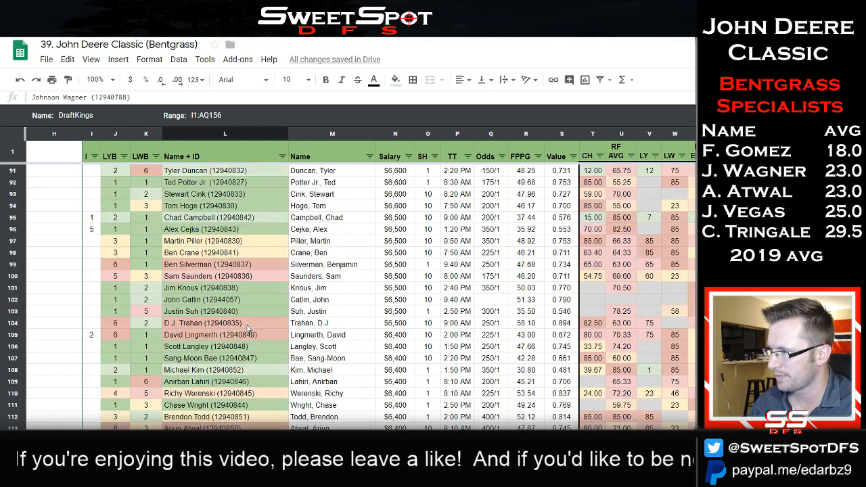
{"action": "left_click", "coordinate": [216, 232]}
{"action": "scroll", "coordinate": [124, 278], "scroll_direction": "down", "scroll_amount": 16}
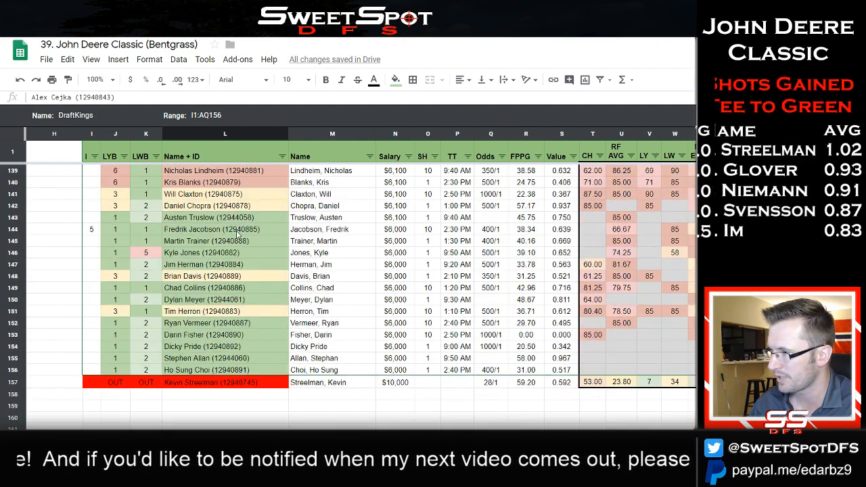
{"action": "left_click", "coordinate": [237, 230]}
{"action": "scroll", "coordinate": [206, 303], "scroll_direction": "up", "scroll_amount": 9}
{"action": "scroll", "coordinate": [206, 302], "scroll_direction": "up", "scroll_amount": 2}
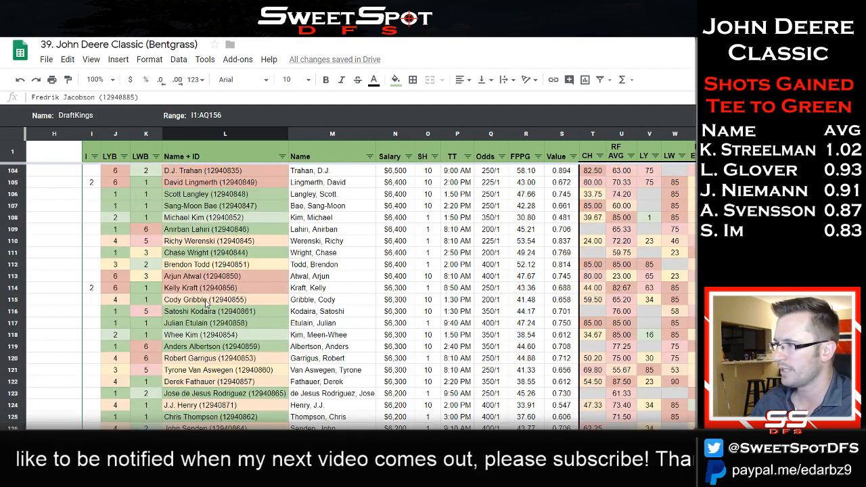
{"action": "left_click", "coordinate": [209, 289]}
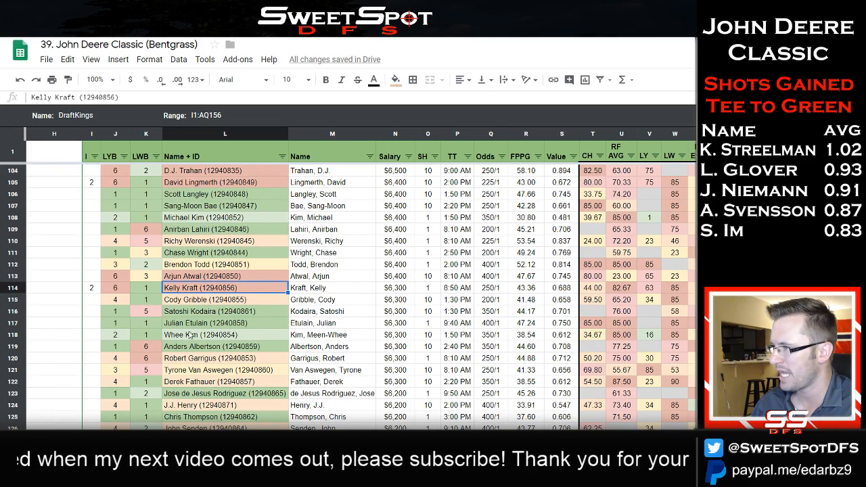
Copy David Lingmerth from the player pool over Chad Campbell in cell I13 of Lineup Construction and select the row 13 lineup.
{"action": "left_click", "coordinate": [213, 185]}
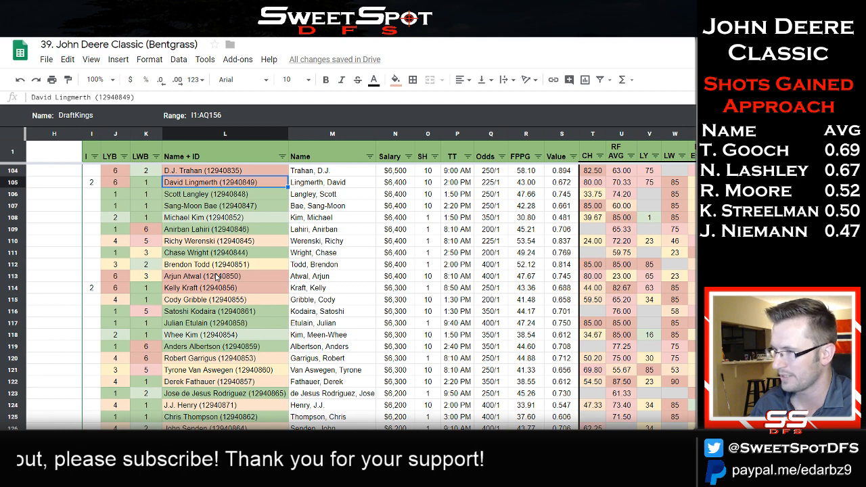
{"action": "left_click", "coordinate": [467, 182]}
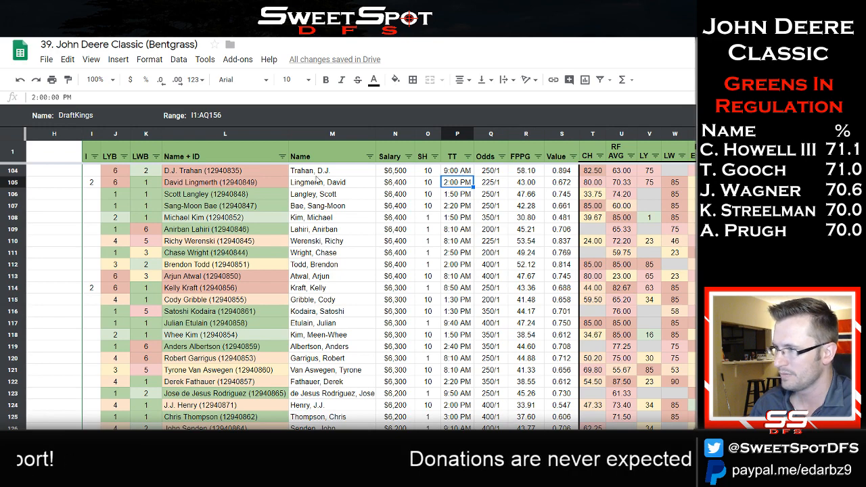
{"action": "left_click", "coordinate": [266, 183]}
{"action": "key", "text": "alt+Tab"}
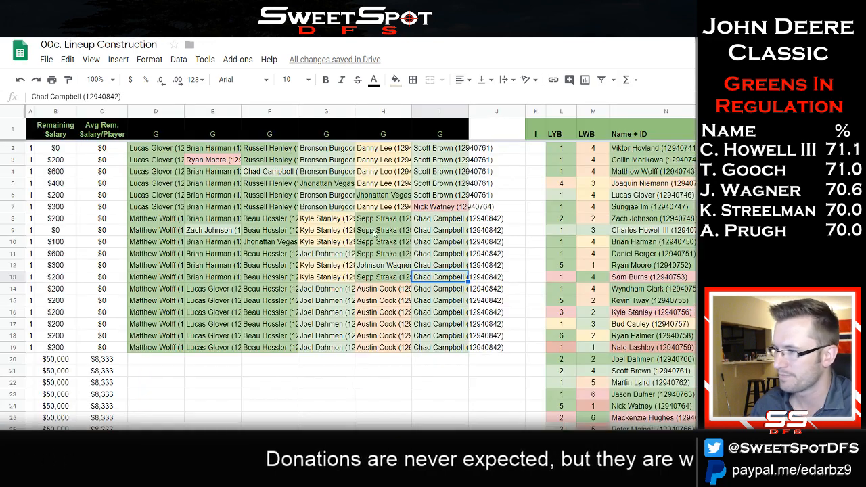
{"action": "type", "text": "David Lingmerth (12940849)"}
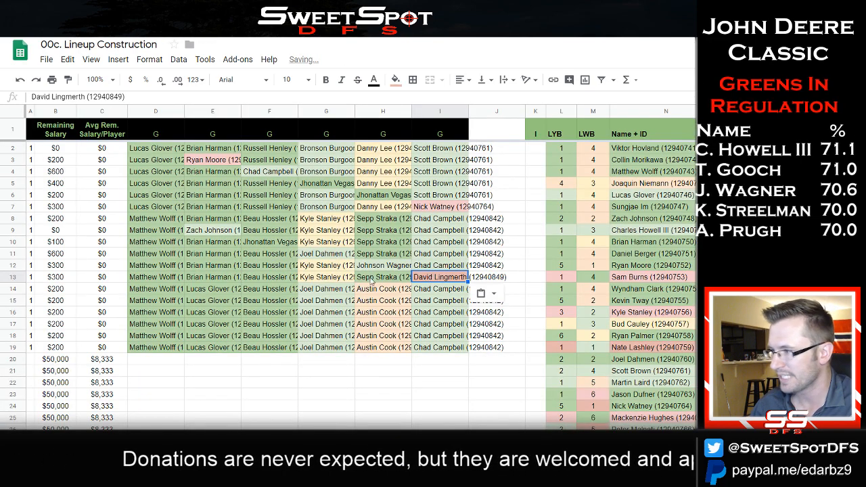
{"action": "key", "text": "Left"}
{"action": "key", "text": "Left"}
{"action": "key", "text": "Left"}
{"action": "key", "text": "Left"}
{"action": "key", "text": "Left"}
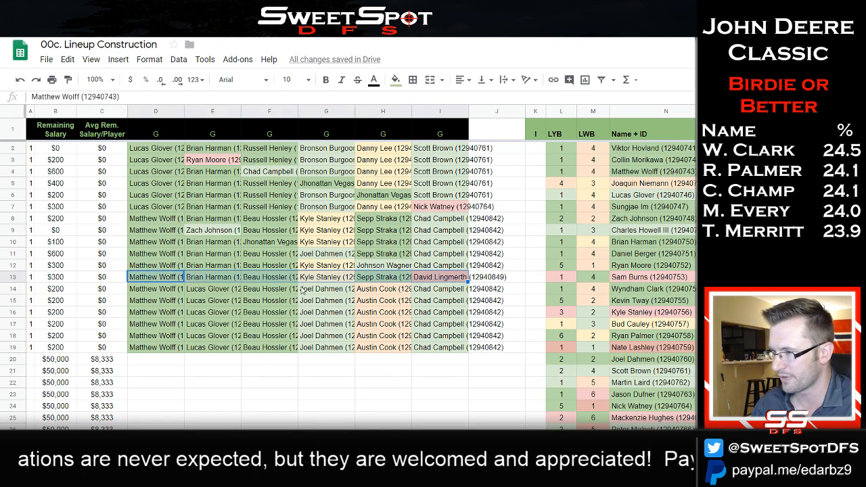
Replace Lucas Glover in cell E15 of the Lineup Construction sheet with Sungjae Im, copied from the player pool.
{"action": "left_click", "coordinate": [211, 301]}
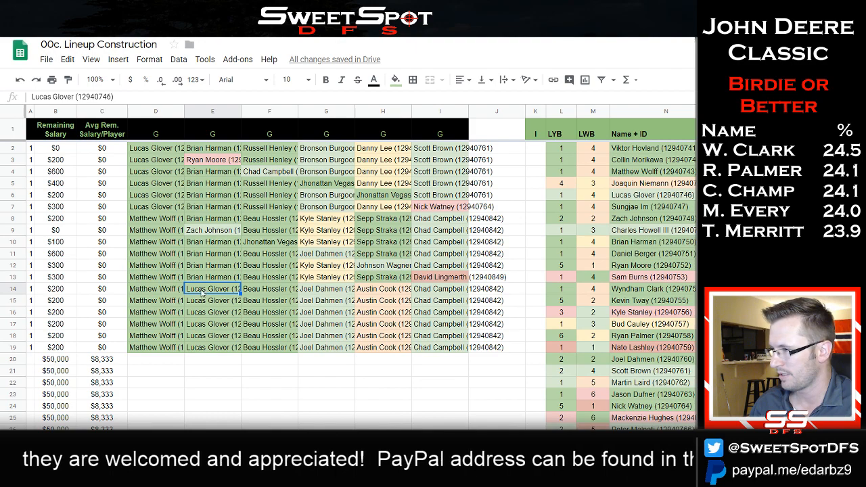
{"action": "key", "text": "ctrl+Tab"}
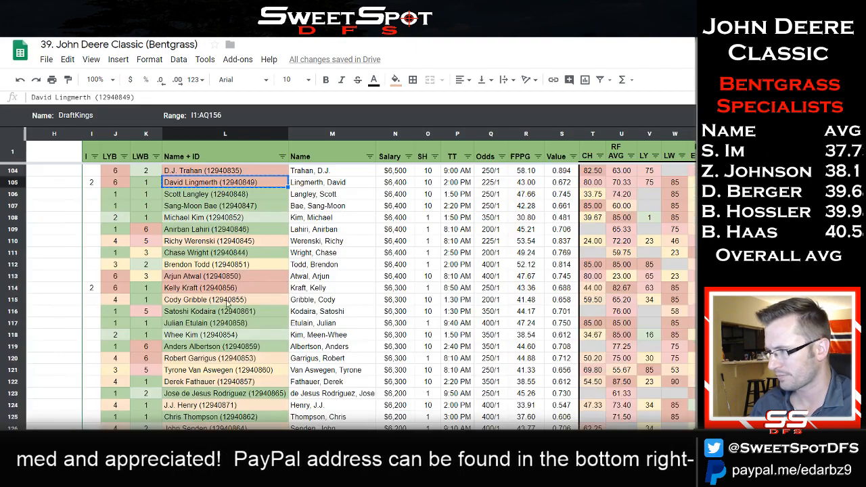
{"action": "scroll", "coordinate": [320, 281], "scroll_direction": "up", "scroll_amount": 15}
{"action": "scroll", "coordinate": [324, 296], "scroll_direction": "up", "scroll_amount": 5}
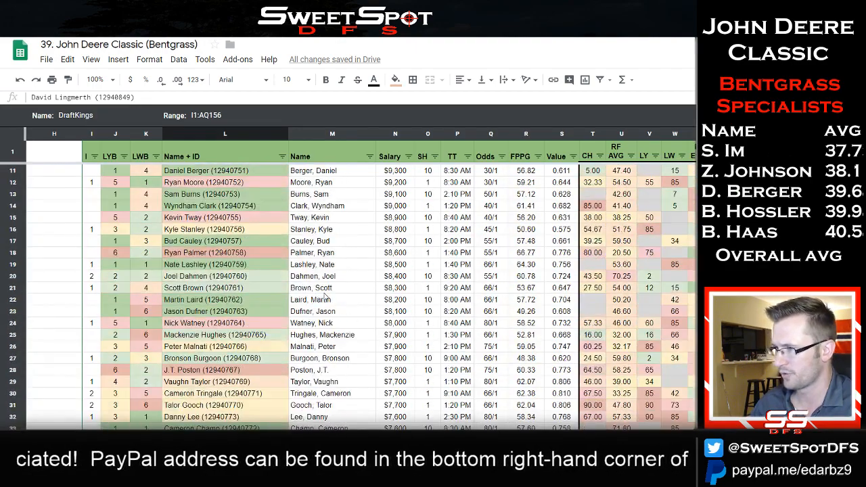
{"action": "left_click", "coordinate": [214, 242]}
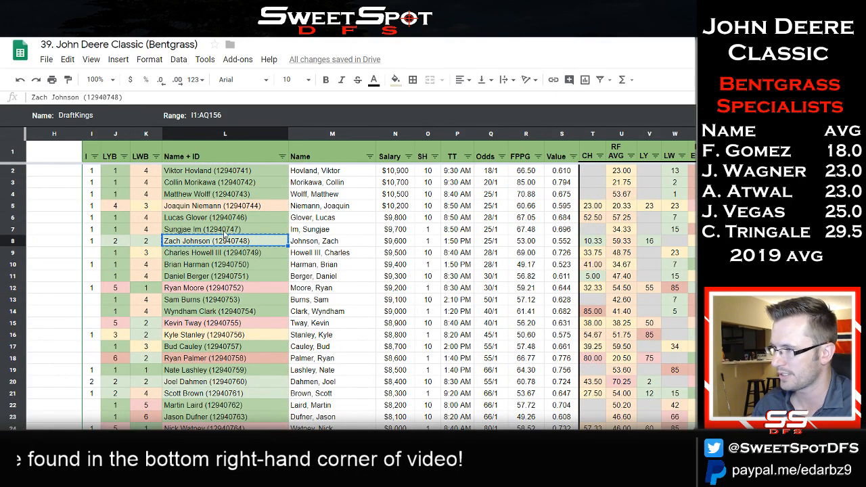
{"action": "left_click", "coordinate": [227, 229]}
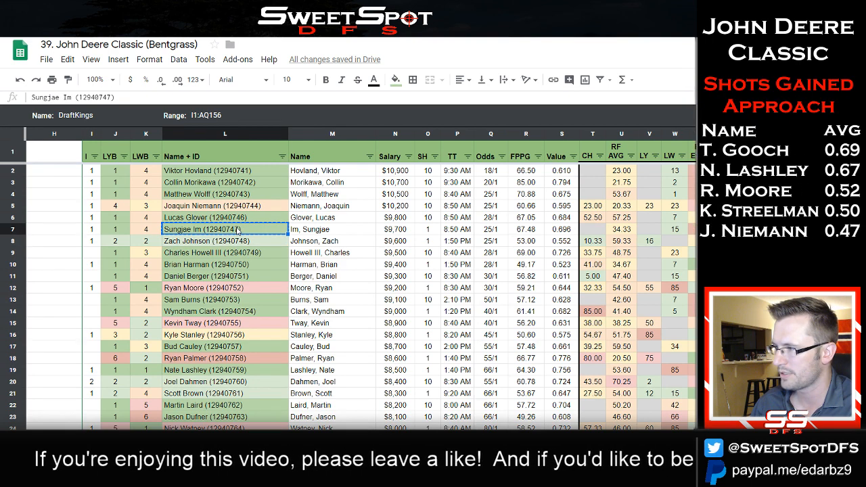
{"action": "left_click", "coordinate": [237, 244]}
{"action": "left_click", "coordinate": [240, 232]}
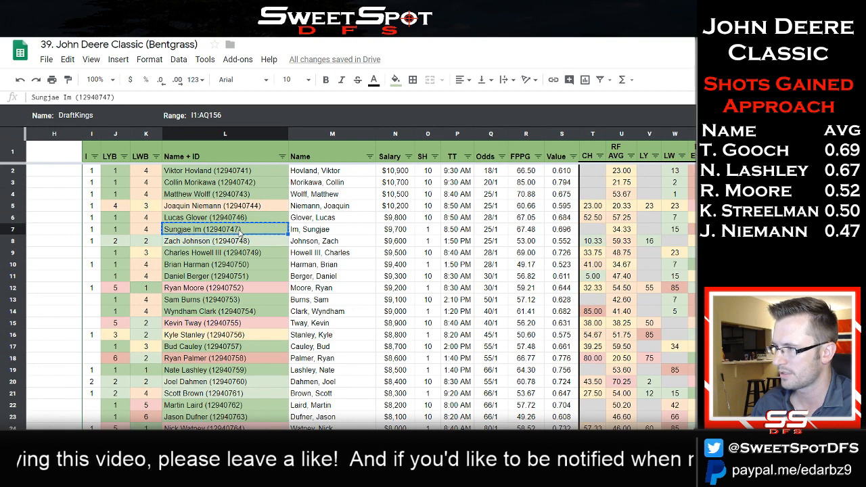
{"action": "key", "text": "ctrl+Tab"}
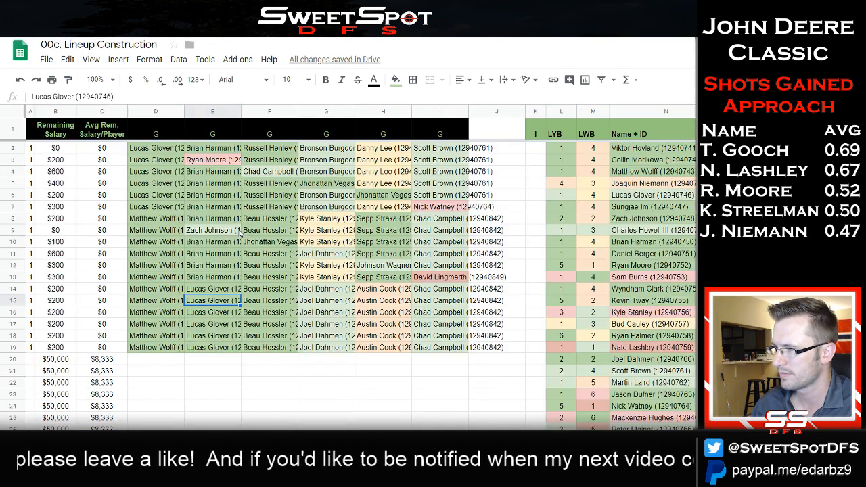
{"action": "key", "text": "alt+Tab"}
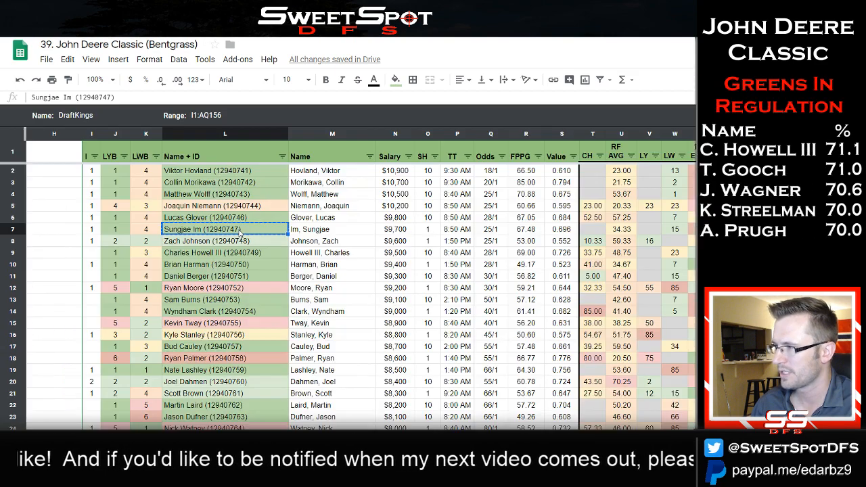
{"action": "key", "text": "alt+Tab"}
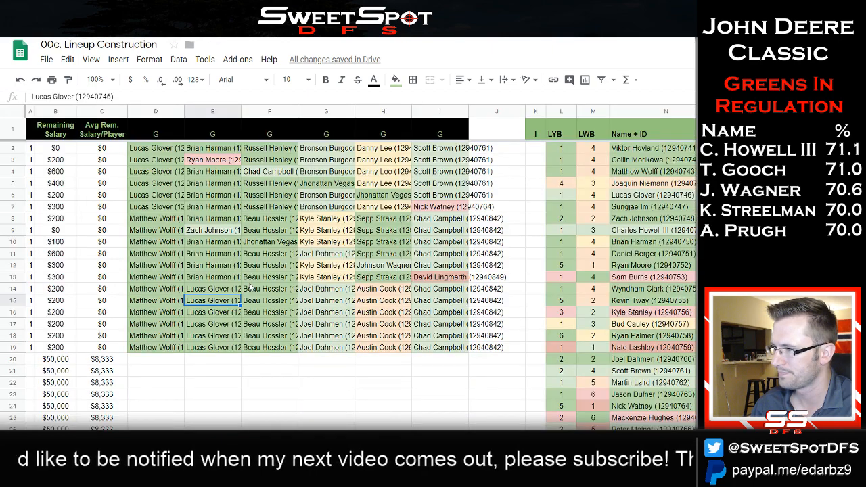
{"action": "type", "text": "Sungjae Im (12940747)"}
Replace Beau Hossler in cell F16 of the Lineup Construction sheet with Sepp Straka, copied from the player pool.
{"action": "left_click", "coordinate": [289, 315]}
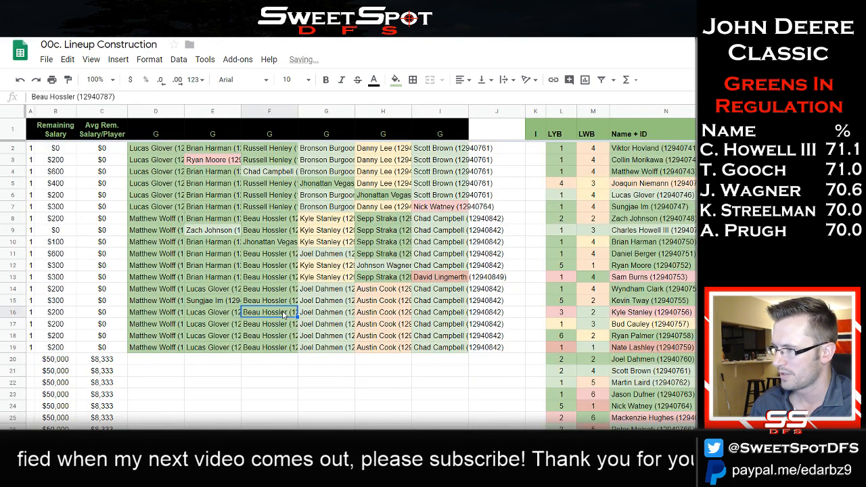
{"action": "key", "text": "alt+Tab"}
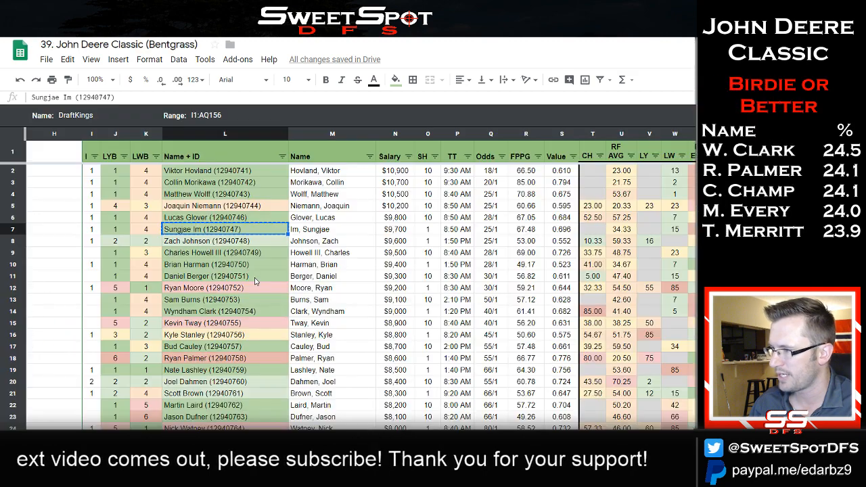
{"action": "scroll", "coordinate": [255, 282], "scroll_direction": "down", "scroll_amount": 5}
{"action": "scroll", "coordinate": [256, 281], "scroll_direction": "down", "scroll_amount": 5}
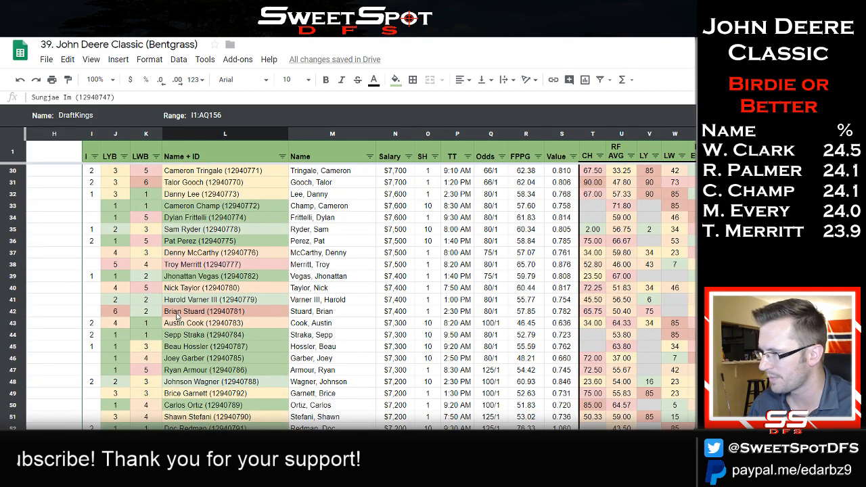
{"action": "left_click", "coordinate": [215, 324]}
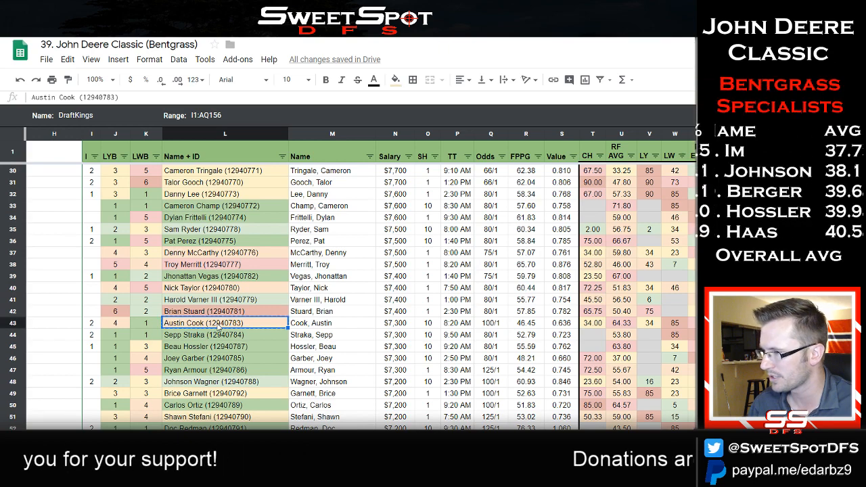
{"action": "key", "text": "alt+Tab"}
{"action": "key", "text": "alt+Tab"}
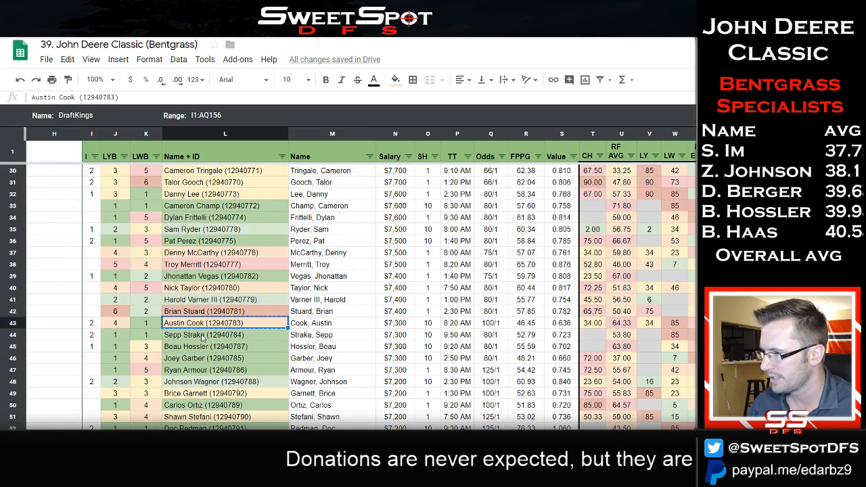
{"action": "left_click", "coordinate": [202, 338]}
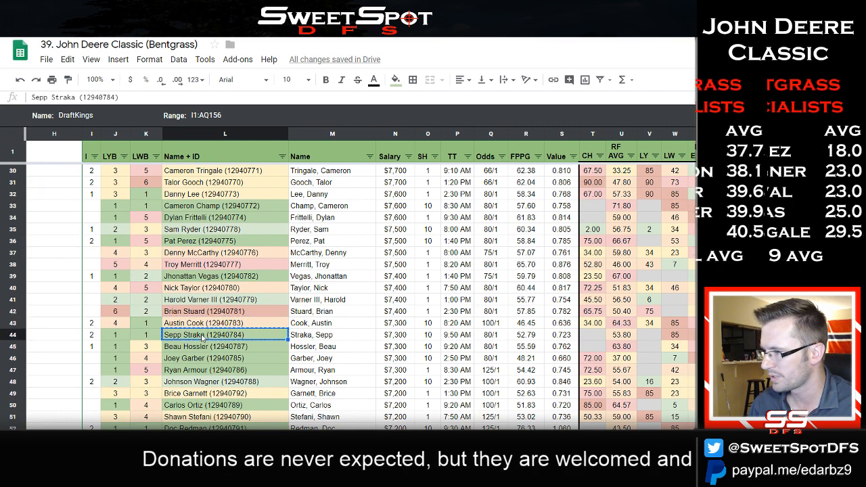
{"action": "key", "text": "alt+Tab"}
{"action": "type", "text": "Sepp Straka (12940784)"}
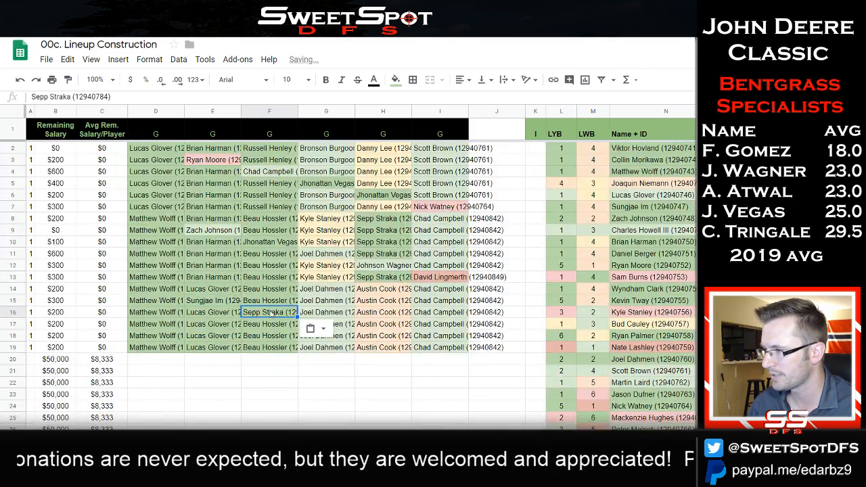
Replace Joel Dahmen in cell G17 of the Lineup Construction sheet with Scott Brown, copied from the player pool.
{"action": "left_click", "coordinate": [352, 326]}
{"action": "key", "text": "alt+Tab"}
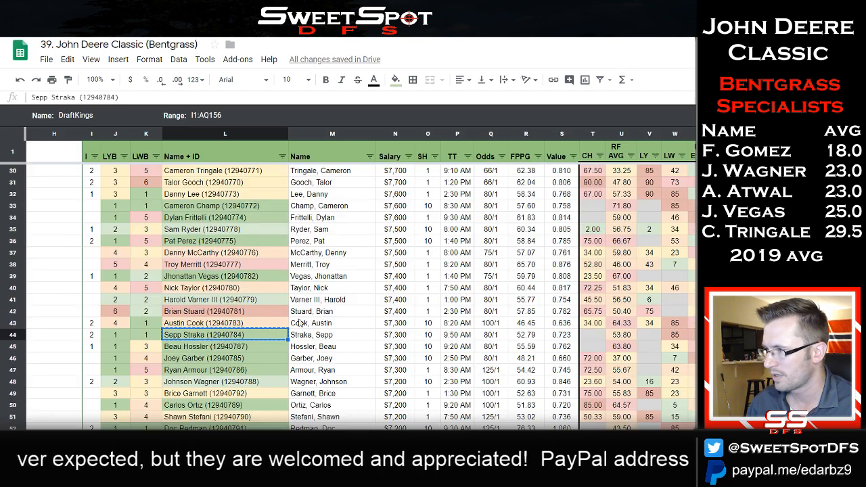
{"action": "scroll", "coordinate": [230, 291], "scroll_direction": "up", "scroll_amount": 5}
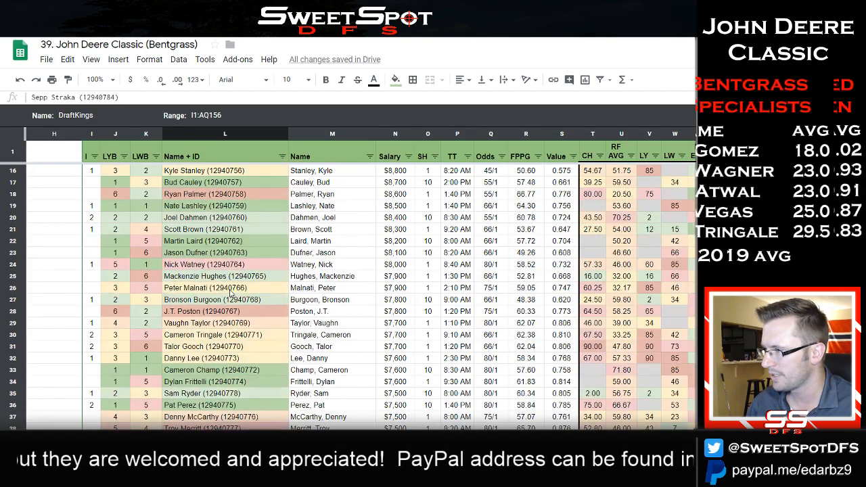
{"action": "left_click", "coordinate": [227, 230]}
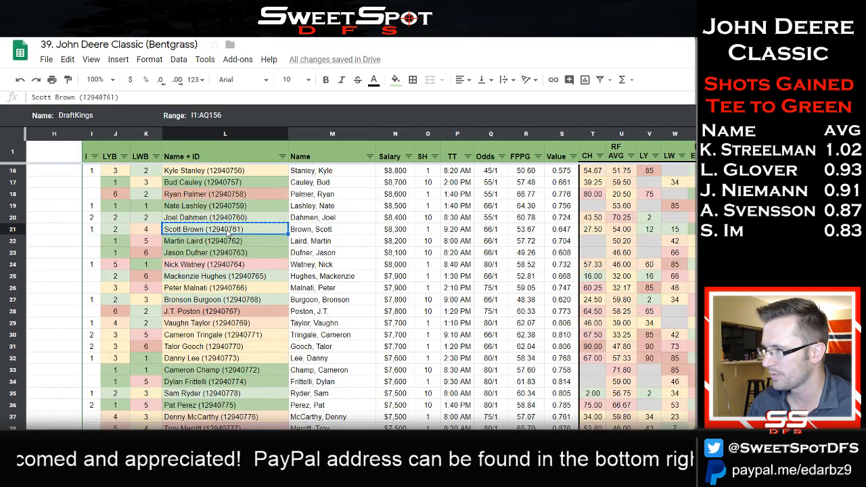
{"action": "key", "text": "alt+Tab"}
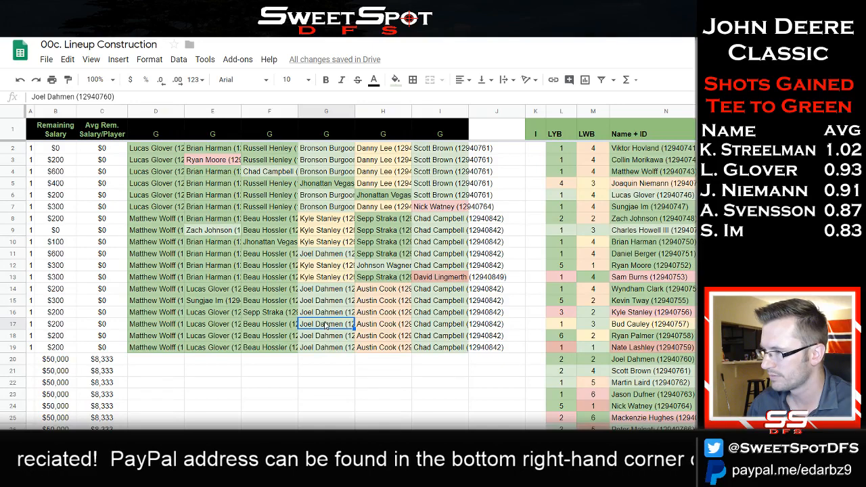
{"action": "type", "text": "Scott Brown (12940761)"}
Examine the mid- and low-salary golfers in the player pool as alternatives to Austin Cook in cell H18 of Lineup Construction.
{"action": "left_click", "coordinate": [400, 339]}
{"action": "key", "text": "alt+Tab"}
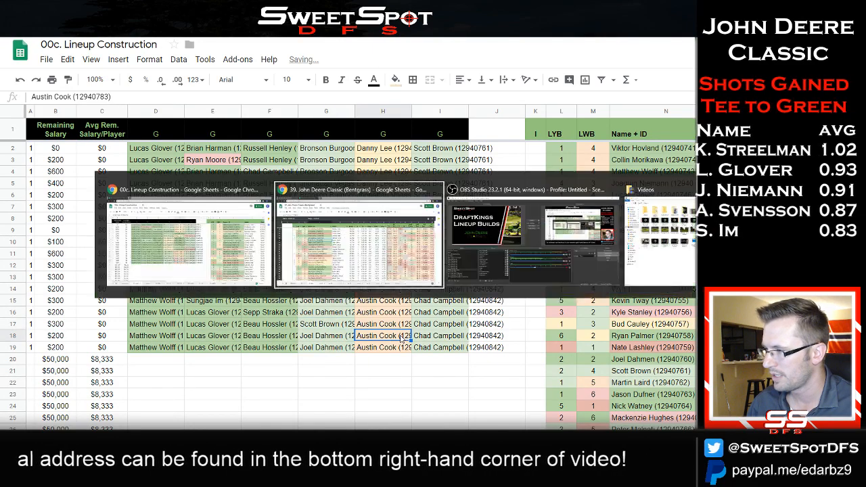
{"action": "scroll", "coordinate": [267, 310], "scroll_direction": "down", "scroll_amount": 4}
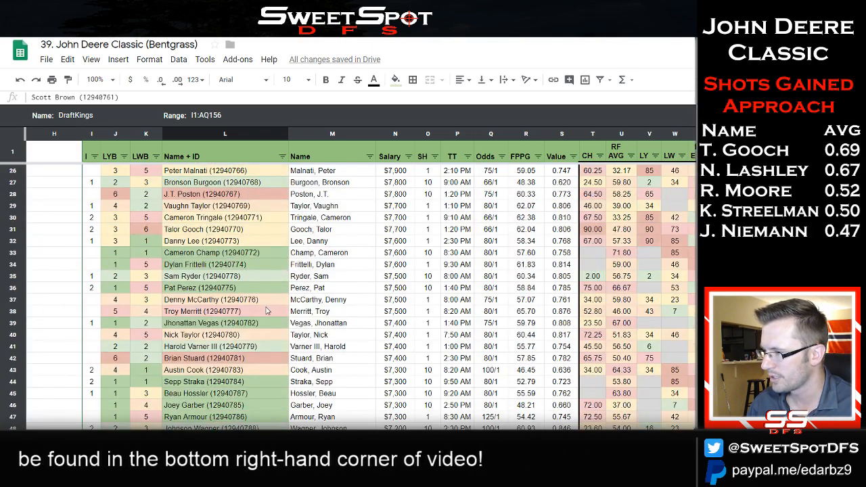
{"action": "scroll", "coordinate": [267, 310], "scroll_direction": "down", "scroll_amount": 3}
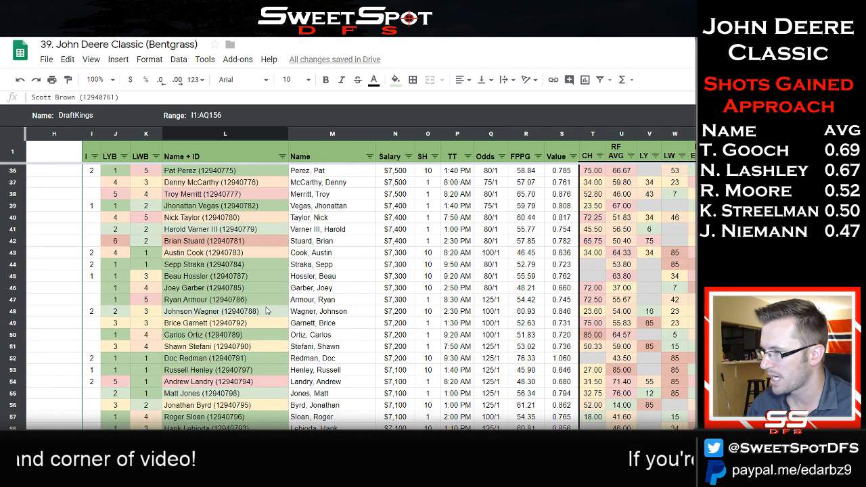
{"action": "scroll", "coordinate": [268, 311], "scroll_direction": "up", "scroll_amount": 5}
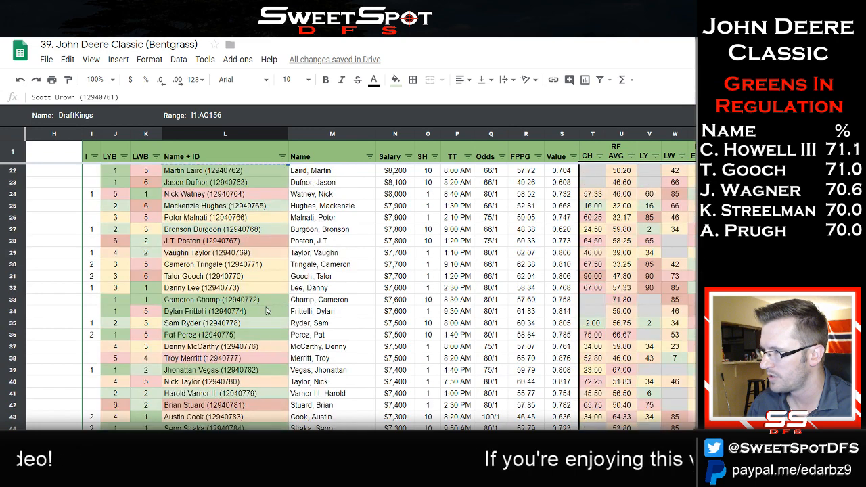
{"action": "scroll", "coordinate": [267, 311], "scroll_direction": "down", "scroll_amount": 10}
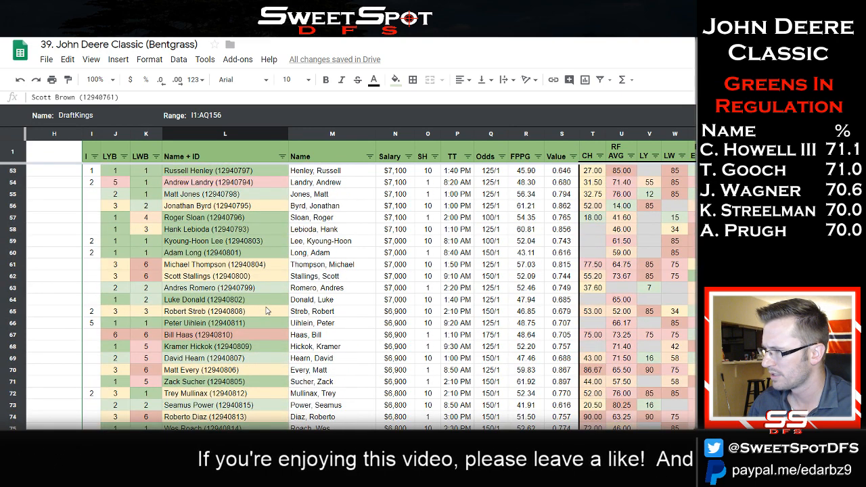
{"action": "scroll", "coordinate": [267, 310], "scroll_direction": "up", "scroll_amount": 11}
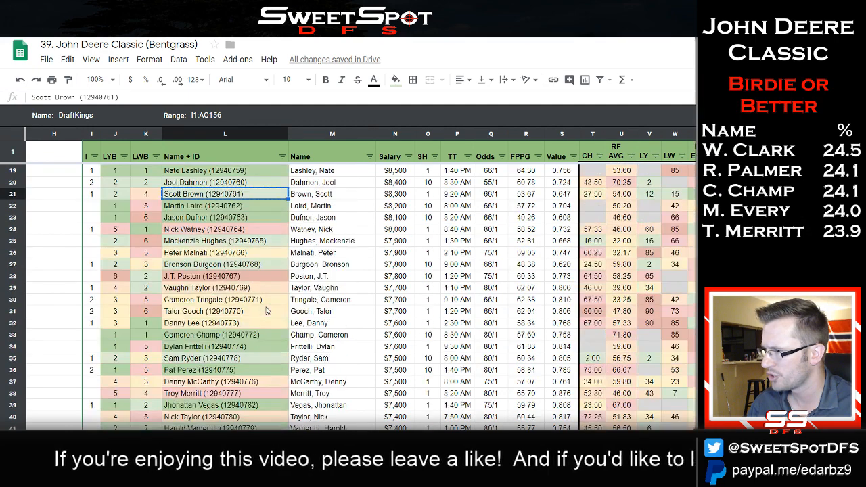
{"action": "scroll", "coordinate": [268, 311], "scroll_direction": "up", "scroll_amount": 3}
{"action": "scroll", "coordinate": [268, 311], "scroll_direction": "down", "scroll_amount": 2}
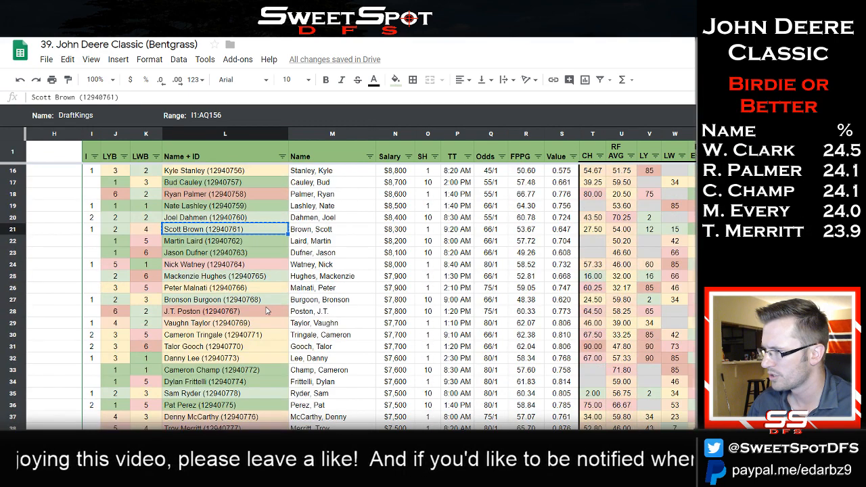
{"action": "scroll", "coordinate": [267, 311], "scroll_direction": "down", "scroll_amount": 3}
{"action": "left_click", "coordinate": [220, 367]}
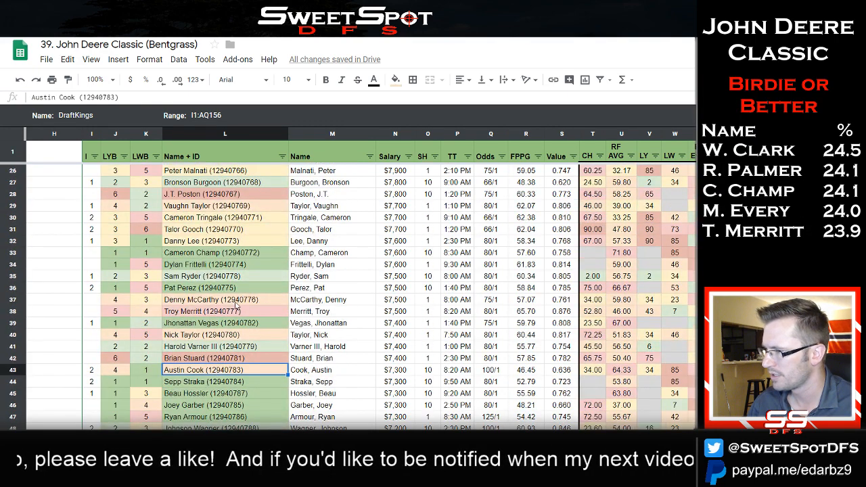
Copy Doc Redman from the player pool over Austin Cook in cell H18 of the Lineup Construction sheet.
{"action": "scroll", "coordinate": [237, 306], "scroll_direction": "down", "scroll_amount": 4}
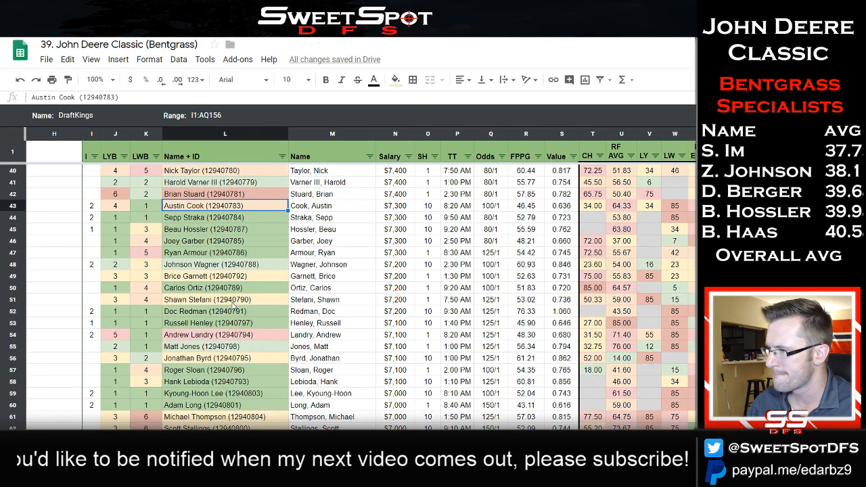
{"action": "left_click", "coordinate": [218, 313]}
{"action": "key", "text": "ctrl+c"}
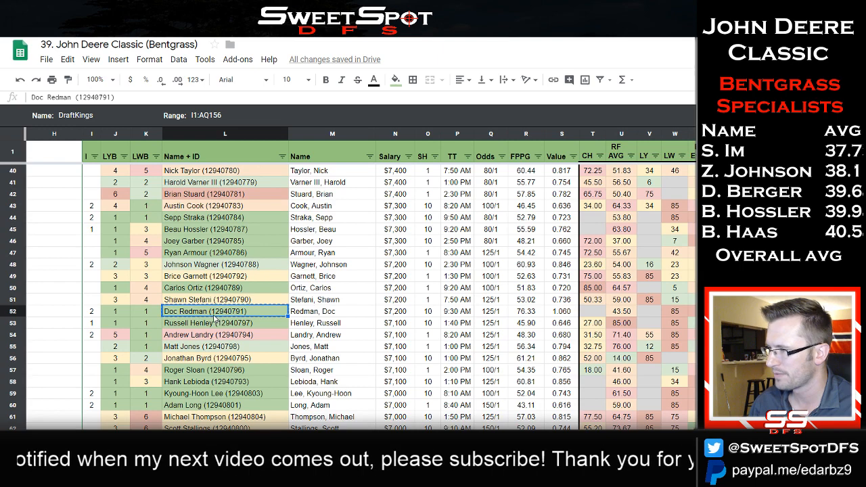
{"action": "key", "text": "ctrl+Tab"}
{"action": "key", "text": "ctrl+v"}
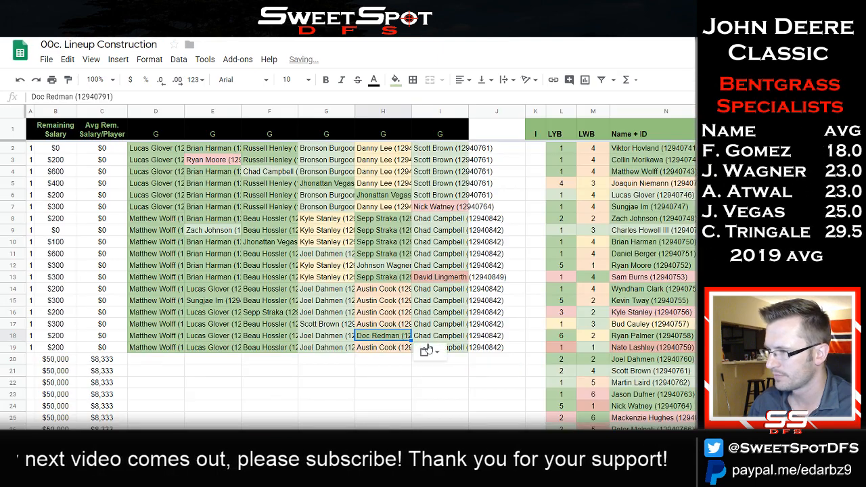
Replace Chad Campbell in cell I19 of the Lineup Construction sheet with Kelly Kraft, copied from the low-salary golfers in the player pool.
{"action": "left_click", "coordinate": [465, 348]}
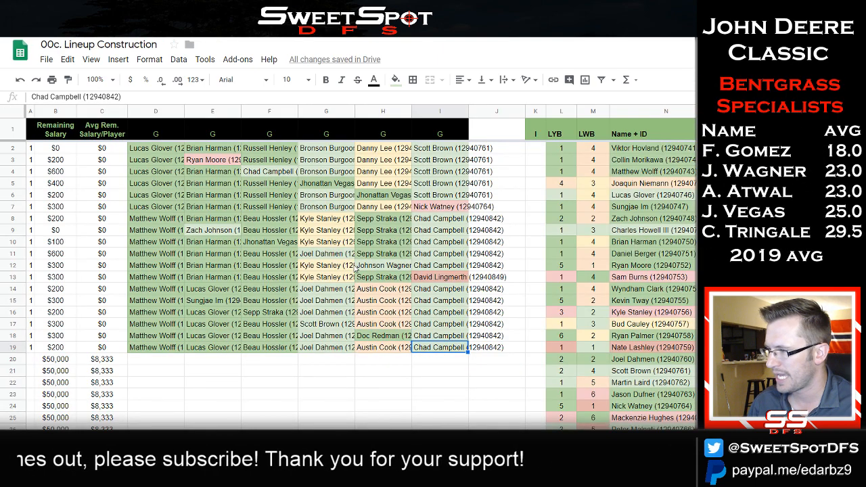
{"action": "key", "text": "ctrl+shift+Tab"}
{"action": "scroll", "coordinate": [296, 326], "scroll_direction": "down", "scroll_amount": 10}
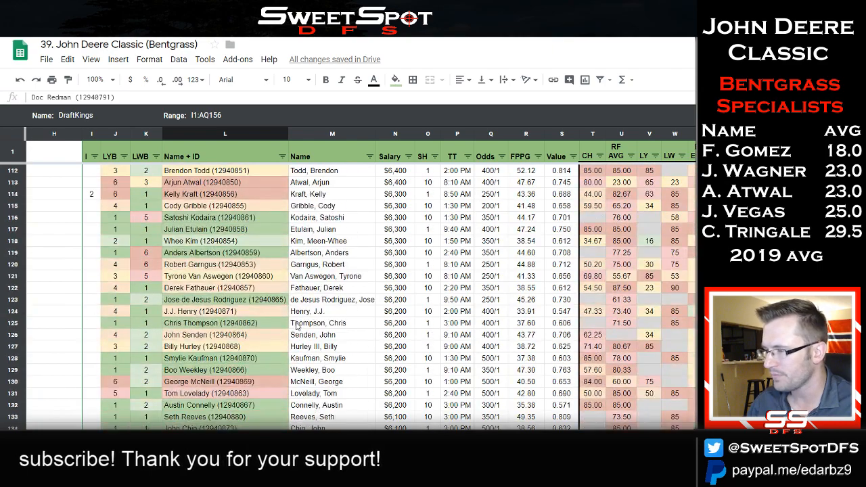
{"action": "scroll", "coordinate": [296, 326], "scroll_direction": "down", "scroll_amount": 3}
{"action": "scroll", "coordinate": [295, 326], "scroll_direction": "down", "scroll_amount": 3}
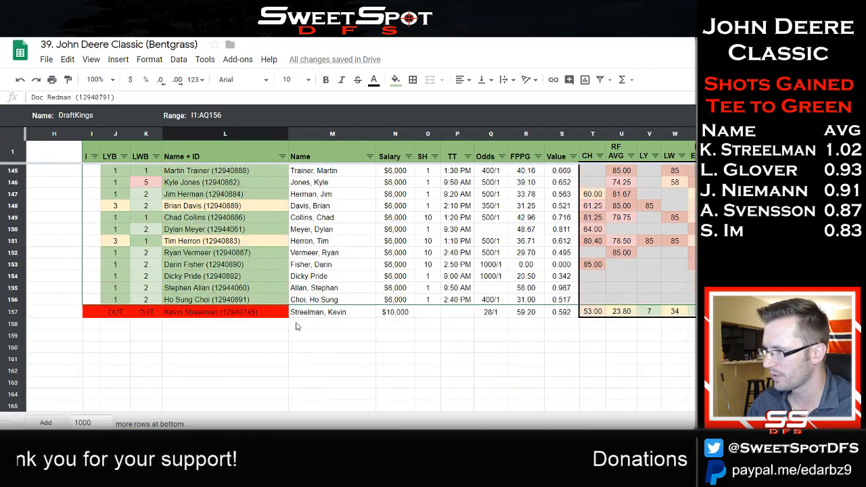
{"action": "scroll", "coordinate": [296, 326], "scroll_direction": "up", "scroll_amount": 12}
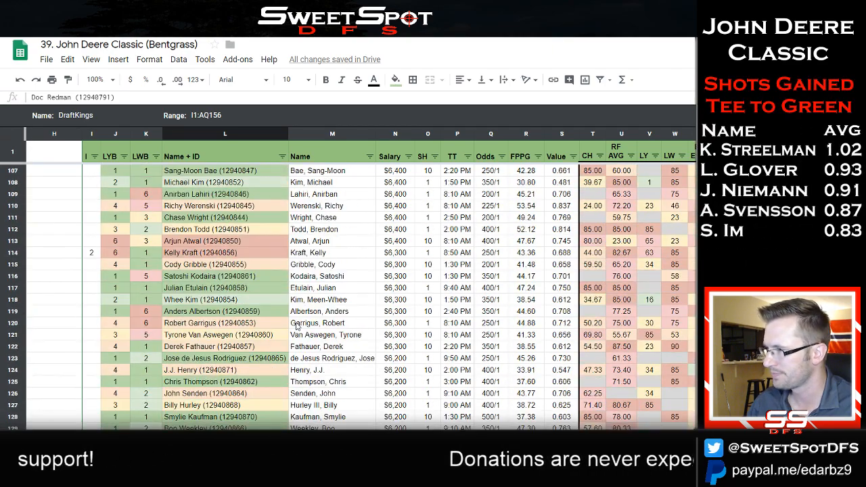
{"action": "left_click", "coordinate": [220, 254]}
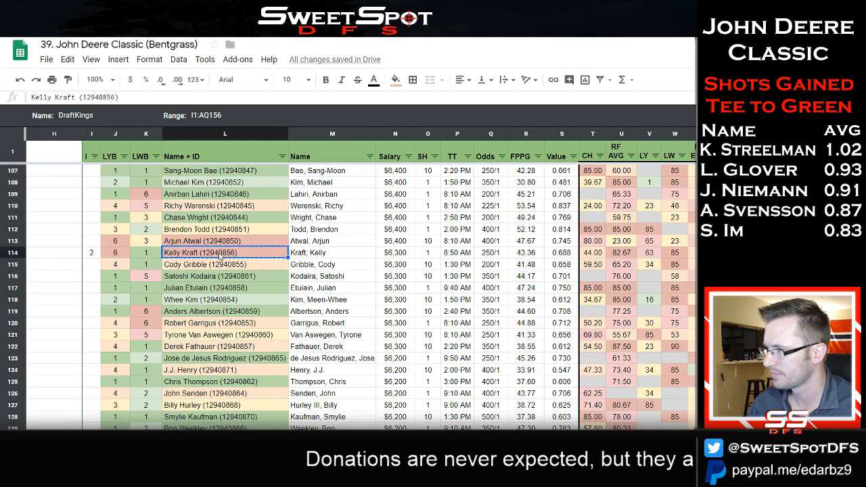
{"action": "key", "text": "alt+Tab"}
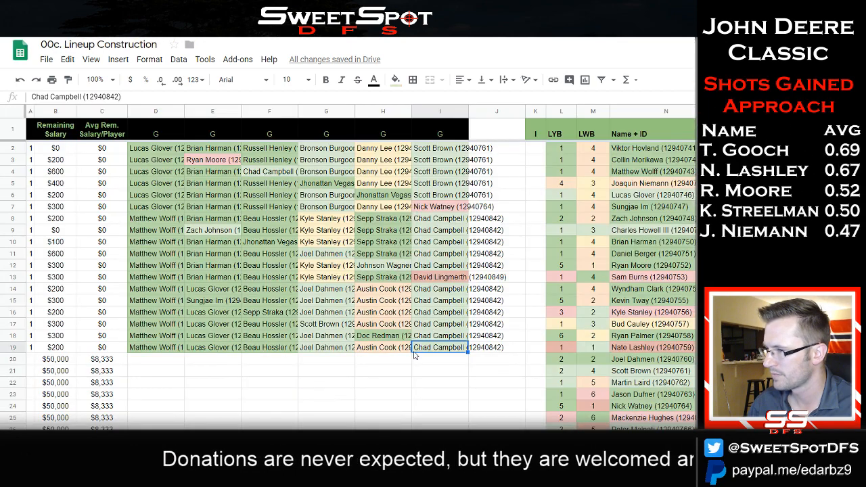
{"action": "key", "text": "ctrl+v"}
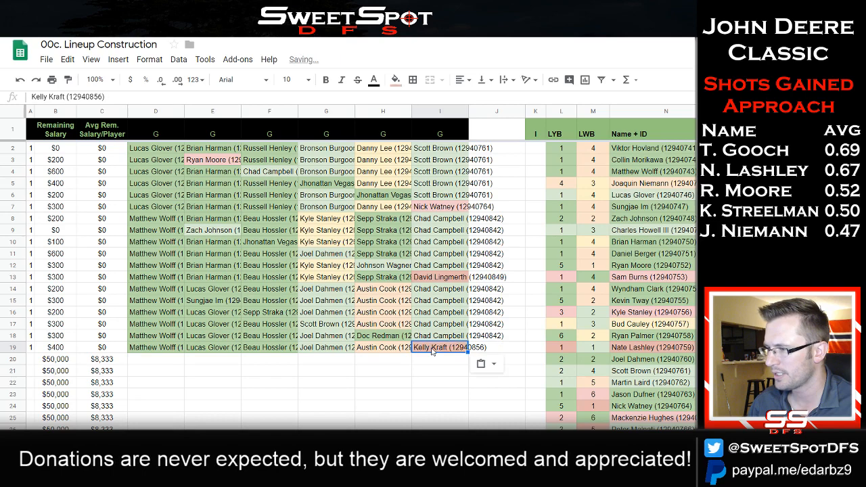
{"action": "key", "text": "alt+Tab"}
{"action": "left_click", "coordinate": [230, 288]}
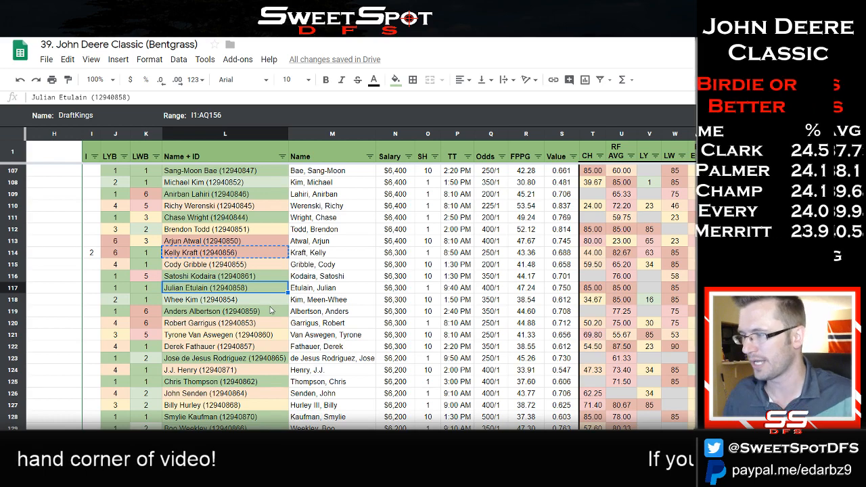
{"action": "key", "text": "ctrl+Tab"}
{"action": "key", "text": "ctrl+v"}
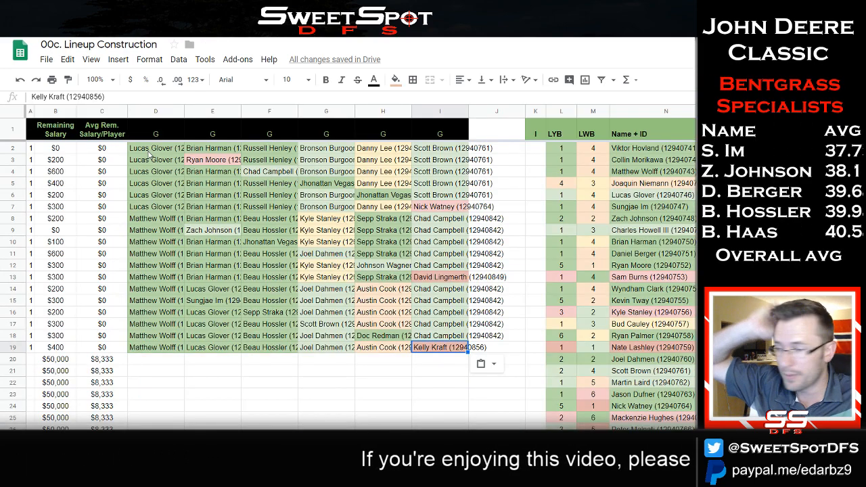
Start a new lineup in row 20 by copying Viktor Hovland from the Name + ID list into cell D20.
{"action": "left_click_drag", "start_coordinate": [154, 153], "coordinate": [156, 347]}
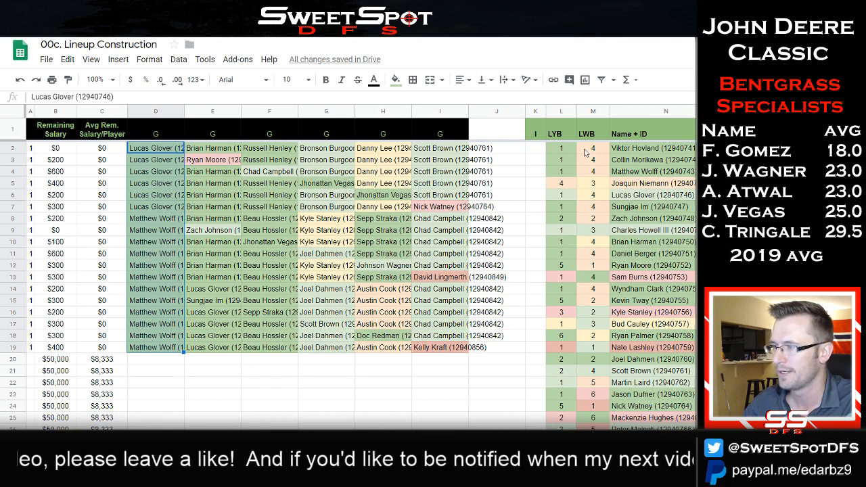
{"action": "left_click", "coordinate": [633, 147]}
{"action": "key", "text": "ctrl+c"}
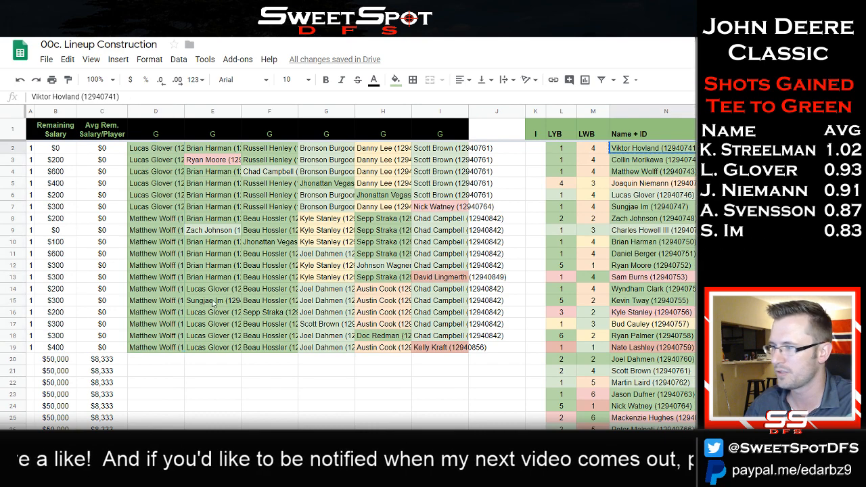
{"action": "left_click", "coordinate": [156, 359]}
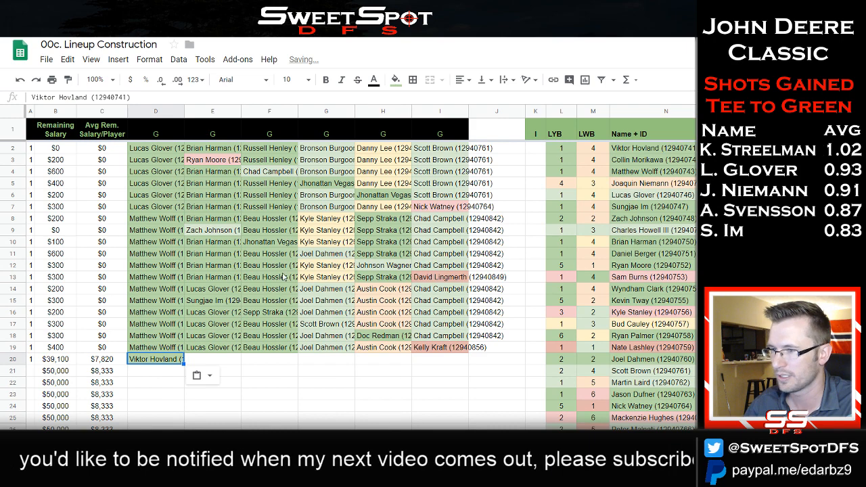
{"action": "scroll", "coordinate": [284, 278], "scroll_direction": "down", "scroll_amount": 2}
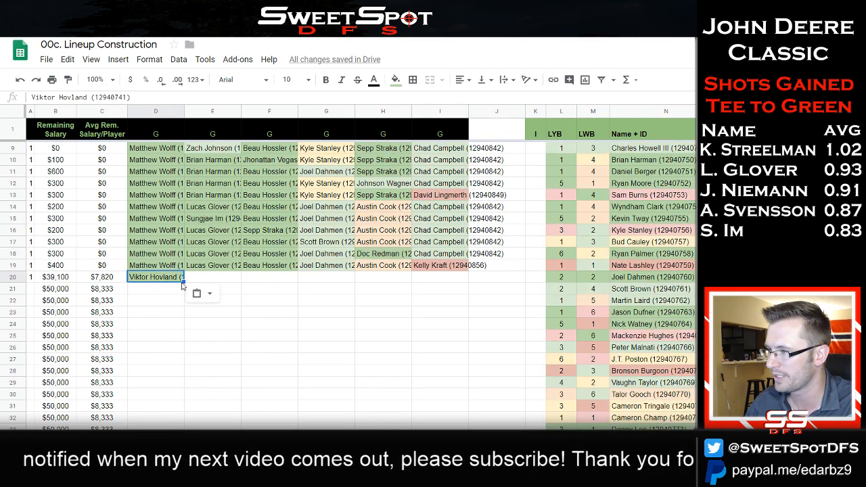
Fill Viktor Hovland from cell D20 down through D31 of the Lineup Construction sheet.
{"action": "left_click_drag", "start_coordinate": [183, 280], "coordinate": [182, 409]}
{"action": "left_click", "coordinate": [285, 315]}
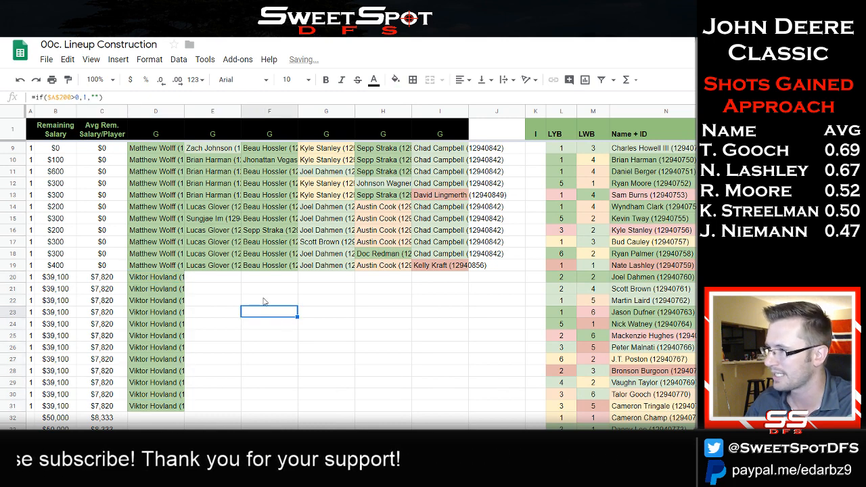
Copy the second golfers from E10:E19 of the Matthew Wolff lineups into column E starting at E20.
{"action": "left_click_drag", "start_coordinate": [213, 160], "coordinate": [224, 267]}
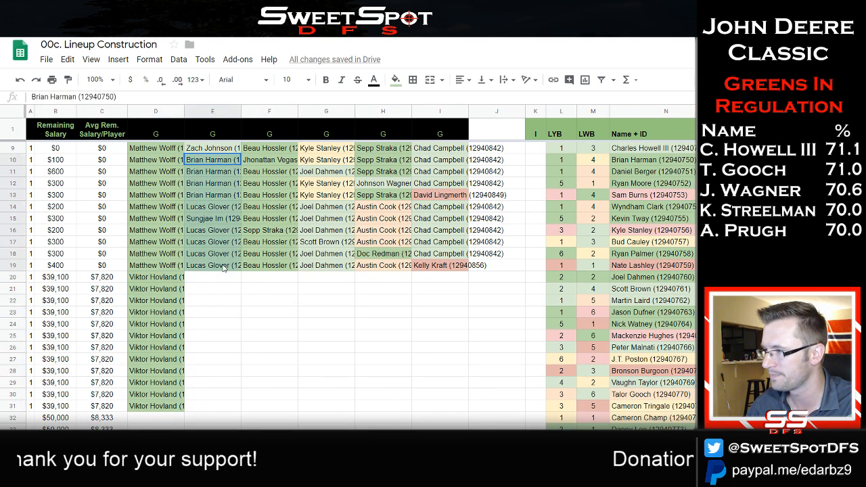
{"action": "key", "text": "ctrl+c"}
{"action": "left_click", "coordinate": [223, 277]}
{"action": "key", "text": "ctrl+v"}
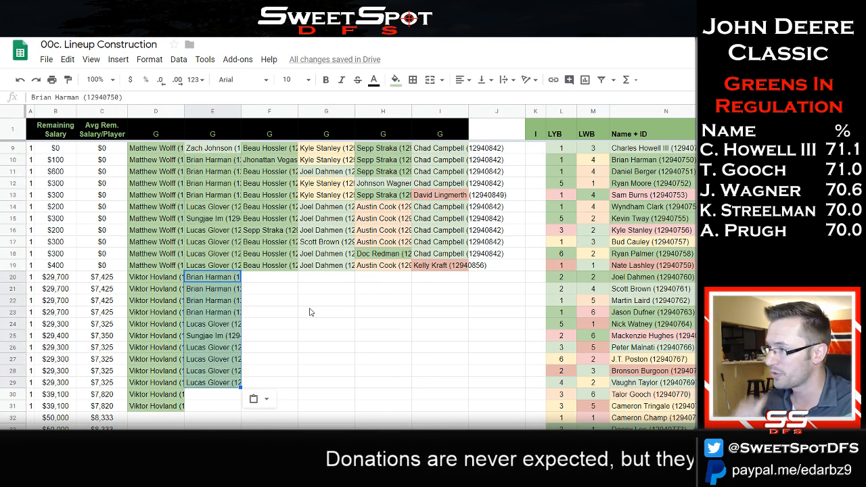
Copy the second golfers of all twelve Matthew Wolff lineups, E8:E19, into E20:E31 of the Viktor Hovland lineups.
{"action": "scroll", "coordinate": [310, 311], "scroll_direction": "up", "scroll_amount": 1}
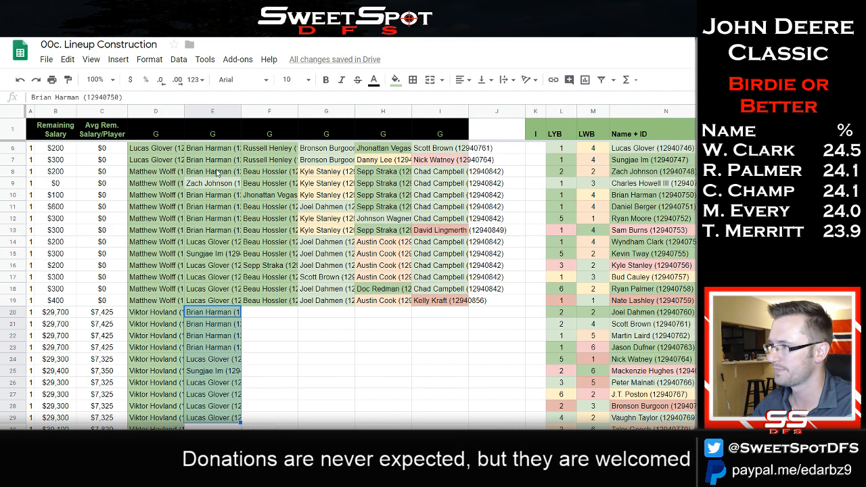
{"action": "left_click_drag", "start_coordinate": [218, 171], "coordinate": [212, 300]}
{"action": "key", "text": "ctrl+c"}
{"action": "left_click", "coordinate": [212, 312]}
{"action": "key", "text": "ctrl+v"}
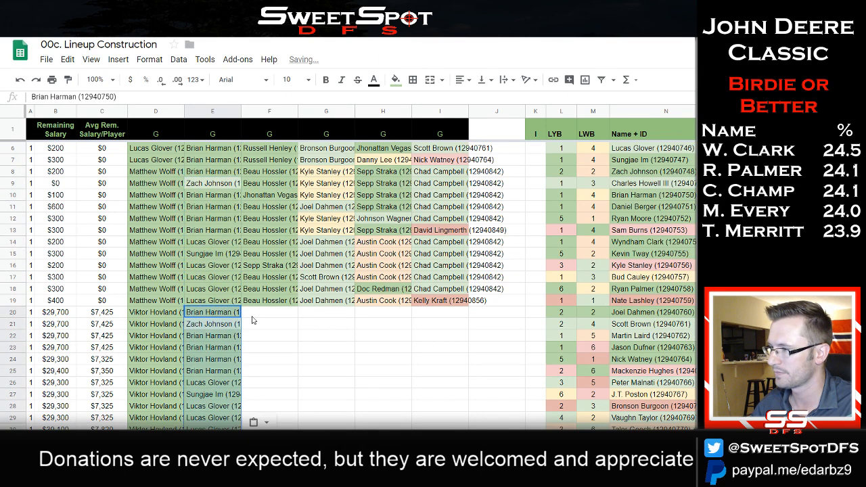
{"action": "scroll", "coordinate": [277, 302], "scroll_direction": "down", "scroll_amount": 5}
{"action": "scroll", "coordinate": [277, 302], "scroll_direction": "up", "scroll_amount": 5}
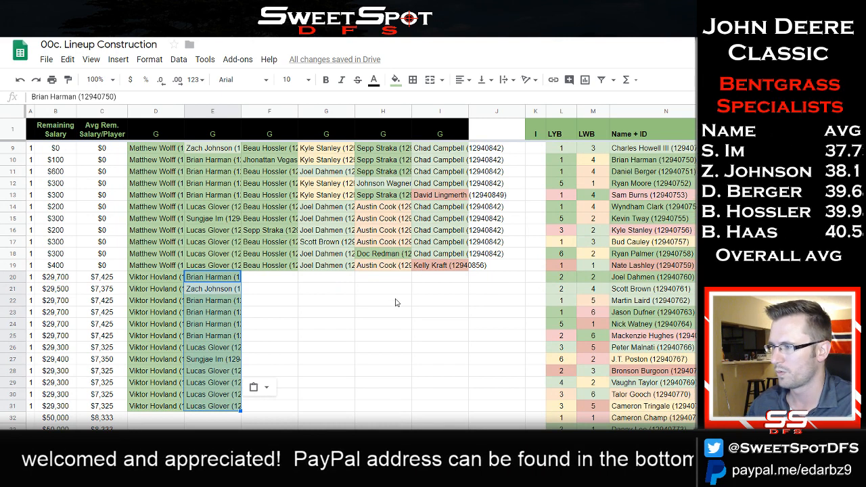
Switch to the John Deere Classic (Bentgrass) sheet and examine the low- and mid-salary golfers as options for the Viktor Hovland lineups.
{"action": "left_click", "coordinate": [431, 253]}
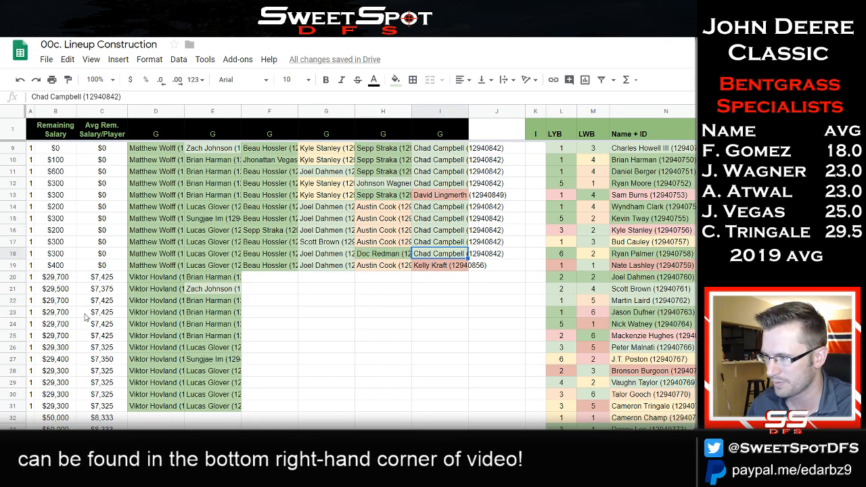
{"action": "key", "text": "alt+Tab"}
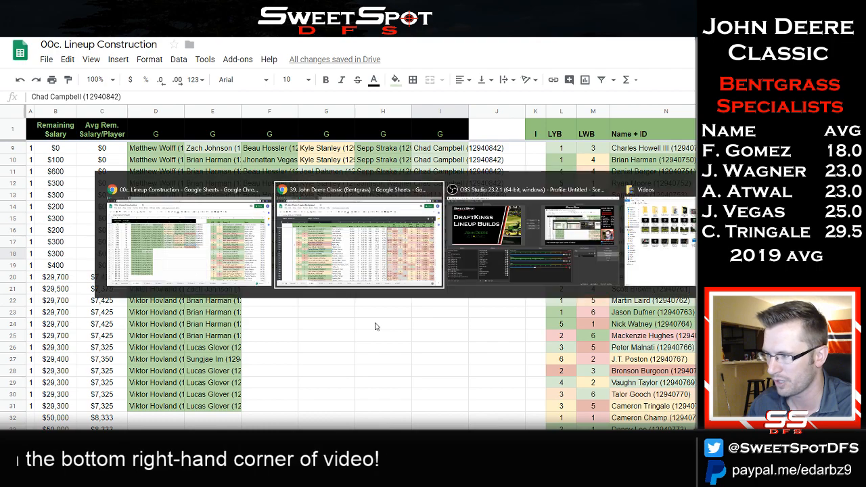
{"action": "scroll", "coordinate": [273, 299], "scroll_direction": "down", "scroll_amount": 5}
{"action": "scroll", "coordinate": [272, 299], "scroll_direction": "down", "scroll_amount": 6}
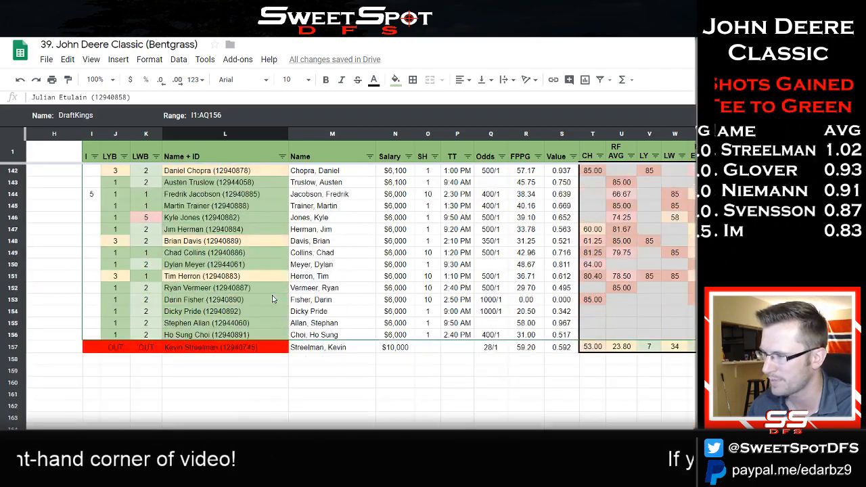
{"action": "scroll", "coordinate": [272, 299], "scroll_direction": "up", "scroll_amount": 8}
{"action": "scroll", "coordinate": [273, 299], "scroll_direction": "down", "scroll_amount": 6}
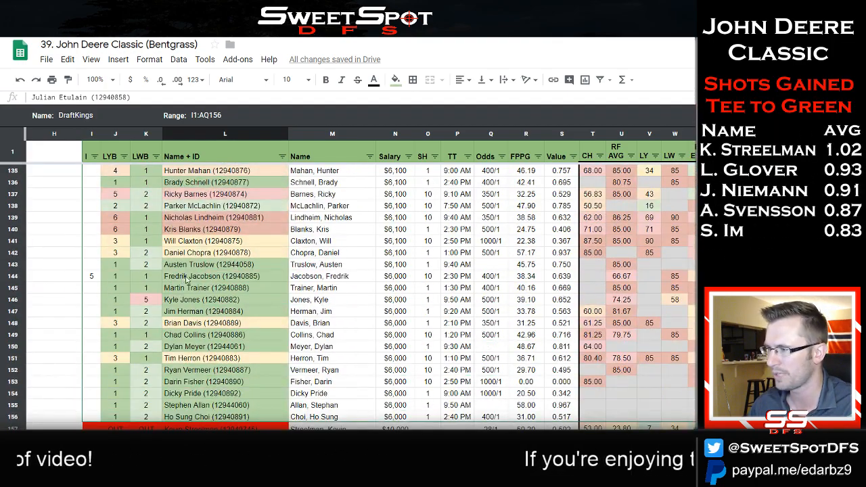
{"action": "scroll", "coordinate": [207, 309], "scroll_direction": "up", "scroll_amount": 6}
{"action": "scroll", "coordinate": [206, 309], "scroll_direction": "up", "scroll_amount": 5}
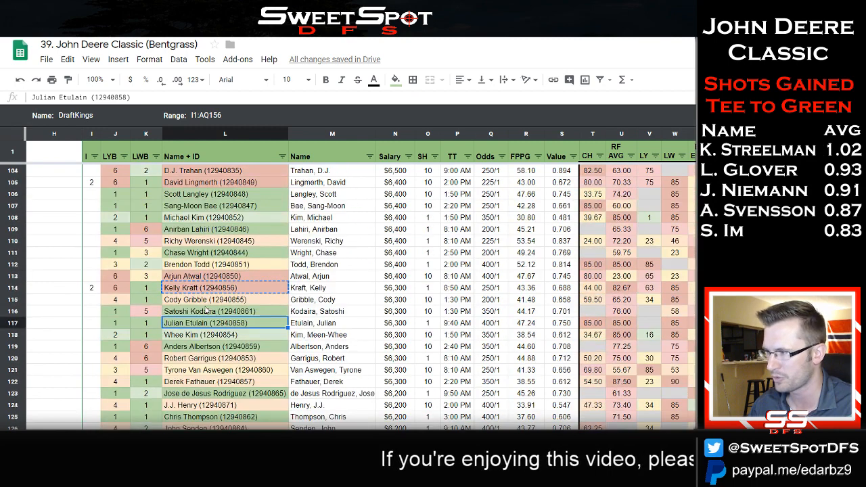
{"action": "scroll", "coordinate": [206, 309], "scroll_direction": "up", "scroll_amount": 3}
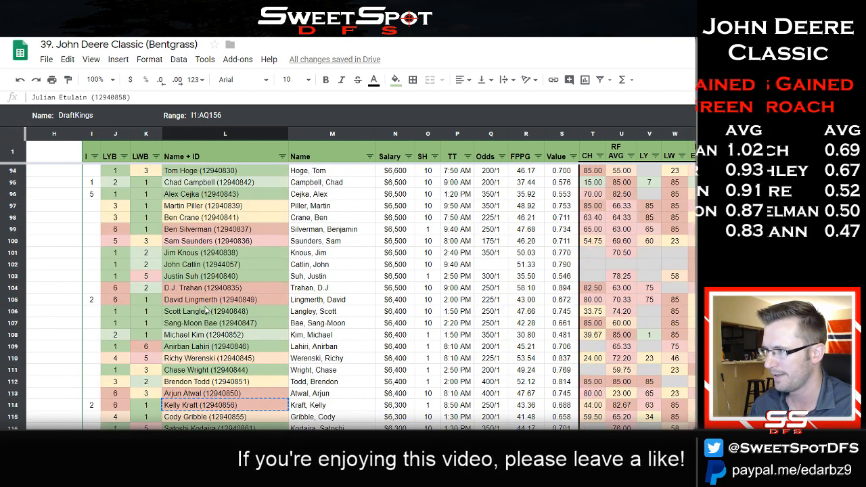
{"action": "scroll", "coordinate": [206, 309], "scroll_direction": "up", "scroll_amount": 2}
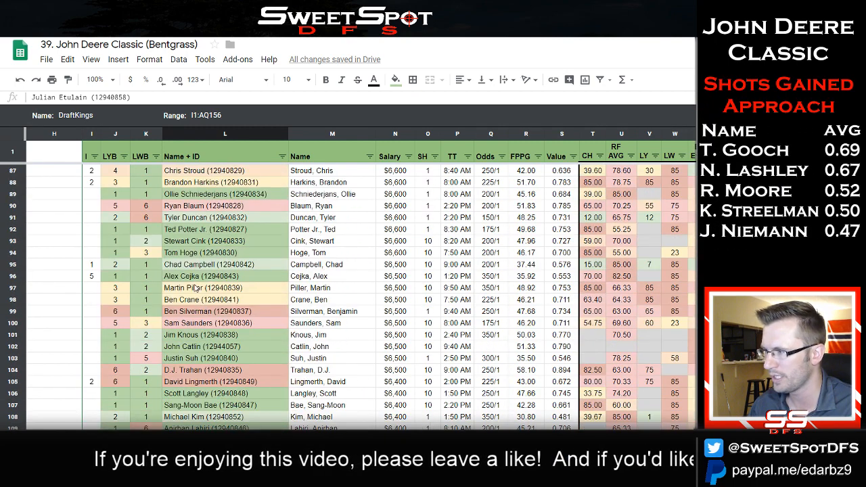
{"action": "scroll", "coordinate": [194, 288], "scroll_direction": "up", "scroll_amount": 2}
{"action": "scroll", "coordinate": [195, 287], "scroll_direction": "up", "scroll_amount": 3}
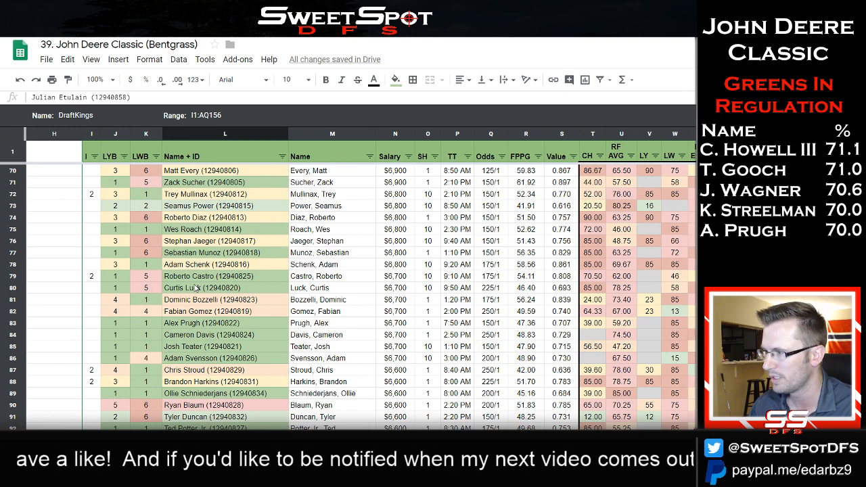
{"action": "scroll", "coordinate": [195, 287], "scroll_direction": "up", "scroll_amount": 3}
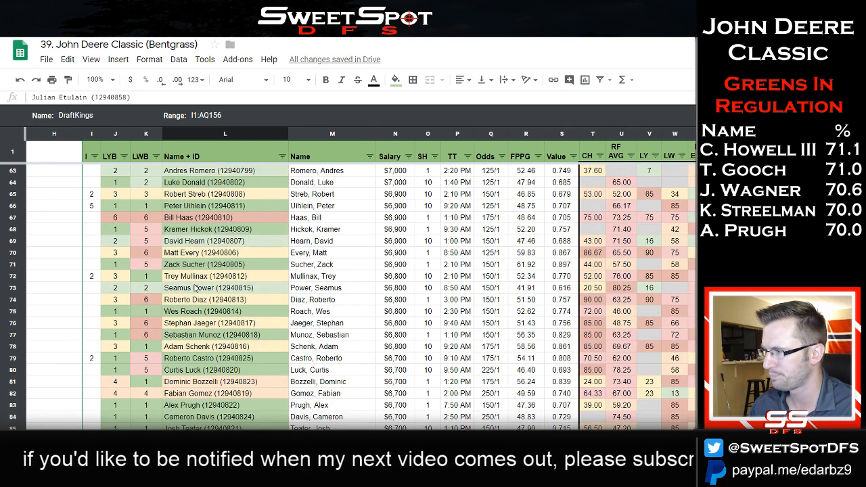
{"action": "left_click", "coordinate": [201, 278]}
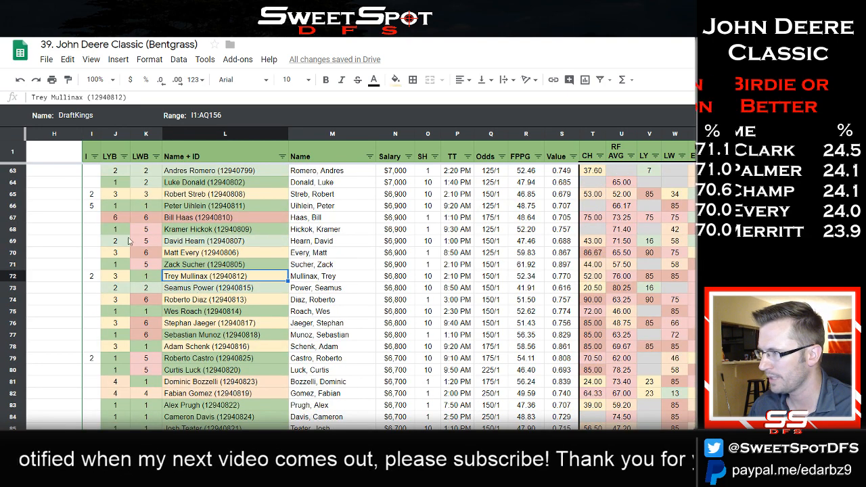
{"action": "left_click", "coordinate": [252, 183]}
{"action": "scroll", "coordinate": [242, 234], "scroll_direction": "up", "scroll_amount": 3}
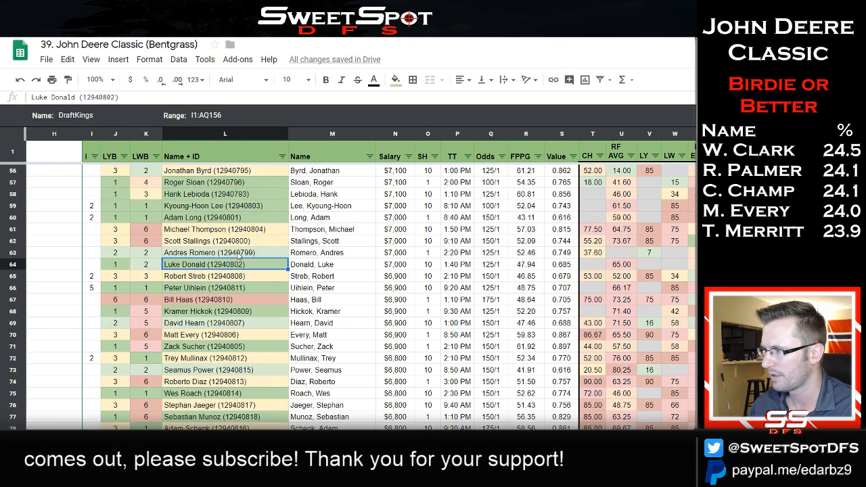
{"action": "left_click", "coordinate": [233, 205]}
{"action": "scroll", "coordinate": [219, 239], "scroll_direction": "up", "scroll_amount": 3}
Copy Russell Henley from the player pool into cell I20 of Lineup Construction and fill him down through I31.
{"action": "left_click", "coordinate": [223, 219]}
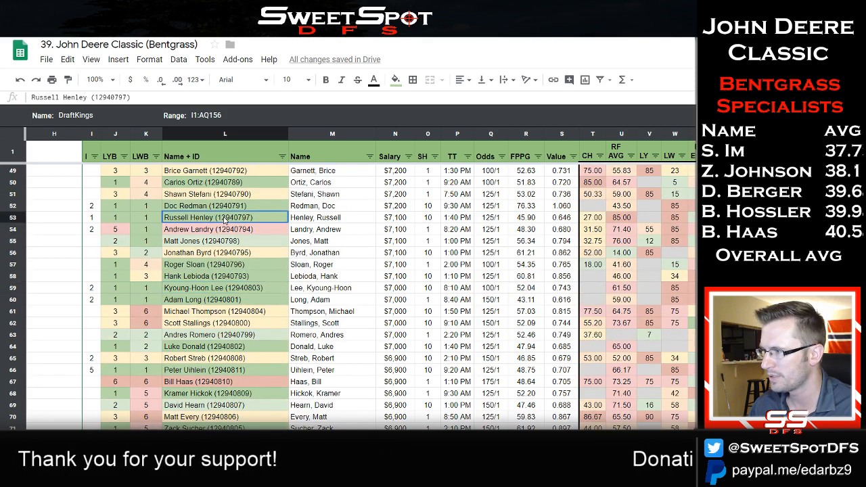
{"action": "key", "text": "ctrl+c"}
{"action": "key", "text": "ctrl+Tab"}
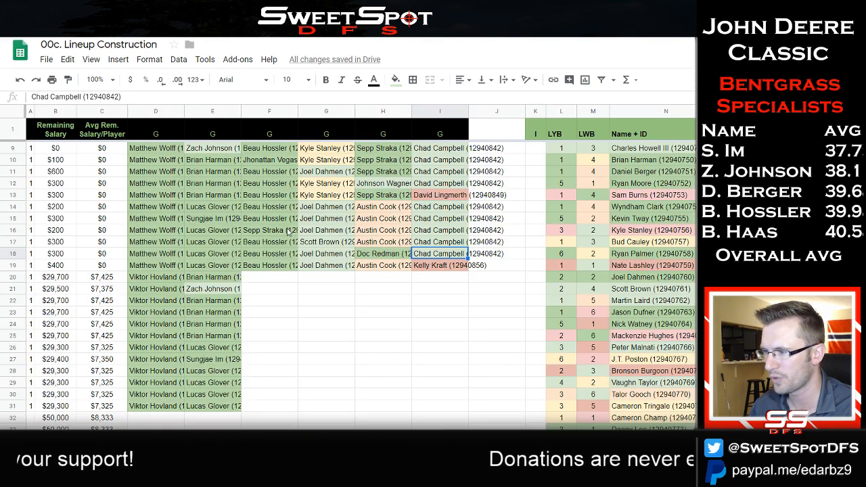
{"action": "left_click", "coordinate": [425, 278]}
{"action": "key", "text": "ctrl+v"}
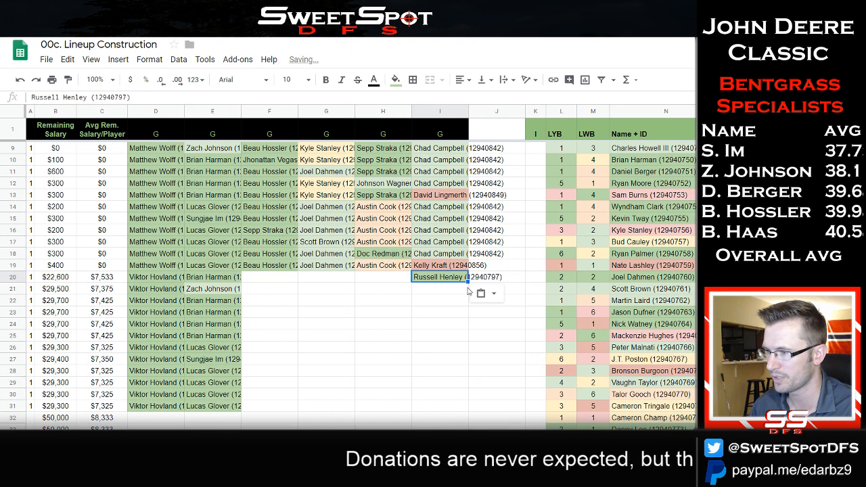
{"action": "left_click_drag", "start_coordinate": [467, 282], "coordinate": [451, 408]}
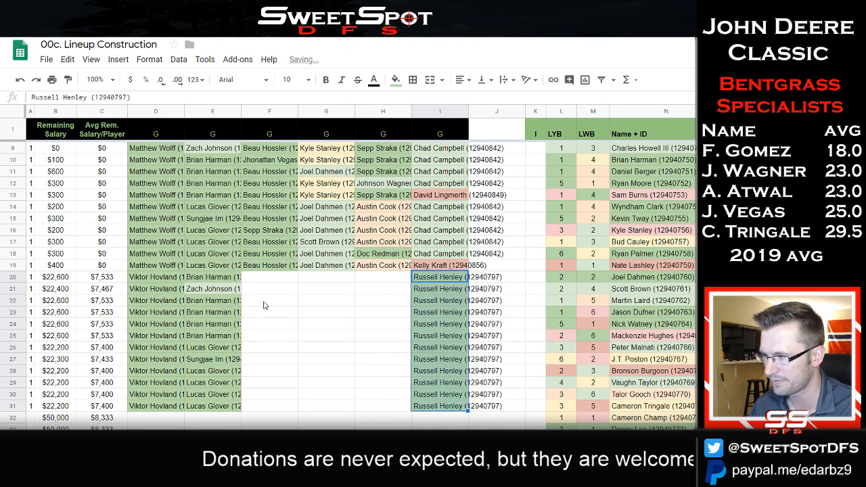
Examine the second golfers in the Viktor Hovland lineups and the $7,100 to $7,700 golfers in the player pool as candidates for cell F20.
{"action": "left_click_drag", "start_coordinate": [263, 279], "coordinate": [249, 410]}
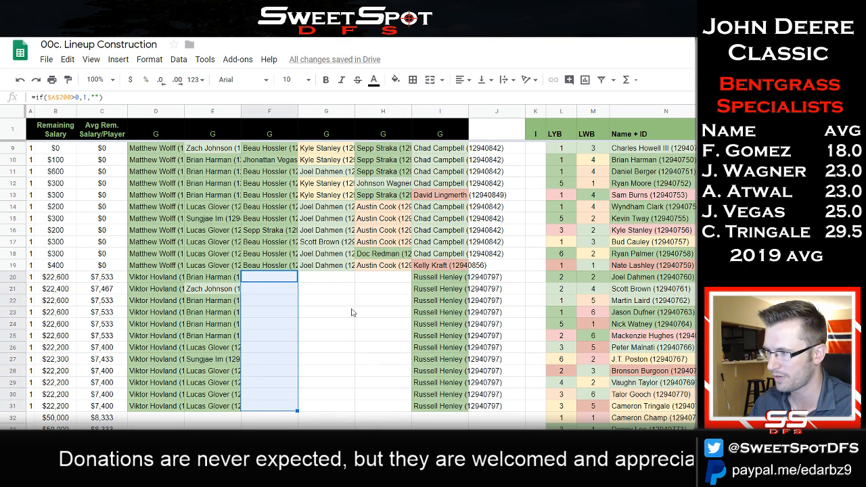
{"action": "left_click", "coordinate": [351, 310]}
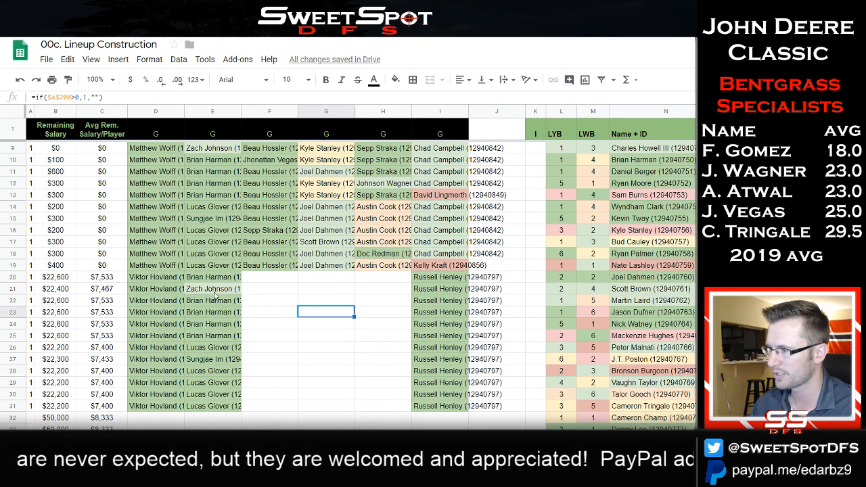
{"action": "left_click", "coordinate": [215, 293]}
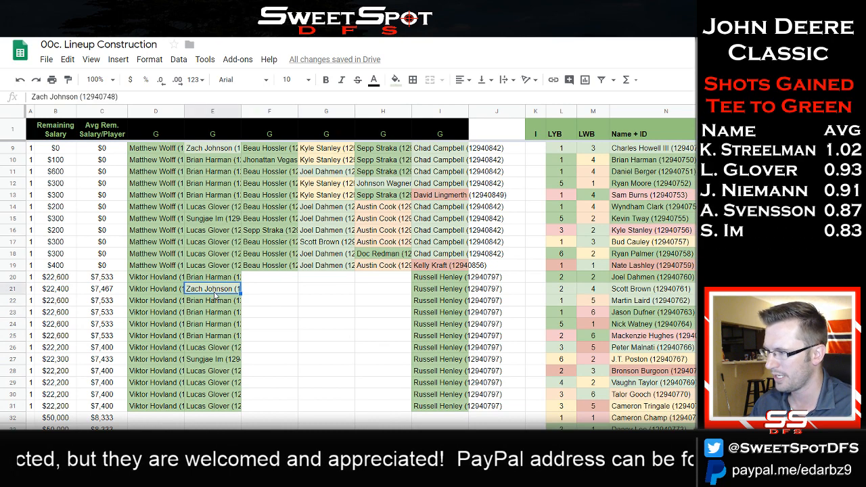
{"action": "left_click", "coordinate": [205, 362]}
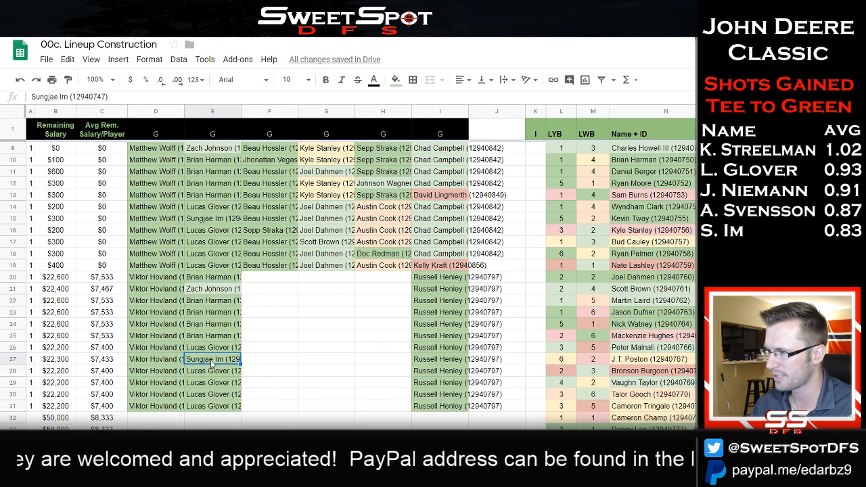
{"action": "left_click", "coordinate": [284, 280]}
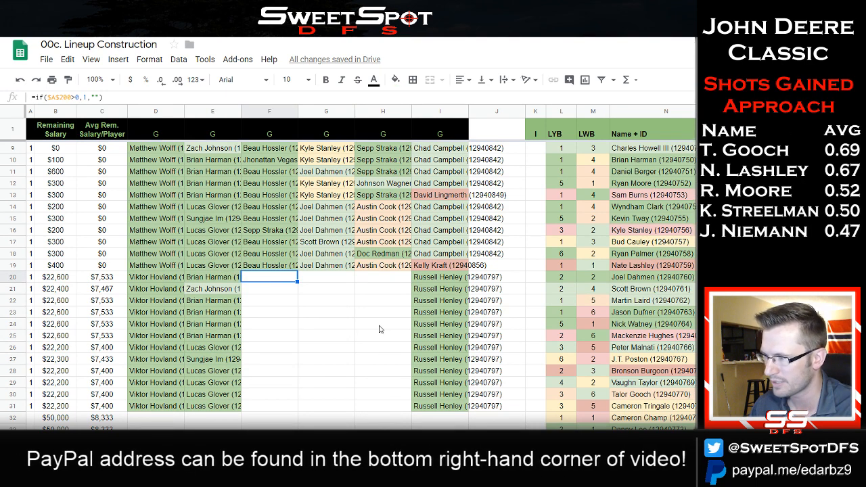
{"action": "left_click", "coordinate": [280, 255]}
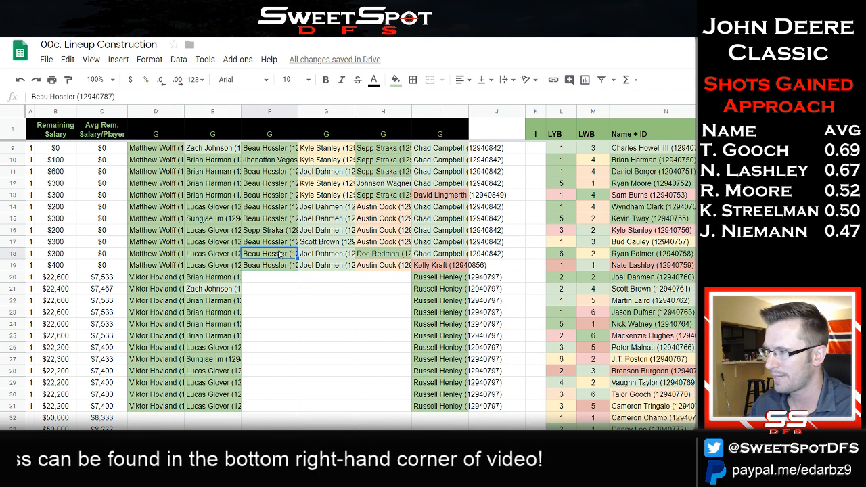
{"action": "key", "text": "alt+Tab"}
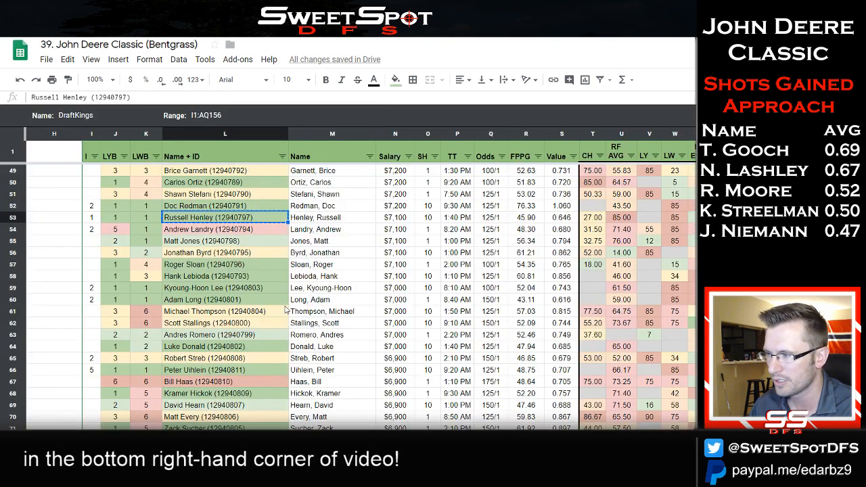
{"action": "scroll", "coordinate": [218, 296], "scroll_direction": "up", "scroll_amount": 4}
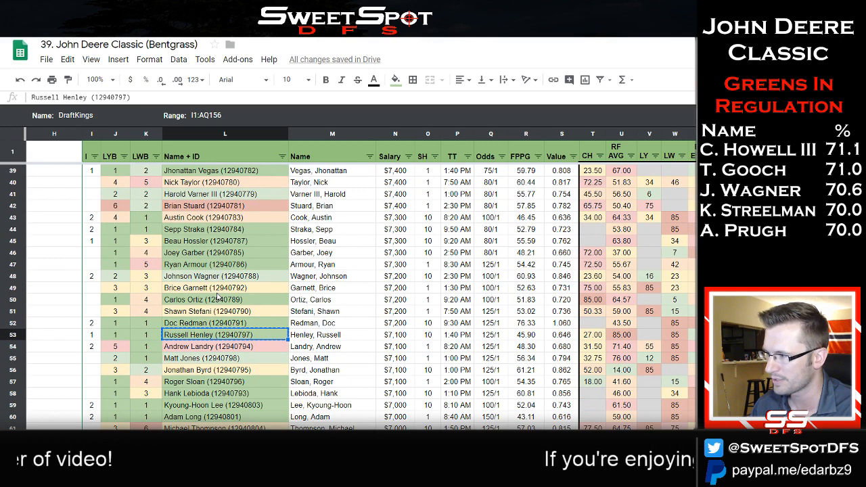
{"action": "scroll", "coordinate": [219, 283], "scroll_direction": "up", "scroll_amount": 1}
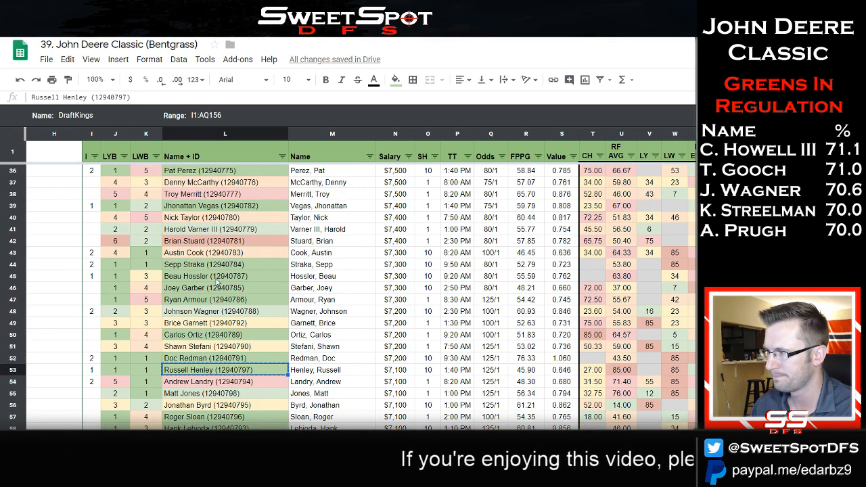
{"action": "left_click", "coordinate": [220, 207]}
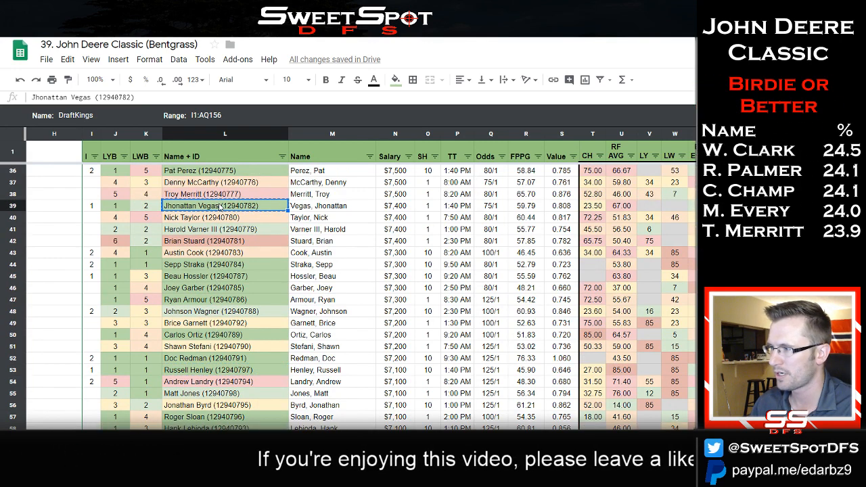
{"action": "left_click", "coordinate": [223, 170]}
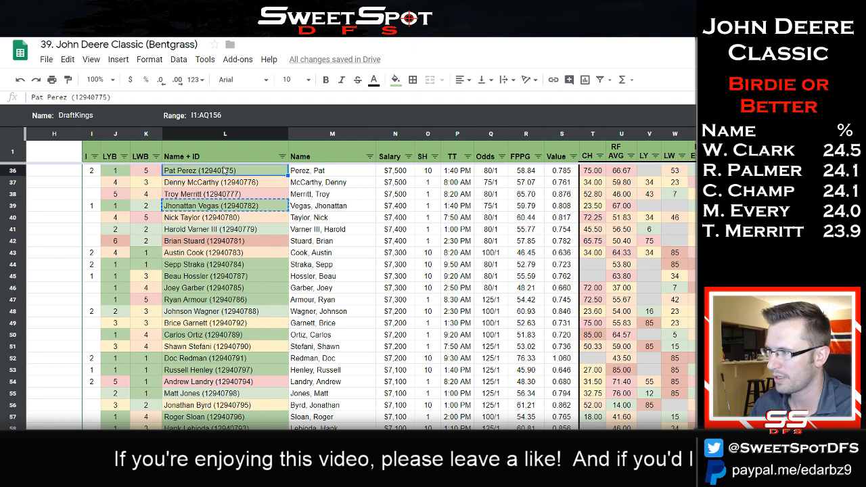
{"action": "scroll", "coordinate": [216, 314], "scroll_direction": "up", "scroll_amount": 3}
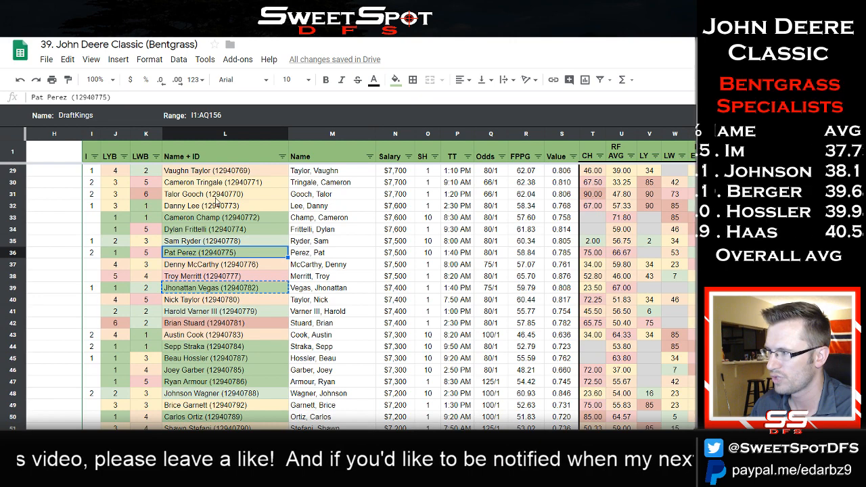
{"action": "left_click", "coordinate": [218, 207]}
{"action": "key", "text": "alt+Tab"}
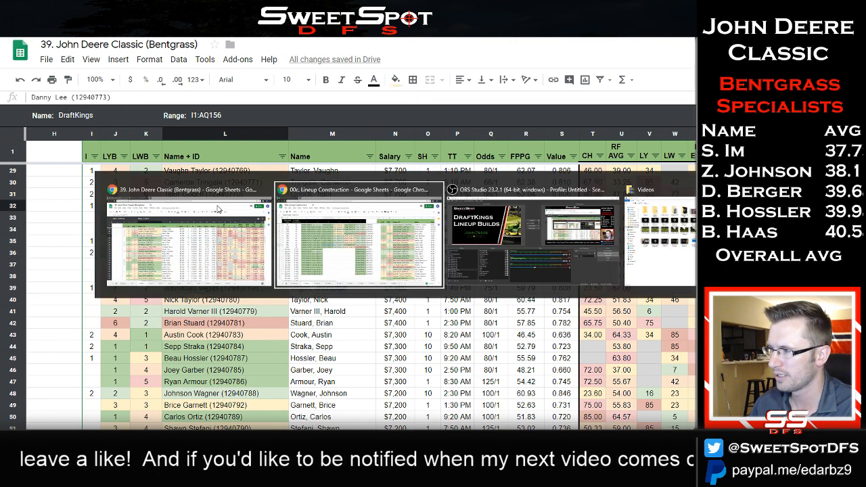
{"action": "left_click", "coordinate": [259, 278]}
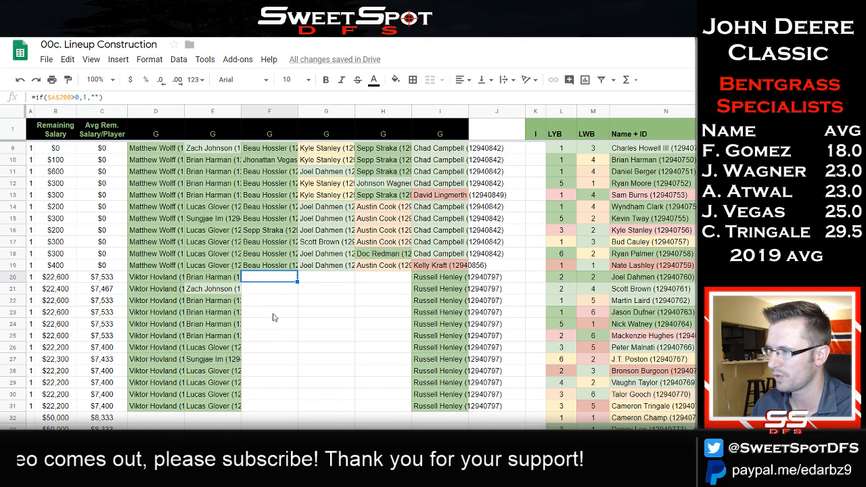
Paste Danny Lee into cell F20 and fill him down through F31 of the Viktor Hovland lineups.
{"action": "key", "text": "ctrl+v"}
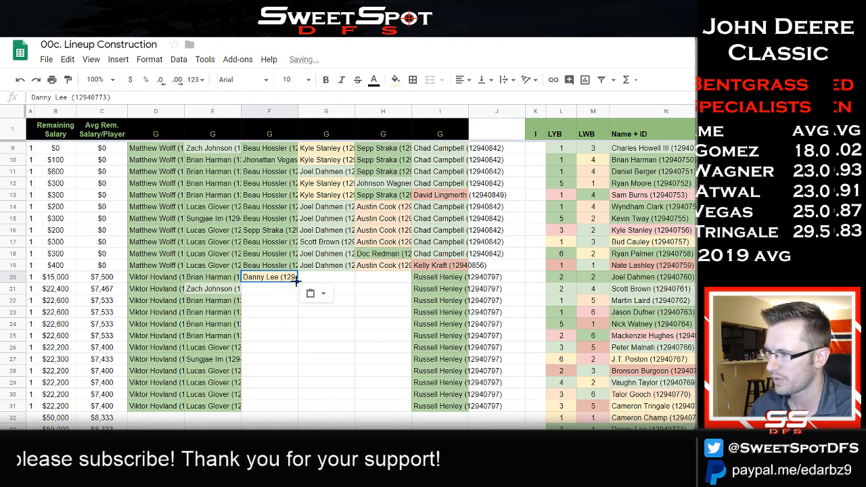
{"action": "left_click_drag", "start_coordinate": [298, 282], "coordinate": [283, 405]}
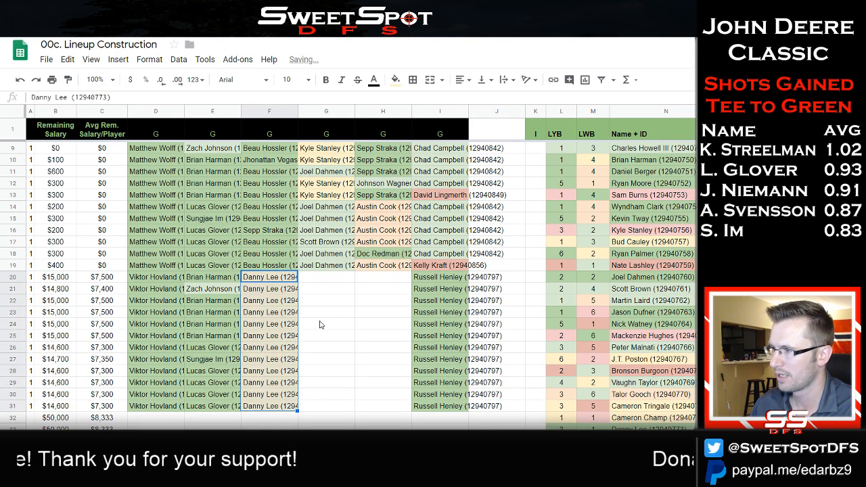
{"action": "scroll", "coordinate": [320, 325], "scroll_direction": "up", "scroll_amount": 3}
{"action": "scroll", "coordinate": [323, 339], "scroll_direction": "down", "scroll_amount": 3}
Weigh the average remaining salaries of the Viktor Hovland lineups against the mid-priced golfers in the player pool, including Jhonattan Vegas and Troy Merritt.
{"action": "key", "text": "alt+Tab"}
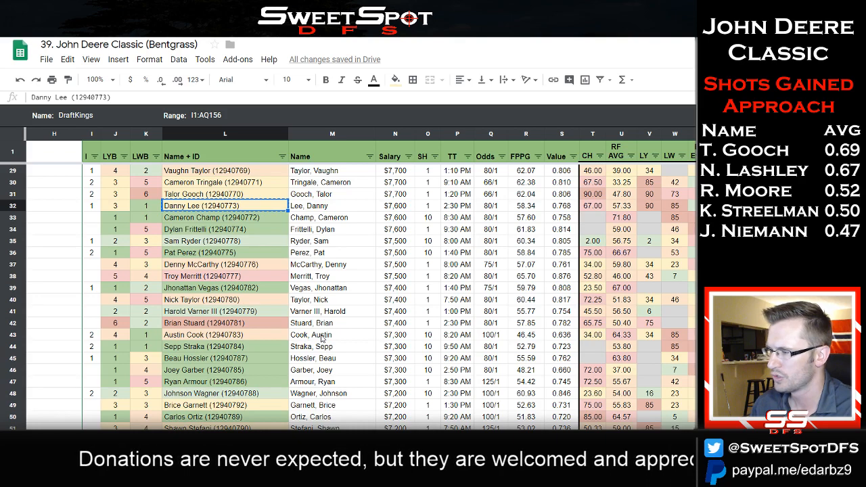
{"action": "key", "text": "alt+Tab"}
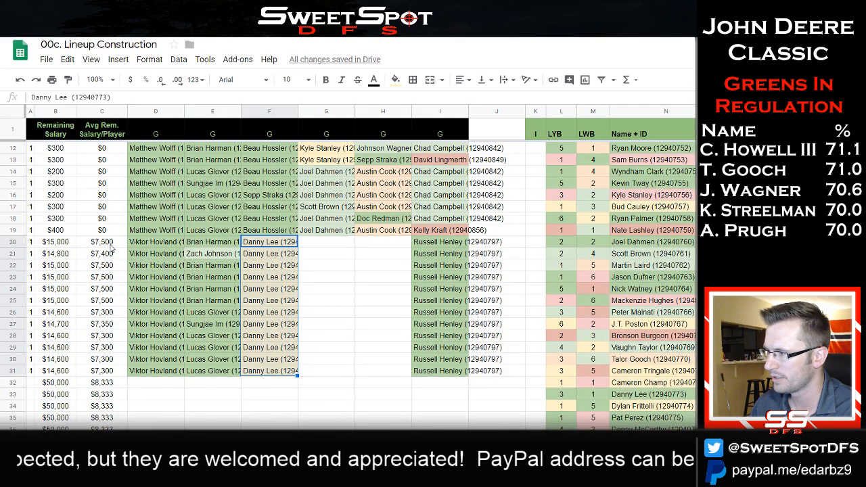
{"action": "key", "text": "alt+Tab"}
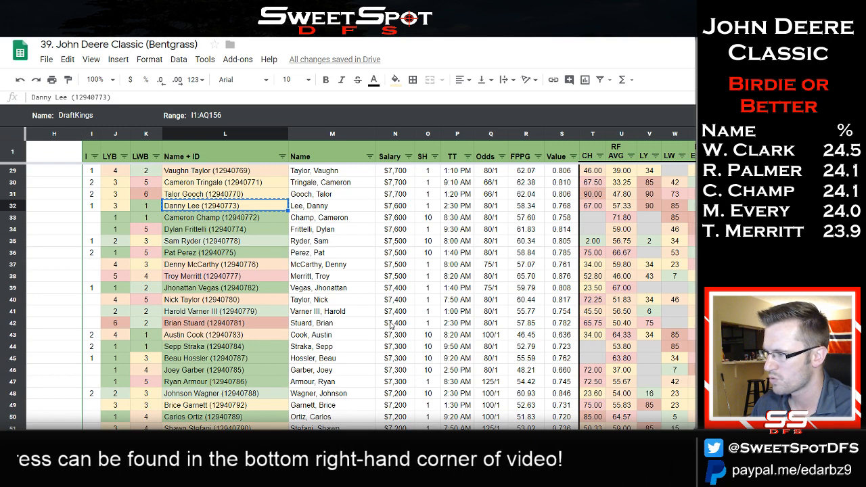
{"action": "scroll", "coordinate": [391, 325], "scroll_direction": "down", "scroll_amount": 2}
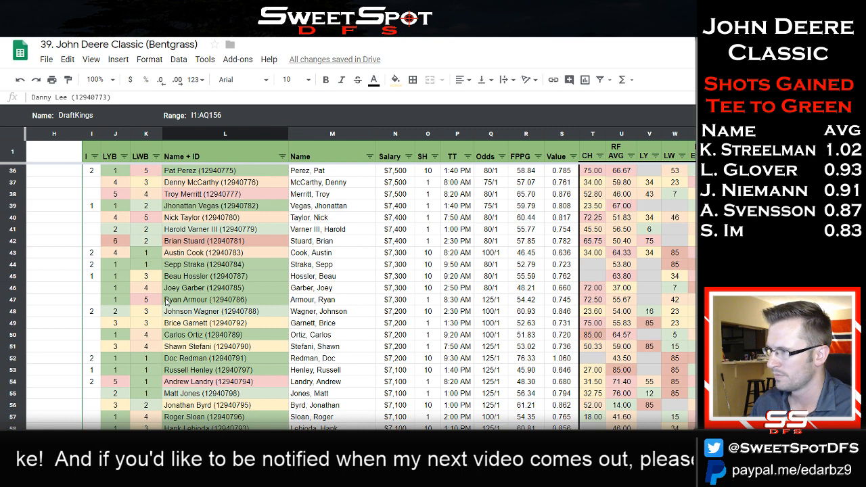
{"action": "left_click", "coordinate": [251, 208]}
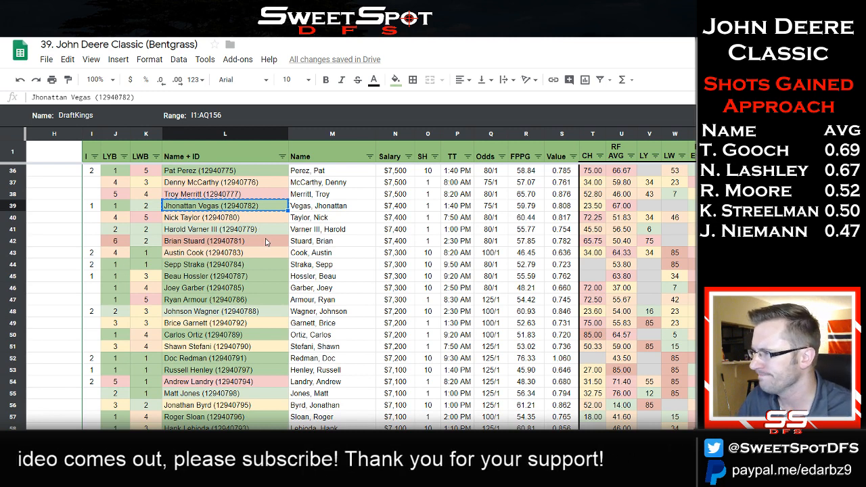
{"action": "left_click", "coordinate": [248, 195]}
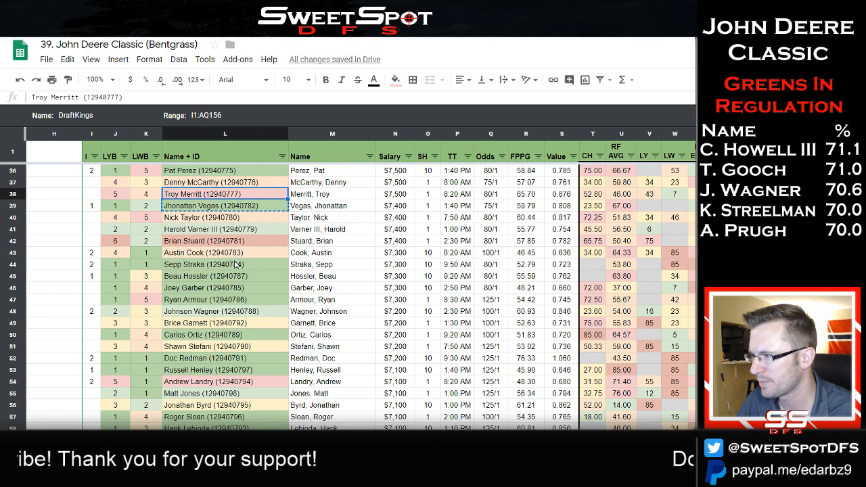
{"action": "scroll", "coordinate": [235, 265], "scroll_direction": "up", "scroll_amount": 1}
{"action": "scroll", "coordinate": [236, 264], "scroll_direction": "up", "scroll_amount": 1}
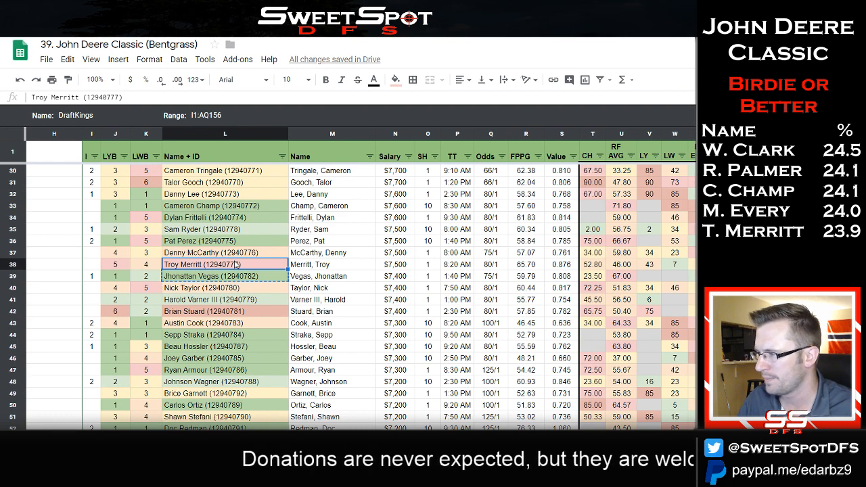
Copy Sam Ryder from the player pool into cell G20 of Lineup Construction and fill him down through G31.
{"action": "left_click", "coordinate": [242, 230]}
{"action": "key", "text": "ctrl+c"}
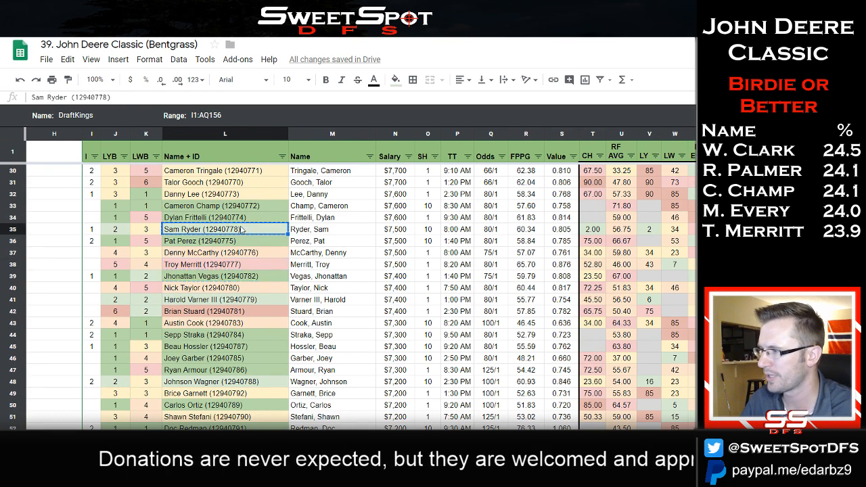
{"action": "key", "text": "ctrl+Tab"}
{"action": "left_click", "coordinate": [315, 243]}
{"action": "key", "text": "ctrl+v"}
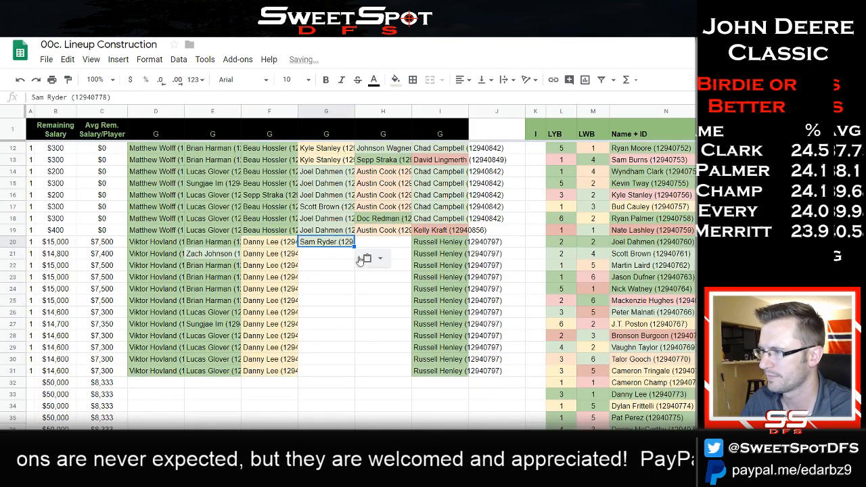
{"action": "left_click_drag", "start_coordinate": [352, 247], "coordinate": [354, 373]}
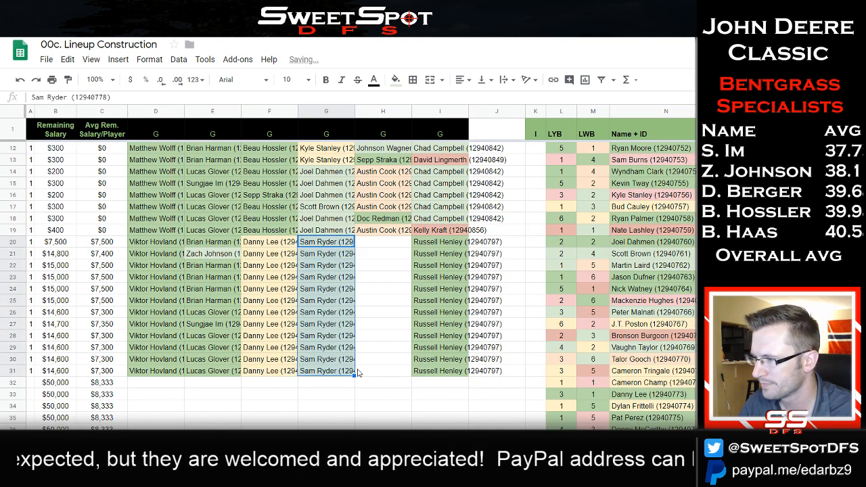
Compare the remaining salaries in C20:C31 with the cheaper golfers in the player pool, and clear Sam Ryder from G26:G31.
{"action": "left_click_drag", "start_coordinate": [101, 371], "coordinate": [101, 245]}
{"action": "key", "text": "ctrl+Tab"}
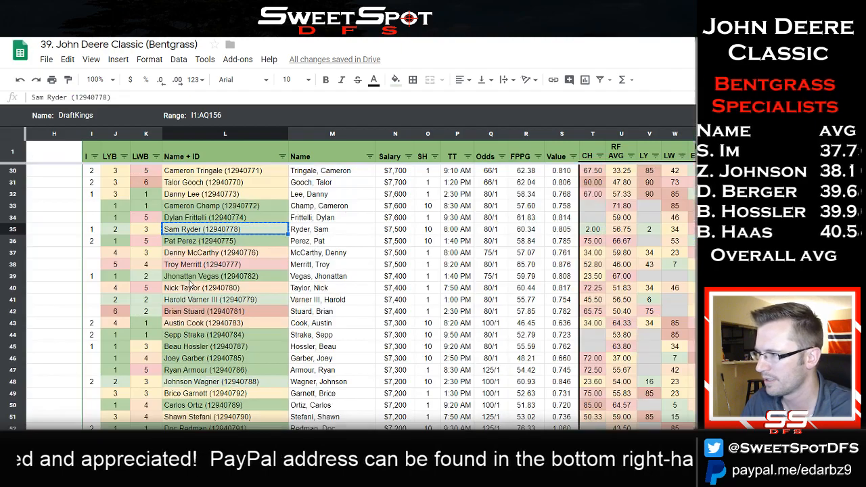
{"action": "scroll", "coordinate": [323, 346], "scroll_direction": "down", "scroll_amount": 5}
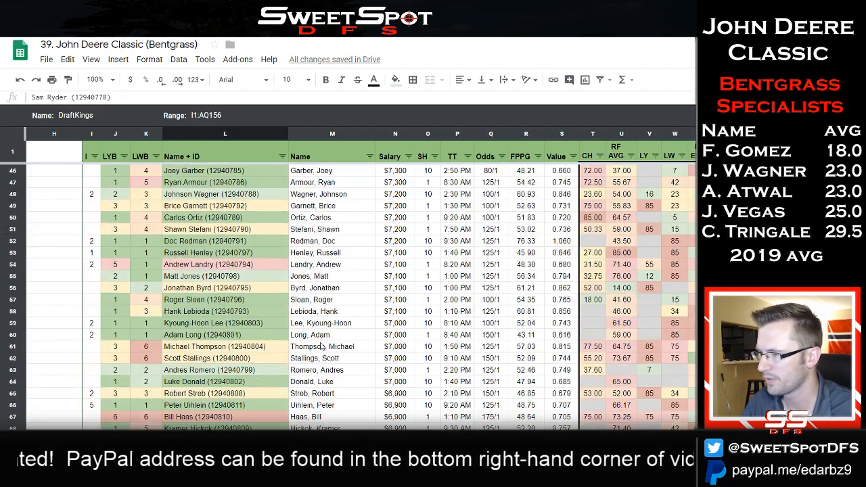
{"action": "key", "text": "ctrl+shift+Tab"}
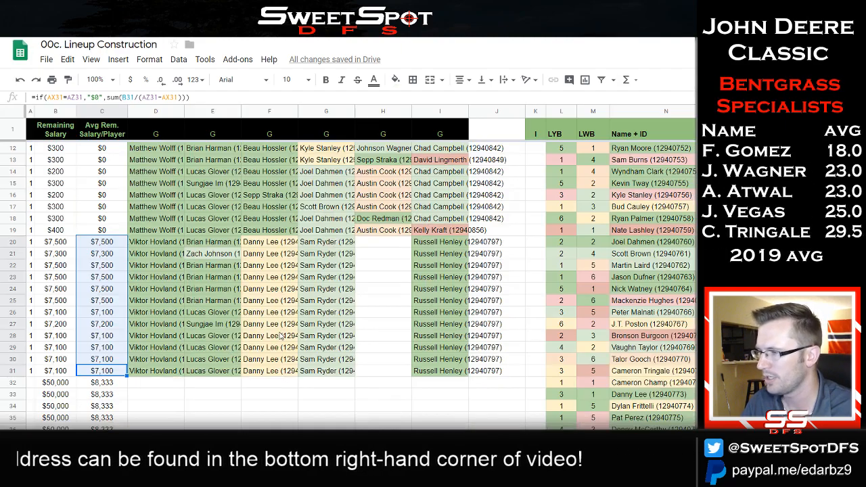
{"action": "left_click", "coordinate": [342, 384]}
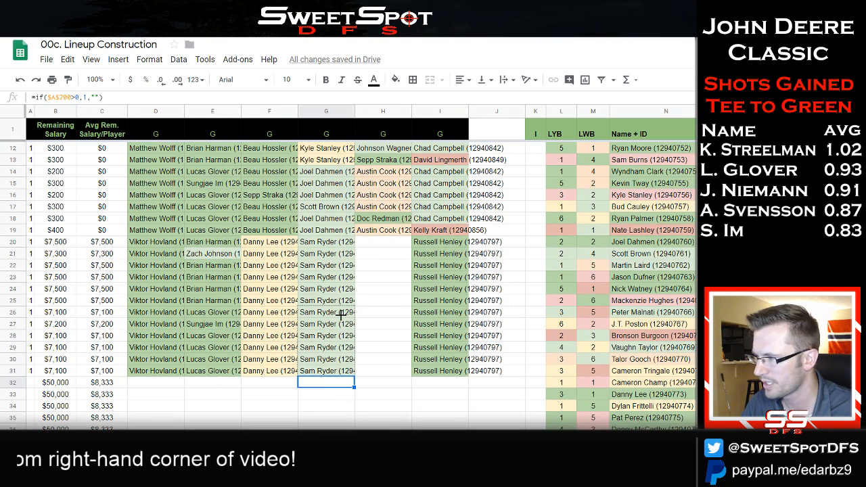
{"action": "left_click_drag", "start_coordinate": [341, 316], "coordinate": [341, 316]}
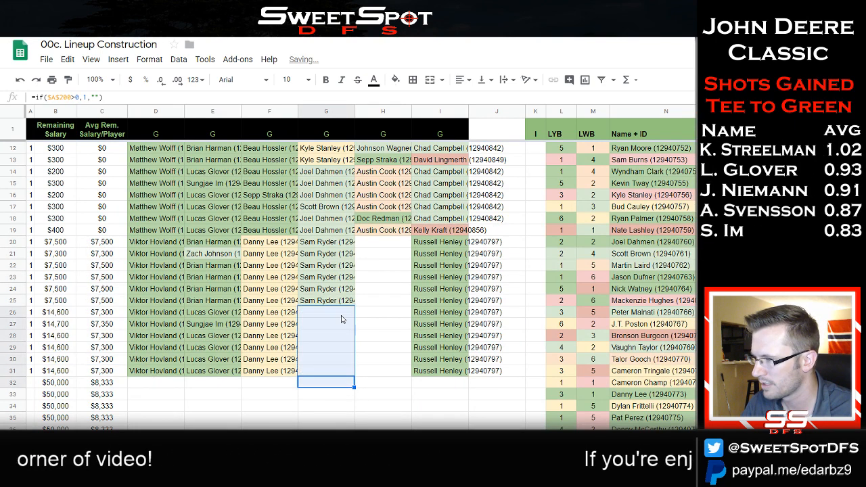
{"action": "left_click", "coordinate": [337, 315]}
Copy Jhonattan Vegas from the player pool into cell G26 of Lineup Construction and fill him down through G31.
{"action": "key", "text": "alt+Tab"}
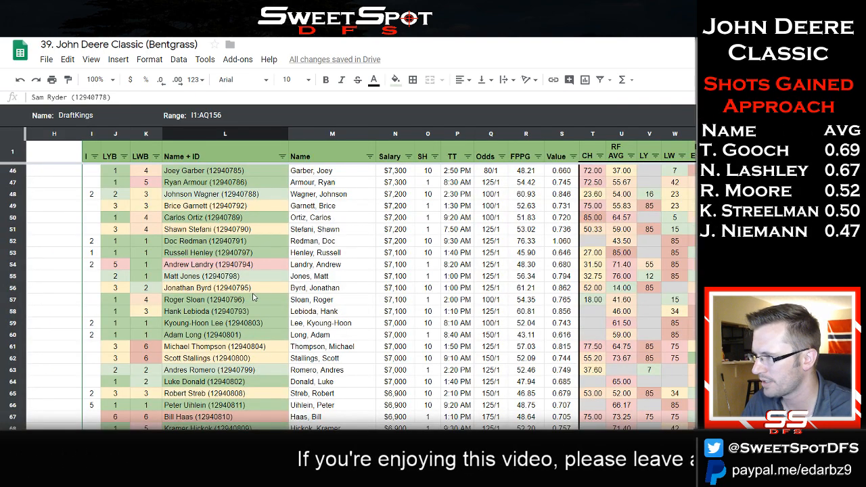
{"action": "scroll", "coordinate": [254, 298], "scroll_direction": "up", "scroll_amount": 5}
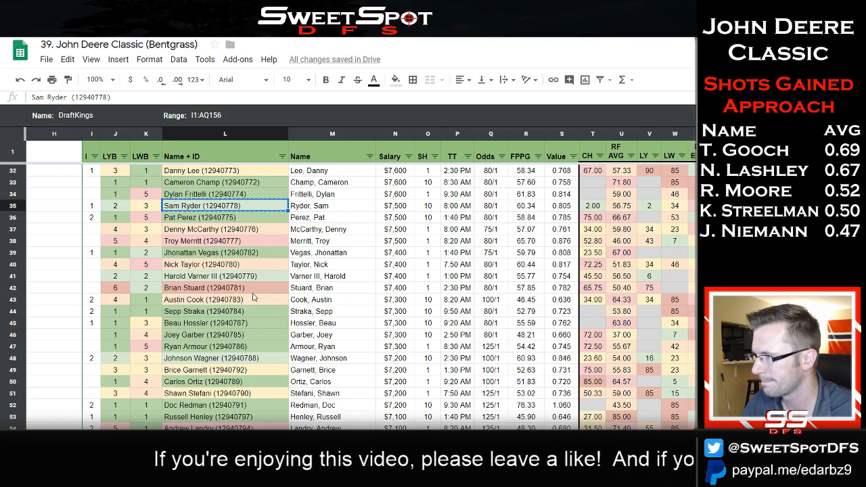
{"action": "left_click", "coordinate": [245, 257]}
{"action": "key", "text": "alt+Tab"}
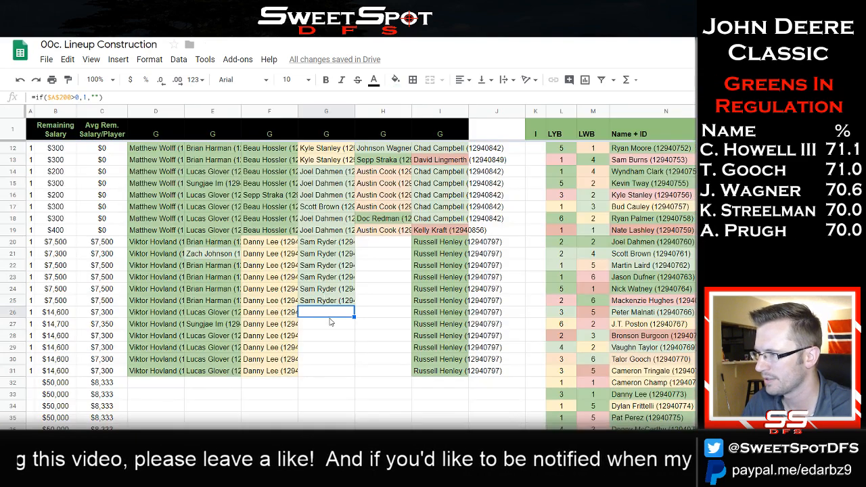
{"action": "key", "text": "ctrl+v"}
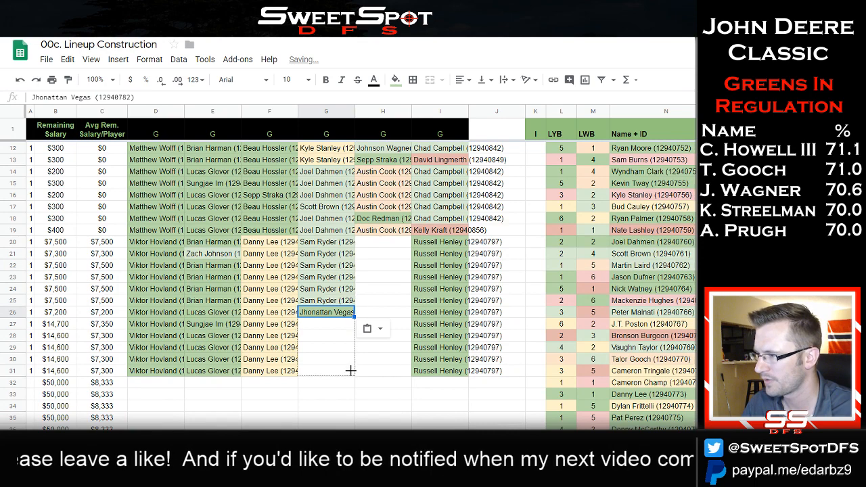
Review the golfers already used in the earlier lineups and those in the player pool as candidates for column H of the Viktor Hovland lineups.
{"action": "scroll", "coordinate": [324, 304], "scroll_direction": "up", "scroll_amount": 3}
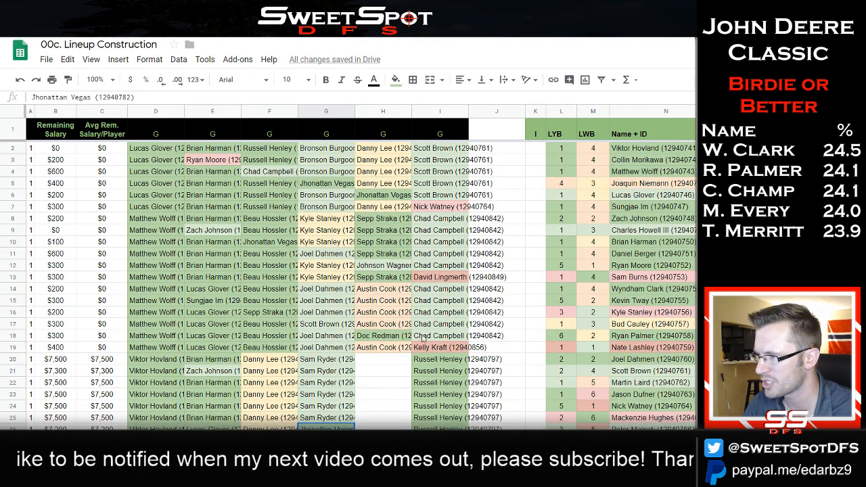
{"action": "scroll", "coordinate": [421, 339], "scroll_direction": "down", "scroll_amount": 5}
{"action": "scroll", "coordinate": [406, 337], "scroll_direction": "up", "scroll_amount": 2}
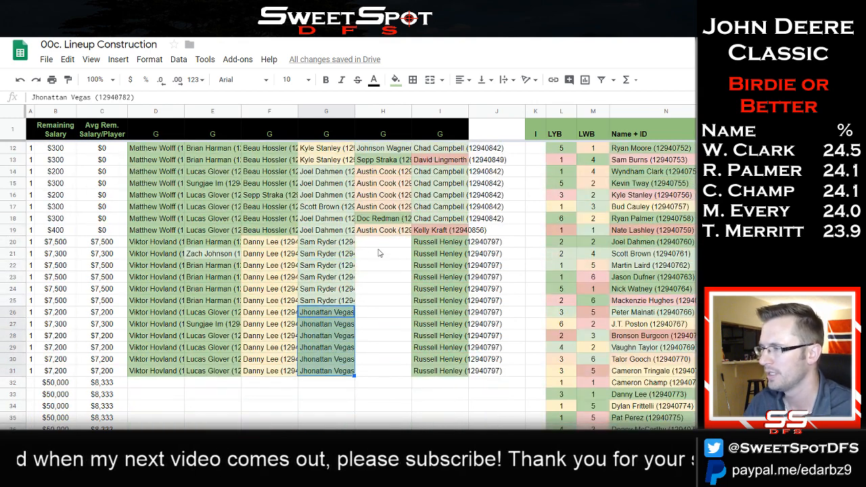
{"action": "key", "text": "alt+Tab"}
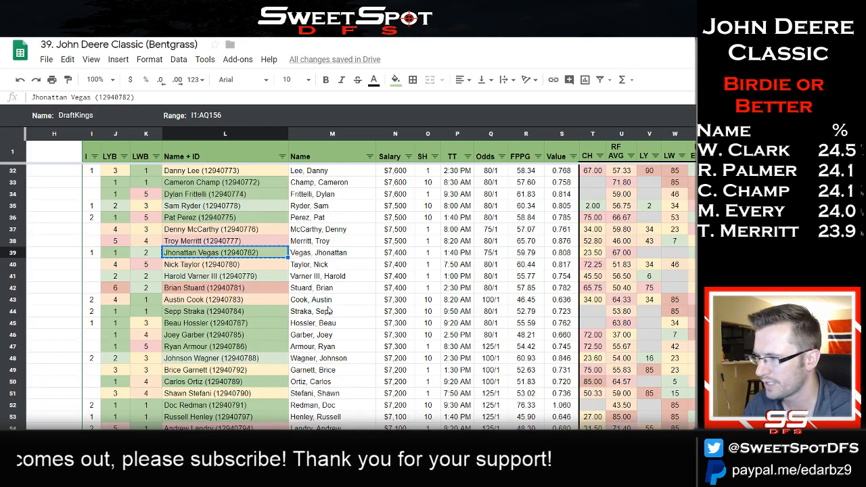
{"action": "left_click", "coordinate": [210, 360]}
{"action": "key", "text": "alt+Tab"}
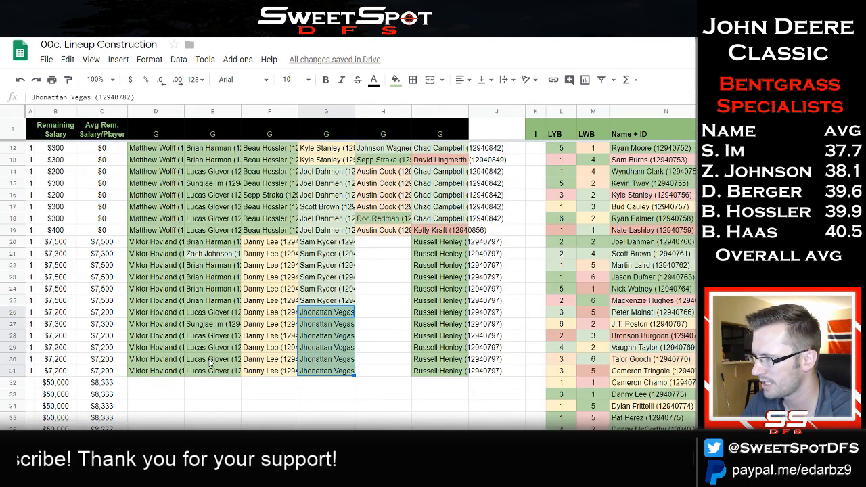
{"action": "scroll", "coordinate": [371, 305], "scroll_direction": "up", "scroll_amount": 3}
{"action": "scroll", "coordinate": [372, 304], "scroll_direction": "down", "scroll_amount": 3}
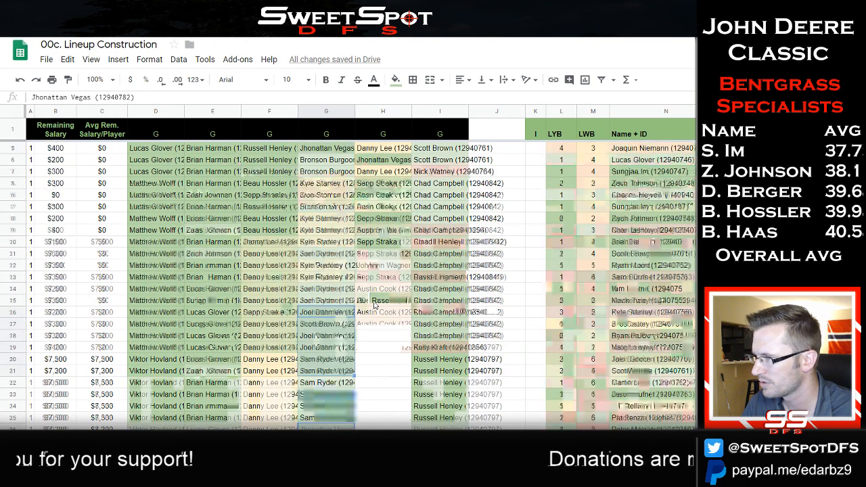
Copy Johnson Wagner's entry from the player pool's Name column into cell H26 and fill it down through H31.
{"action": "key", "text": "alt+Tab"}
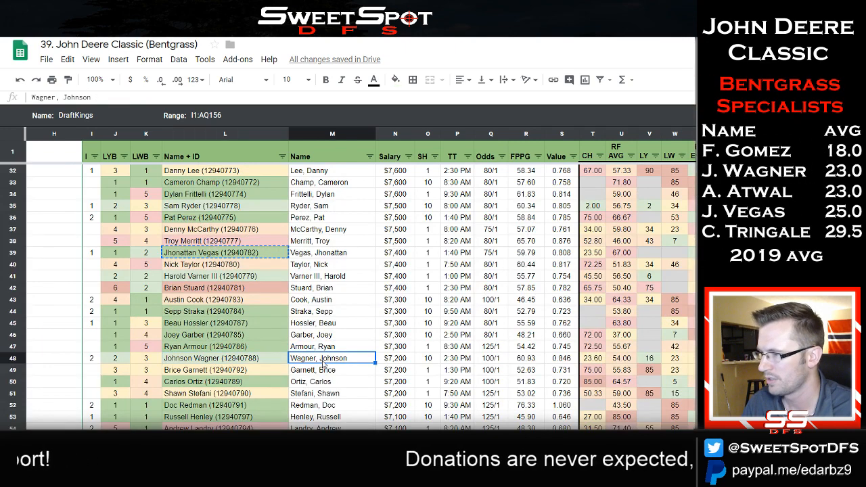
{"action": "key", "text": "alt+Tab"}
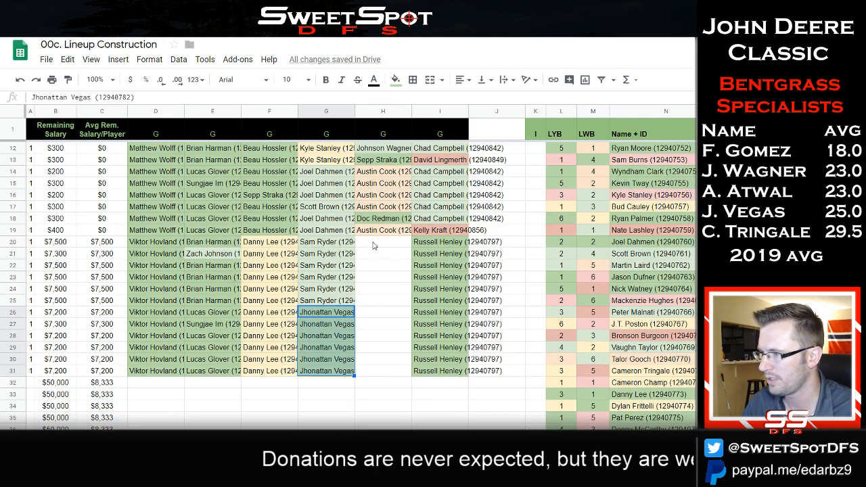
{"action": "left_click", "coordinate": [388, 311]}
{"action": "key", "text": "ctrl+v"}
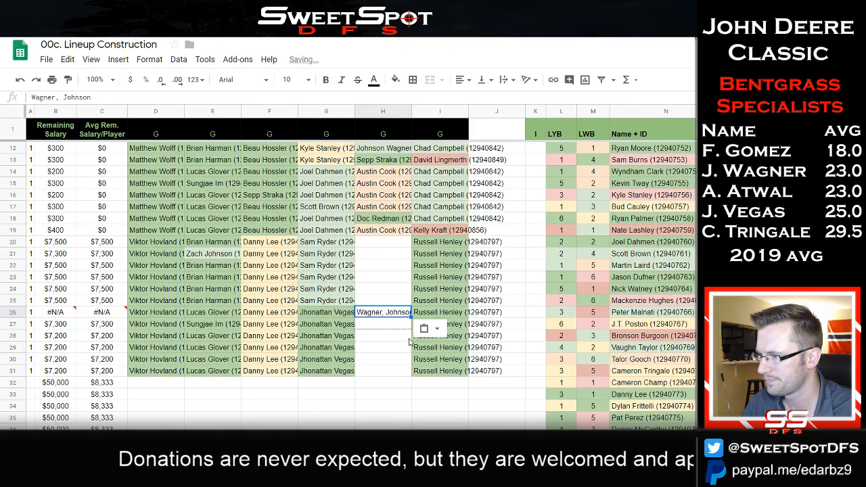
{"action": "left_click_drag", "start_coordinate": [409, 341], "coordinate": [409, 377]}
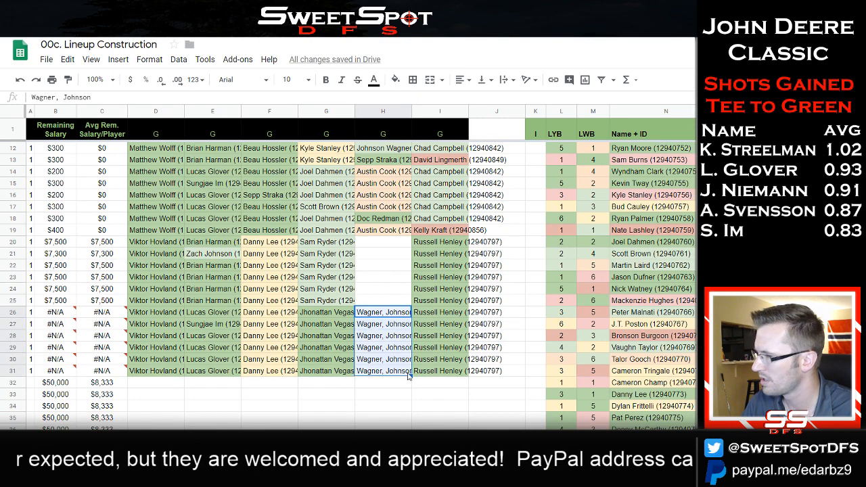
Replace the entries in H26:H31 with Johnson Wagner's Name + ID entry from the player pool.
{"action": "key", "text": "alt+Tab"}
{"action": "left_click", "coordinate": [239, 360]}
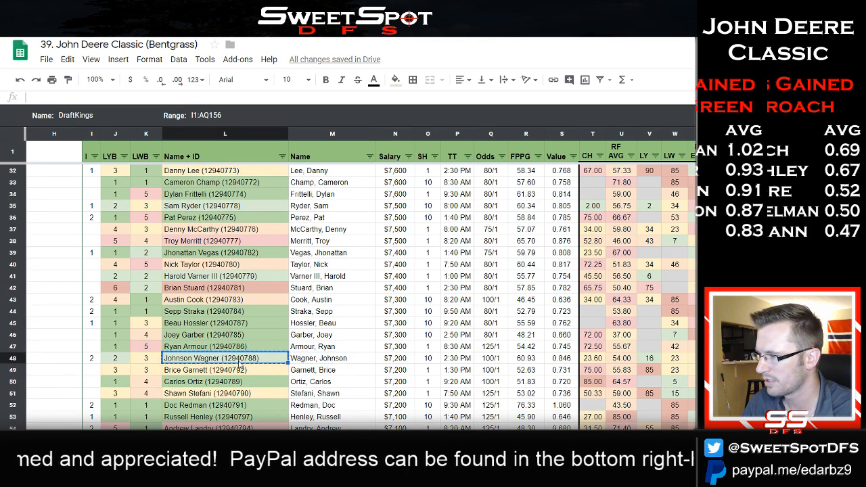
{"action": "key", "text": "alt+Tab"}
{"action": "left_click", "coordinate": [384, 316]}
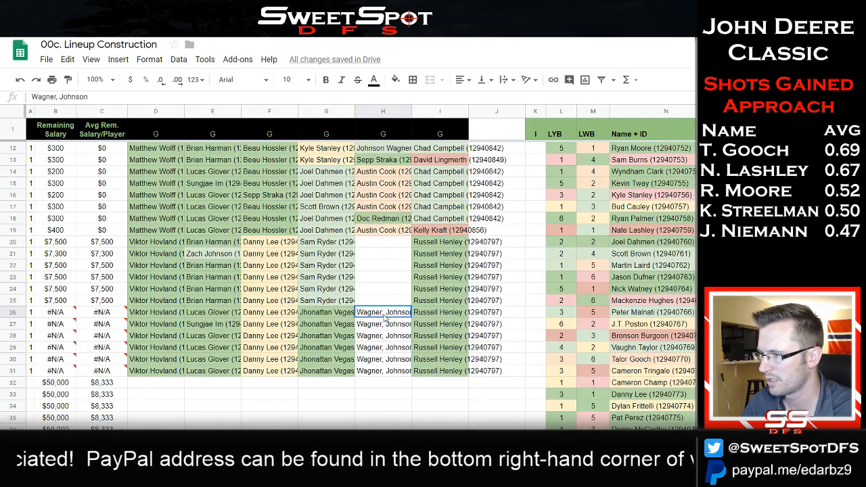
{"action": "key", "text": "ctrl+v"}
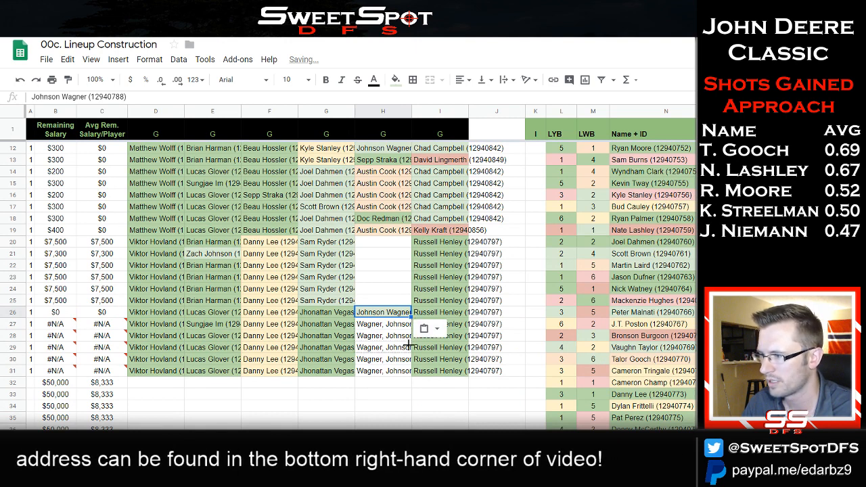
{"action": "left_click_drag", "start_coordinate": [404, 367], "coordinate": [406, 370]}
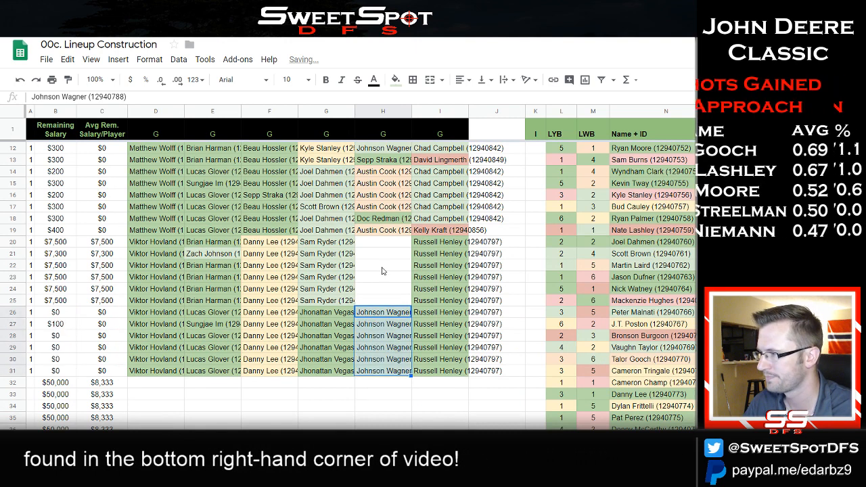
{"action": "left_click", "coordinate": [380, 244]}
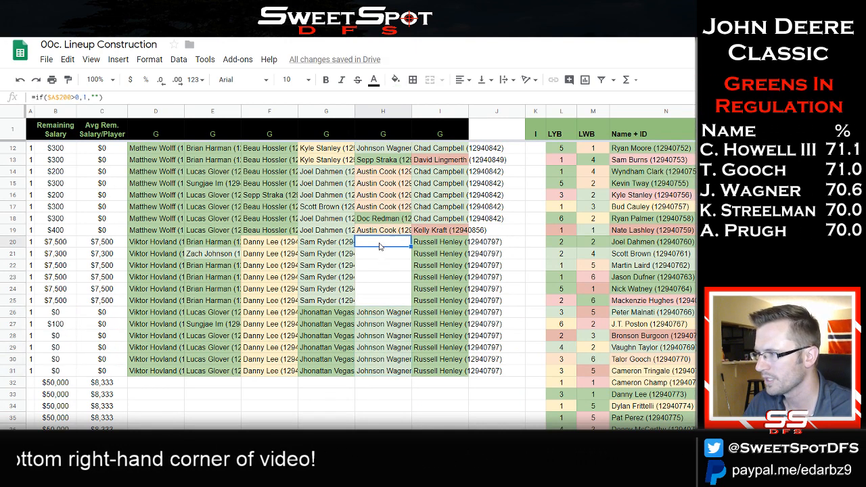
Copy Doc Redman's Name + ID entry from the player pool into cell H20 of Lineup Construction.
{"action": "key", "text": "ctrl+Tab"}
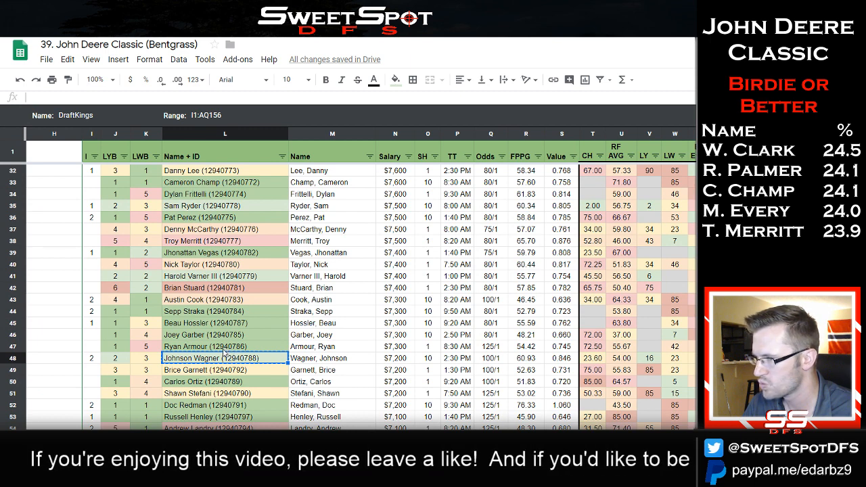
{"action": "left_click_drag", "start_coordinate": [224, 347], "coordinate": [694, 336]}
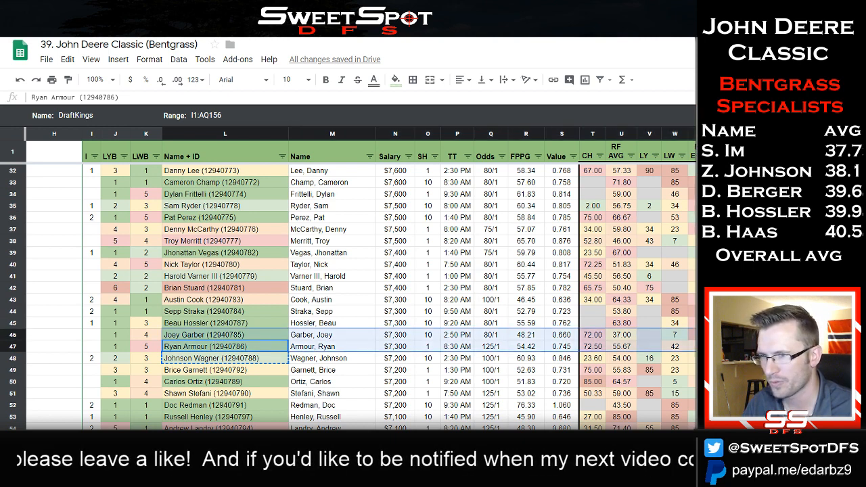
{"action": "left_click", "coordinate": [745, 335]}
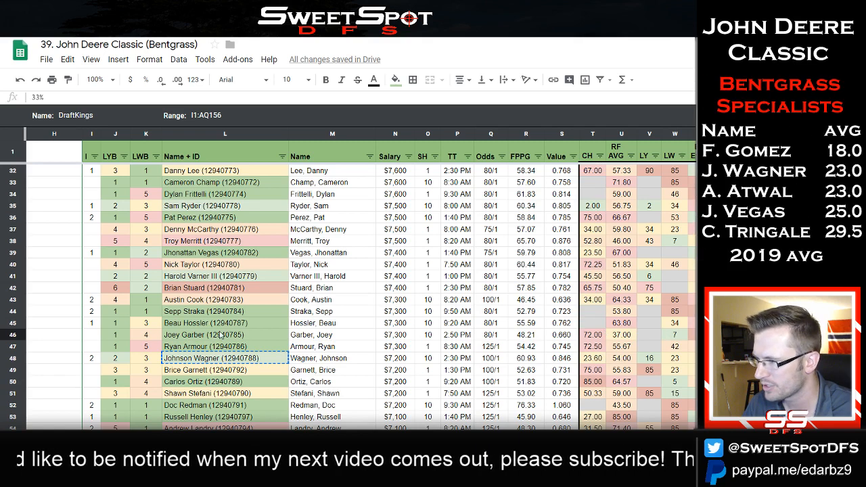
{"action": "left_click", "coordinate": [217, 406]}
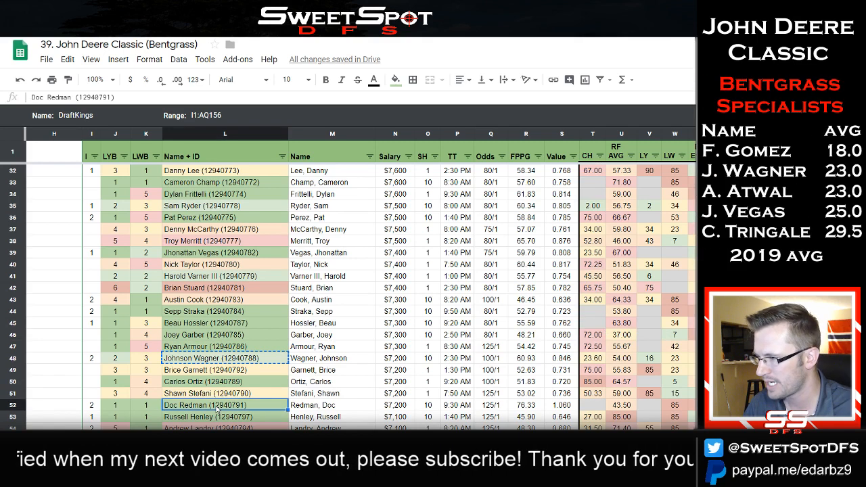
{"action": "key", "text": "Escape"}
{"action": "key", "text": "alt+Tab"}
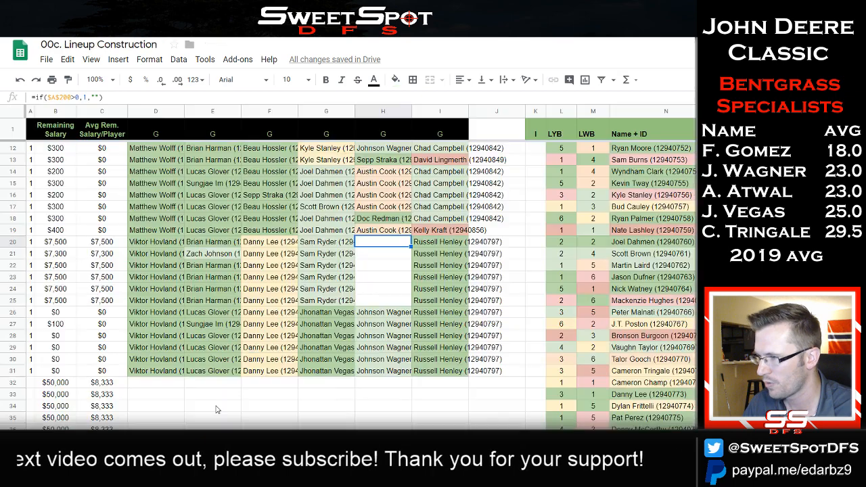
{"action": "key", "text": "ctrl+v"}
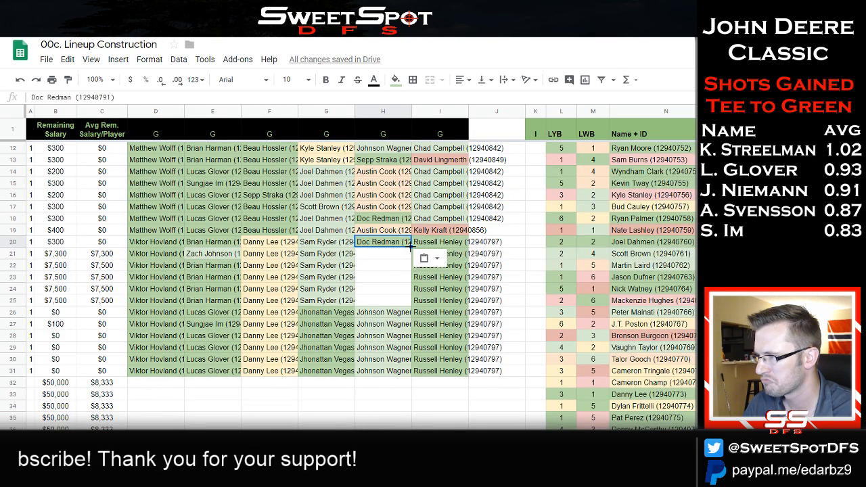
Check the player pool for alternatives in the same salary range, and fill Doc Redman down from H20 through H25.
{"action": "key", "text": "alt+Tab"}
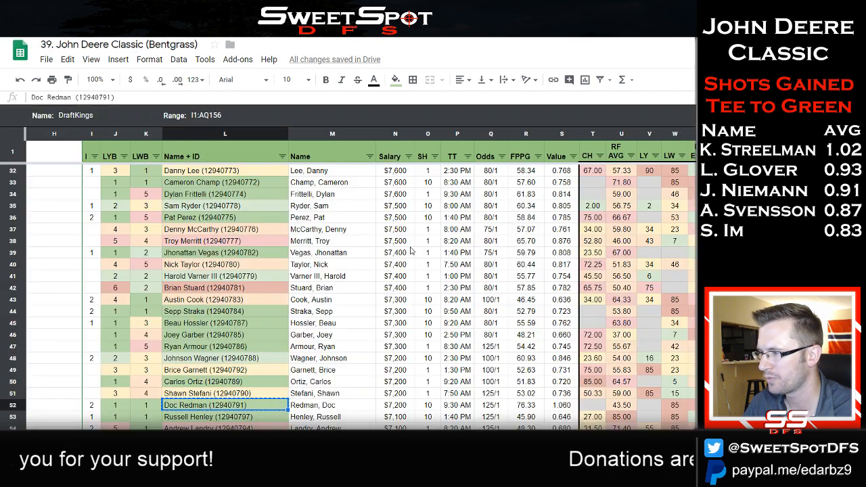
{"action": "scroll", "coordinate": [301, 275], "scroll_direction": "down", "scroll_amount": 5}
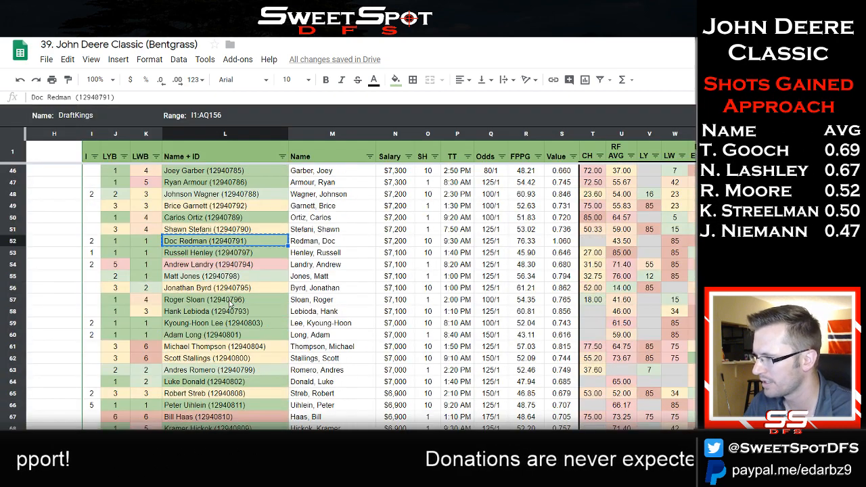
{"action": "scroll", "coordinate": [230, 305], "scroll_direction": "up", "scroll_amount": 6}
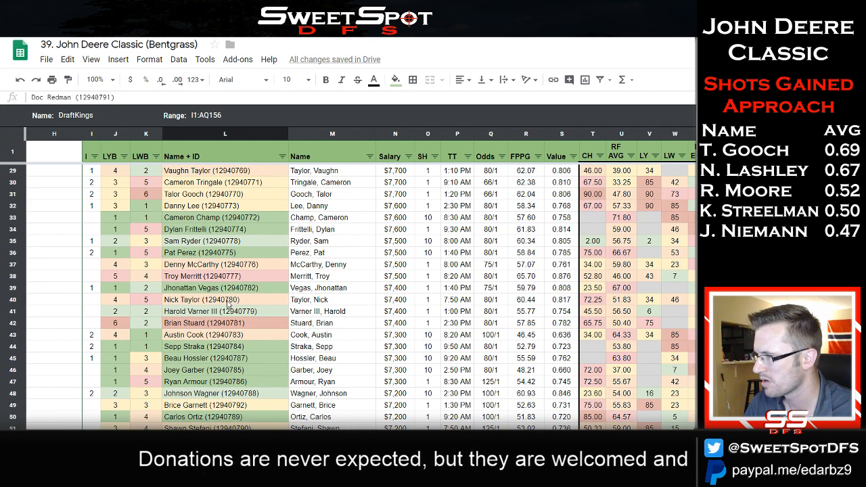
{"action": "scroll", "coordinate": [229, 305], "scroll_direction": "down", "scroll_amount": 2}
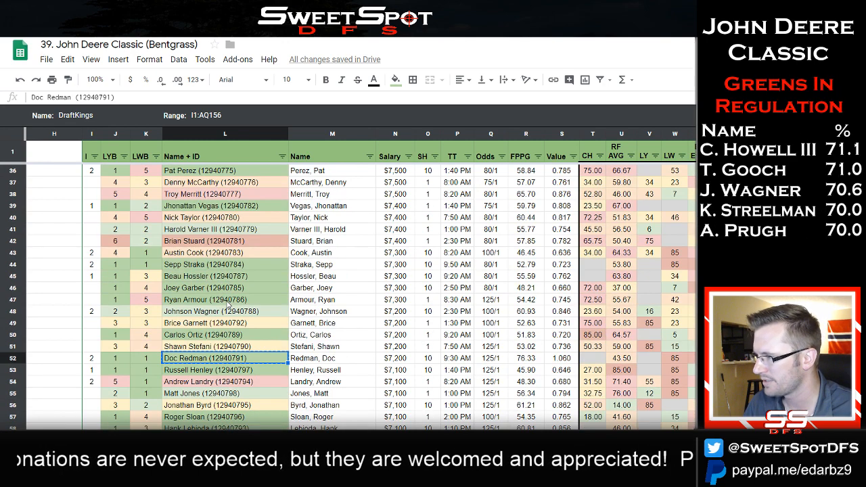
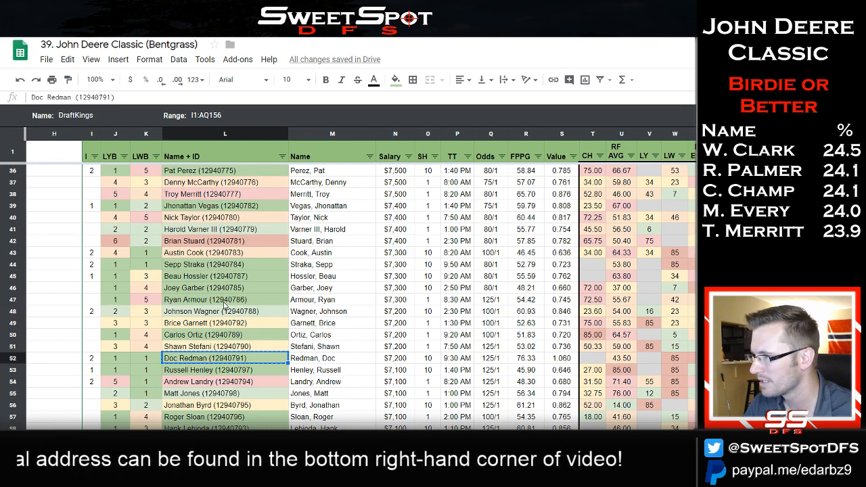
{"action": "key", "text": "alt+Tab"}
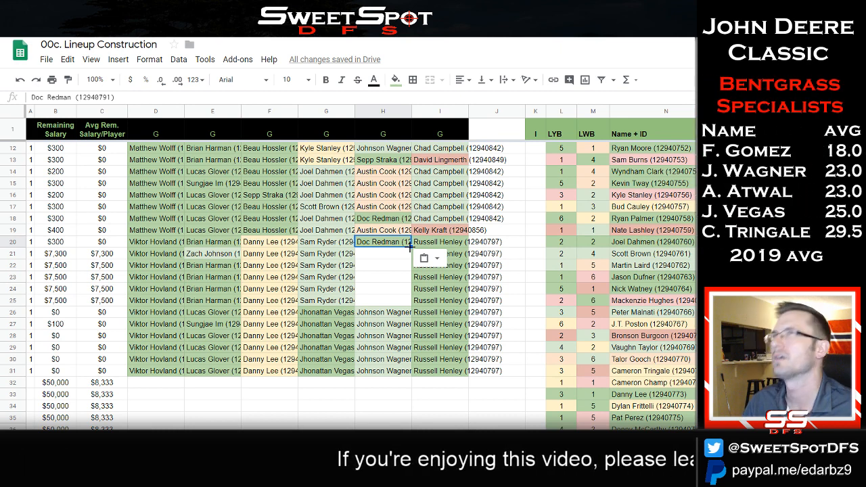
{"action": "left_click_drag", "start_coordinate": [409, 248], "coordinate": [407, 305]}
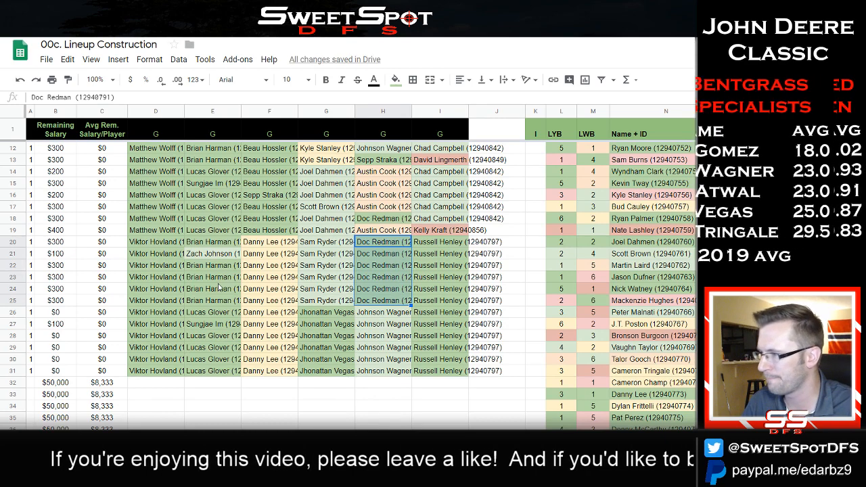
Replace Danny Lee in cell F28 of Lineup Construction with Sam Ryder's Name + ID entry from the player pool.
{"action": "left_click_drag", "start_coordinate": [157, 247], "coordinate": [223, 257]}
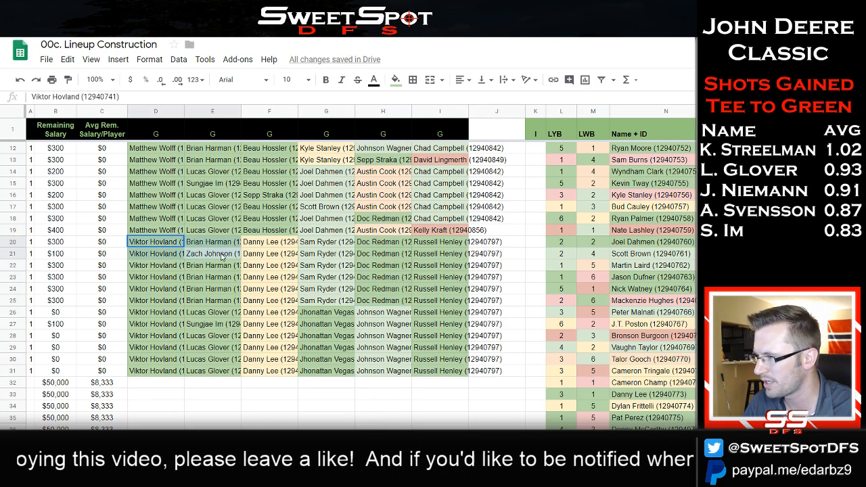
{"action": "left_click", "coordinate": [285, 266]}
{"action": "key", "text": "ctrl+Tab"}
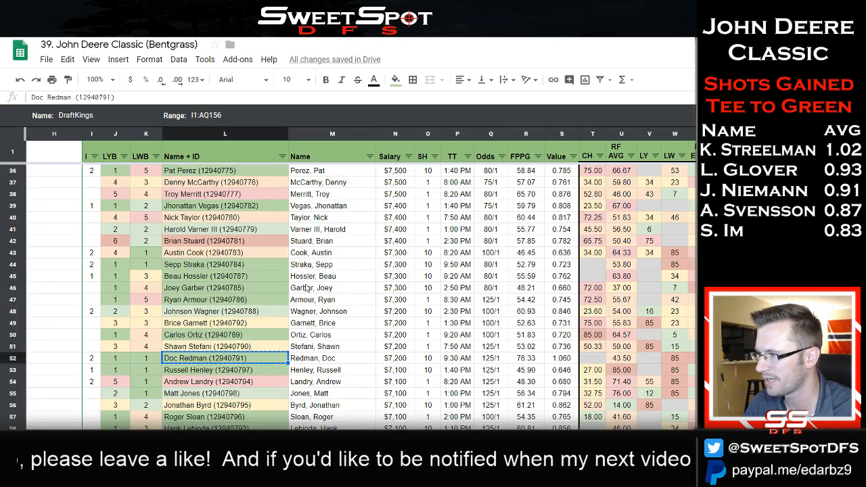
{"action": "scroll", "coordinate": [266, 330], "scroll_direction": "up", "scroll_amount": 5}
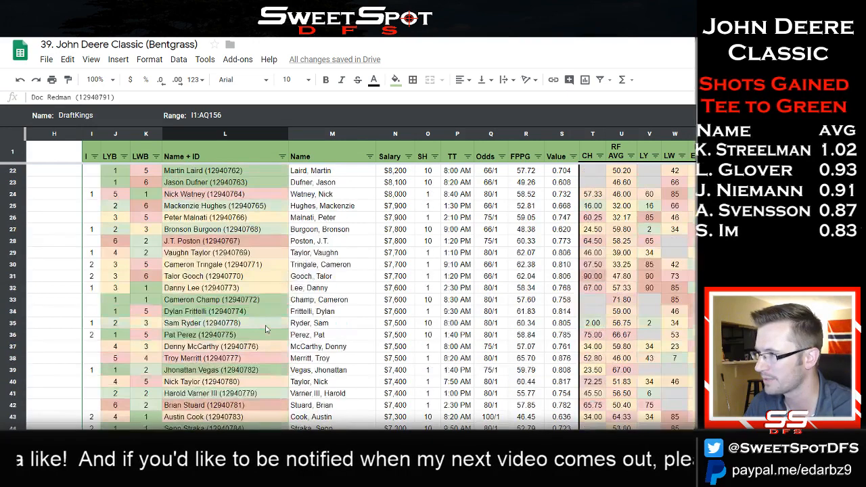
{"action": "left_click_drag", "start_coordinate": [221, 292], "coordinate": [434, 287]}
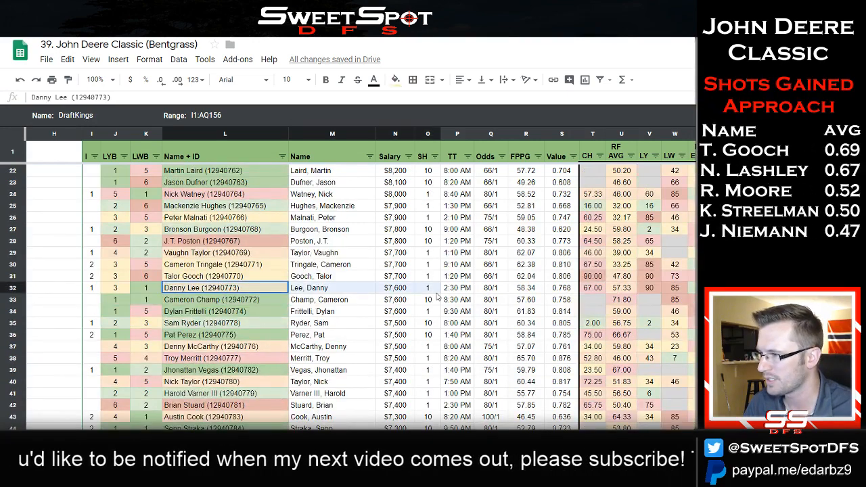
{"action": "left_click", "coordinate": [236, 325]}
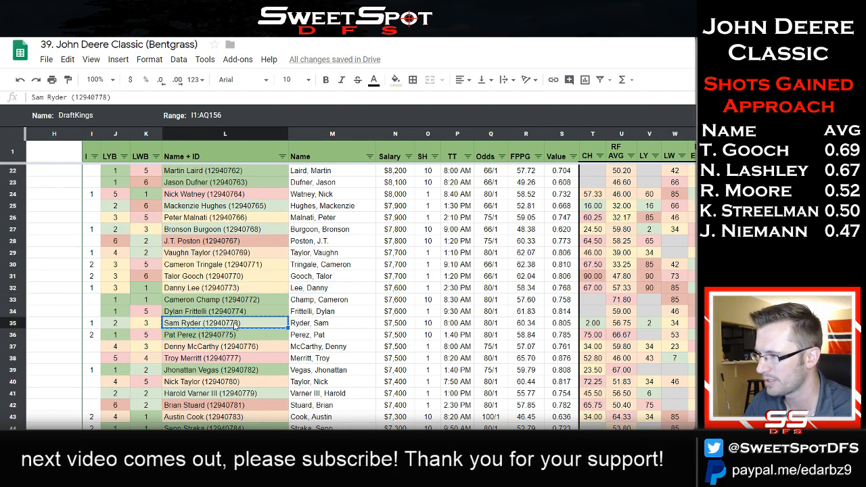
{"action": "key", "text": "alt+Tab"}
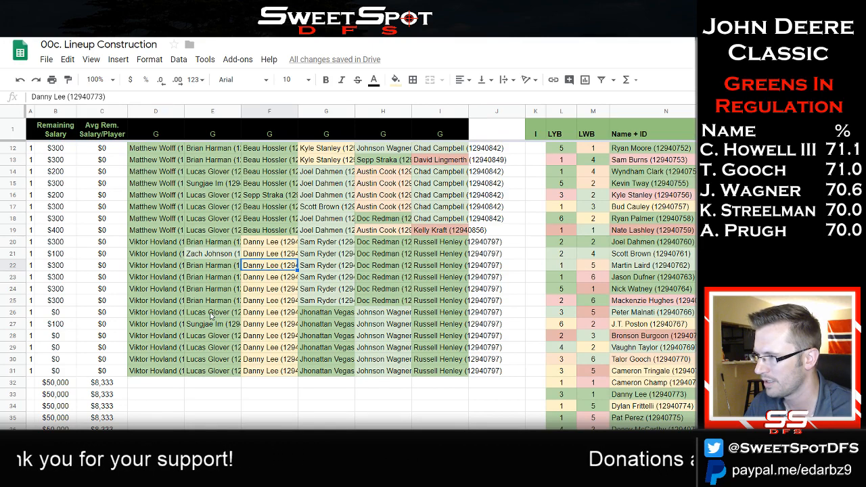
{"action": "left_click", "coordinate": [265, 339]}
{"action": "type", "text": "Sam Ryder (12940776)"}
Replace Danny Lee in cell F22 with Pat Perez's Name + ID entry from the player pool.
{"action": "left_click", "coordinate": [267, 269]}
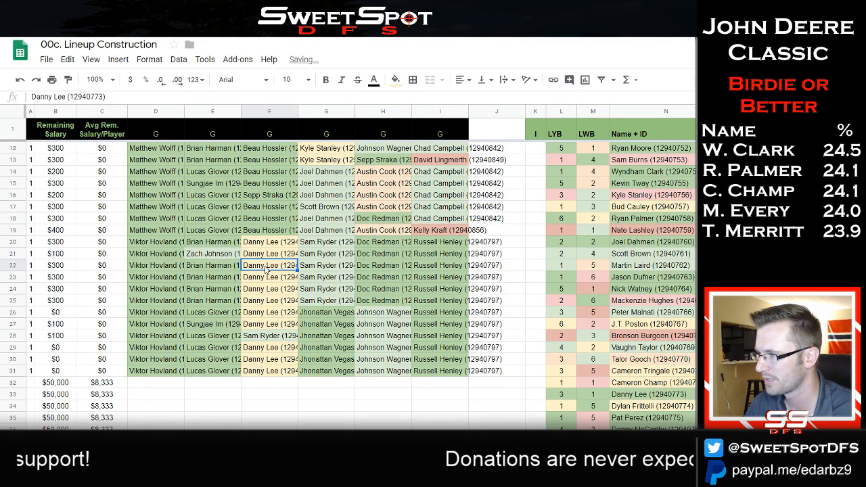
{"action": "key", "text": "ctrl+Tab"}
{"action": "left_click", "coordinate": [215, 336]}
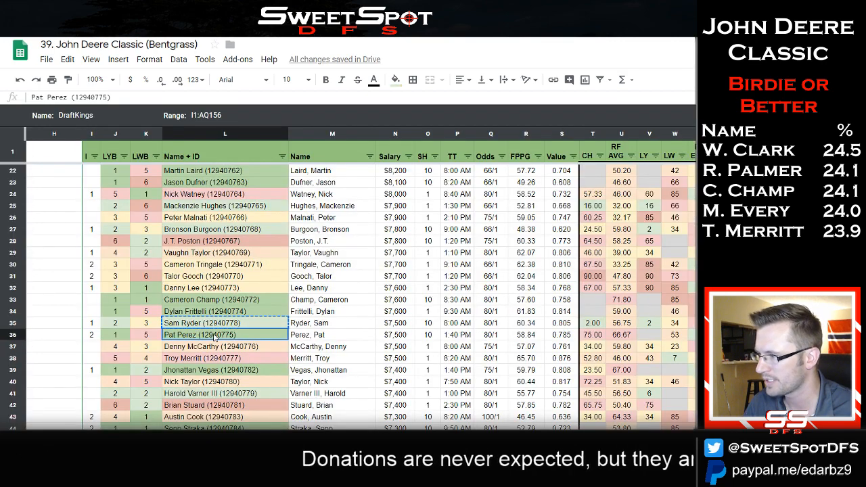
{"action": "key", "text": "ctrl+Tab"}
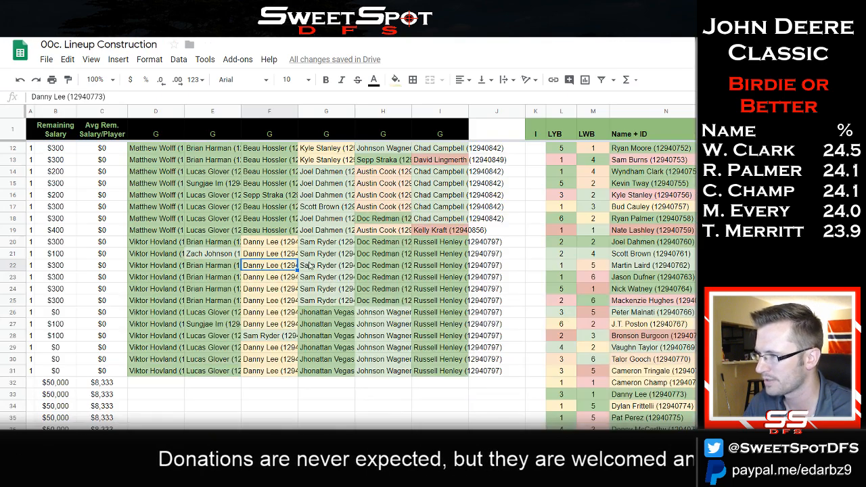
{"action": "type", "text": "Pat Perez (12940775)"}
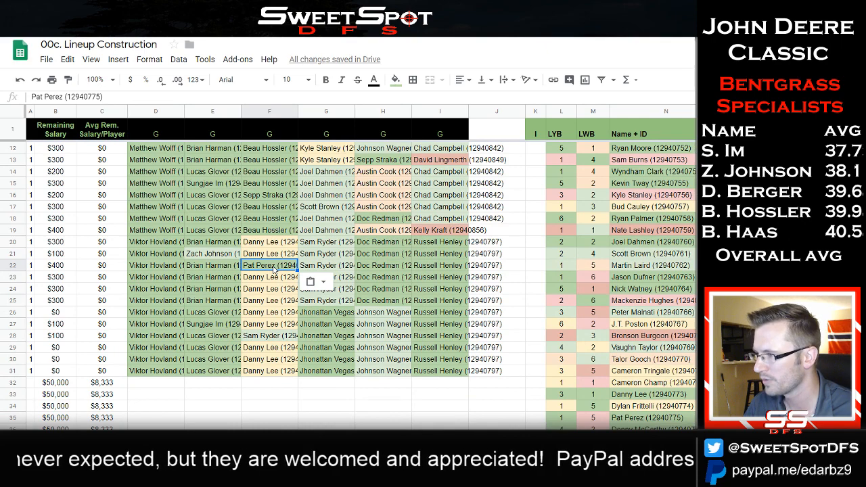
Replace Sam Ryder in cell G23 with Troy Merritt's Name + ID entry from the player pool.
{"action": "left_click", "coordinate": [328, 268]}
{"action": "left_click", "coordinate": [333, 279]}
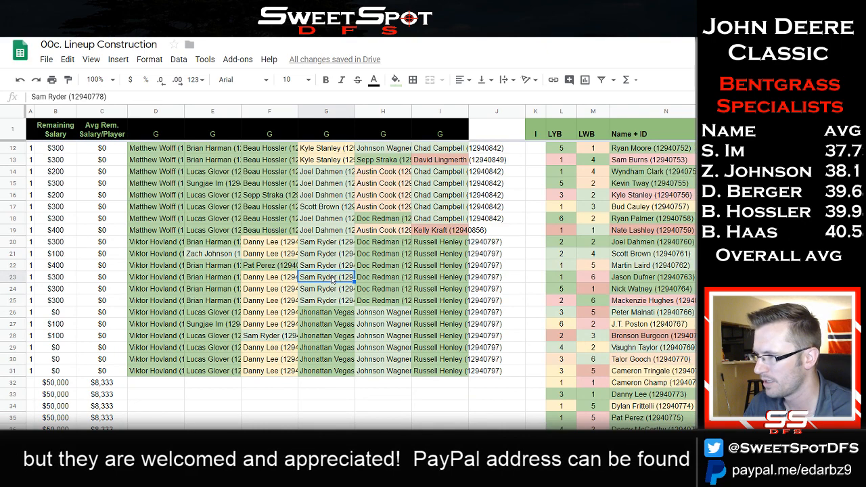
{"action": "key", "text": "ctrl+shift+Tab"}
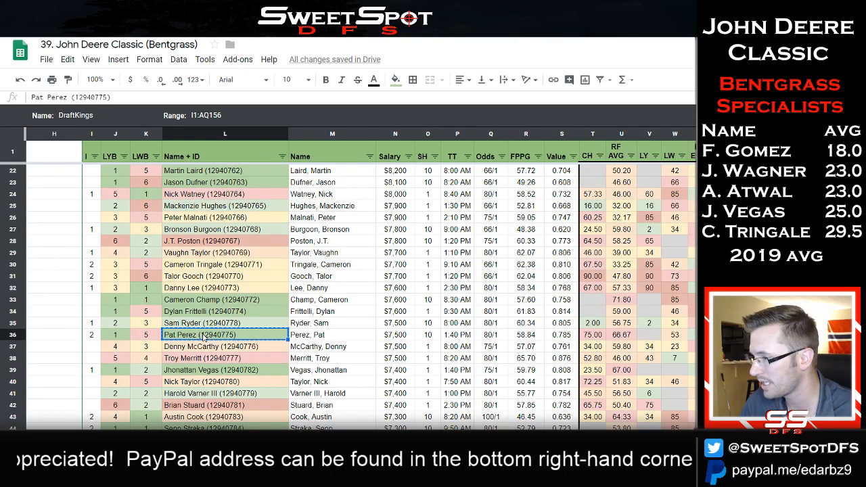
{"action": "left_click", "coordinate": [214, 359]}
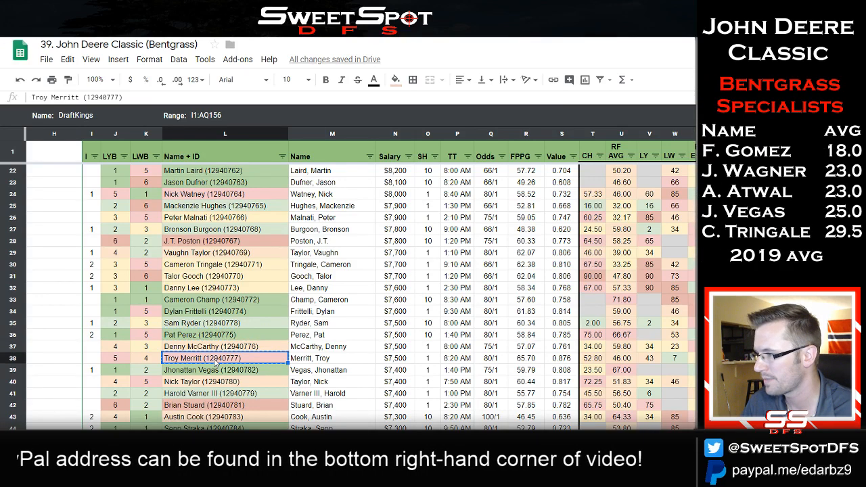
{"action": "key", "text": "ctrl+c"}
{"action": "key", "text": "ctrl+Tab"}
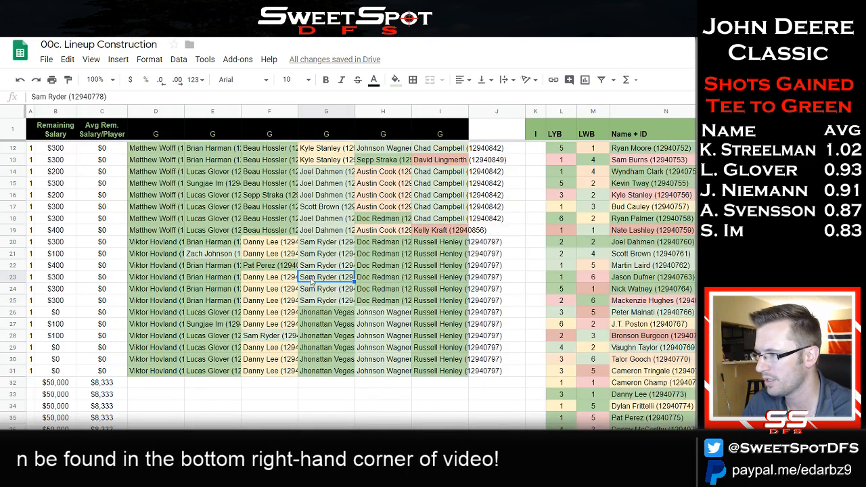
{"action": "key", "text": "ctrl+v"}
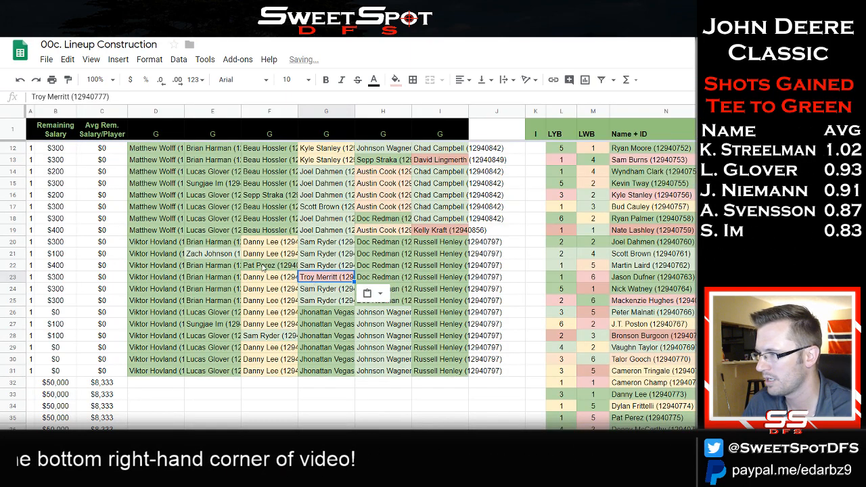
Try Pat Perez in place of Jhonattan Vegas in cell G29 by copying the entry from F22.
{"action": "left_click", "coordinate": [263, 267]}
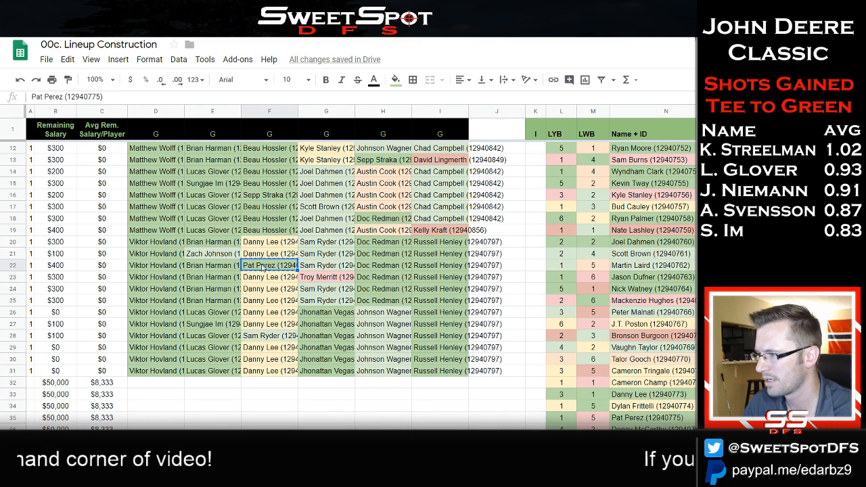
{"action": "key", "text": "ctrl+c"}
{"action": "left_click", "coordinate": [331, 349]}
{"action": "key", "text": "ctrl+v"}
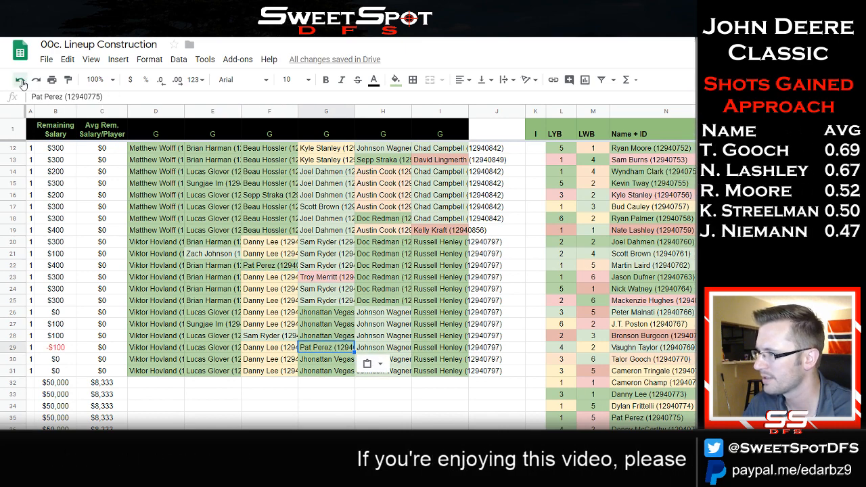
{"action": "key", "text": "Down"}
Copy Beau Hossler's Name + ID entry from the player pool into cell G29 of Lineup Construction.
{"action": "key", "text": "ctrl+Tab"}
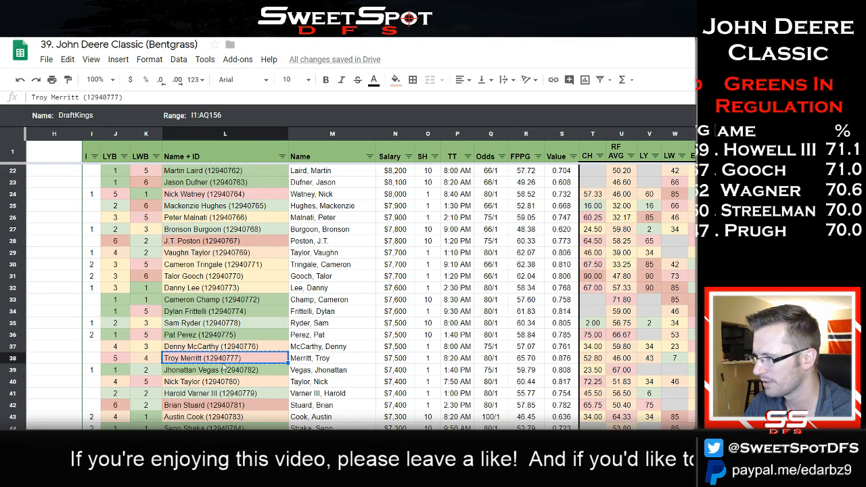
{"action": "scroll", "coordinate": [223, 367], "scroll_direction": "down", "scroll_amount": 1}
{"action": "key", "text": "ctrl+c"}
{"action": "left_click", "coordinate": [232, 383]}
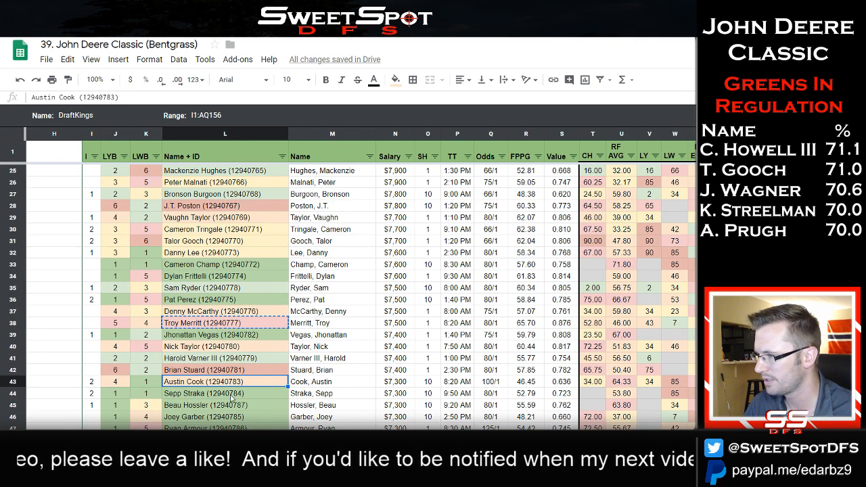
{"action": "left_click", "coordinate": [228, 406]}
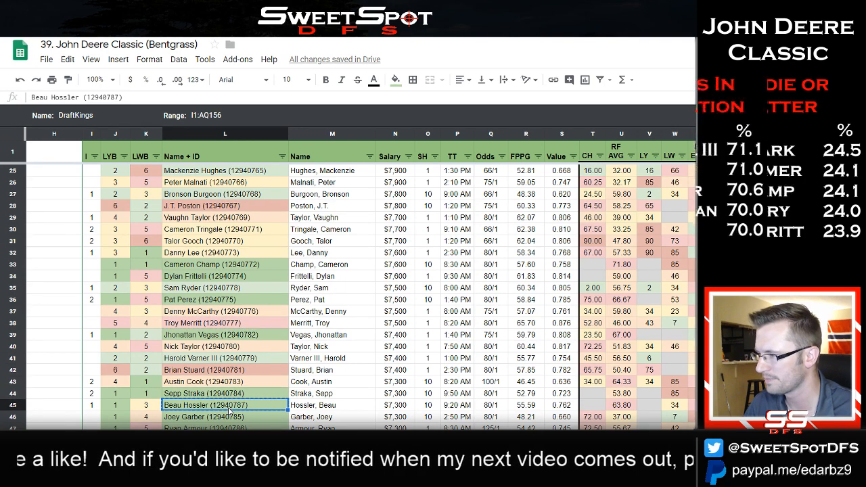
{"action": "key", "text": "alt+Tab"}
{"action": "key", "text": "ctrl+v"}
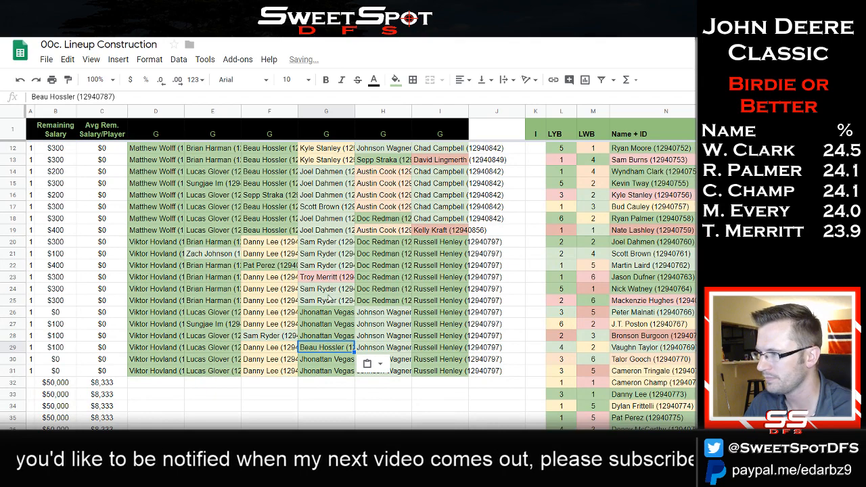
Copy Kyoung-Hoon Lee's Name + ID entry from the player pool into cells H24 and H30 of Lineup Construction.
{"action": "left_click", "coordinate": [387, 290]}
{"action": "key", "text": "alt+Tab"}
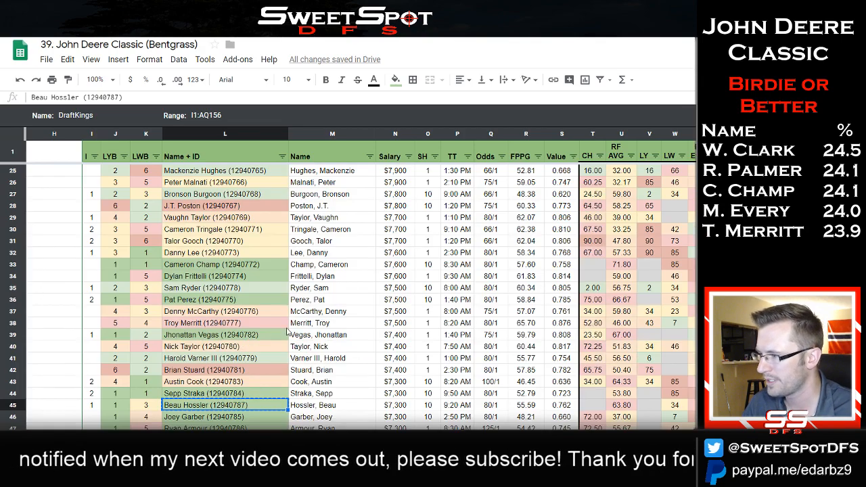
{"action": "scroll", "coordinate": [288, 331], "scroll_direction": "down", "scroll_amount": 5}
{"action": "key", "text": "ctrl+c"}
{"action": "left_click", "coordinate": [224, 288]}
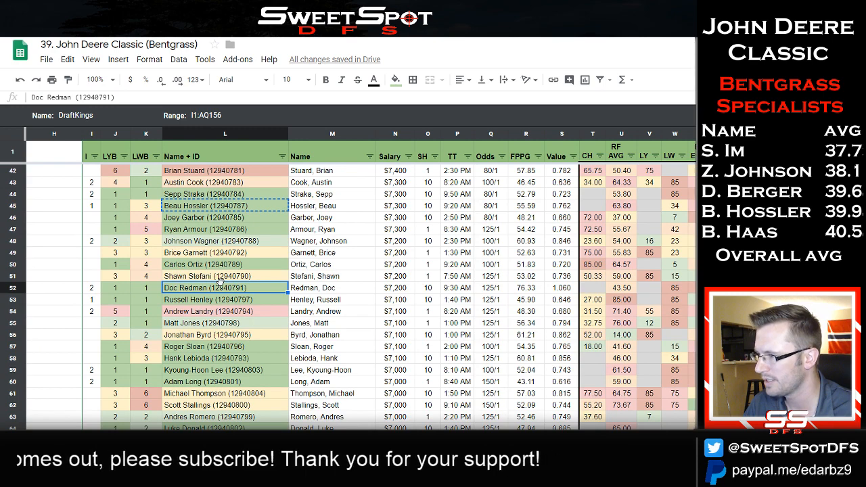
{"action": "left_click", "coordinate": [220, 372]}
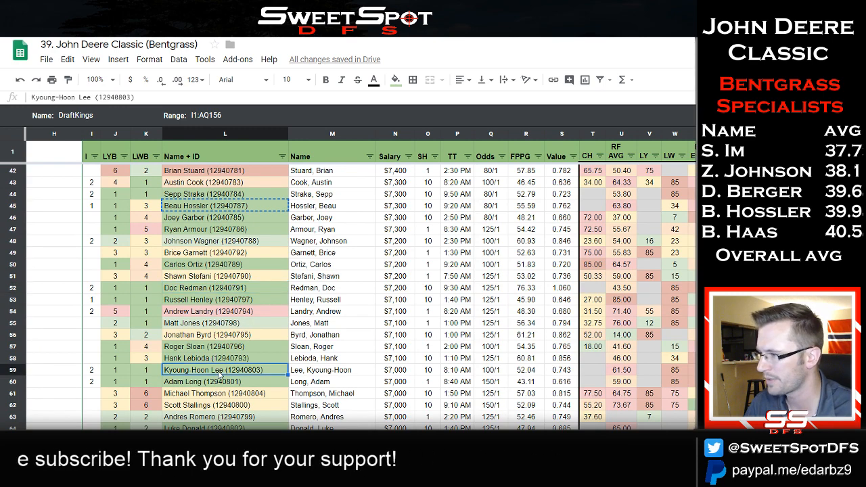
{"action": "key", "text": "ctrl+c"}
{"action": "key", "text": "ctrl+Tab"}
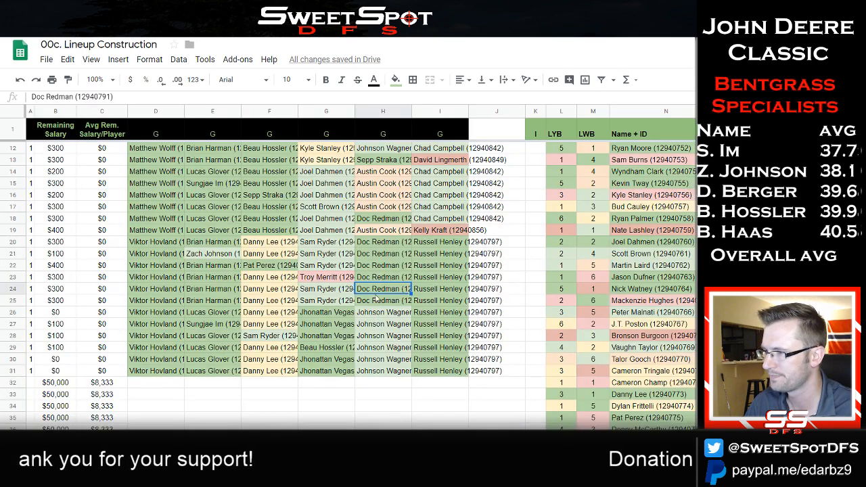
{"action": "key", "text": "ctrl+v"}
{"action": "left_click", "coordinate": [383, 359]}
{"action": "key", "text": "ctrl+v"}
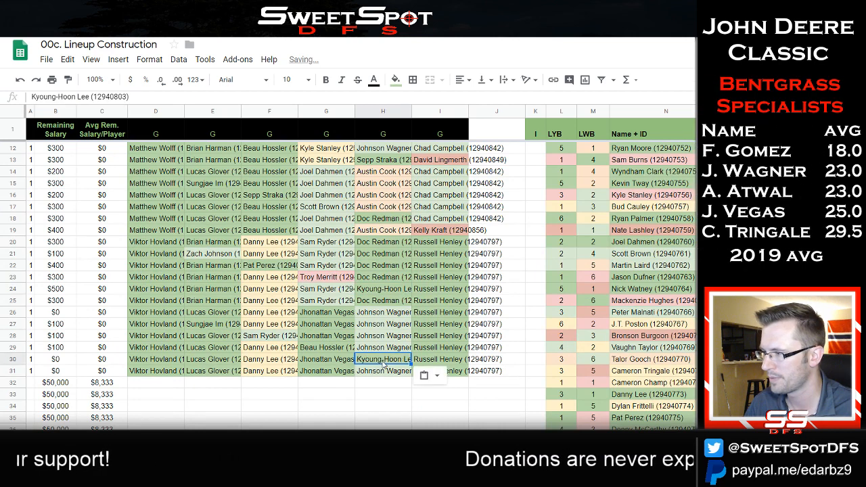
Replace Russell Henley in cells I25 and I31 with the copied Kyoung-Hoon Lee entry.
{"action": "left_click", "coordinate": [444, 305]}
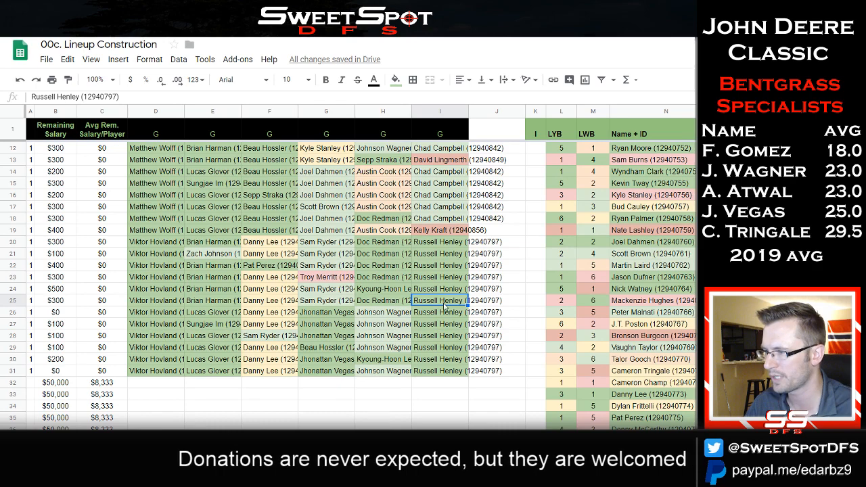
{"action": "key", "text": "ctrl+v"}
{"action": "left_click", "coordinate": [436, 372]}
{"action": "key", "text": "ctrl+v"}
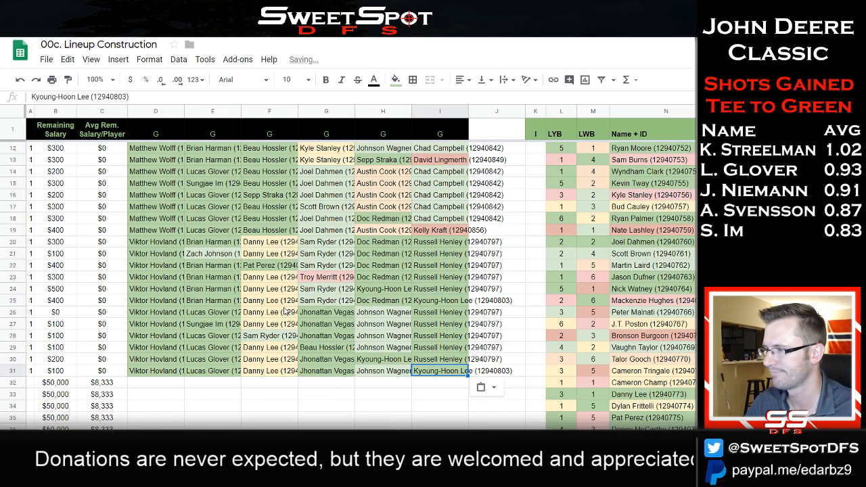
Copy Joaquin Niemann's Name + ID entry from the player pool into cell D32 and fill it down through D38.
{"action": "scroll", "coordinate": [279, 308], "scroll_direction": "down", "scroll_amount": 5}
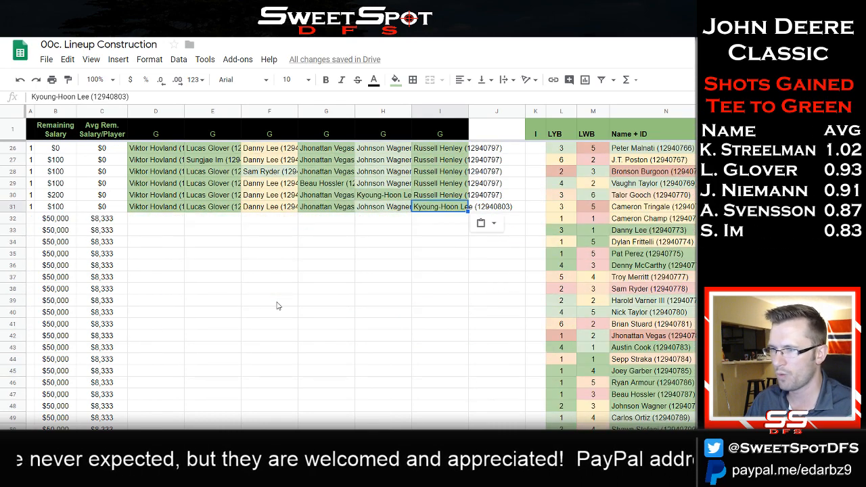
{"action": "key", "text": "alt+Tab"}
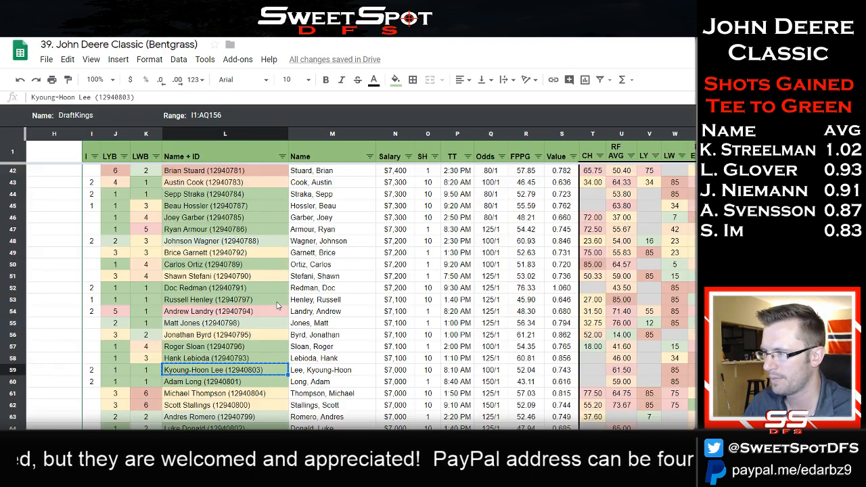
{"action": "scroll", "coordinate": [278, 306], "scroll_direction": "up", "scroll_amount": 14}
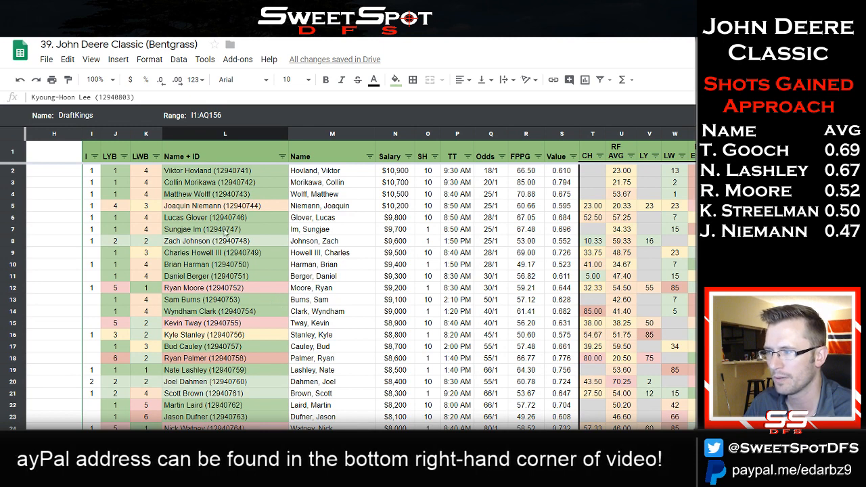
{"action": "left_click", "coordinate": [235, 209]}
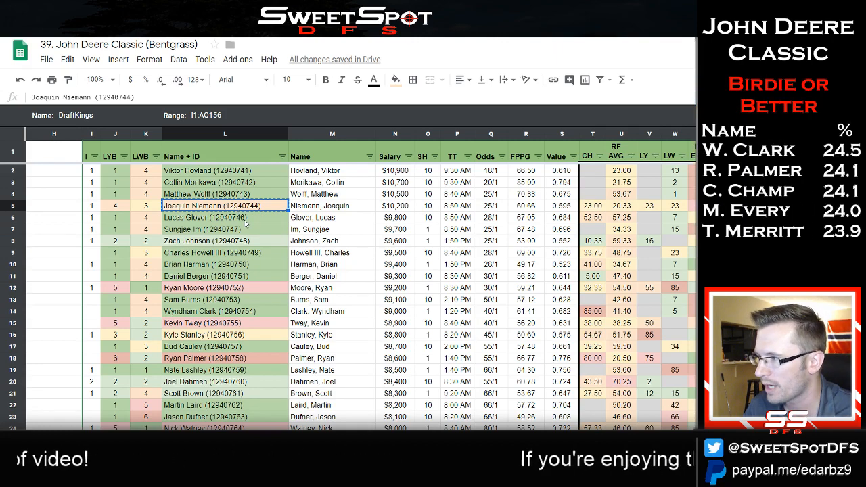
{"action": "key", "text": "alt+Tab"}
{"action": "left_click", "coordinate": [154, 218]}
{"action": "key", "text": "ctrl+v"}
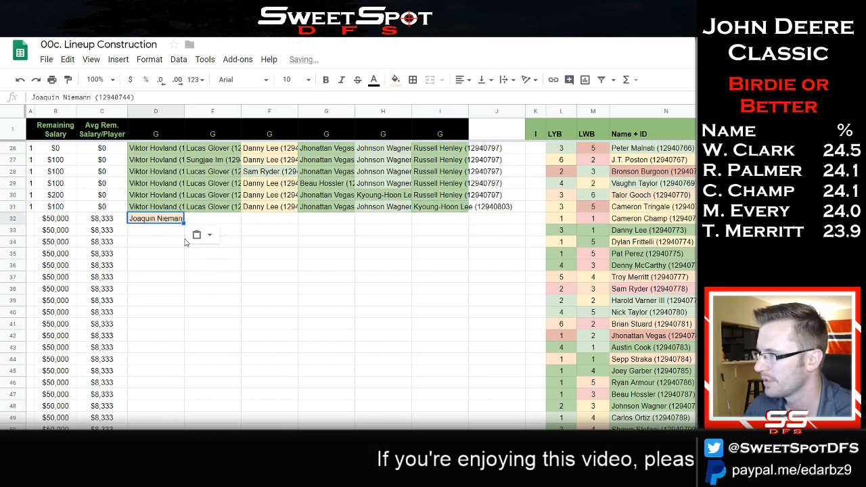
{"action": "left_click_drag", "start_coordinate": [184, 223], "coordinate": [183, 290]}
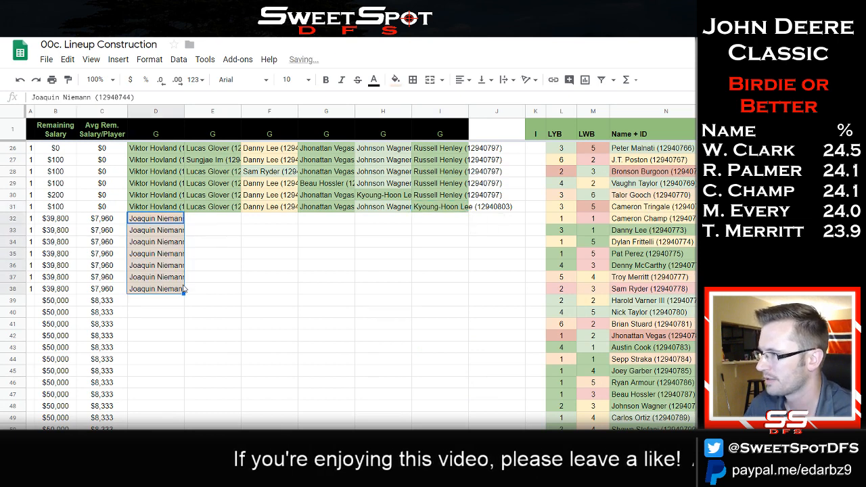
Clear the extra Joaquin Niemann entry from cell D38.
{"action": "left_click", "coordinate": [177, 306]}
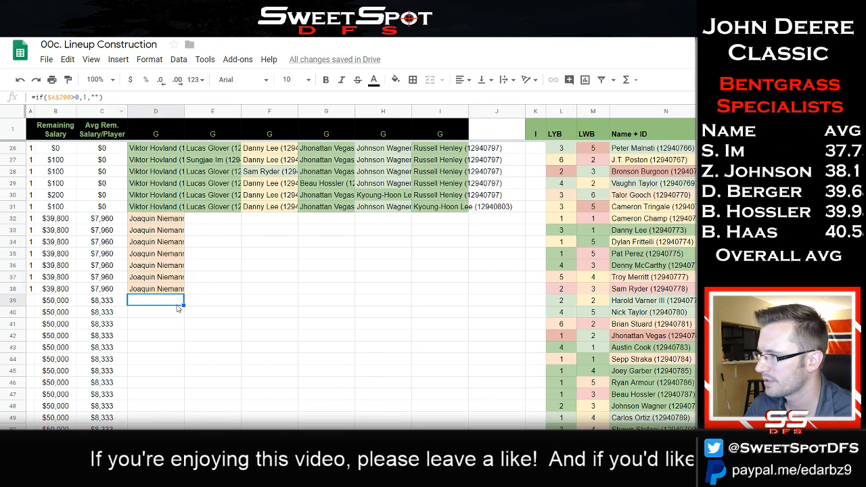
{"action": "left_click", "coordinate": [179, 290]}
{"action": "key", "text": "Delete"}
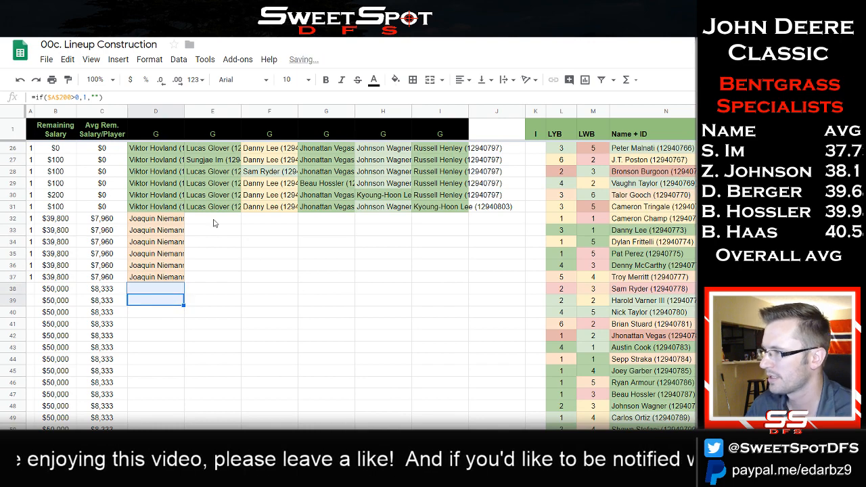
Copy Sungjae Im's Name + ID entry from the player pool into cell E32 and fill it down through E37.
{"action": "left_click", "coordinate": [213, 218]}
{"action": "key", "text": "alt+Tab"}
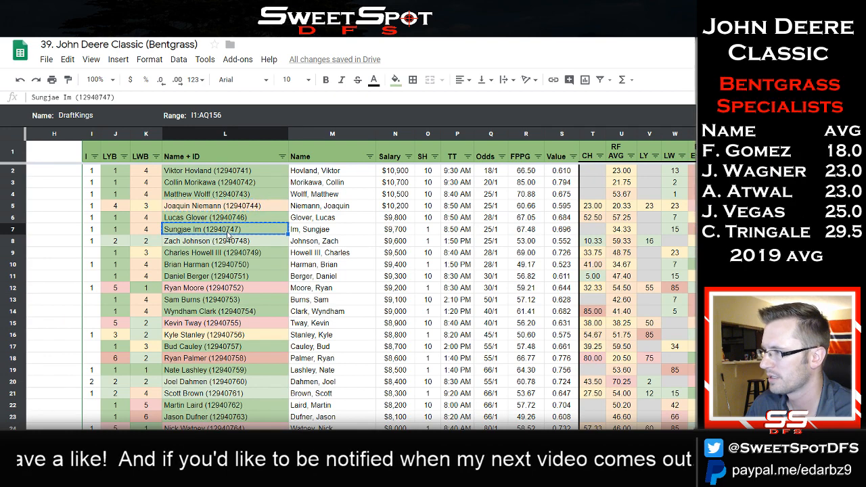
{"action": "key", "text": "alt+Tab"}
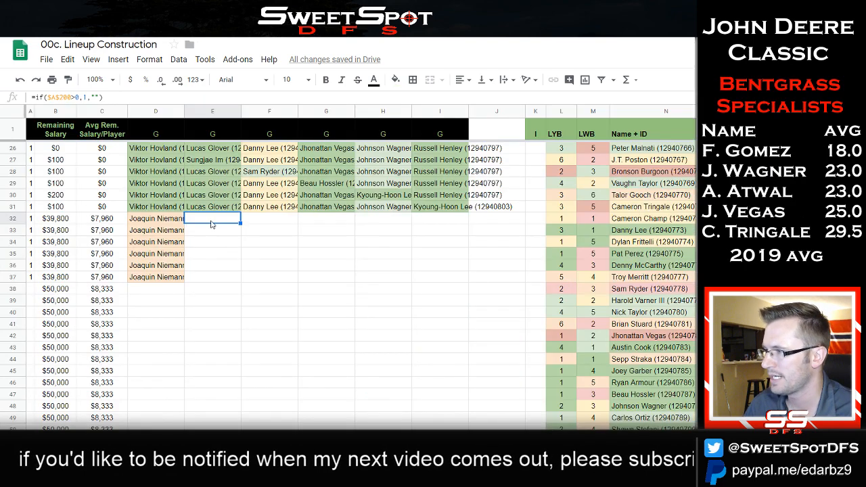
{"action": "key", "text": "ctrl+v"}
{"action": "left_click_drag", "start_coordinate": [240, 224], "coordinate": [227, 277]}
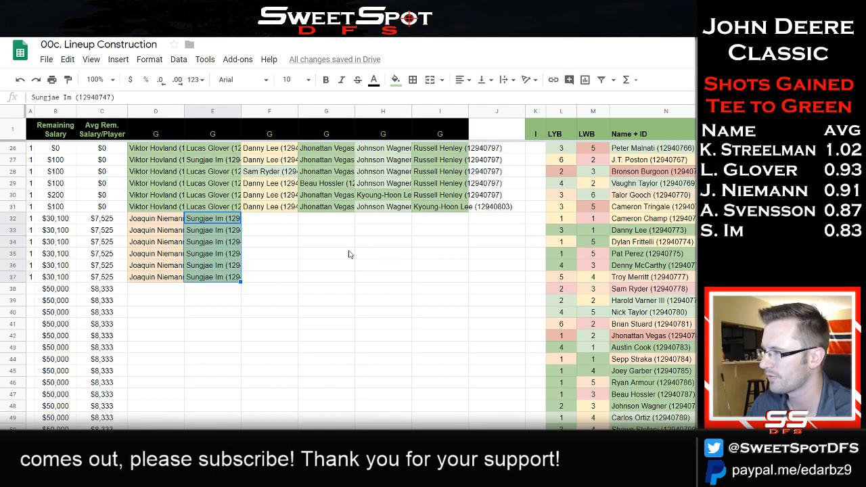
Copy Scott Brown's Name + ID entry from the player pool into cell G32 and fill it down through G37.
{"action": "key", "text": "alt+Tab"}
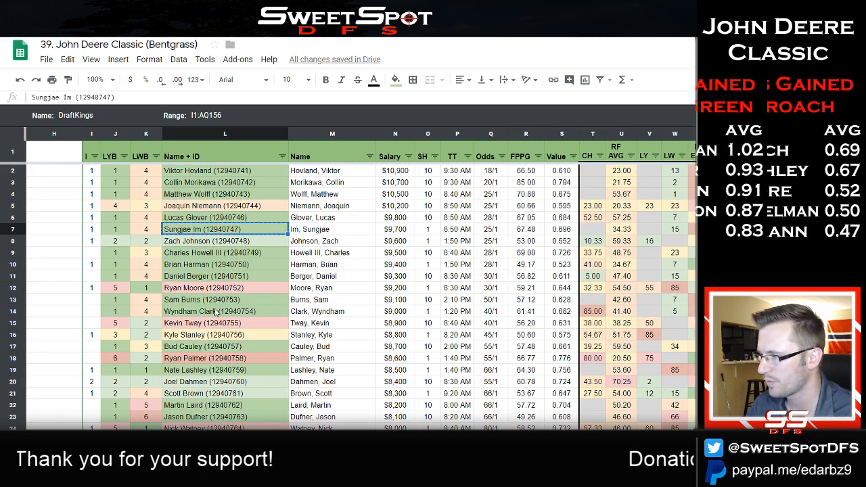
{"action": "scroll", "coordinate": [216, 312], "scroll_direction": "down", "scroll_amount": 6}
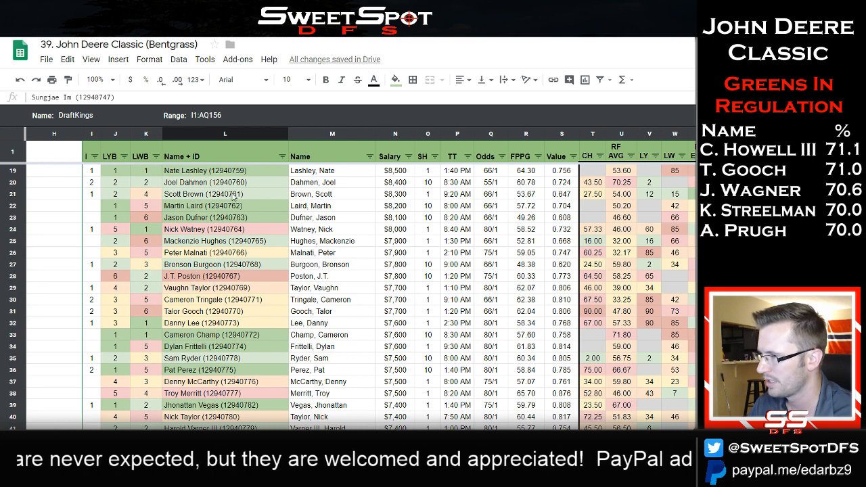
{"action": "left_click", "coordinate": [234, 195]}
{"action": "key", "text": "ctrl+c"}
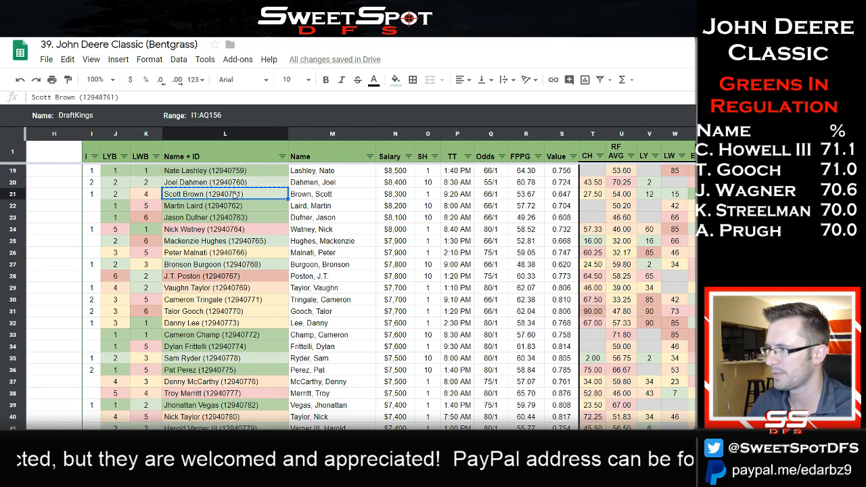
{"action": "key", "text": "ctrl+Tab"}
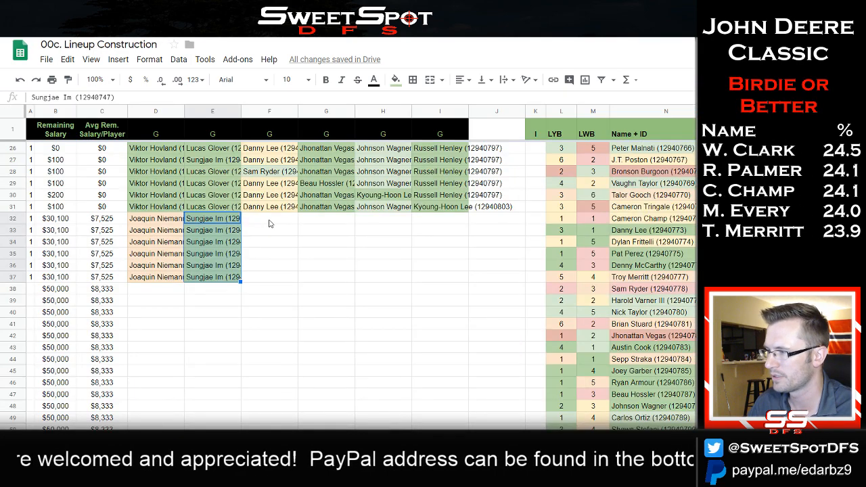
{"action": "left_click", "coordinate": [313, 224]}
{"action": "key", "text": "ctrl+v"}
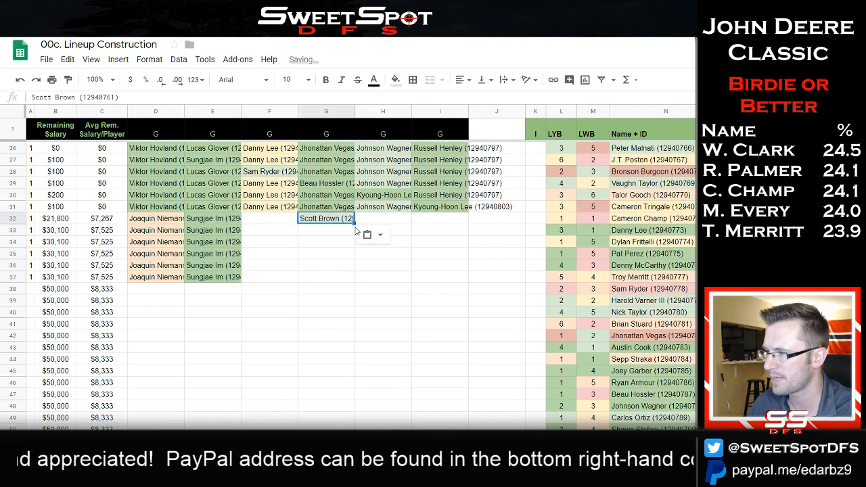
{"action": "left_click_drag", "start_coordinate": [353, 222], "coordinate": [348, 278]}
Filter the player pool's I column to show only golfers with the value 1.
{"action": "left_click", "coordinate": [283, 219]}
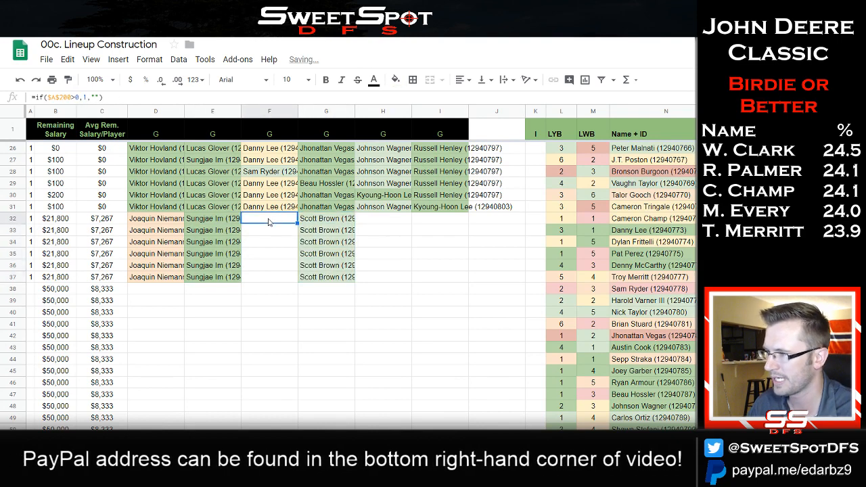
{"action": "key", "text": "alt+Tab"}
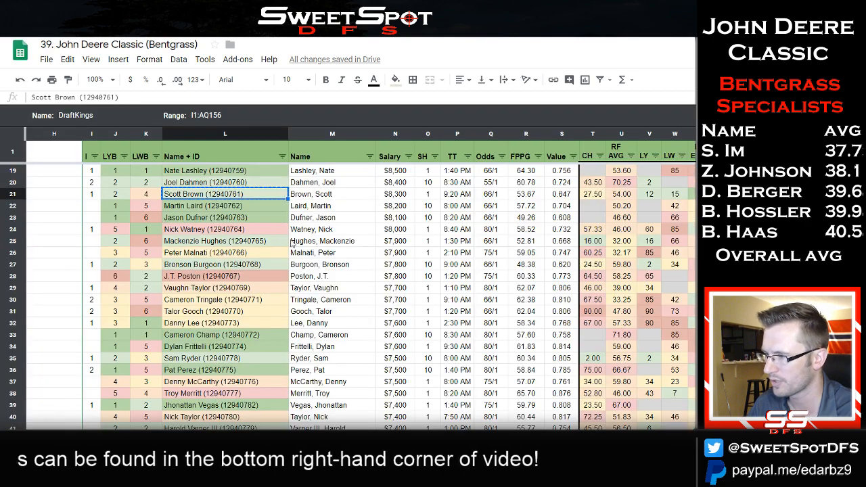
{"action": "scroll", "coordinate": [274, 319], "scroll_direction": "down", "scroll_amount": 3}
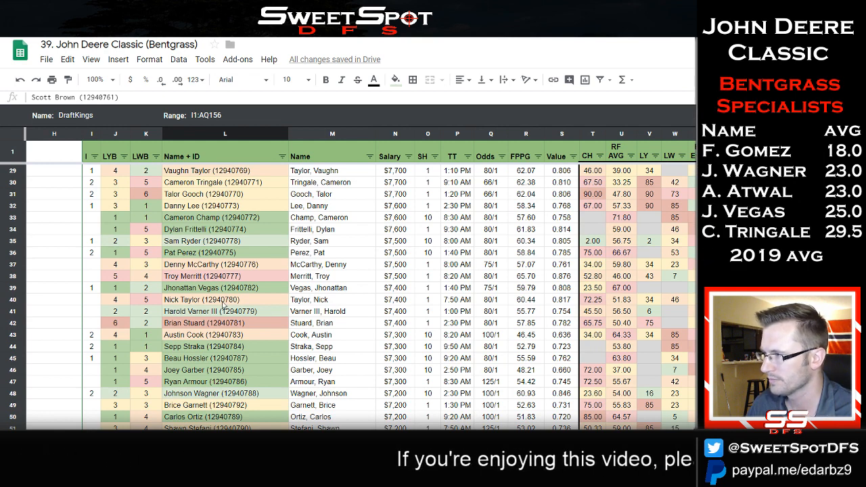
{"action": "left_click", "coordinate": [95, 157]}
{"action": "left_click", "coordinate": [146, 259]}
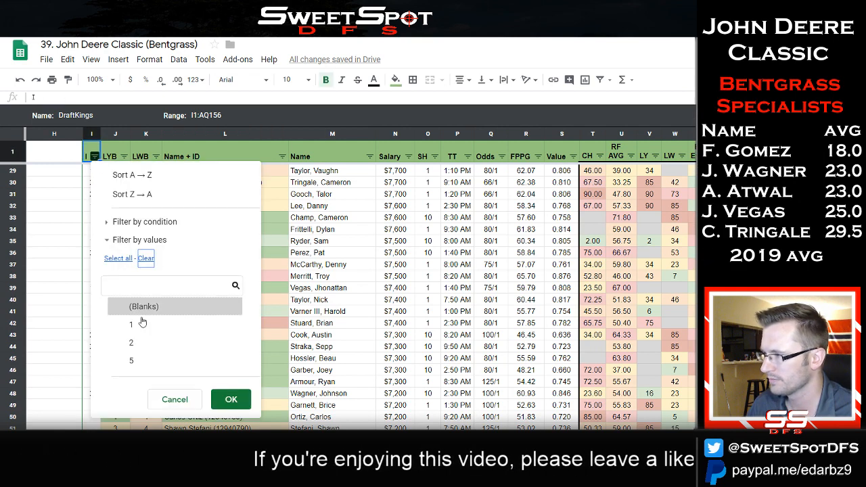
{"action": "left_click", "coordinate": [130, 325]}
{"action": "left_click", "coordinate": [231, 400]}
{"action": "scroll", "coordinate": [382, 272], "scroll_direction": "up", "scroll_amount": 3}
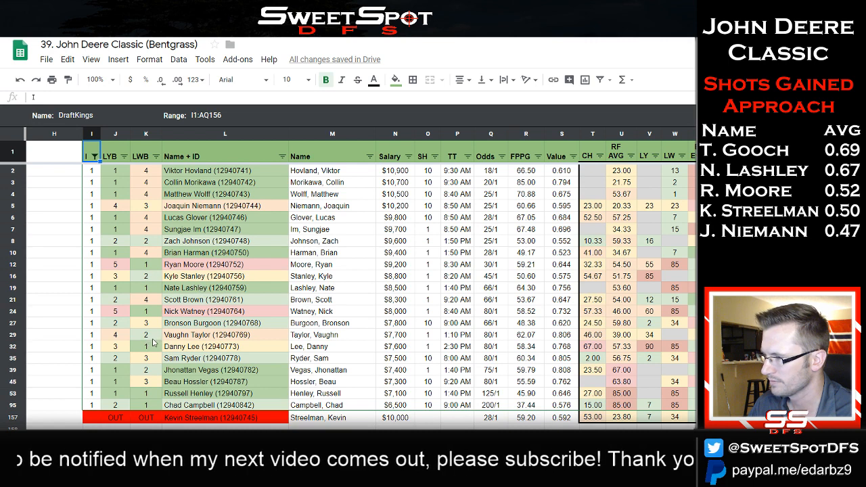
Compare Jhonattan Vegas, Beau Hossler and Russell Henley in the filtered pool and copy Russell Henley's Name + ID entry.
{"action": "left_click", "coordinate": [206, 383]}
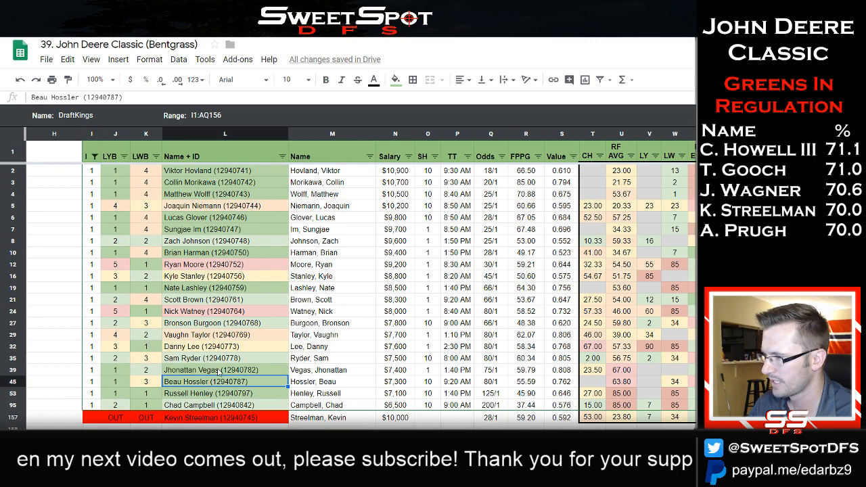
{"action": "left_click_drag", "start_coordinate": [219, 373], "coordinate": [239, 401]}
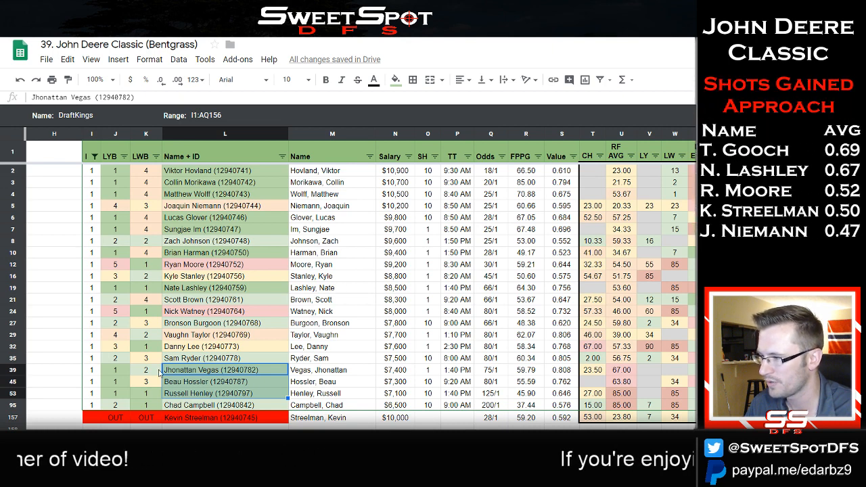
{"action": "left_click", "coordinate": [201, 394]}
{"action": "key", "text": "ctrl+c"}
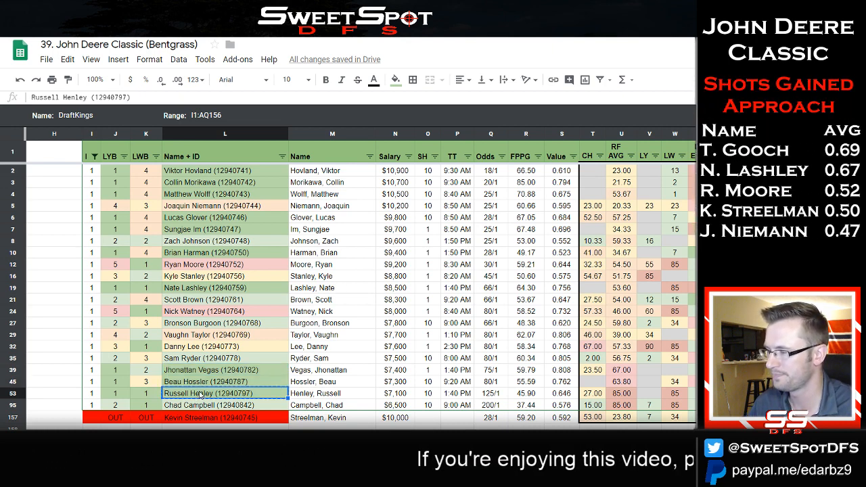
Check how often Russell Henley is already used in the Viktor Hovland and Lucas Glover lineups, then return to the player pool.
{"action": "key", "text": "alt+Tab"}
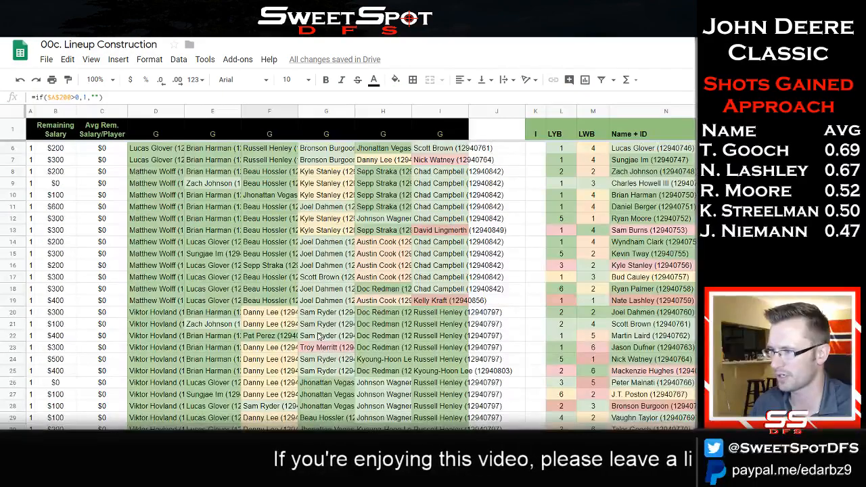
{"action": "scroll", "coordinate": [319, 336], "scroll_direction": "down", "scroll_amount": 2}
{"action": "left_click_drag", "start_coordinate": [442, 234], "coordinate": [443, 361]}
{"action": "scroll", "coordinate": [436, 365], "scroll_direction": "up", "scroll_amount": 3}
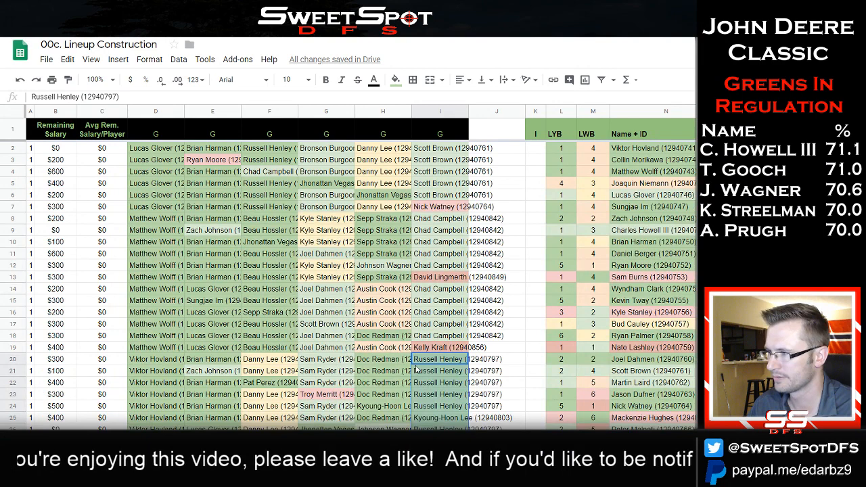
{"action": "left_click_drag", "start_coordinate": [279, 150], "coordinate": [277, 230]}
{"action": "scroll", "coordinate": [377, 328], "scroll_direction": "down", "scroll_amount": 5}
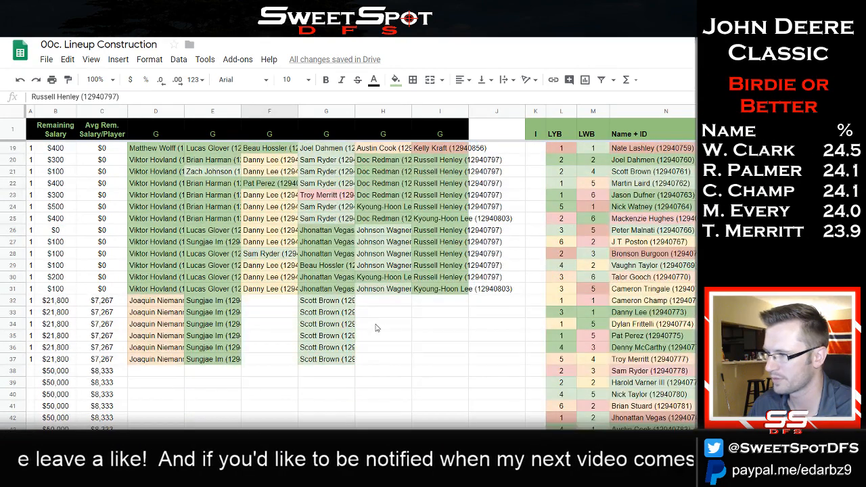
{"action": "key", "text": "alt+Tab"}
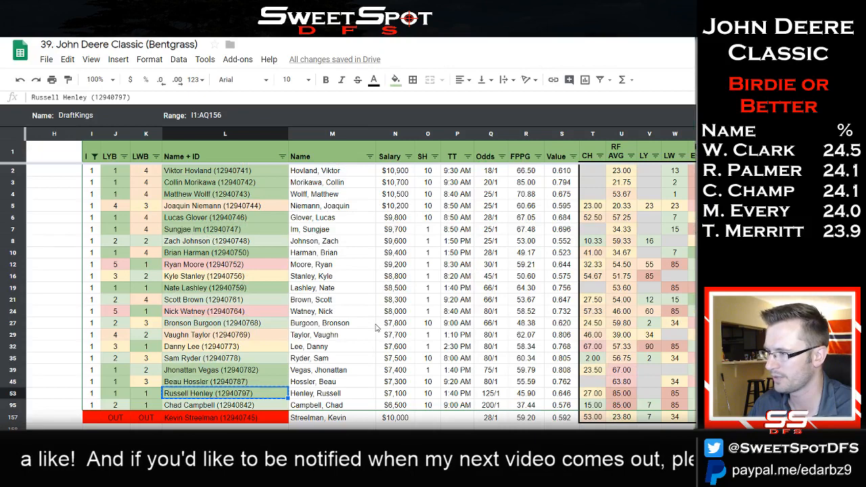
Weigh Jhonattan Vegas against Russell Henley in the player pool, check their use in the existing lineups, and copy Jhonattan Vegas's Name + ID entry.
{"action": "left_click", "coordinate": [210, 379]}
{"action": "left_click", "coordinate": [228, 372]}
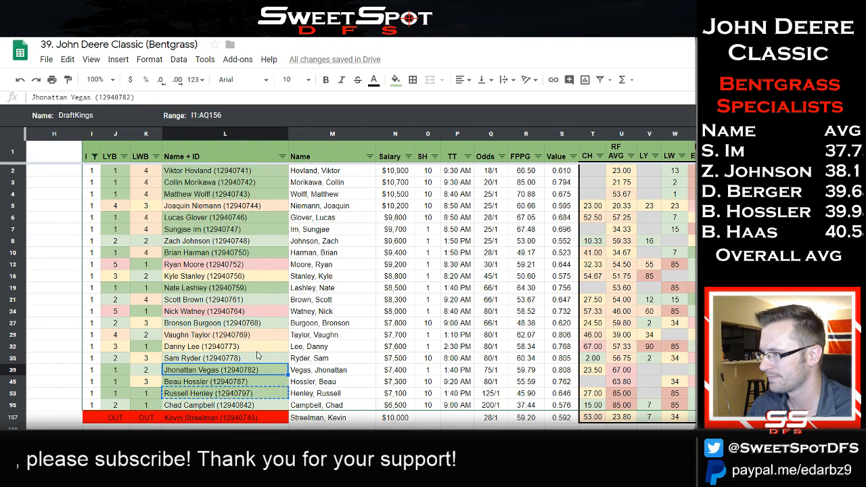
{"action": "key", "text": "alt+Tab"}
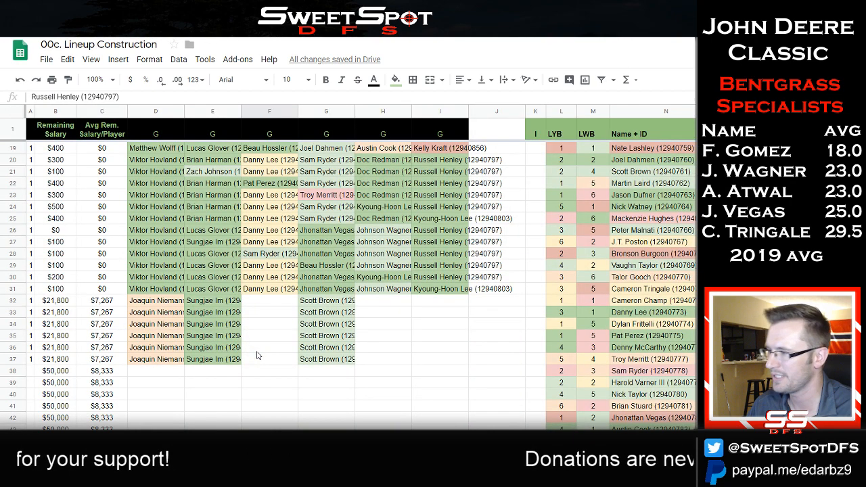
{"action": "key", "text": "alt+Tab"}
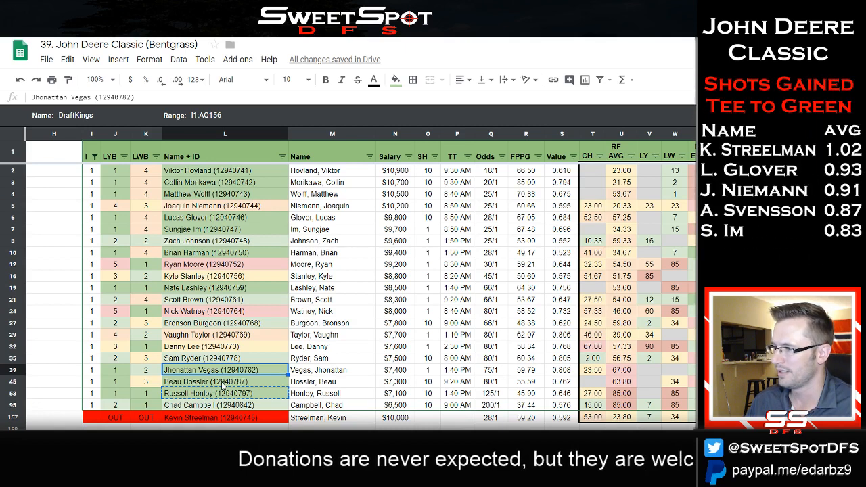
{"action": "left_click", "coordinate": [232, 395]}
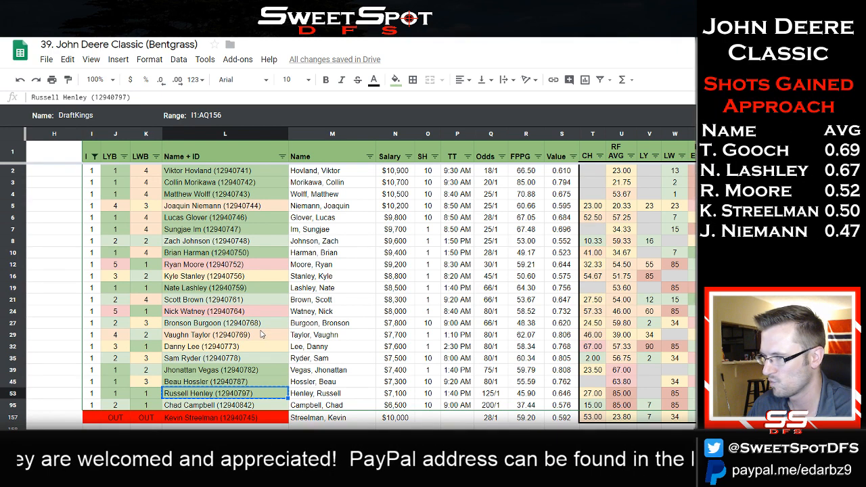
{"action": "left_click", "coordinate": [236, 371]}
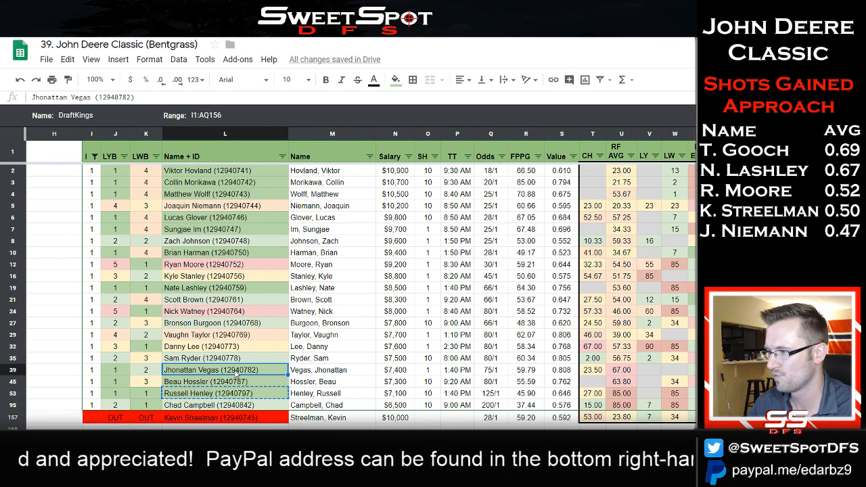
{"action": "key", "text": "ctrl+c"}
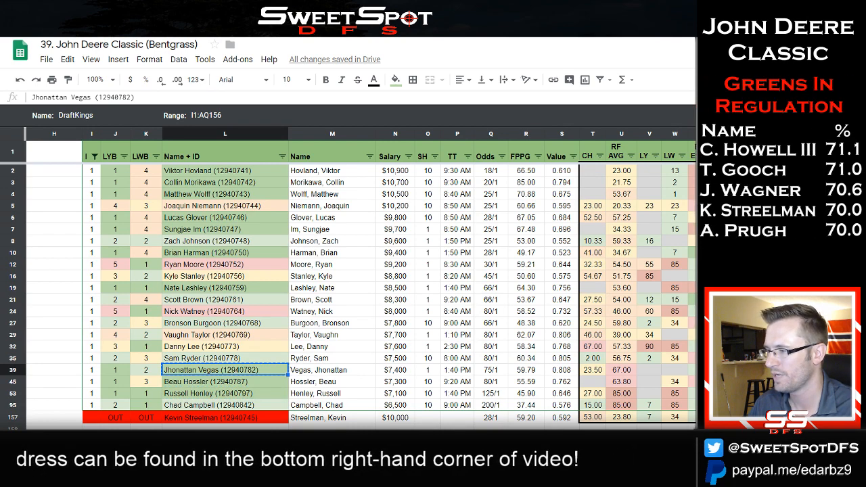
Sort the player pool by SG: APP from Z to A.
{"action": "scroll", "coordinate": [512, 161], "scroll_direction": "right", "scroll_amount": 6}
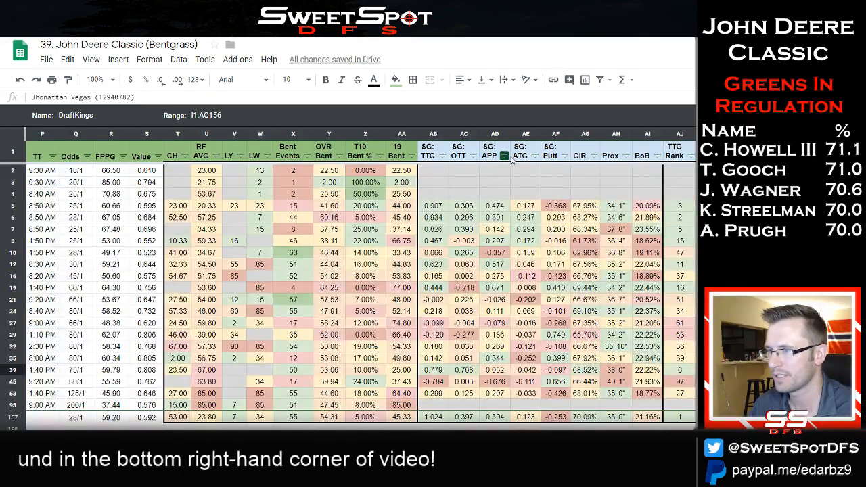
{"action": "left_click", "coordinate": [504, 155]}
{"action": "left_click", "coordinate": [455, 195]}
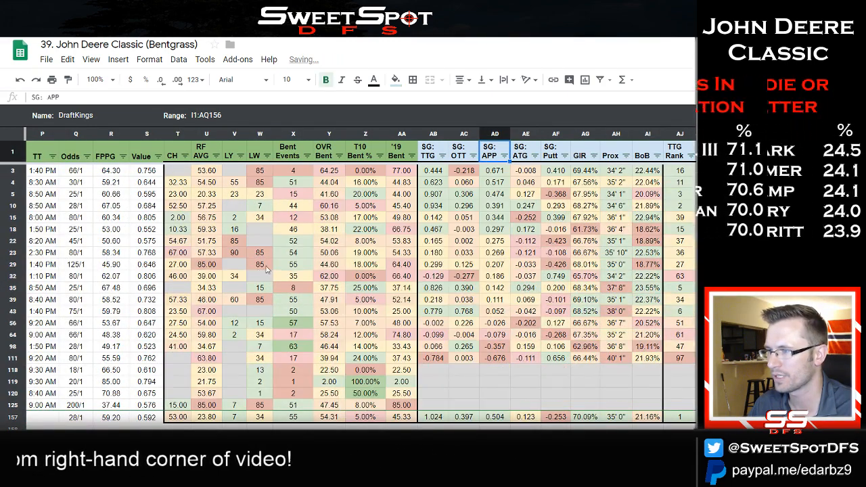
Examine the strokes gained statistics and ranks of the filtered golfers, including Russell Henley, Vaughn Taylor and Beau Hossler.
{"action": "scroll", "coordinate": [357, 302], "scroll_direction": "left", "scroll_amount": 7}
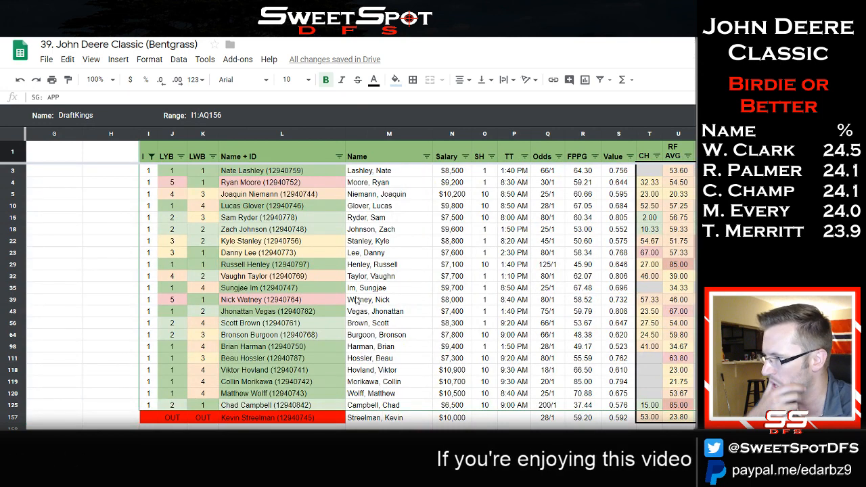
{"action": "left_click", "coordinate": [284, 264]}
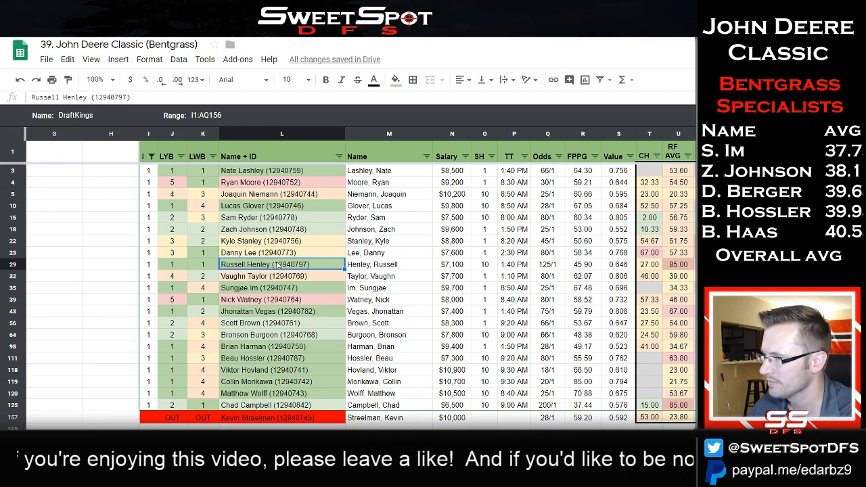
{"action": "scroll", "coordinate": [359, 284], "scroll_direction": "right", "scroll_amount": 10}
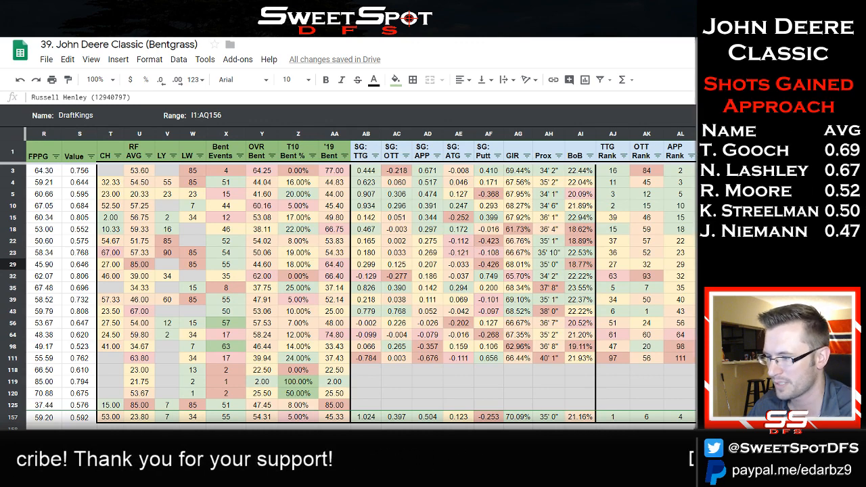
{"action": "scroll", "coordinate": [363, 287], "scroll_direction": "right", "scroll_amount": 2}
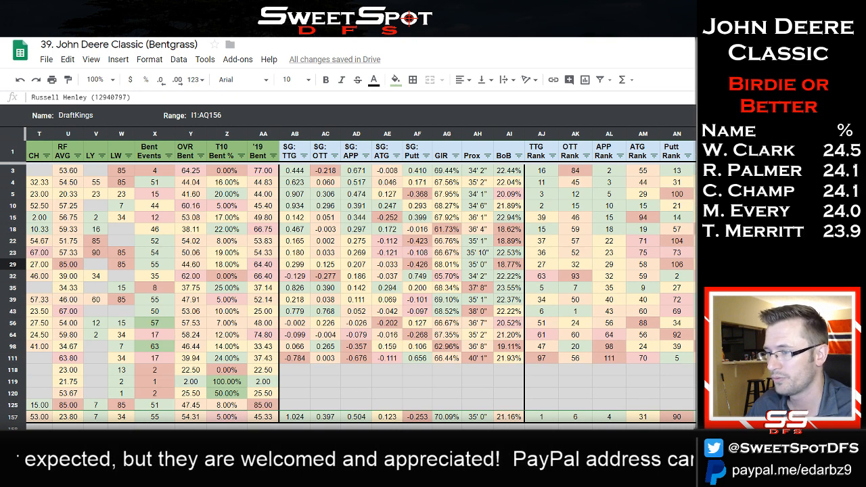
{"action": "left_click_drag", "start_coordinate": [764, 276], "coordinate": [765, 299]}
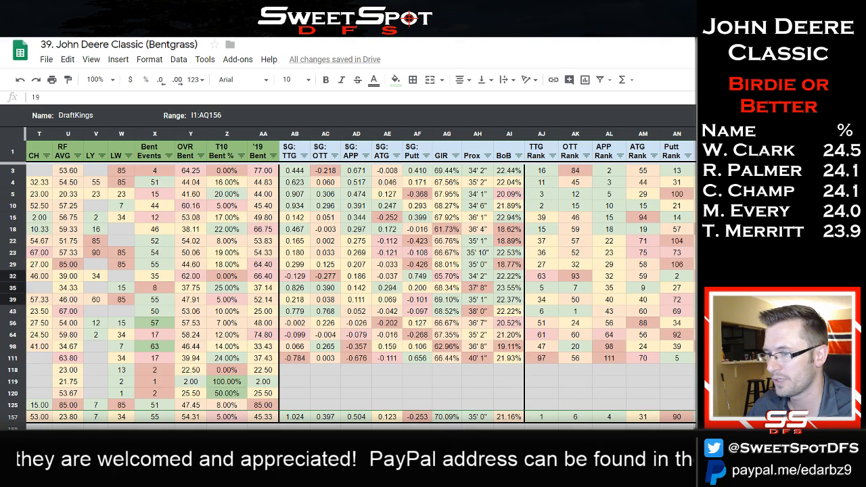
{"action": "scroll", "coordinate": [361, 284], "scroll_direction": "left", "scroll_amount": 8}
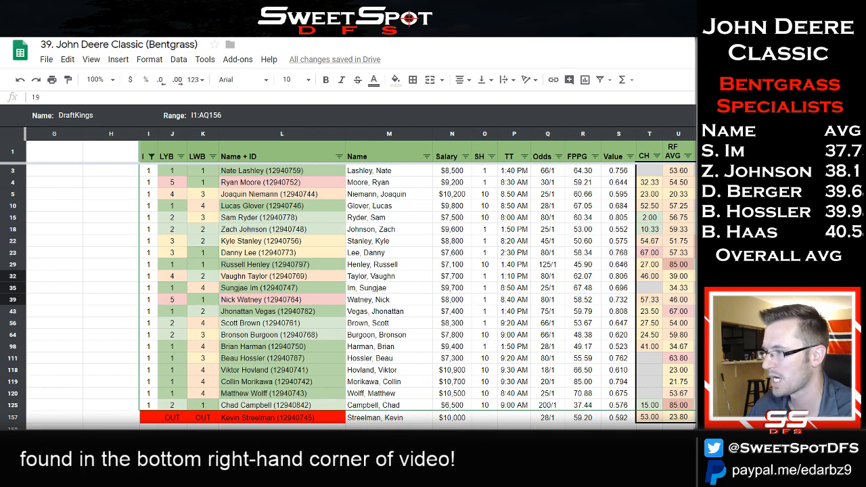
{"action": "scroll", "coordinate": [319, 360], "scroll_direction": "right", "scroll_amount": 5}
{"action": "scroll", "coordinate": [319, 361], "scroll_direction": "left", "scroll_amount": 5}
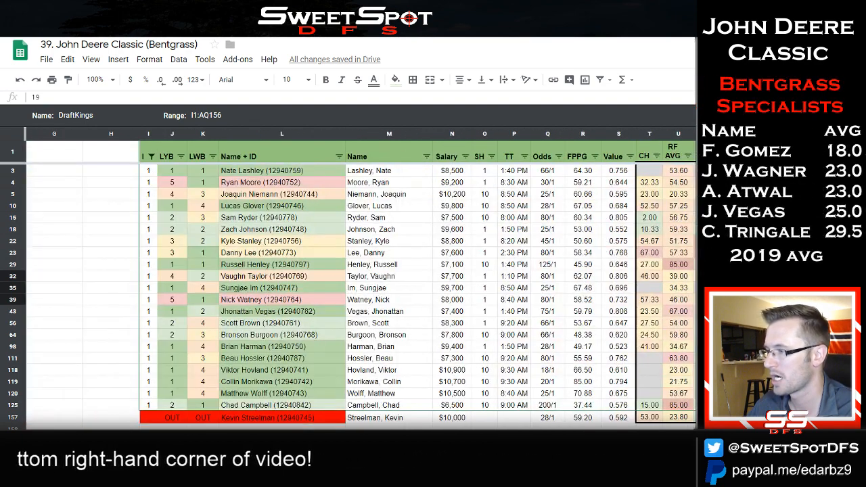
{"action": "left_click", "coordinate": [319, 358]}
{"action": "scroll", "coordinate": [363, 270], "scroll_direction": "right", "scroll_amount": 5}
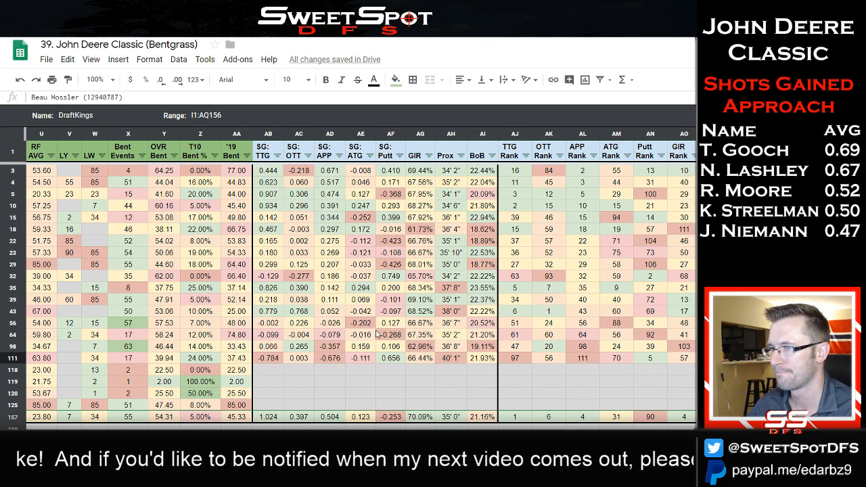
{"action": "left_click_drag", "start_coordinate": [582, 171], "coordinate": [514, 230]}
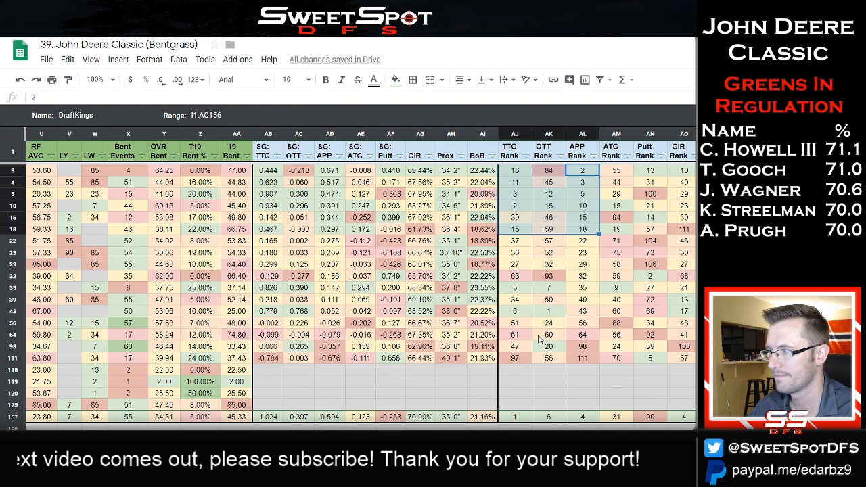
{"action": "scroll", "coordinate": [359, 291], "scroll_direction": "left", "scroll_amount": 5}
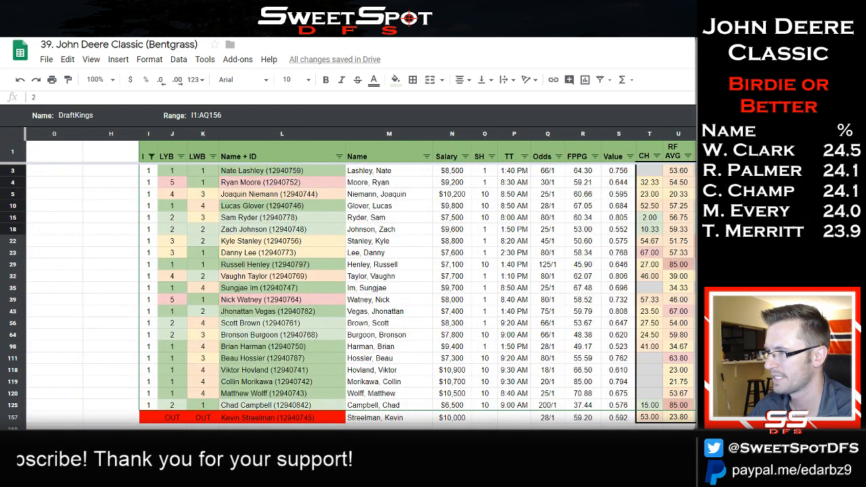
Copy Sam Ryder's Name + ID entry from the player pool into cell F32 and fill it down through F37.
{"action": "left_click", "coordinate": [265, 219]}
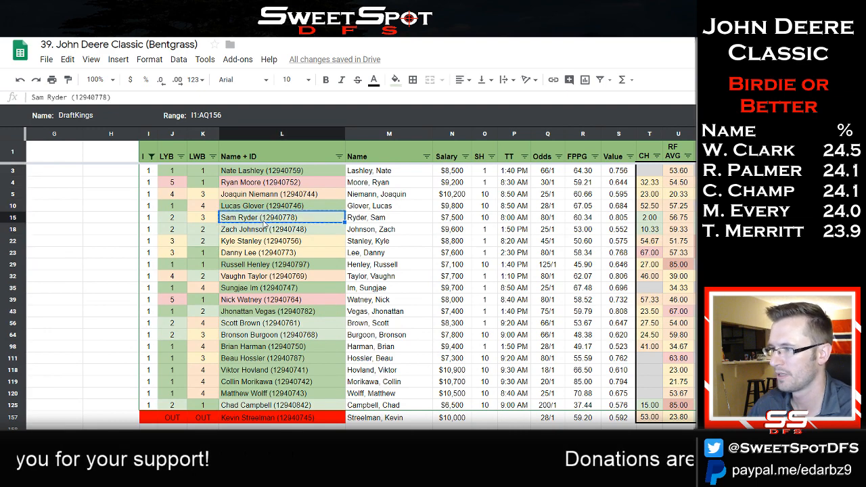
{"action": "key", "text": "ctrl+Tab"}
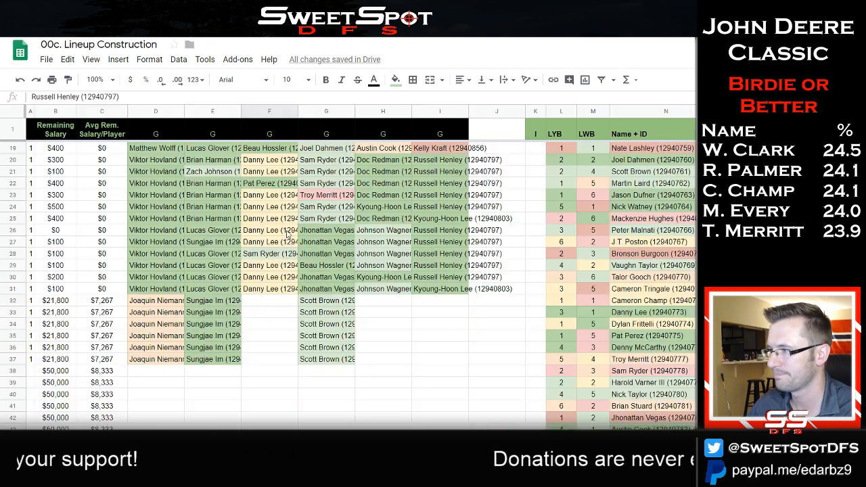
{"action": "left_click", "coordinate": [264, 302]}
{"action": "key", "text": "ctrl+v"}
{"action": "left_click_drag", "start_coordinate": [297, 305], "coordinate": [293, 363]}
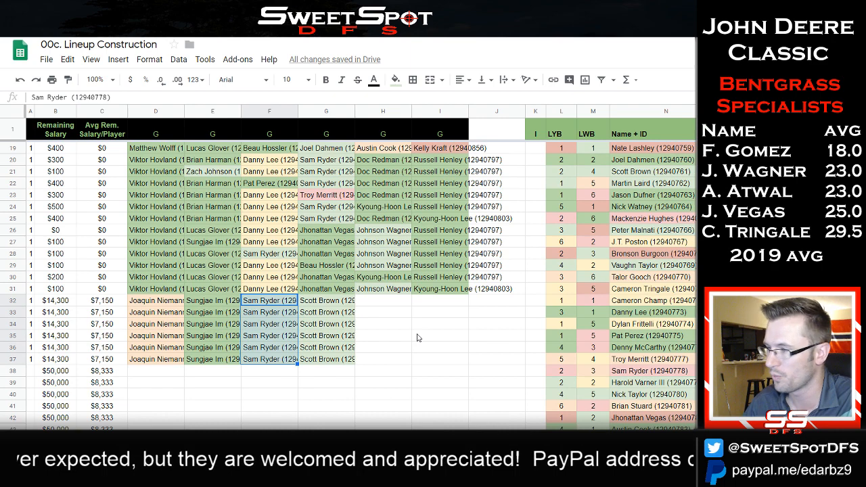
Add the value 2 to the player pool's I column filter and sort the pool by Salary from Z to A.
{"action": "key", "text": "ctrl+Tab"}
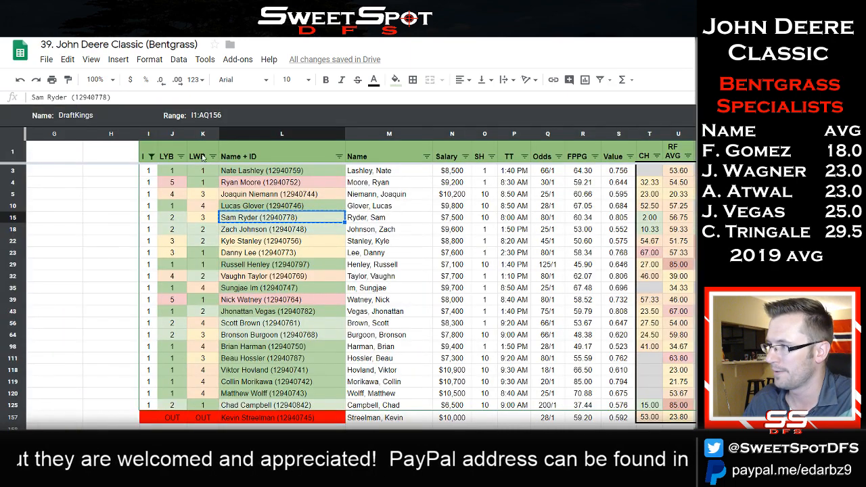
{"action": "left_click", "coordinate": [151, 157]}
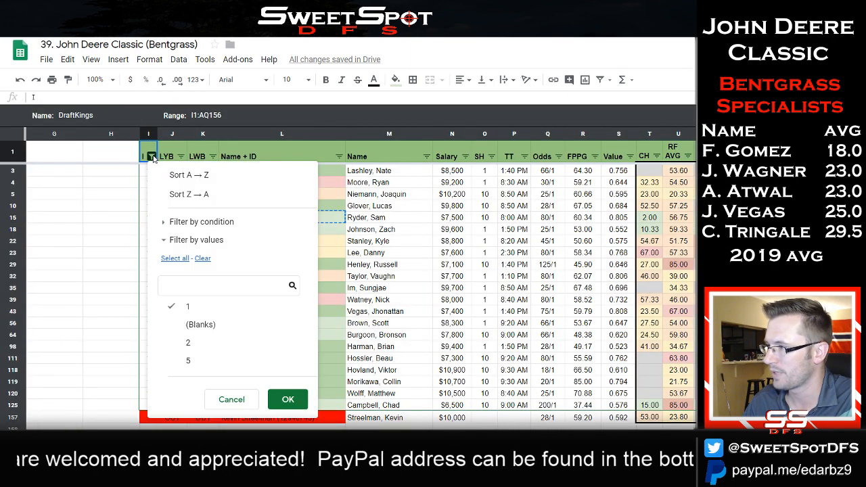
{"action": "left_click", "coordinate": [195, 349]}
{"action": "left_click", "coordinate": [288, 399]}
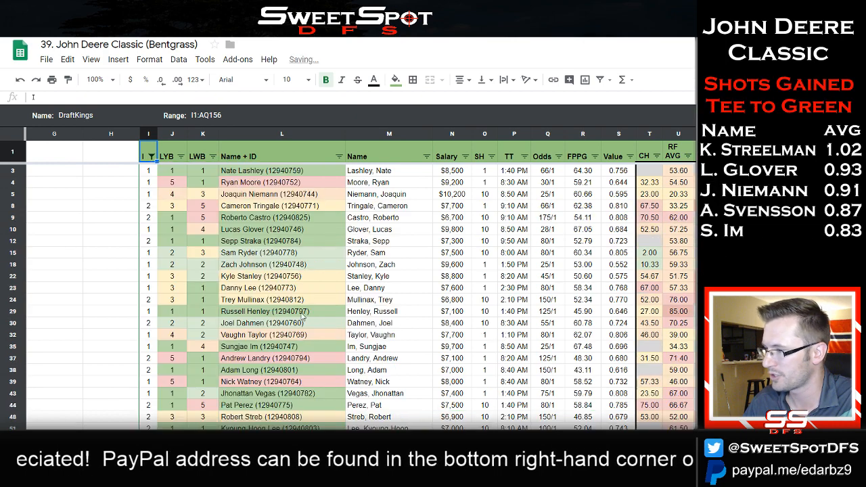
{"action": "left_click", "coordinate": [467, 156]}
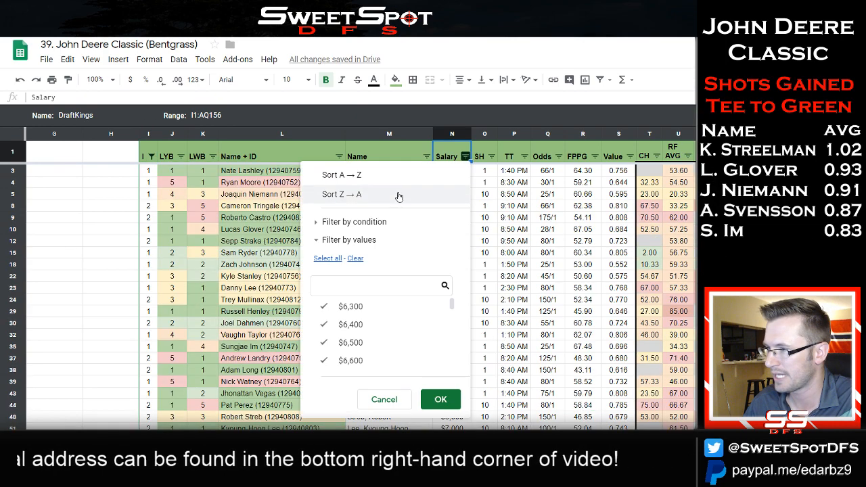
{"action": "left_click", "coordinate": [331, 193]}
Copy Kyoung-Hoon Lee's Name + ID entry from the player pool into cell H32 and fill it down through H37.
{"action": "scroll", "coordinate": [277, 276], "scroll_direction": "down", "scroll_amount": 6}
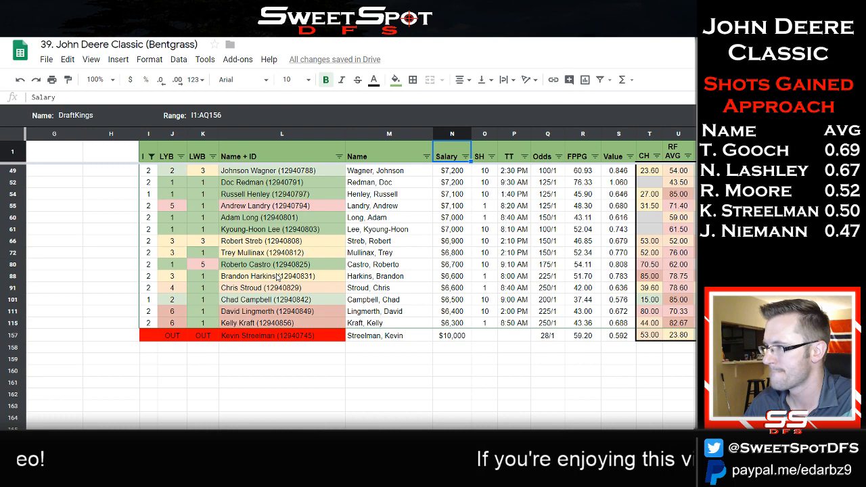
{"action": "left_click", "coordinate": [278, 228]}
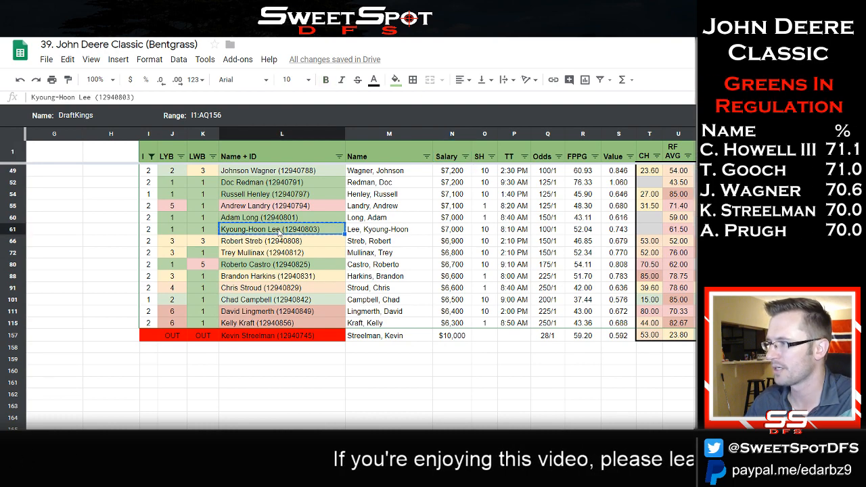
{"action": "key", "text": "alt+Tab"}
{"action": "left_click", "coordinate": [378, 303]}
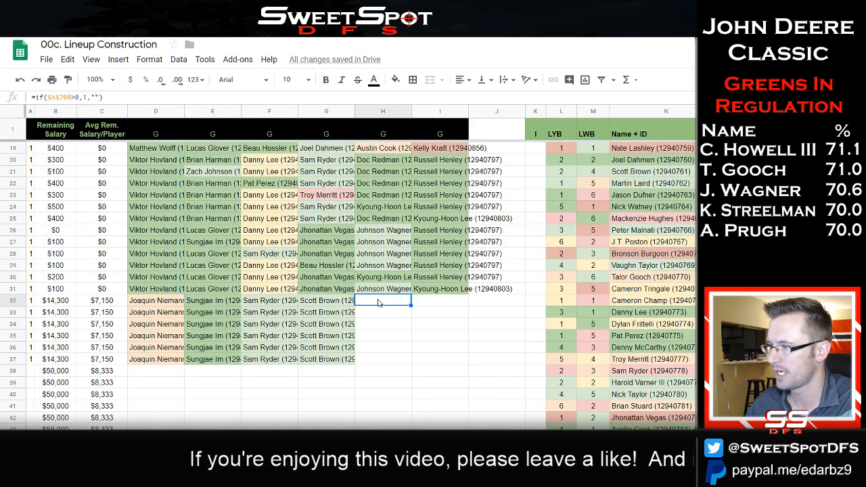
{"action": "type", "text": "Kyoung-Hoon Lee (12940803)"}
{"action": "left_click_drag", "start_coordinate": [411, 306], "coordinate": [406, 359]}
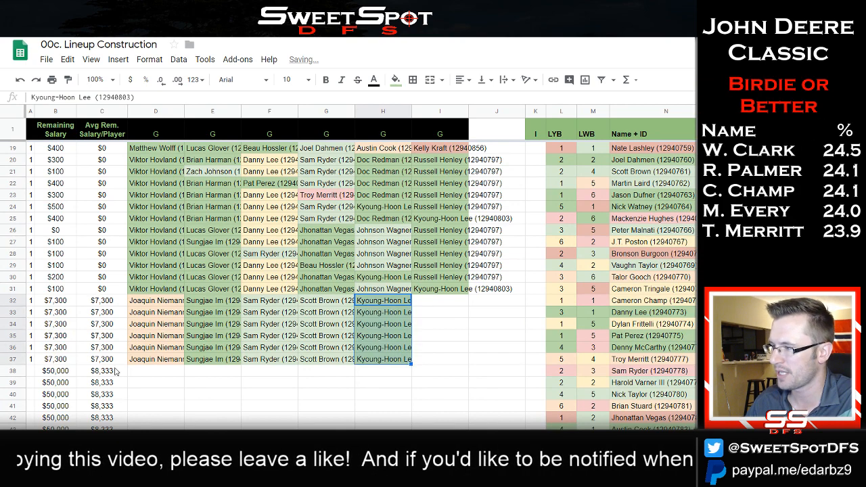
Review the lower-priced golfers in the player pool, then re-sort the expanded pool by SG: APP from Z to A.
{"action": "key", "text": "ctrl+Tab"}
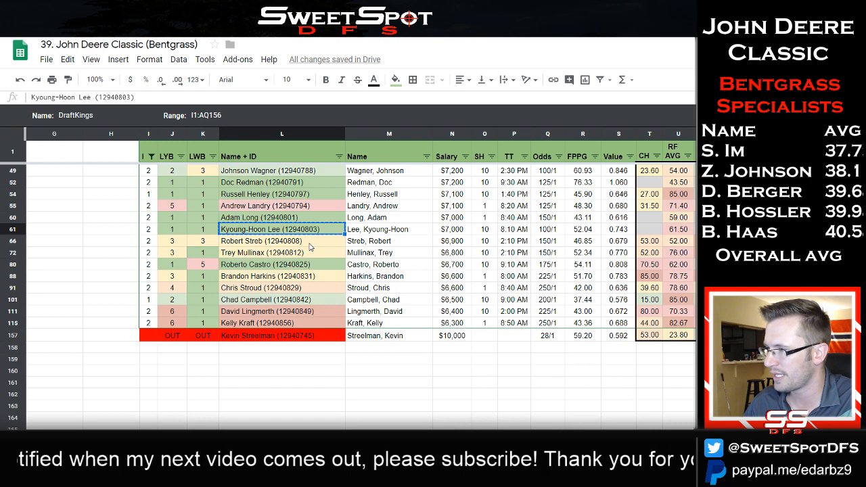
{"action": "scroll", "coordinate": [310, 247], "scroll_direction": "up", "scroll_amount": 1}
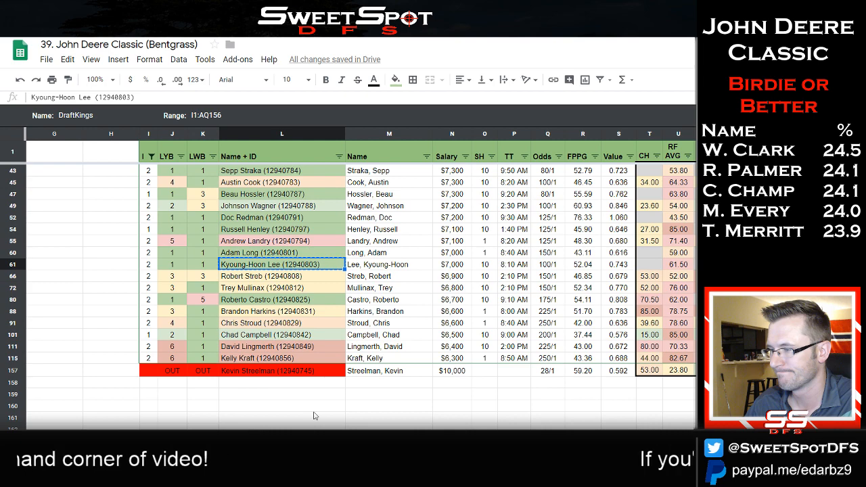
{"action": "scroll", "coordinate": [358, 270], "scroll_direction": "right", "scroll_amount": 3}
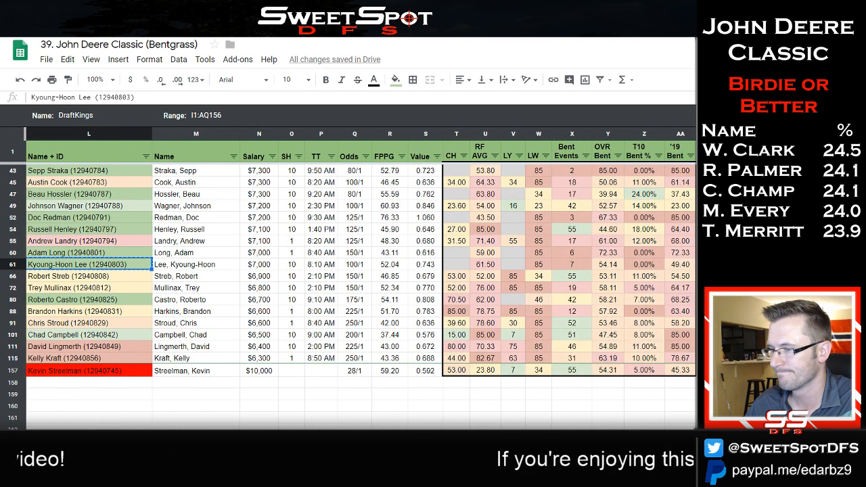
{"action": "scroll", "coordinate": [541, 203], "scroll_direction": "right", "scroll_amount": 2}
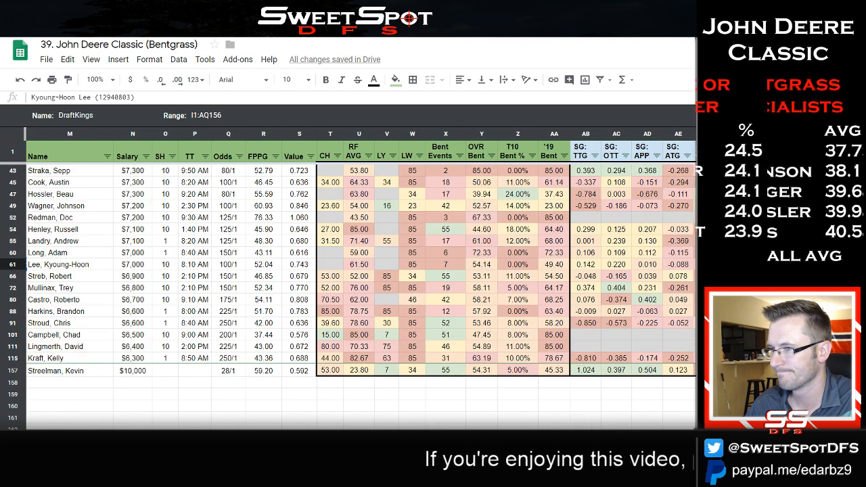
{"action": "left_click", "coordinate": [656, 155]}
{"action": "left_click", "coordinate": [583, 196]}
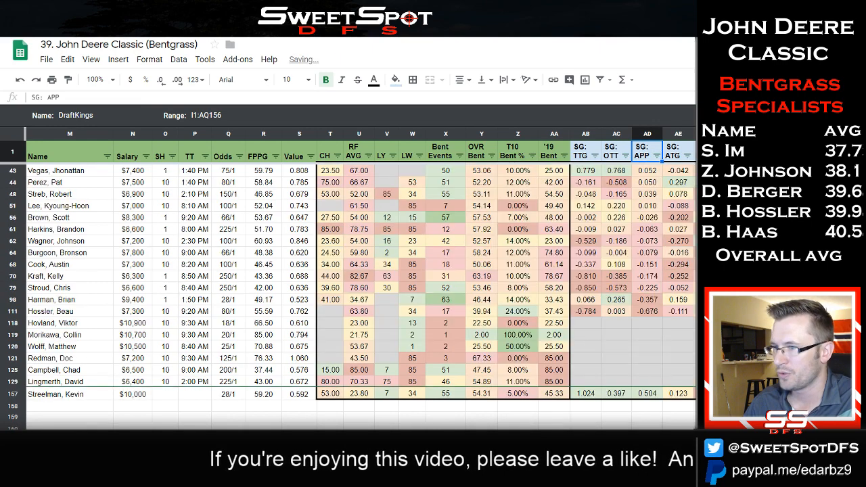
{"action": "scroll", "coordinate": [690, 271], "scroll_direction": "up", "scroll_amount": 5}
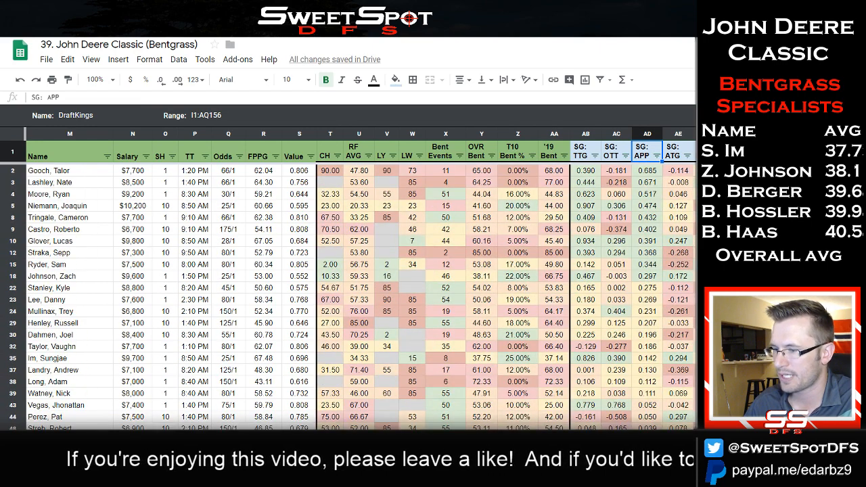
Sort the filtered player pool by Salary from Z to A.
{"action": "scroll", "coordinate": [359, 284], "scroll_direction": "left", "scroll_amount": 5}
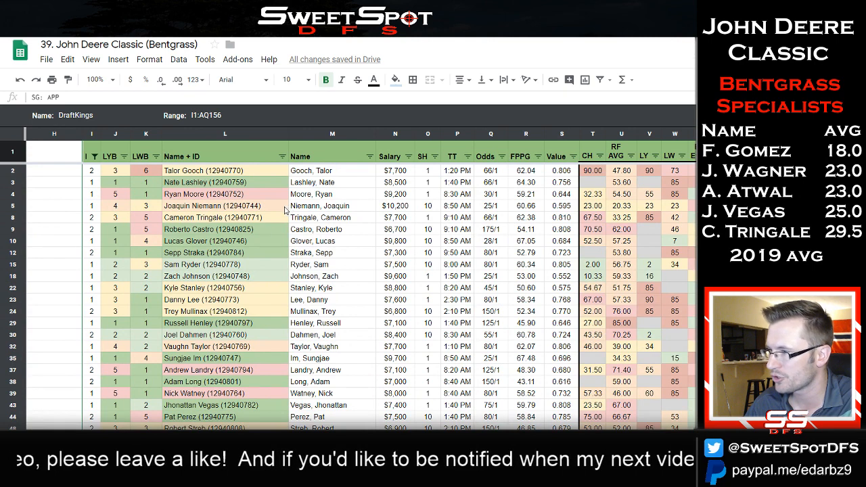
{"action": "left_click", "coordinate": [236, 231]}
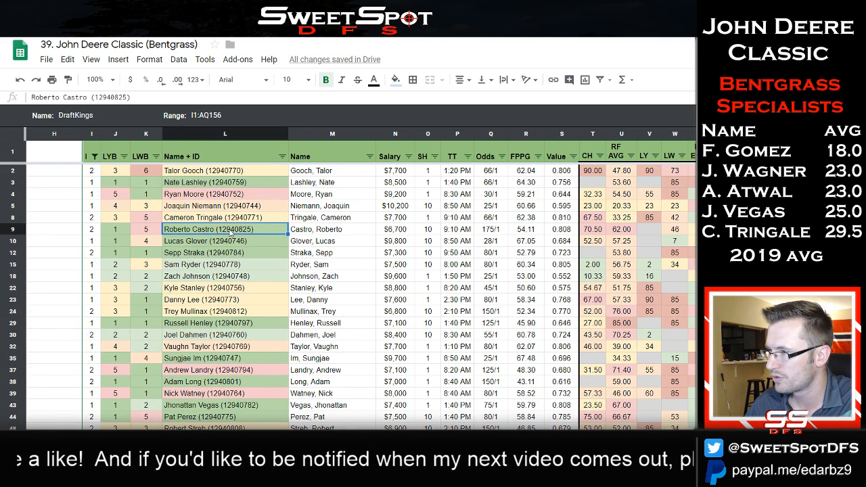
{"action": "key", "text": "ctrl+c"}
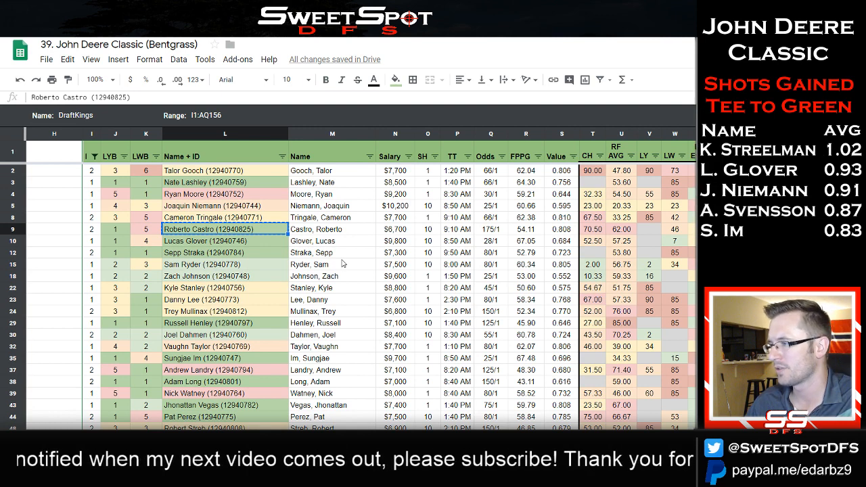
{"action": "left_click", "coordinate": [408, 156]}
{"action": "left_click", "coordinate": [360, 201]}
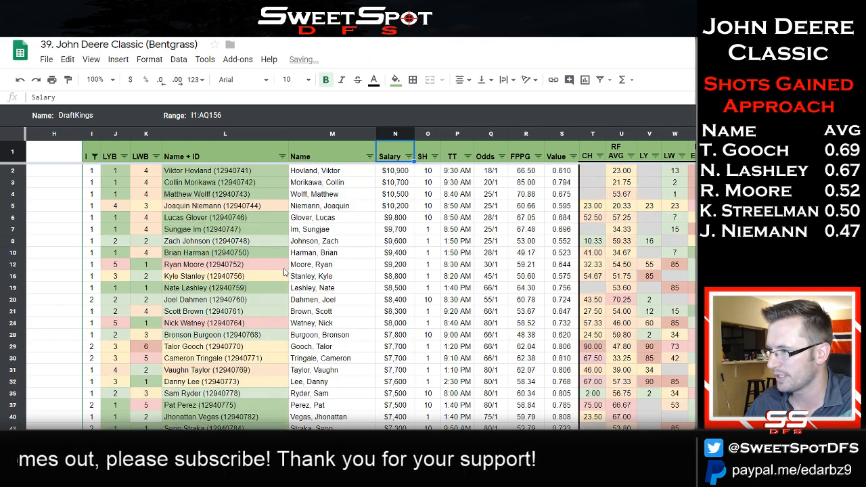
Copy the six Name + ID entries from Robert Streb through Chad Campbell into cells I32 through I37 of the lineup sheet.
{"action": "scroll", "coordinate": [284, 273], "scroll_direction": "down", "scroll_amount": 10}
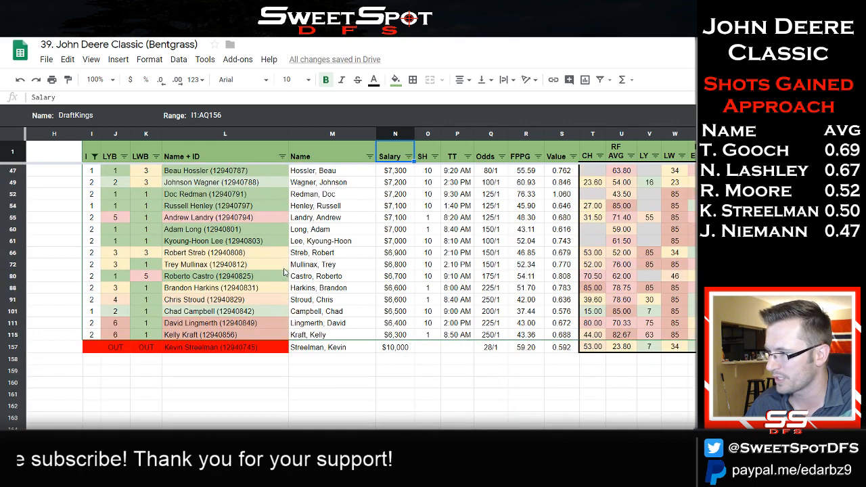
{"action": "left_click", "coordinate": [211, 287]}
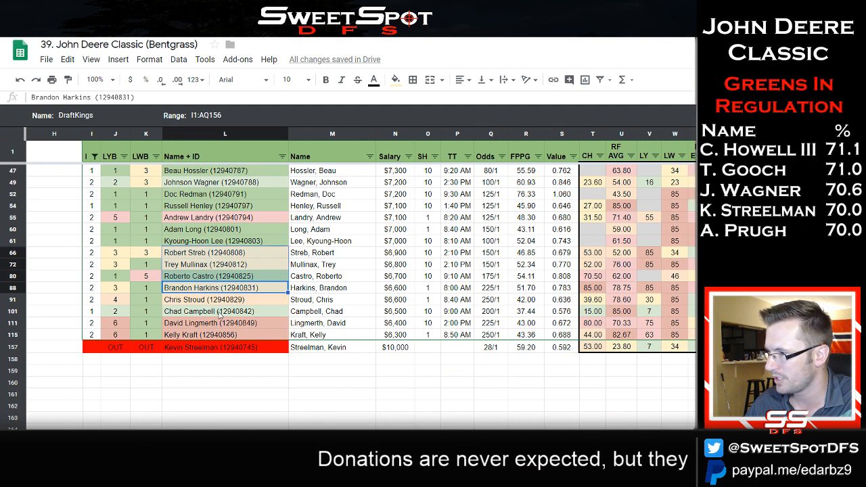
{"action": "left_click_drag", "start_coordinate": [219, 311], "coordinate": [217, 257]}
{"action": "key", "text": "ctrl+c"}
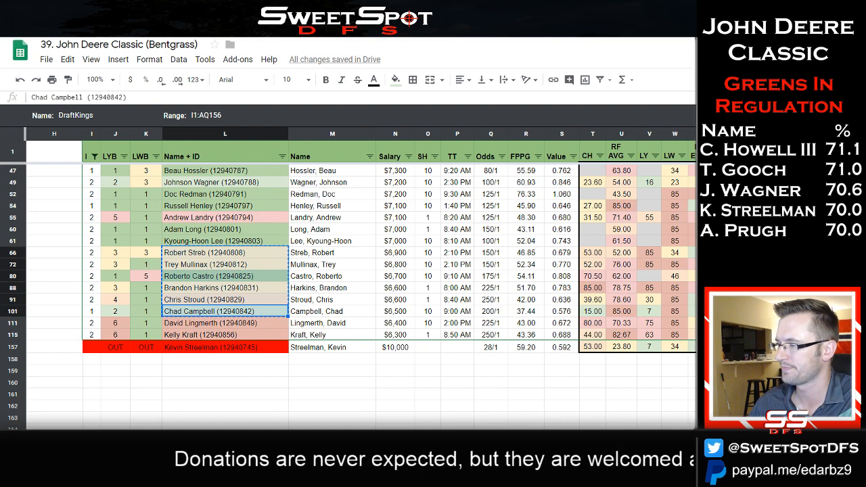
{"action": "key", "text": "alt+Tab"}
{"action": "left_click", "coordinate": [442, 302]}
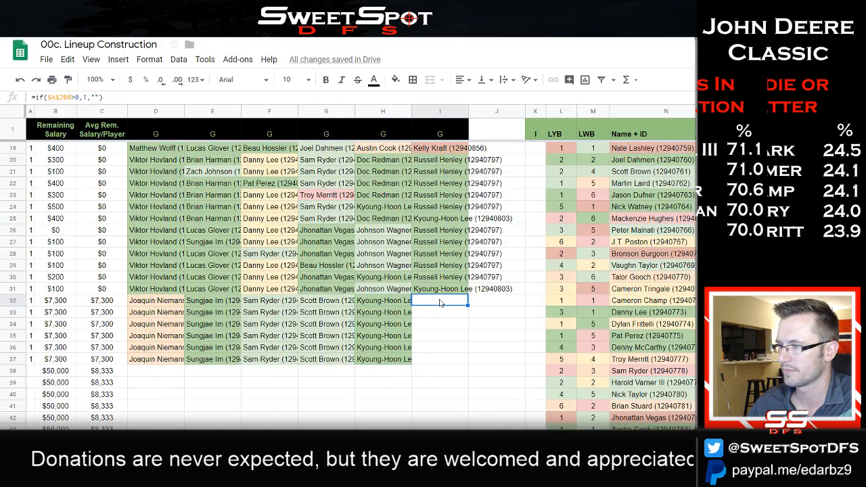
{"action": "key", "text": "ctrl+v"}
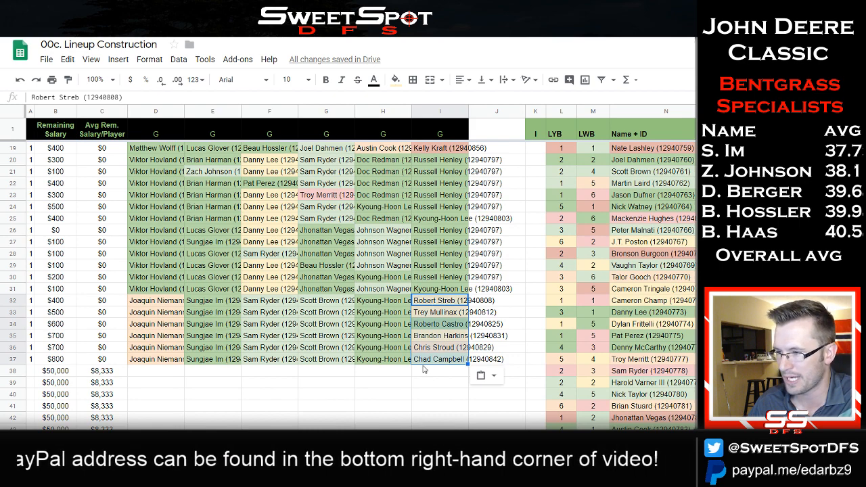
Select all values in the player pool's I column filter and sort the full pool by Salary from Z to A.
{"action": "left_click", "coordinate": [192, 314]}
{"action": "key", "text": "alt+Tab"}
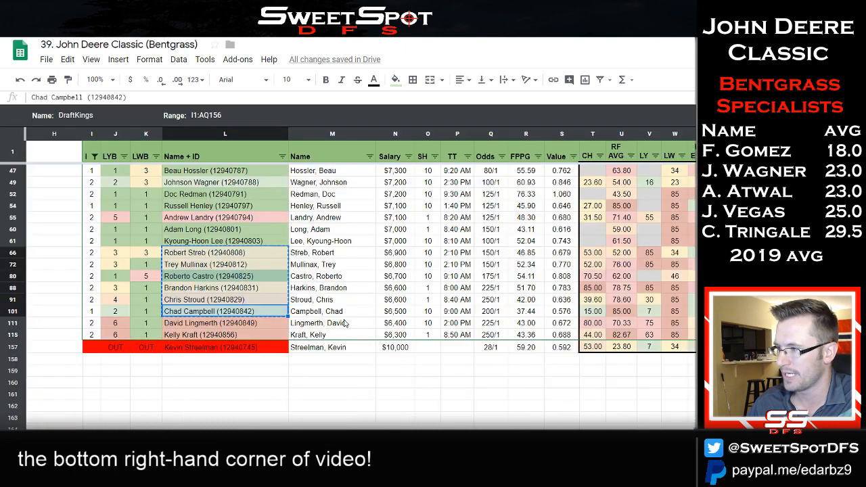
{"action": "scroll", "coordinate": [344, 323], "scroll_direction": "up", "scroll_amount": 7}
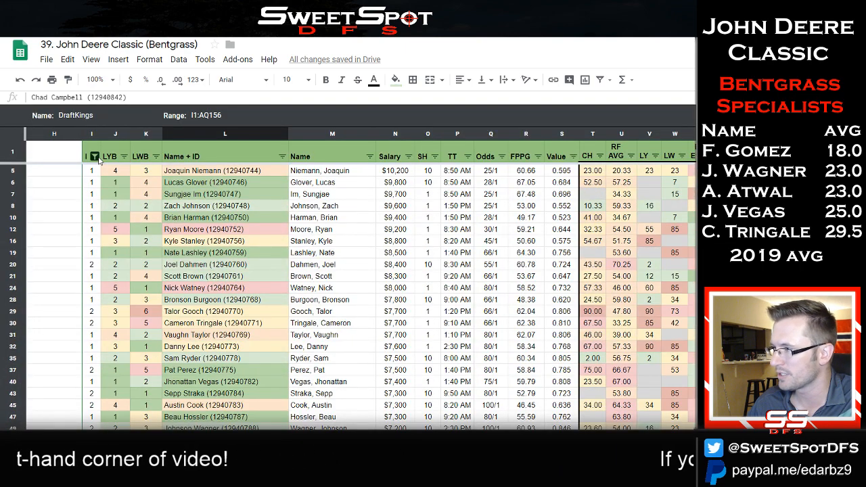
{"action": "left_click", "coordinate": [96, 157]}
{"action": "left_click", "coordinate": [147, 259]}
{"action": "left_click", "coordinate": [122, 259]}
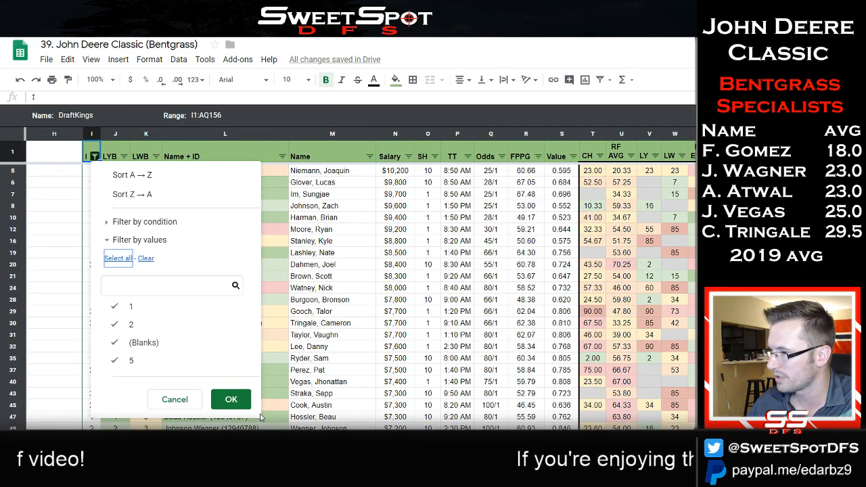
{"action": "left_click", "coordinate": [230, 399]}
{"action": "left_click", "coordinate": [408, 156]}
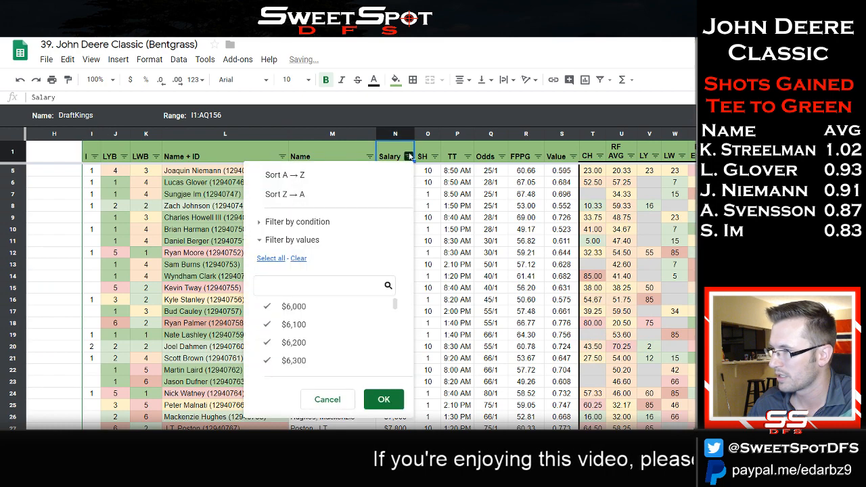
{"action": "left_click", "coordinate": [288, 194]}
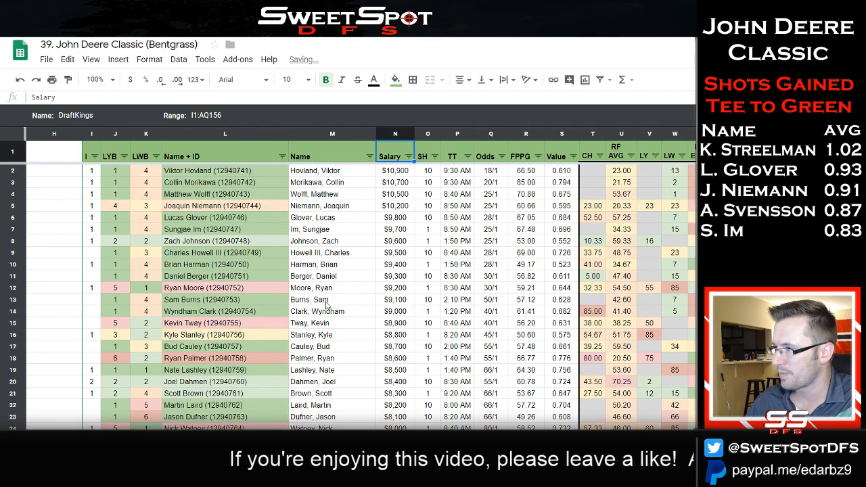
Fill the complete lineup in D37 through I37 of the lineup sheet down into row 38.
{"action": "key", "text": "alt+Tab"}
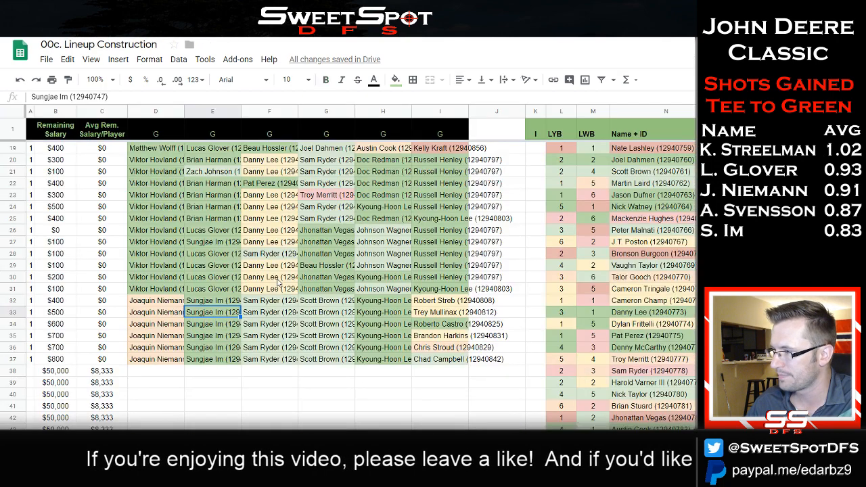
{"action": "key", "text": "alt+Tab"}
{"action": "key", "text": "alt+Tab"}
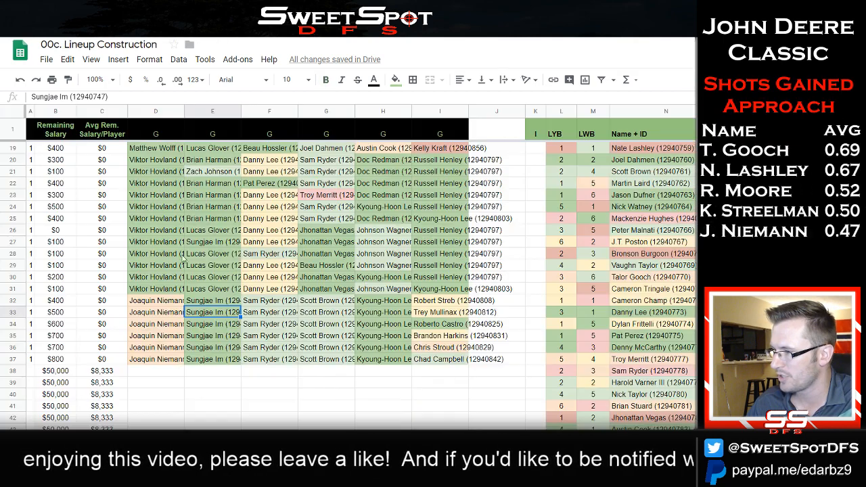
{"action": "left_click_drag", "start_coordinate": [163, 362], "coordinate": [463, 372]}
Replace Joaquin Niemann in cell D33 with Lucas Glover's Name + ID entry from the player pool.
{"action": "left_click", "coordinate": [168, 302]}
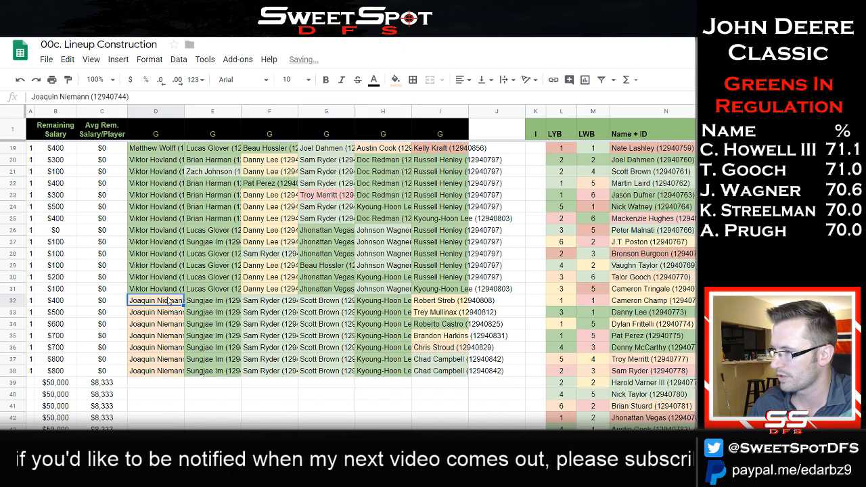
{"action": "left_click", "coordinate": [163, 315]}
{"action": "key", "text": "ctrl+Tab"}
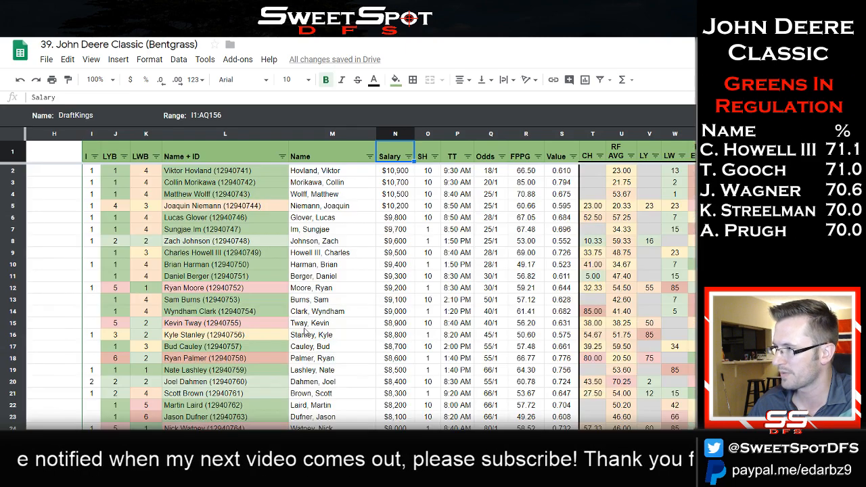
{"action": "left_click", "coordinate": [223, 220]}
{"action": "key", "text": "ctrl+c"}
{"action": "key", "text": "ctrl+Tab"}
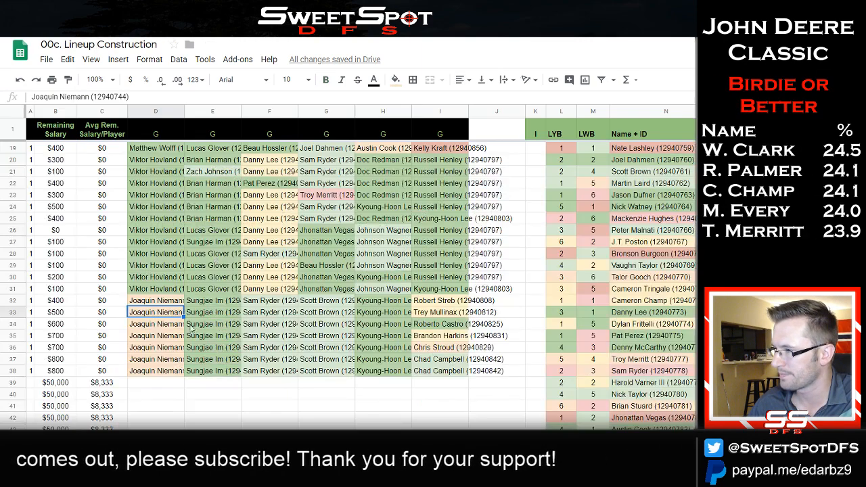
{"action": "key", "text": "ctrl+v"}
Replace Sungjae Im in cell E34 with Zach Johnson's Name + ID entry from the player pool.
{"action": "left_click", "coordinate": [234, 326]}
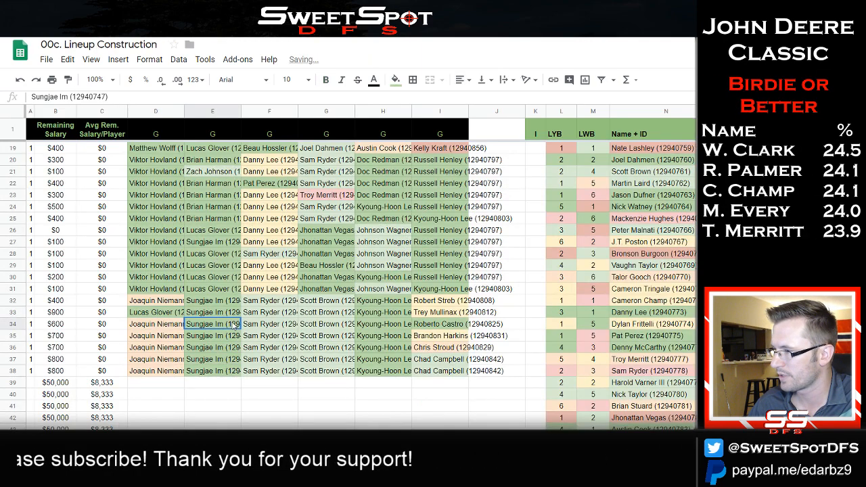
{"action": "key", "text": "ctrl+Tab"}
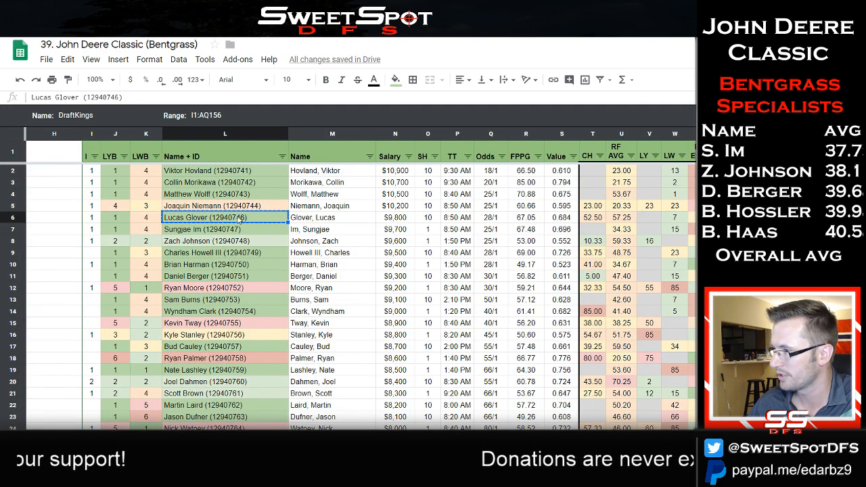
{"action": "key", "text": "ctrl+c"}
{"action": "left_click", "coordinate": [230, 244]}
{"action": "key", "text": "Escape"}
{"action": "key", "text": "ctrl+Tab"}
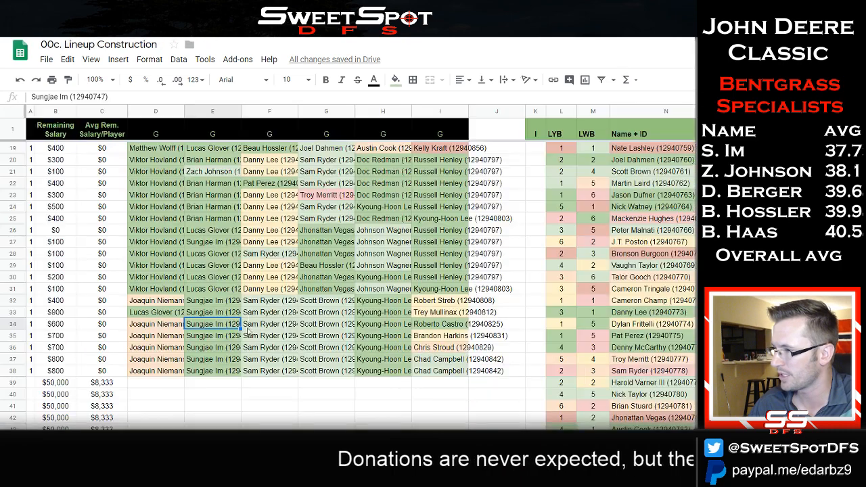
{"action": "key", "text": "ctrl+v"}
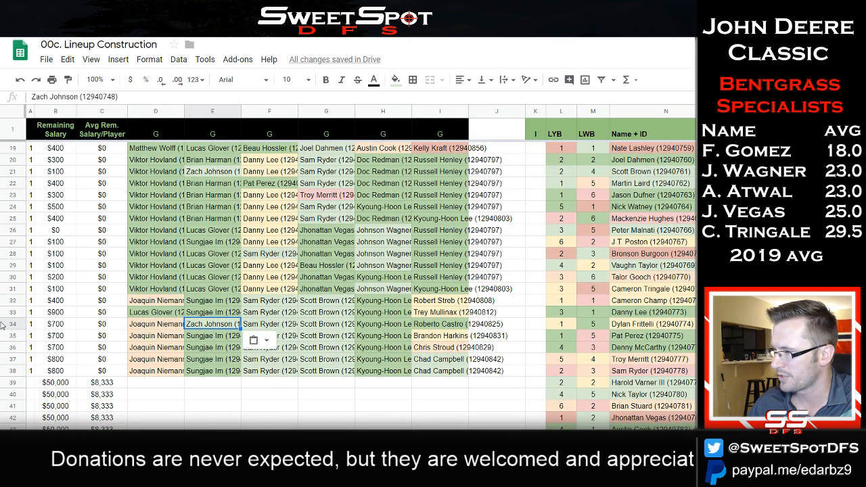
Replace Sam Ryder in cell F35 with Danny Lee's Name + ID entry from the player pool.
{"action": "left_click", "coordinate": [274, 326]}
{"action": "left_click", "coordinate": [280, 338]}
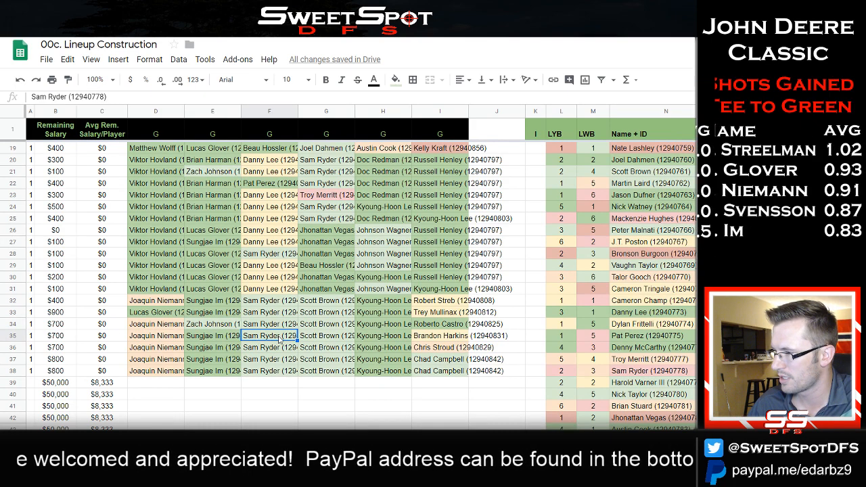
{"action": "key", "text": "alt+Tab"}
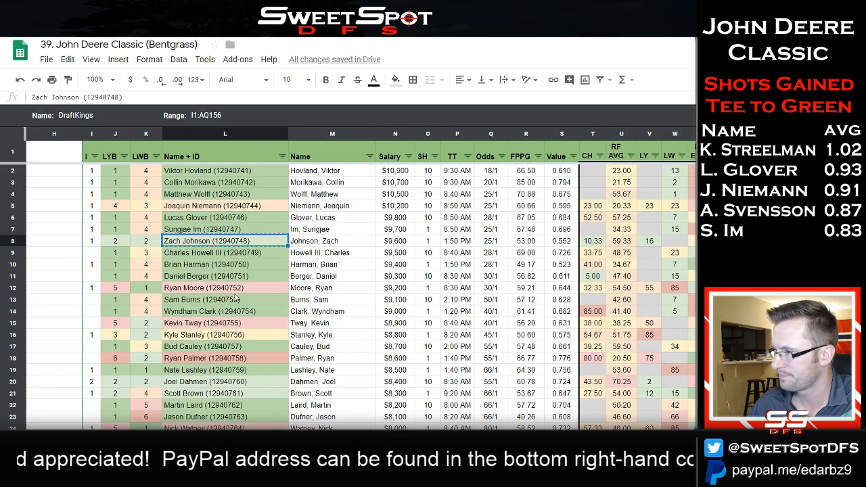
{"action": "scroll", "coordinate": [234, 295], "scroll_direction": "down", "scroll_amount": 3}
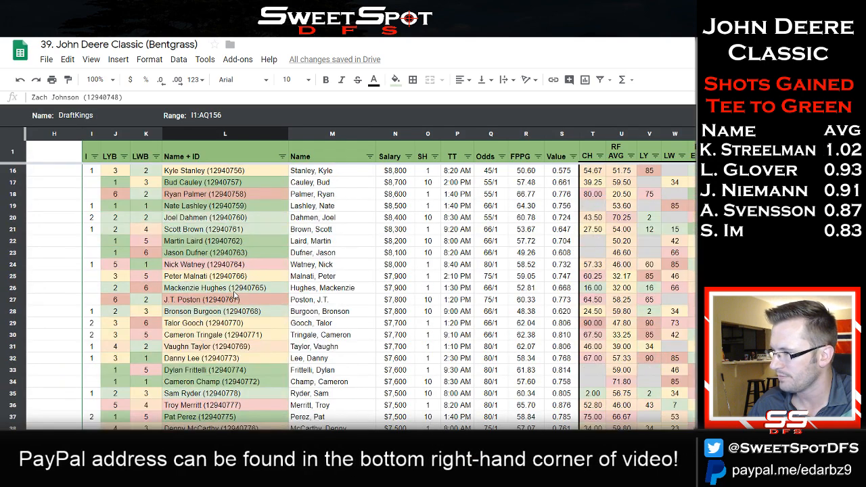
{"action": "left_click", "coordinate": [222, 383]}
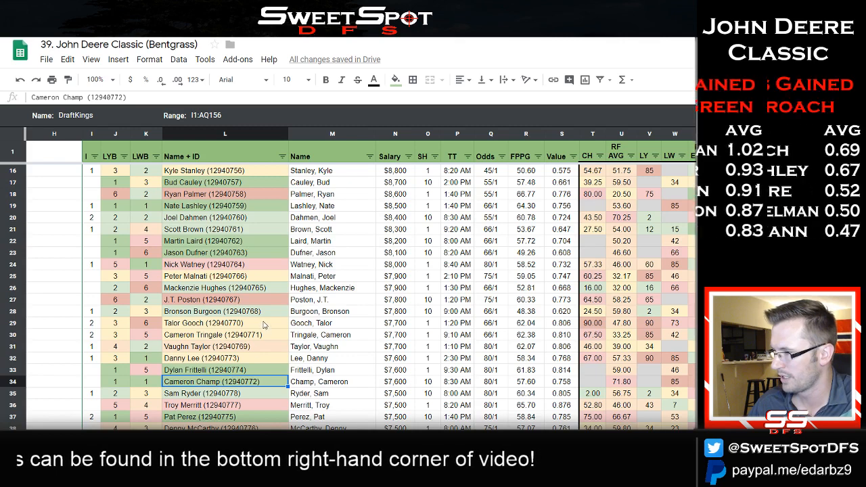
{"action": "scroll", "coordinate": [264, 325], "scroll_direction": "down", "scroll_amount": 1}
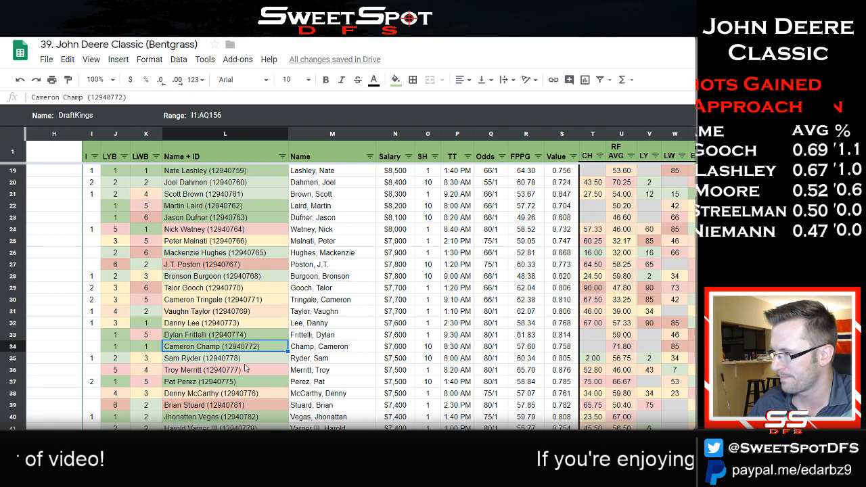
{"action": "left_click", "coordinate": [248, 326]}
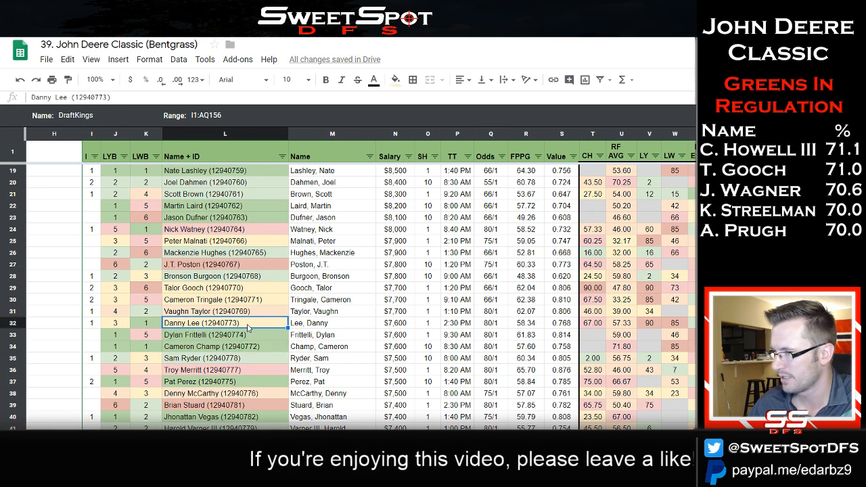
{"action": "key", "text": "ctrl+c"}
{"action": "key", "text": "ctrl+Tab"}
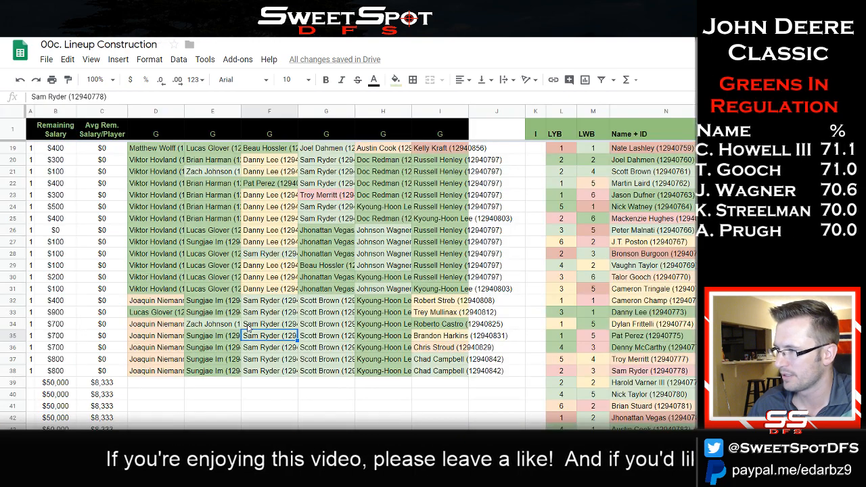
{"action": "key", "text": "ctrl+v"}
Replace Scott Brown in cell G36 with Martin Laird's Name + ID entry from the player pool.
{"action": "left_click", "coordinate": [349, 349]}
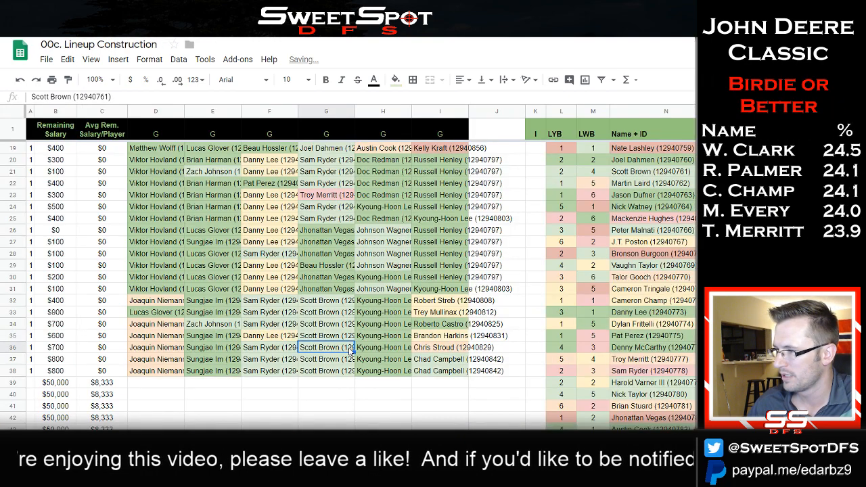
{"action": "key", "text": "ctrl+shift+Tab"}
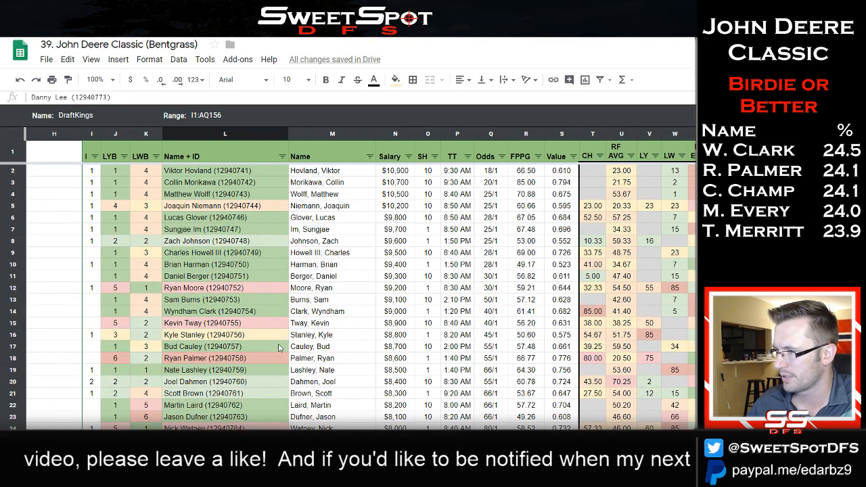
{"action": "scroll", "coordinate": [278, 348], "scroll_direction": "down", "scroll_amount": 1}
{"action": "left_click", "coordinate": [200, 358]}
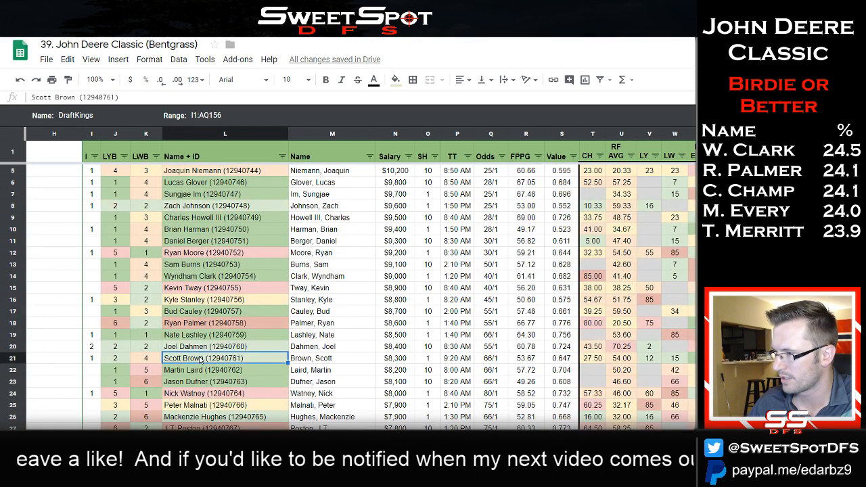
{"action": "scroll", "coordinate": [233, 324], "scroll_direction": "down", "scroll_amount": 1}
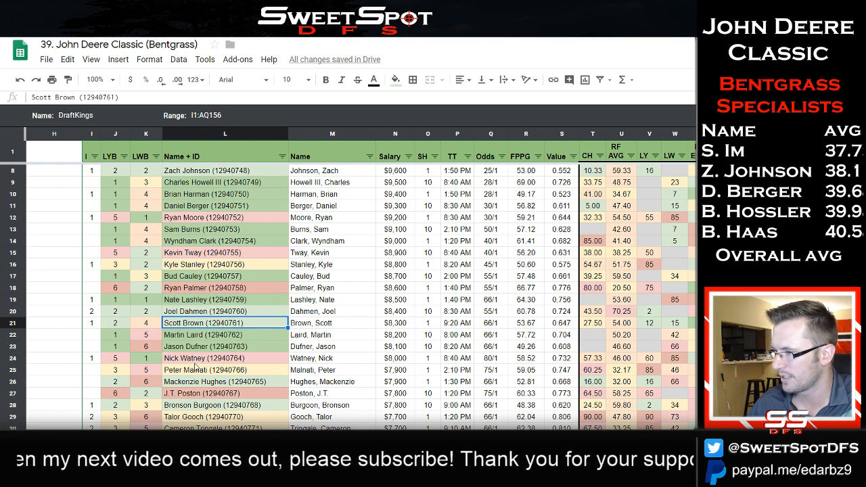
{"action": "left_click", "coordinate": [225, 404]}
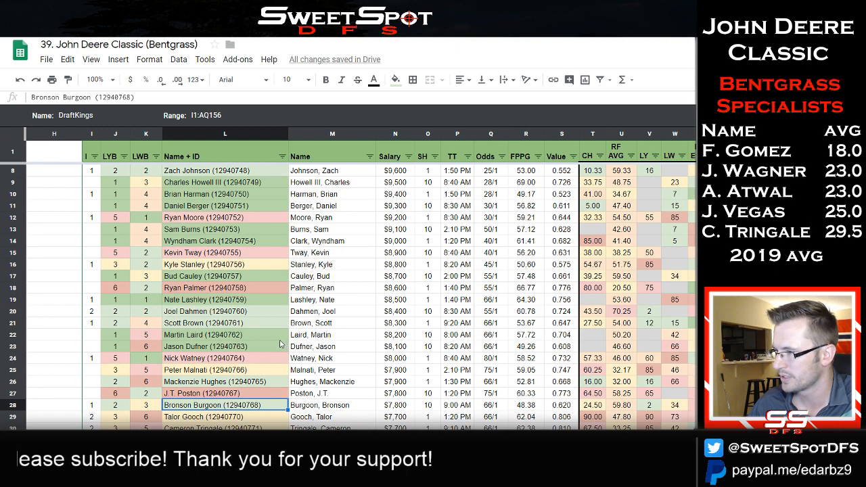
{"action": "left_click", "coordinate": [237, 338]}
{"action": "key", "text": "alt+Tab"}
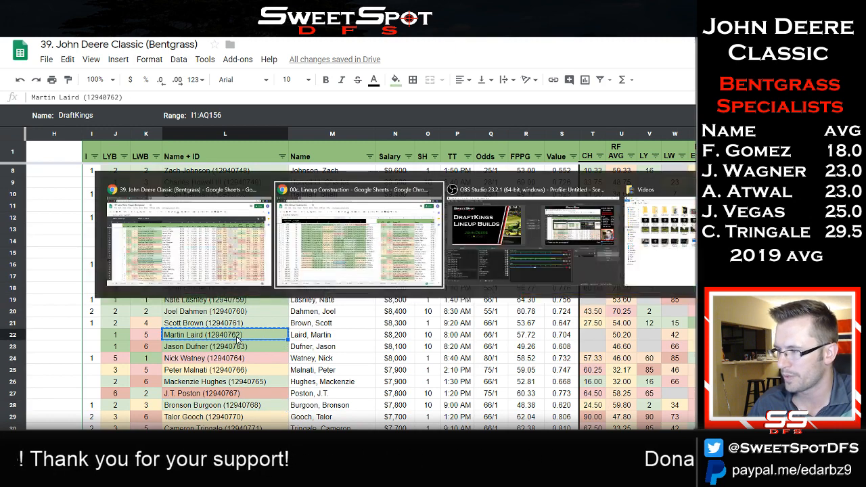
{"action": "key", "text": "ctrl+v"}
Replace Kyoung-Hoon Lee in cell H37 with Luke Donald's Name + ID entry from the player pool.
{"action": "left_click", "coordinate": [396, 362]}
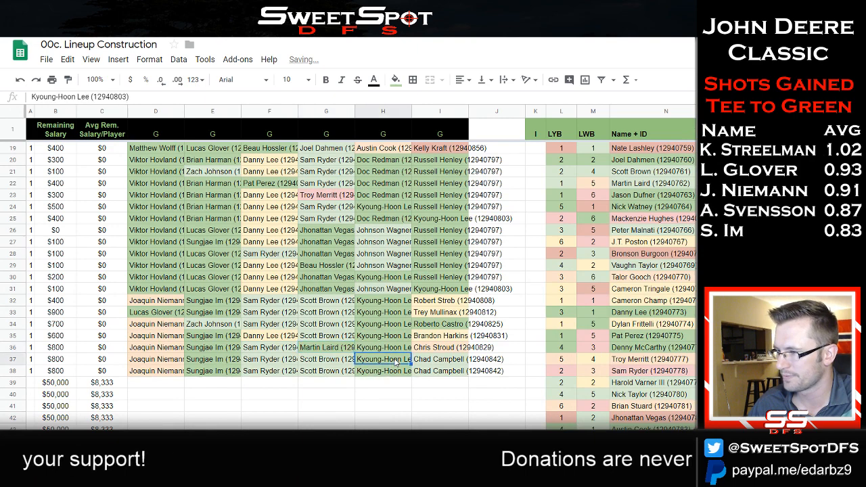
{"action": "key", "text": "alt+Tab"}
{"action": "scroll", "coordinate": [225, 315], "scroll_direction": "down", "scroll_amount": 9}
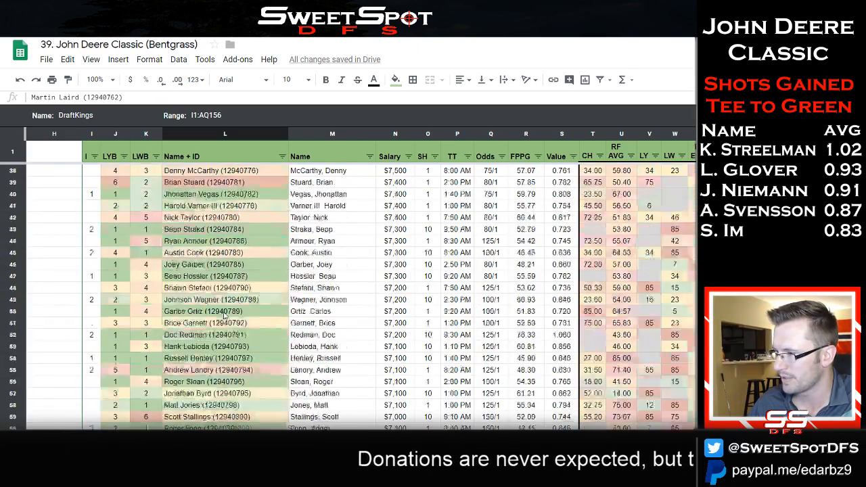
{"action": "scroll", "coordinate": [226, 315], "scroll_direction": "down", "scroll_amount": 2}
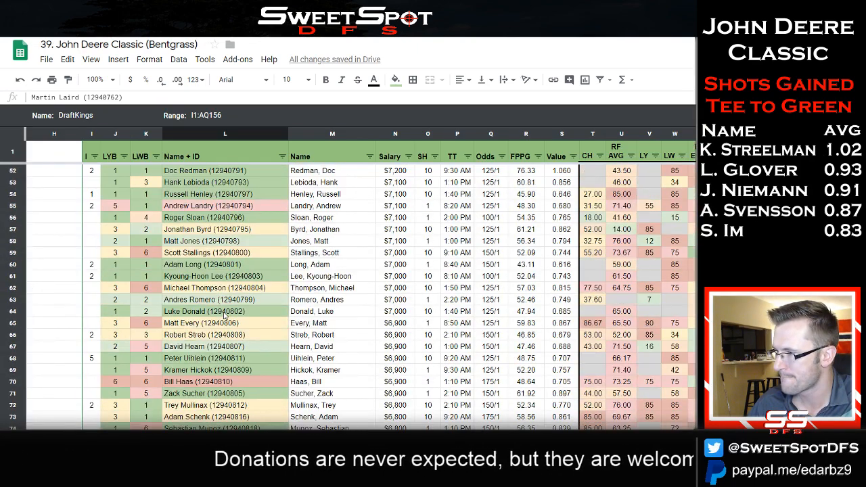
{"action": "left_click", "coordinate": [229, 311]}
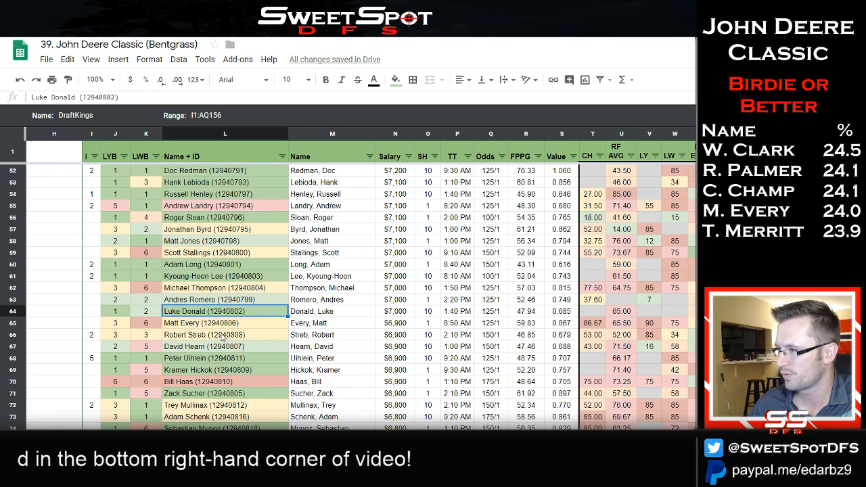
{"action": "left_click", "coordinate": [241, 302]}
{"action": "left_click_drag", "start_coordinate": [535, 292], "coordinate": [537, 398]}
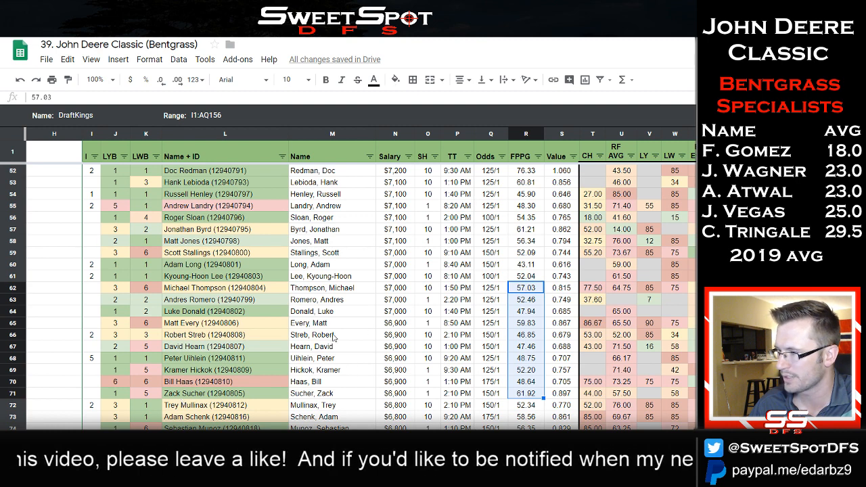
{"action": "left_click", "coordinate": [243, 316]}
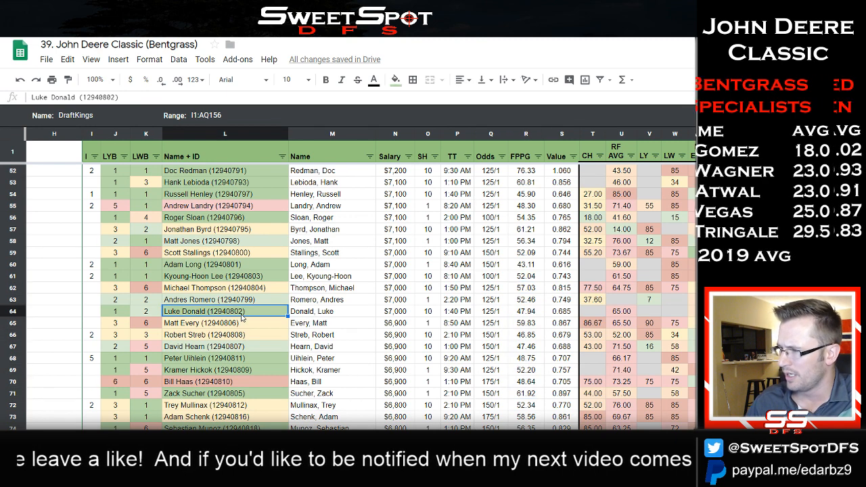
{"action": "key", "text": "alt+Tab"}
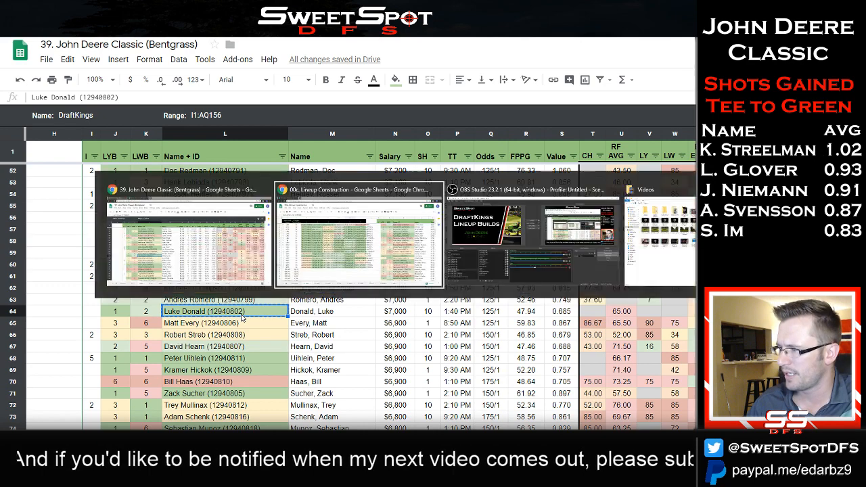
{"action": "key", "text": "ctrl+v"}
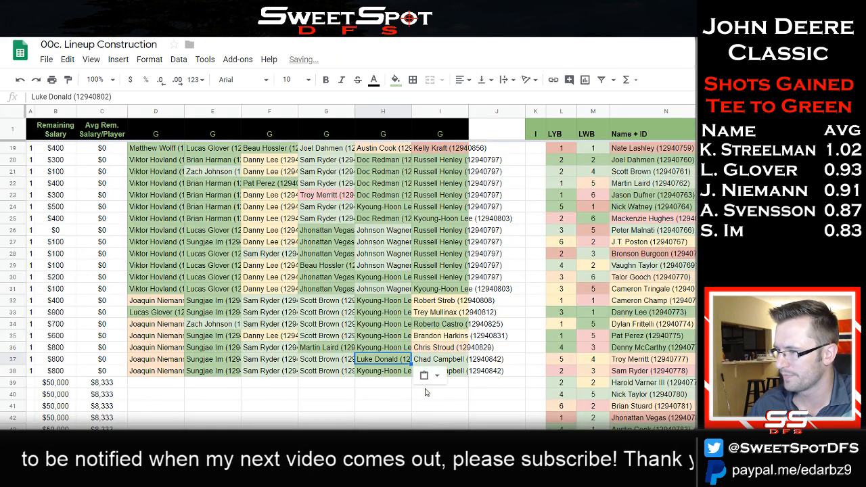
Replace Chad Campbell in cell I38 with Robert Streb's Name + ID entry from the player pool.
{"action": "left_click", "coordinate": [459, 374]}
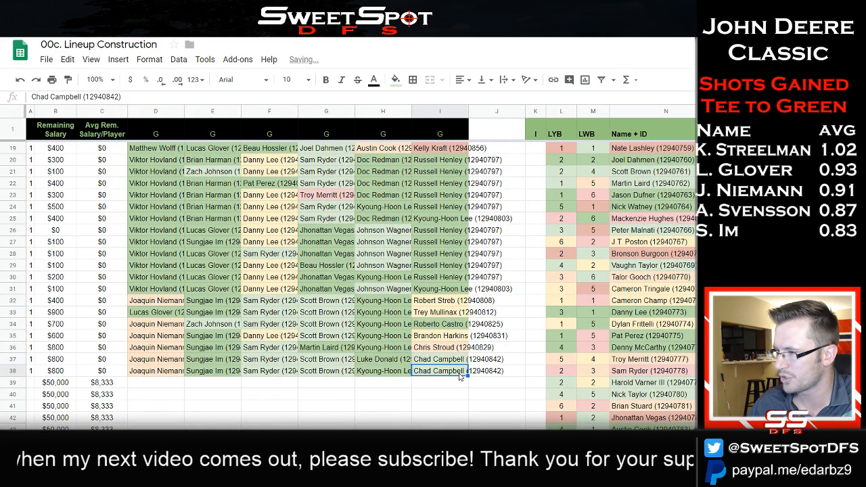
{"action": "key", "text": "alt+Tab"}
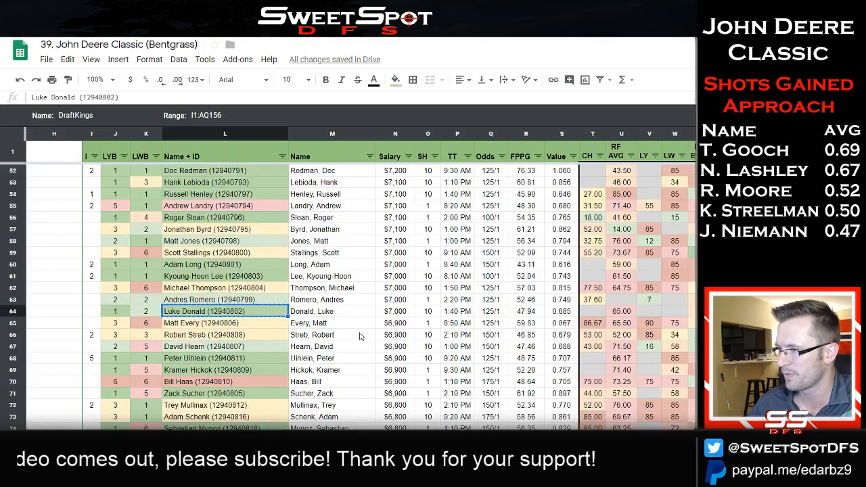
{"action": "scroll", "coordinate": [361, 337], "scroll_direction": "down", "scroll_amount": 1}
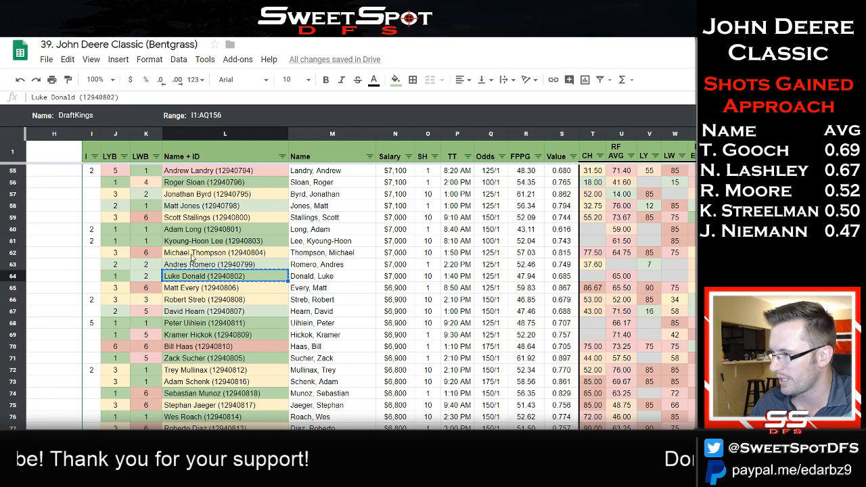
{"action": "left_click", "coordinate": [223, 300]}
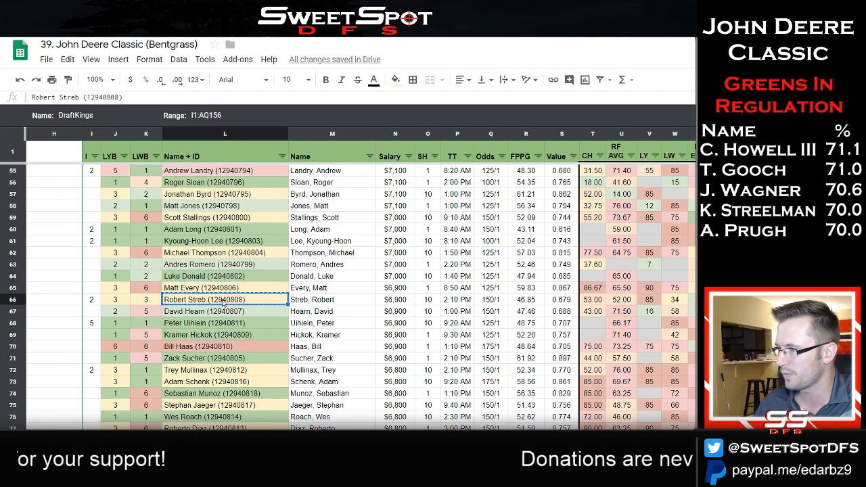
{"action": "key", "text": "alt+Tab"}
{"action": "key", "text": "ctrl+v"}
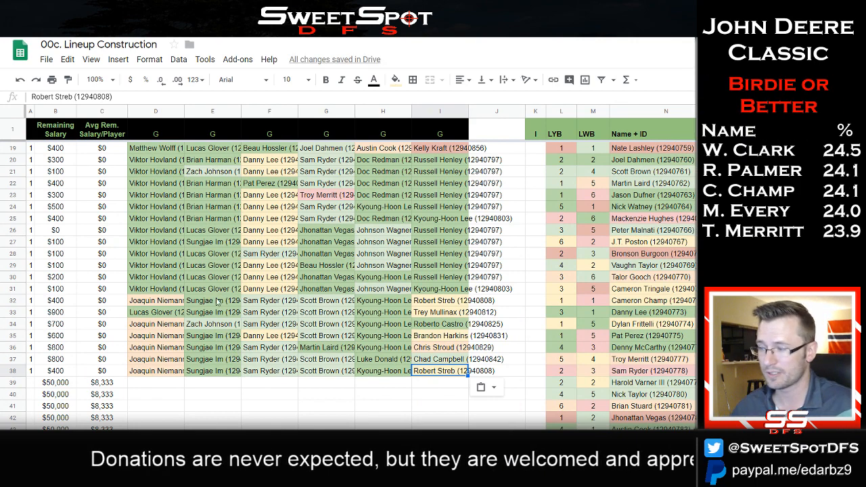
Select the block of built lineups from D2 through I37 on the lineup sheet.
{"action": "left_click_drag", "start_coordinate": [433, 360], "coordinate": [147, 149]}
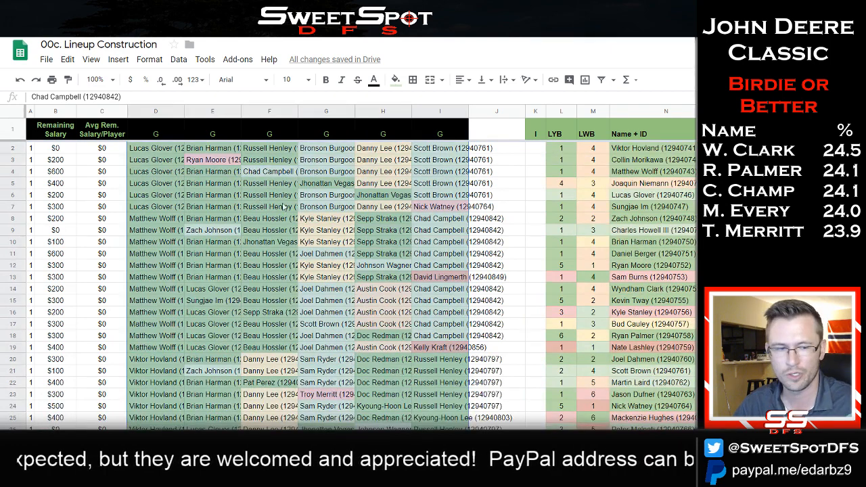